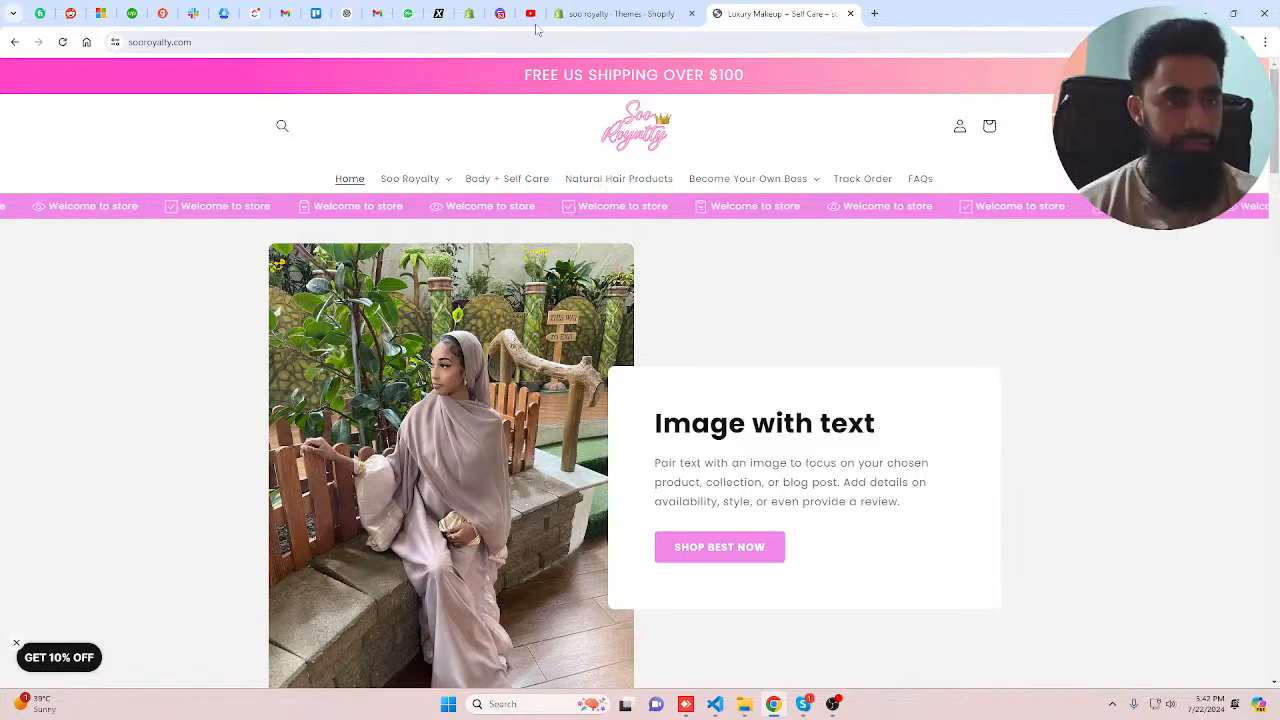
- Check the live stream dashboard and review the finished Soo Royalty store's home page down to the footer
left_click(531, 16)
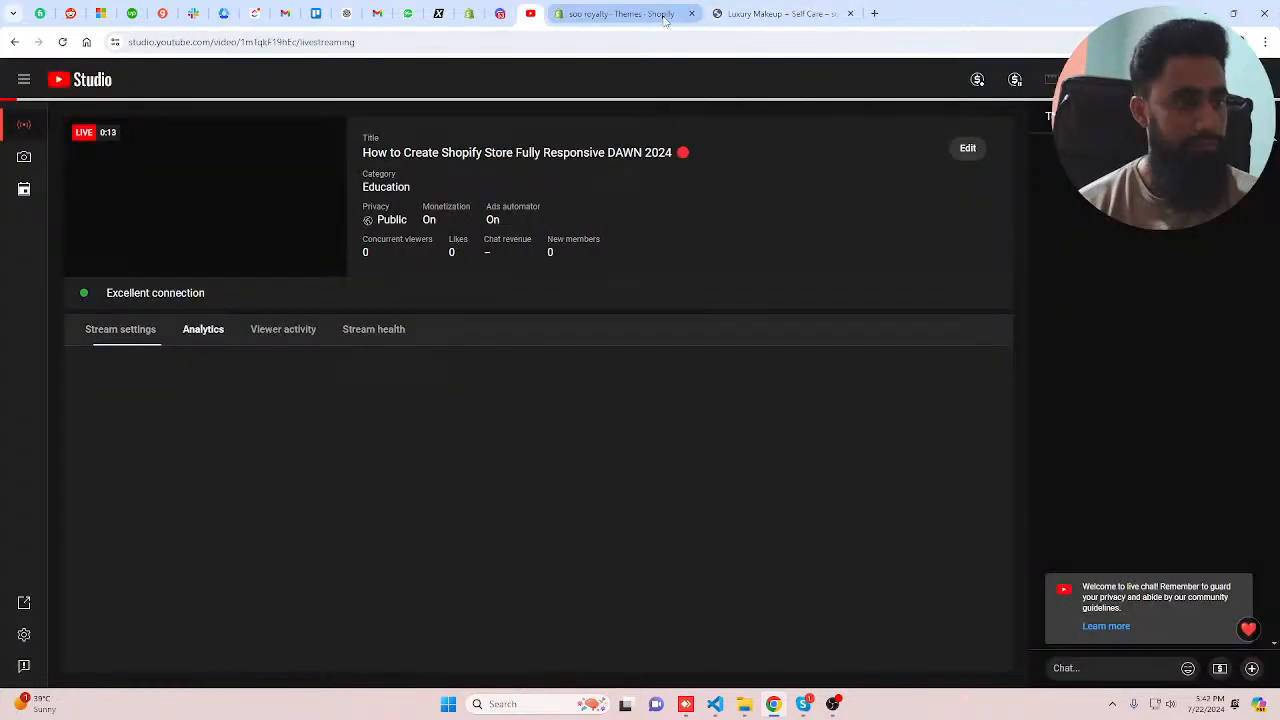
left_click(772, 14)
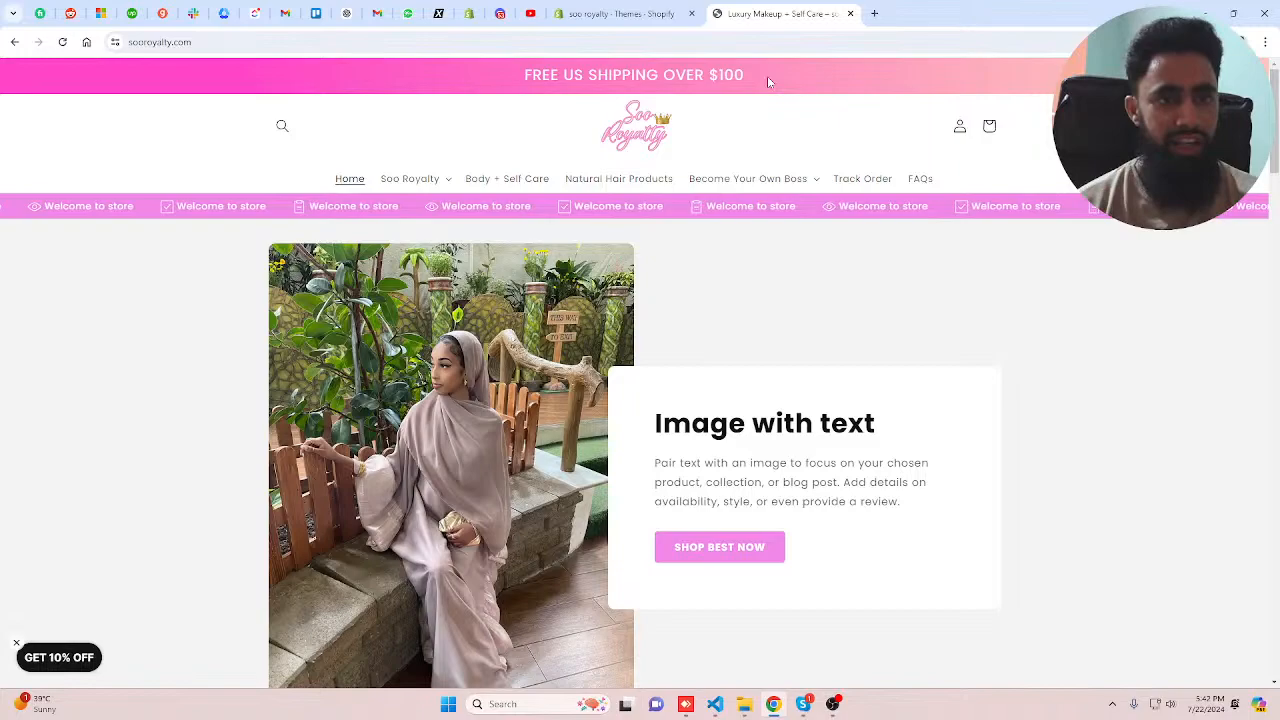
left_click_drag(1276, 120, 1276, 197)
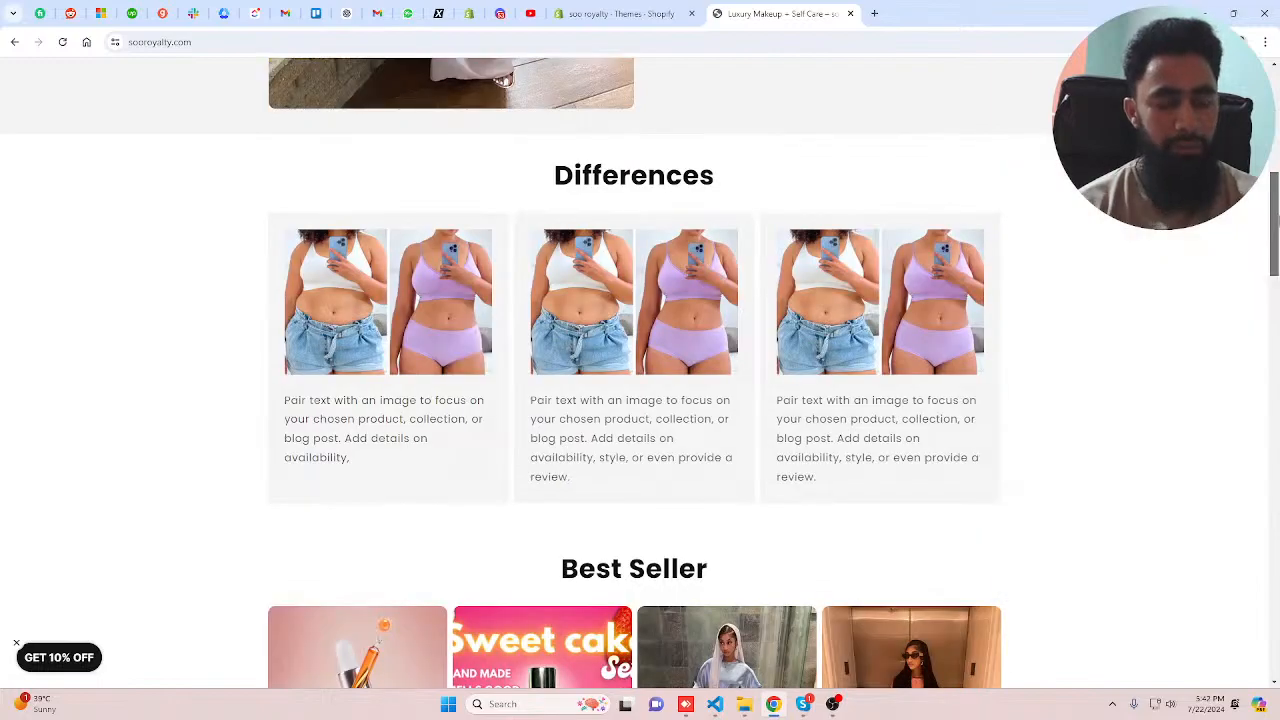
left_click_drag(1276, 200, 1275, 506)
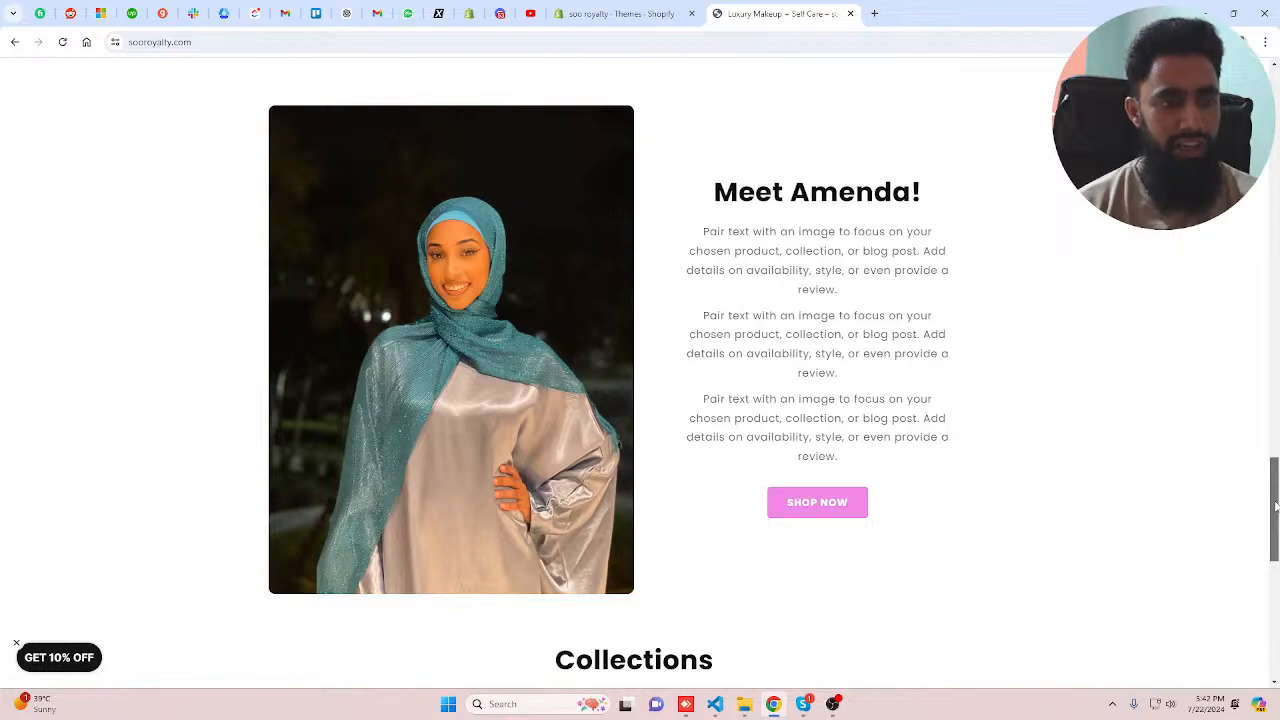
left_click_drag(1276, 507, 1264, 642)
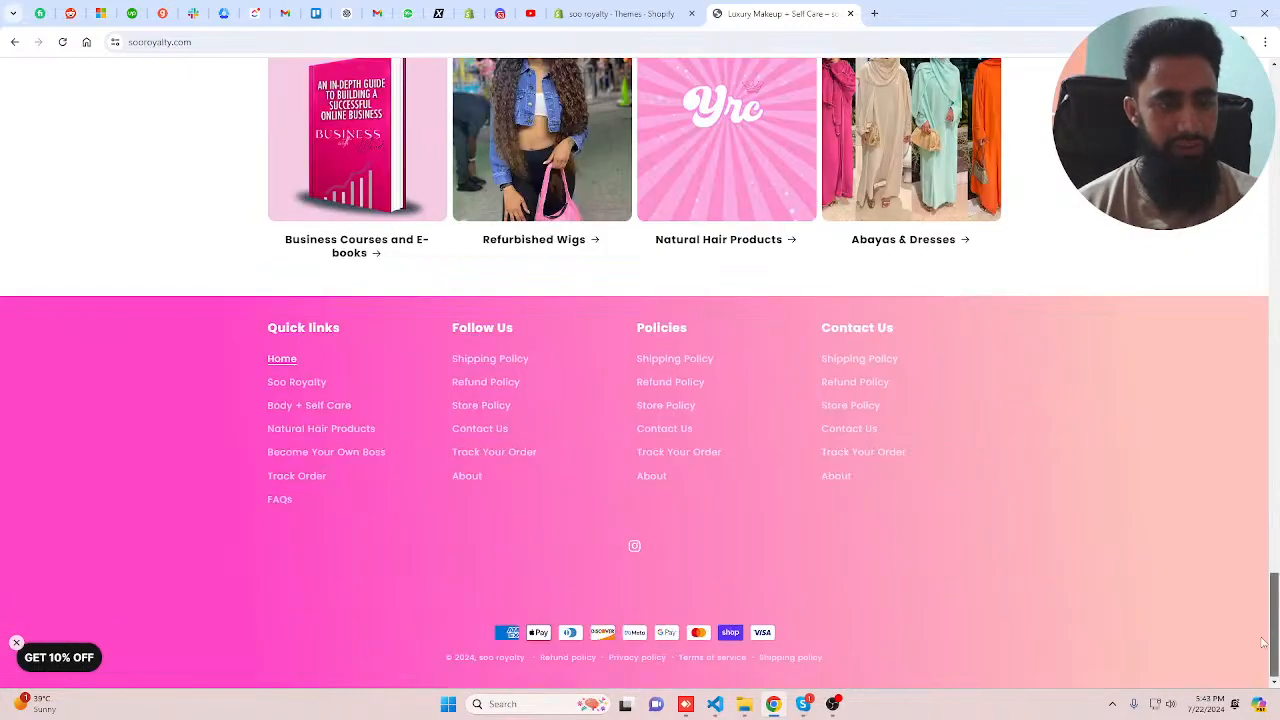
- Open the Zainab Dress (Blue) product page from the home page and review its gallery, description and FAQs
scroll(934, 412, "up", 10)
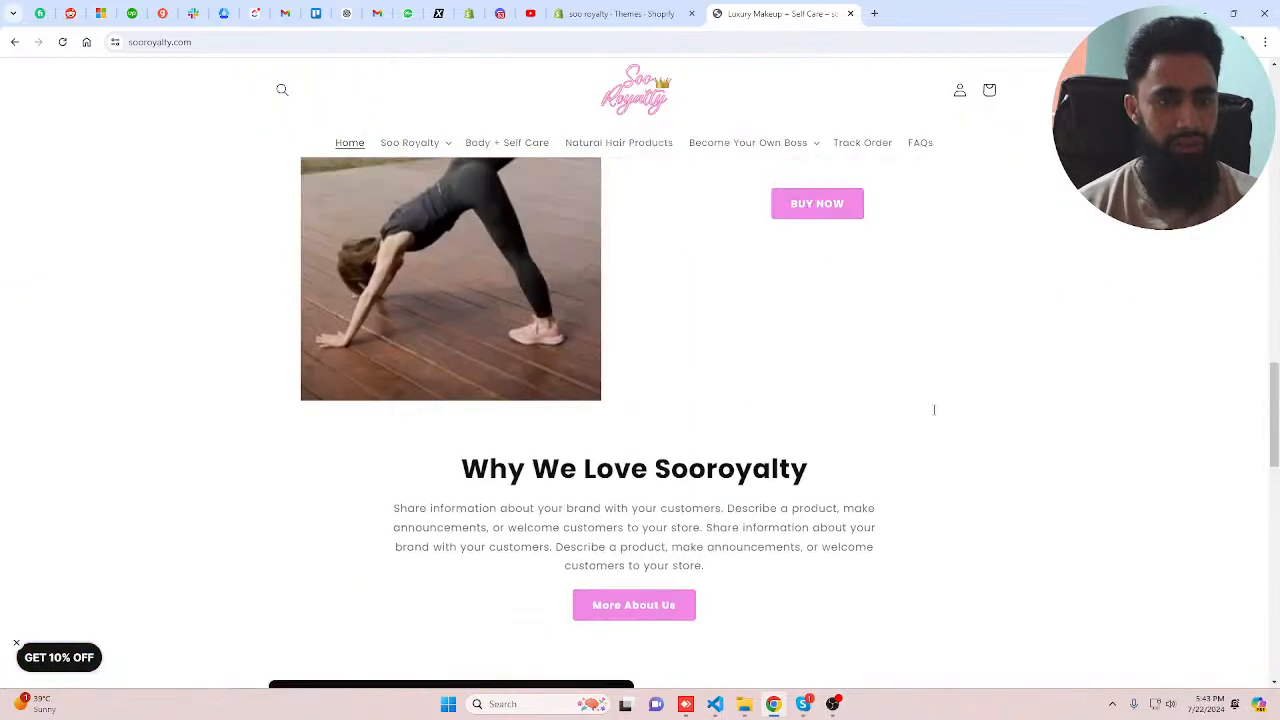
scroll(934, 410, "up", 5)
left_click(716, 466)
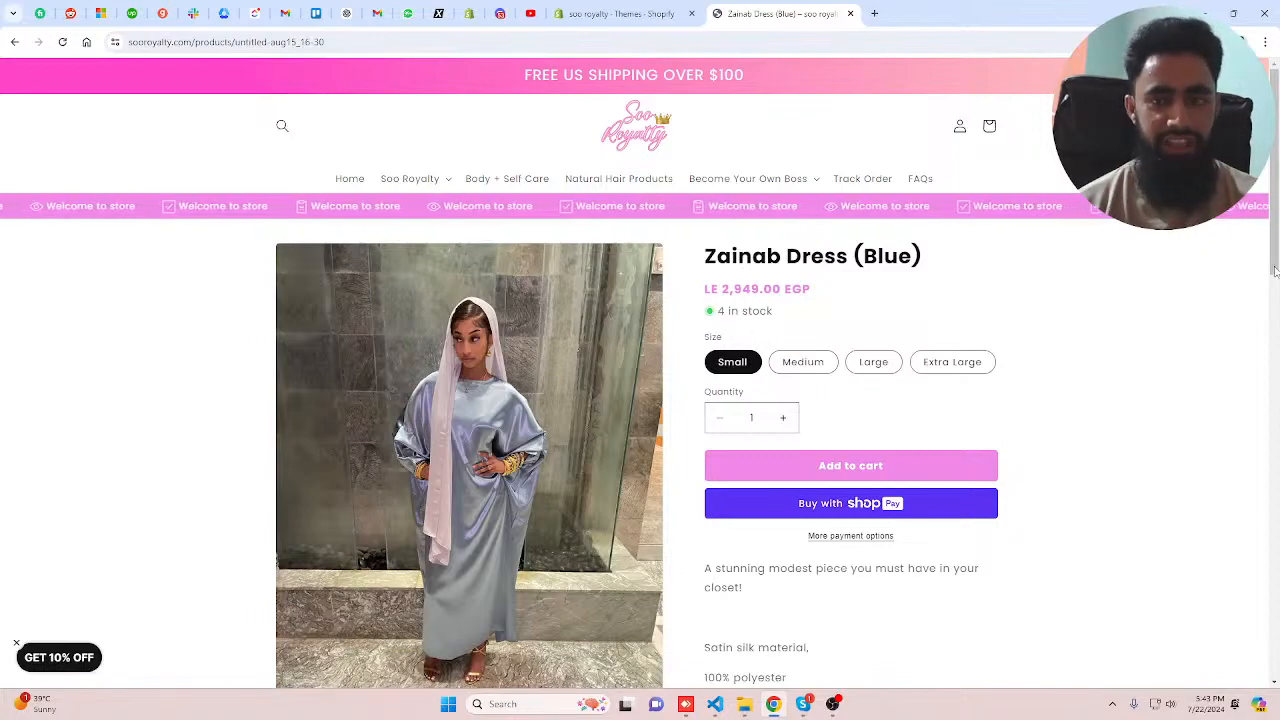
scroll(1273, 255, "down", 3)
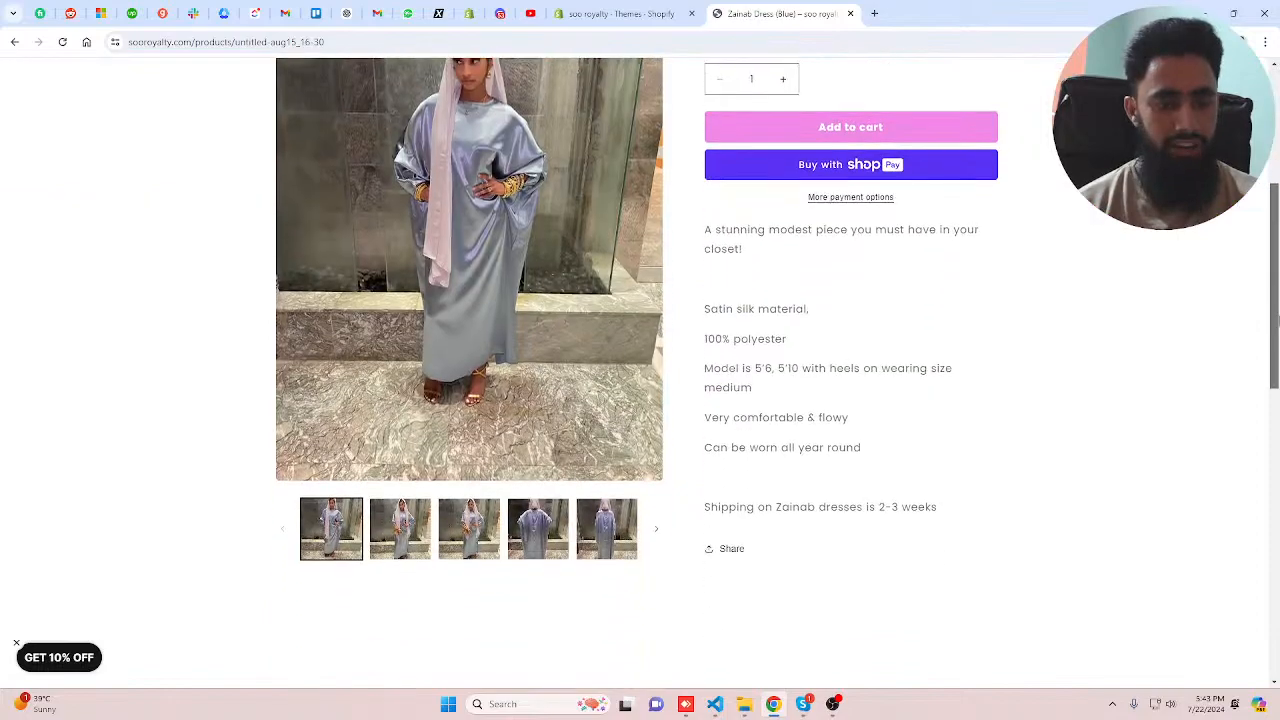
left_click_drag(1278, 322, 1278, 340)
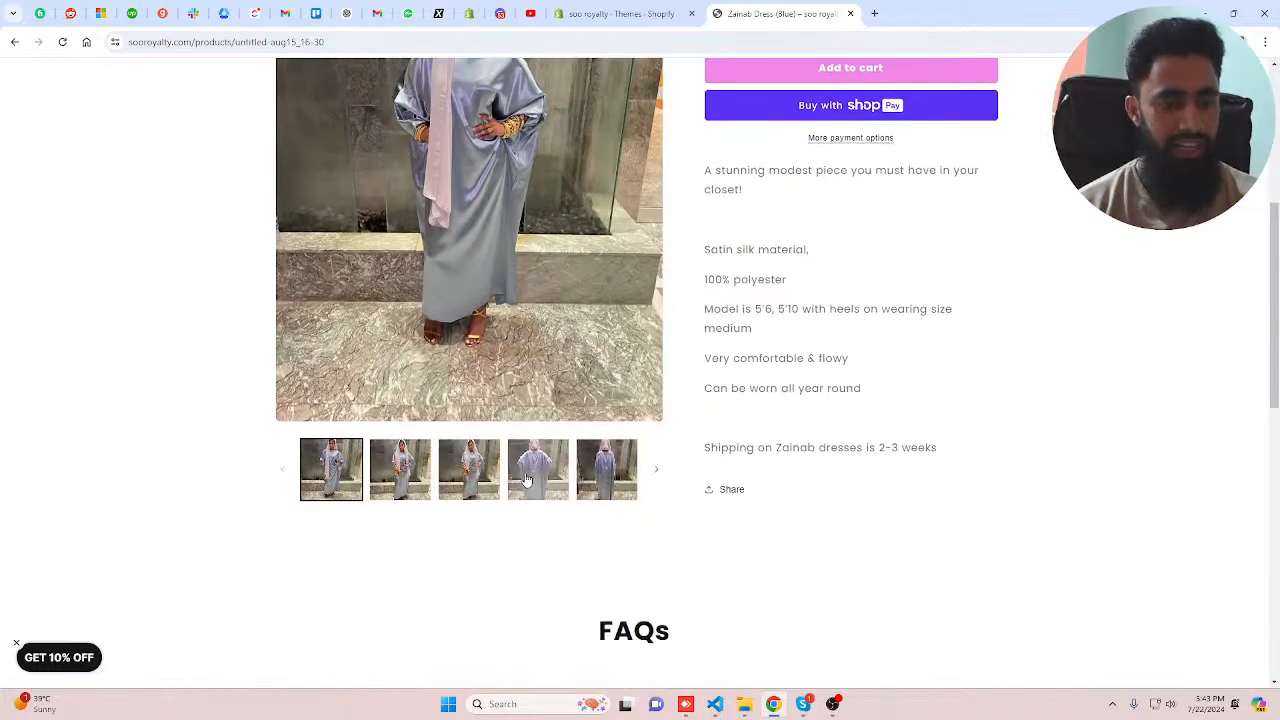
scroll(527, 481, "down", 3)
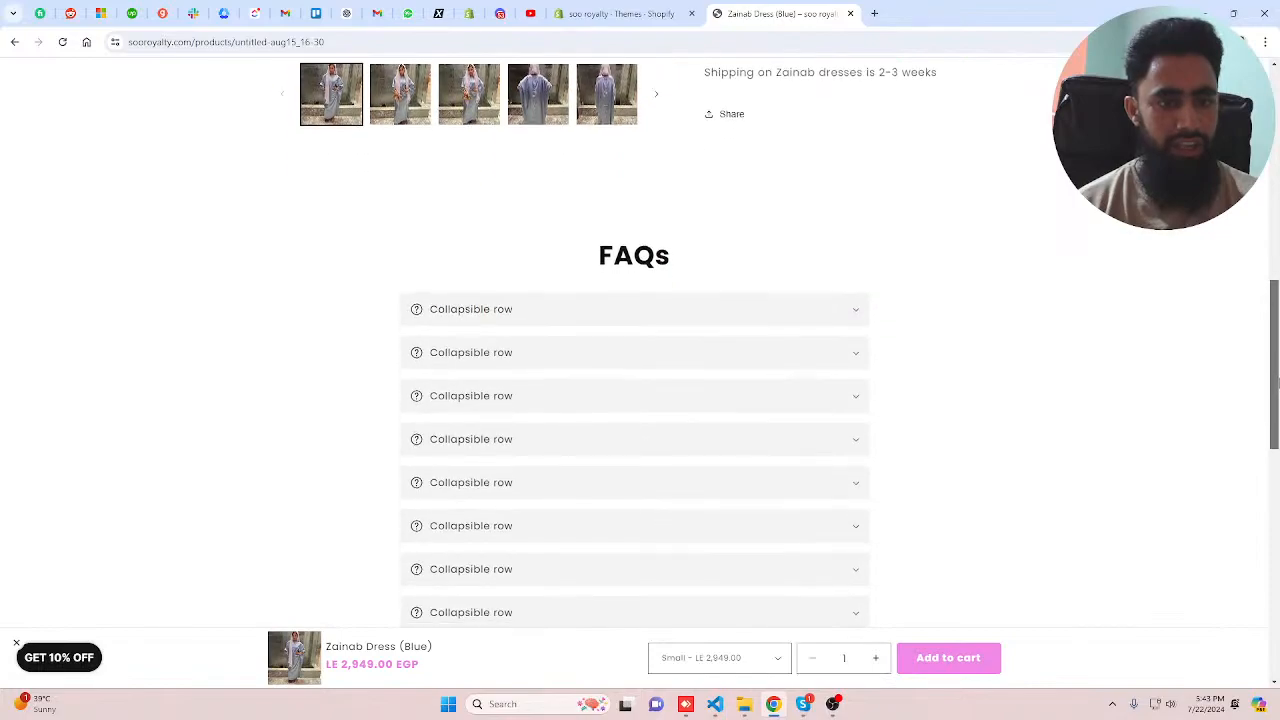
left_click_drag(1278, 386, 1278, 398)
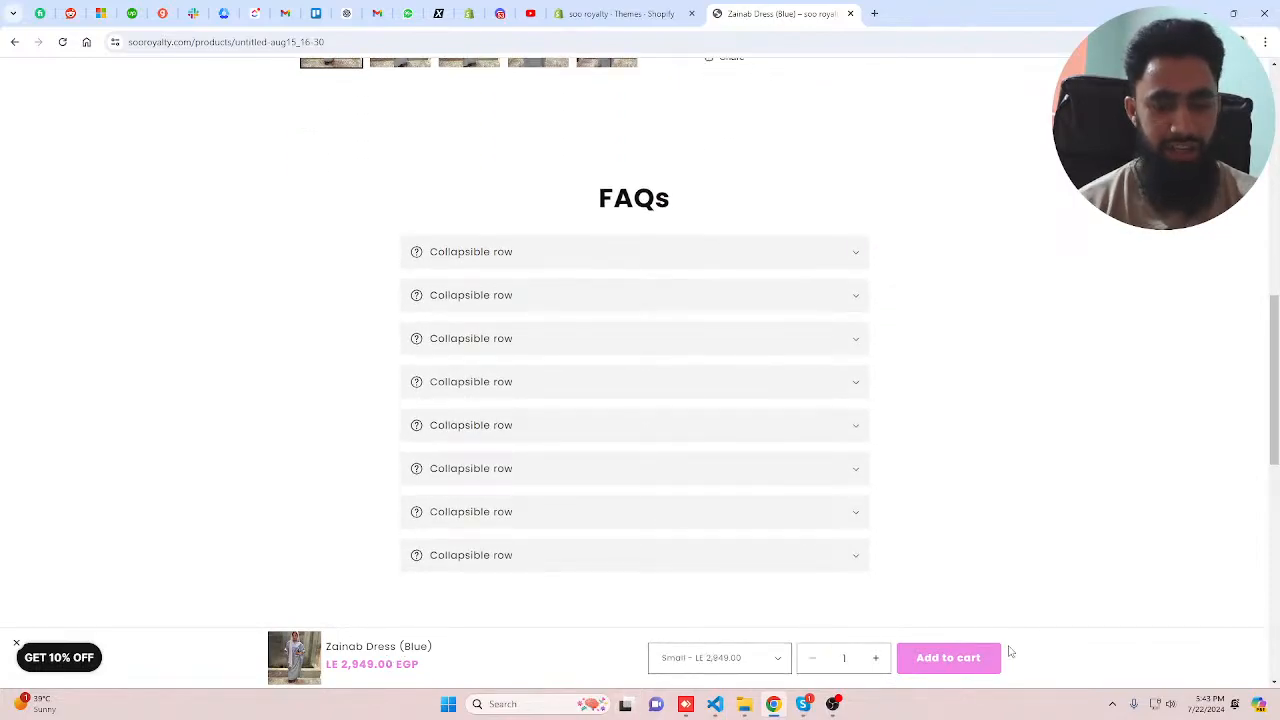
- Add the Zainab Dress (Blue) in size Small to the cart, and review the cart page with the preview bar hidden
left_click(944, 663)
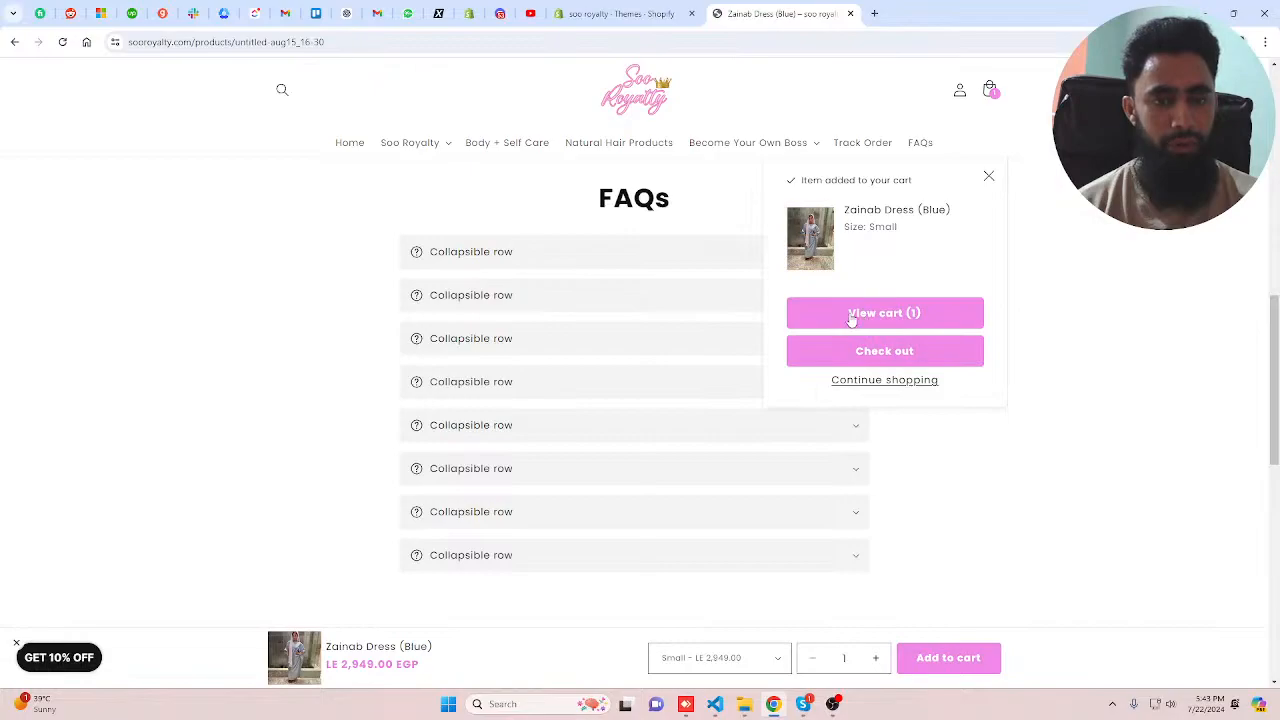
left_click(921, 315)
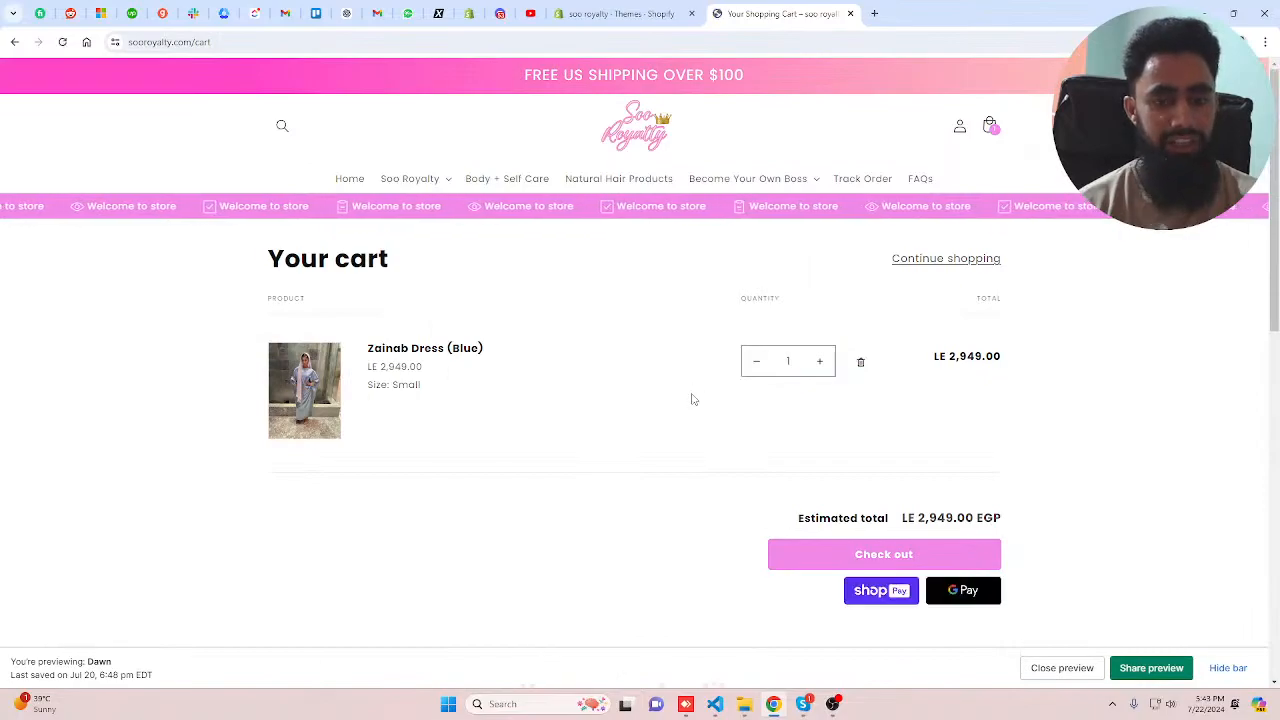
scroll(692, 399, "down", 4)
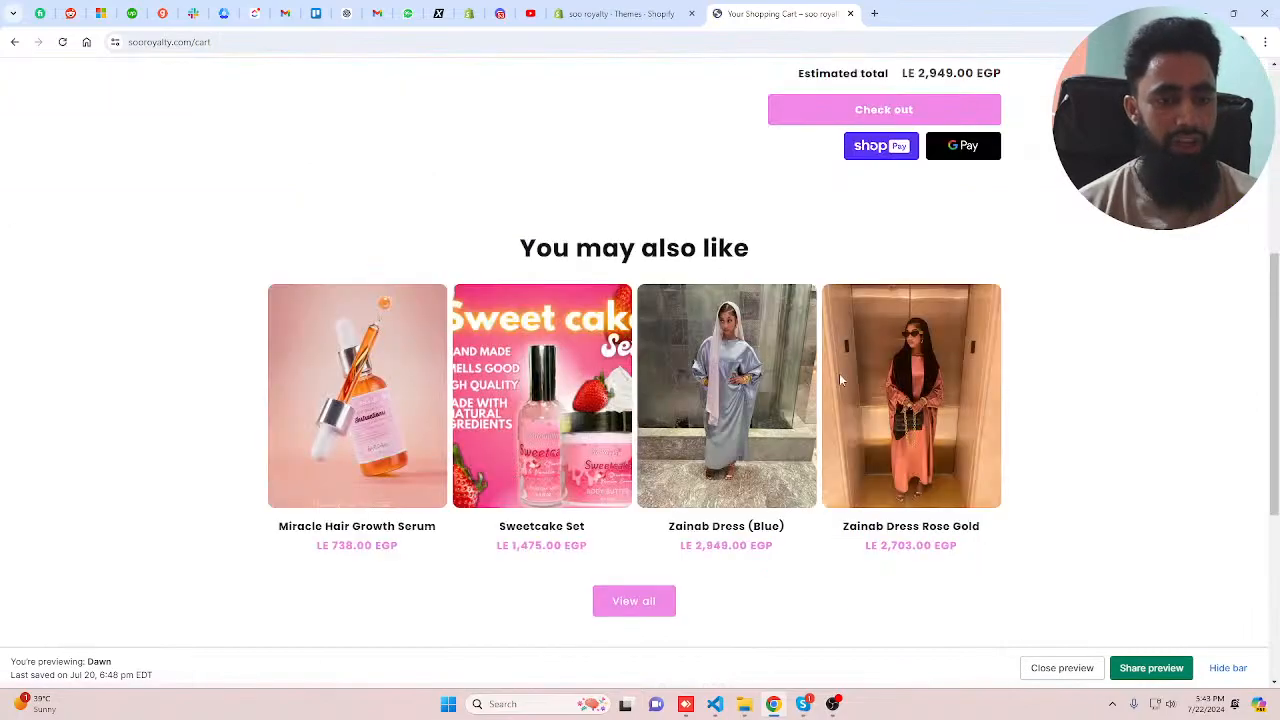
scroll(844, 378, "down", 4)
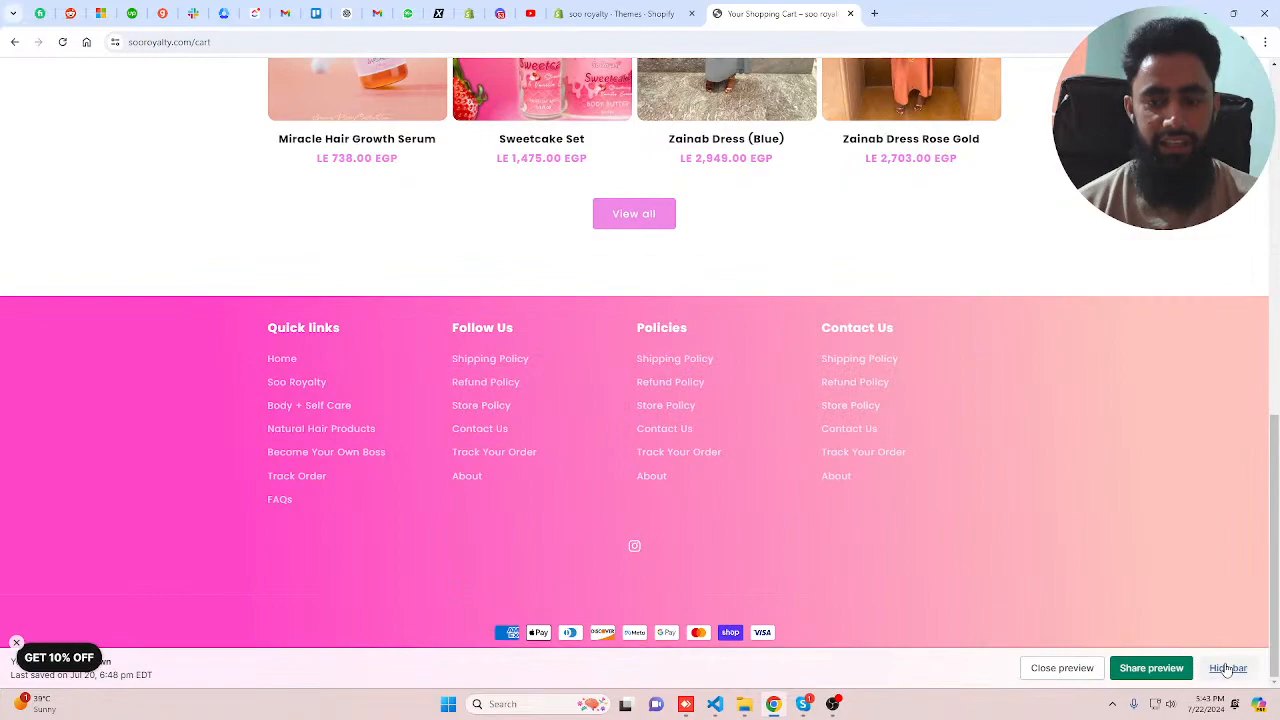
left_click(1228, 669)
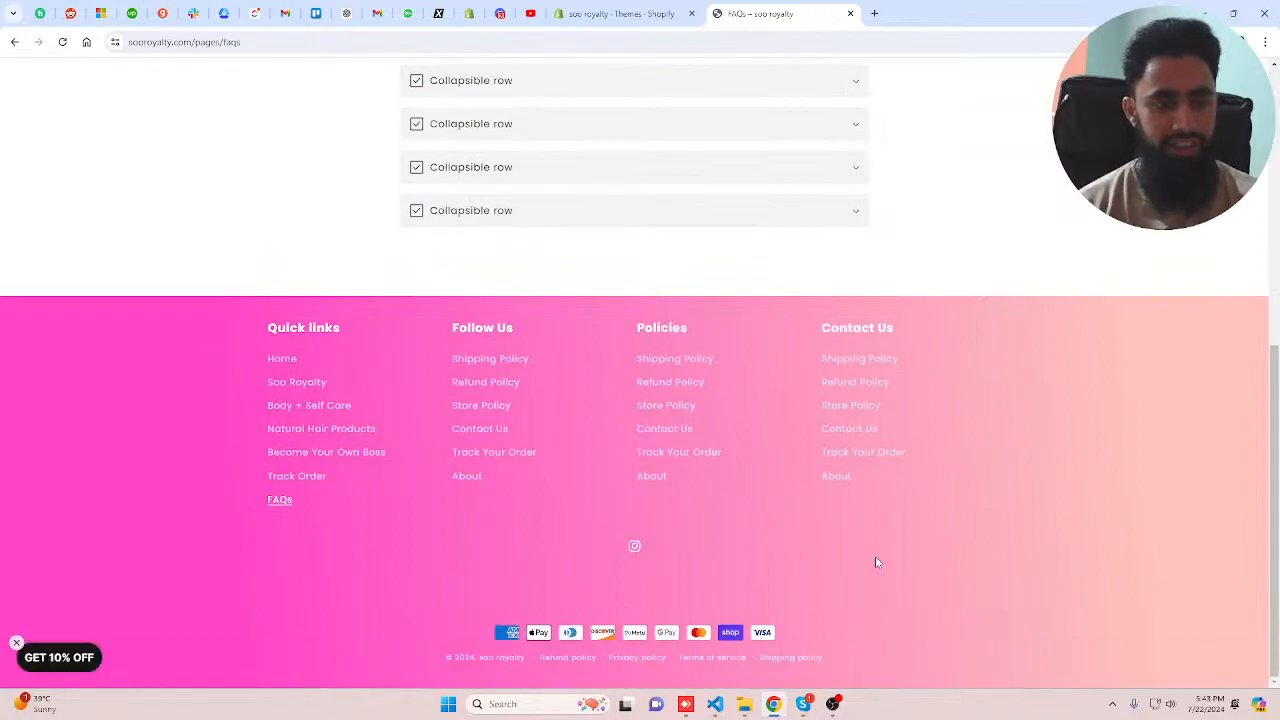
- View the store's Terms of service page without the preview bar and return to the home page
left_click(688, 662)
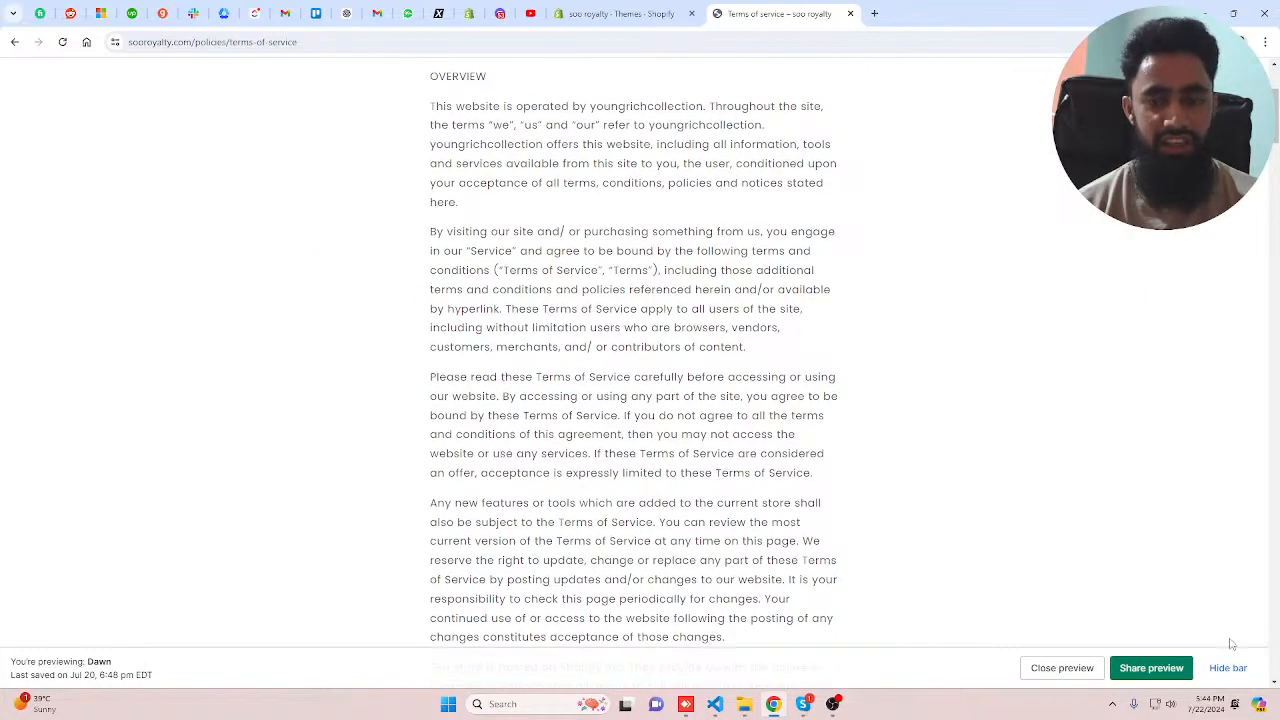
left_click(1224, 668)
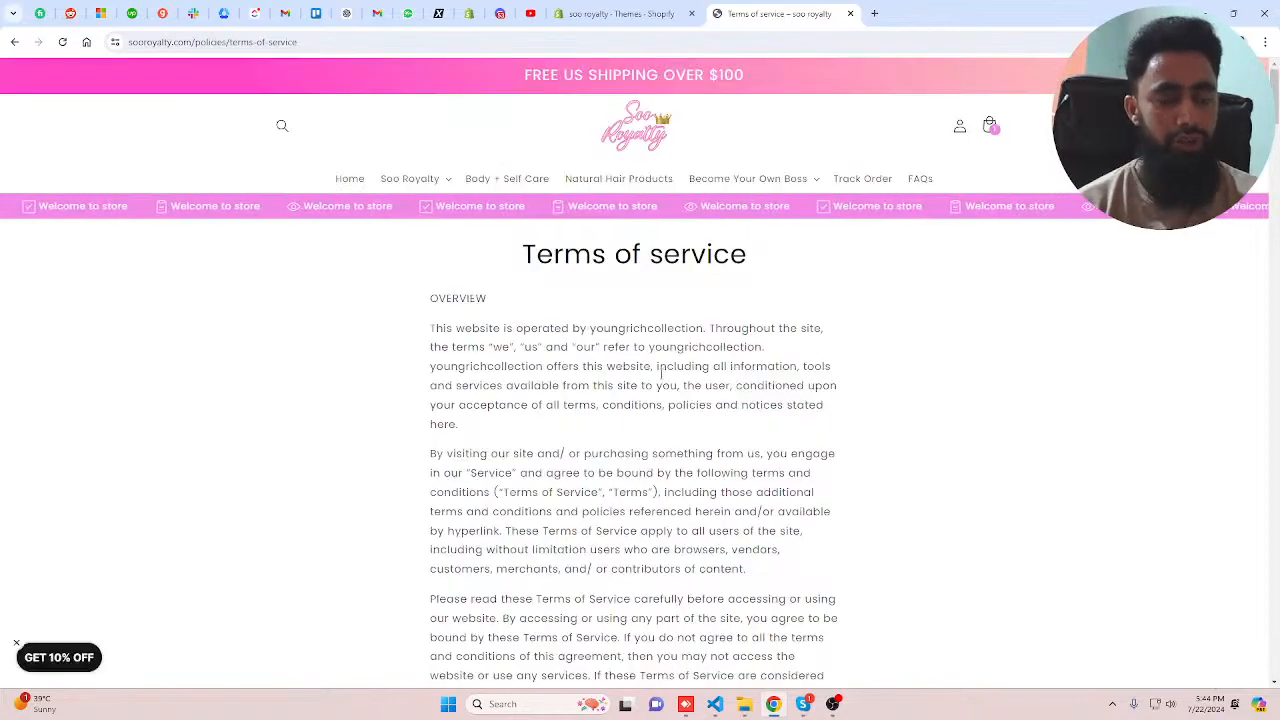
left_click(644, 134)
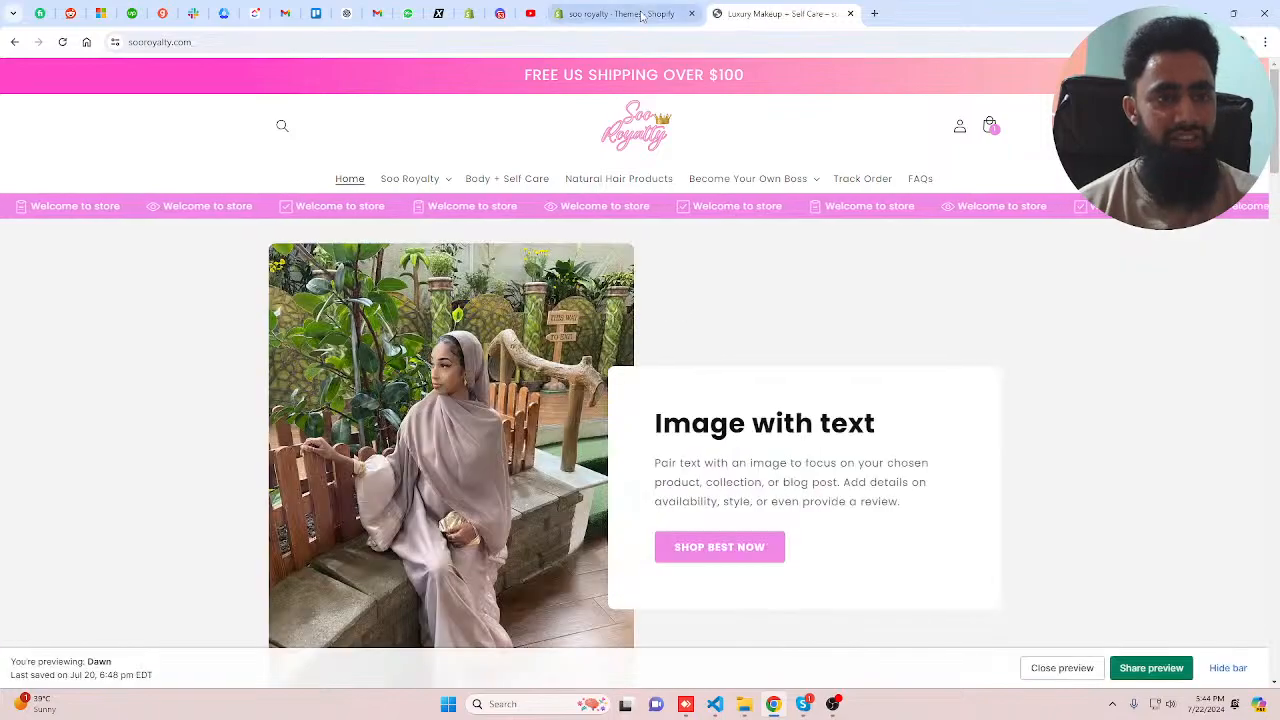
- Add the free Dawn theme to the store's theme library in the Shopify admin
left_click(641, 12)
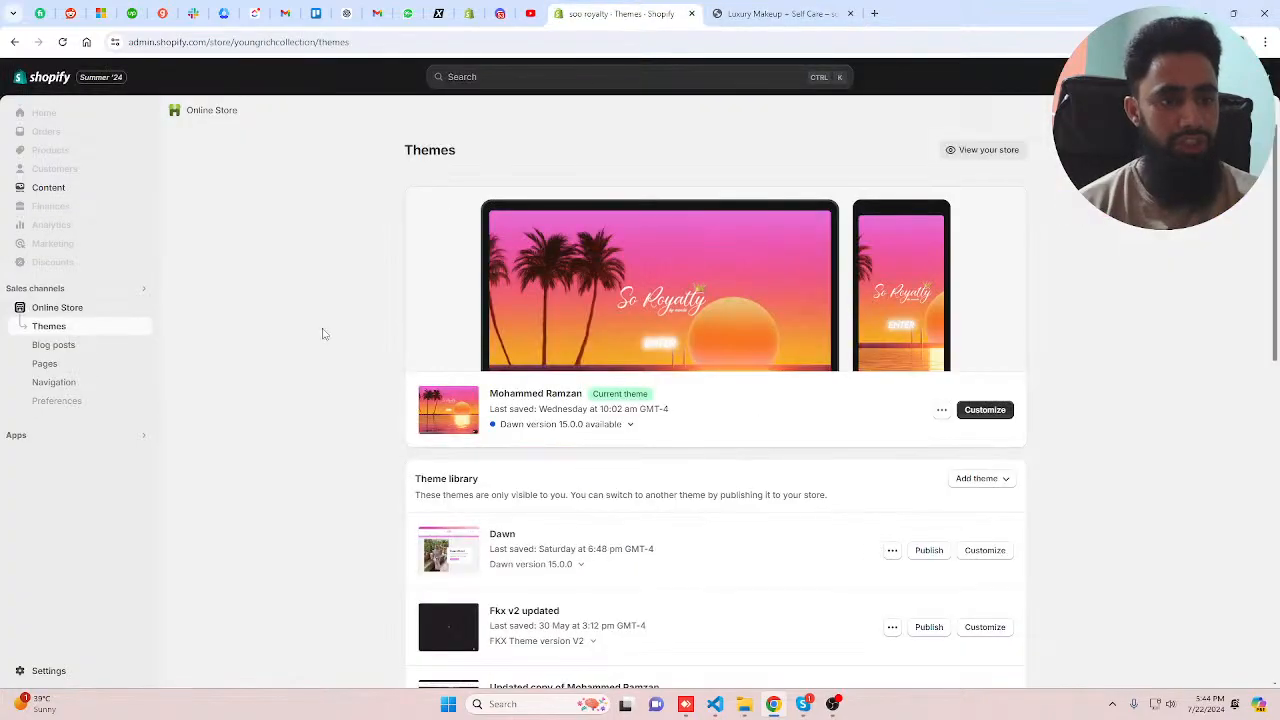
scroll(313, 354, "down", 5)
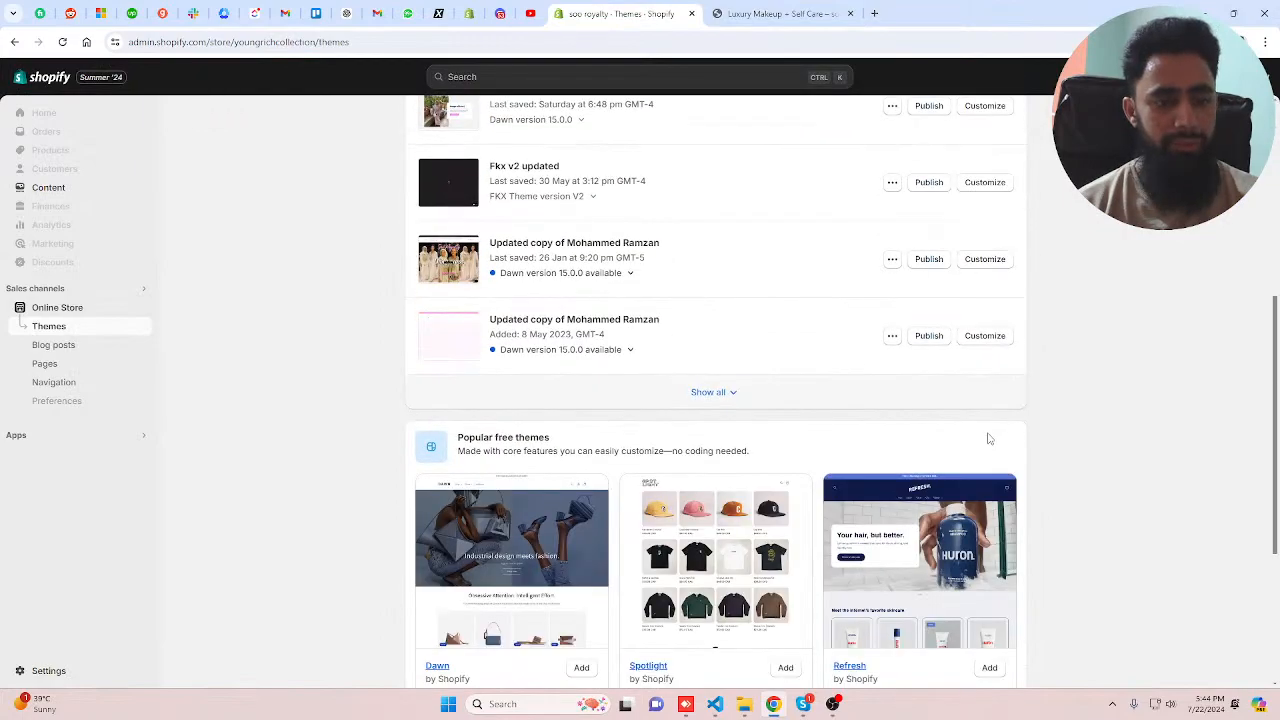
scroll(981, 433, "down", 2)
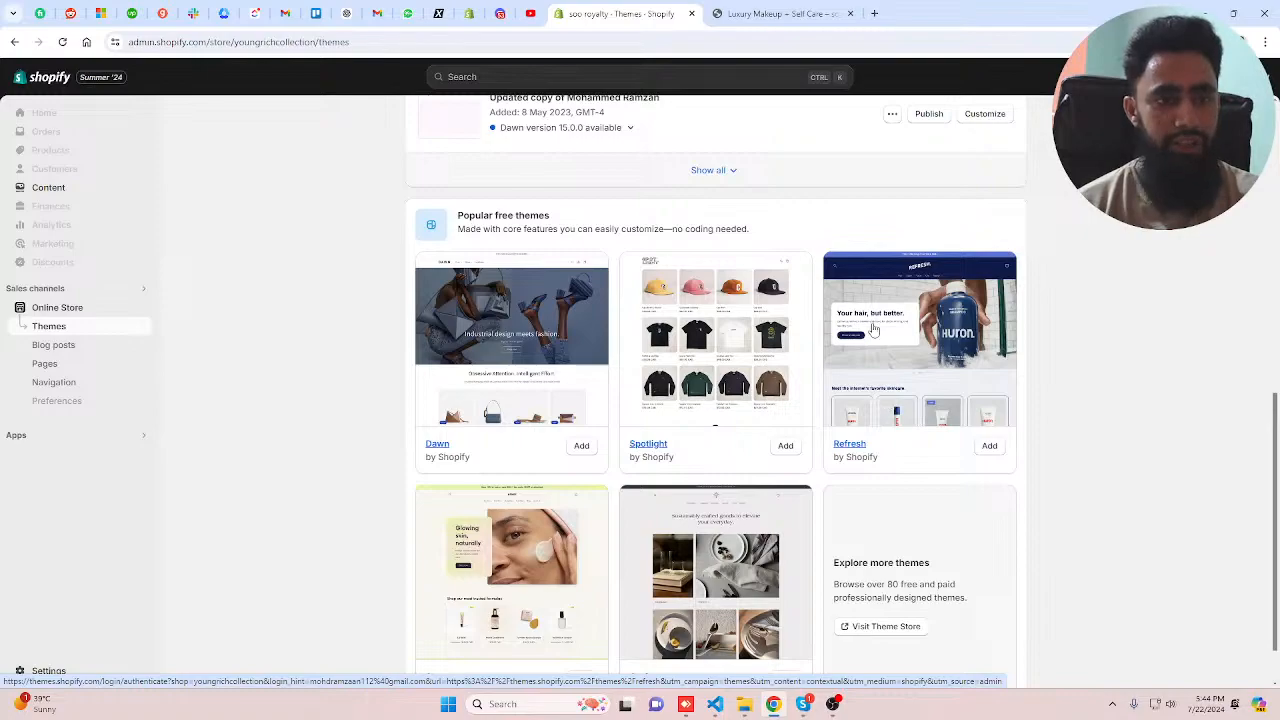
scroll(1168, 337, "up", 5)
scroll(1170, 339, "down", 4)
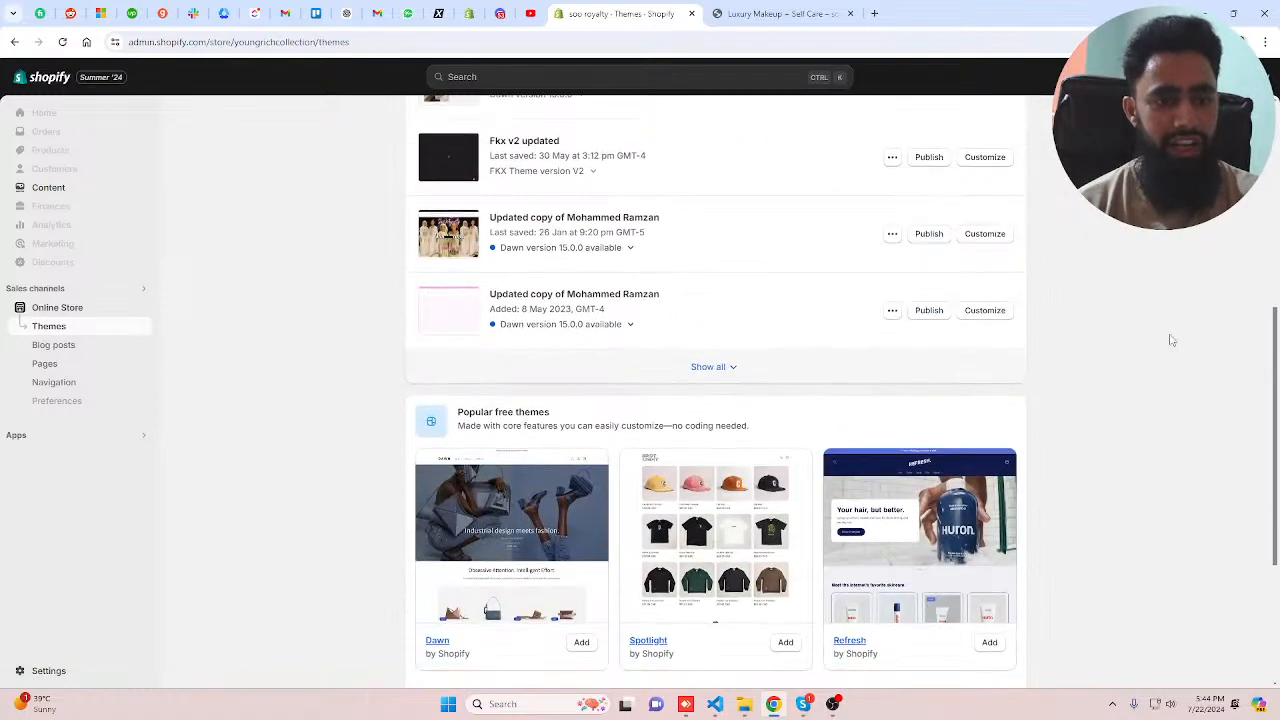
scroll(537, 443, "down", 1)
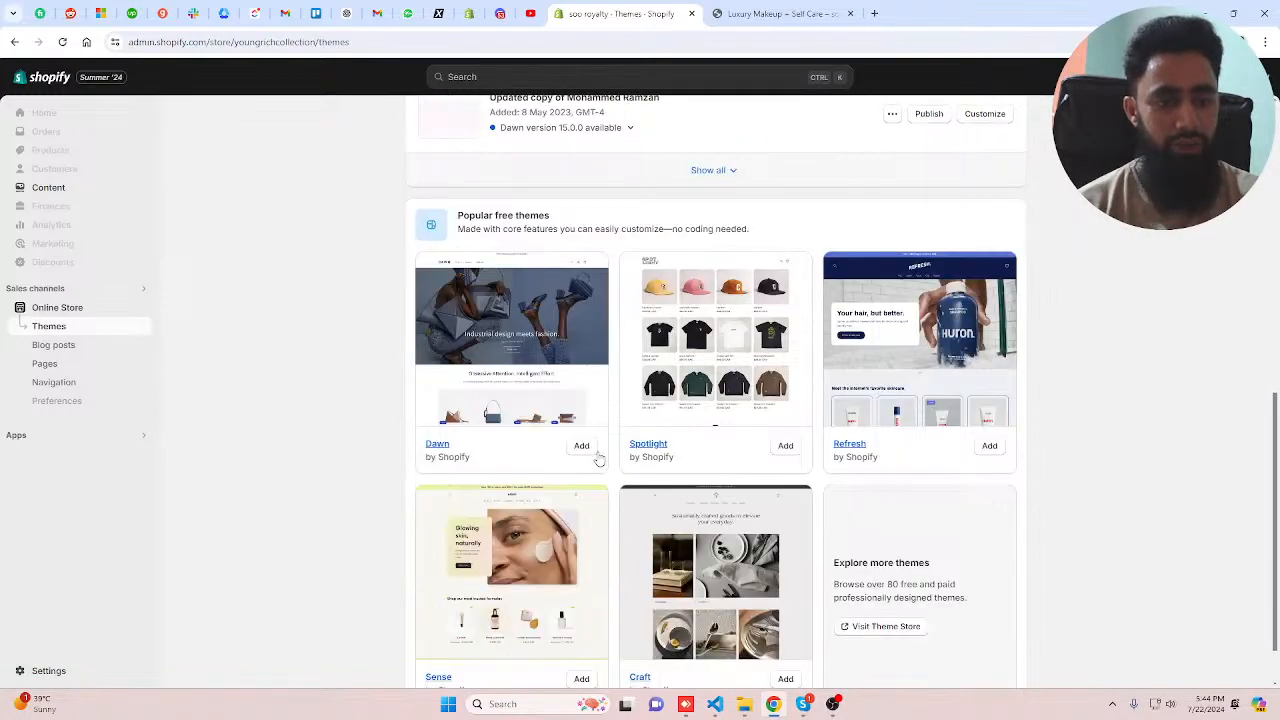
left_click(587, 449)
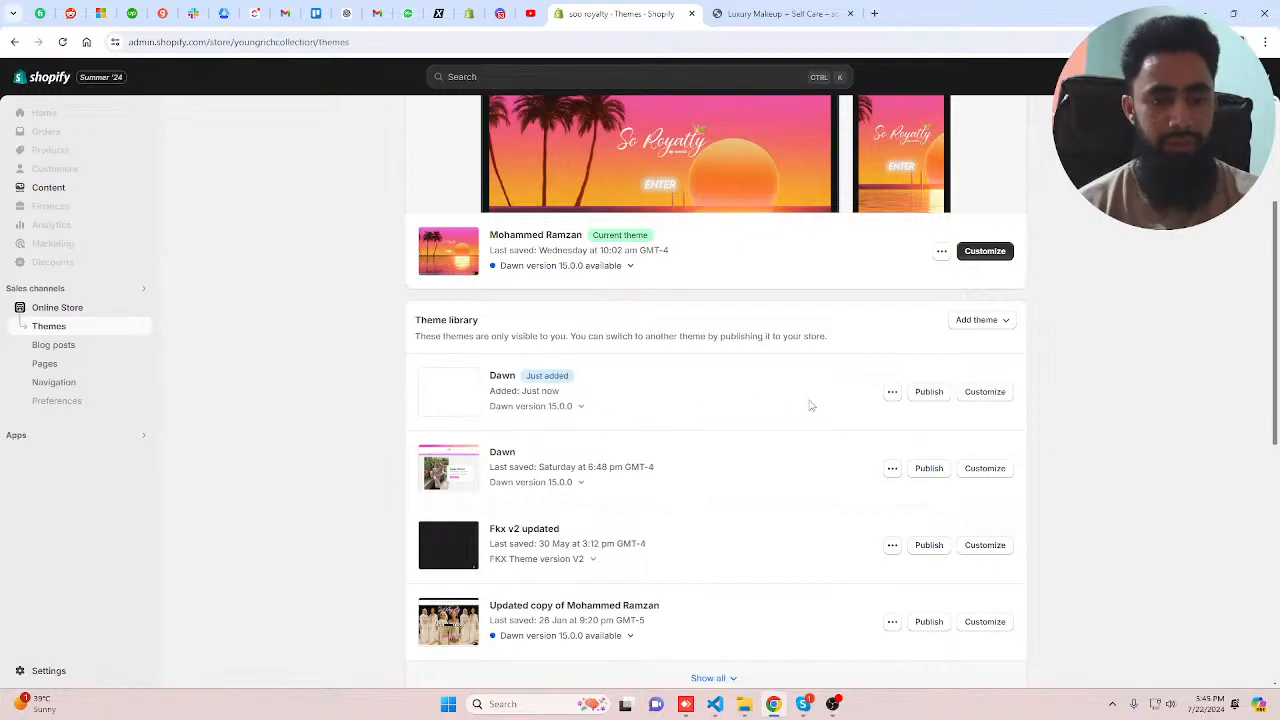
- Open the newly added Dawn theme in the theme editor and preview its default home page without the preview bar
left_click(985, 391)
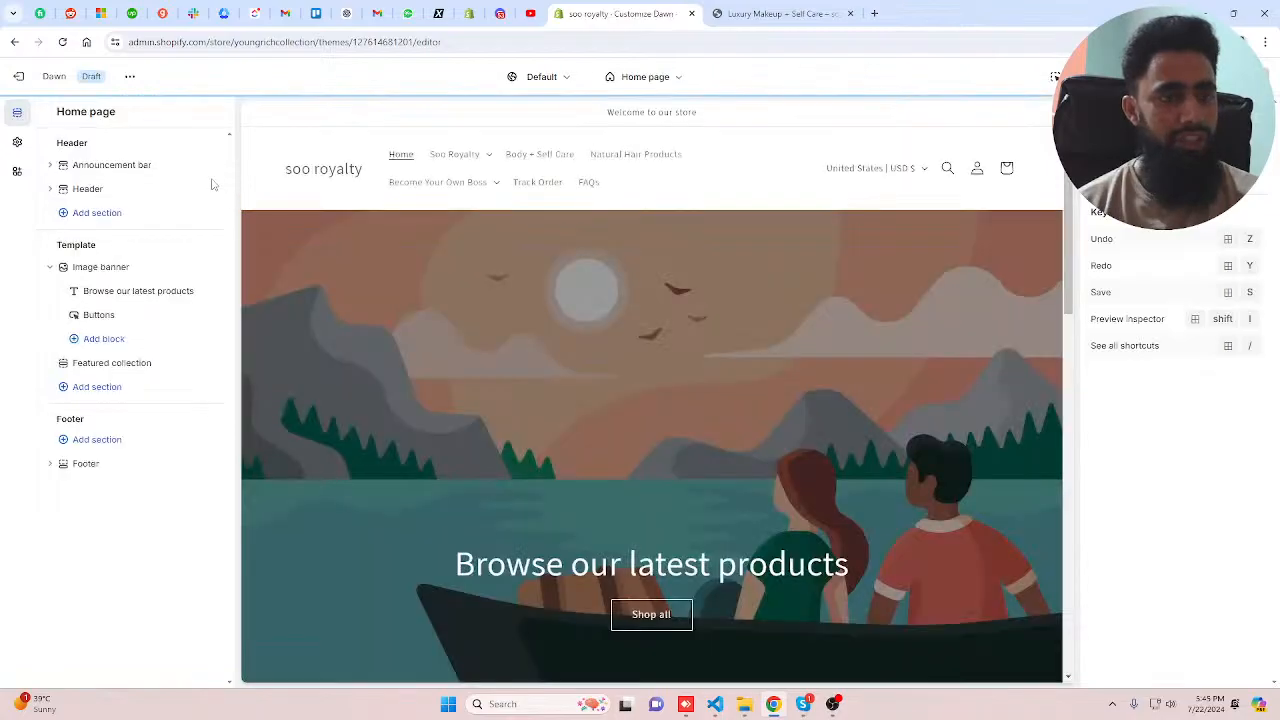
left_click(129, 76)
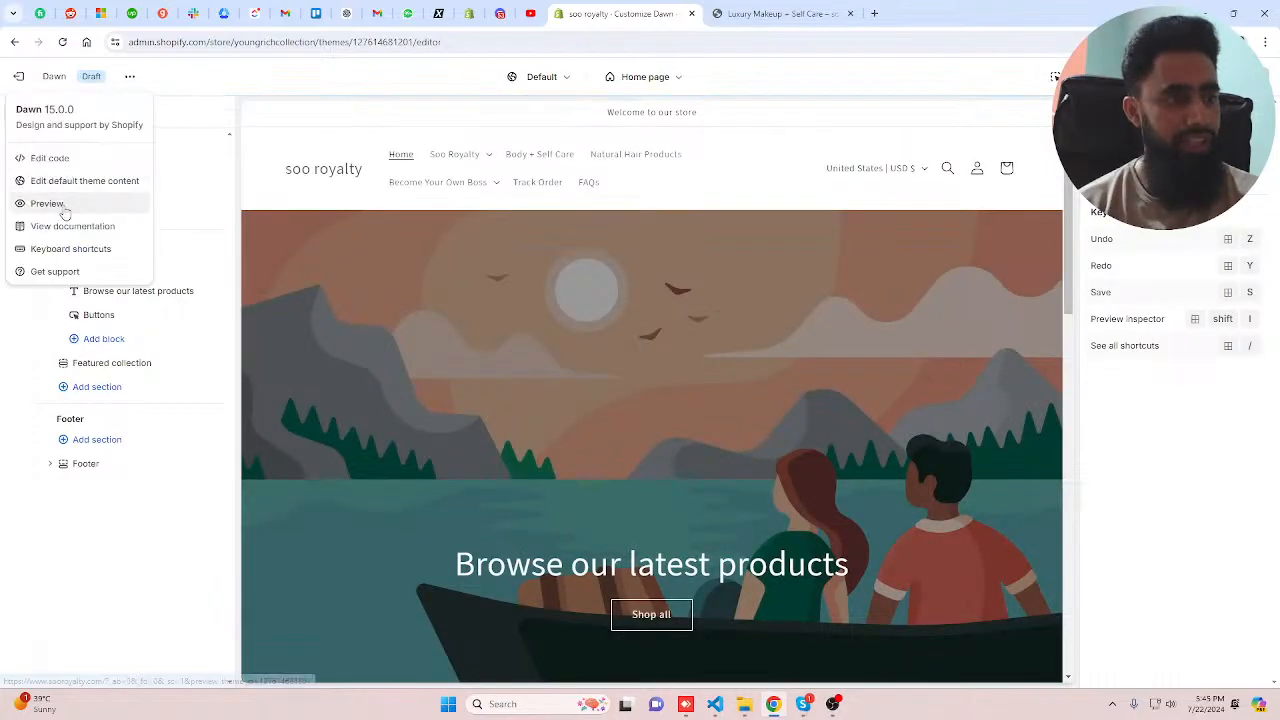
left_click(48, 204)
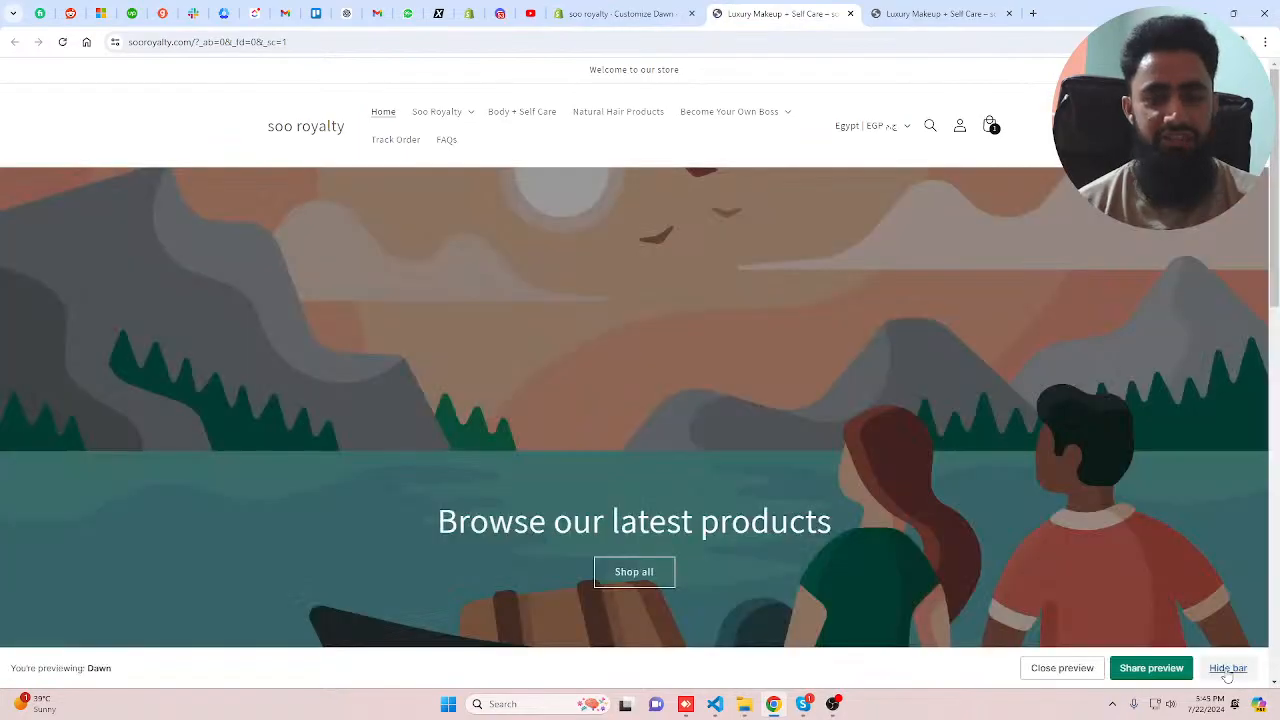
left_click(1227, 670)
scroll(810, 412, "down", 6)
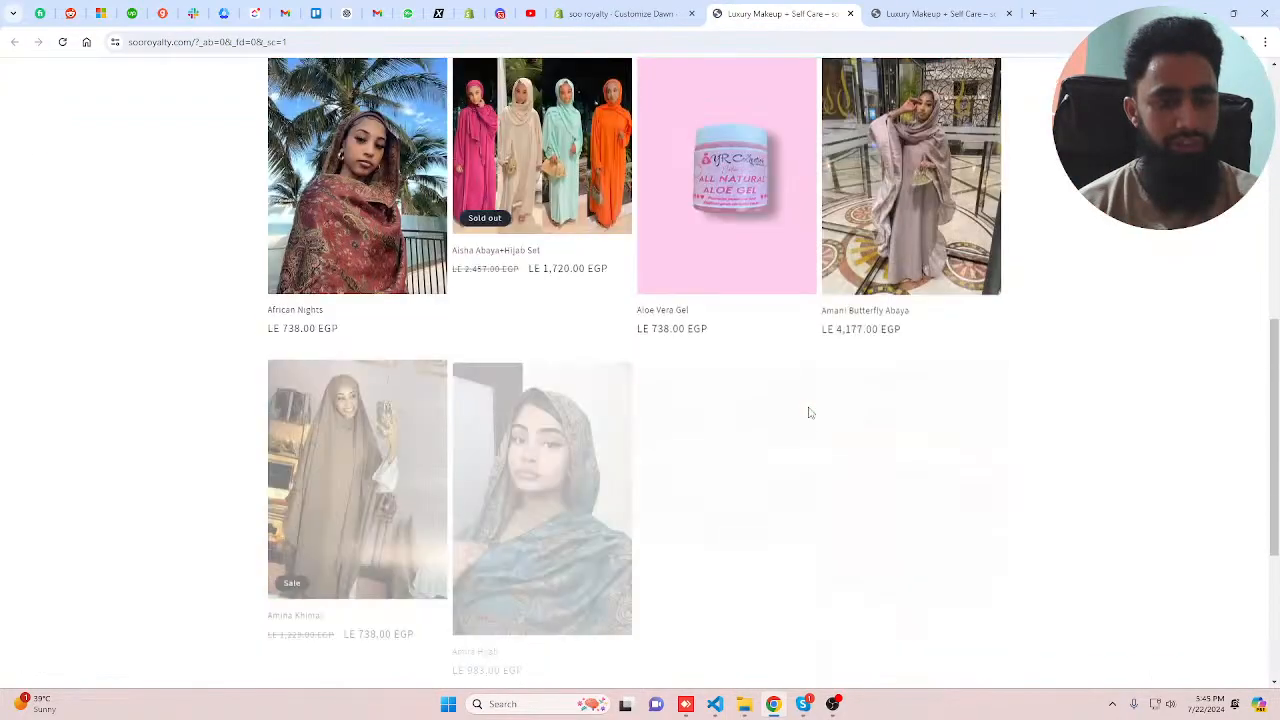
scroll(810, 412, "up", 6)
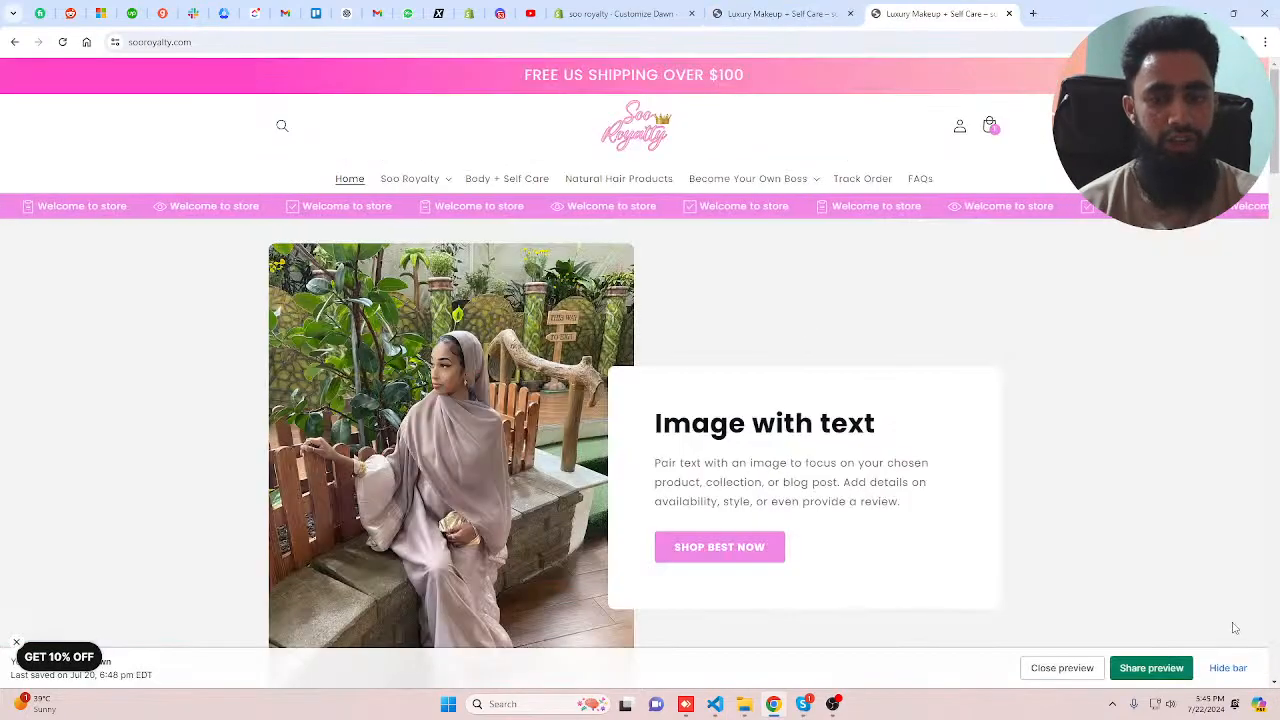
- Compare the finished store's announcement bar with the new Dawn theme and open that theme's Announcement bar section
left_click(1228, 667)
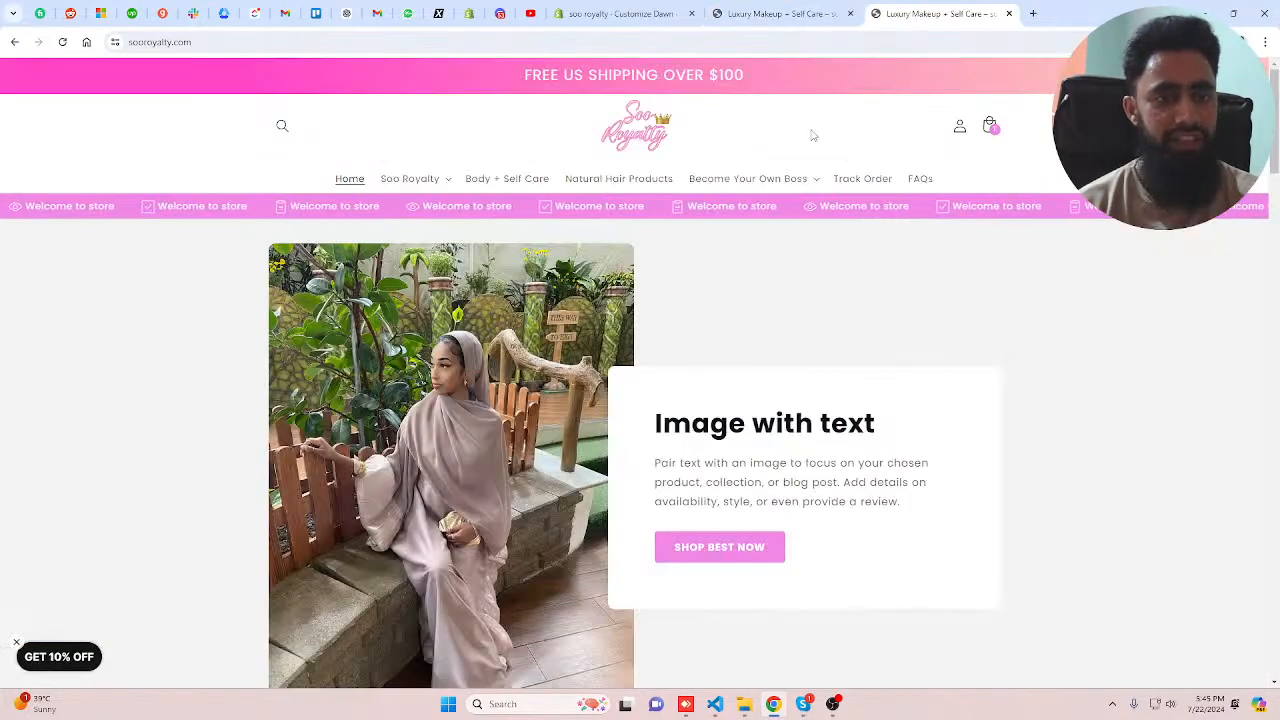
left_click(615, 13)
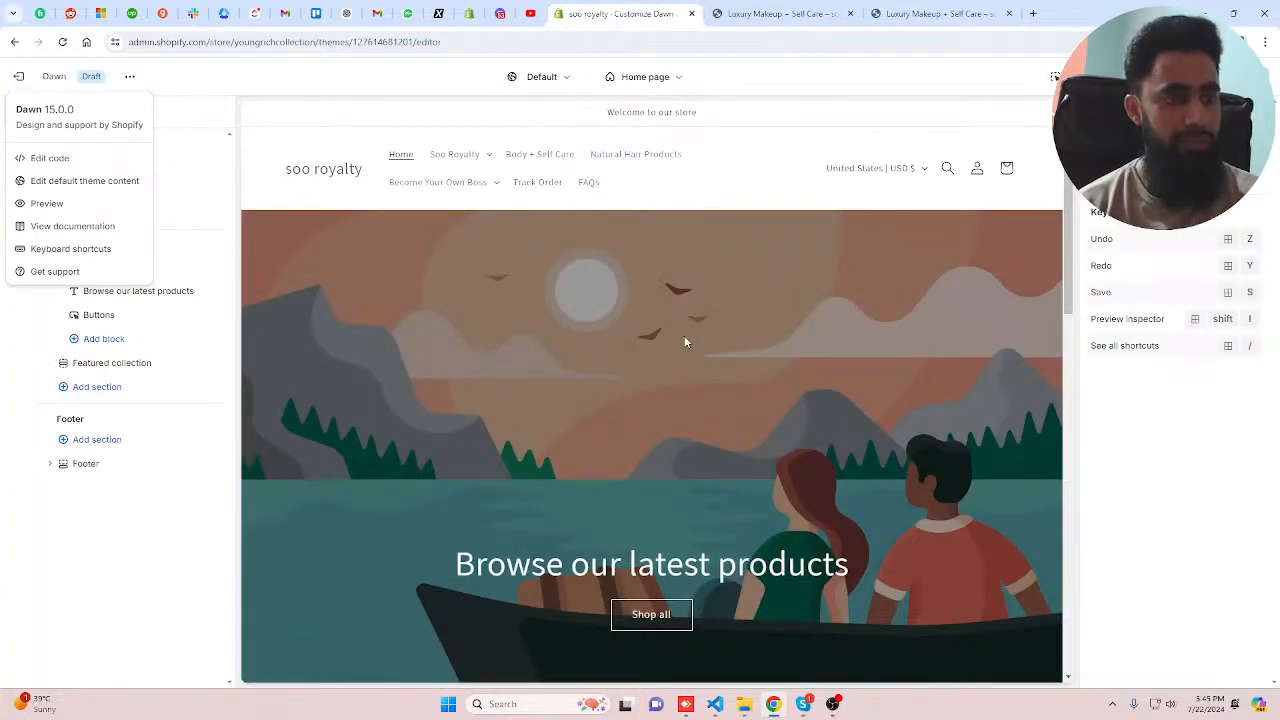
left_click(214, 114)
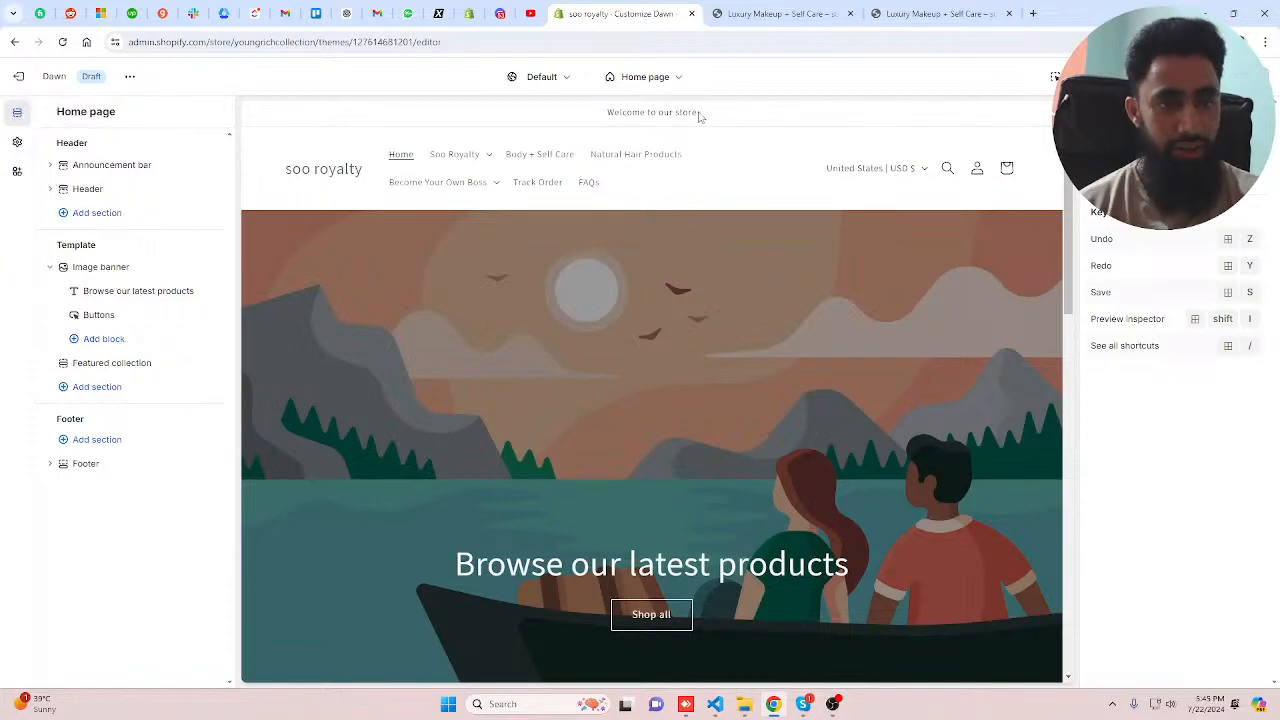
left_click(938, 12)
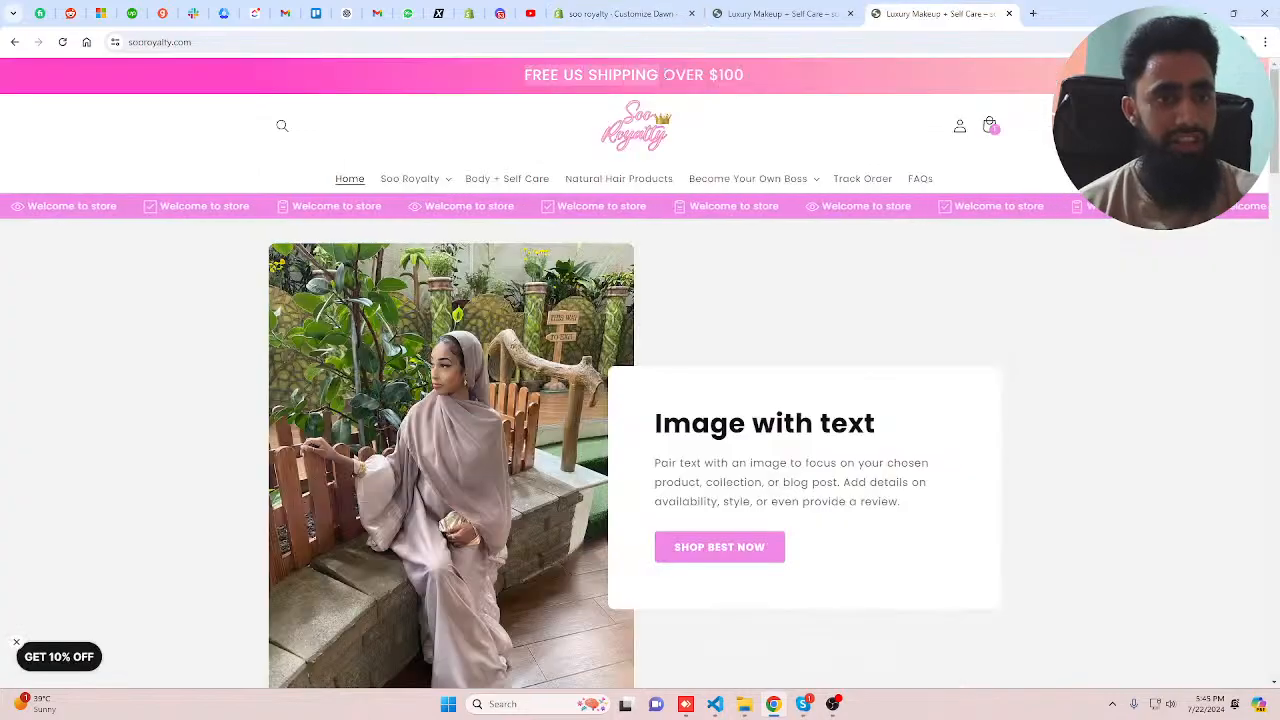
left_click(643, 10)
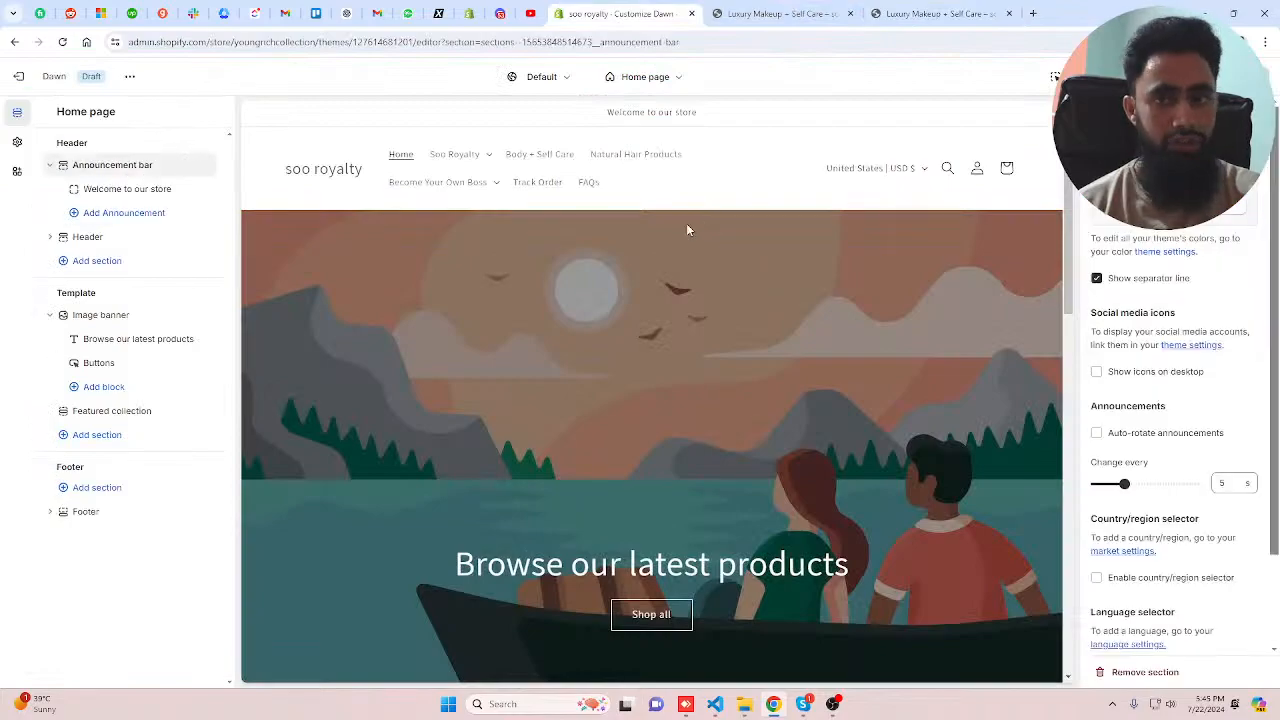
- Change the announcement bar's text to "FREE US SHIPPING OVER $100" and check it against the finished store
left_click(127, 189)
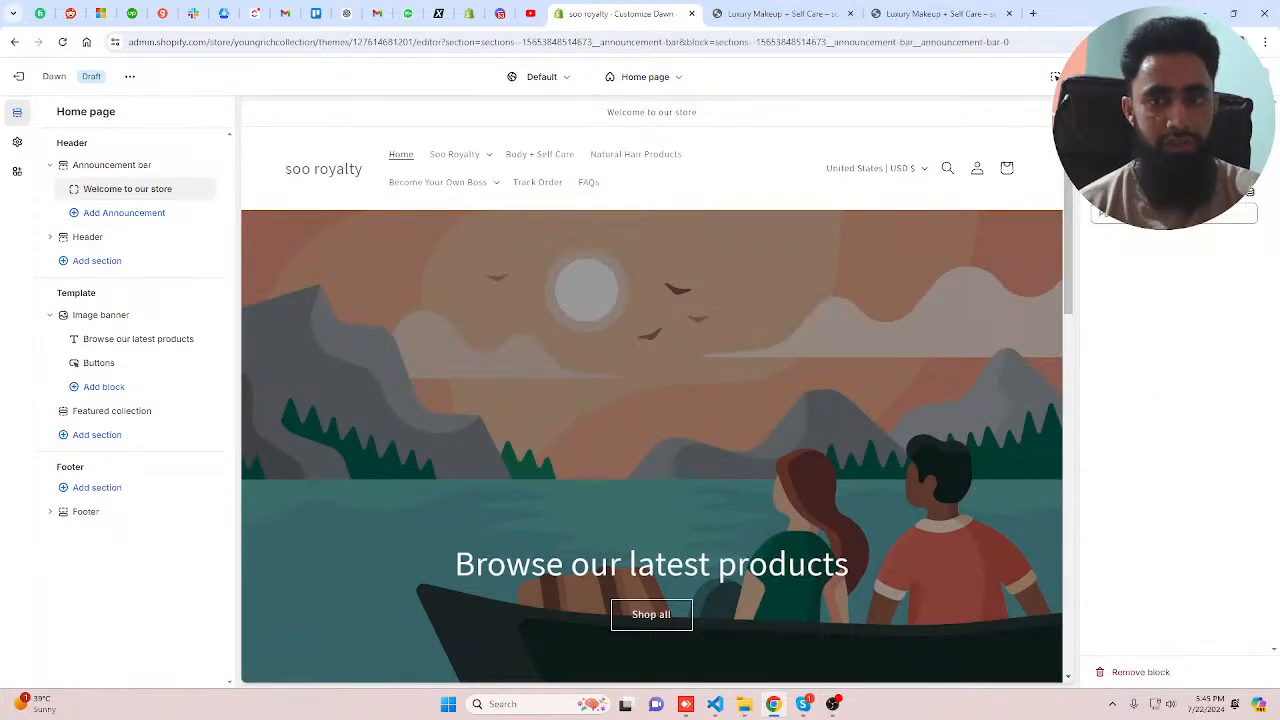
type("FREE US SHIPPING OVER $100")
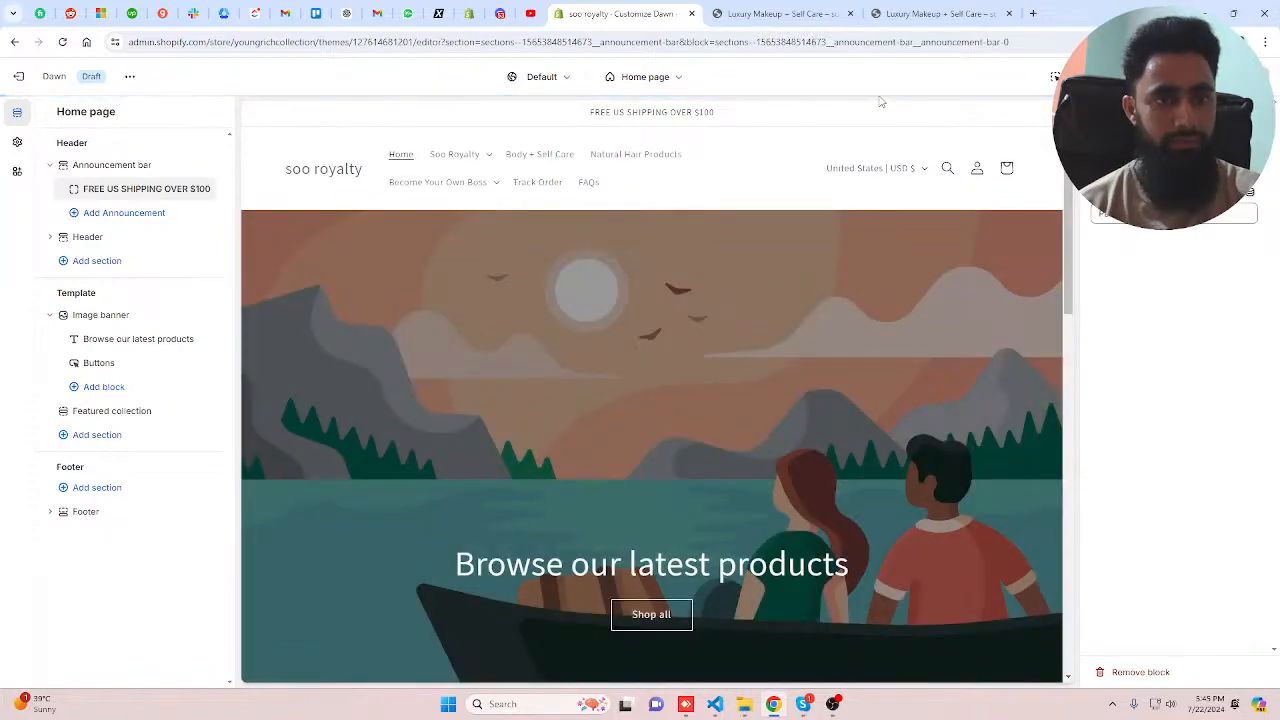
left_click(938, 14)
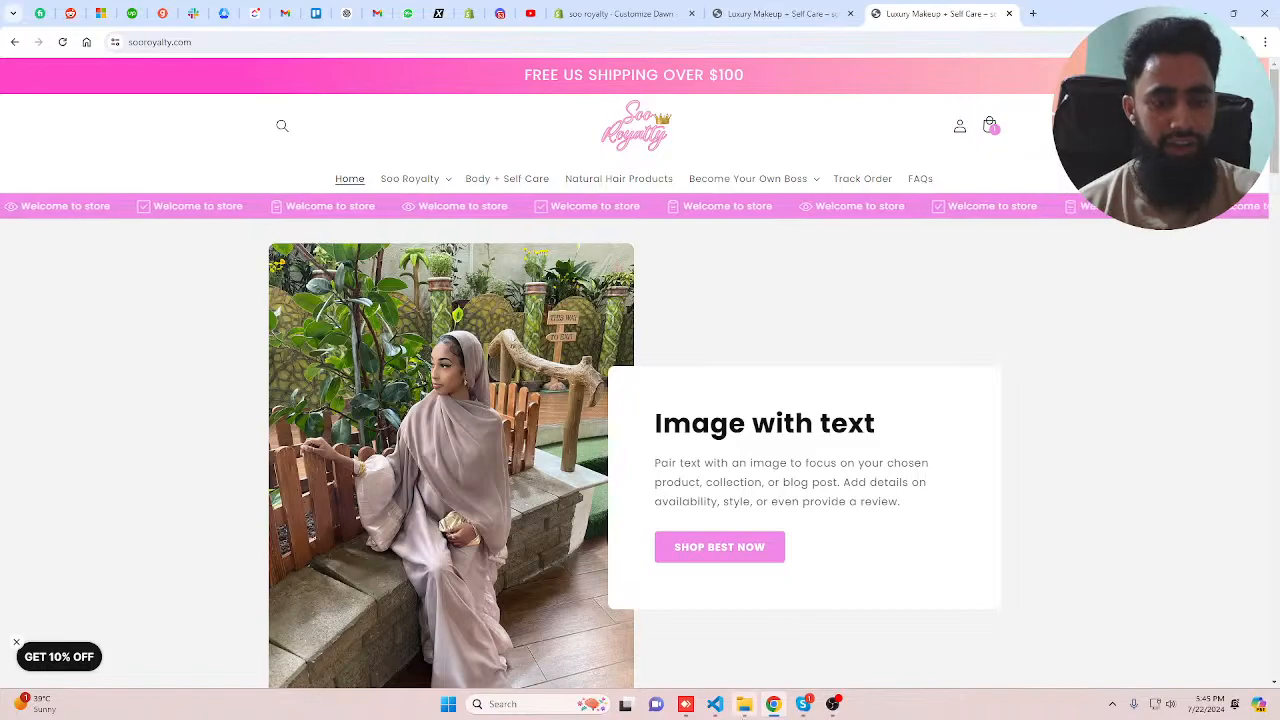
- Switch to File Explorer, open marquee.txt from marquee-custom-announcement best > marquee-section-with-icons, and copy all of its code
key("alt+Tab")
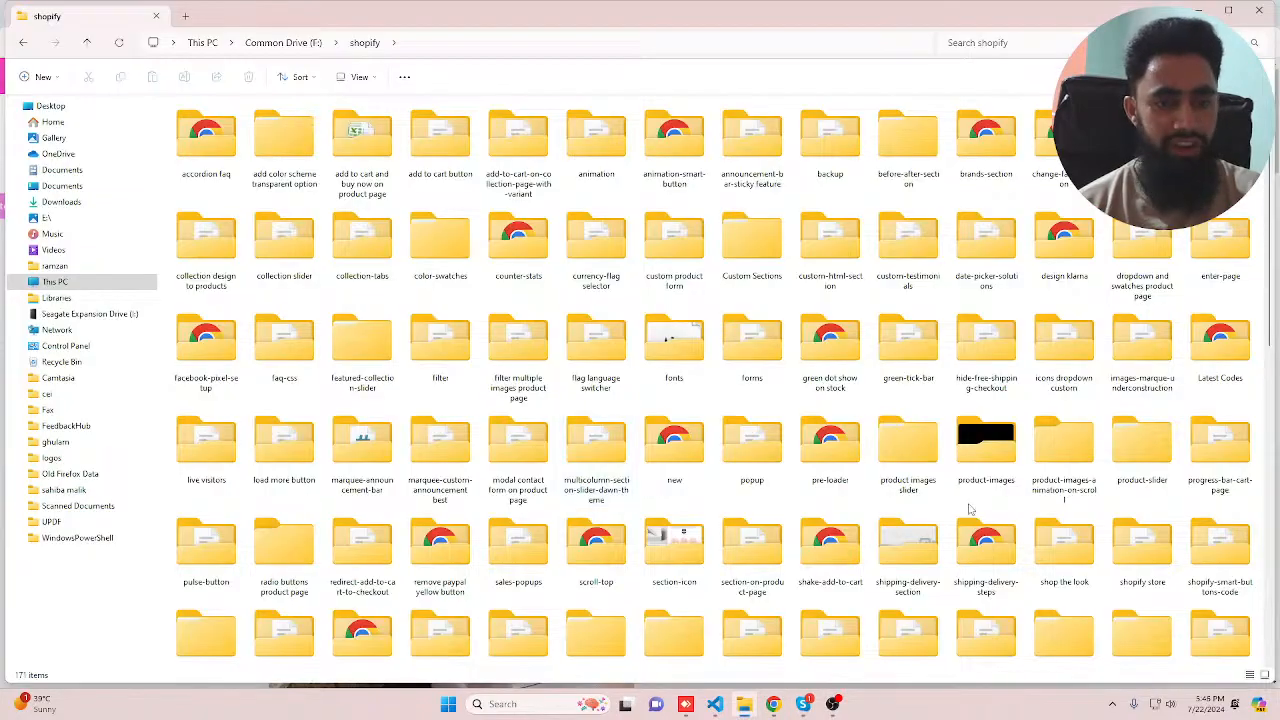
key("m")
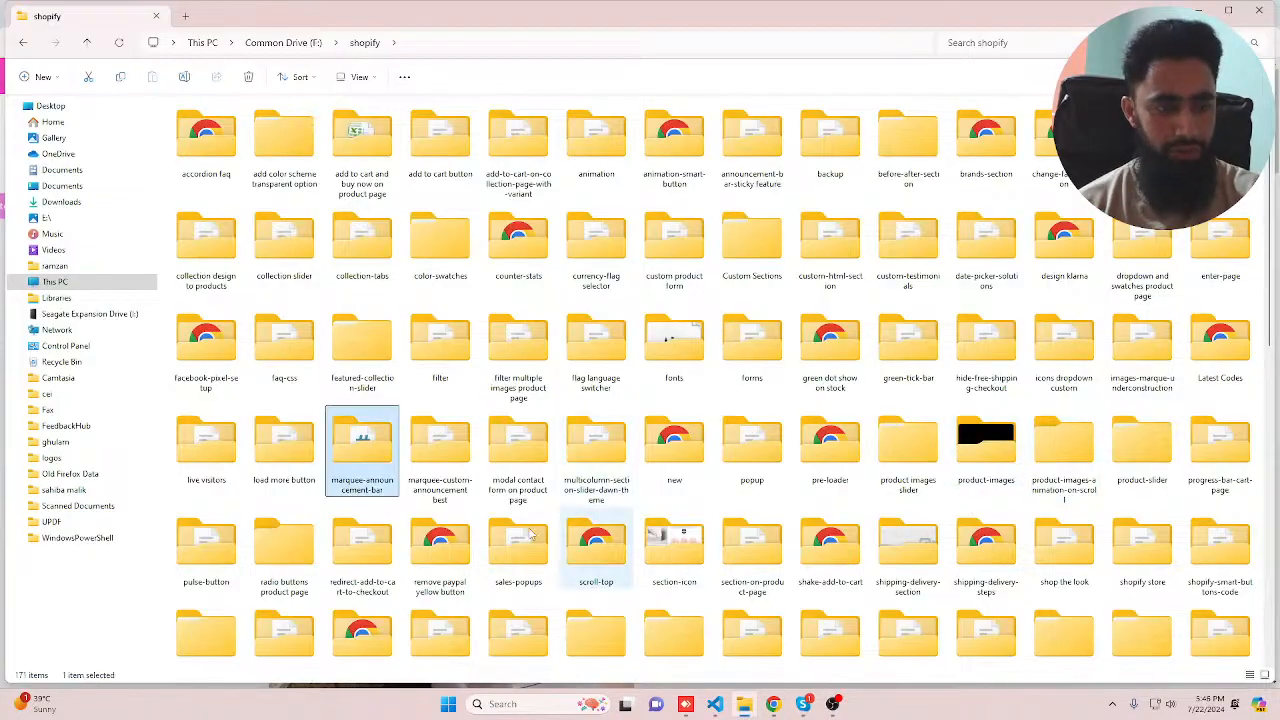
double_click(436, 451)
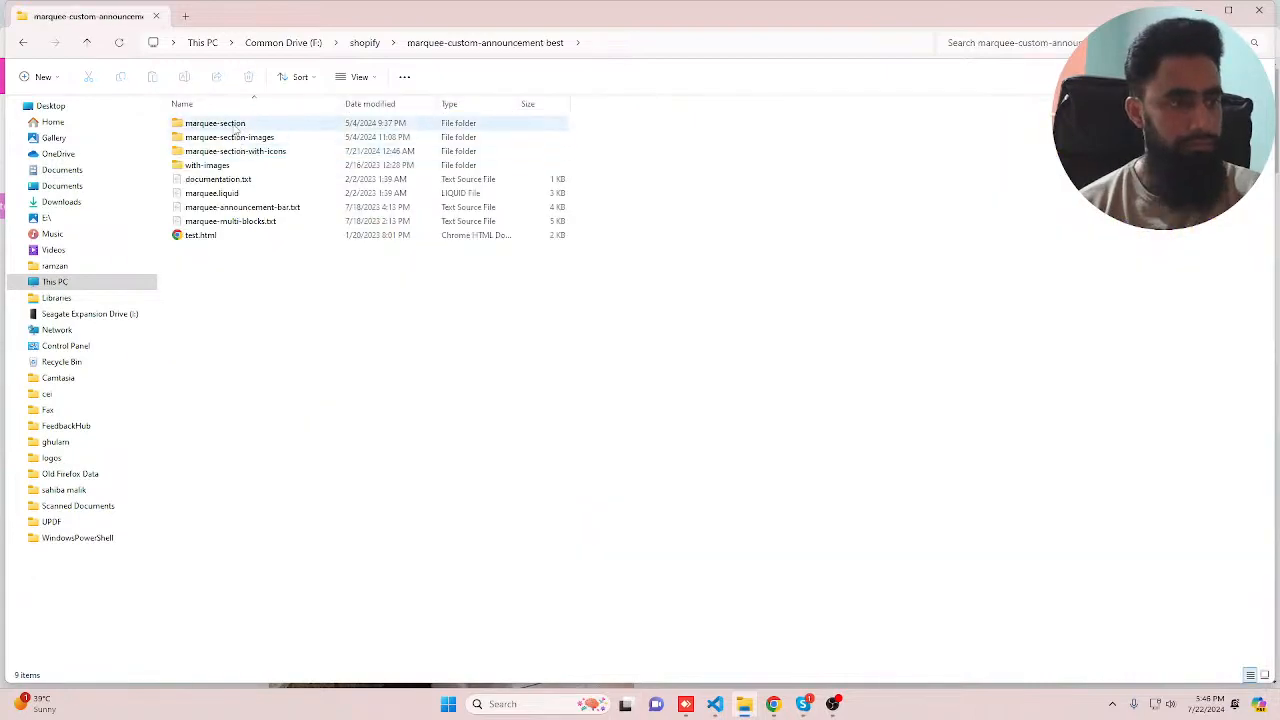
double_click(235, 151)
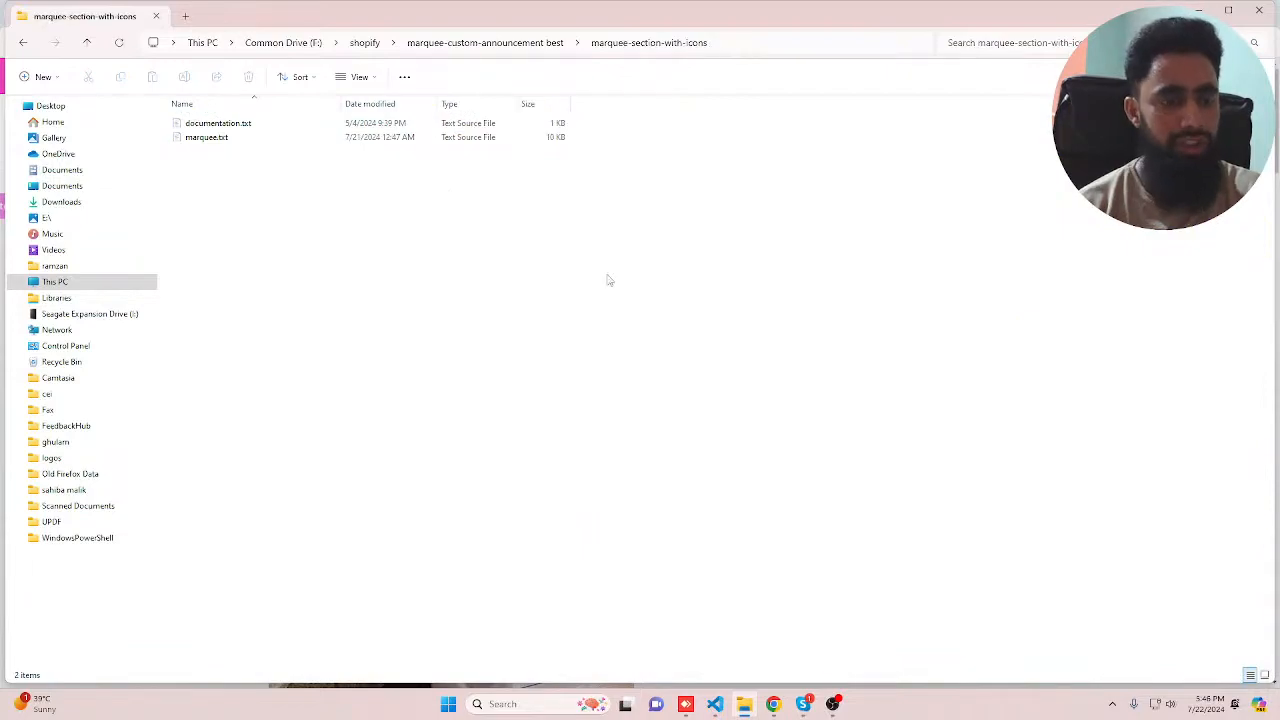
left_click(270, 137)
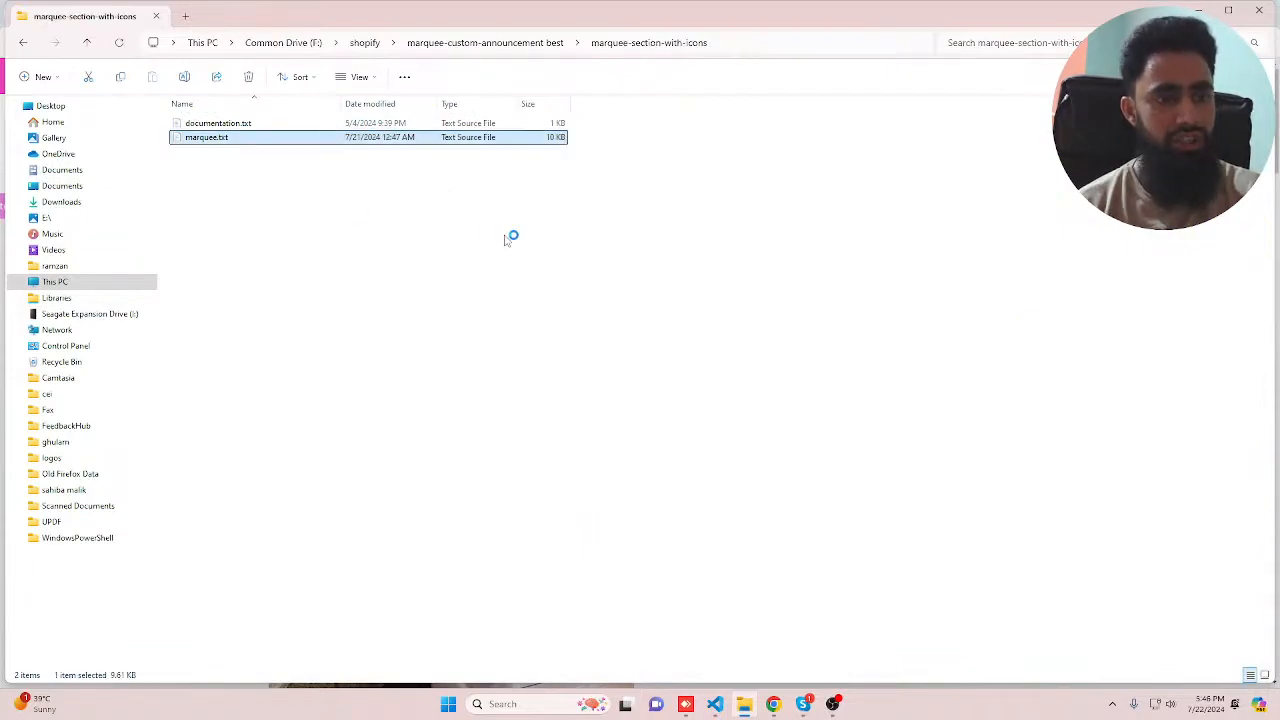
key("Return")
left_click(395, 318)
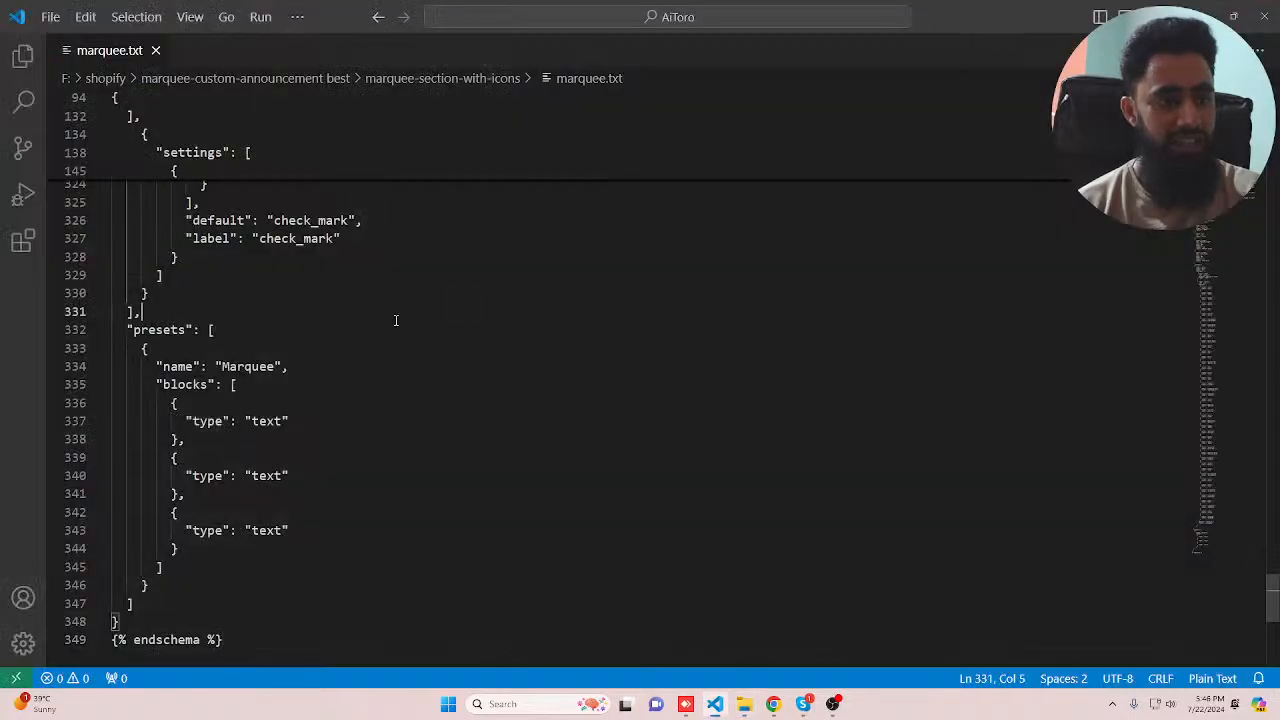
key("ctrl+a")
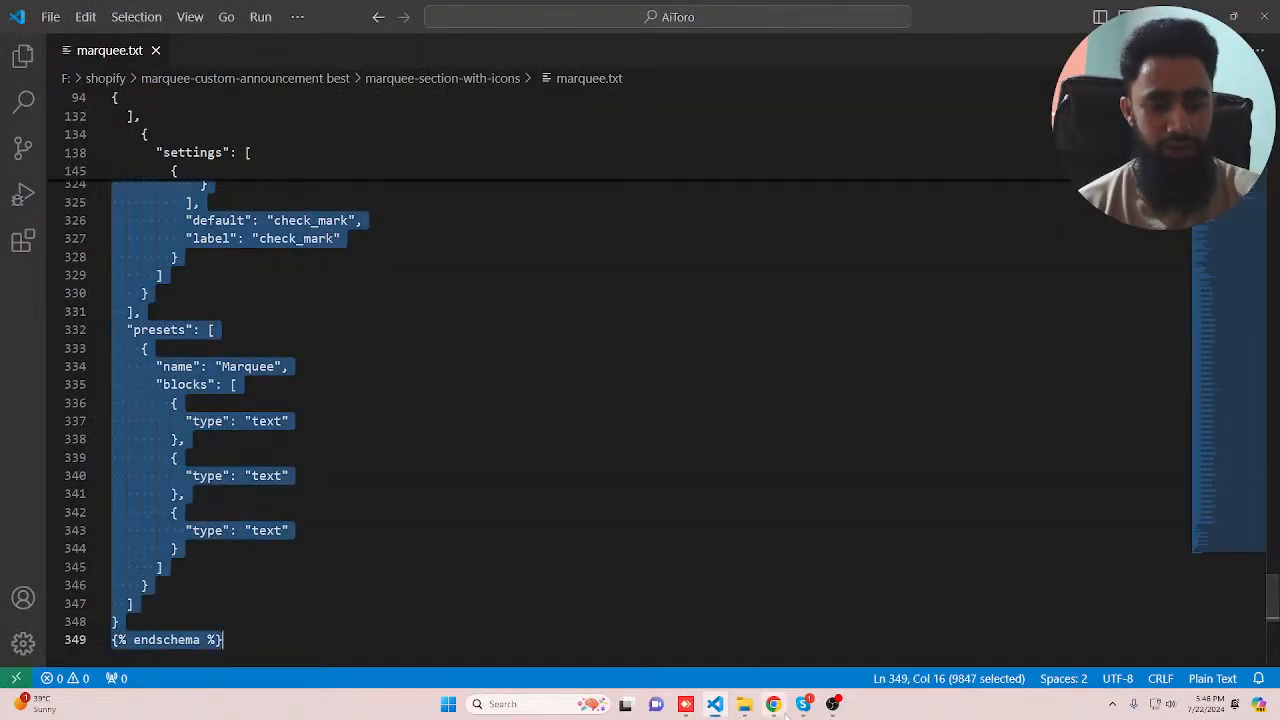
- Switch back to Chrome and open the code editor for the most recently saved Dawn theme in the theme library
left_click(783, 712)
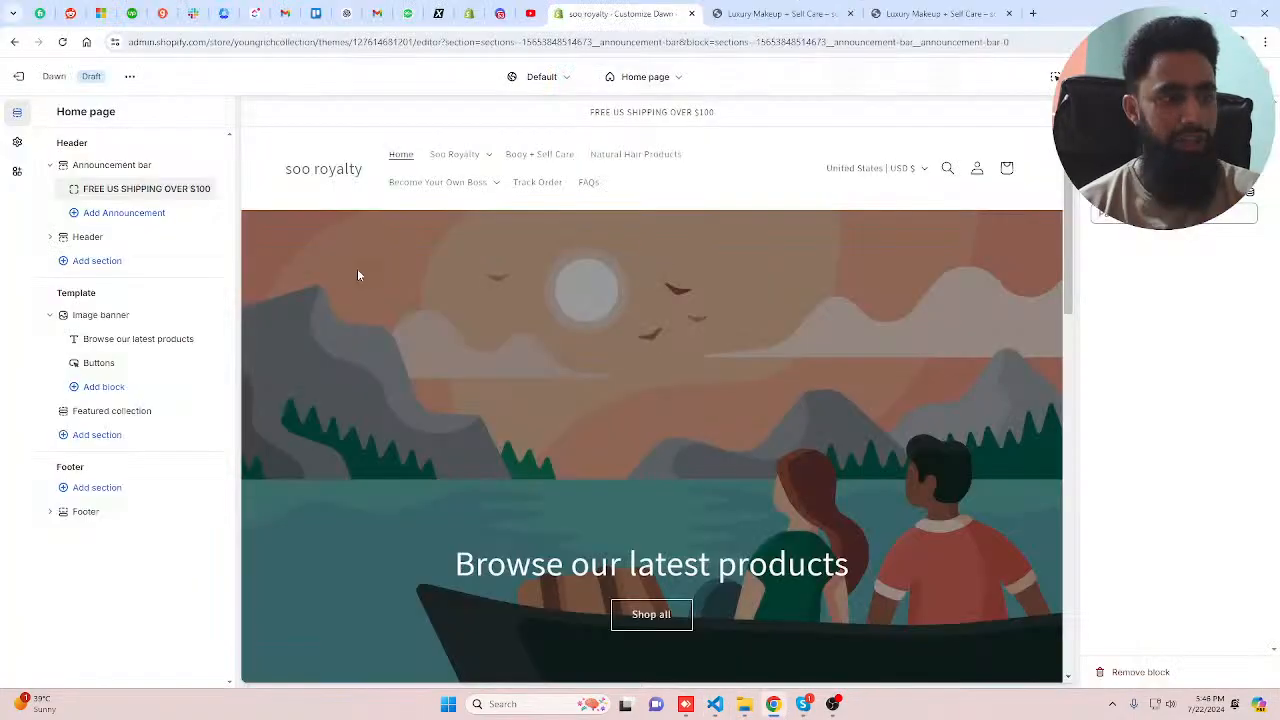
left_click(18, 76)
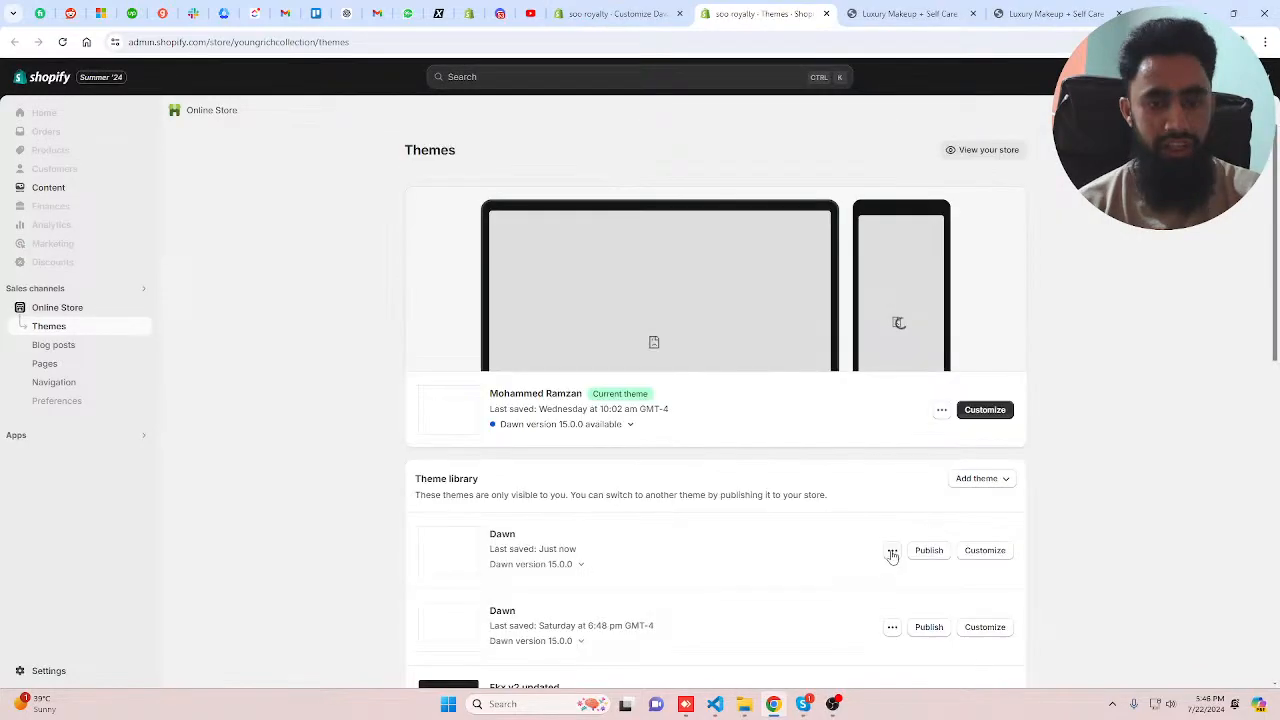
left_click(891, 552)
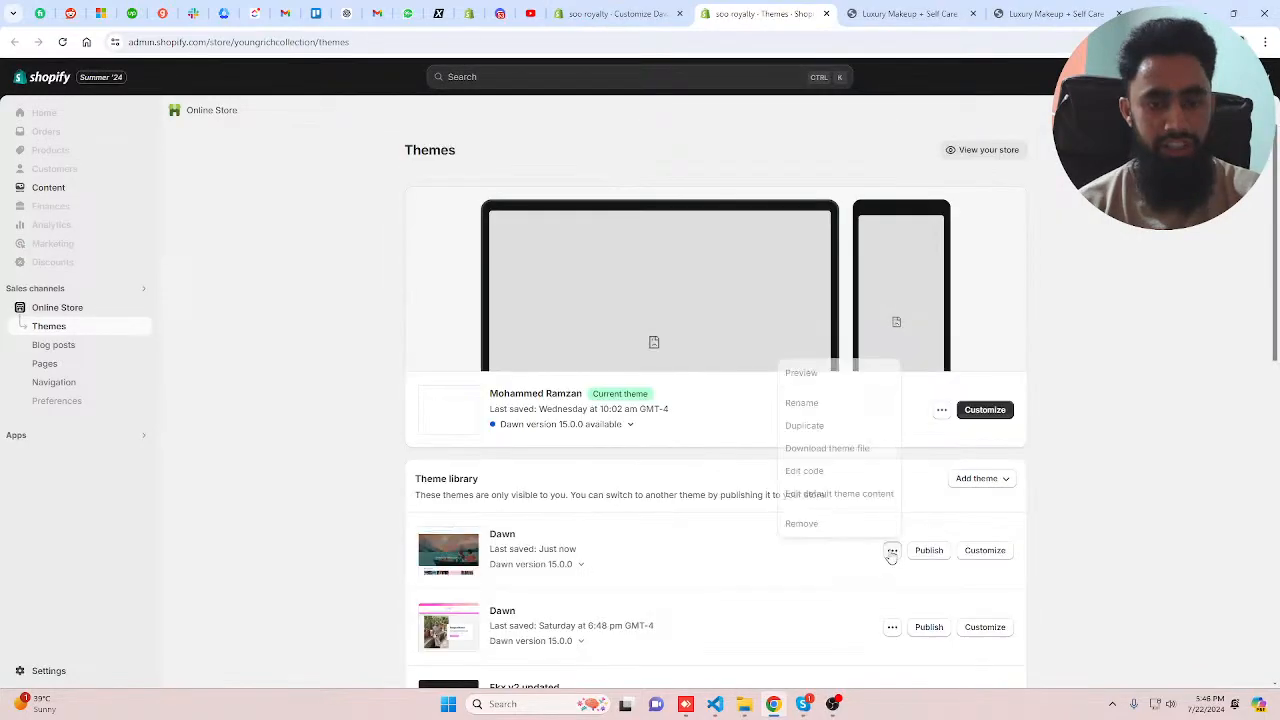
left_click(815, 471)
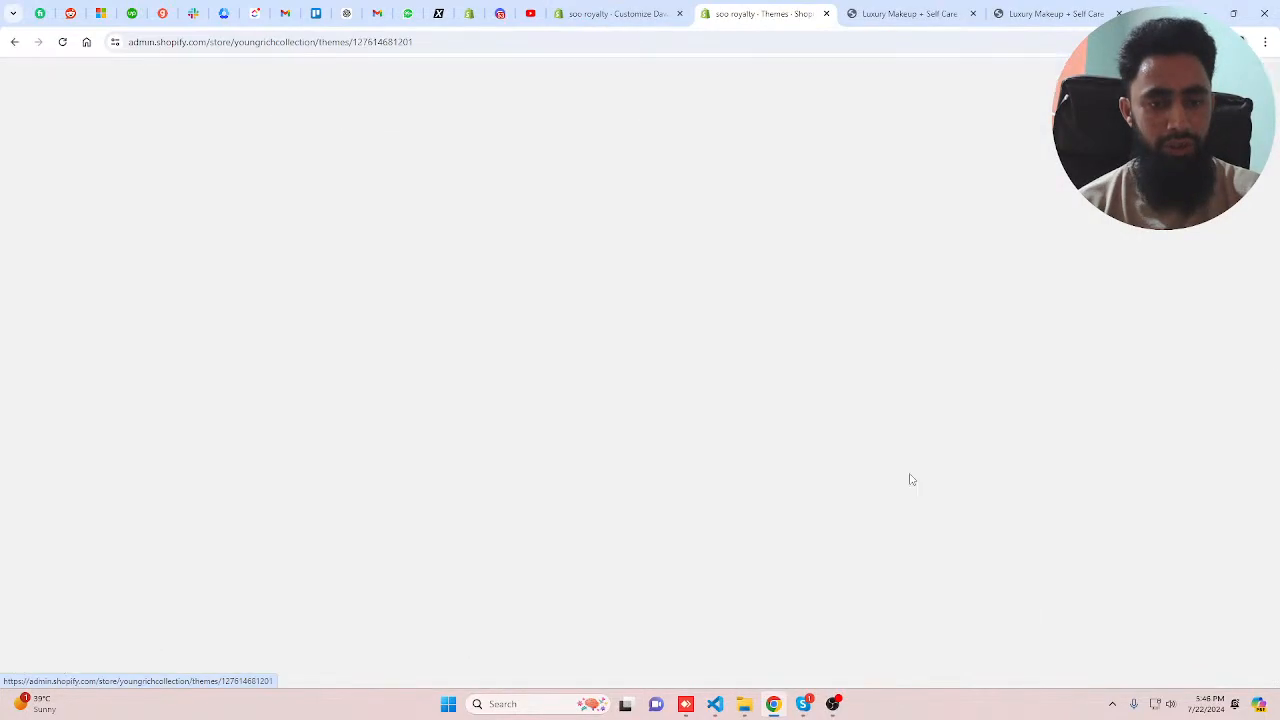
- Add a new liquid section file named marquee to the theme's sections folder
left_click(44, 146)
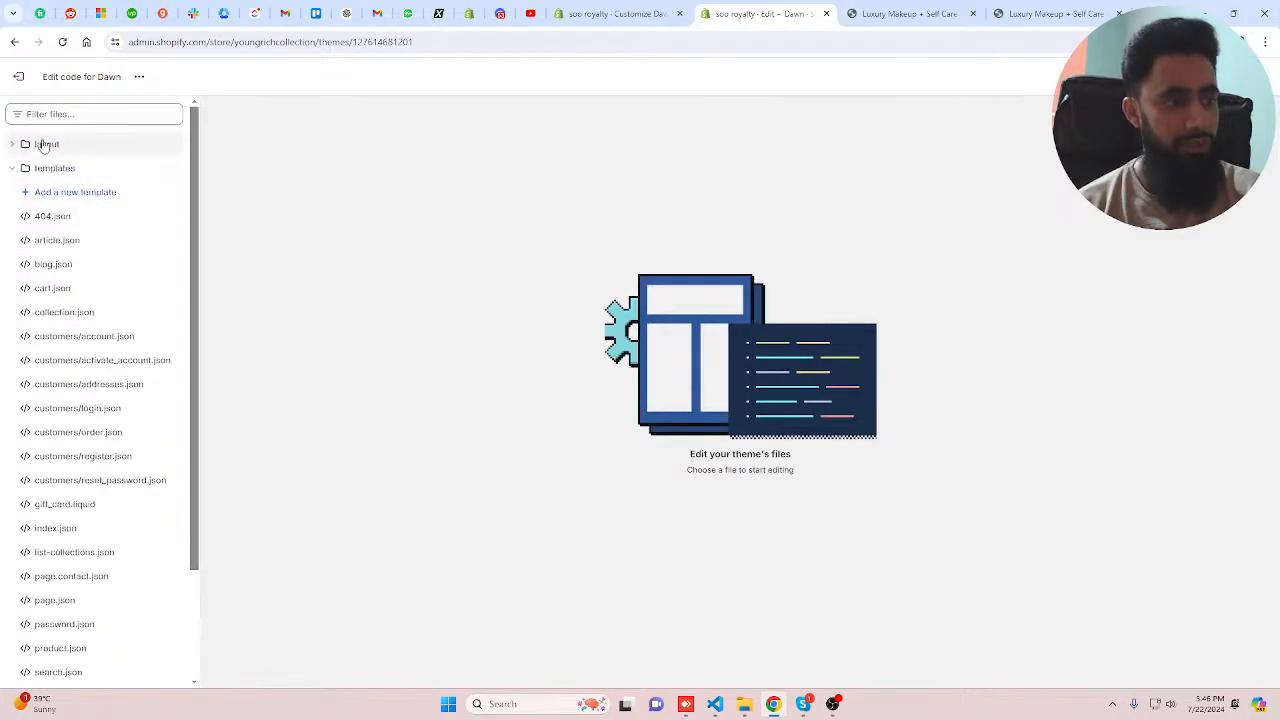
left_click(50, 168)
left_click(58, 194)
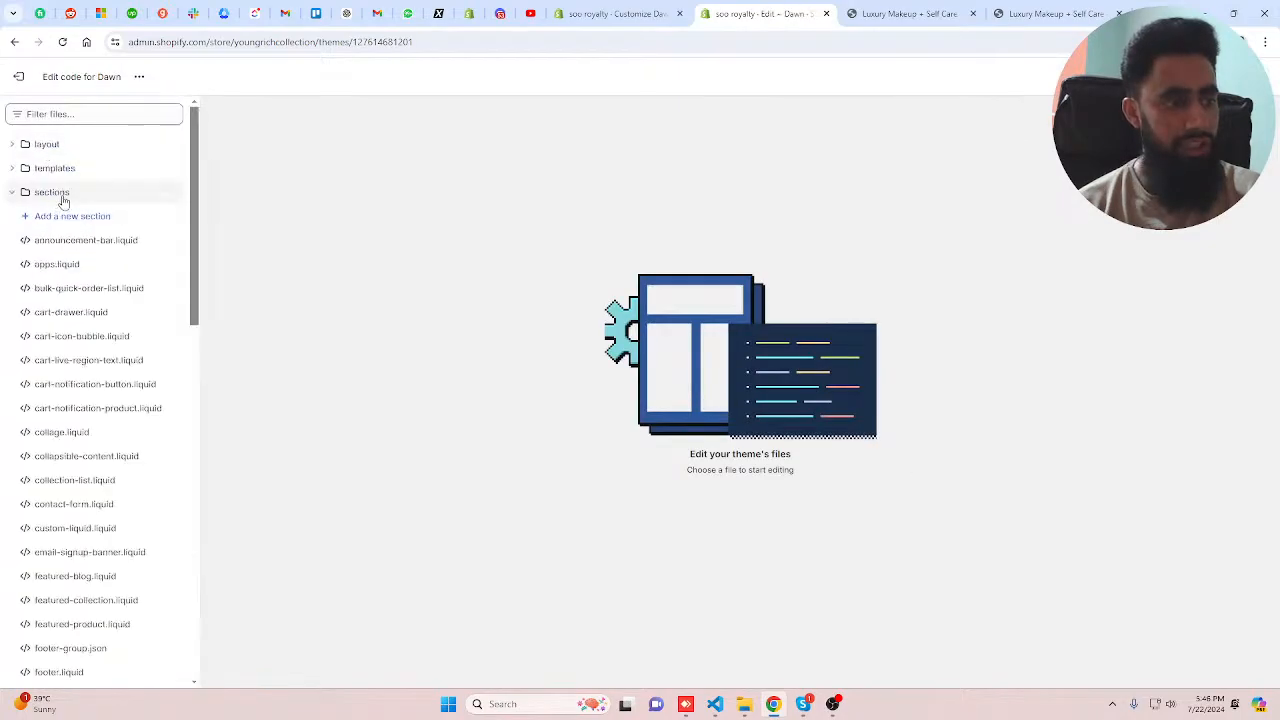
left_click(70, 215)
left_click(588, 408)
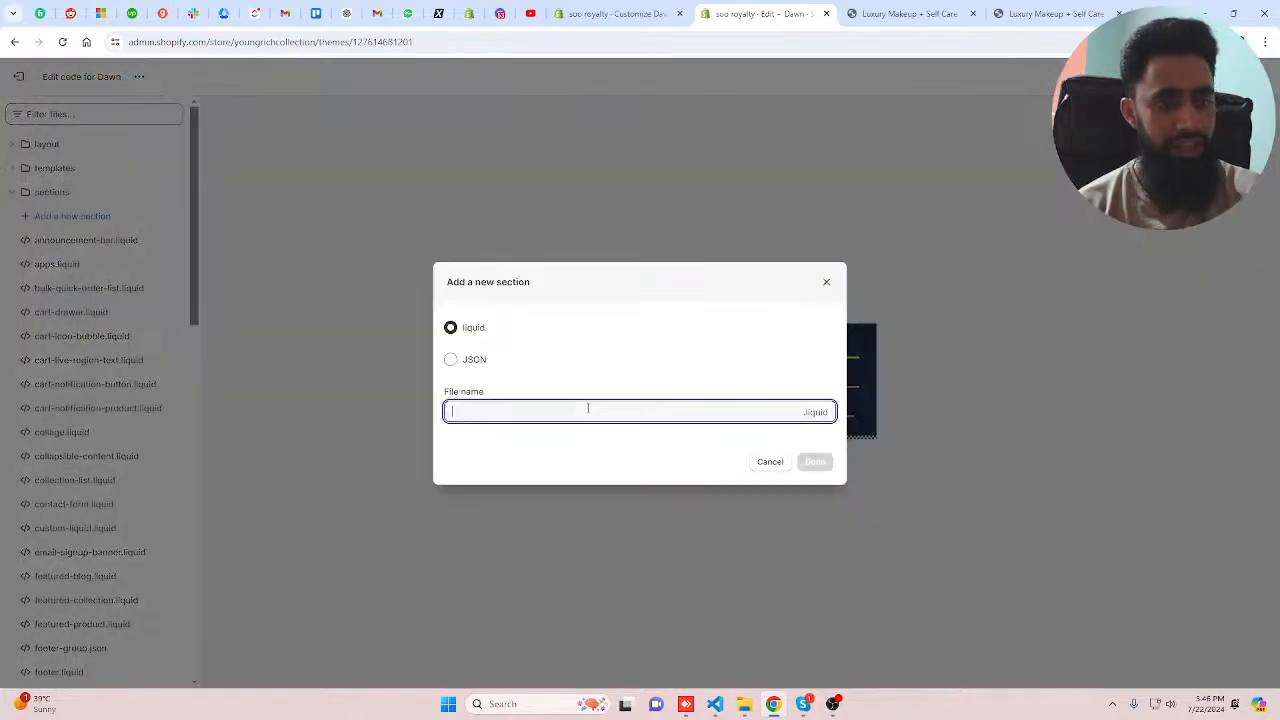
type("mar")
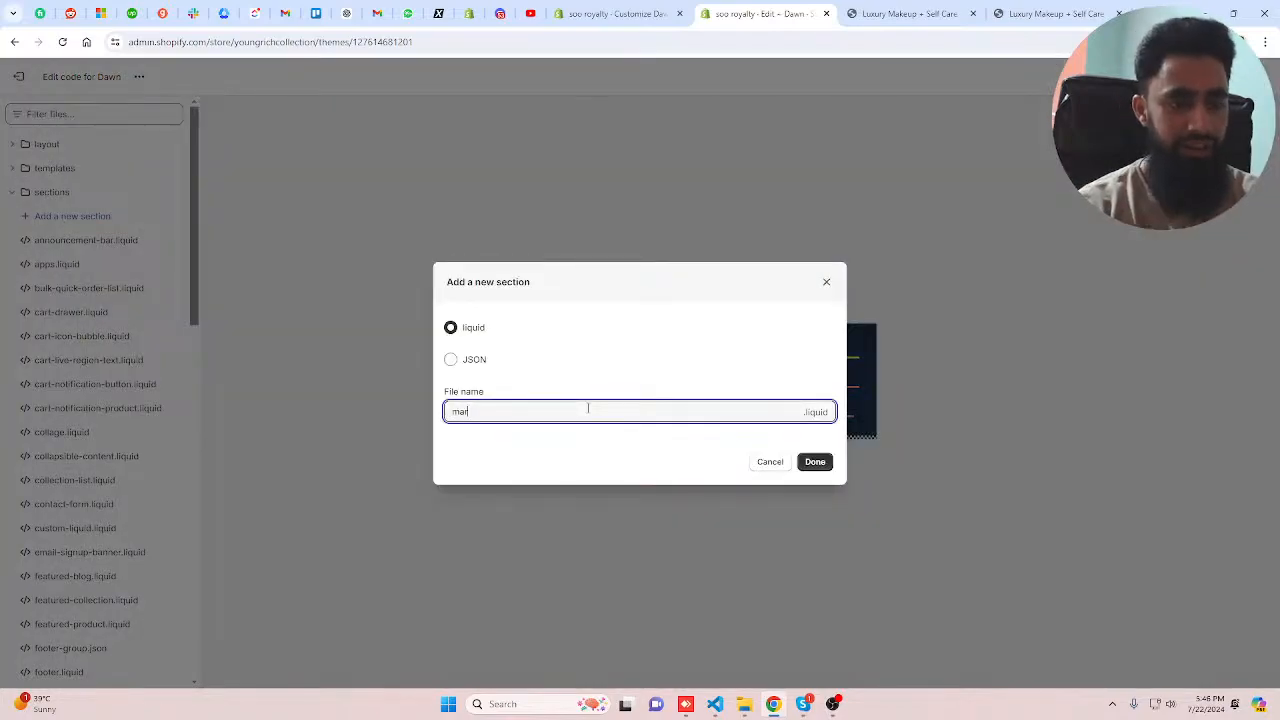
type("quee")
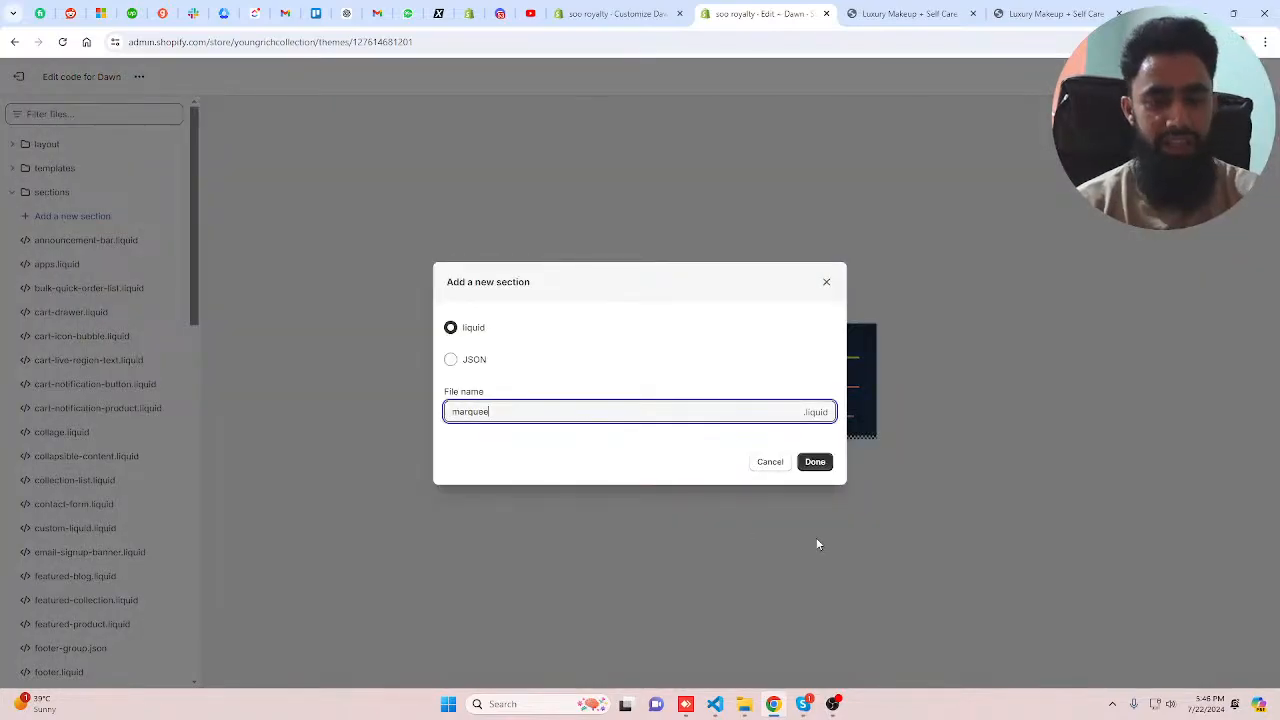
key("Return")
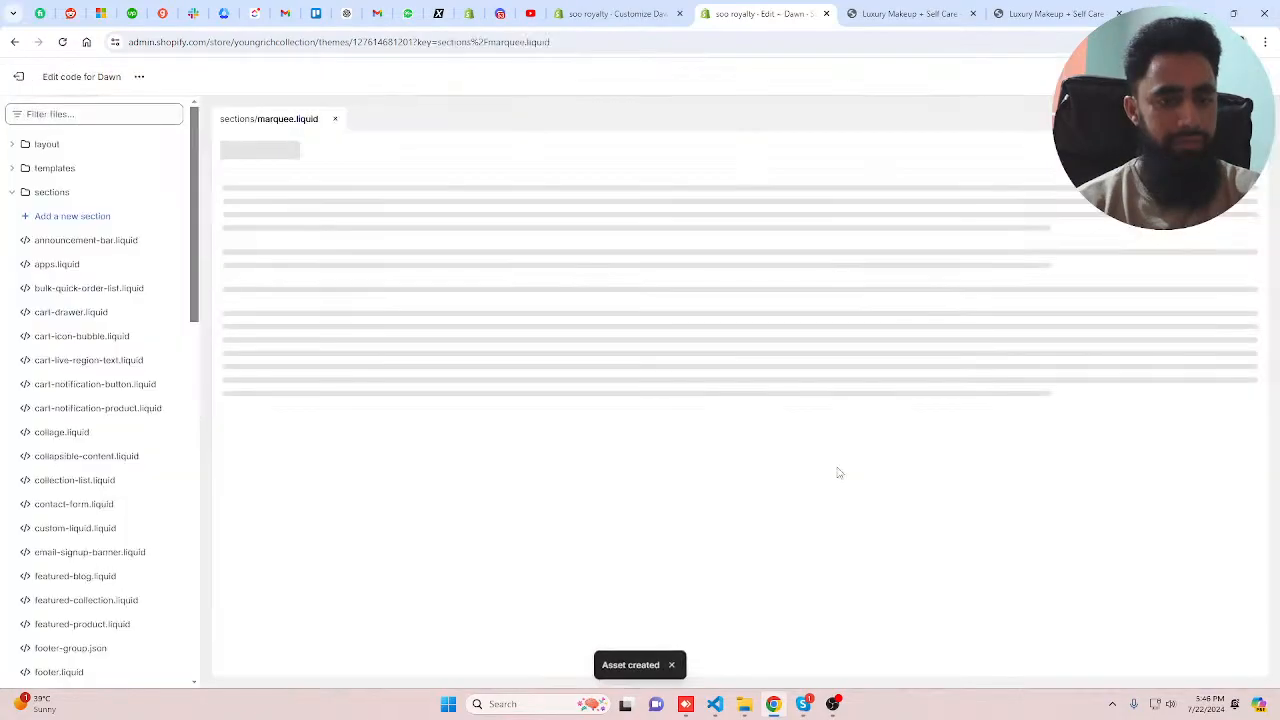
- Replace the default contents of marquee.liquid with the copied marquee code and save the file
left_click(603, 301)
key("ctrl+a")
key("BackSpace")
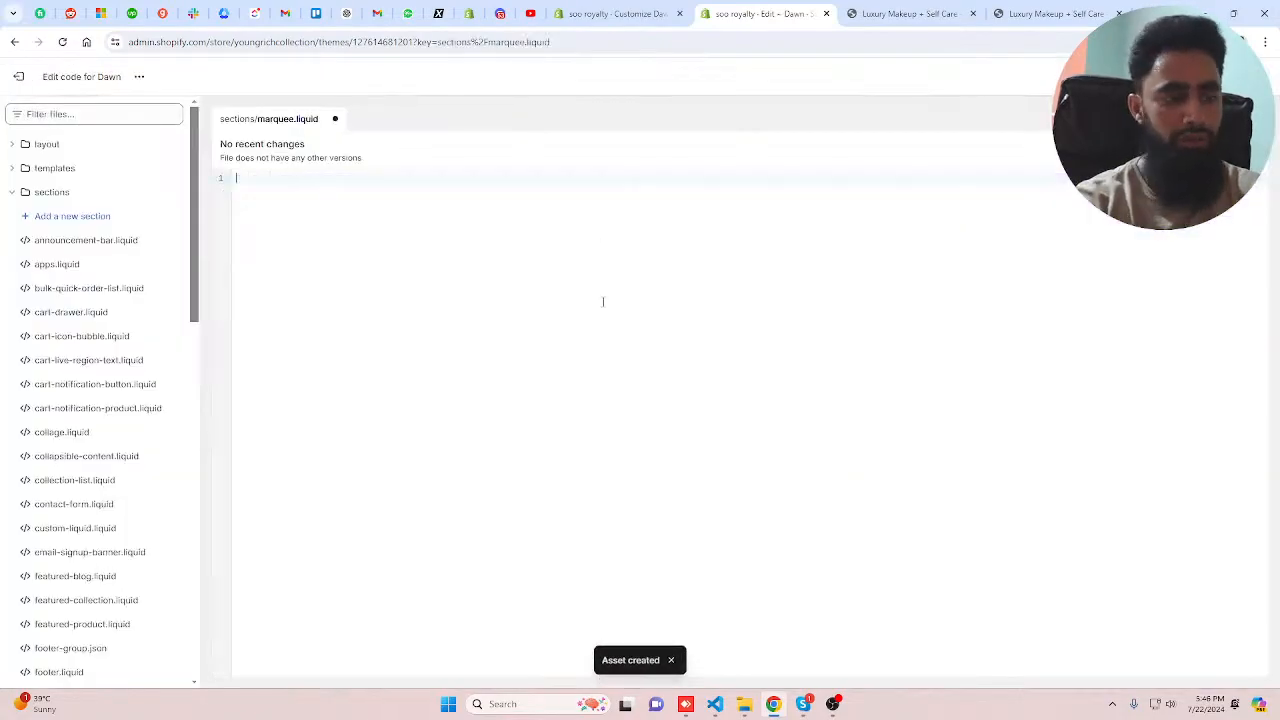
key("ctrl+v")
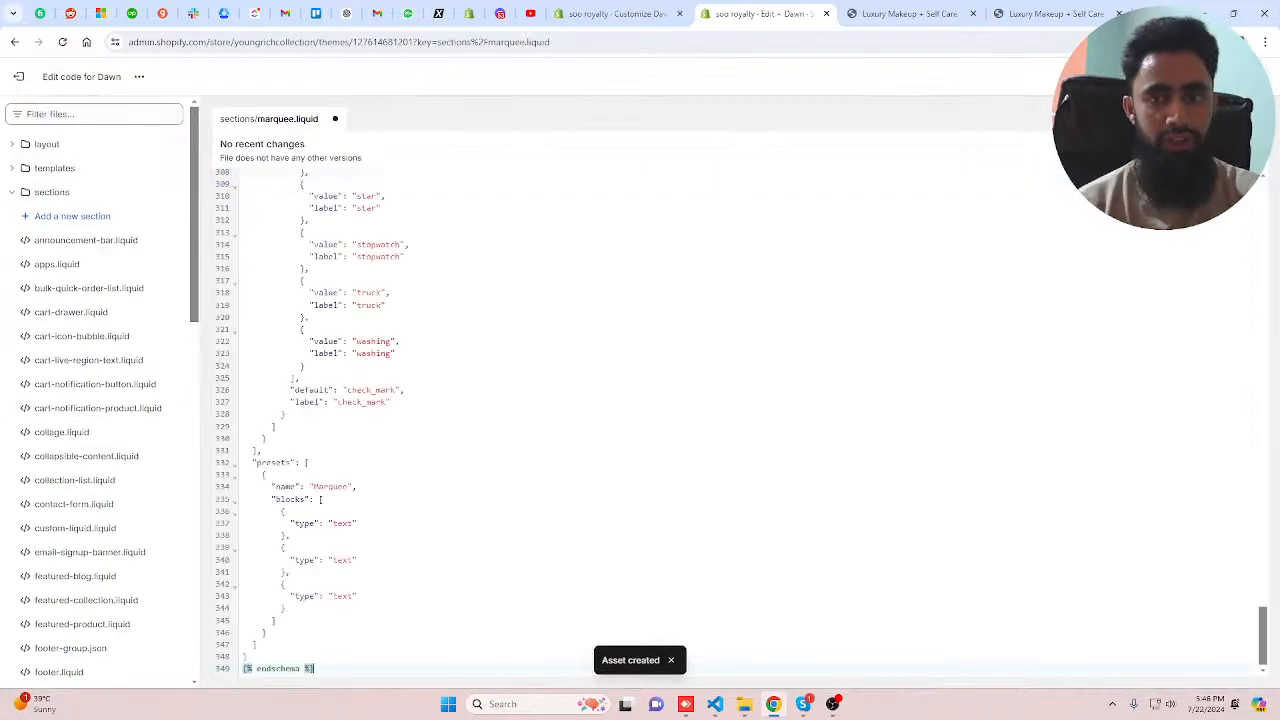
key("ctrl+s")
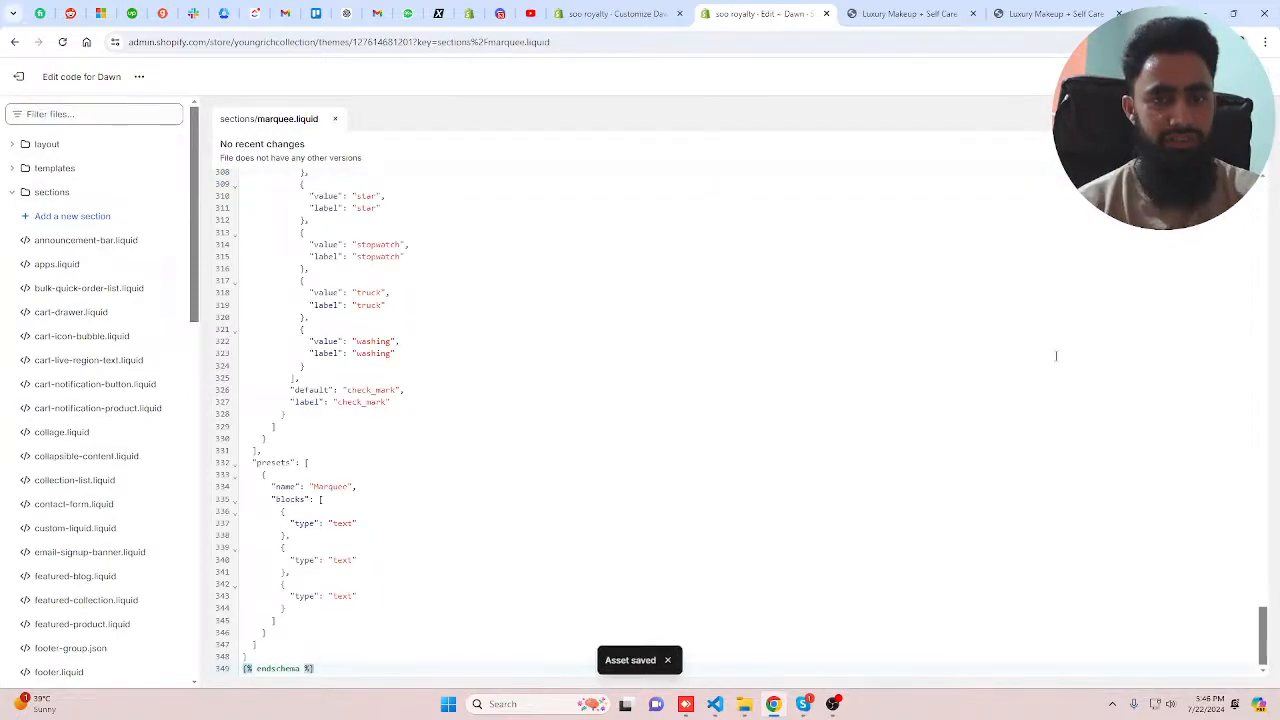
- Open documentation.txt from the marquee-section-with-icons folder and copy the {% section 'marquee' %} line
key("alt+Tab")
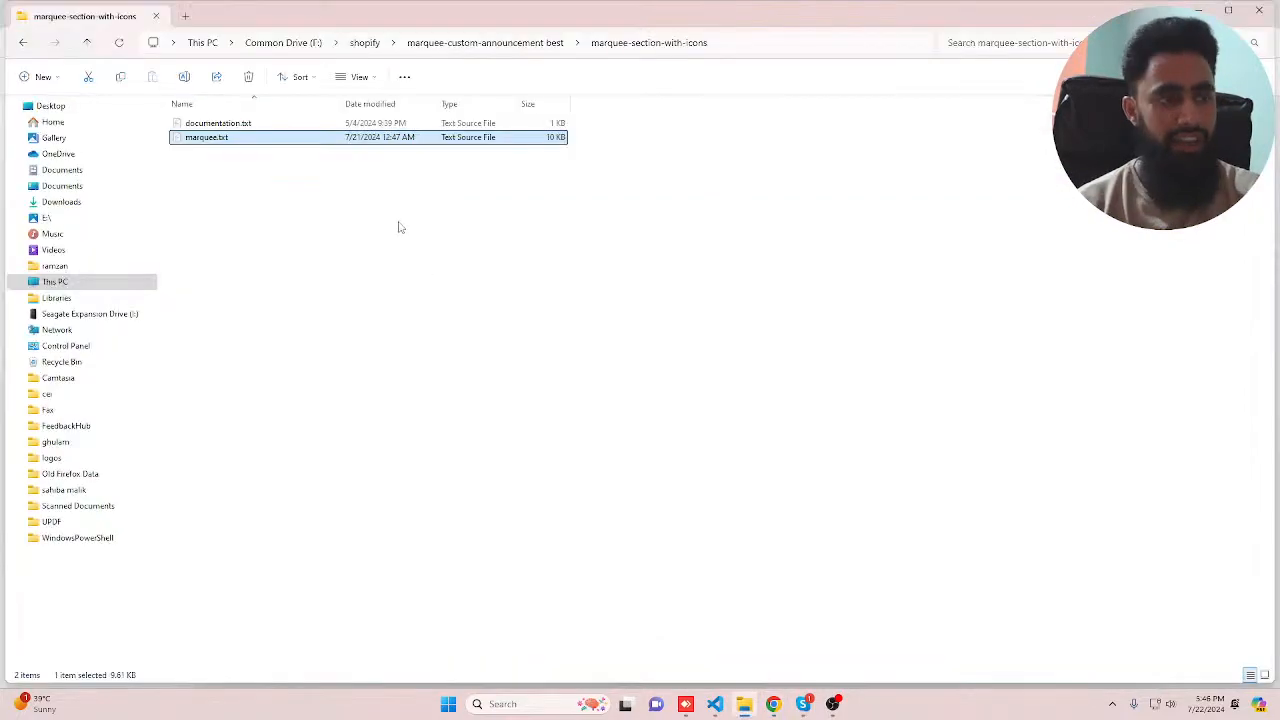
double_click(249, 126)
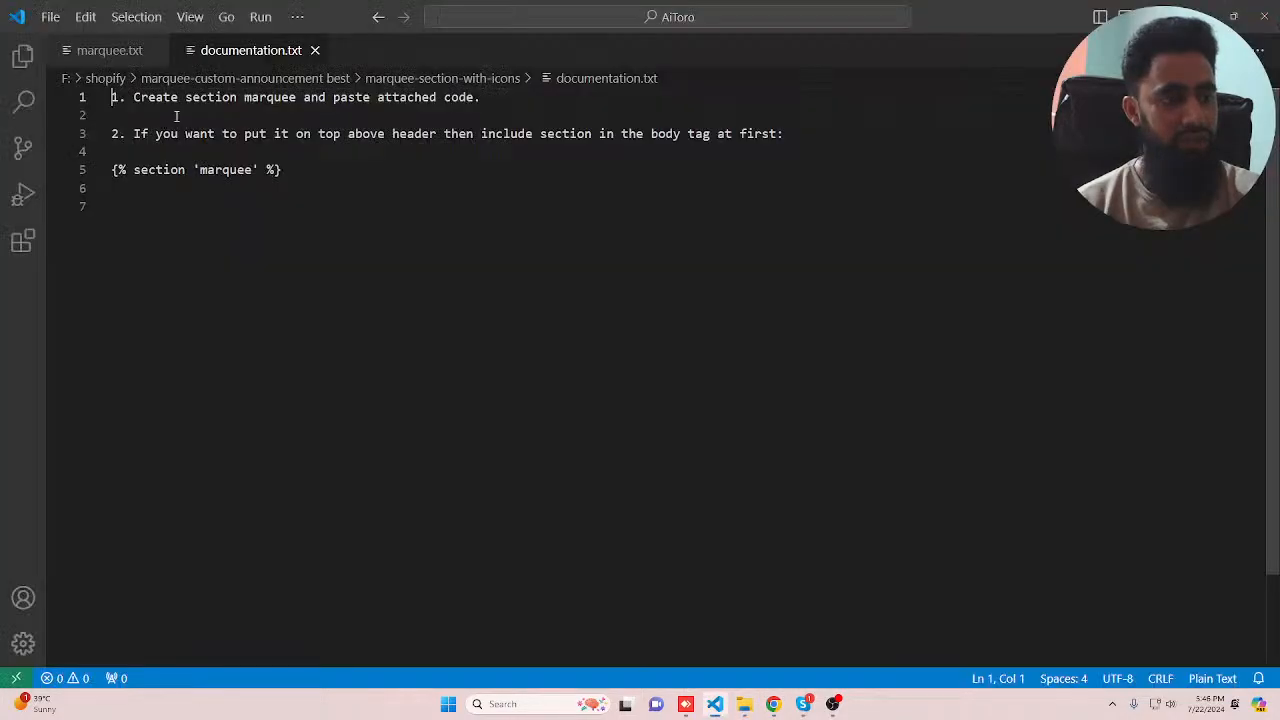
double_click(270, 97)
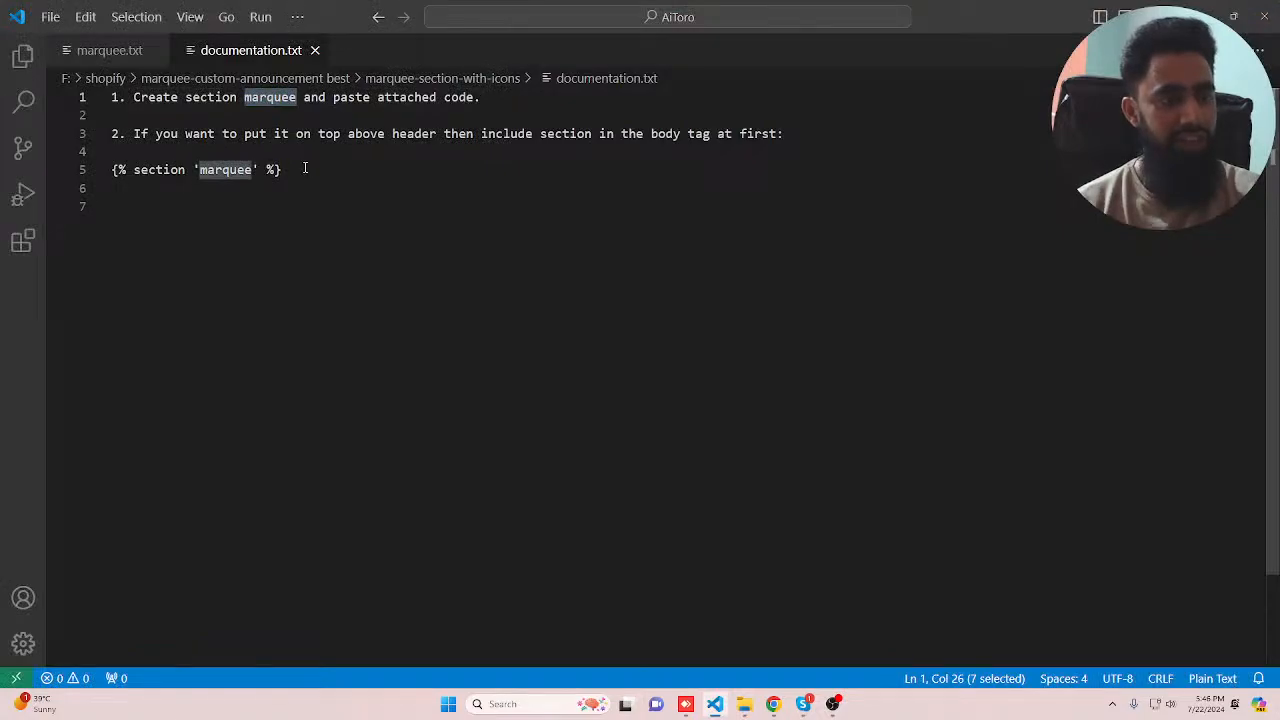
left_click_drag(305, 168, 112, 170)
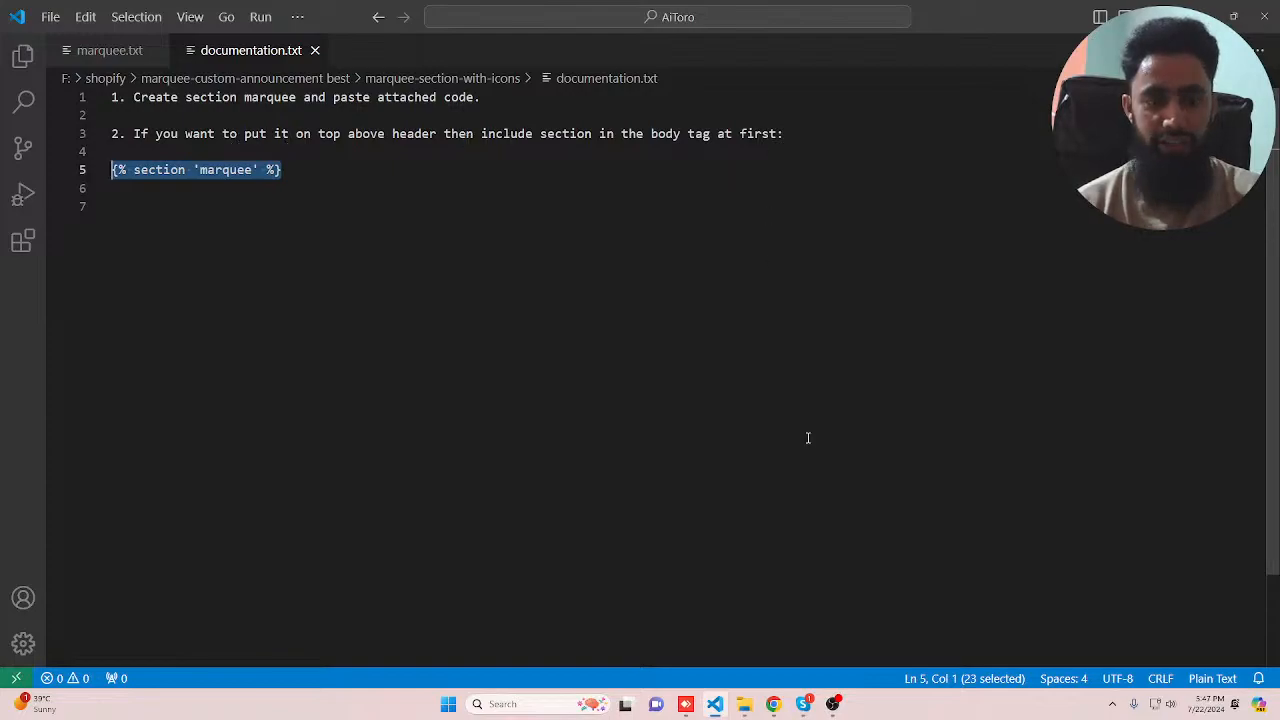
- Check the marquee strip's placement on the finished store and open the Dawn theme's layout file theme.liquid at its header-group tag
key("alt+Tab")
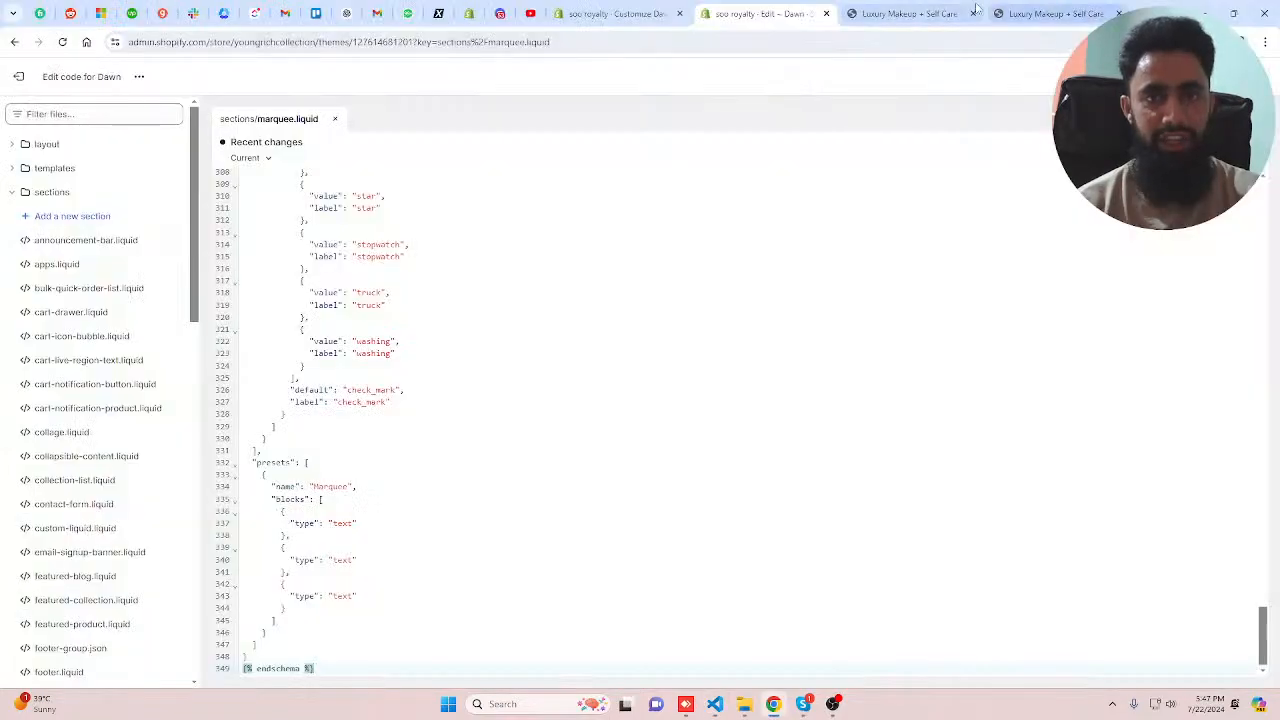
left_click(1050, 13)
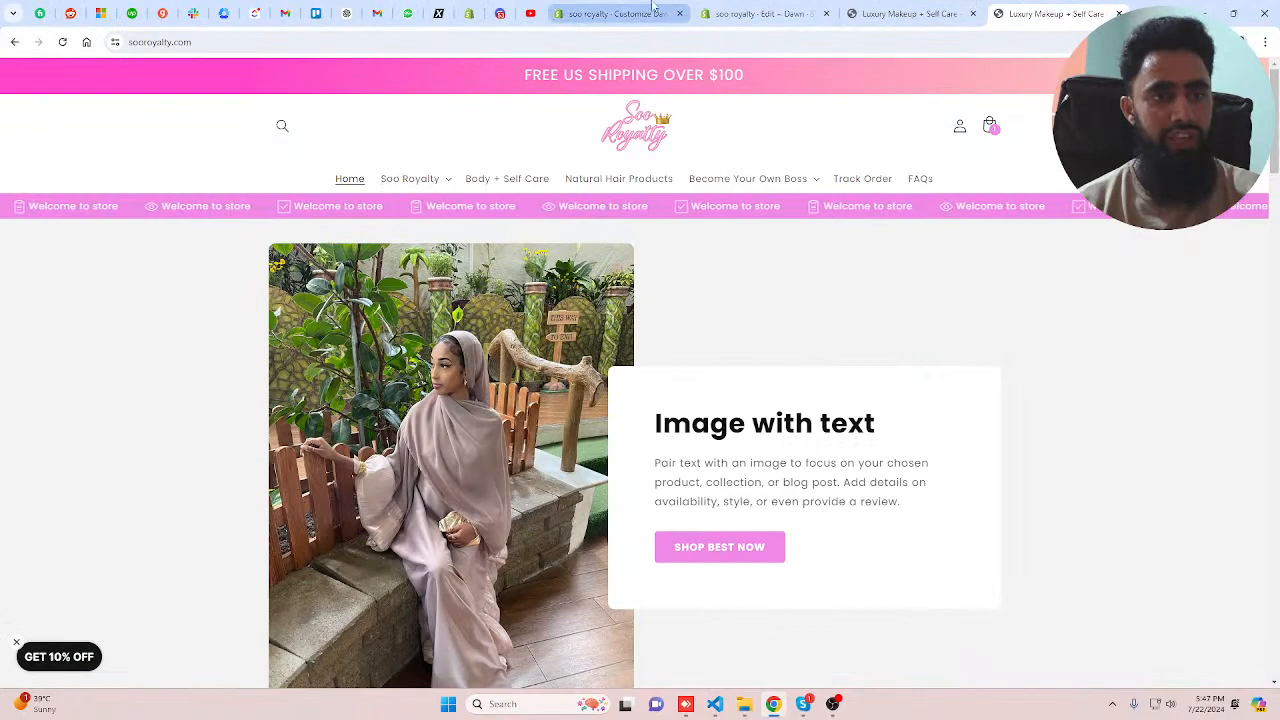
left_click(760, 13)
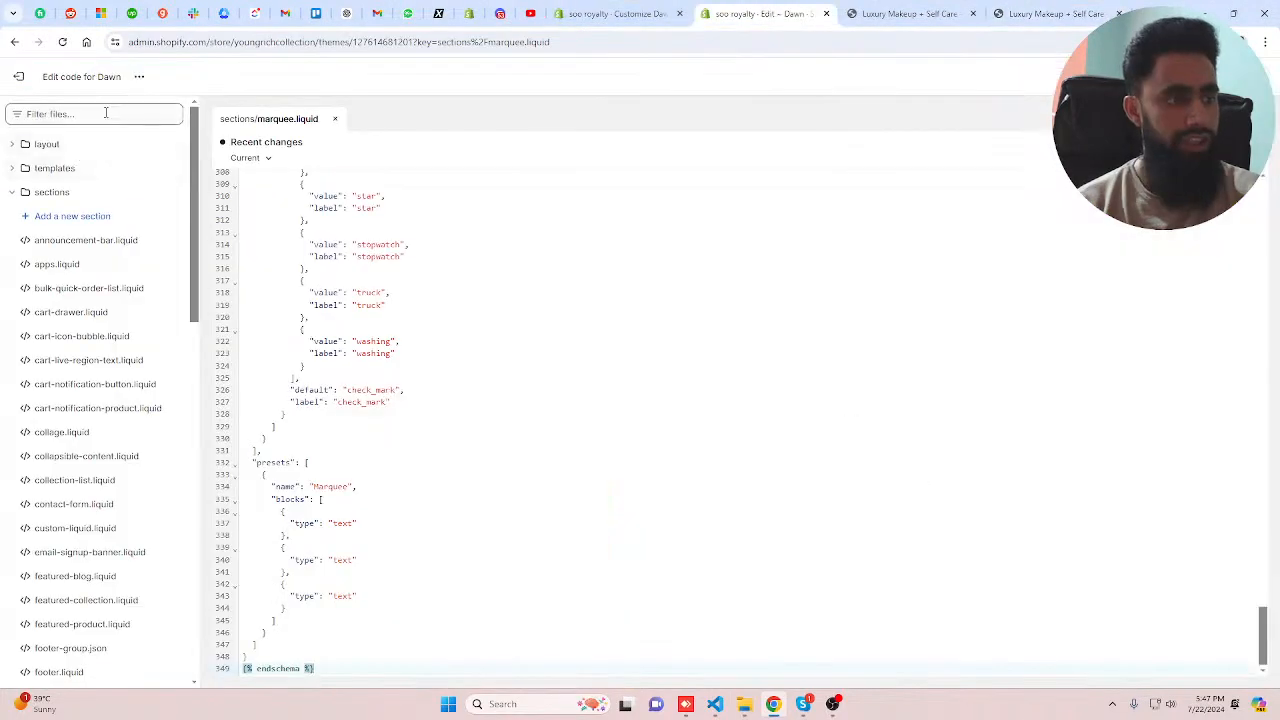
left_click(45, 144)
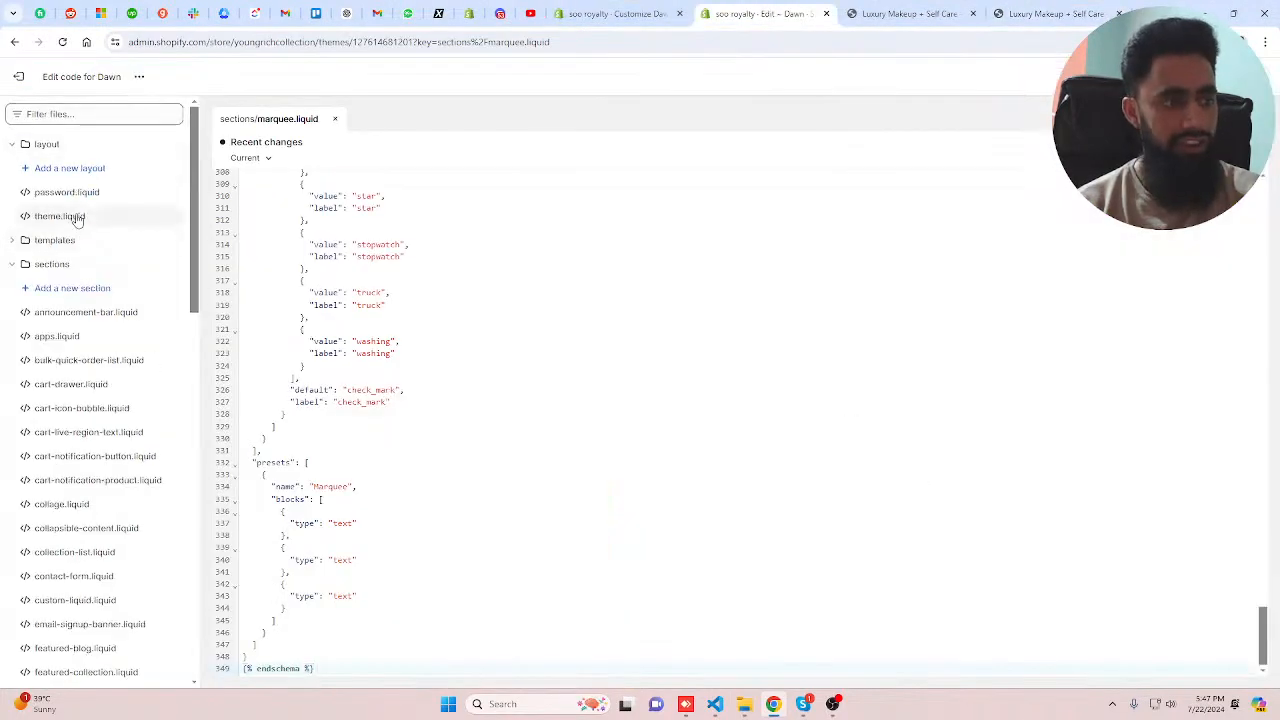
left_click(60, 216)
scroll(498, 374, "down", 3)
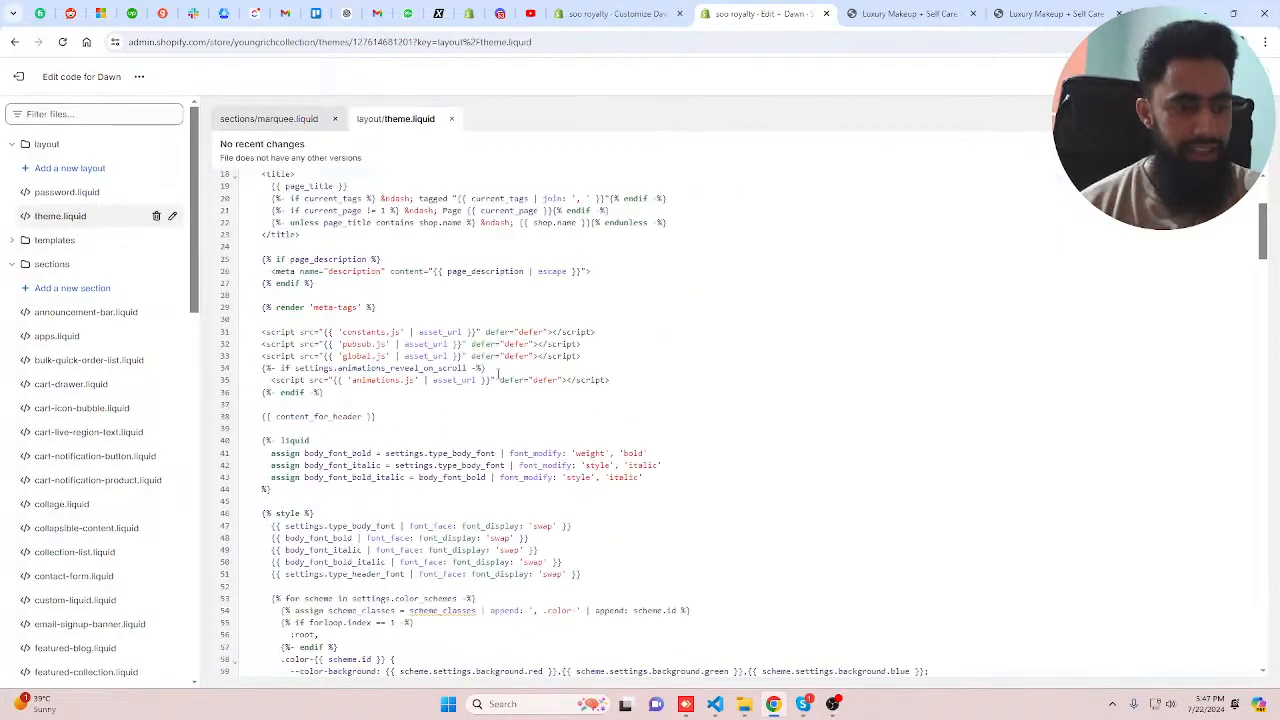
scroll(498, 374, "down", 15)
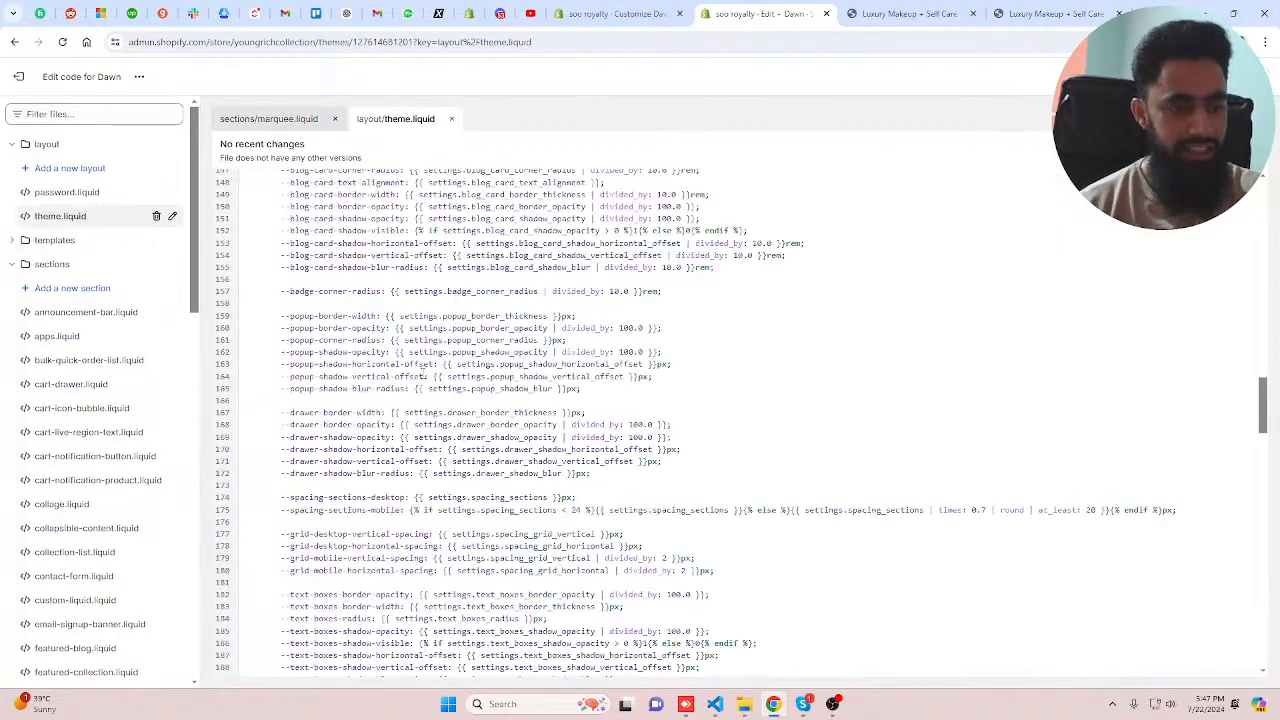
scroll(421, 373, "down", 15)
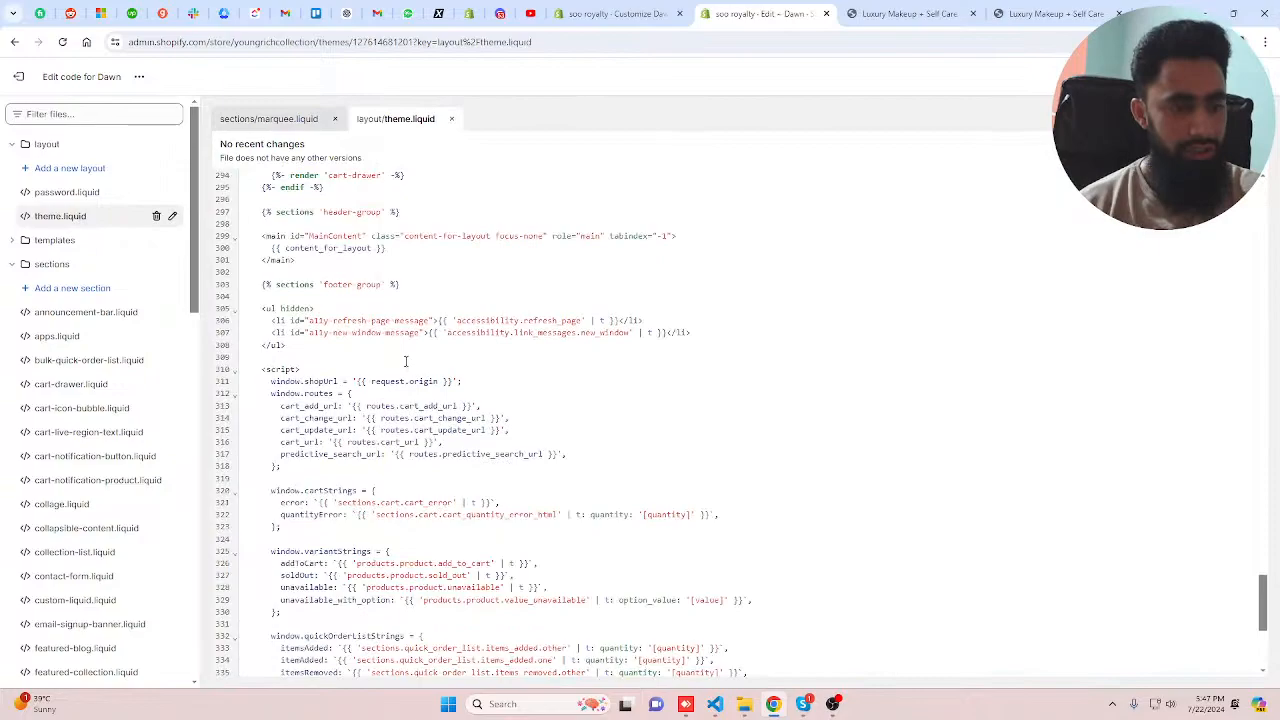
- Search theme.liquid for "header" and look through the matches near the start of the file
left_click(405, 361)
key("ctrl+f")
type("h")
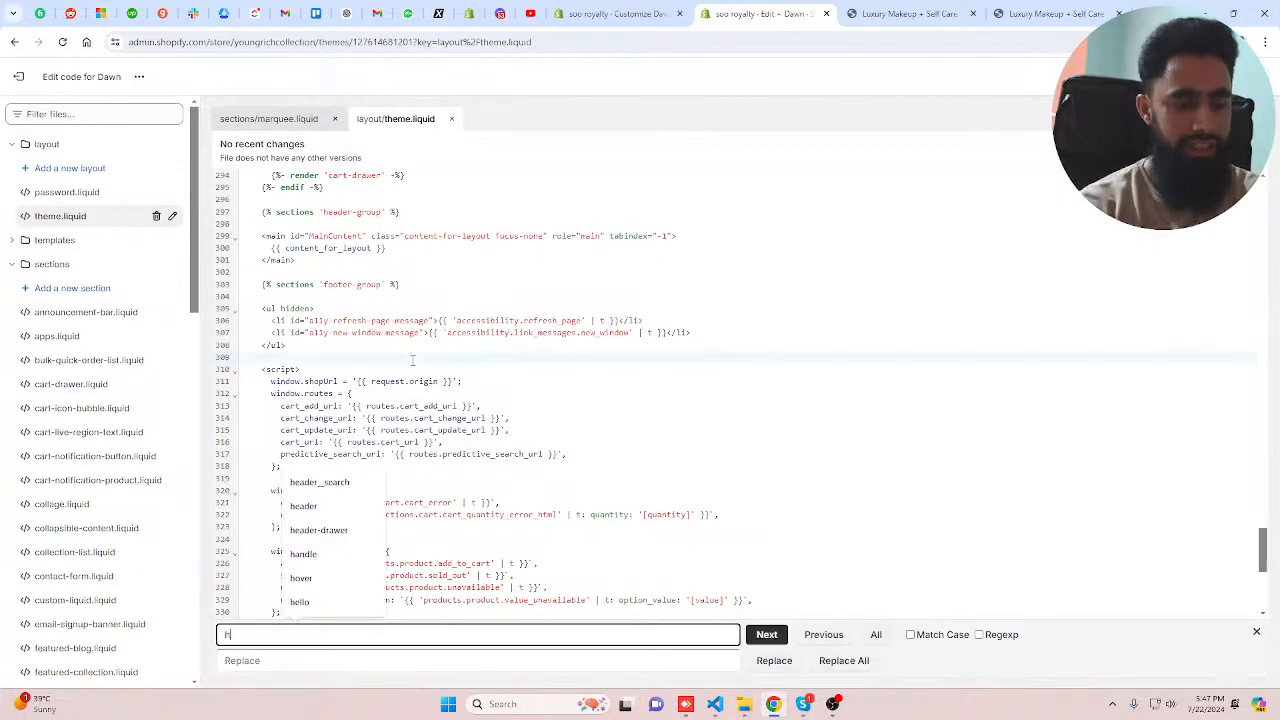
type("eader")
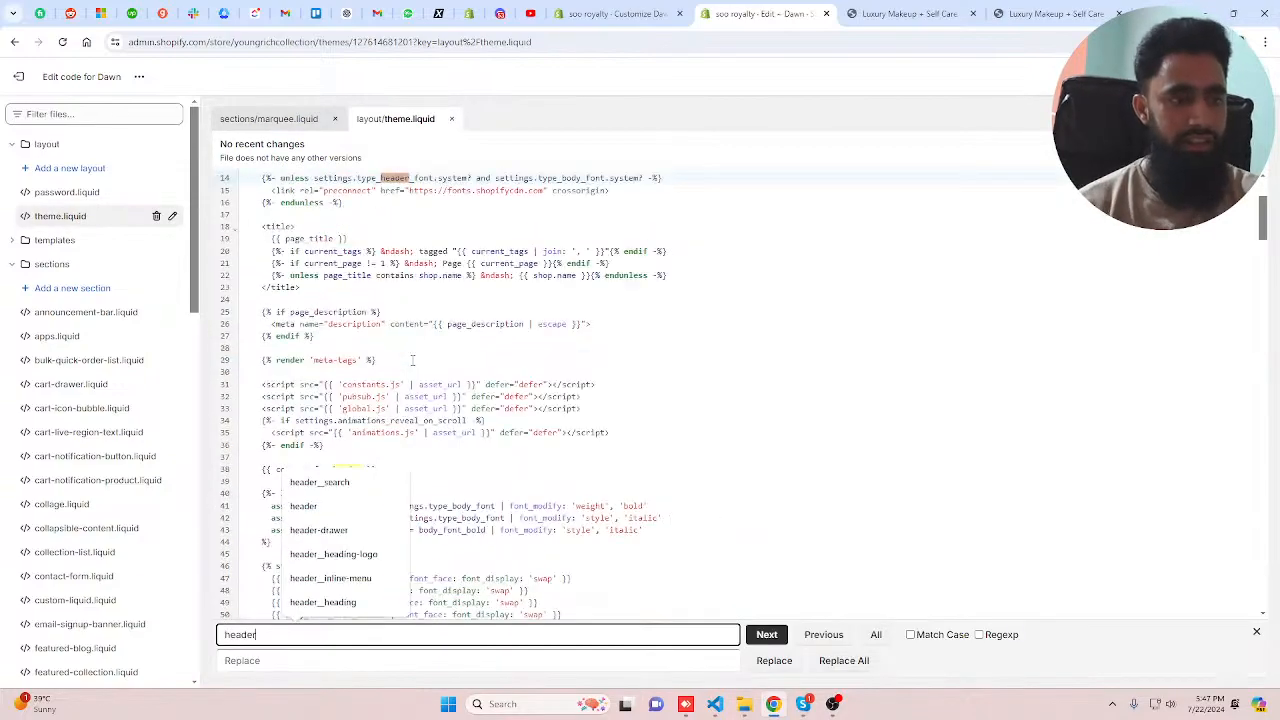
left_click(303, 502)
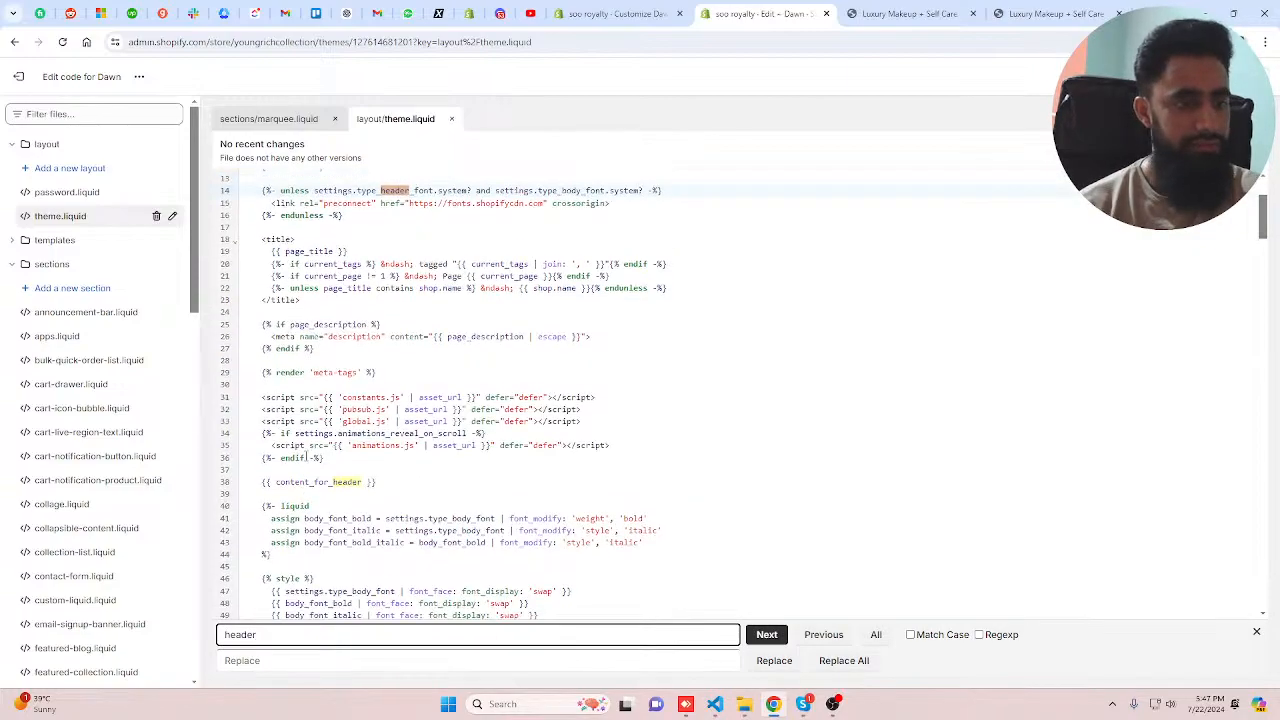
scroll(305, 455, "up", 1)
scroll(305, 455, "up", 3)
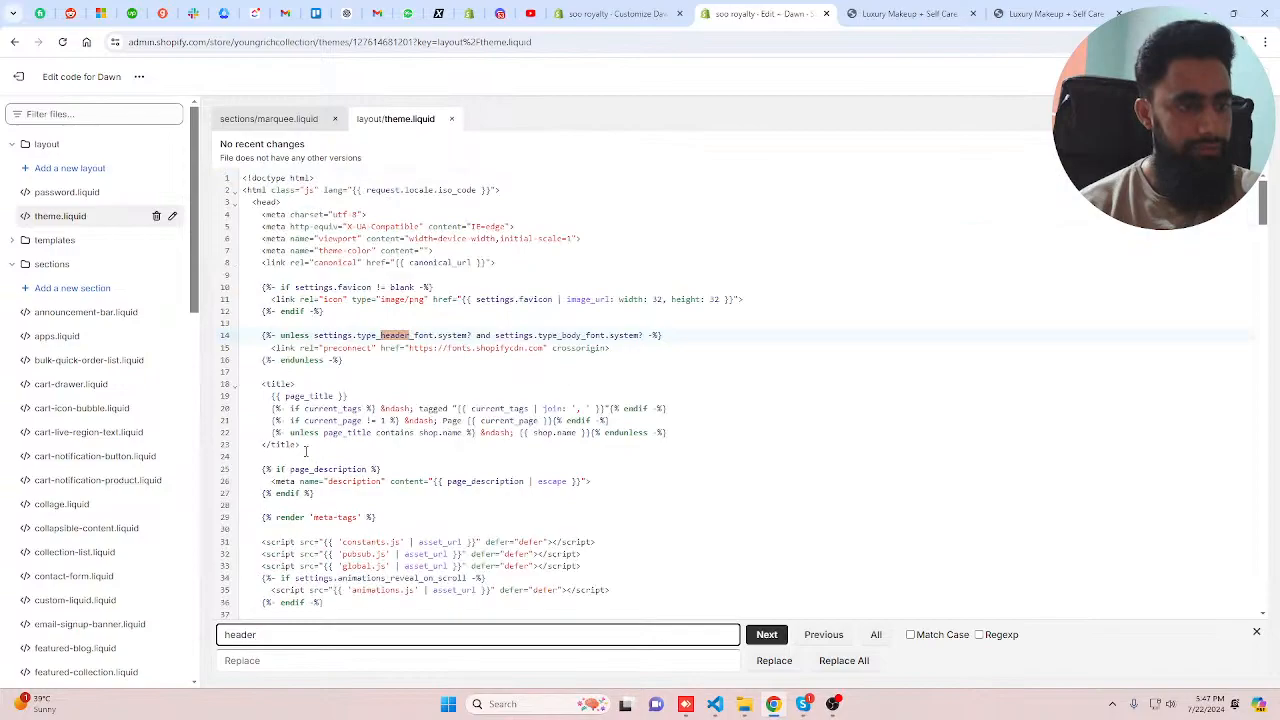
scroll(306, 450, "down", 4)
scroll(303, 427, "up", 2)
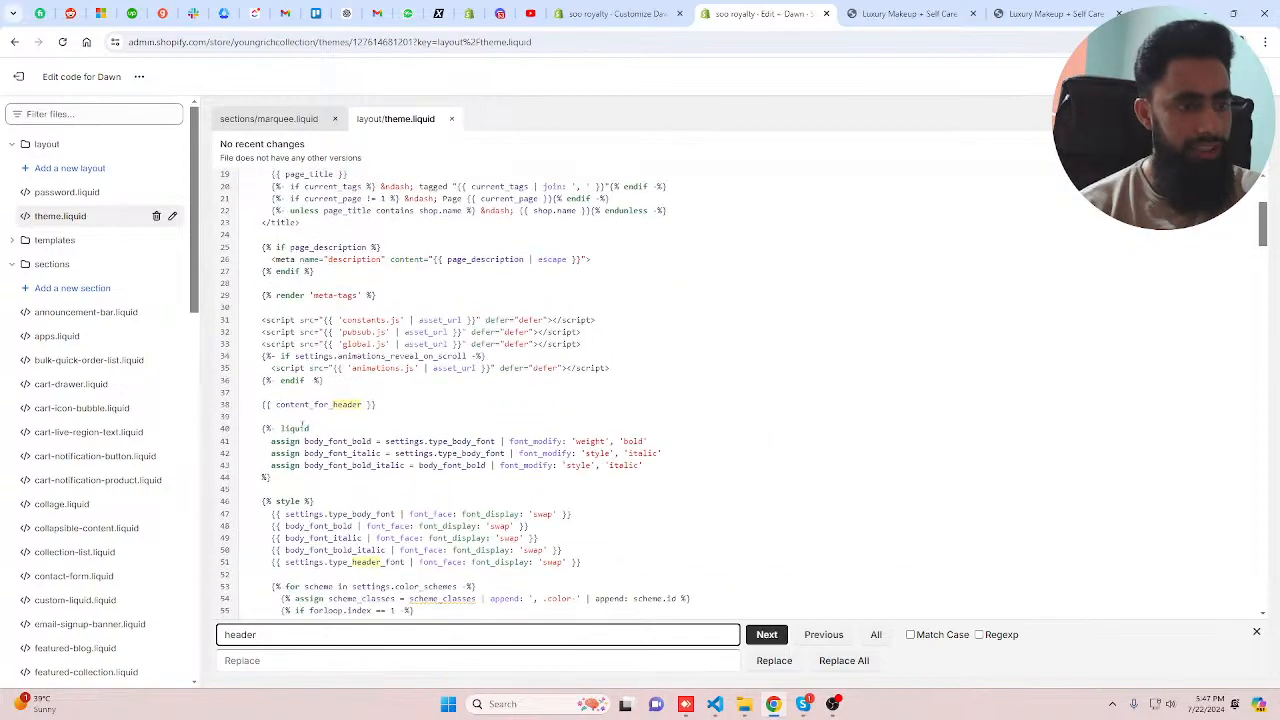
left_click(275, 392)
key("Return")
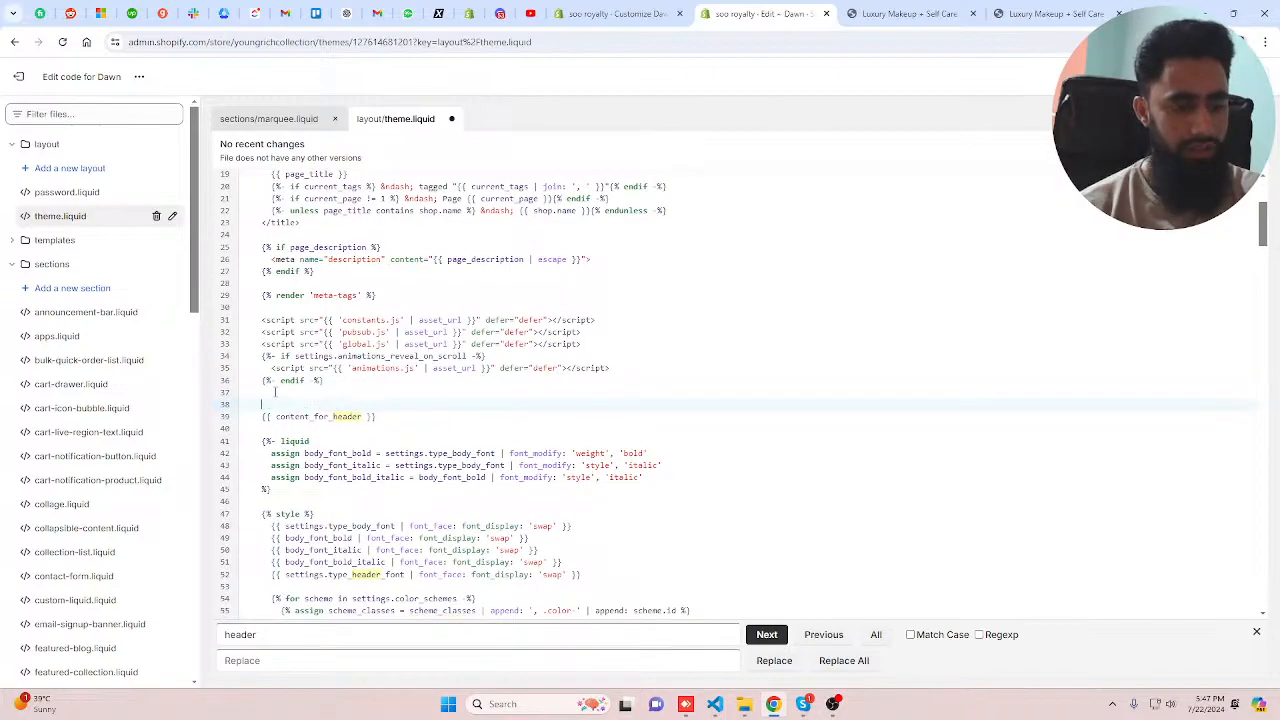
key("ctrl+z")
- Insert {% section 'marquee' %} on a new line directly below the header-group tag in theme.liquid, and close the search
scroll(377, 417, "down", 7)
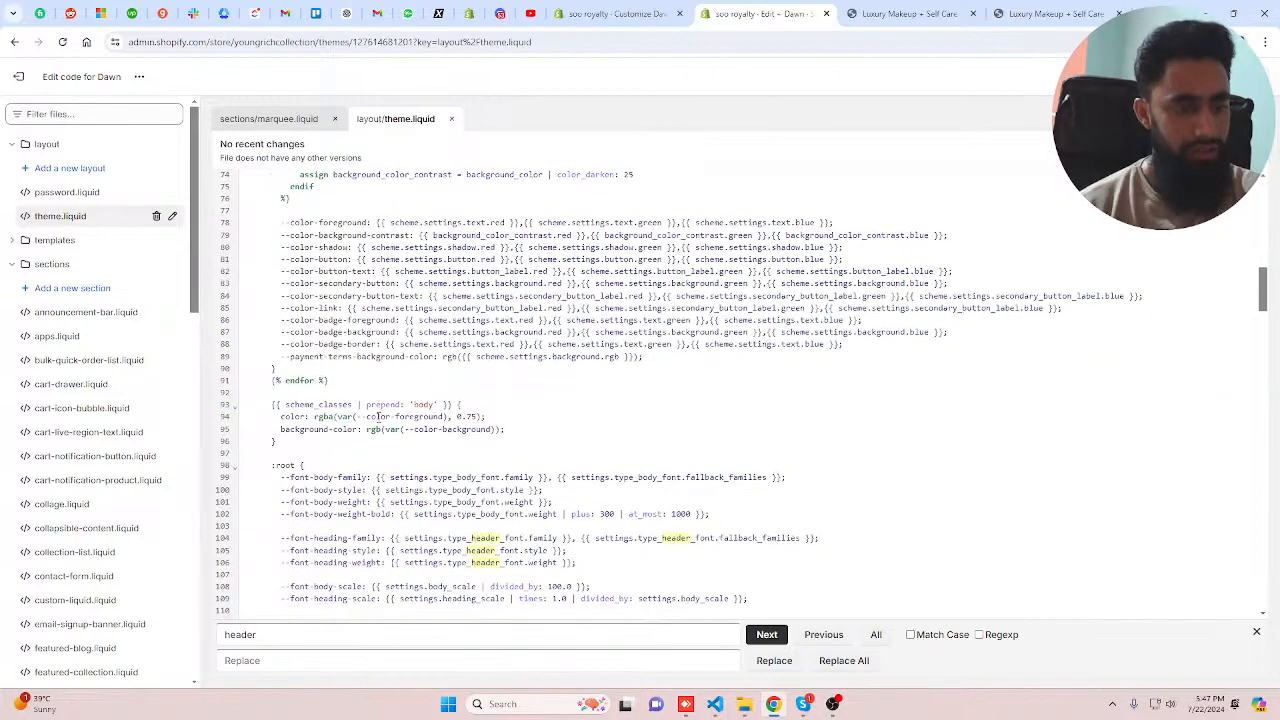
scroll(378, 418, "down", 20)
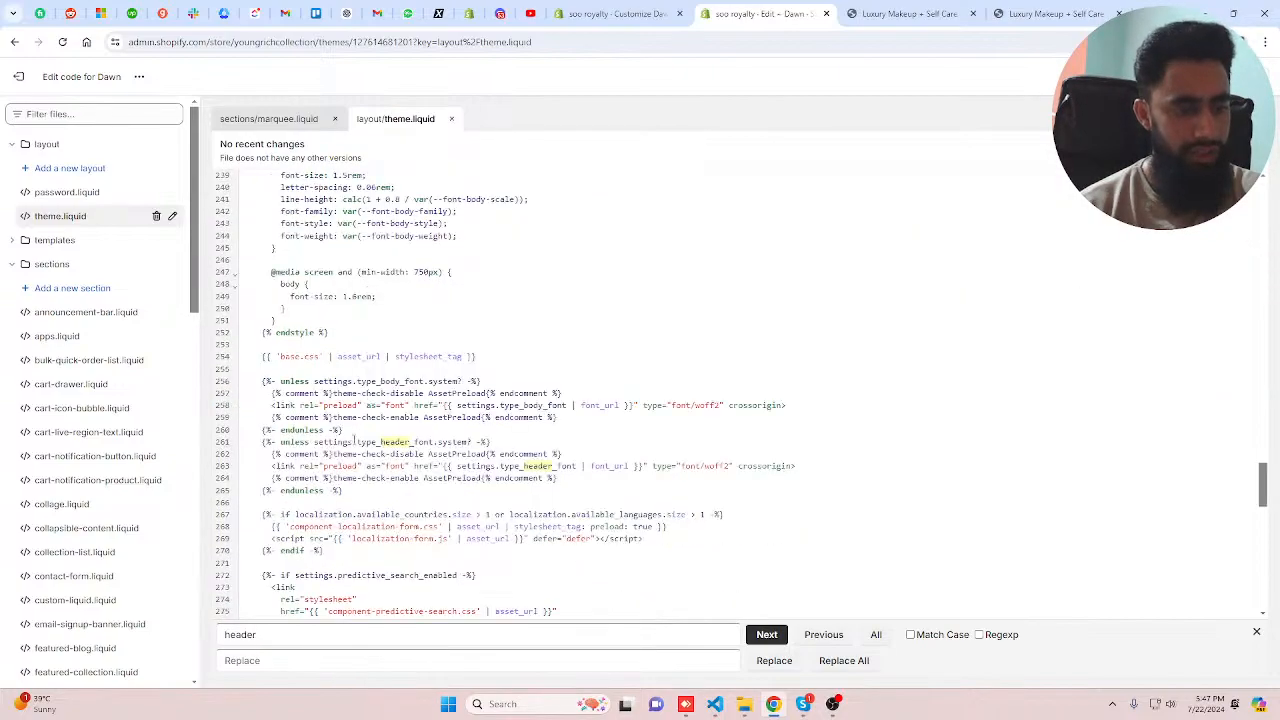
scroll(349, 445, "down", 5)
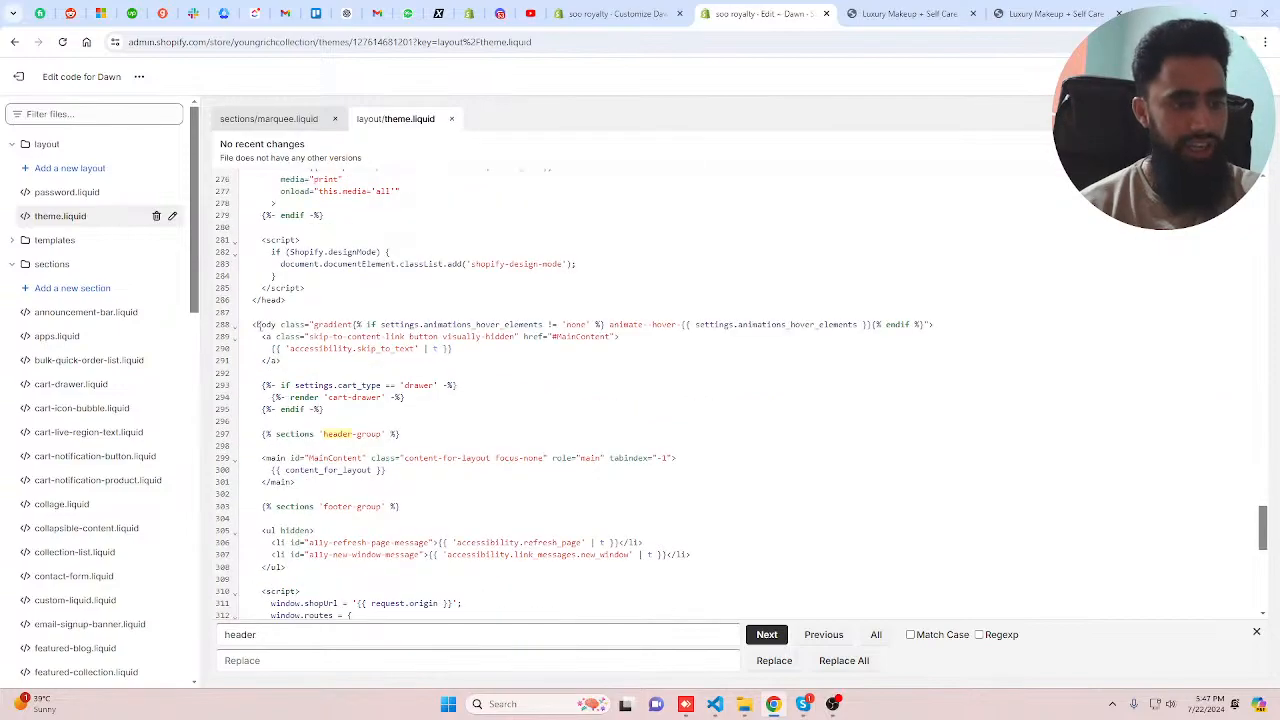
double_click(340, 434)
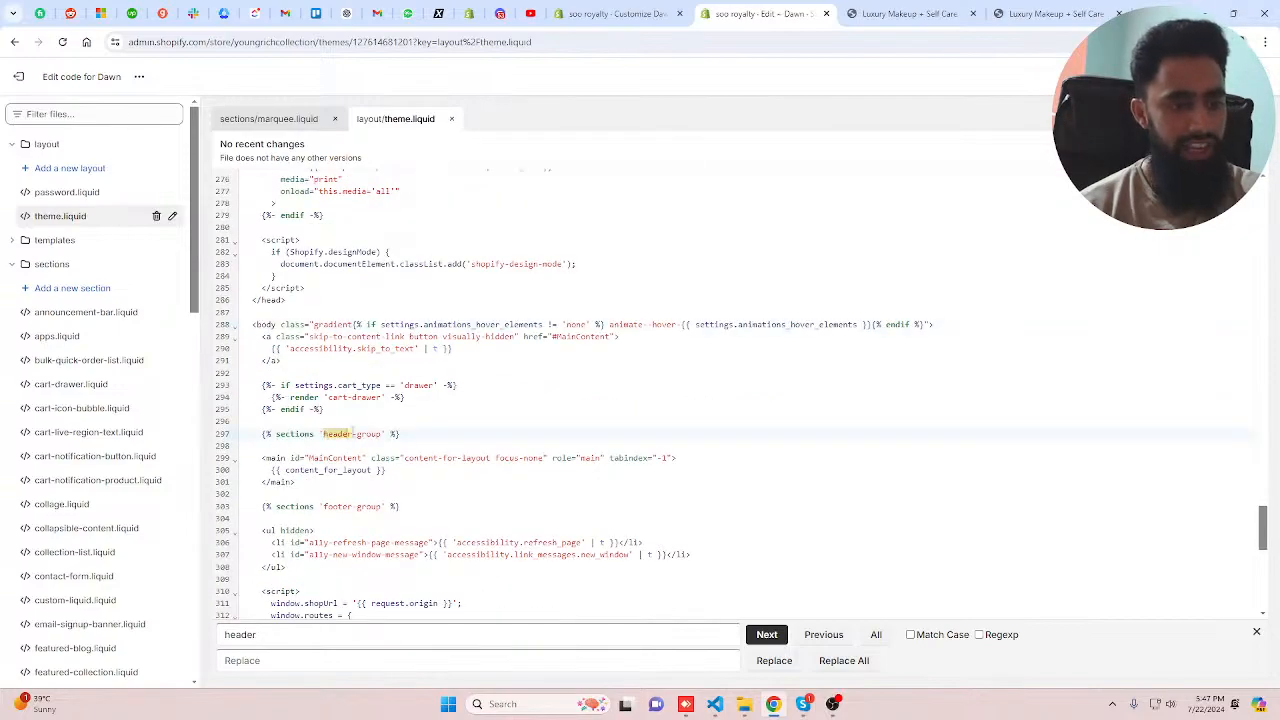
left_click(448, 436)
key("Return")
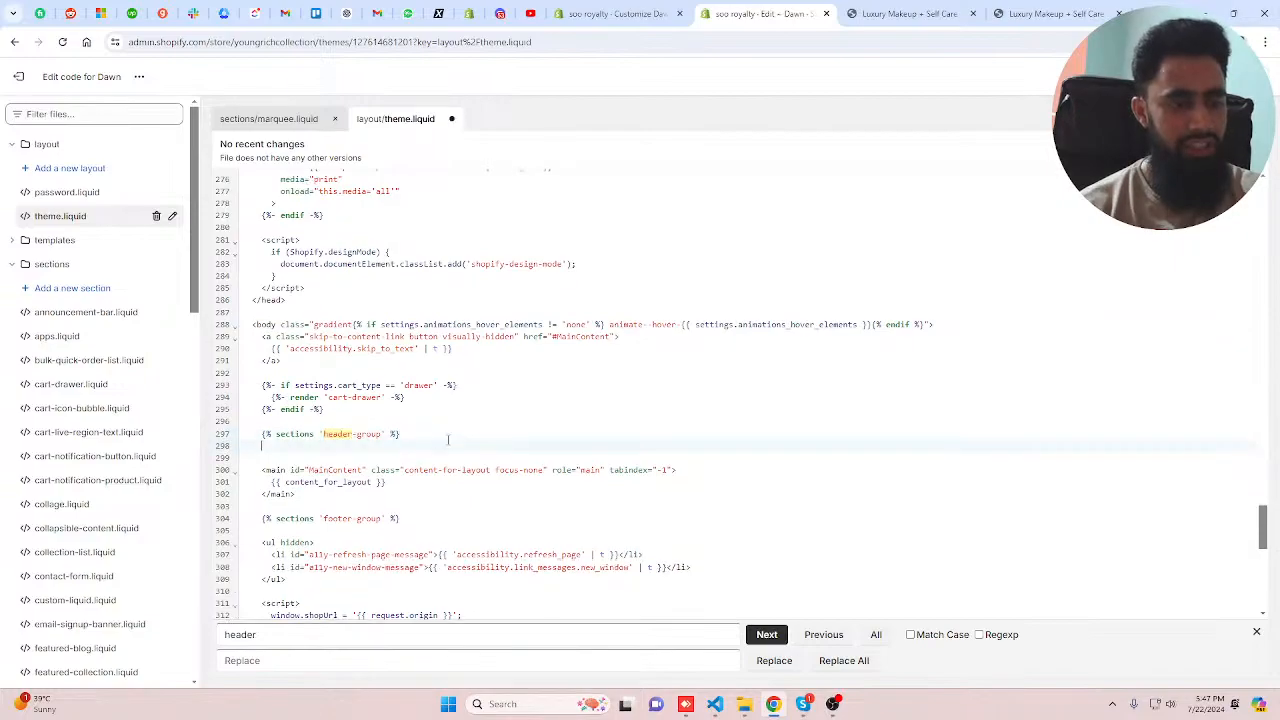
type("{% section 'marquee' %}")
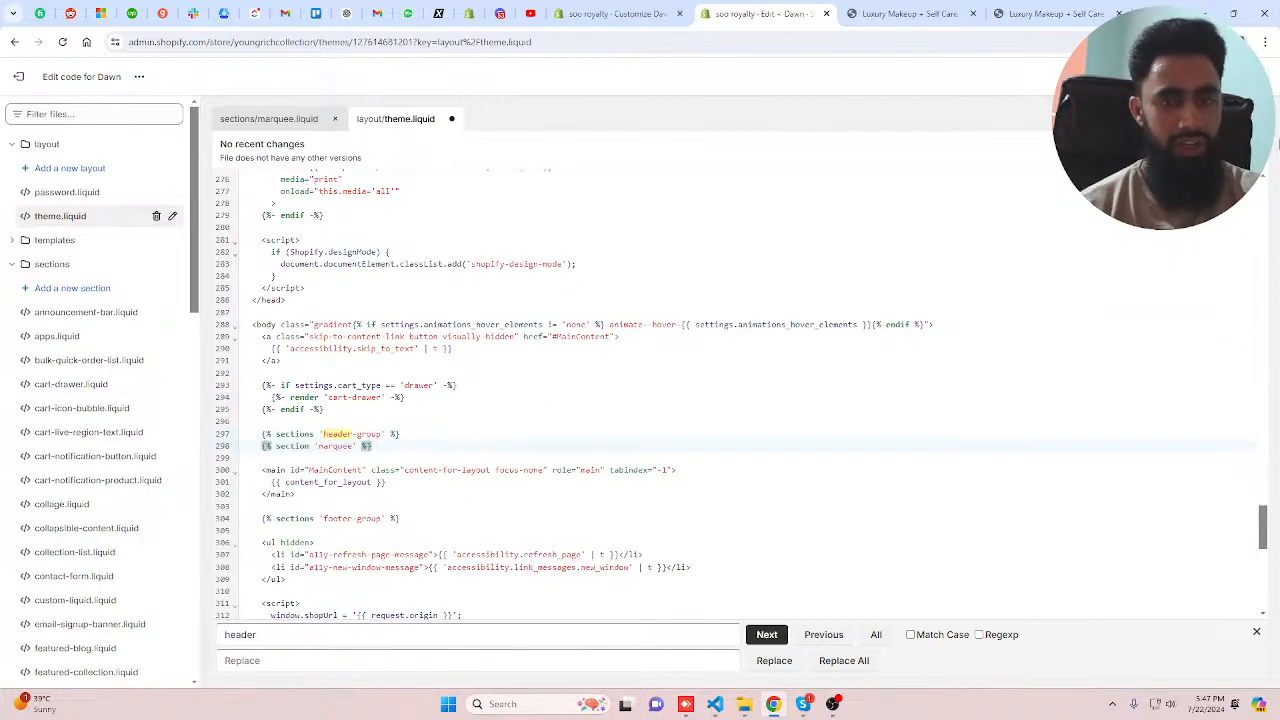
key("Escape")
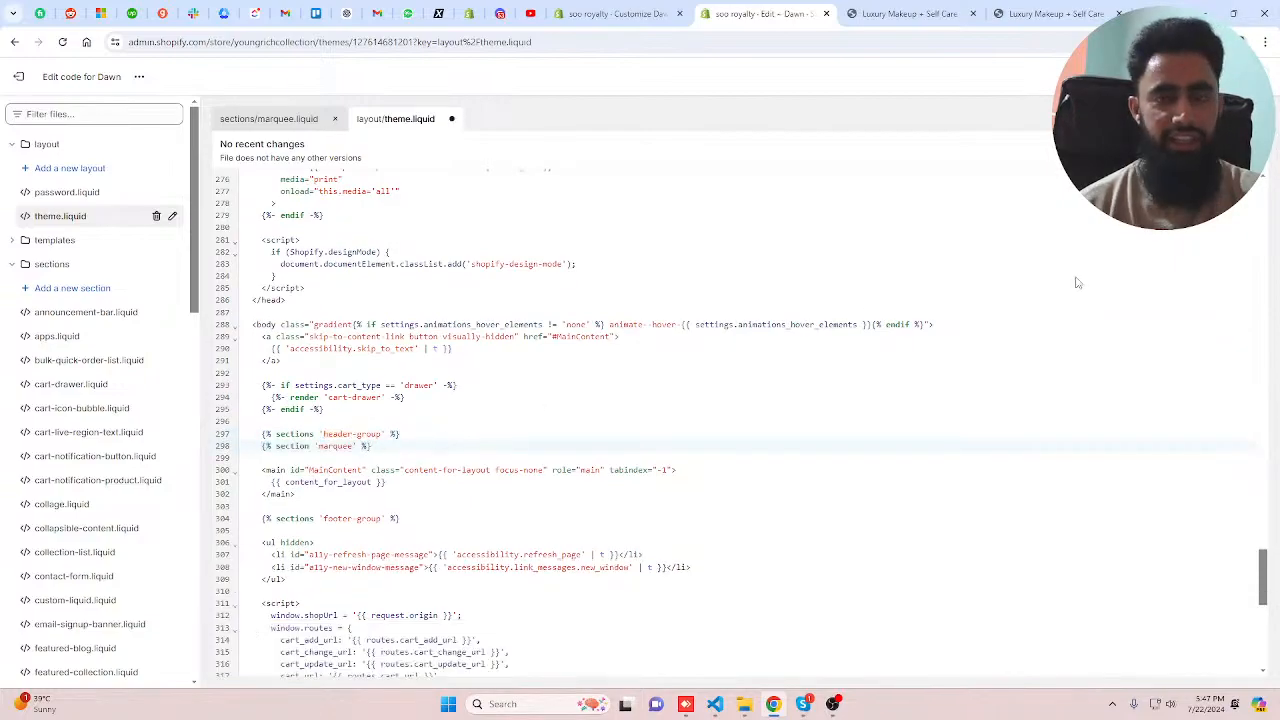
- Switch to the refreshed theme editor, try adding a Marquee section to the Header group, and inspect the header and announcement blocks
left_click(617, 14)
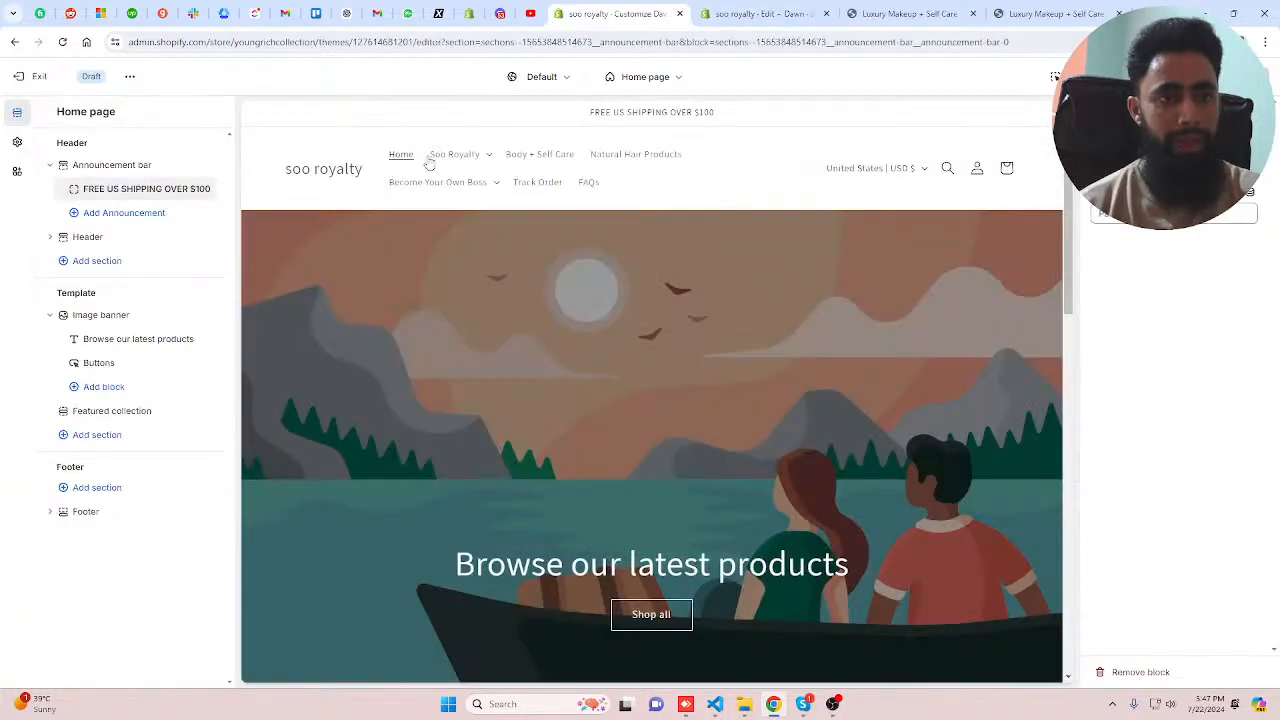
left_click(22, 76)
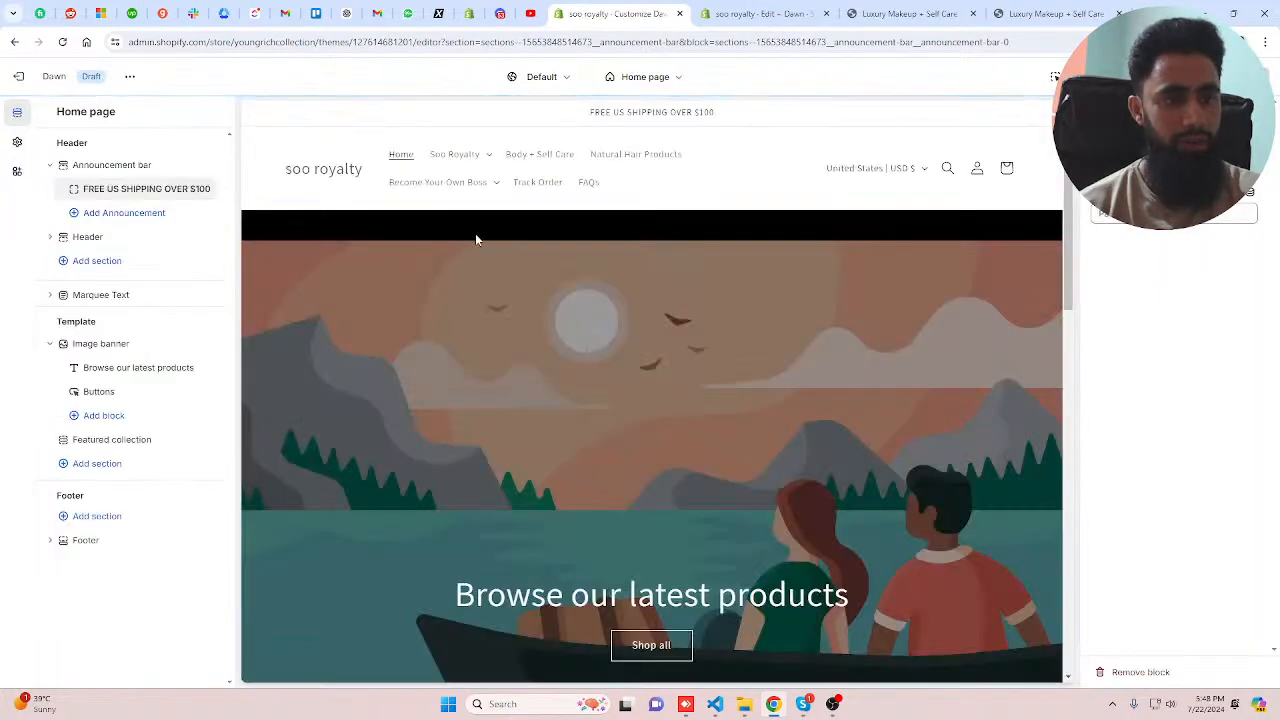
left_click(90, 262)
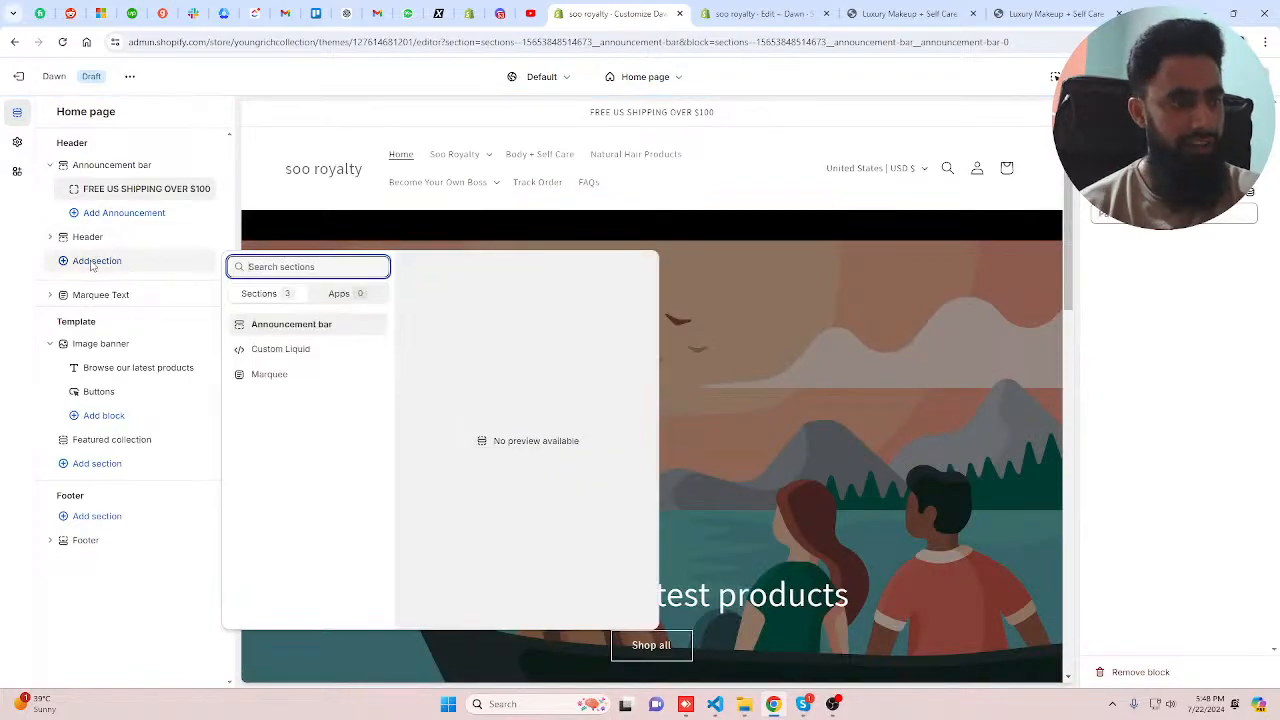
left_click(279, 380)
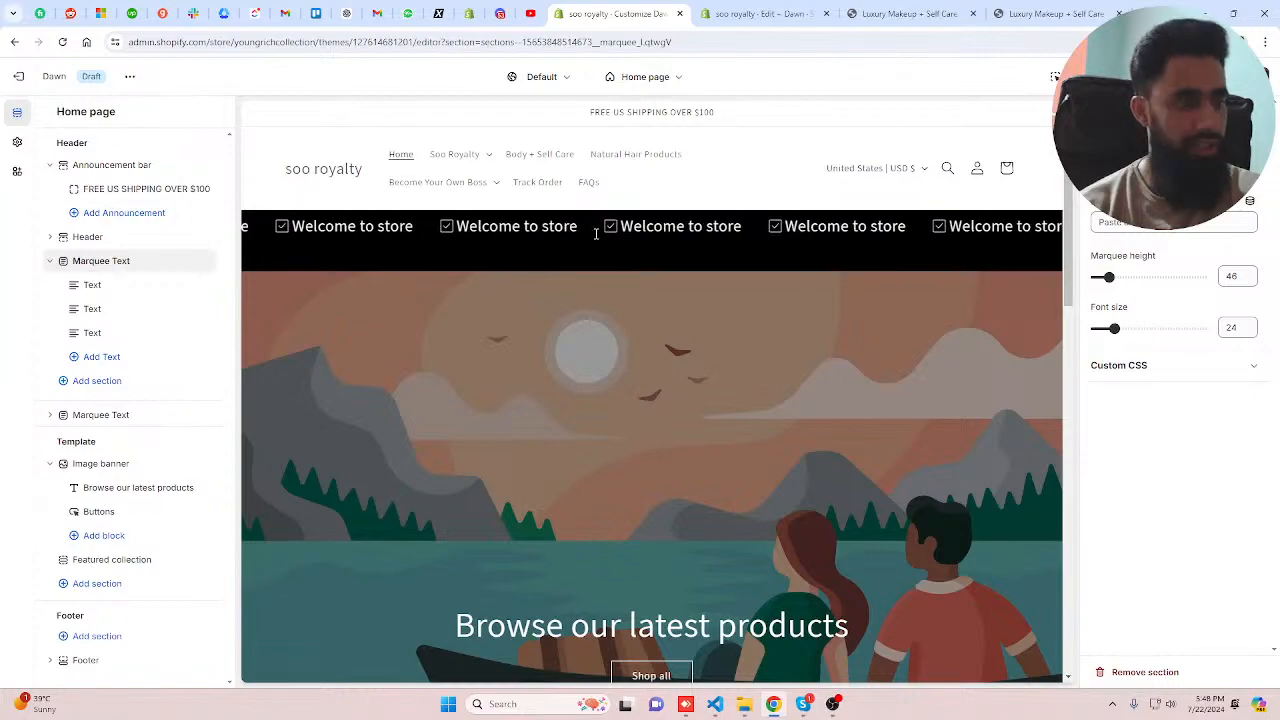
left_click(95, 237)
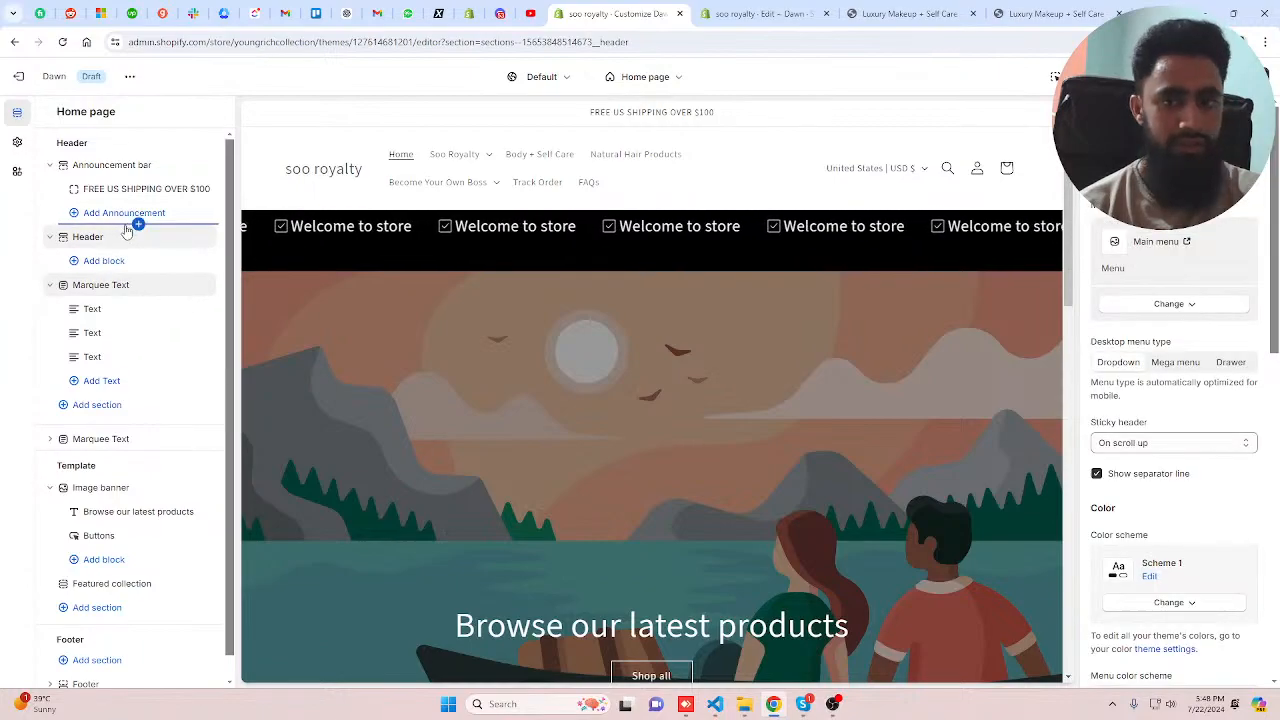
left_click(106, 189)
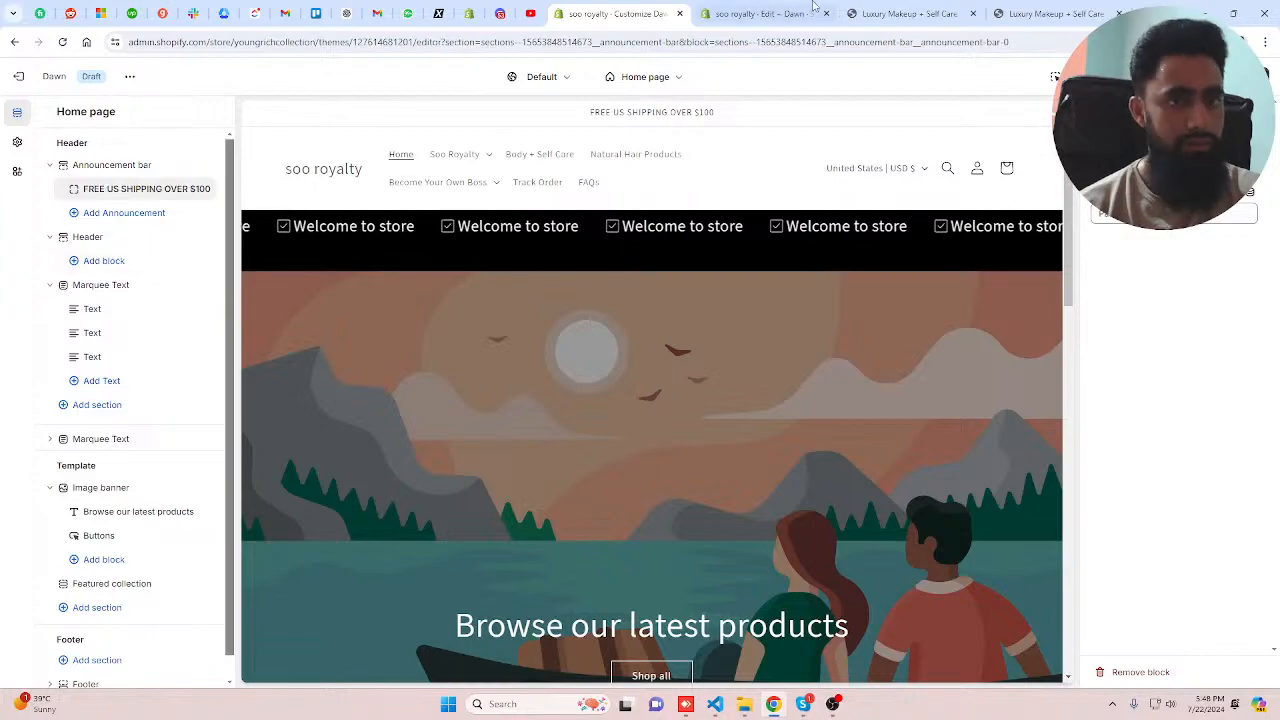
- Move the marquee section line in theme.liquid inside the main element, above content_for_layout, and save the file
left_click(760, 13)
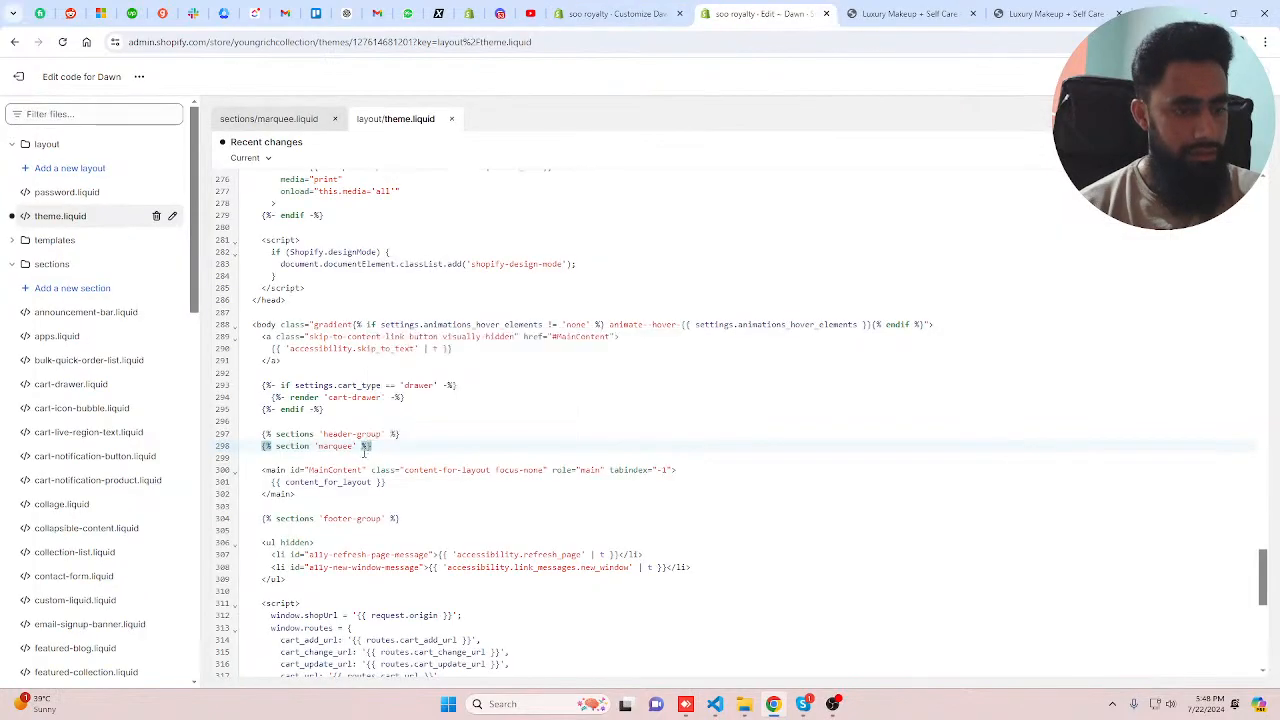
left_click_drag(262, 447, 390, 448)
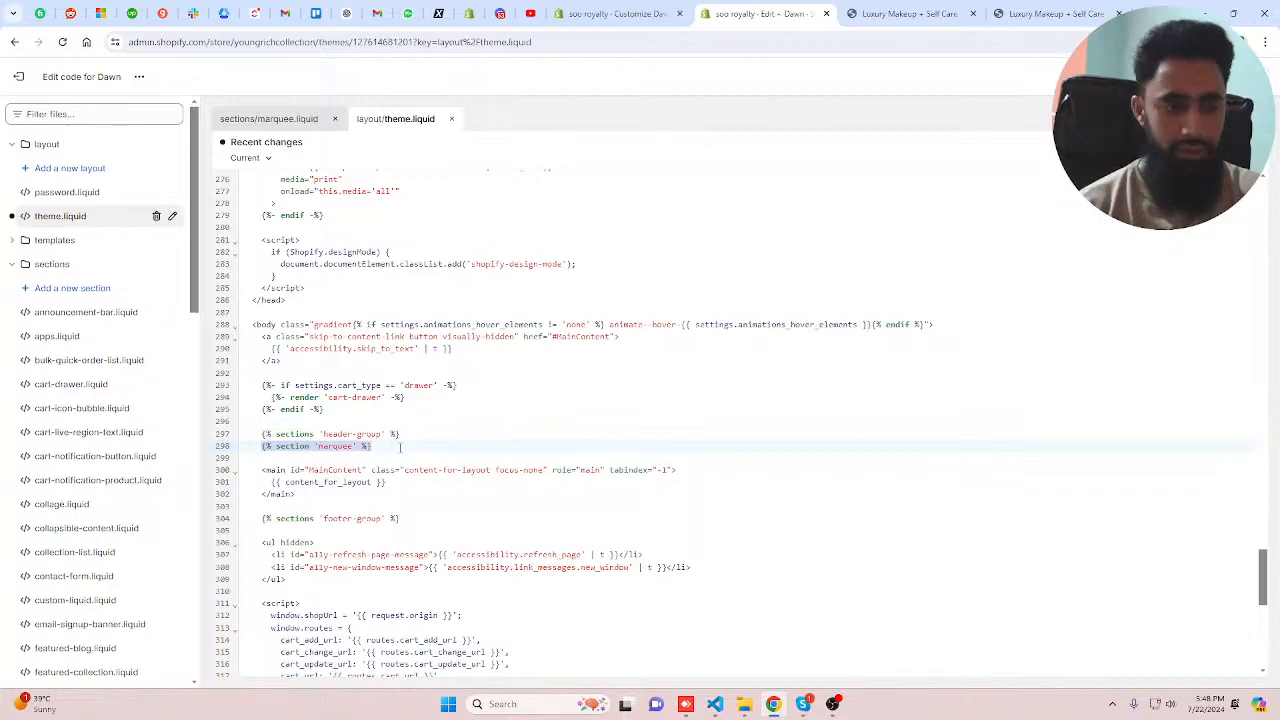
key("alt+Down")
key("alt+Down")
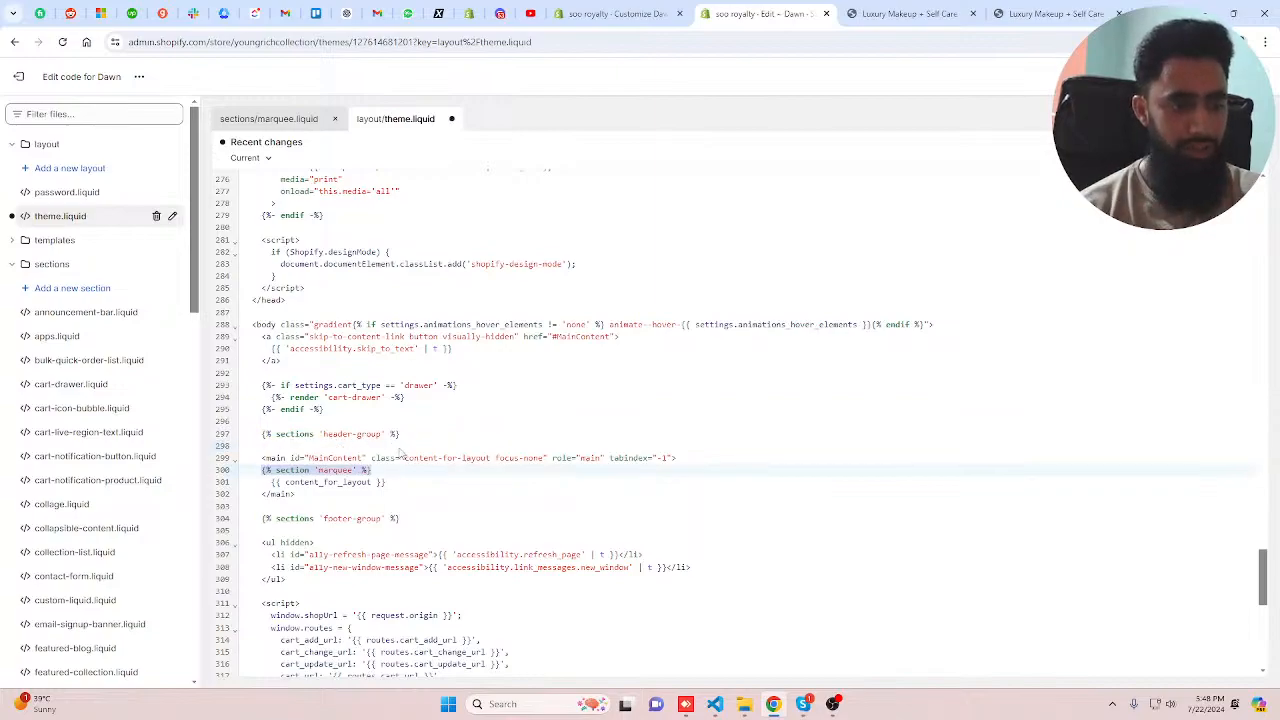
key("ctrl+s")
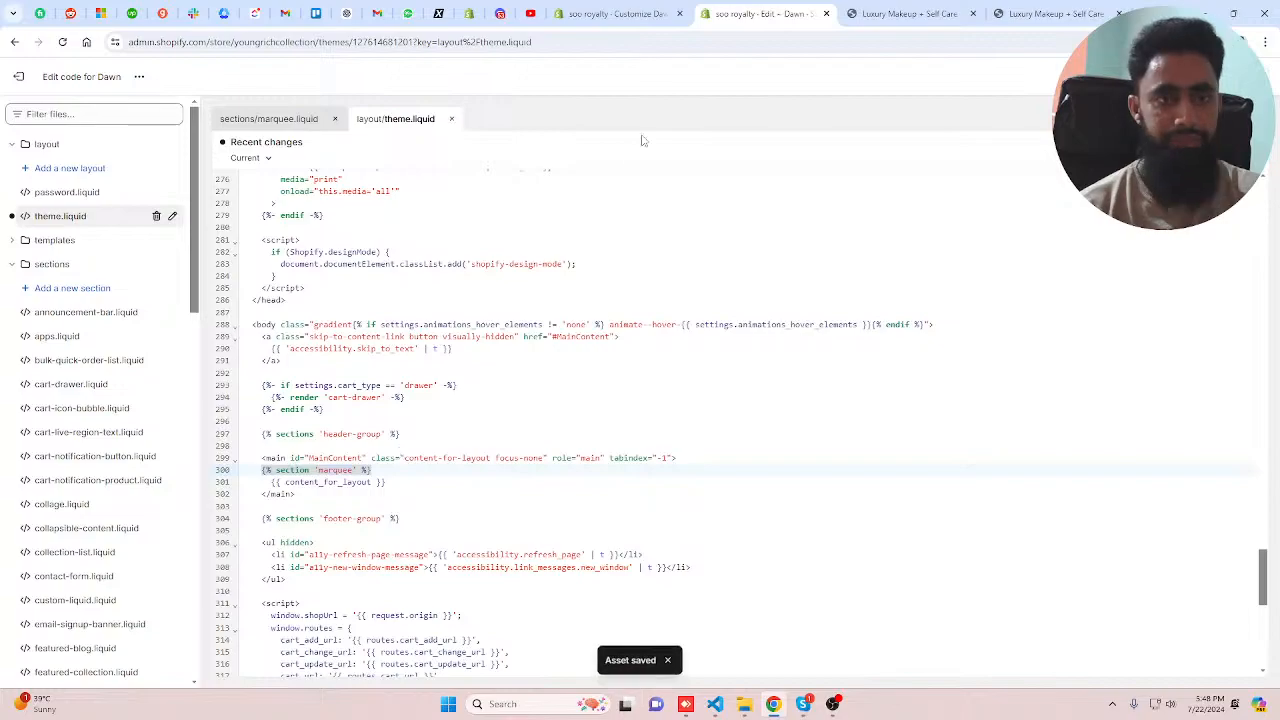
- Reload the theme editor and add three Text blocks to the Marquee Text section above the template
left_click(622, 14)
key("ctrl+r")
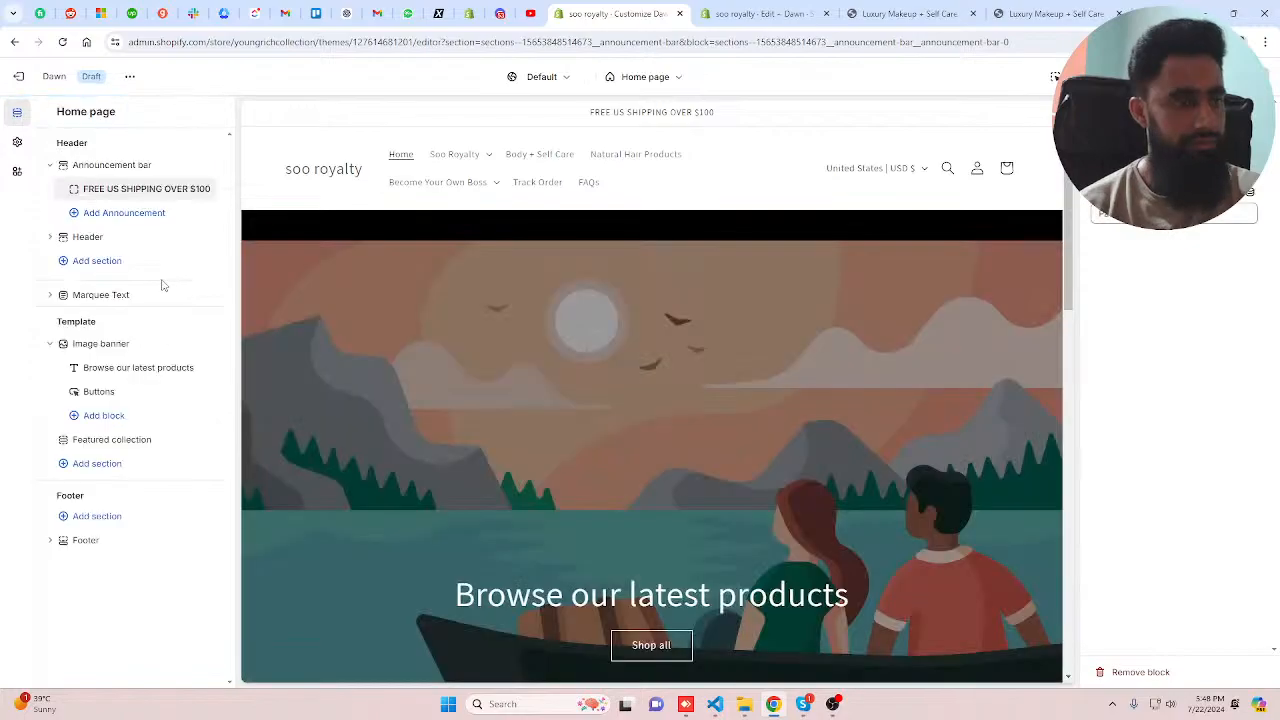
left_click(150, 262)
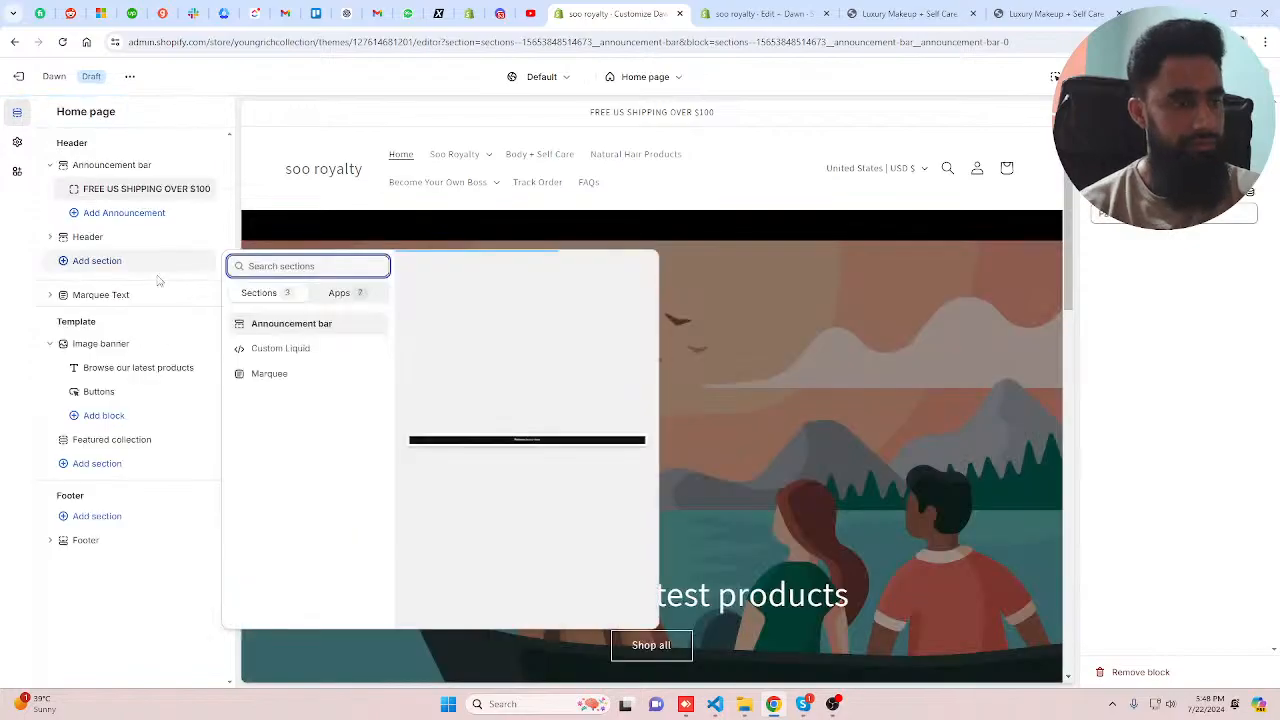
left_click(14, 255)
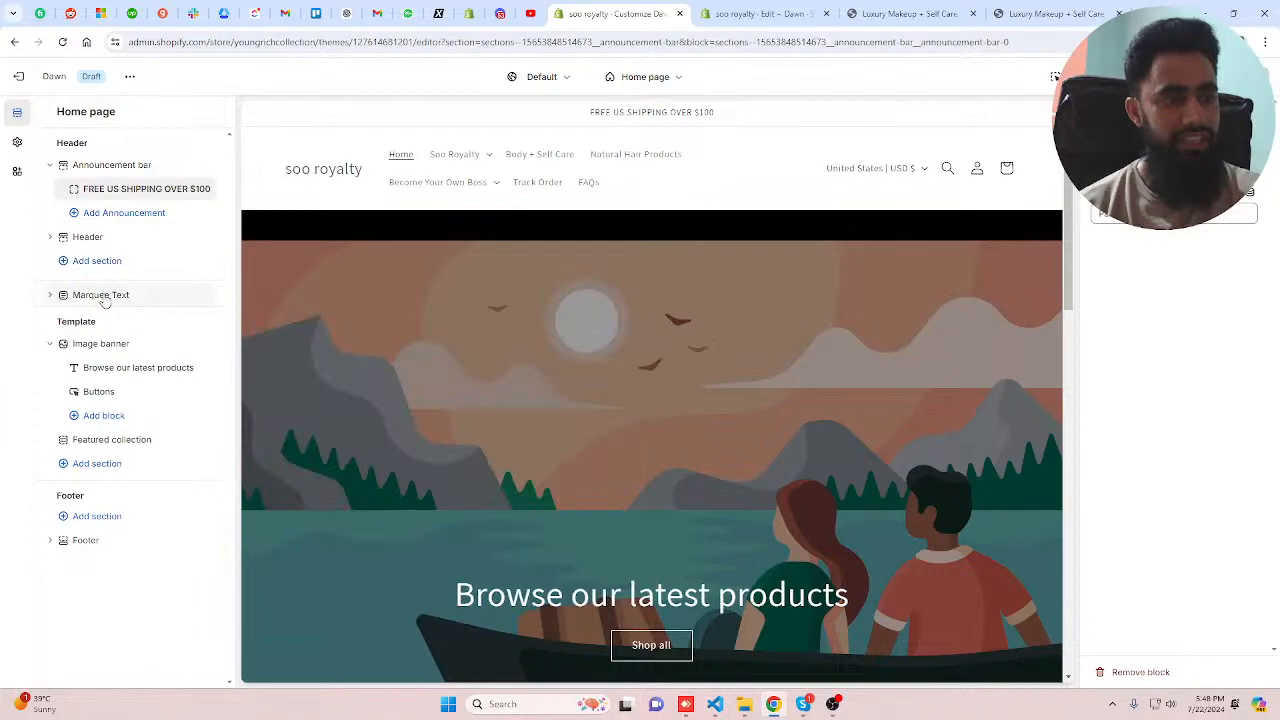
left_click(110, 296)
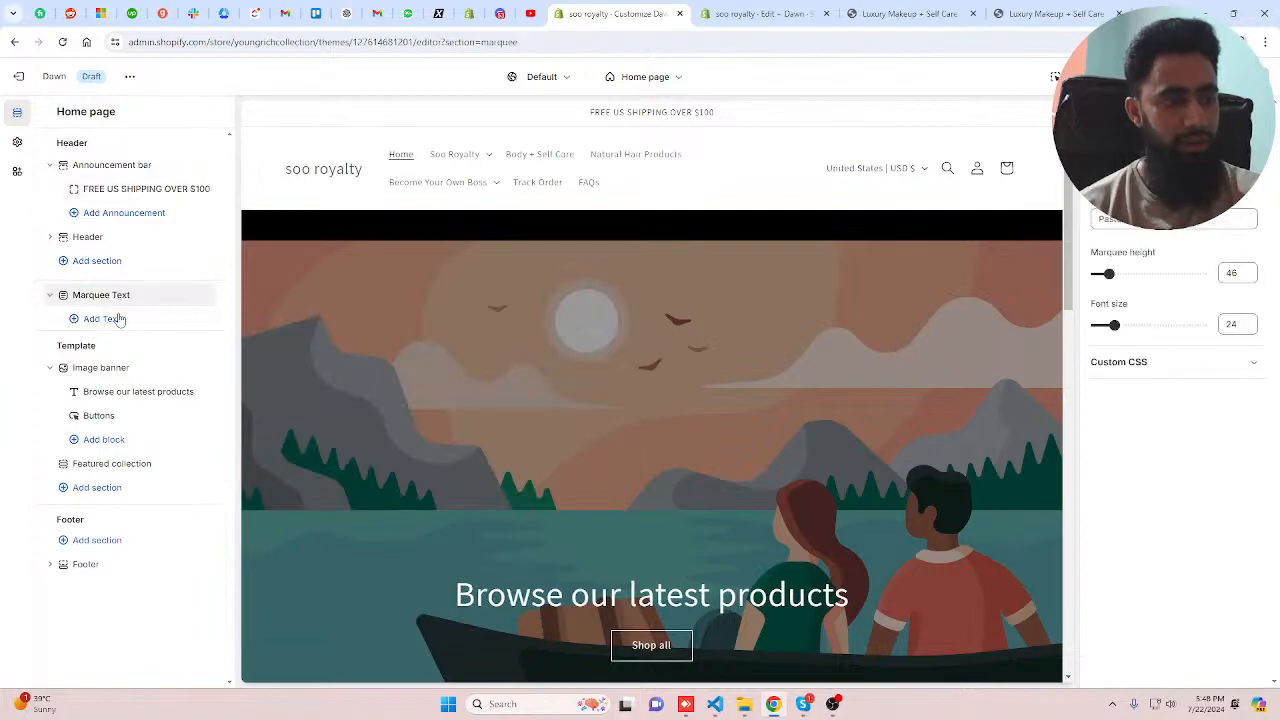
left_click(117, 319)
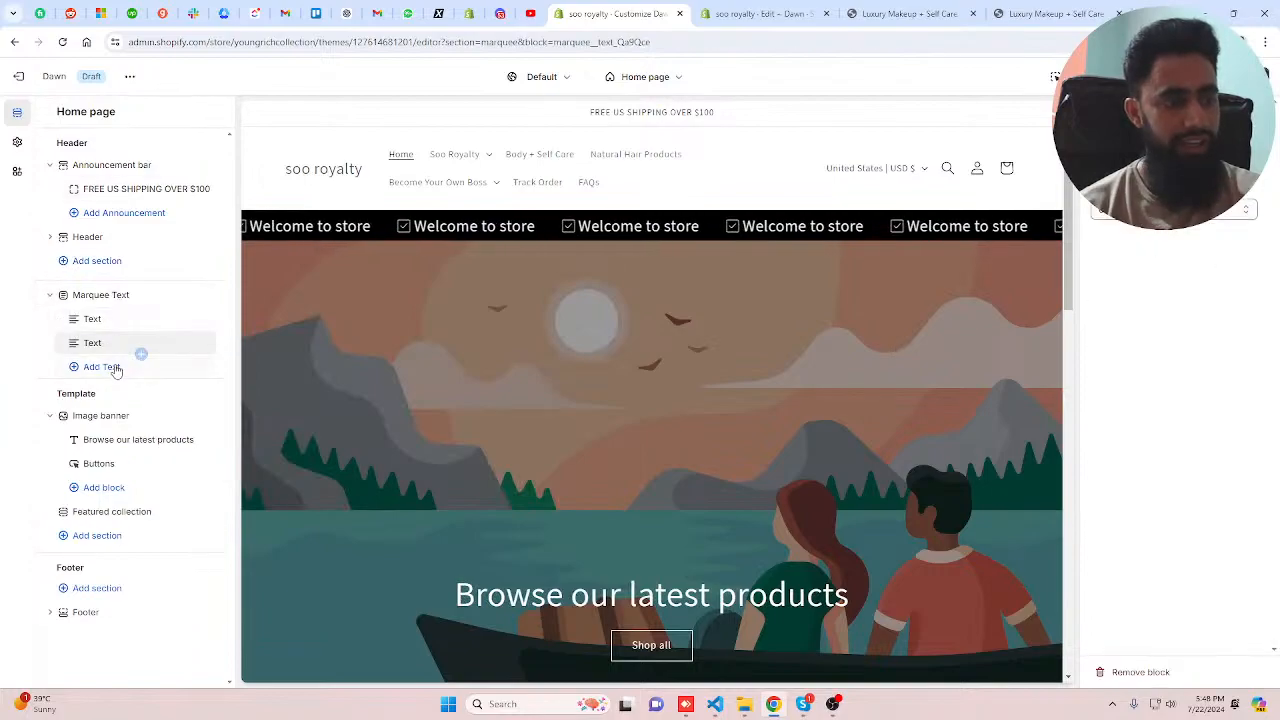
left_click(115, 368)
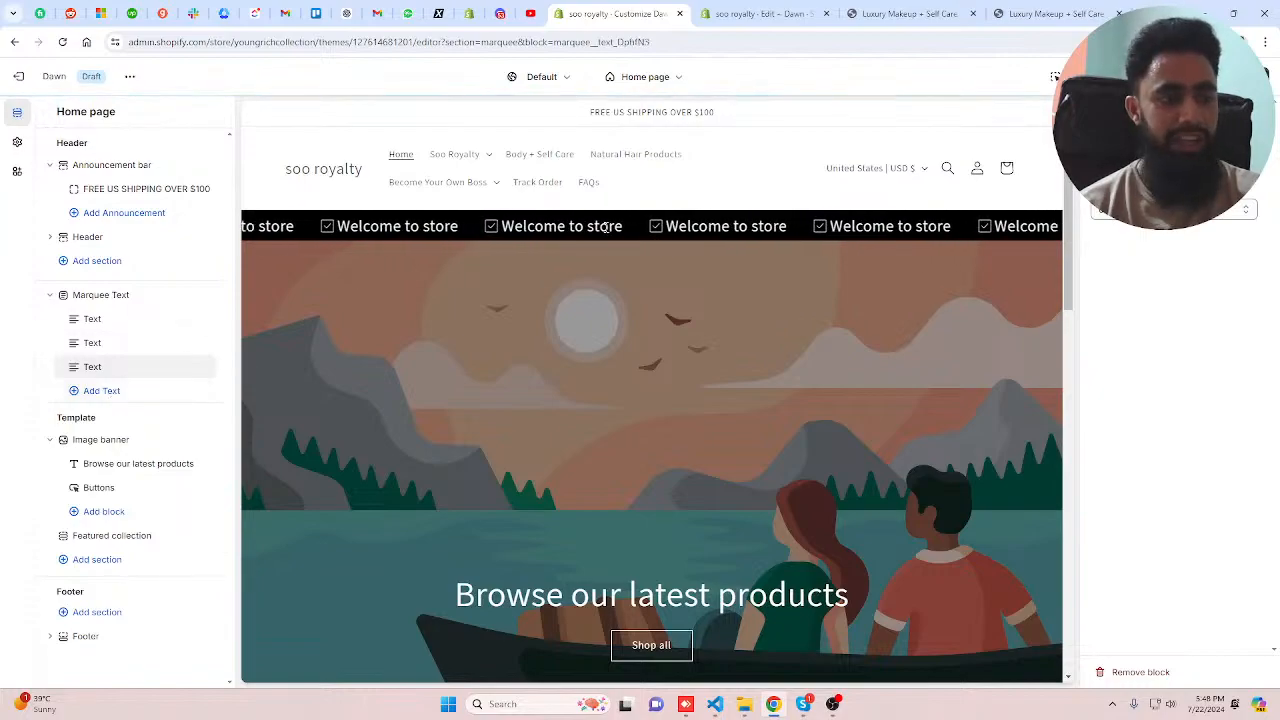
- Set the first marquee text block to "FREE Shipping" and choose the return icon for it
left_click(113, 320)
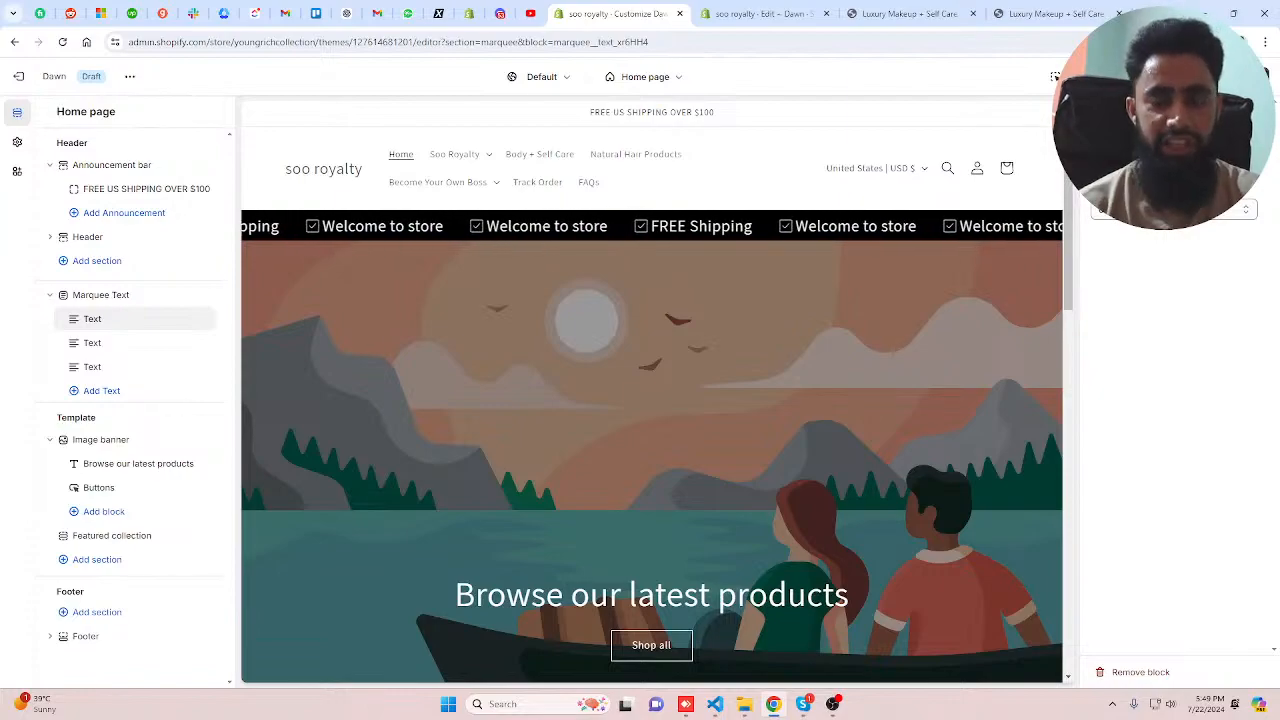
left_click(1180, 209)
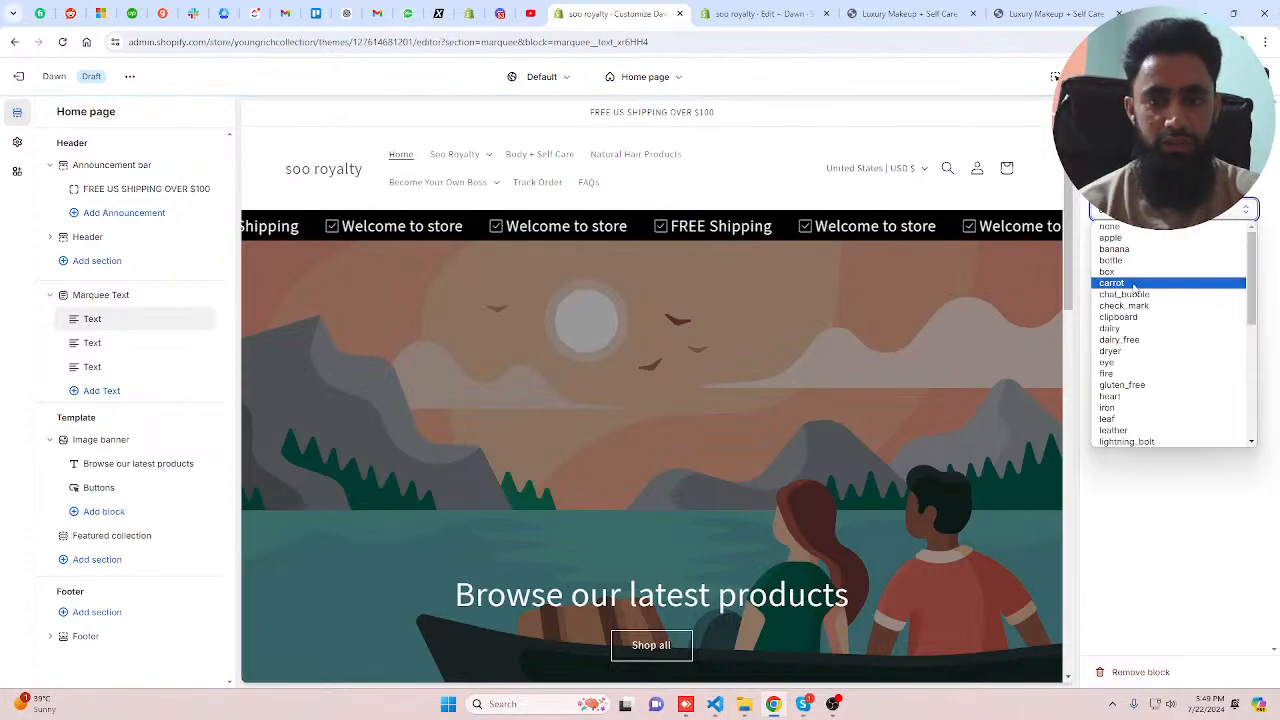
scroll(1132, 330, "down", 2)
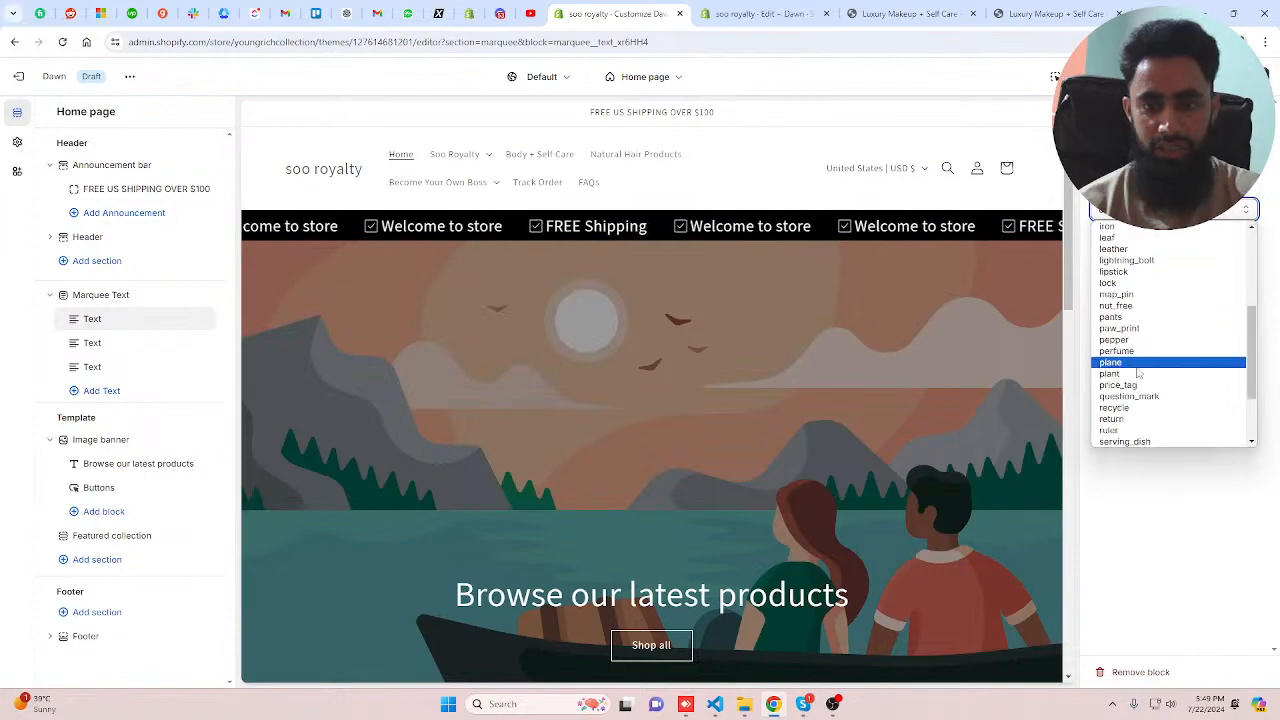
left_click(1113, 419)
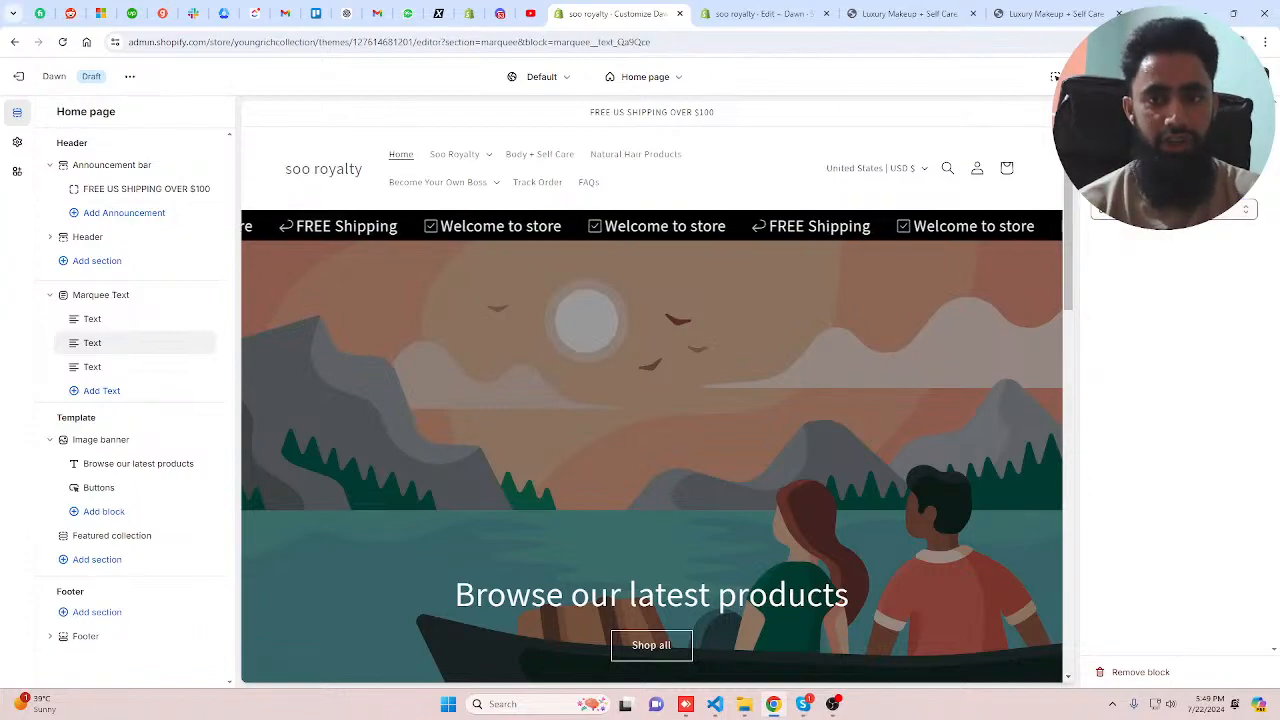
- Set the second marquee text block's icon to dairy and open the third text block's settings
left_click(1173, 208)
left_click(1130, 331)
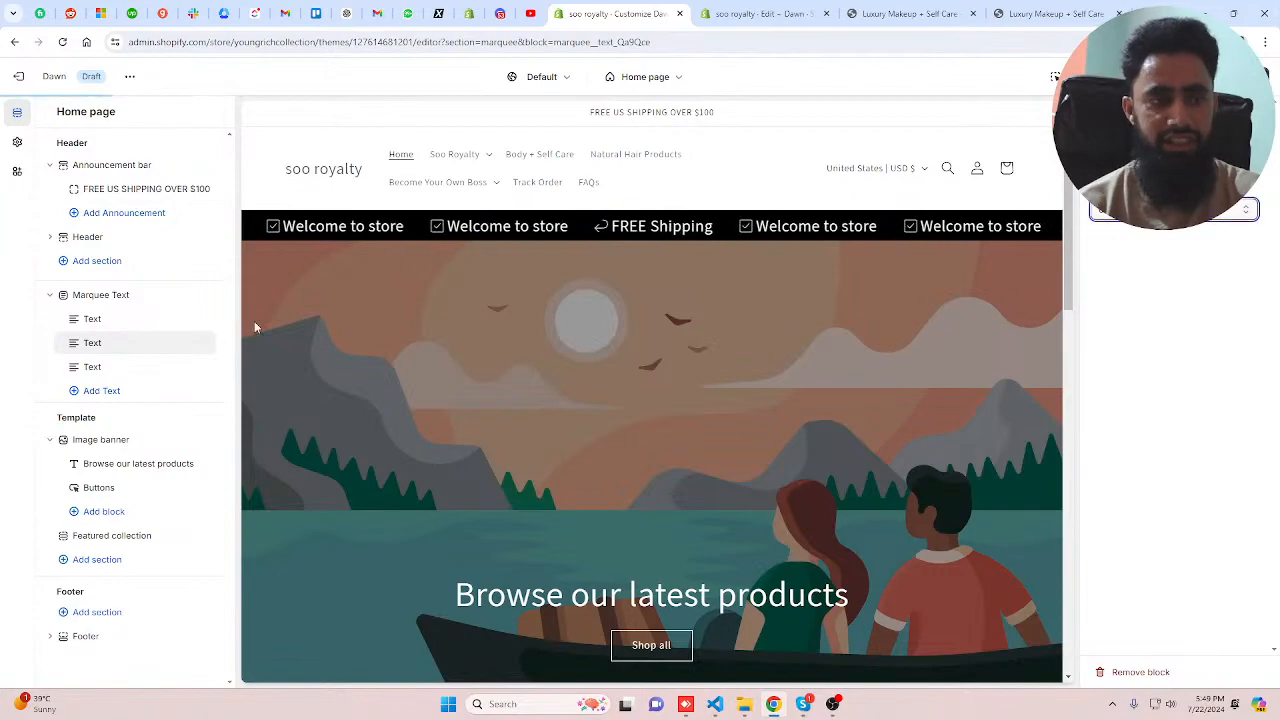
left_click(110, 366)
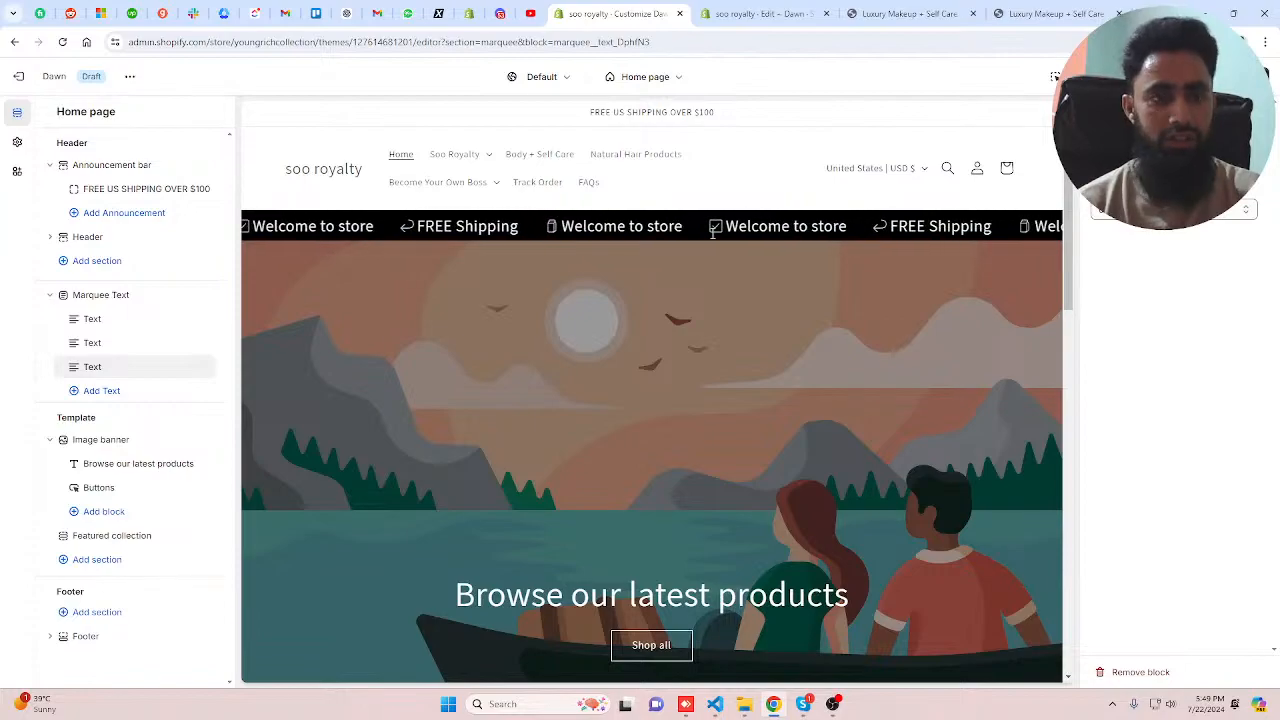
- Inspect the marquee on the live Soo Royalty store, sample its pink background with the eyedropper, and copy the hex code #f088e7
left_click(101, 295)
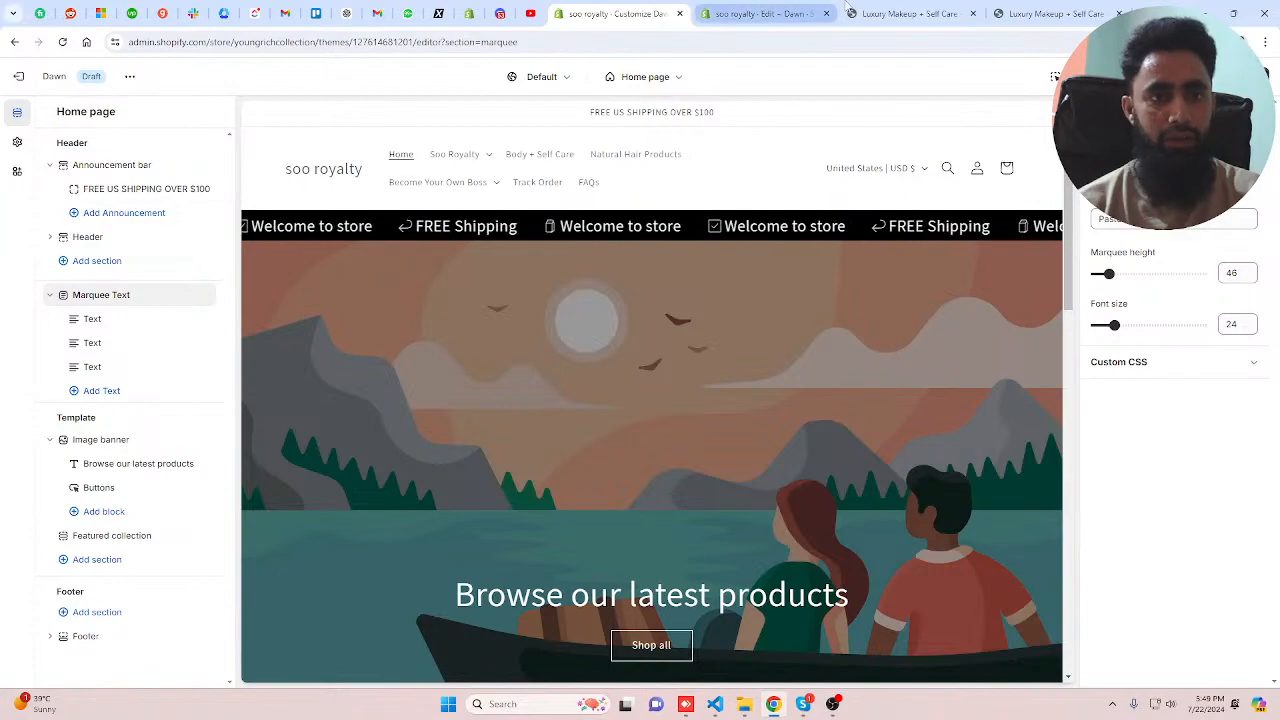
left_click(1045, 13)
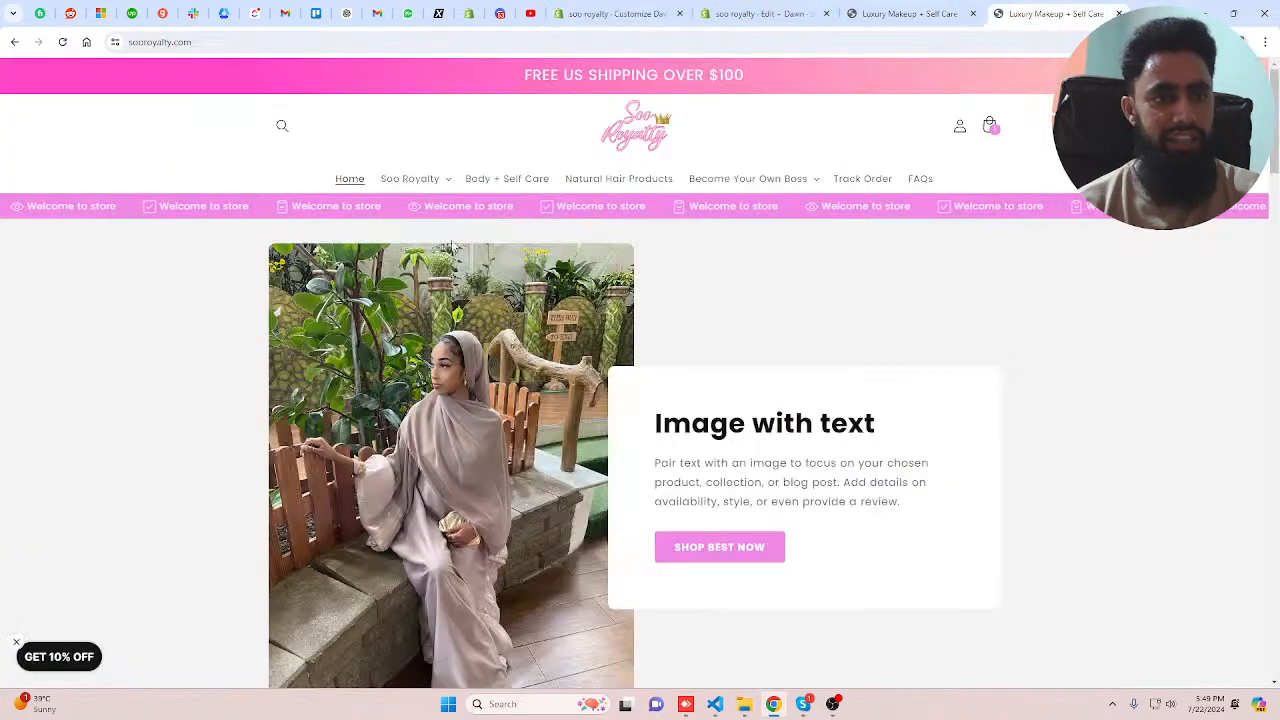
right_click(314, 205)
left_click(397, 538)
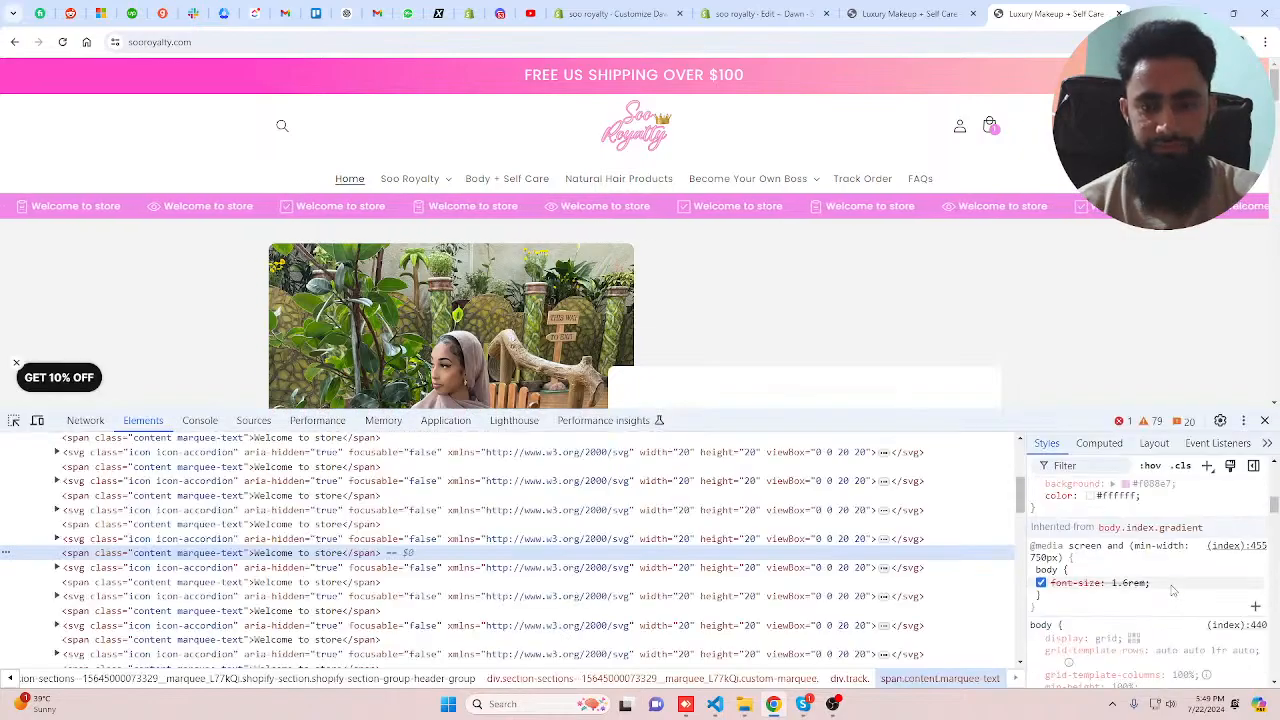
scroll(1173, 591, "down", 3)
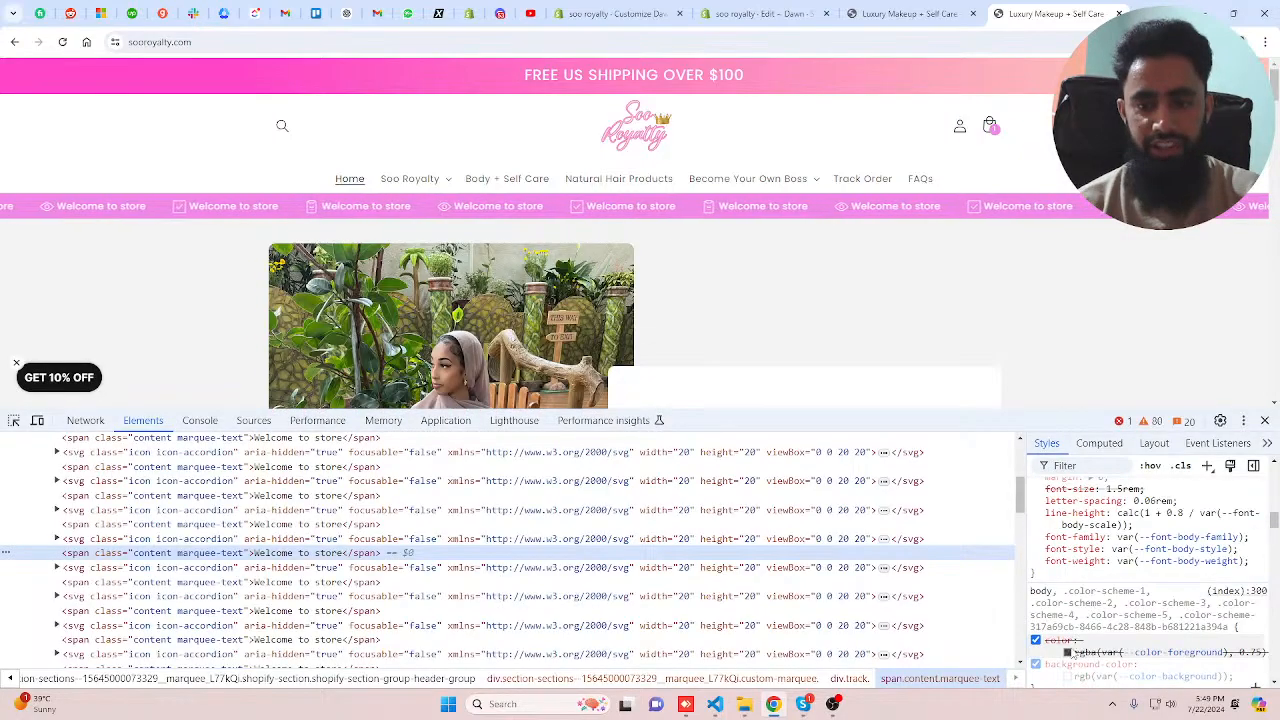
left_click(1067, 652)
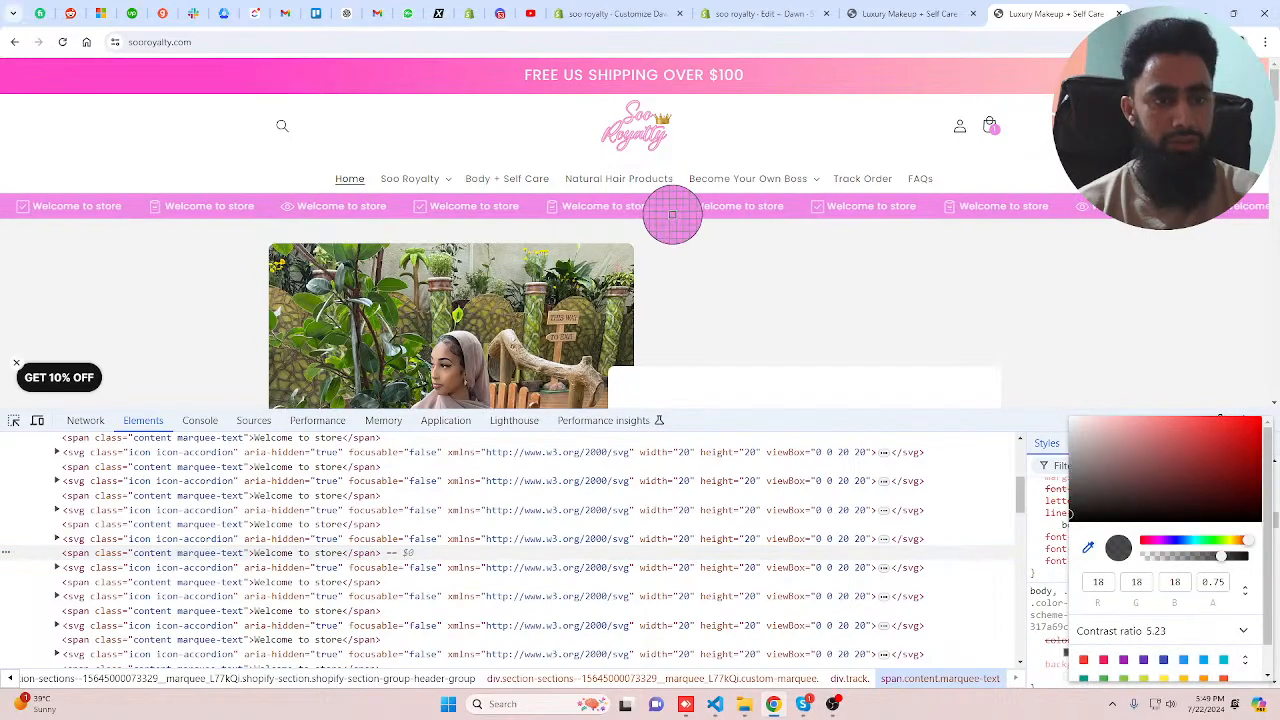
left_click(672, 213)
left_click(1245, 590)
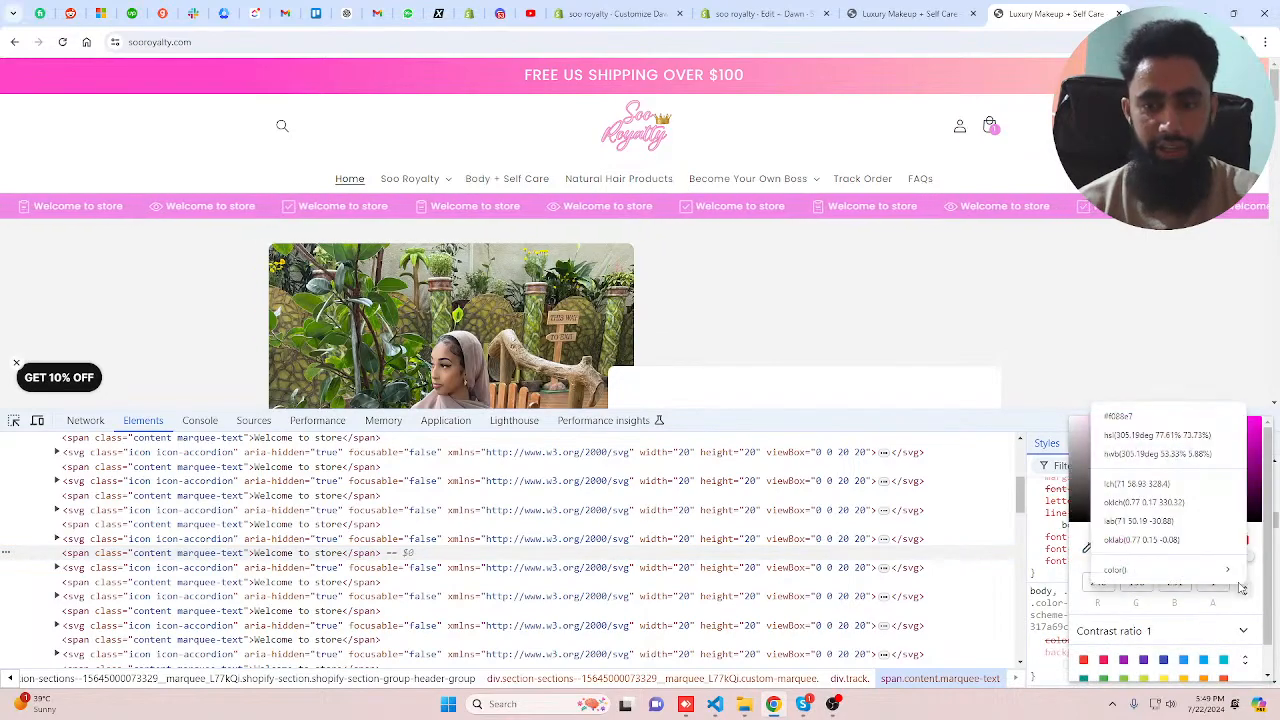
left_click(1143, 417)
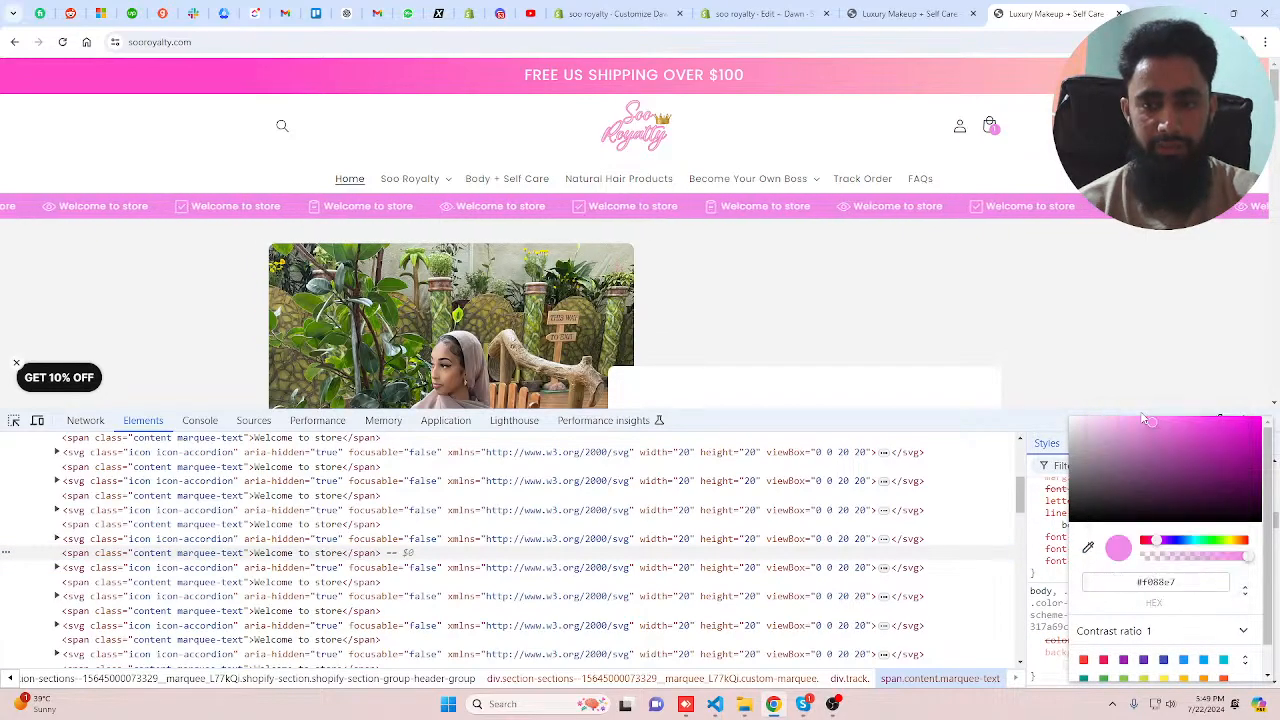
double_click(1206, 587)
key("ctrl+c")
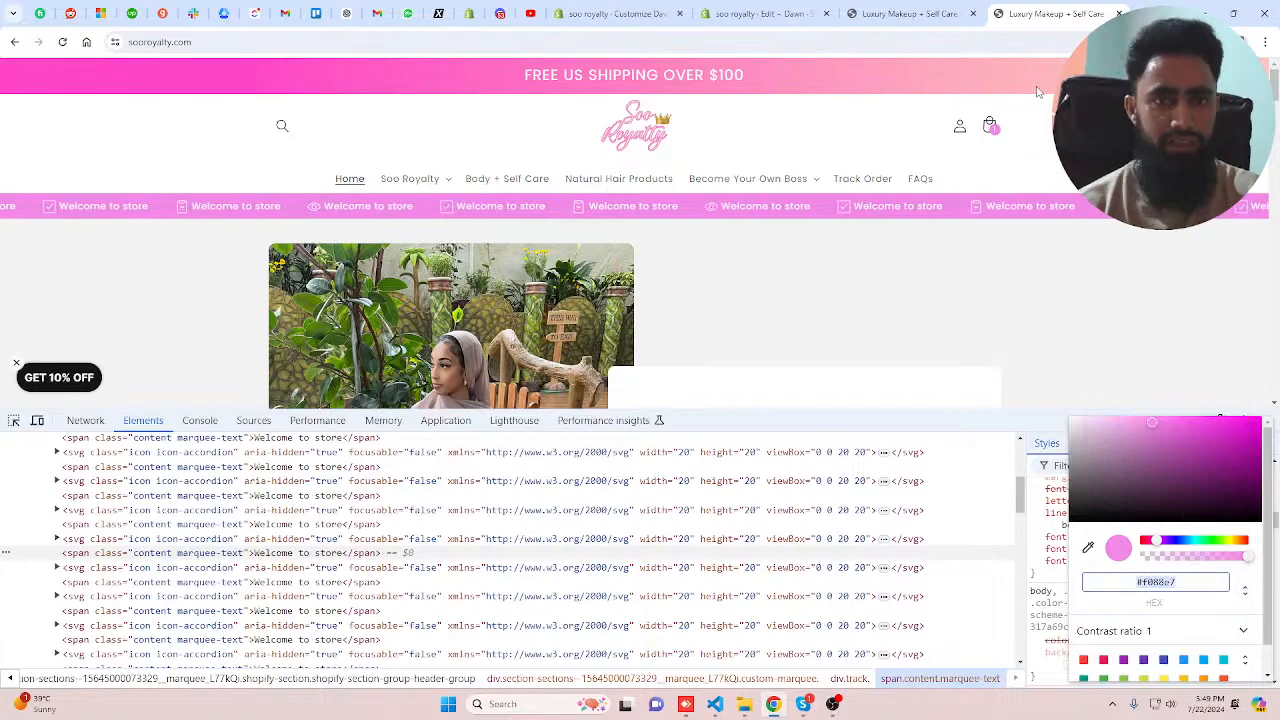
- Return to the theme editor and set the Marquee Text section's background color to #f088e7
left_click(728, 8)
left_click(615, 13)
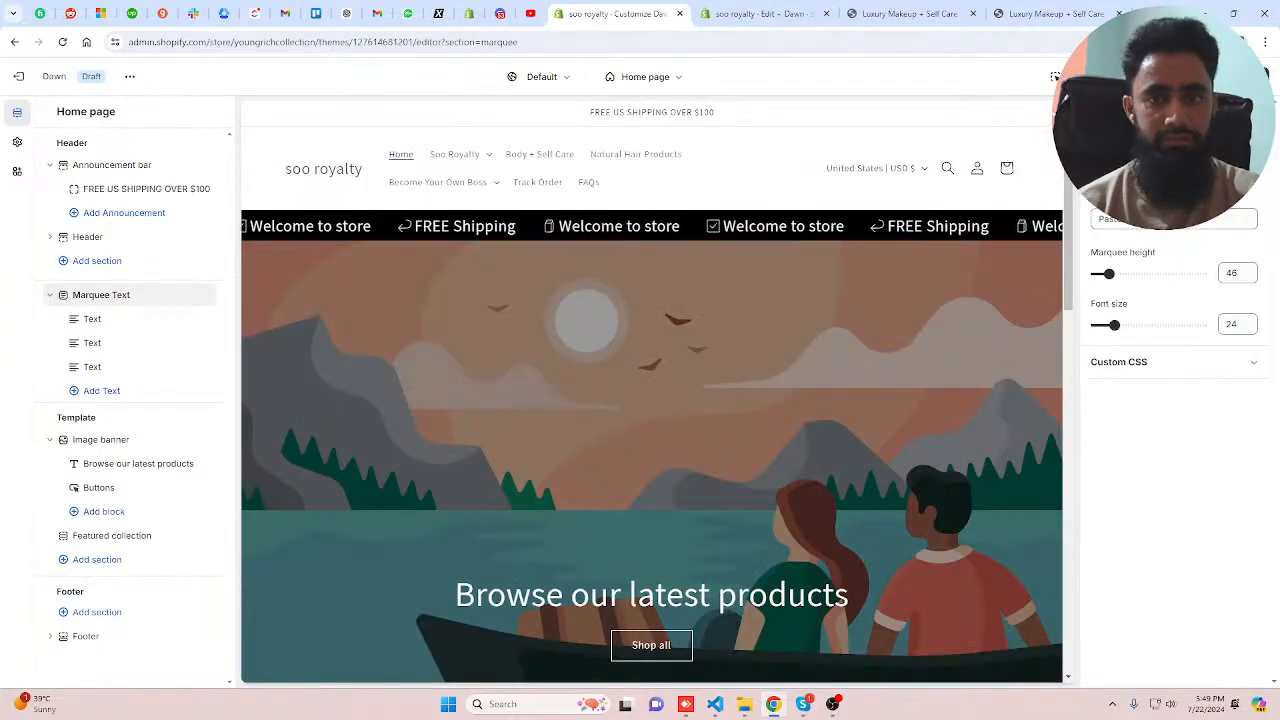
left_click(1105, 134)
left_click_drag(1168, 277, 1142, 277)
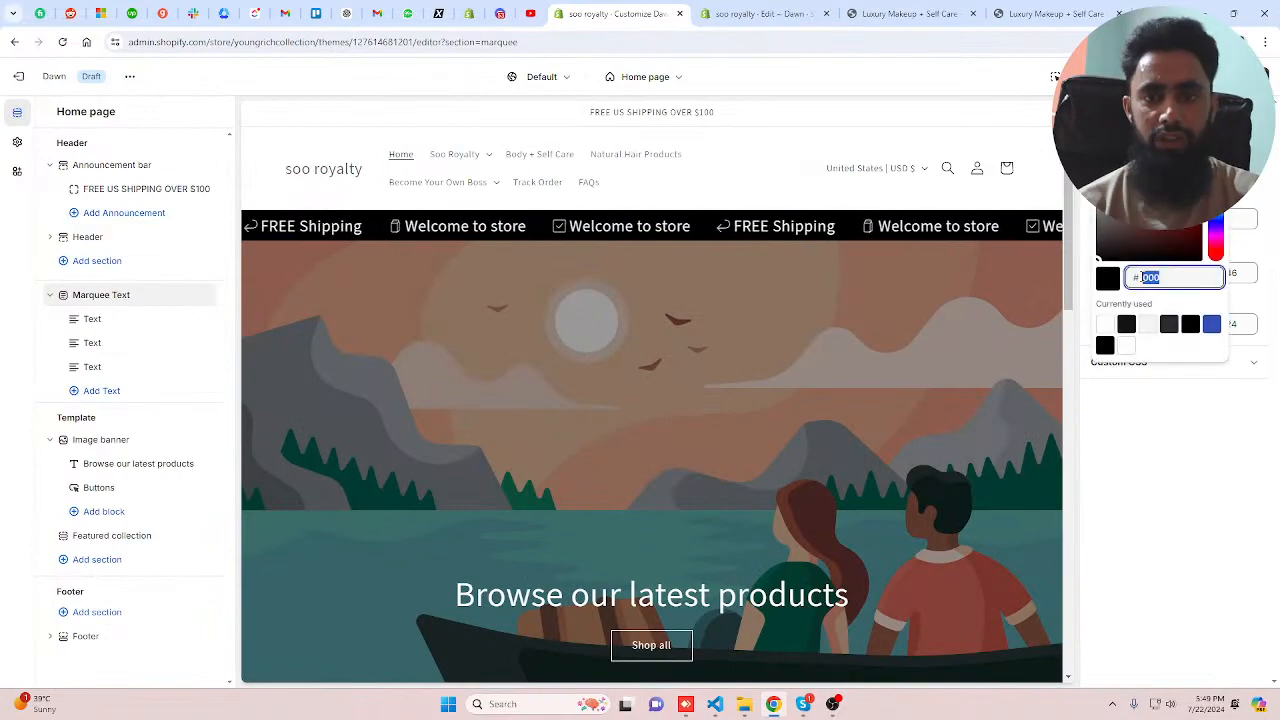
key("ctrl+v")
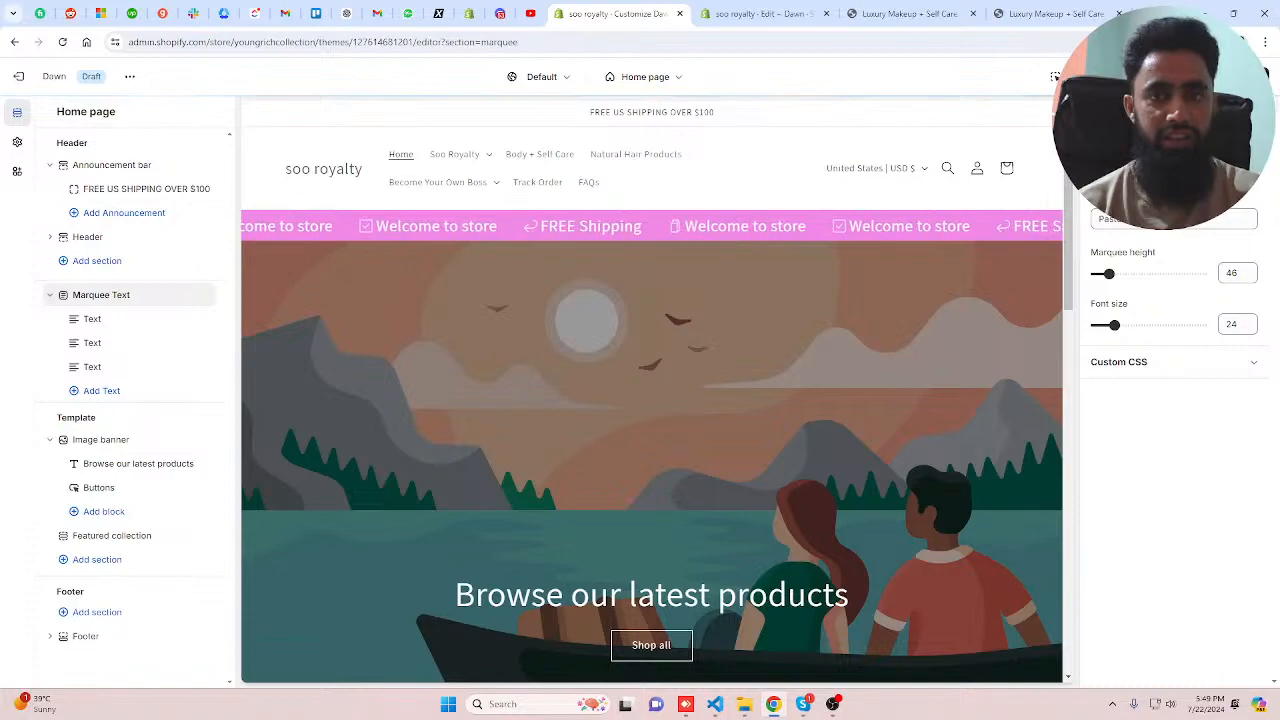
- Compare the marquee with the live store's, then set its font size to 14 and its height to 34
left_click(910, 13)
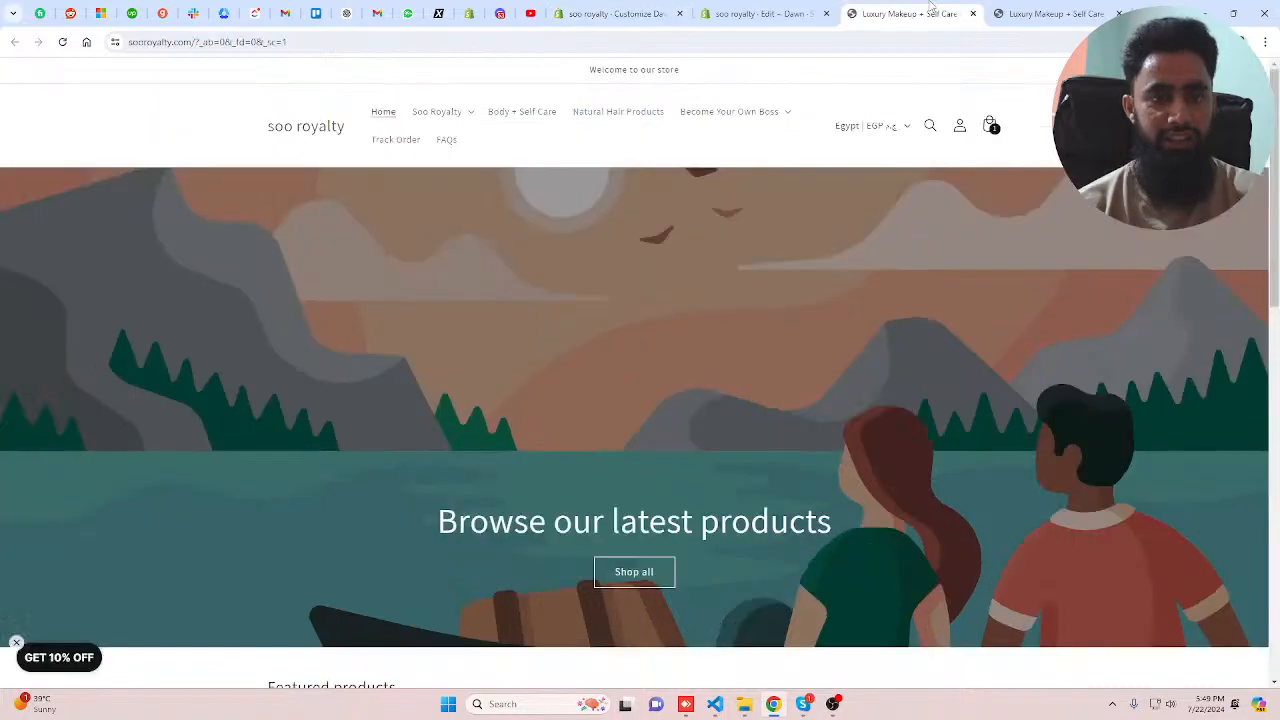
left_click(1027, 8)
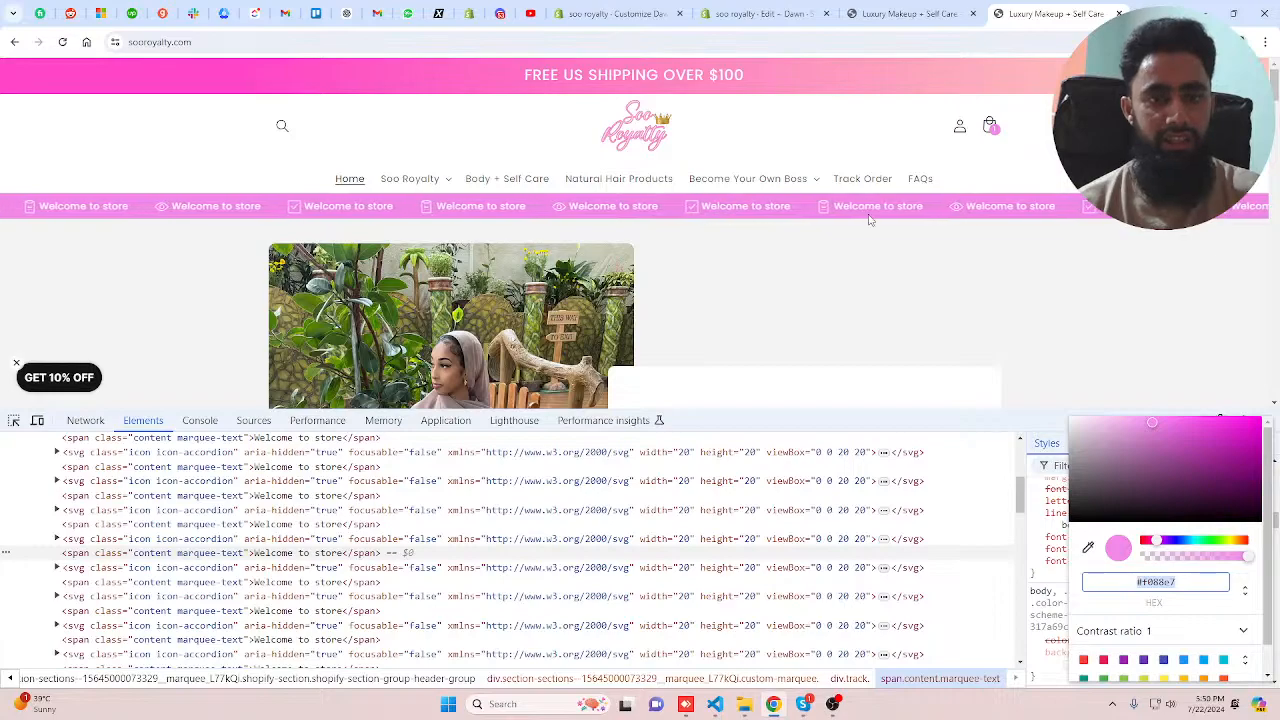
left_click(651, 8)
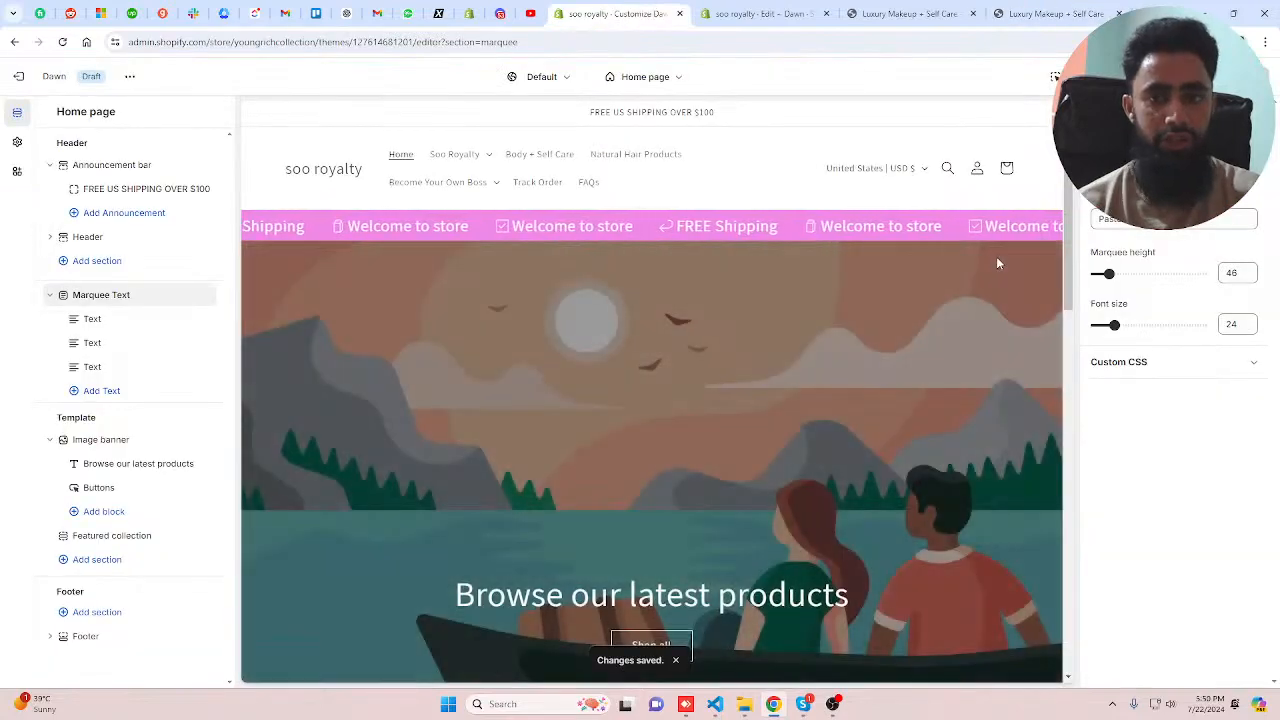
left_click_drag(1114, 325, 1102, 325)
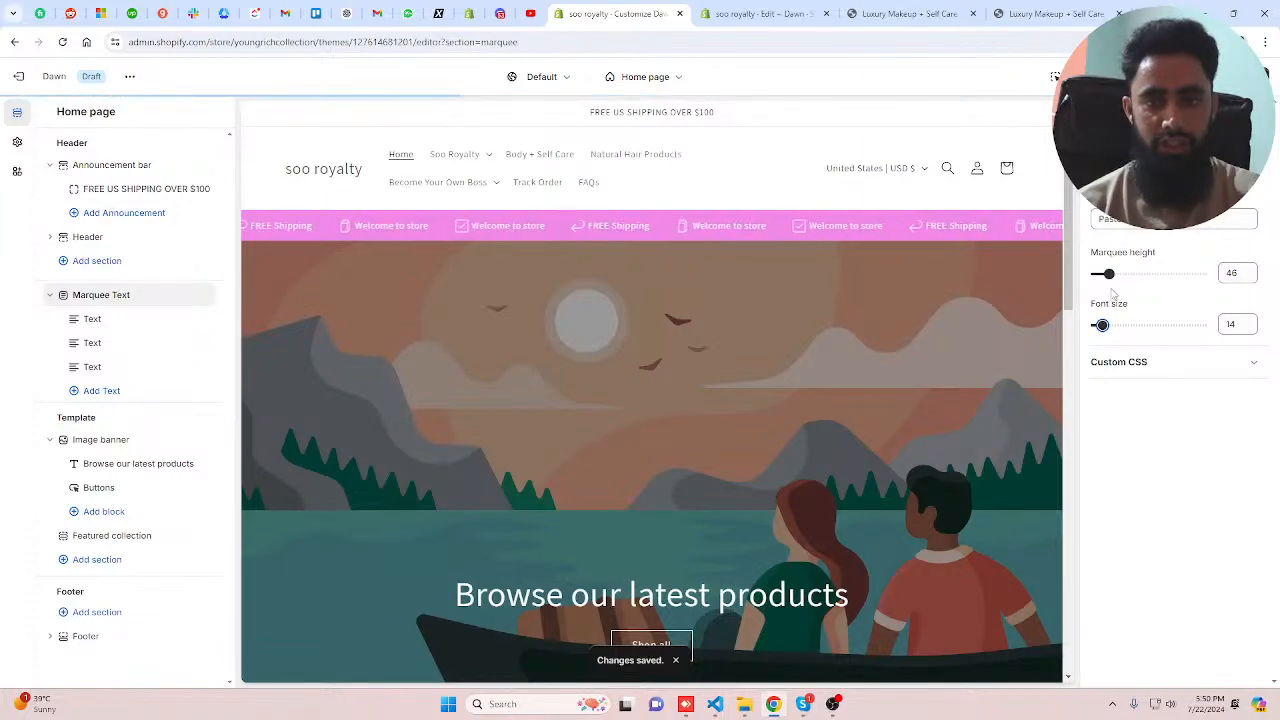
left_click_drag(1108, 273, 1101, 273)
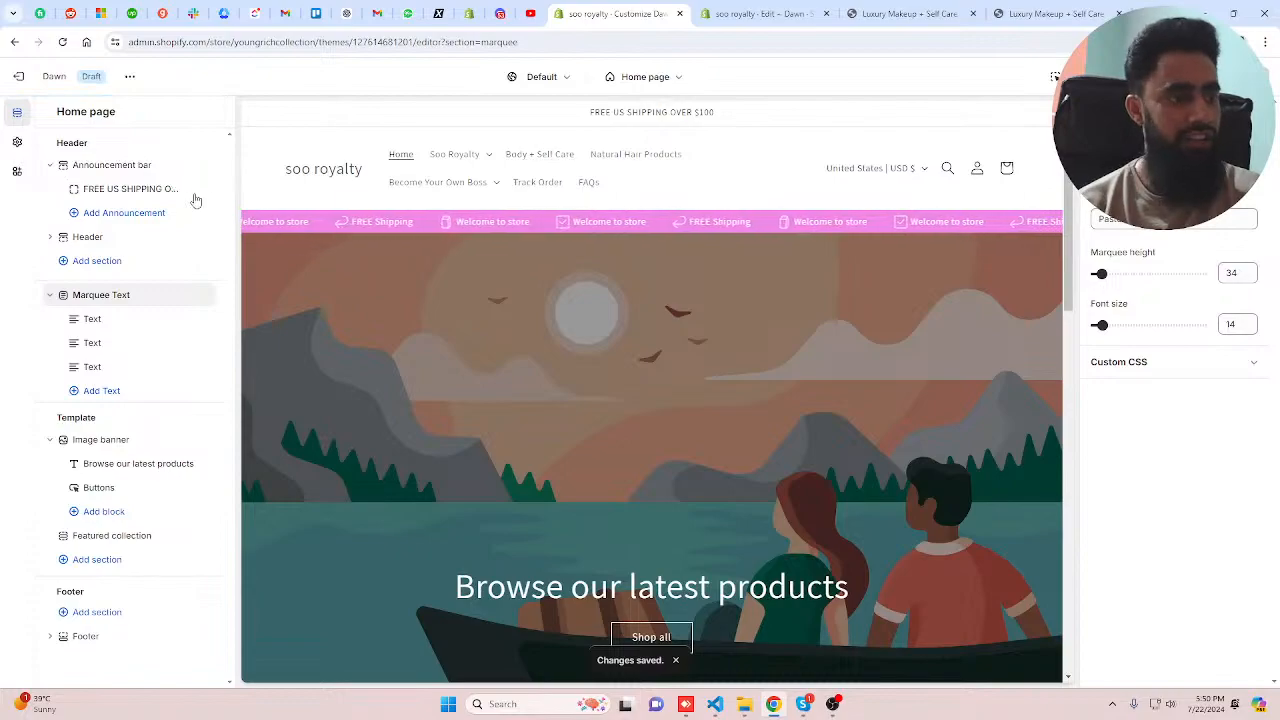
- Center the header logo above the menu and disable the header's country/region and language selectors
left_click(100, 237)
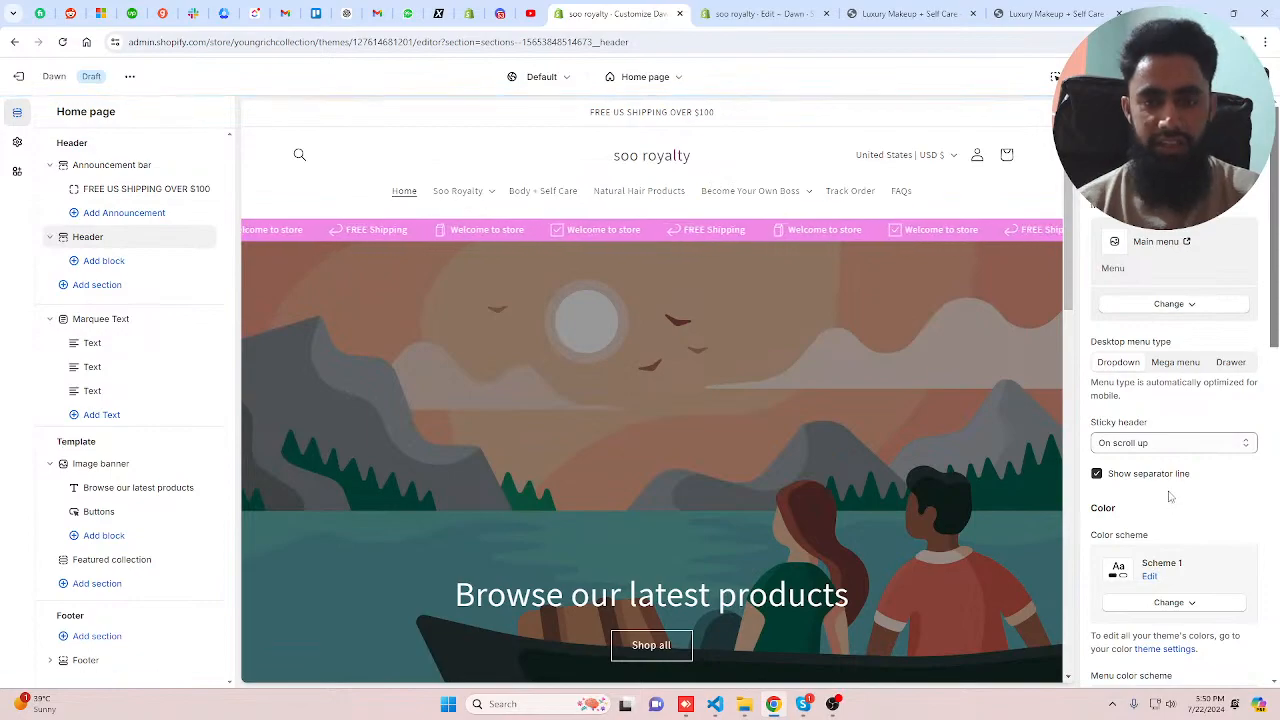
scroll(1170, 497, "down", 5)
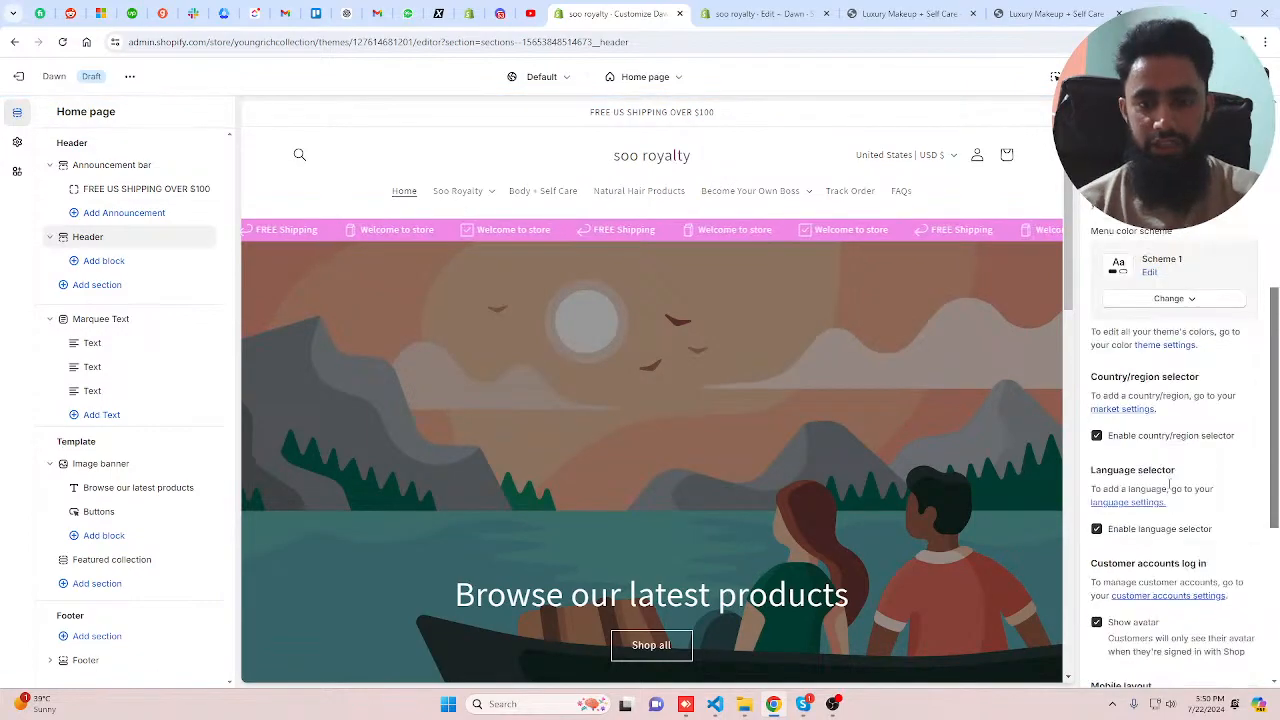
left_click(1096, 435)
left_click(1096, 528)
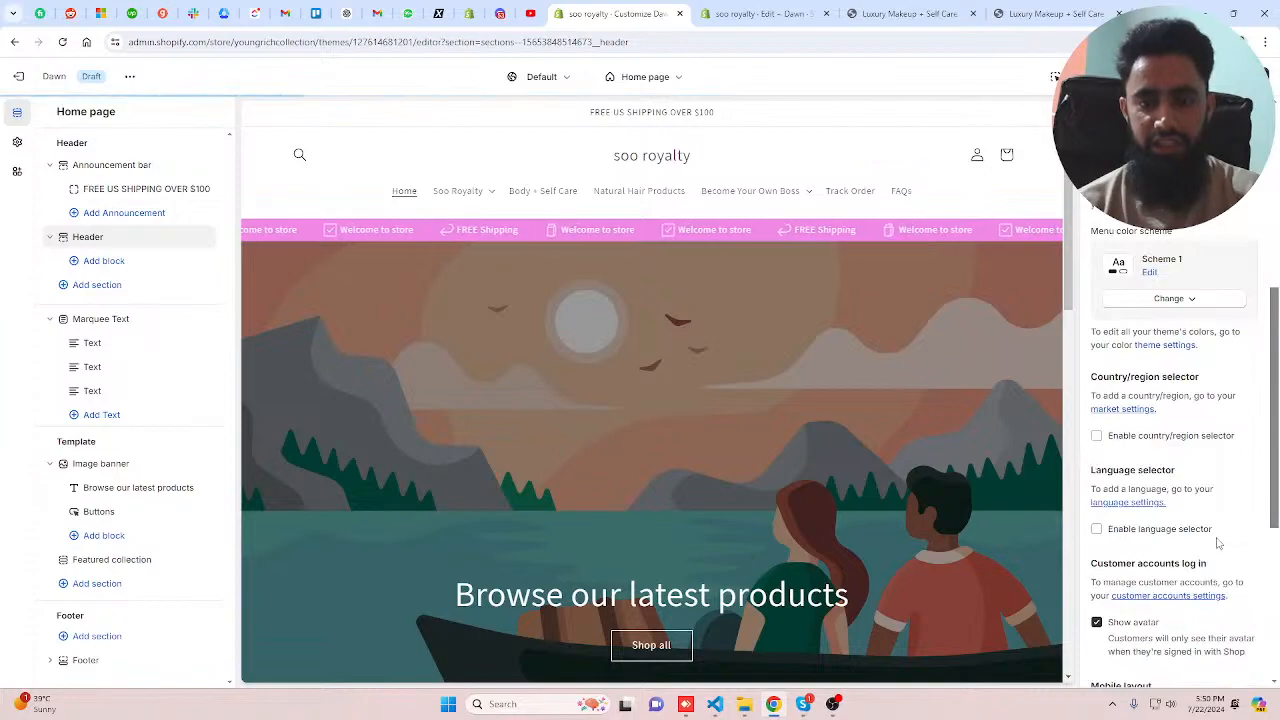
scroll(1218, 542, "down", 4)
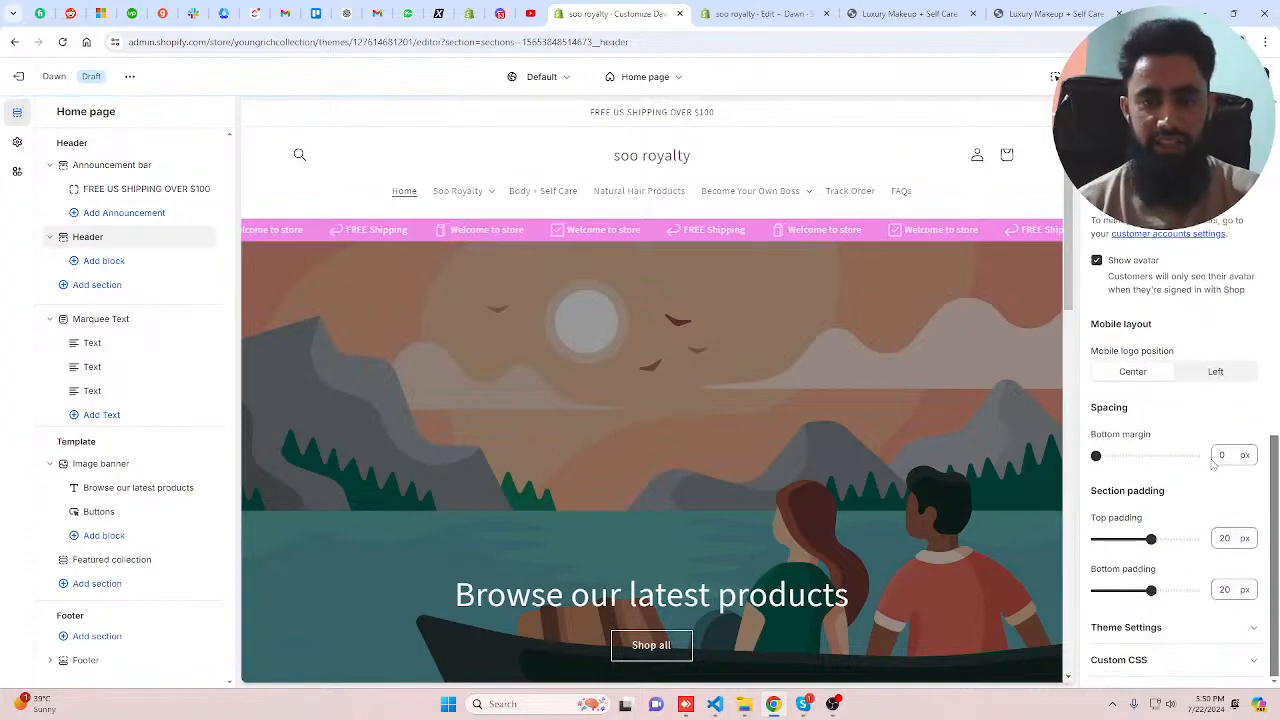
- Set the existing "logos" PNG as the theme logo with a desktop width of 160 px and save
left_click(17, 142)
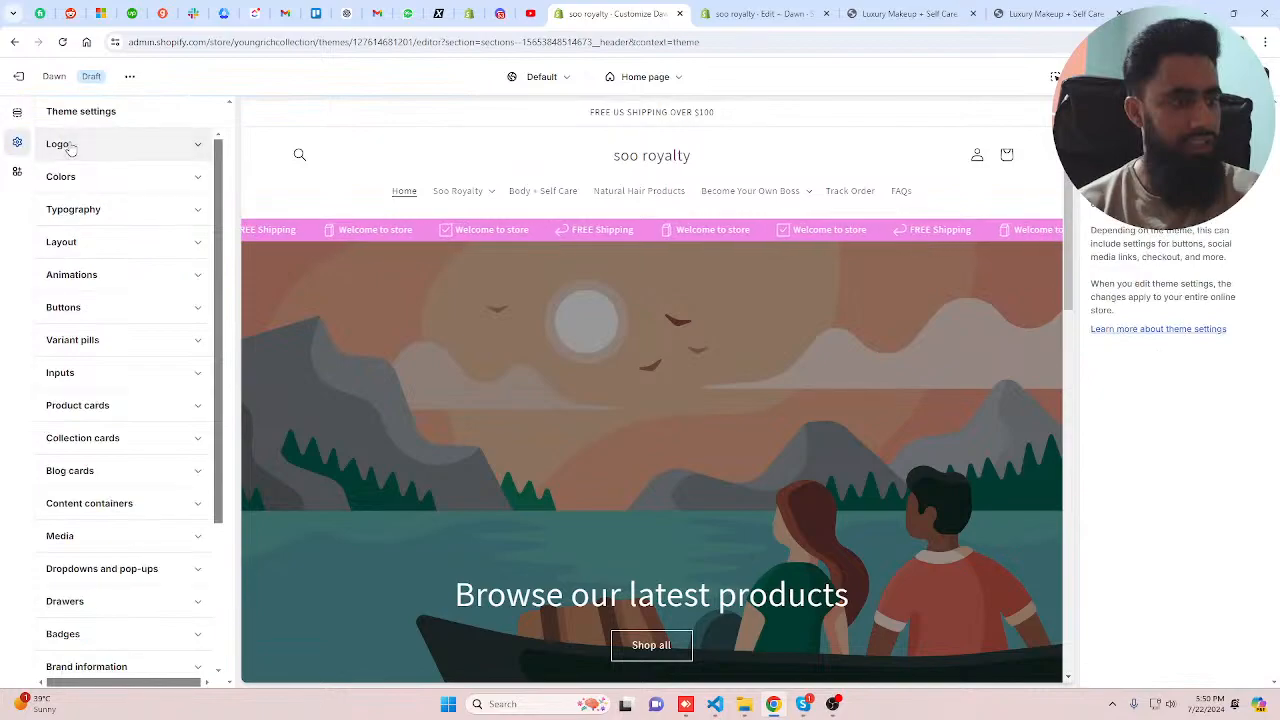
left_click(70, 145)
left_click(124, 205)
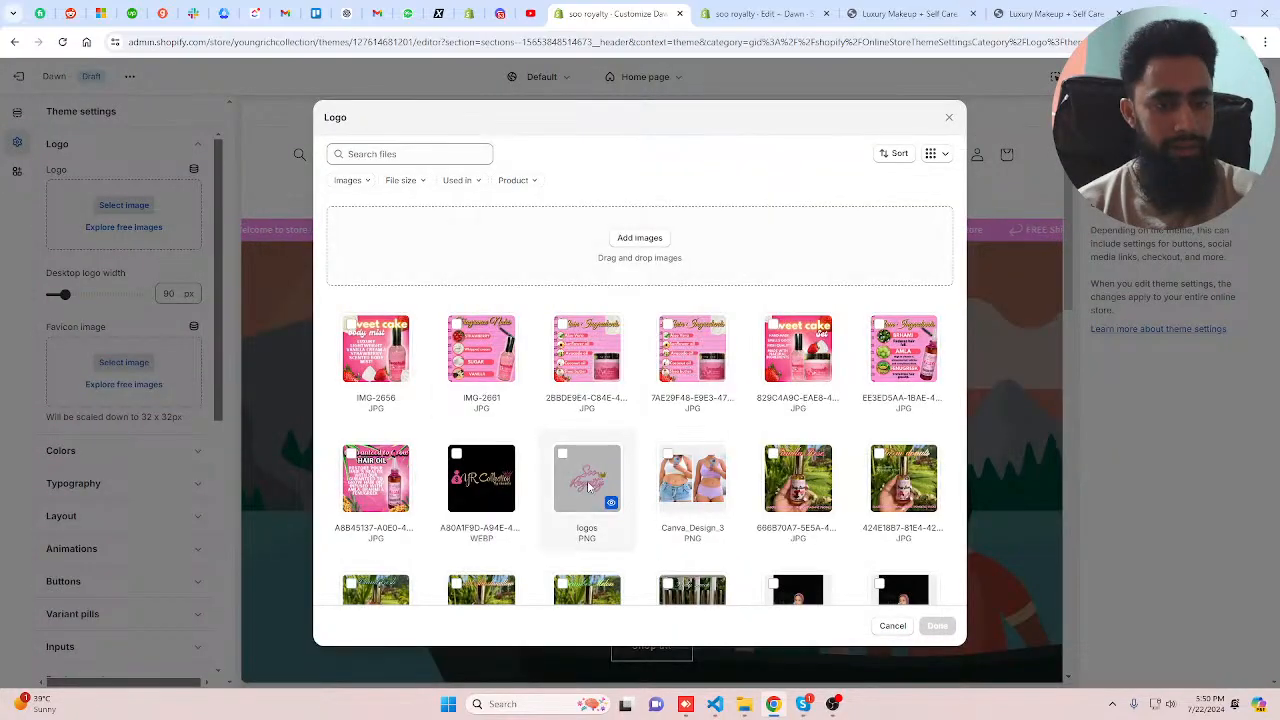
left_click(588, 485)
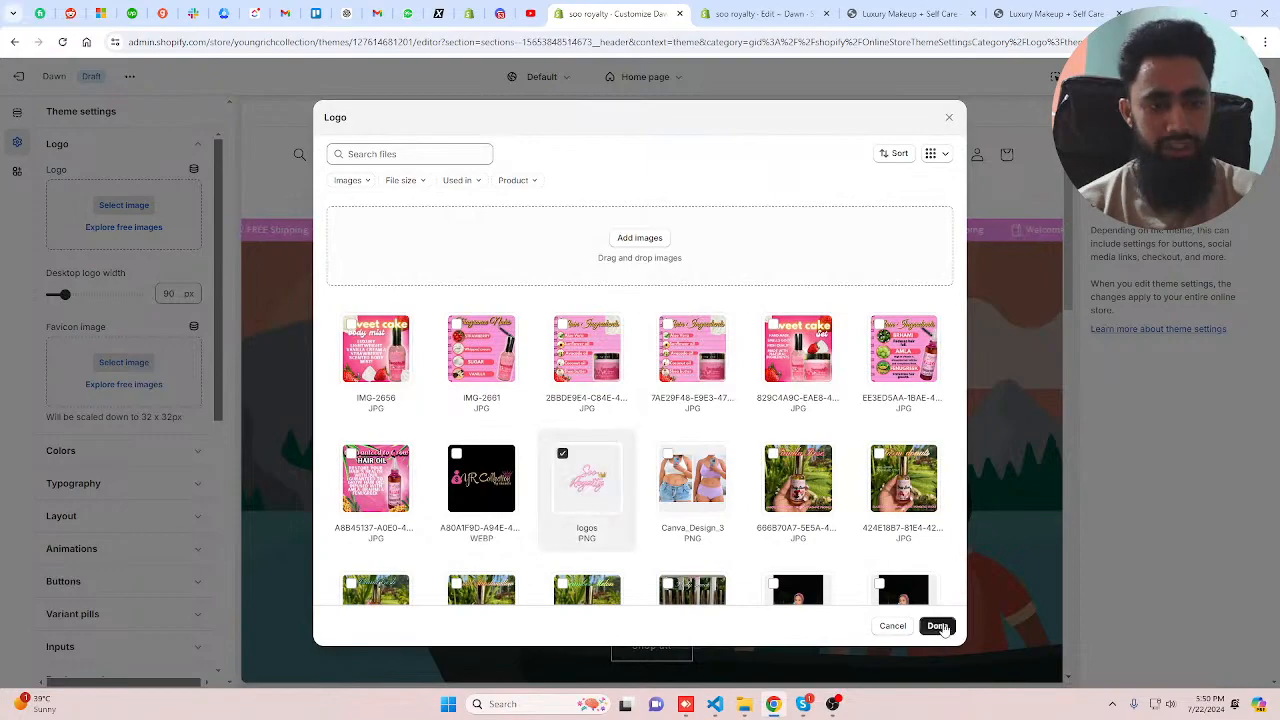
left_click(938, 626)
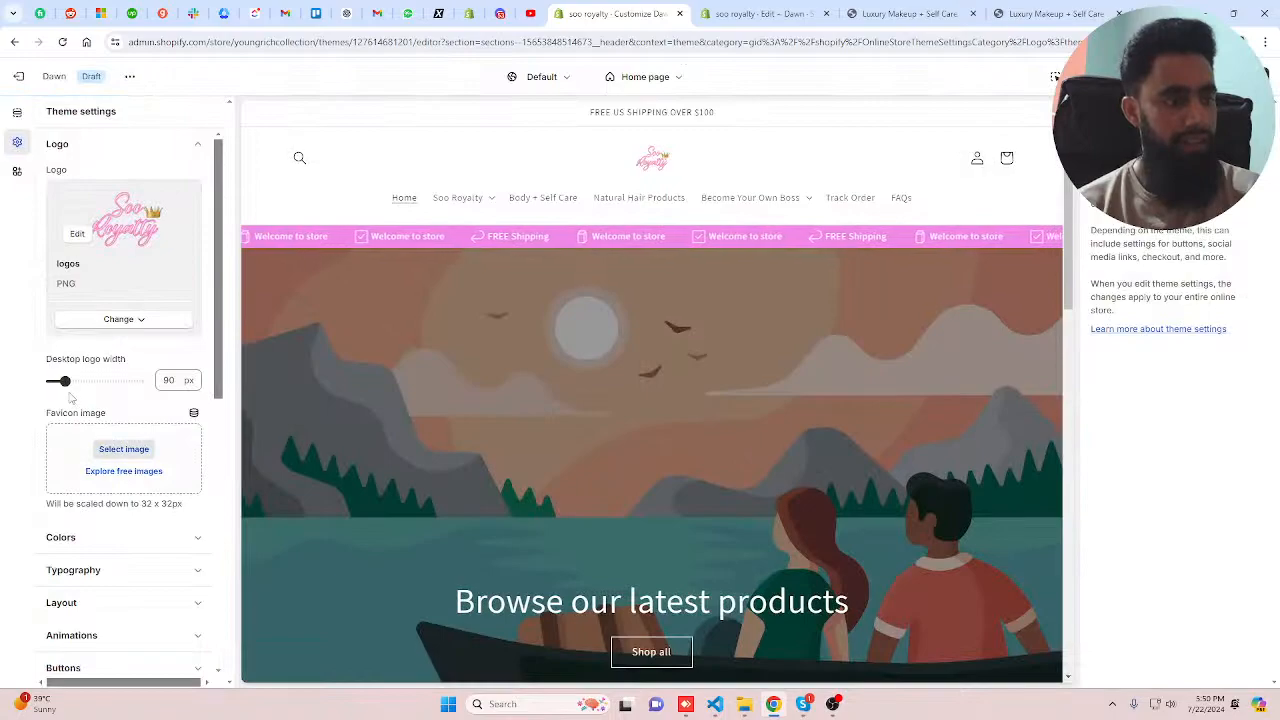
left_click_drag(65, 381, 90, 381)
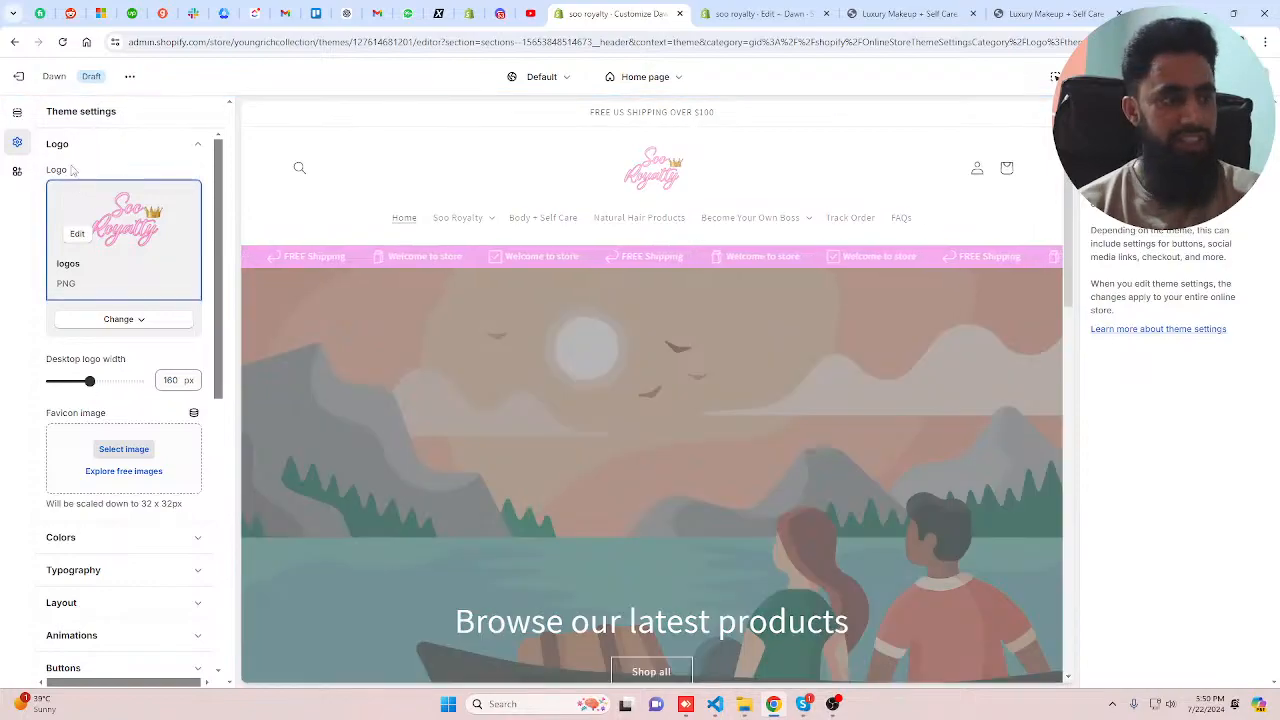
left_click(17, 114)
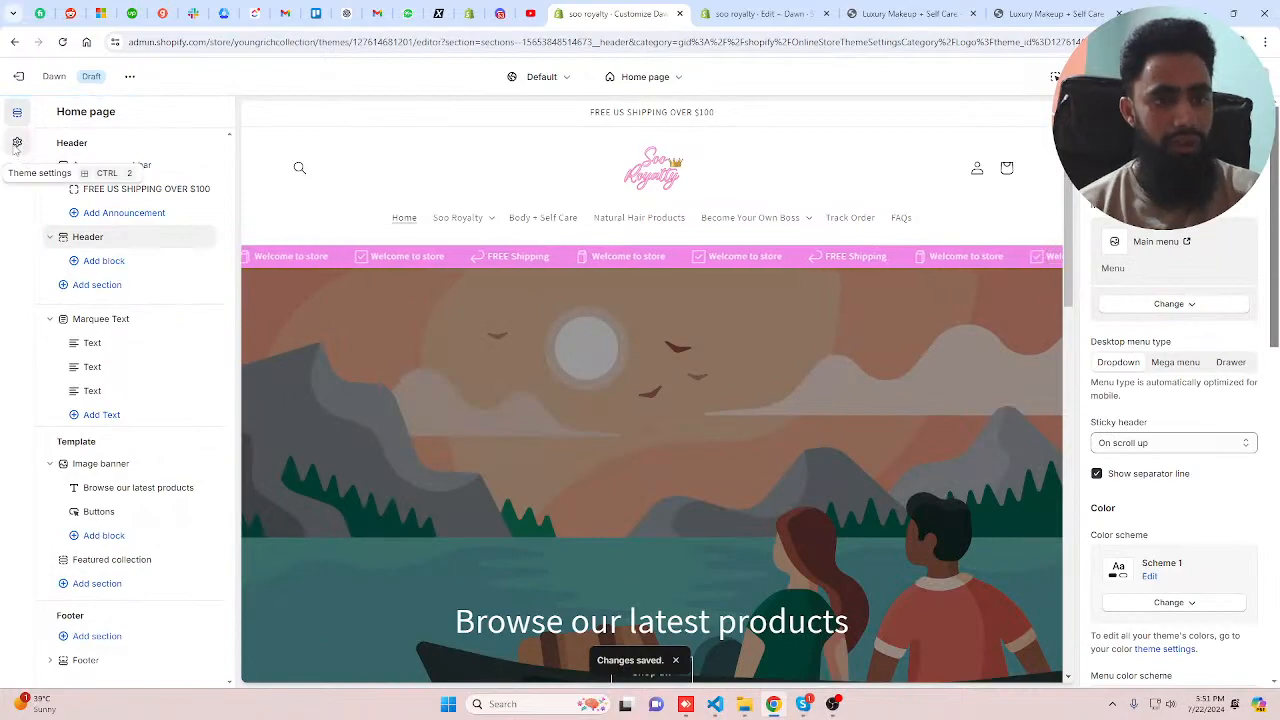
- Change the theme's heading font to Roboto in the typography settings
left_click(17, 143)
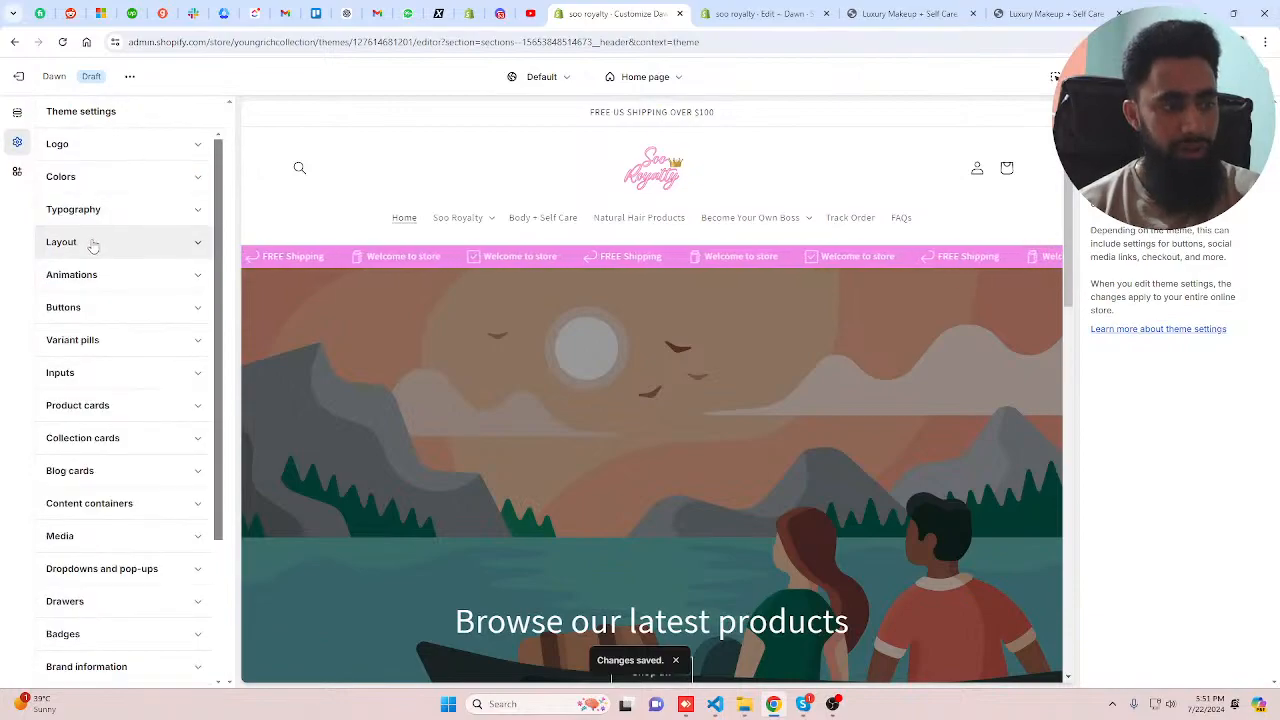
left_click(80, 210)
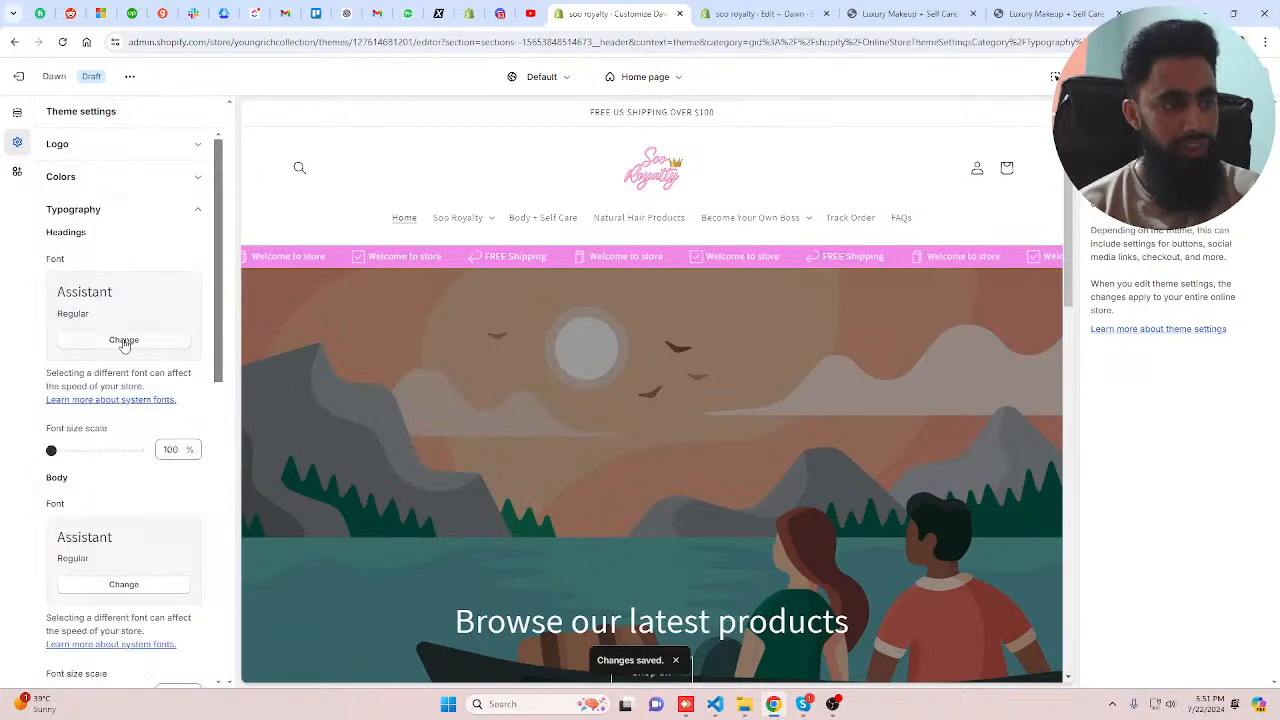
left_click(124, 341)
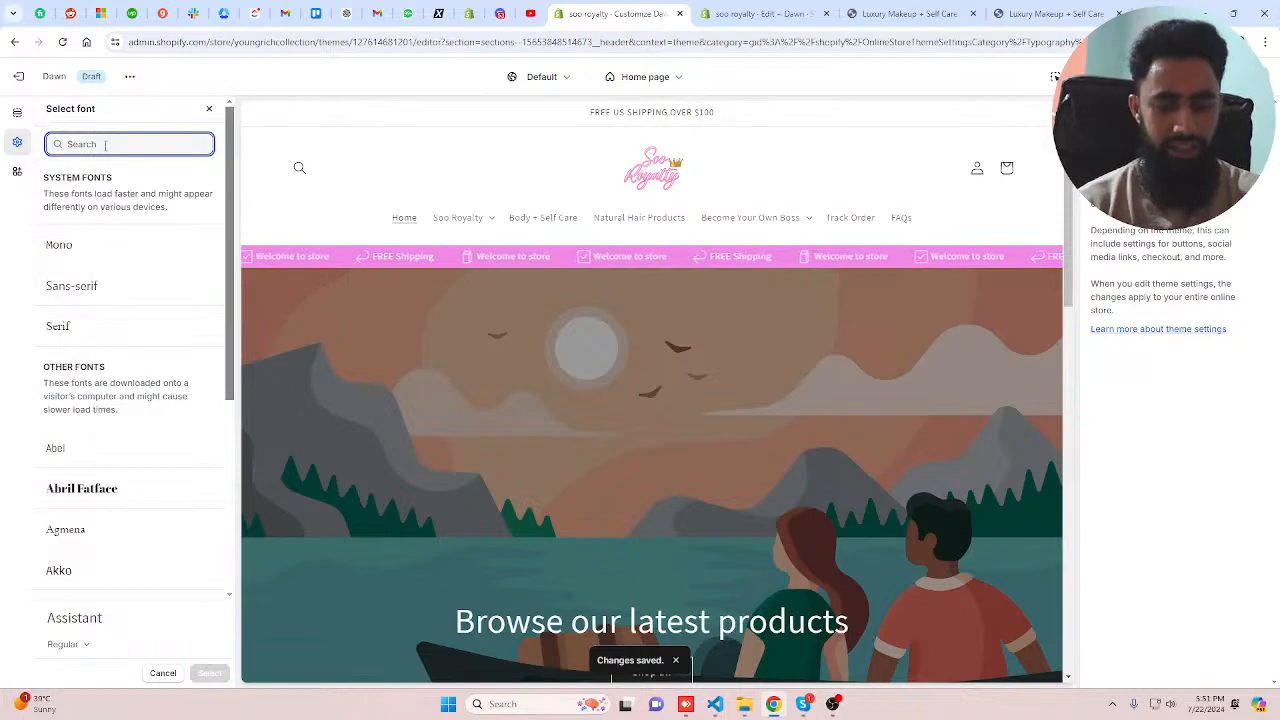
type("robo")
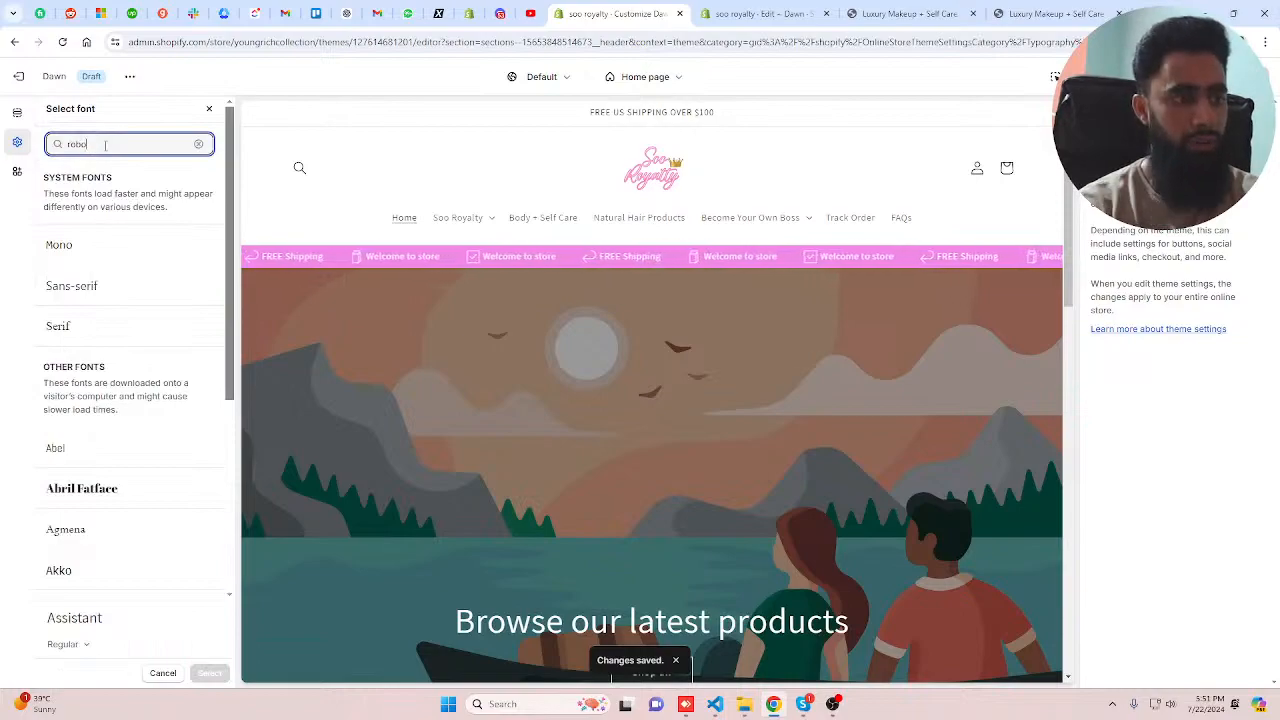
type("to")
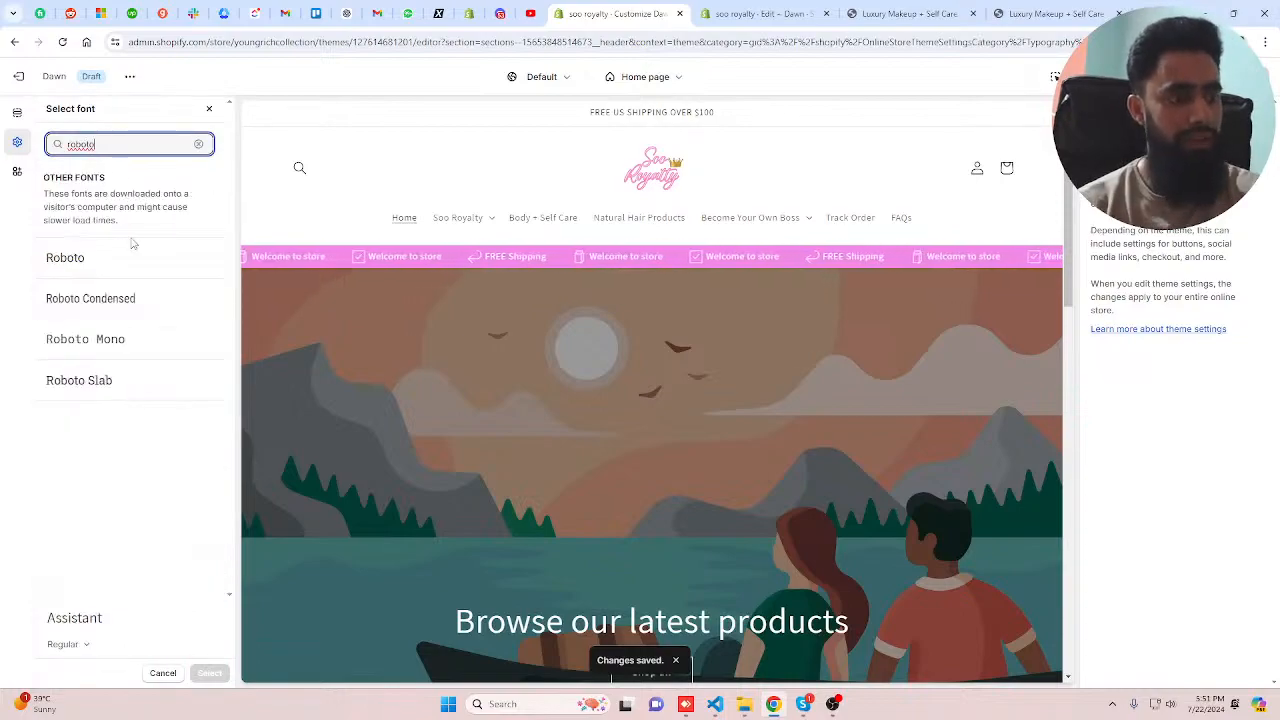
left_click(126, 259)
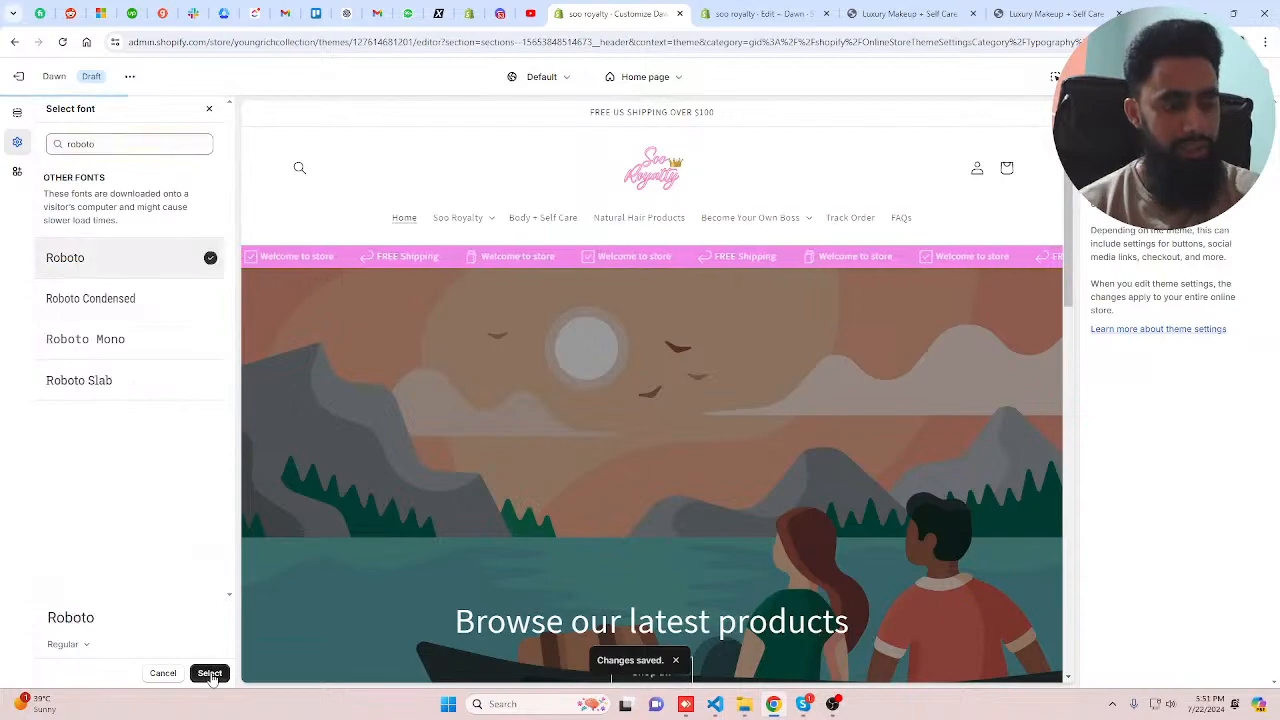
left_click(210, 674)
- Change the theme's body font to Roboto in the typography settings
left_click(125, 584)
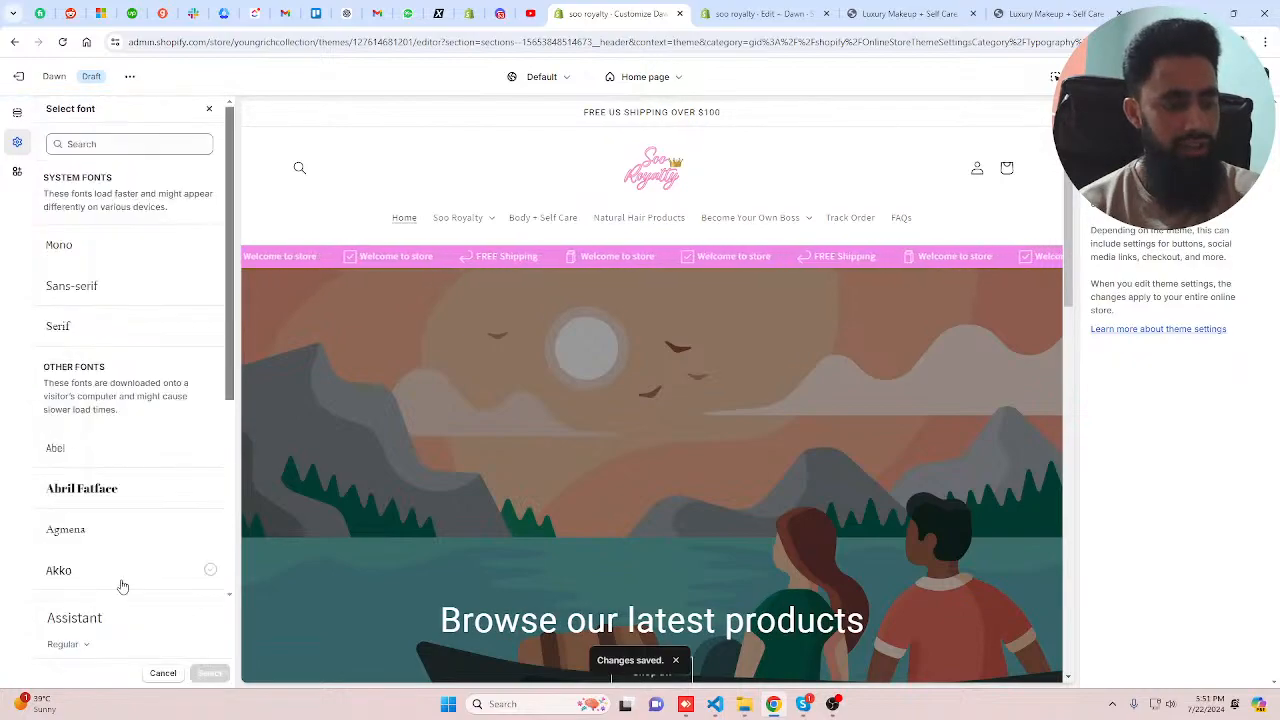
left_click(122, 143)
type("ro")
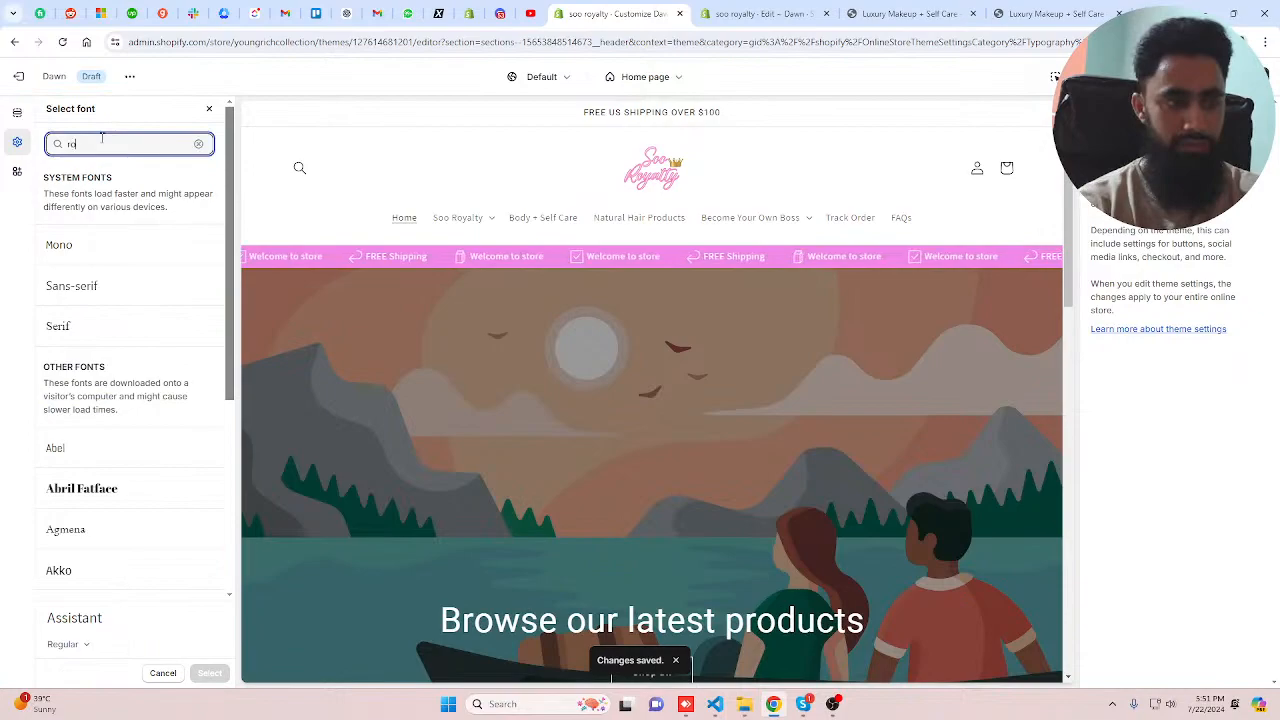
type("boto")
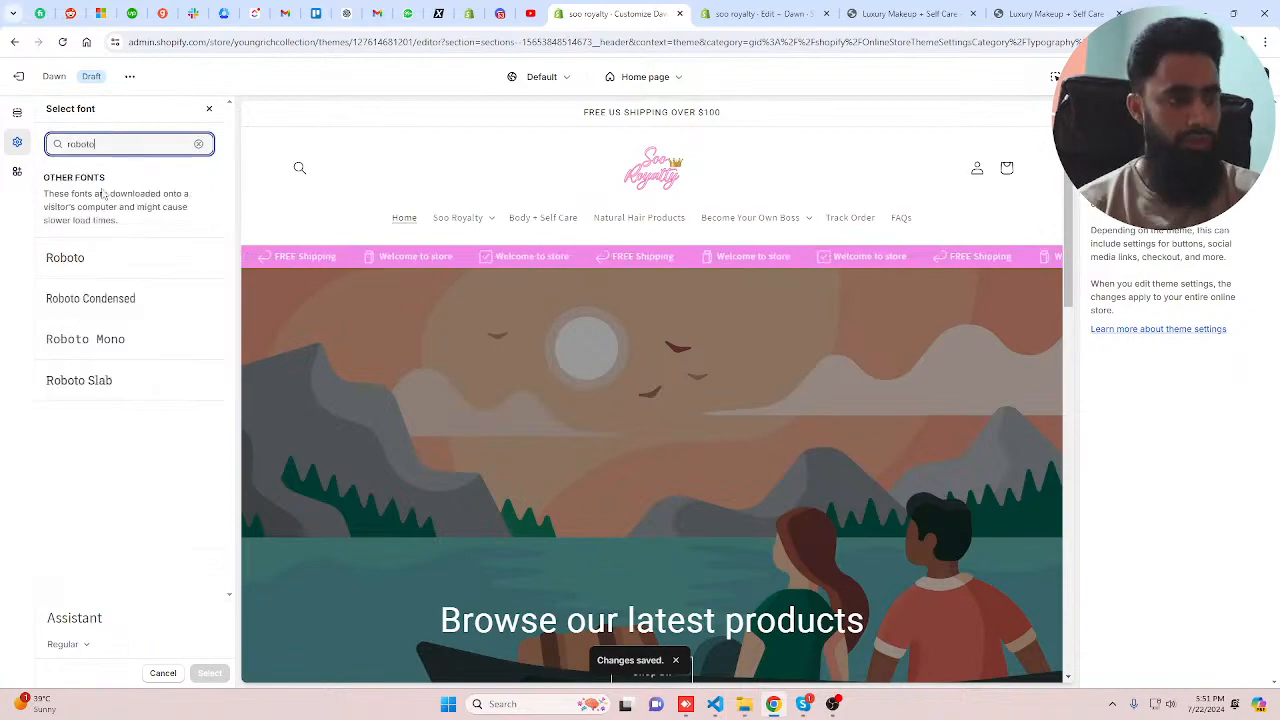
left_click(111, 261)
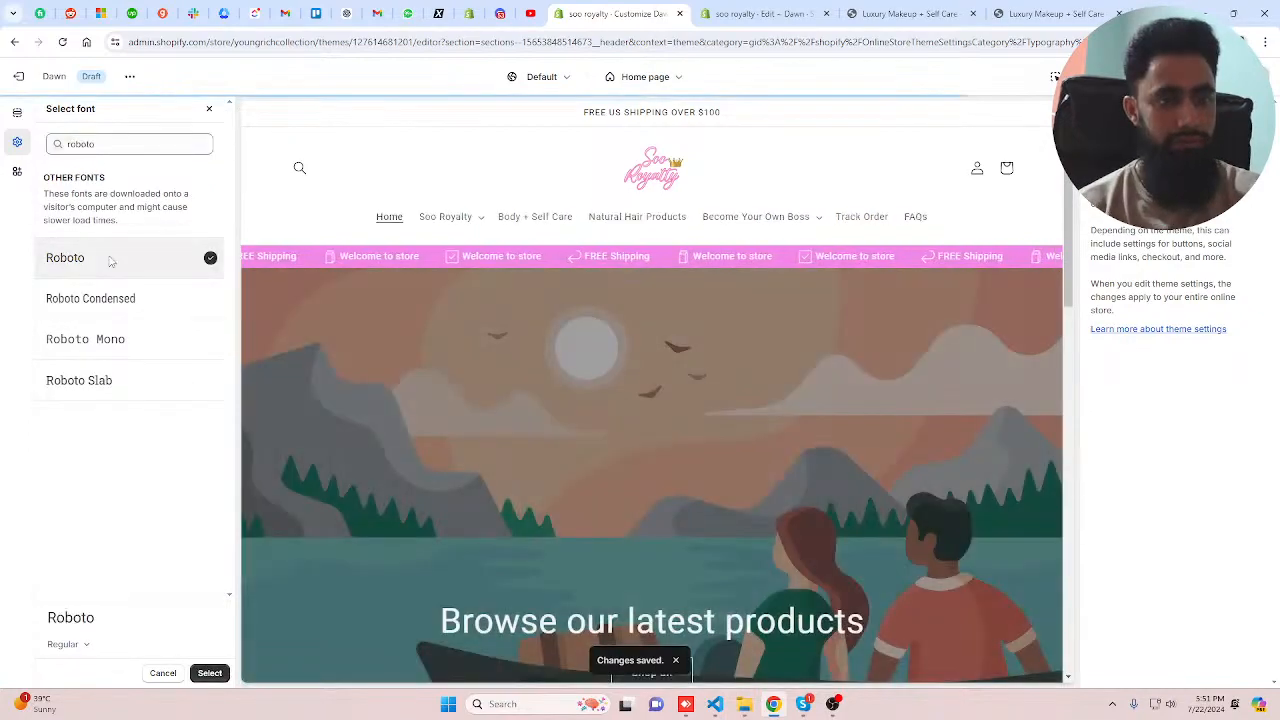
left_click(209, 672)
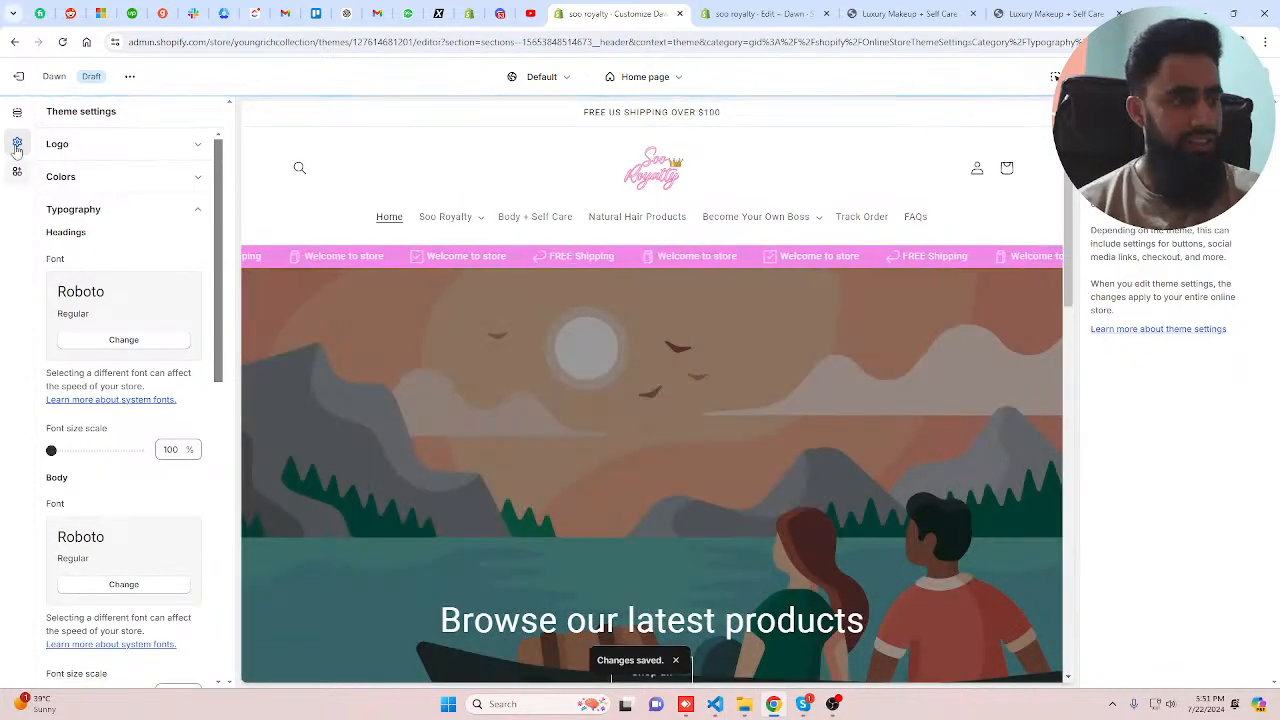
- Remove the Featured collection section from the home page template and review the reference store's opening section below the marquee
left_click(17, 112)
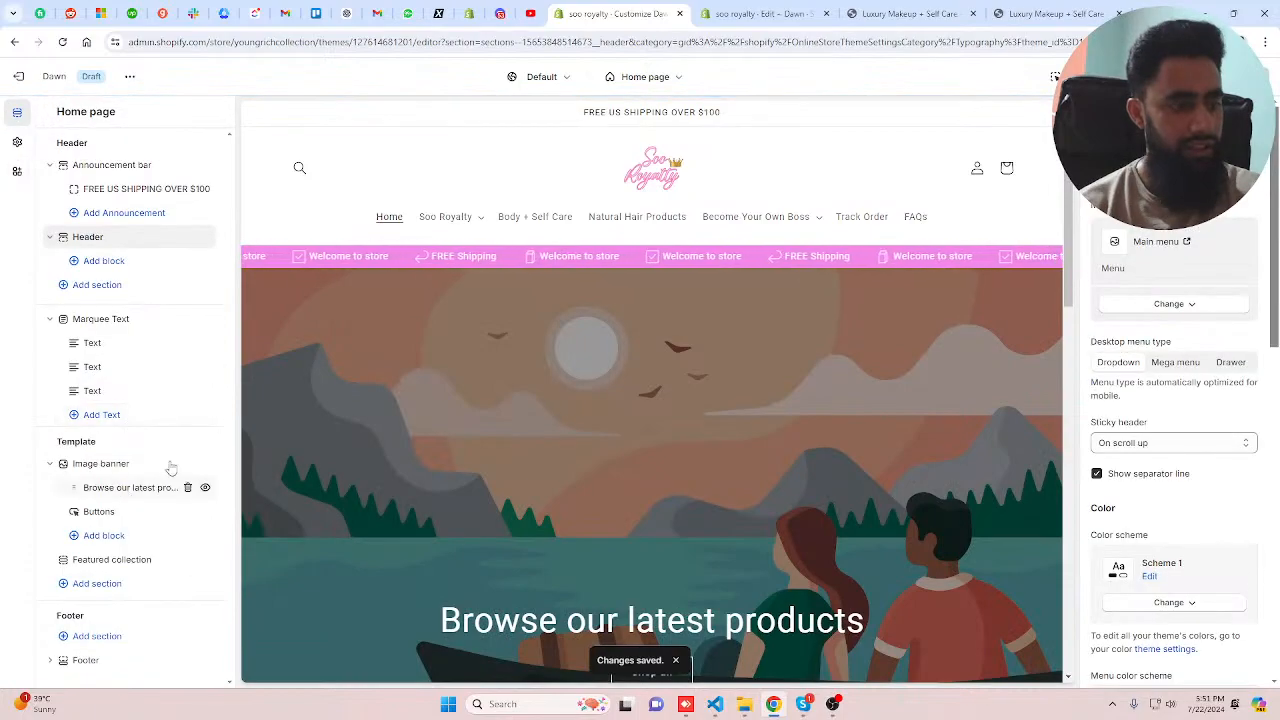
left_click(186, 559)
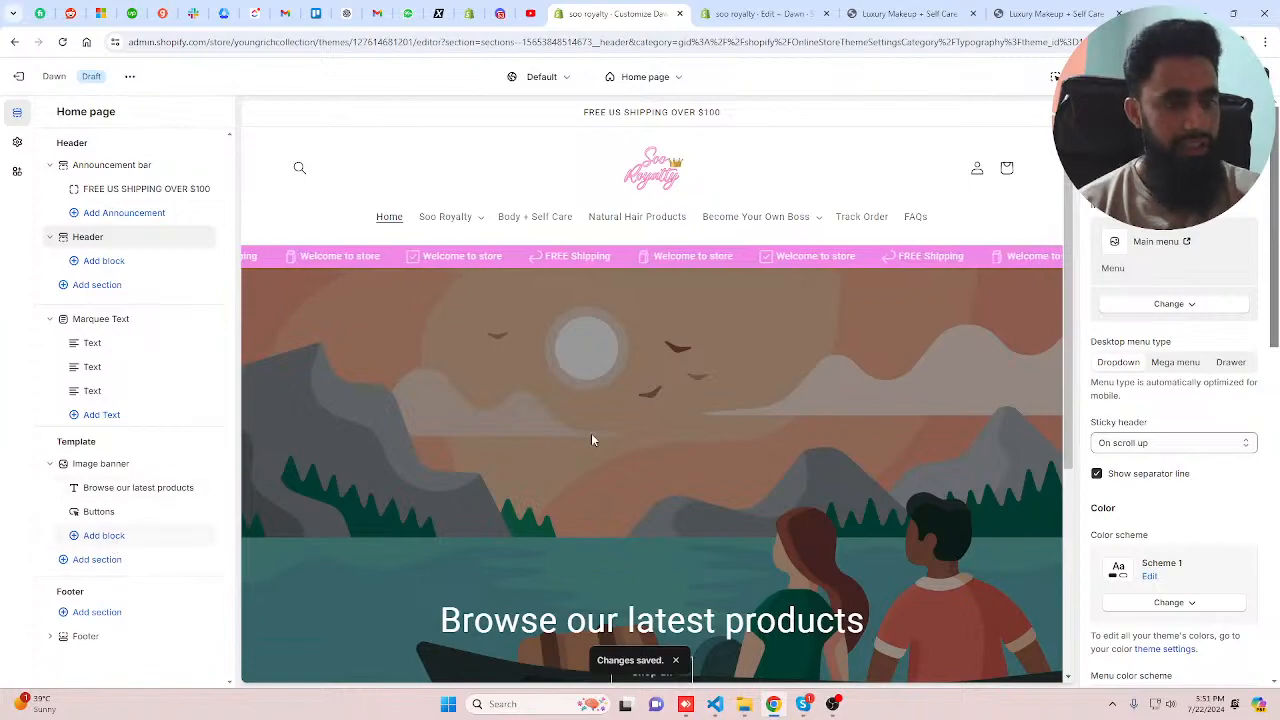
left_click(930, 14)
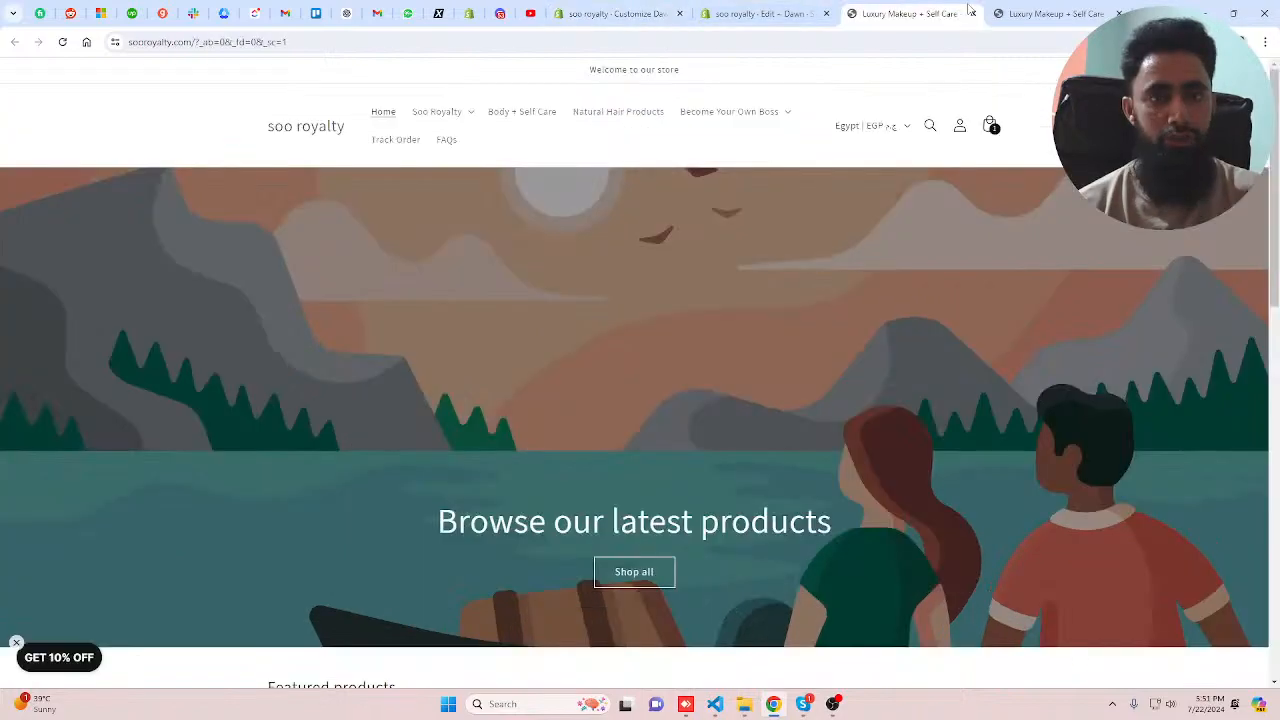
left_click(997, 14)
scroll(640, 296, "down", 5)
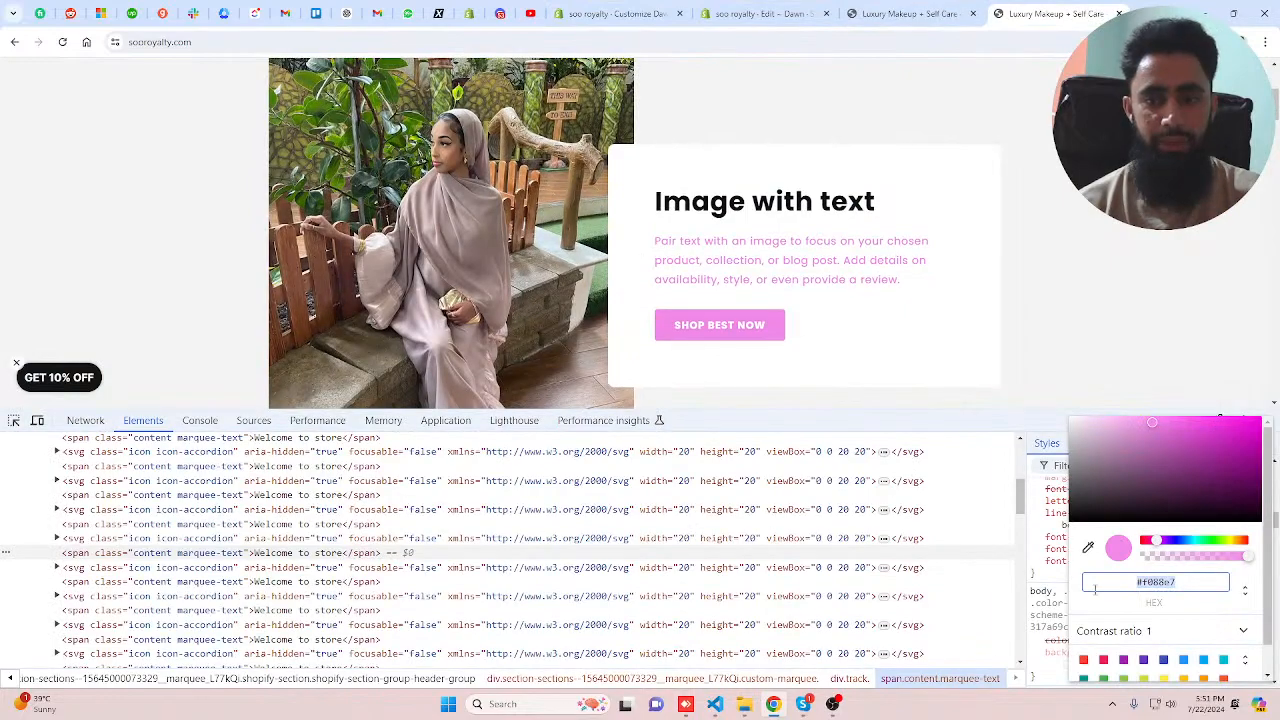
key("F12")
scroll(737, 386, "up", 2)
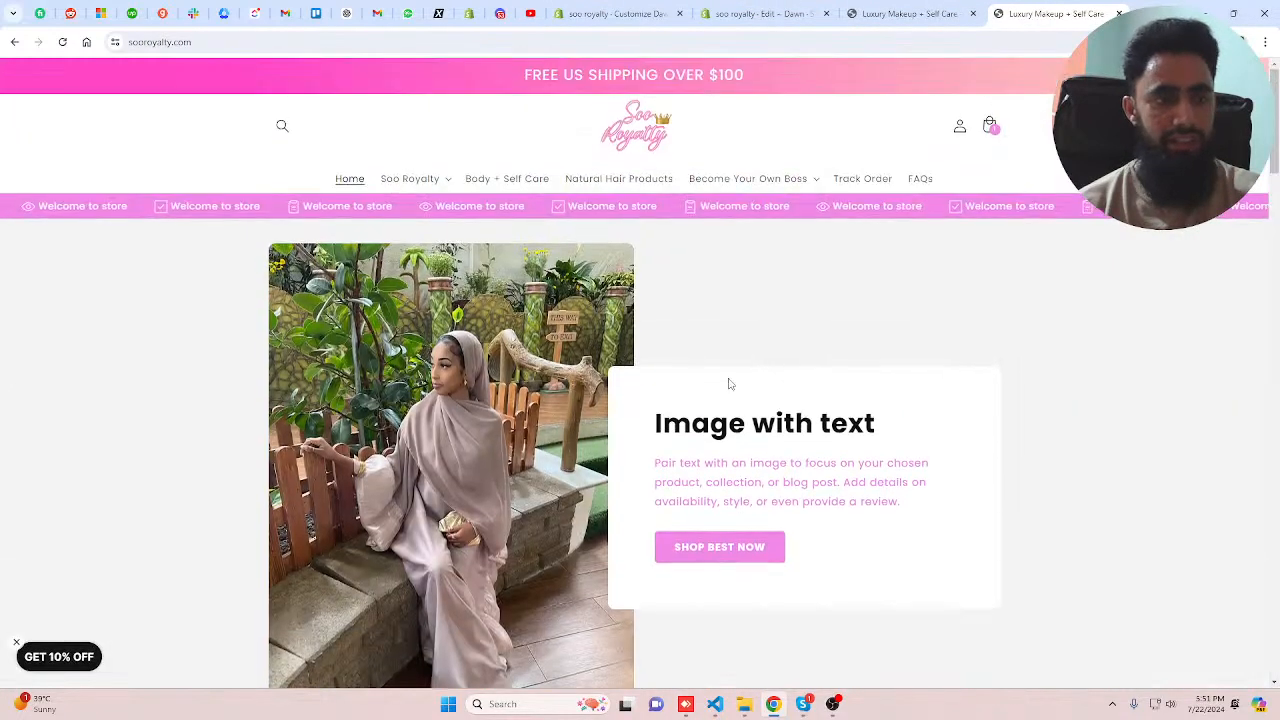
key("F5")
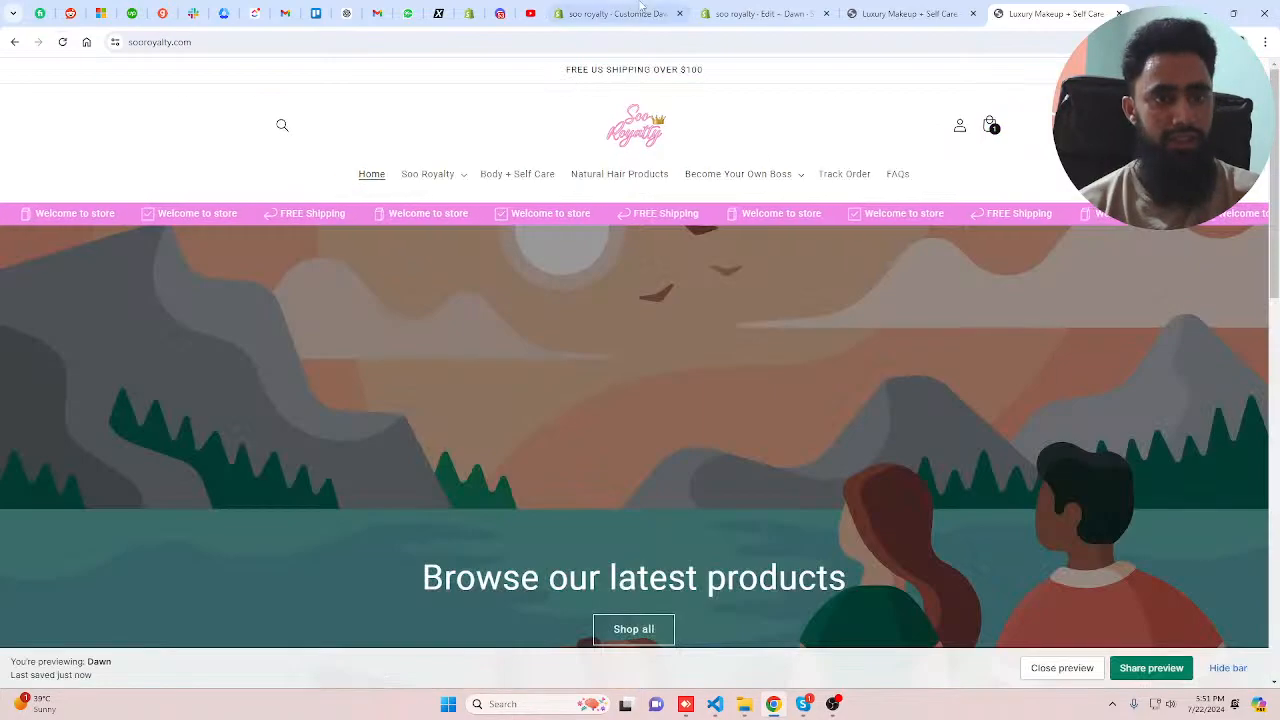
- Open a preview of the library's Dawn theme last saved on Saturday in a new tab and close the Themes page
left_click(632, 13)
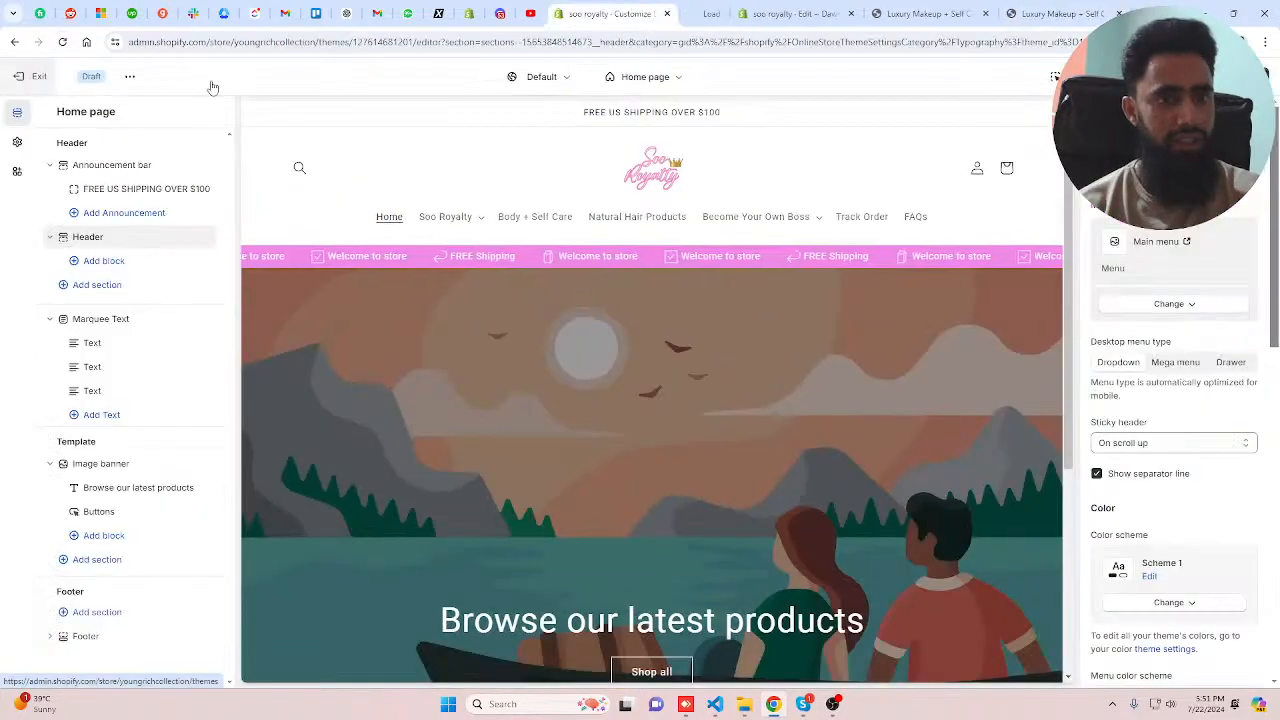
left_click(728, 10)
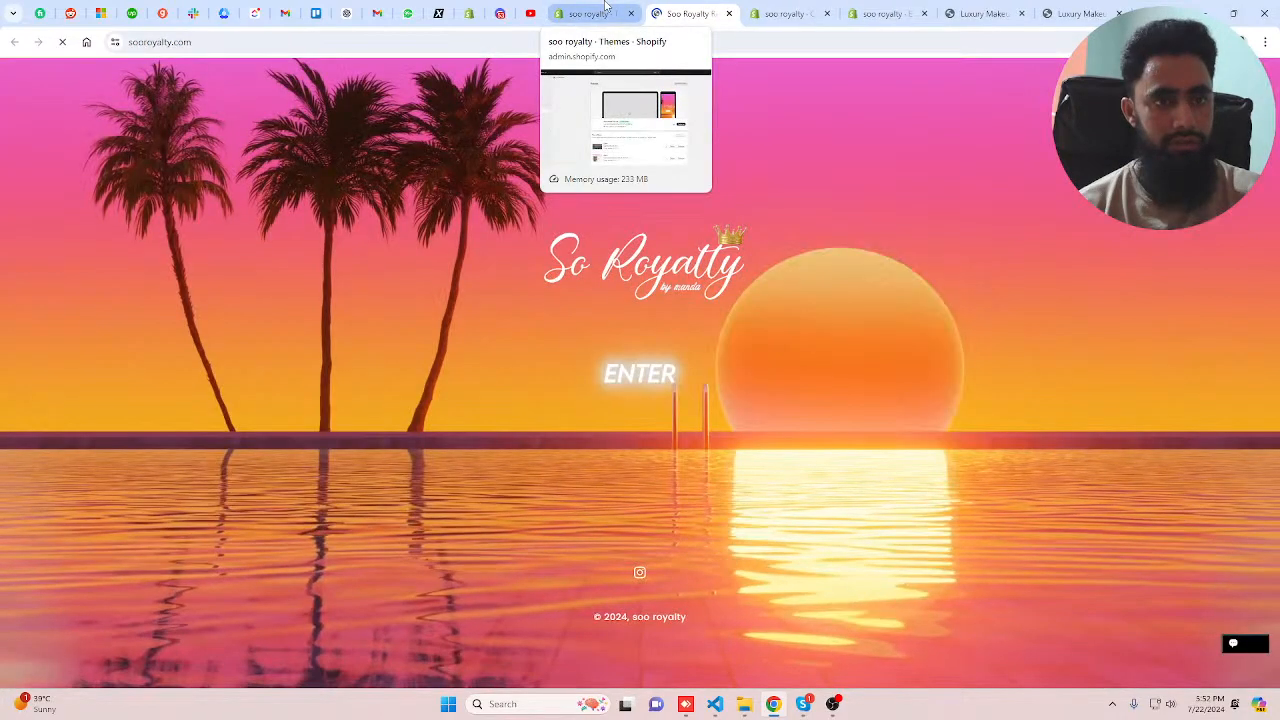
key("ctrl+w")
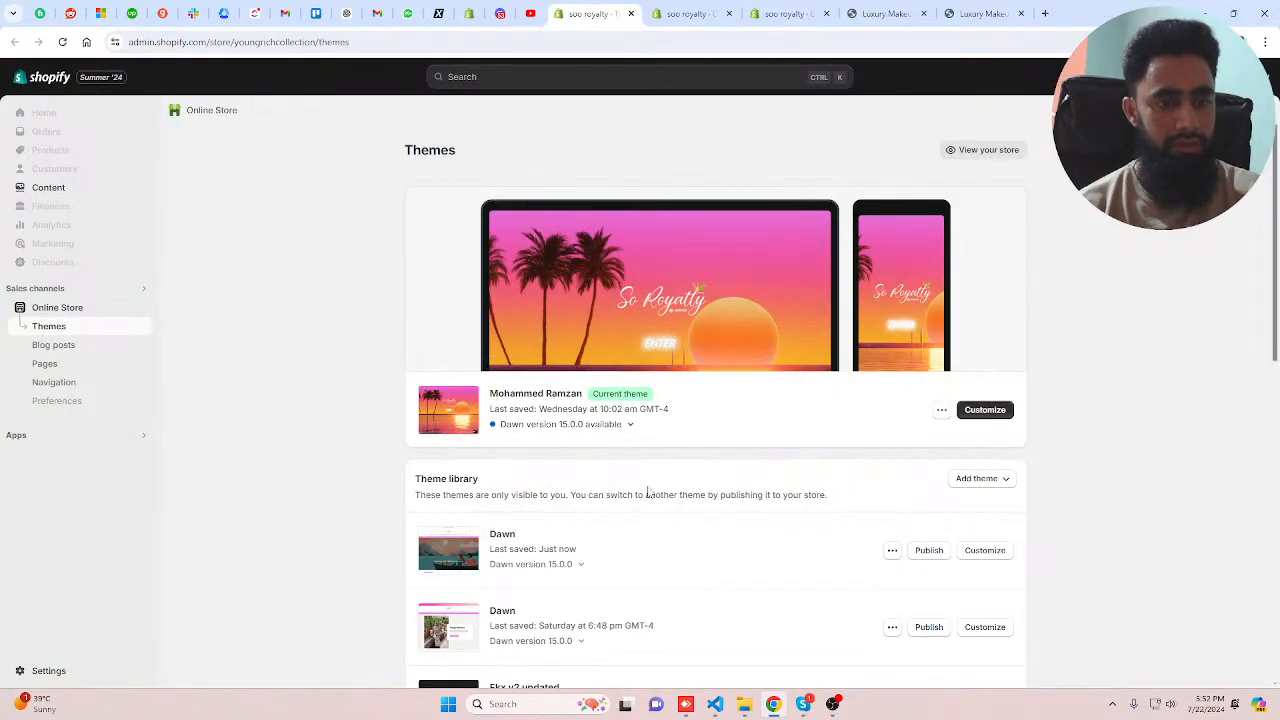
left_click(893, 627)
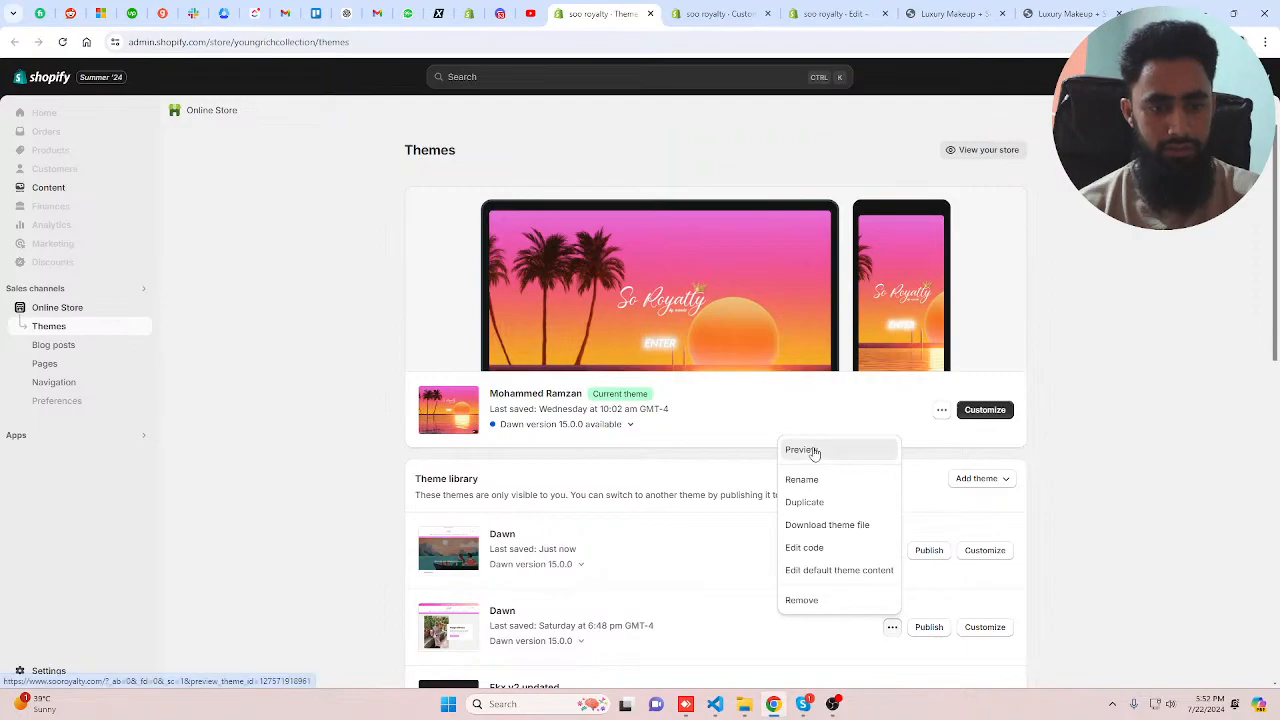
left_click(812, 451)
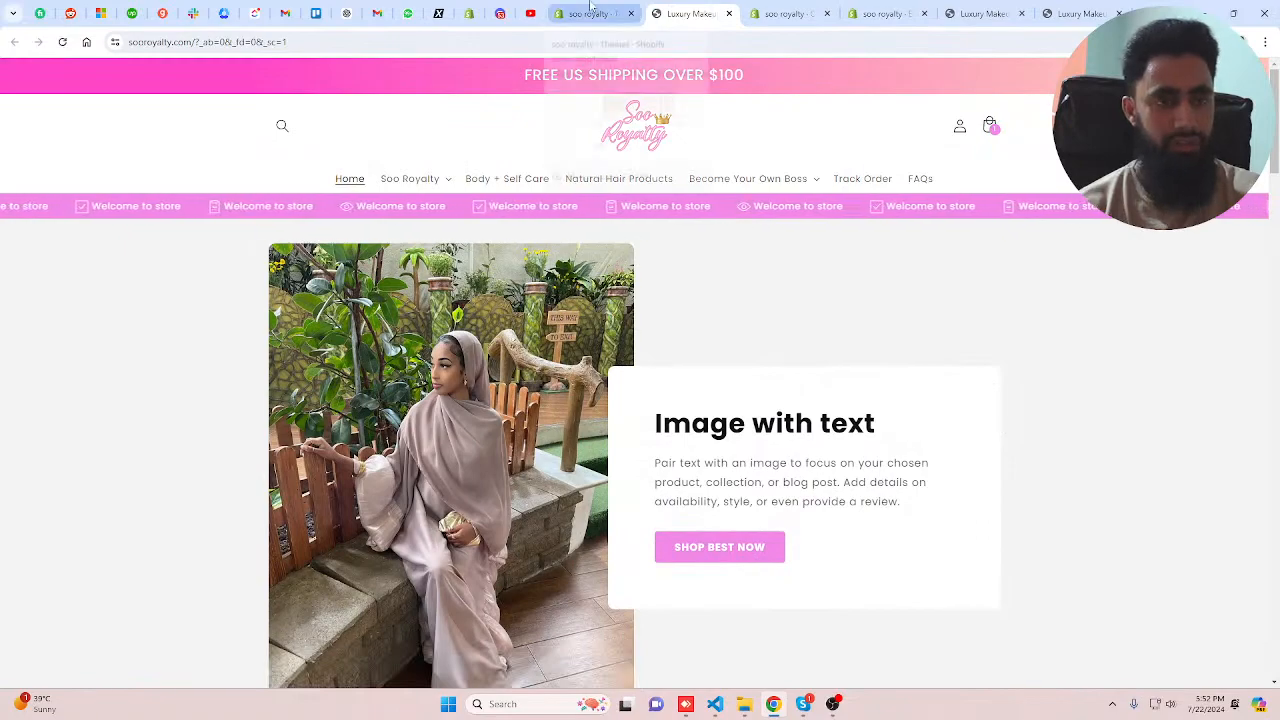
left_click(591, 10)
left_click(612, 10)
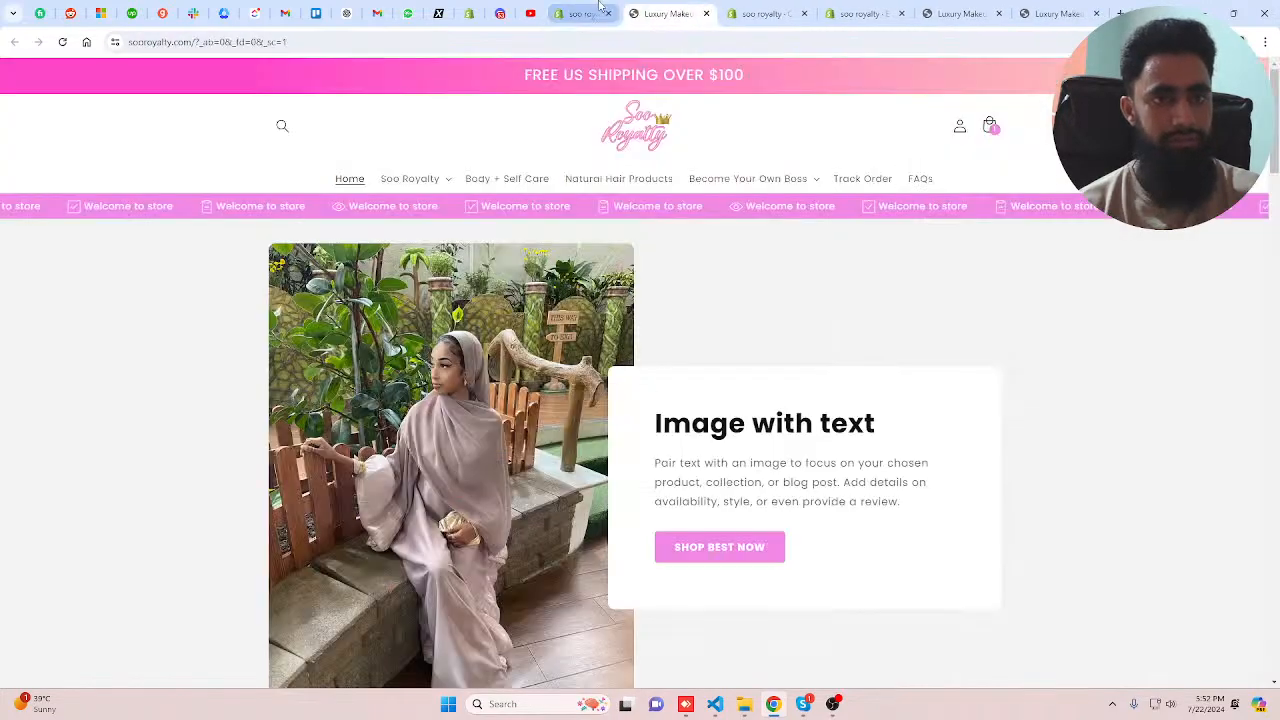
- Add an Image with text section to the home page template below the image banner
left_click(724, 13)
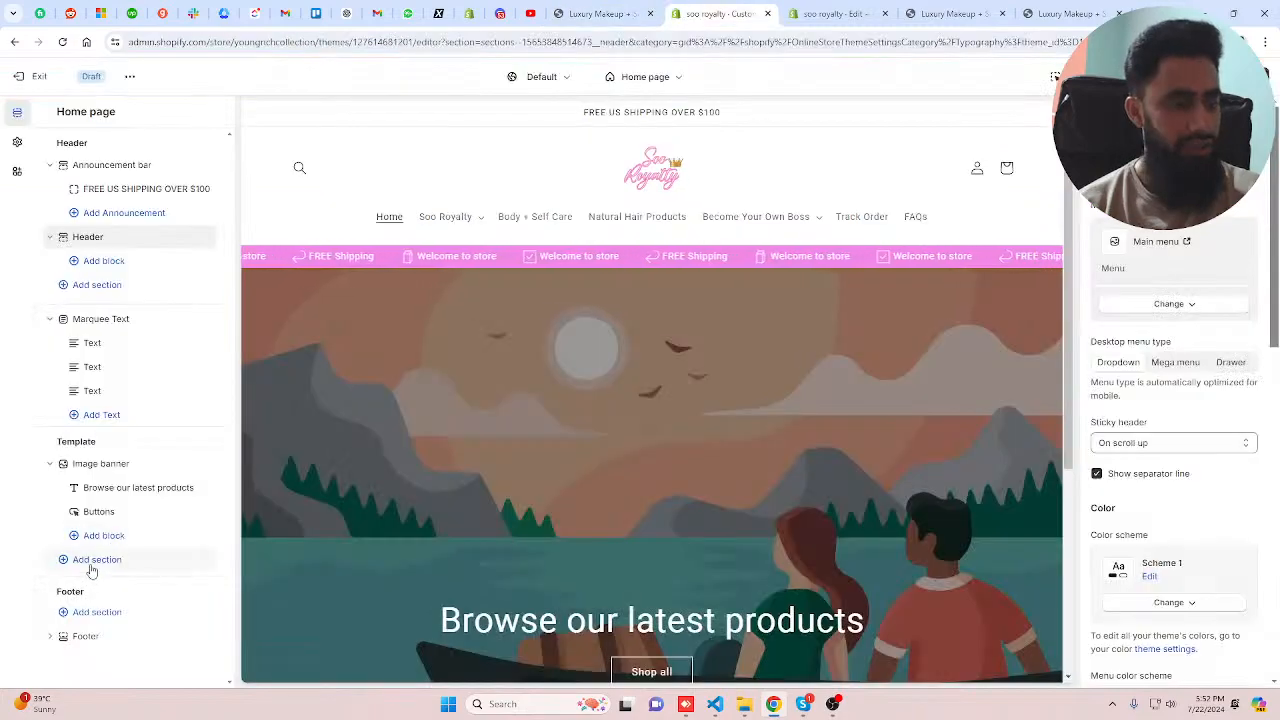
left_click(89, 561)
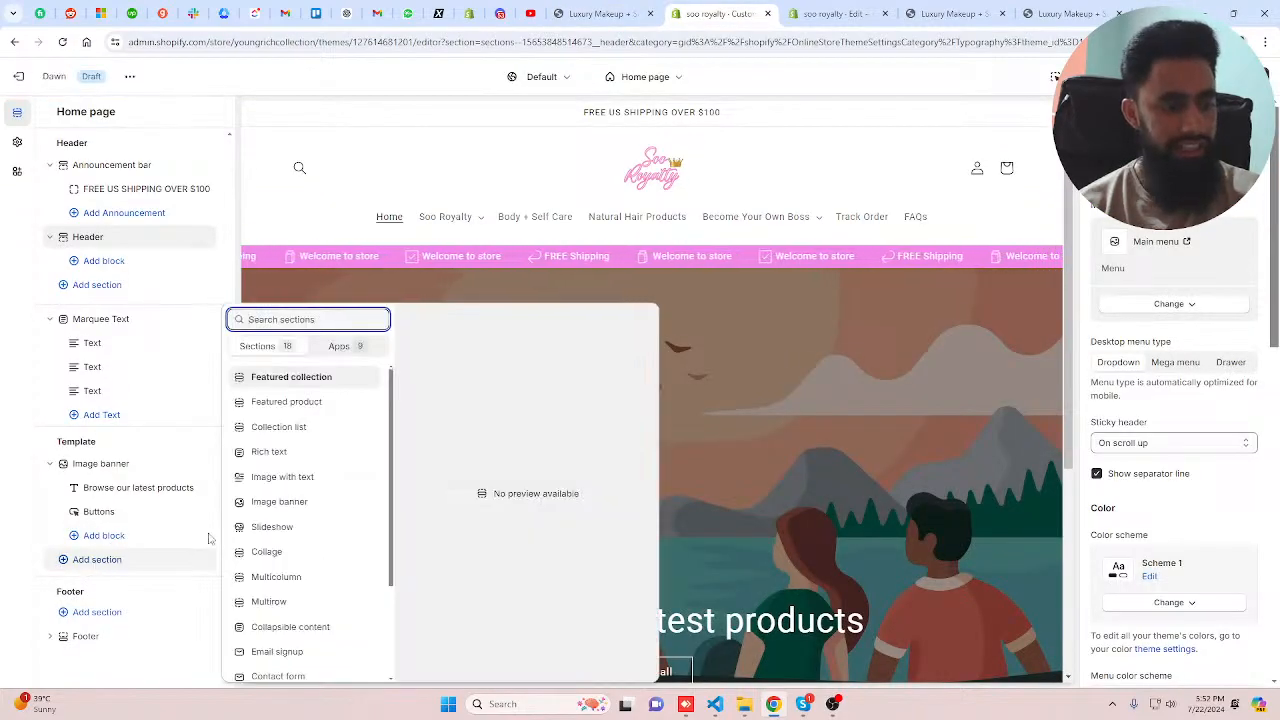
left_click(284, 479)
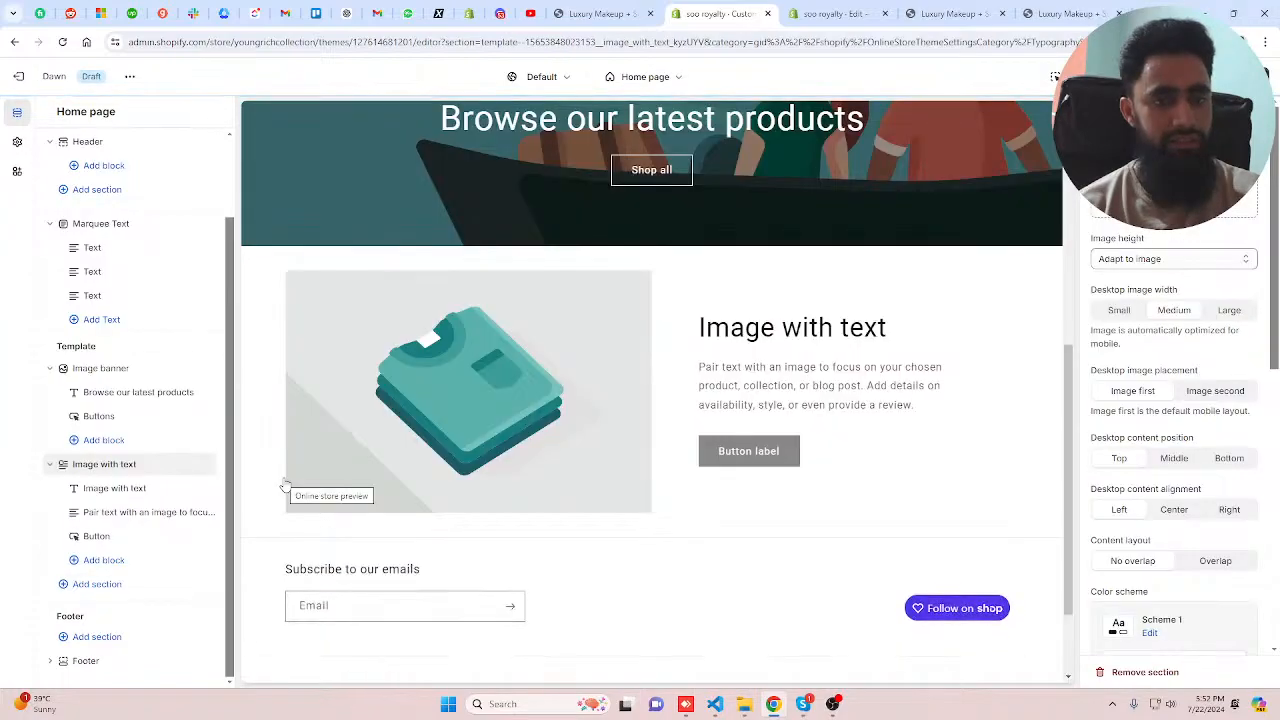
- Set the Image with text section's image to the existing F1CFB41A JPG of a woman in an orange-patterned headscarf
left_click(600, 13)
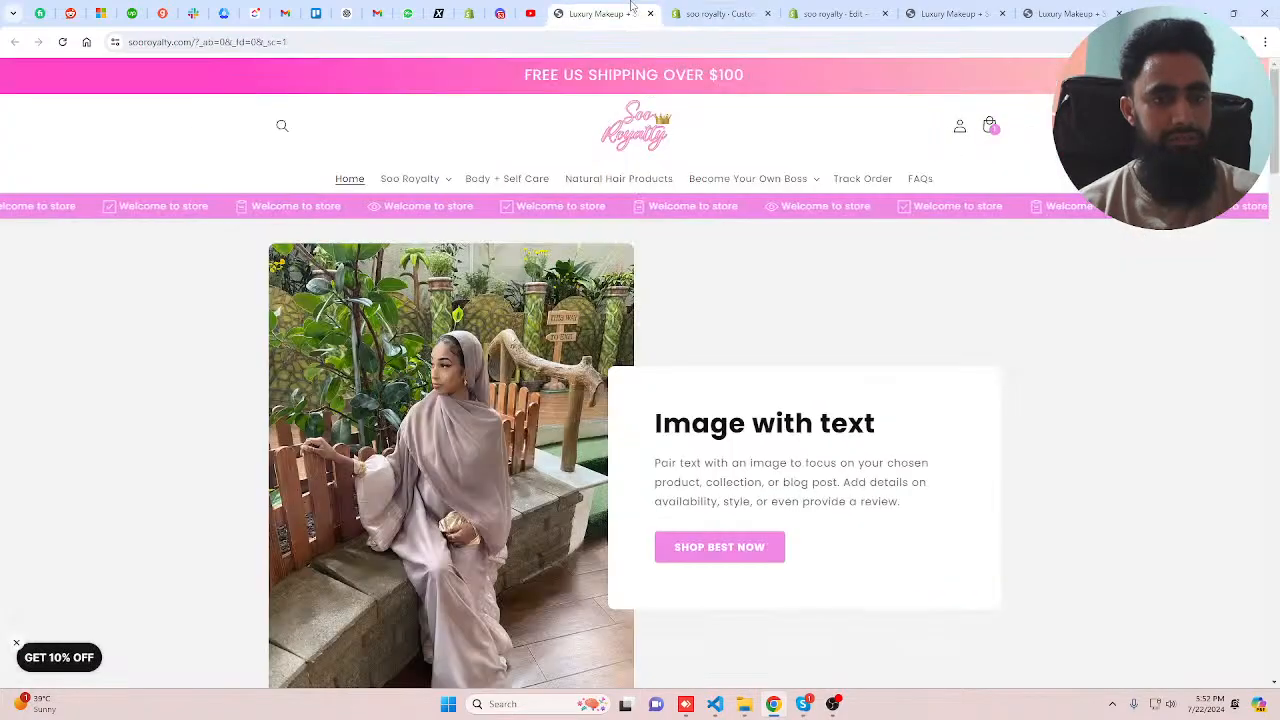
left_click(720, 10)
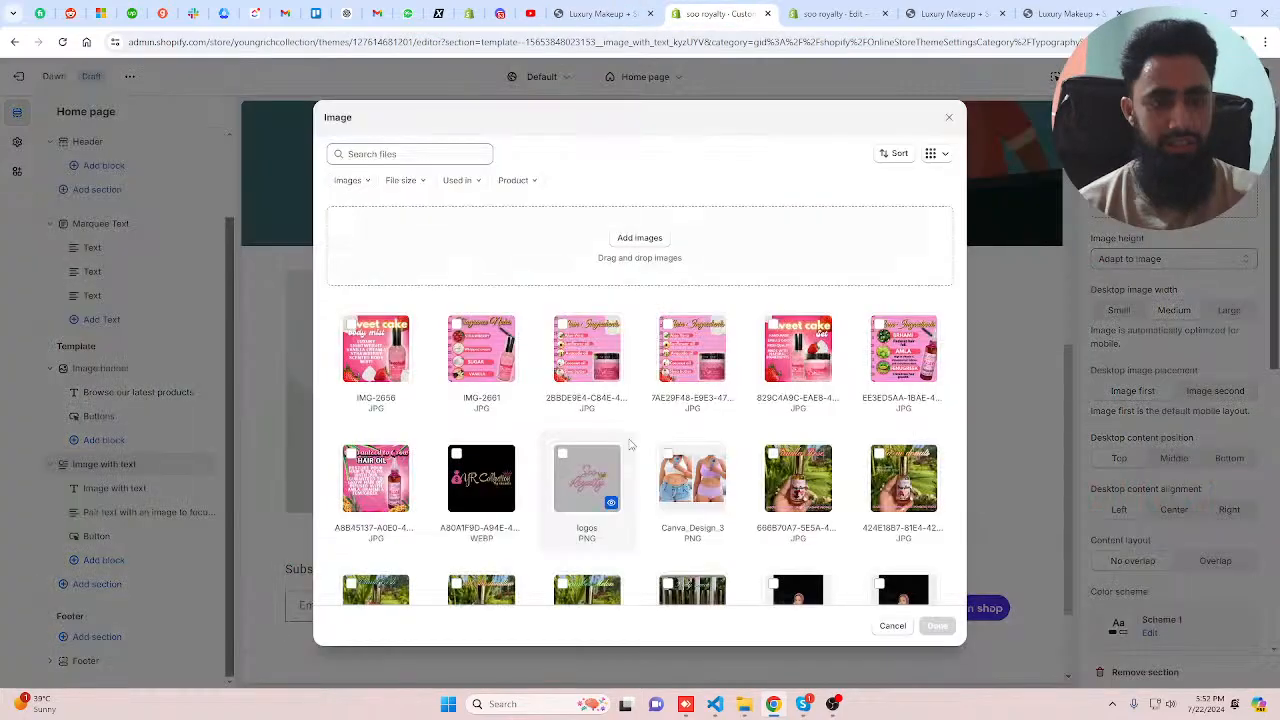
scroll(630, 445, "down", 3)
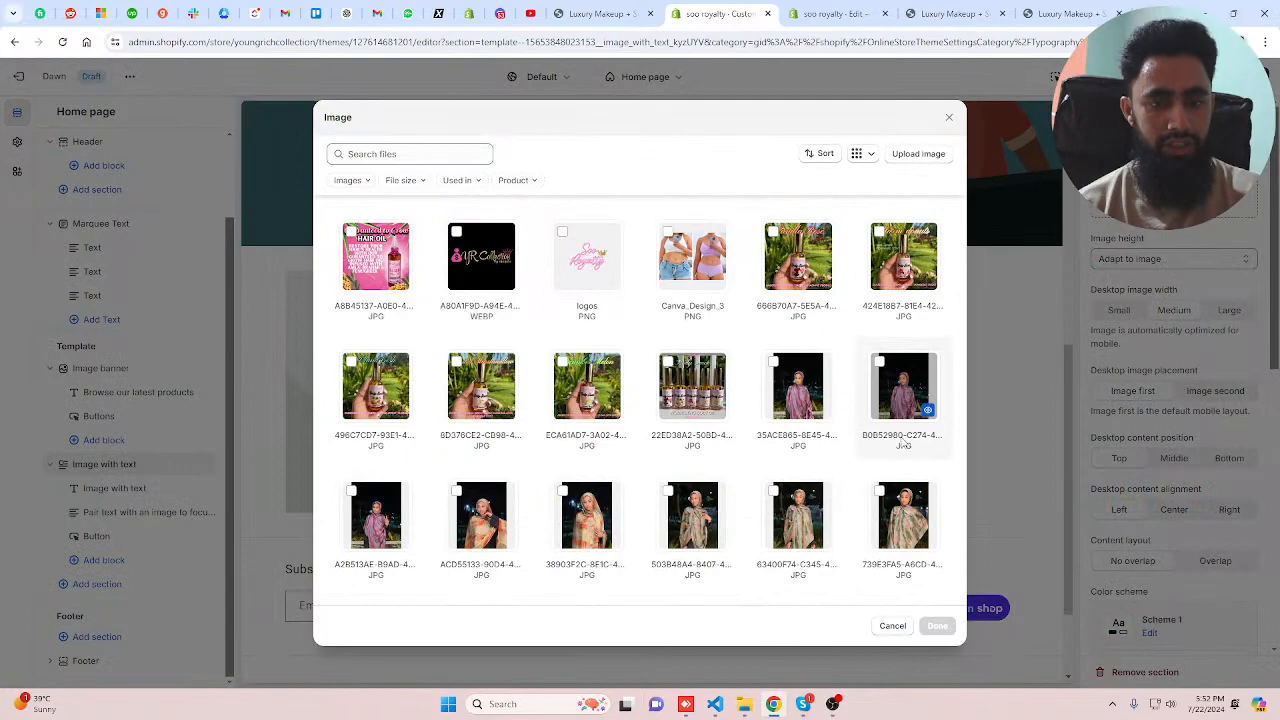
scroll(890, 430, "down", 3)
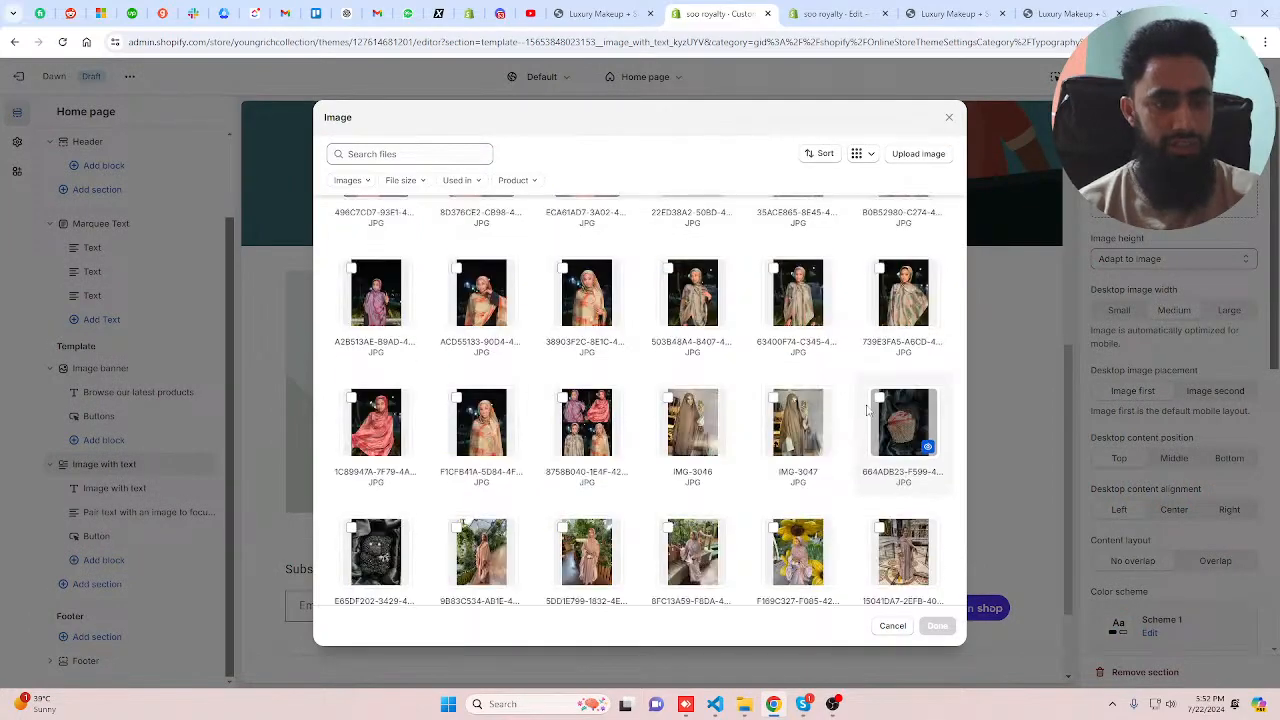
left_click(481, 422)
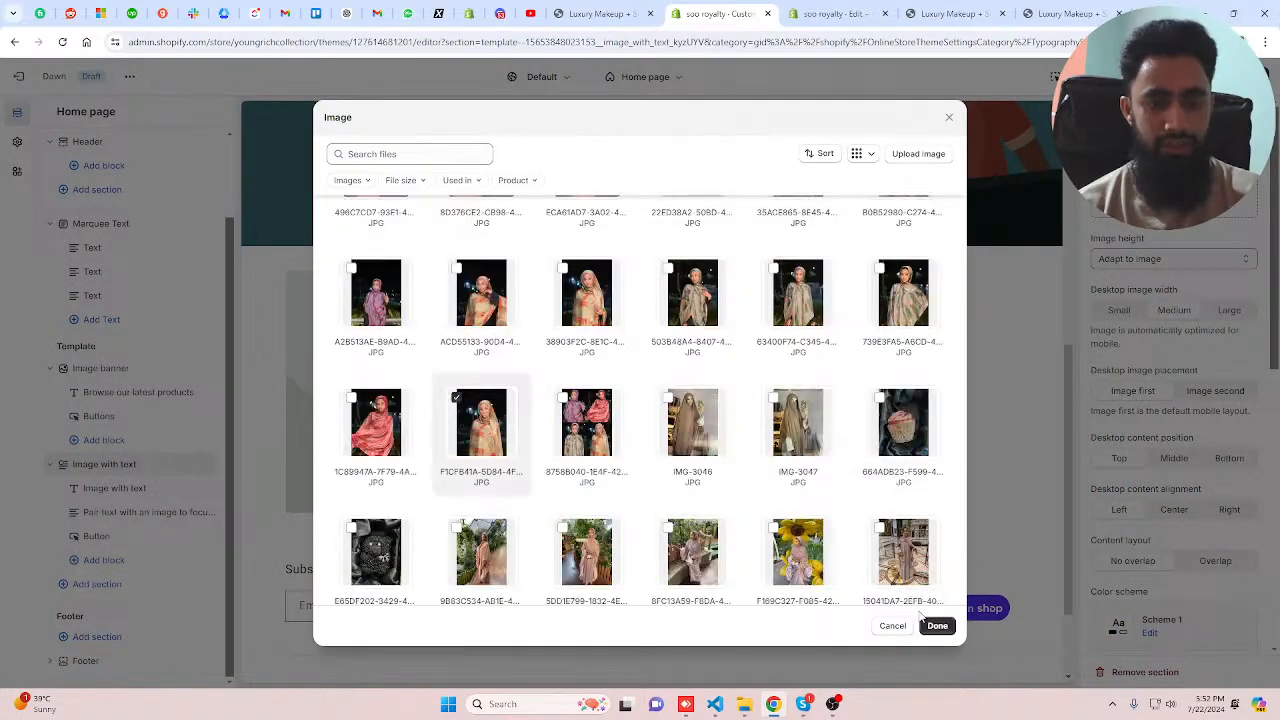
left_click(926, 624)
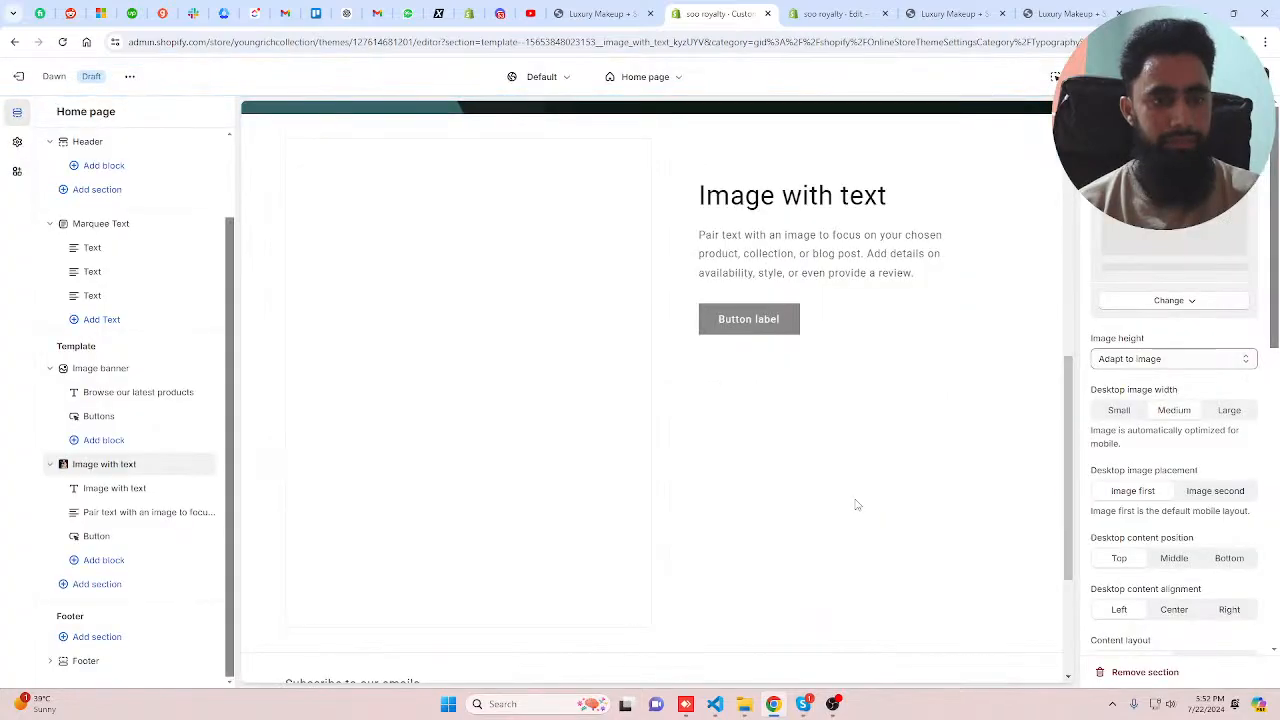
- Check the heading style in the reference preview and make the section's "Image with text" heading bold
key("ctrl+shift+Tab")
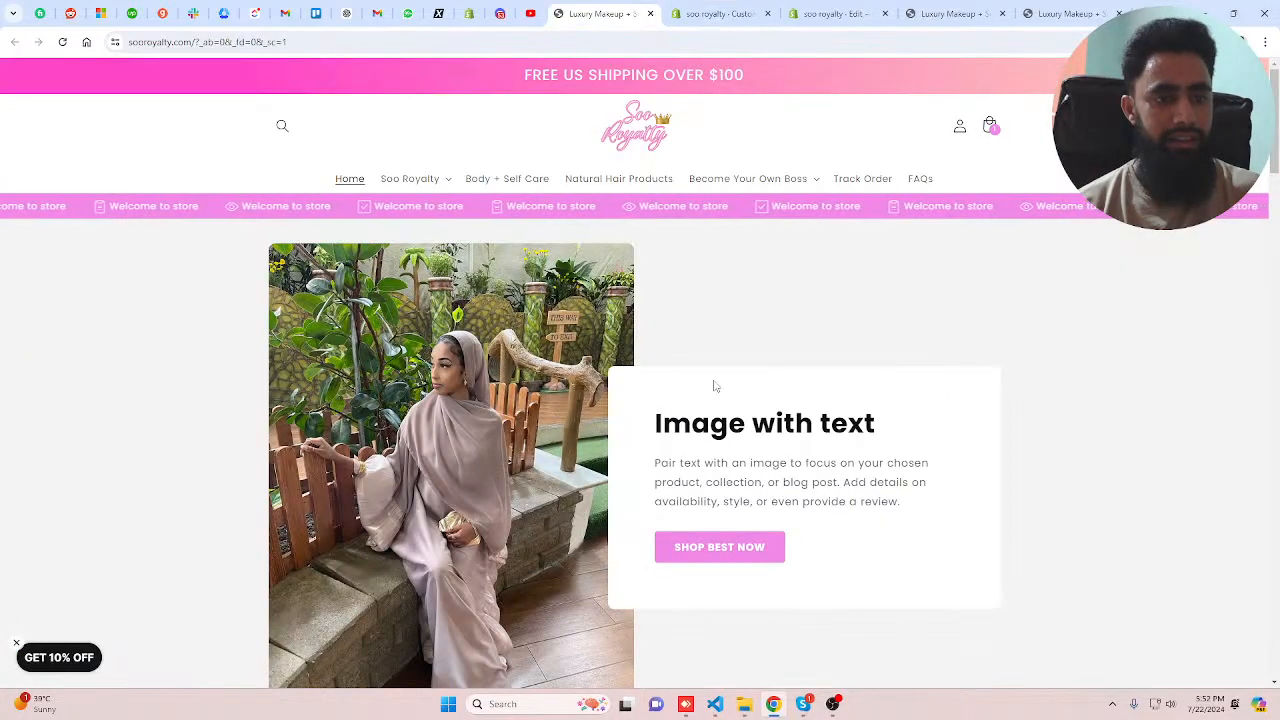
key("ctrl+Tab")
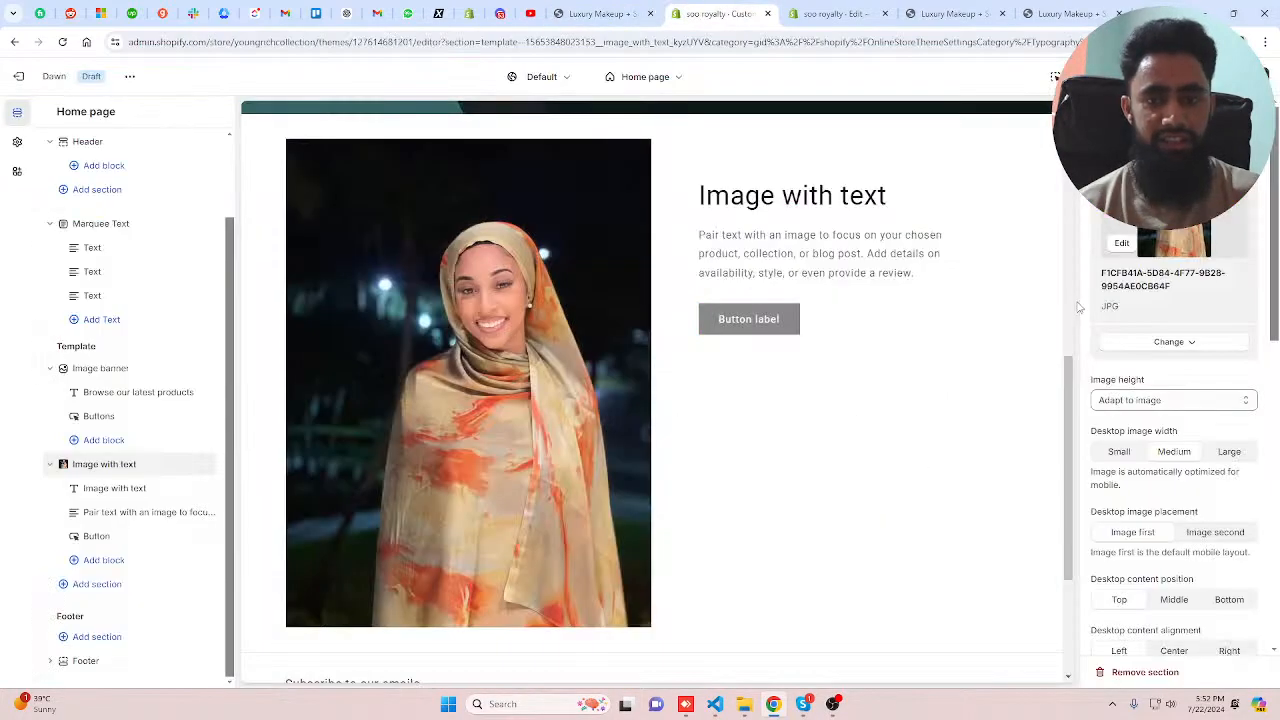
left_click(115, 488)
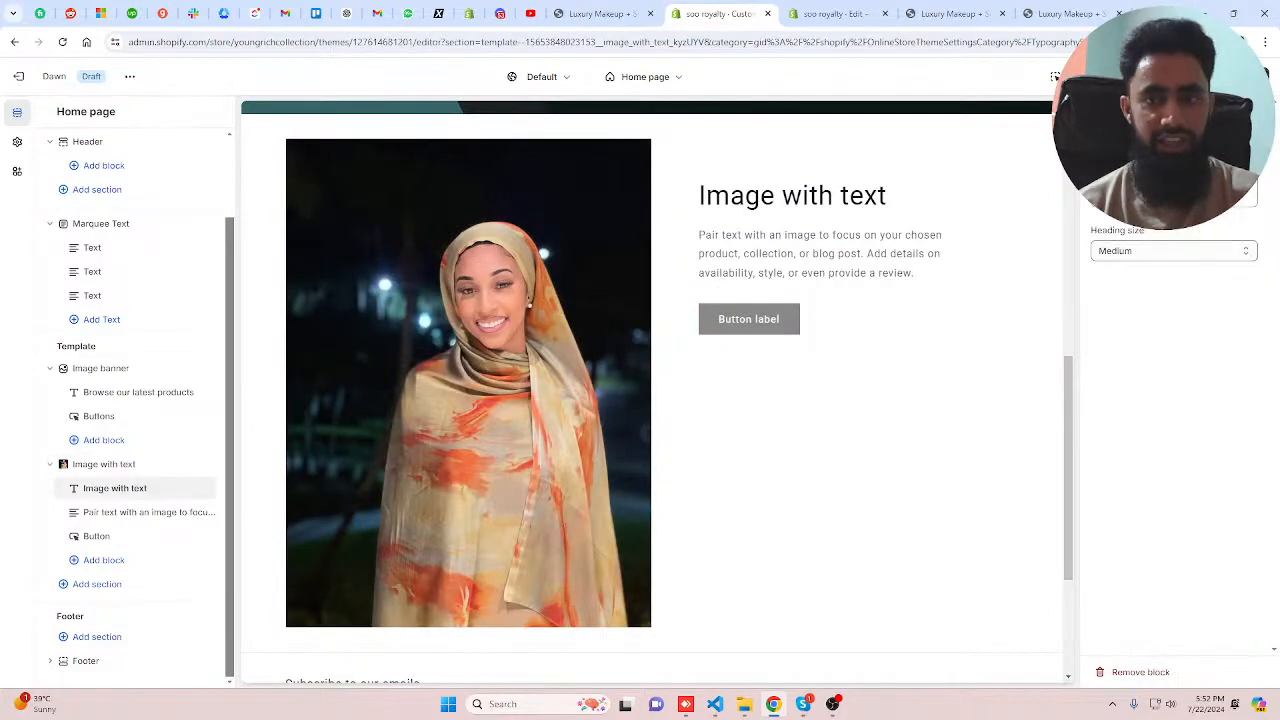
left_click(1085, 197)
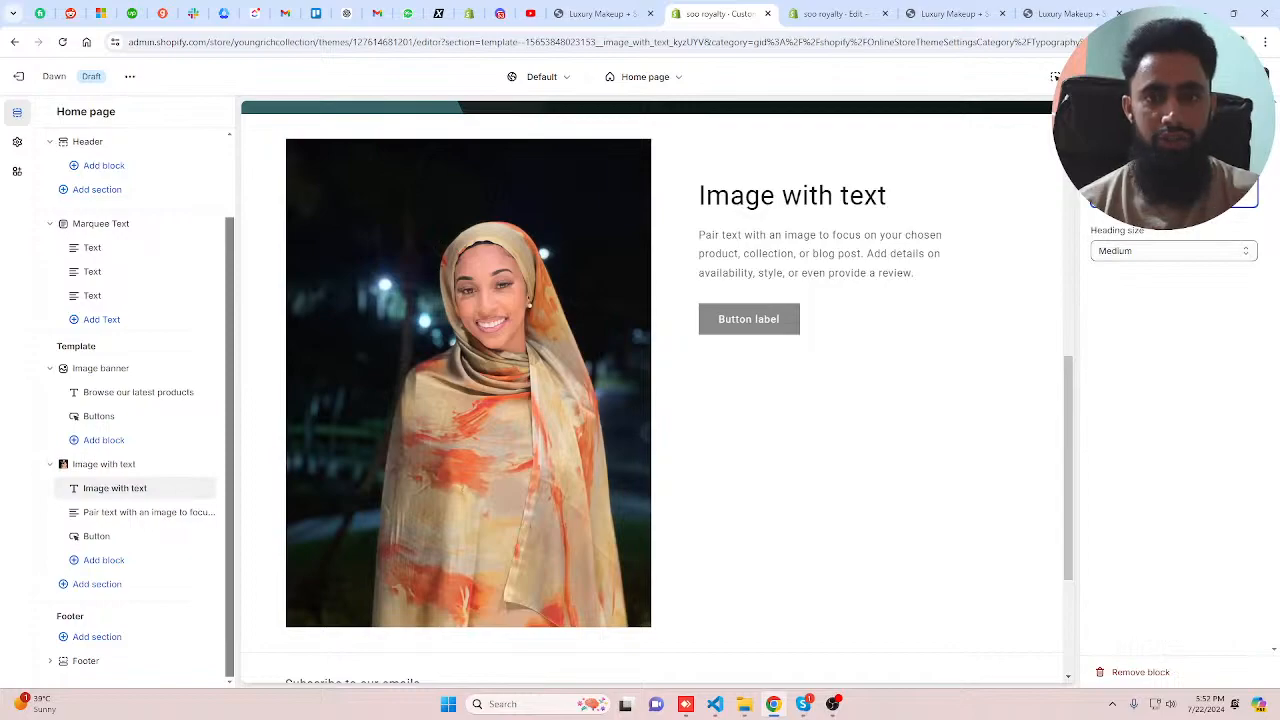
key("ctrl+b")
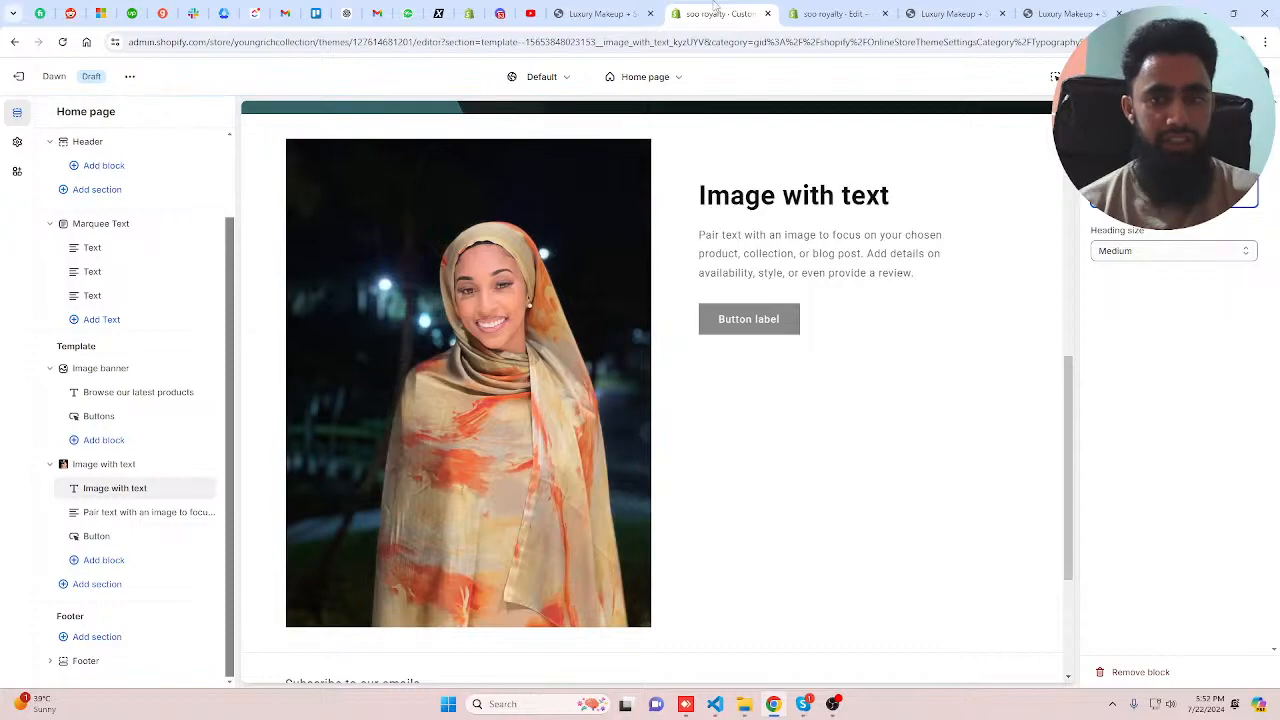
- Check the button in the reference preview and label the Image with text section's button "Shop Best Now"
left_click(104, 514)
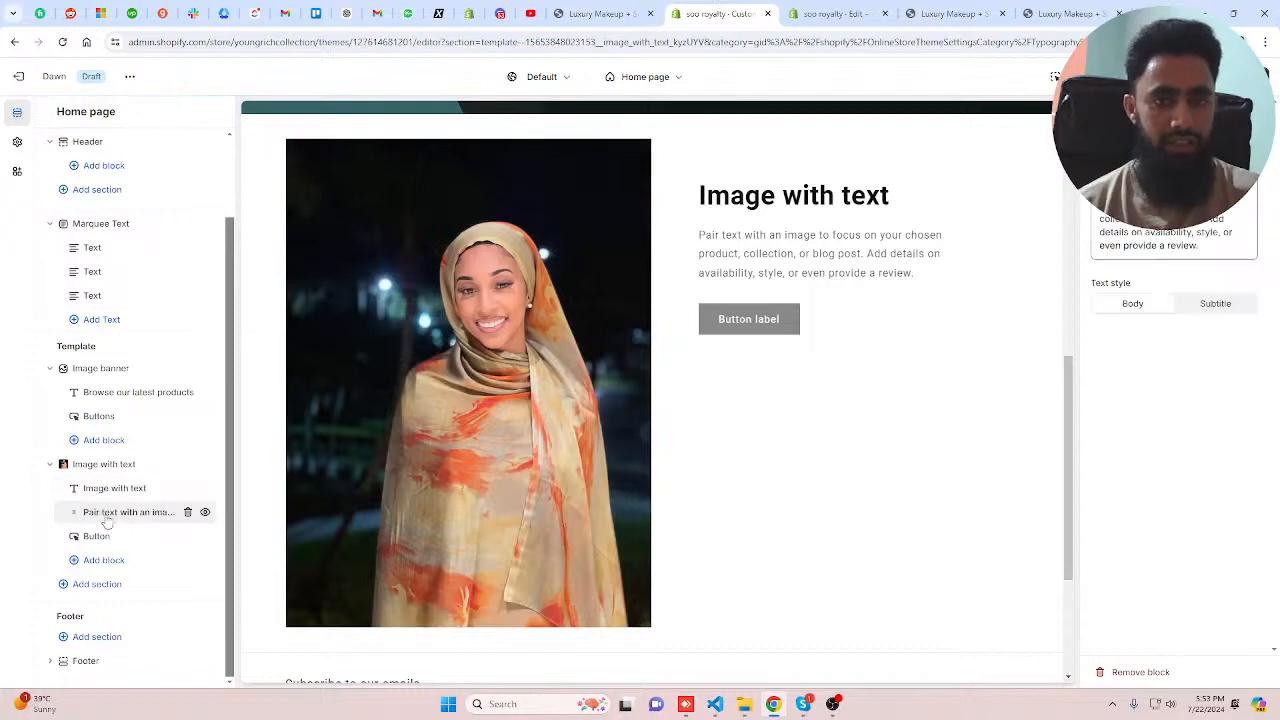
left_click(602, 13)
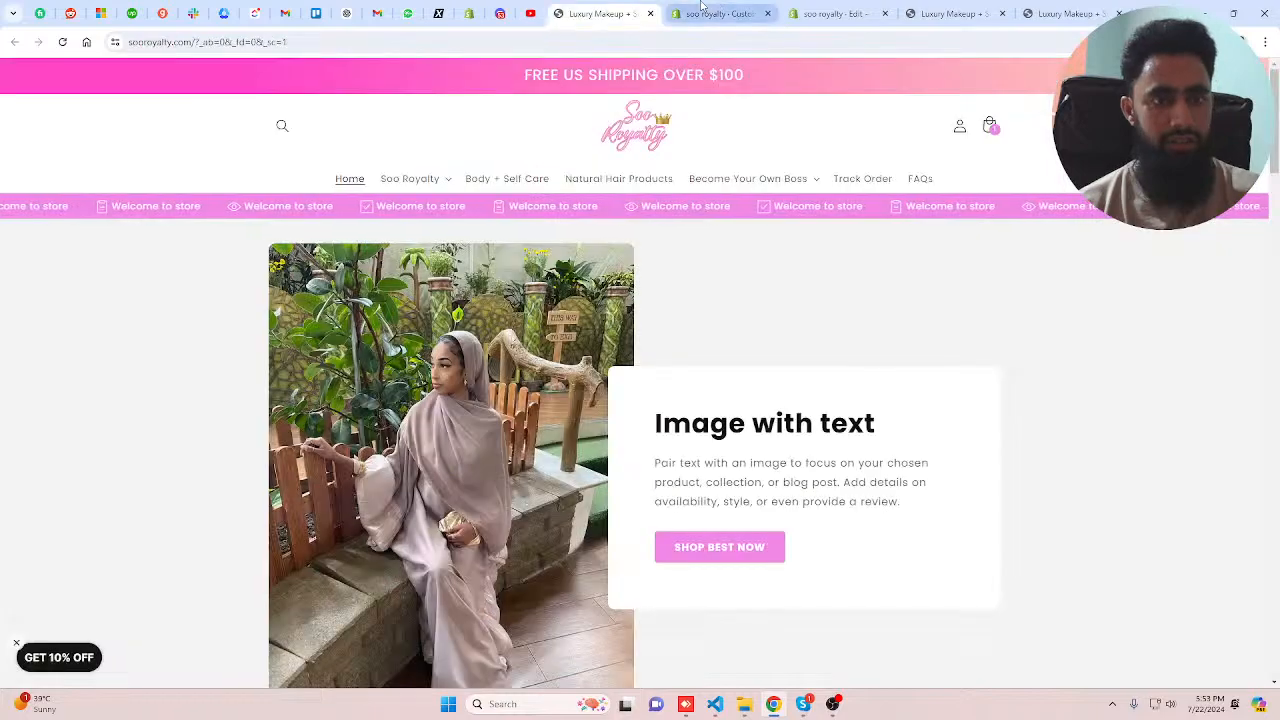
left_click(705, 12)
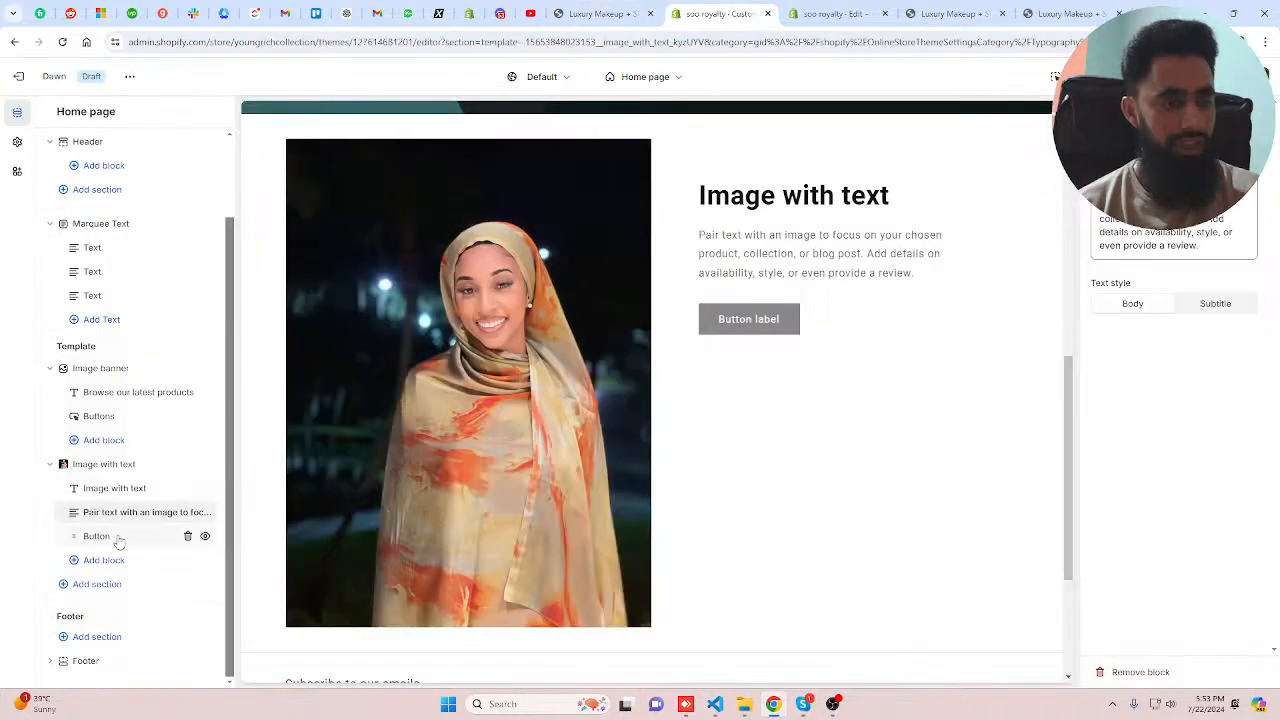
left_click(645, 10)
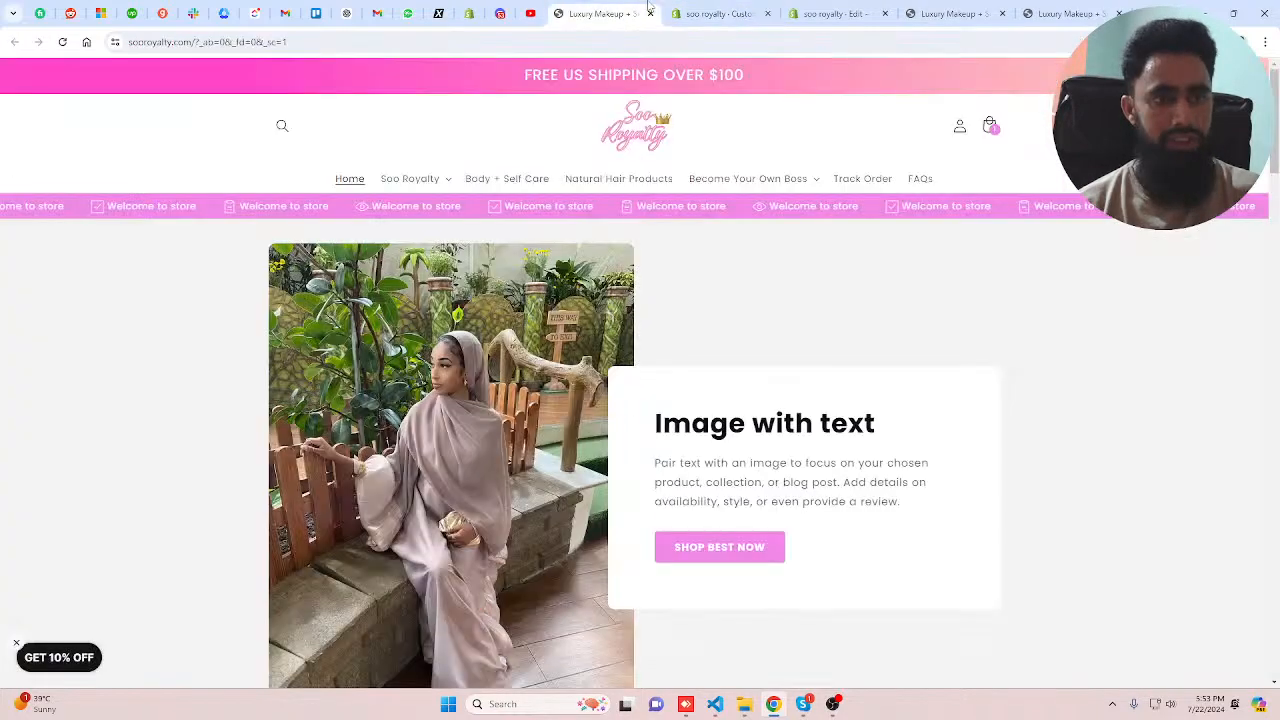
left_click(708, 13)
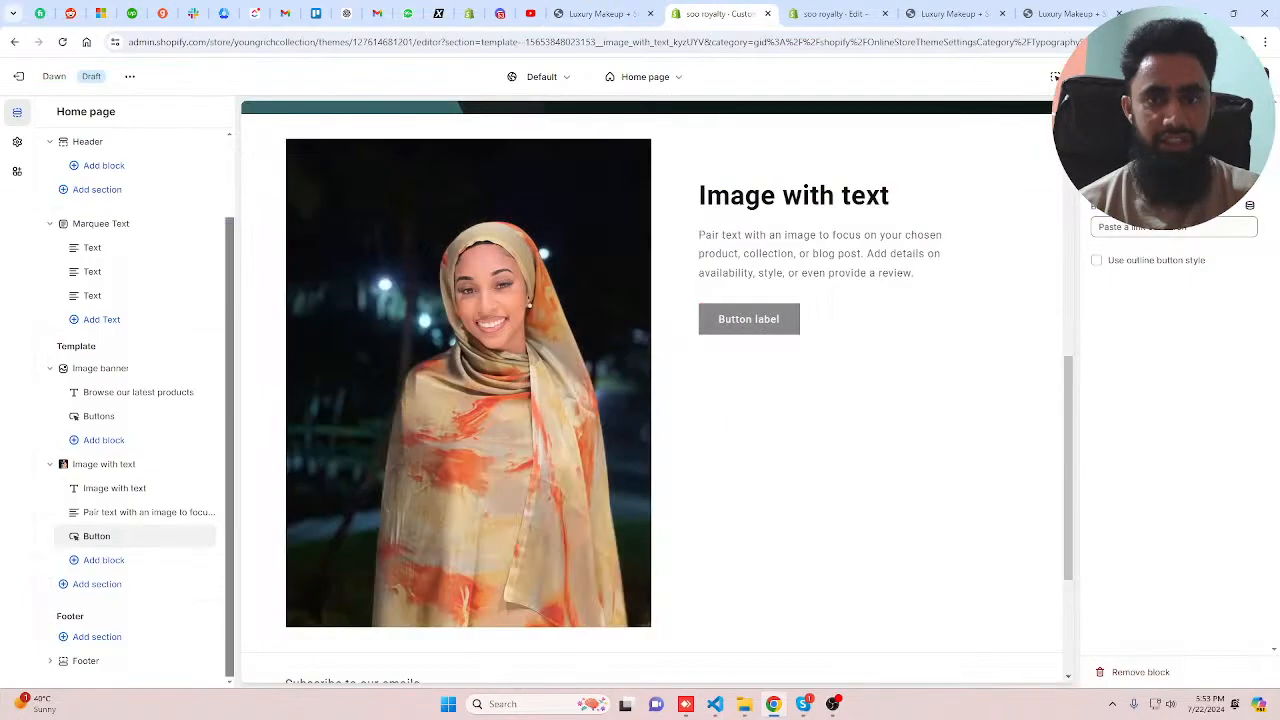
type("S")
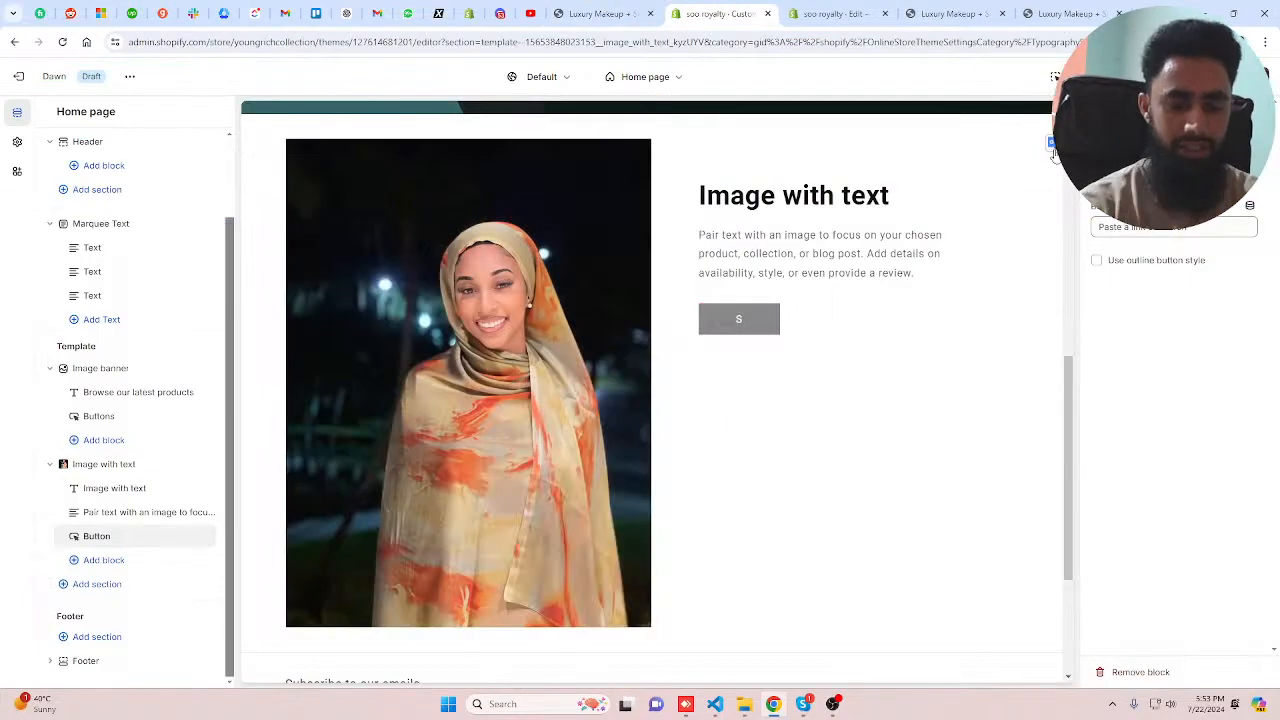
type("hop Best N")
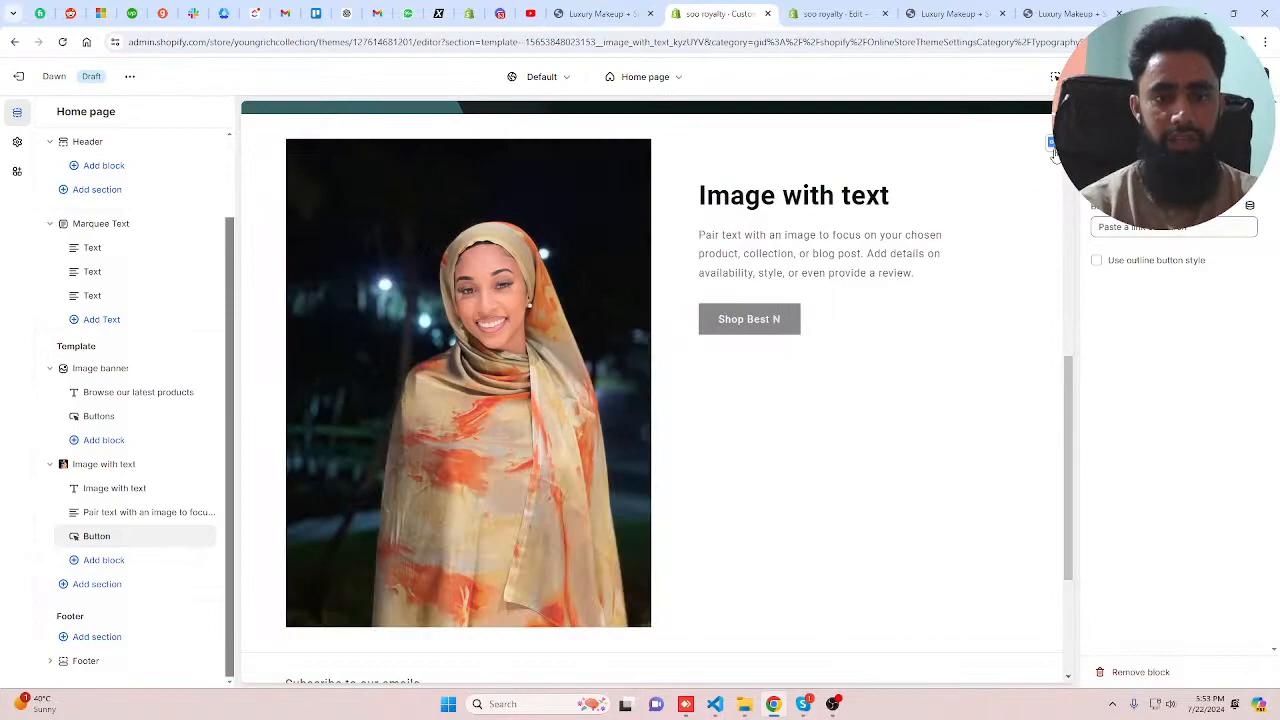
- Set the button's label to "SHOP BEST NOW" to match the reference preview, and link it to All collections
left_click(588, 12)
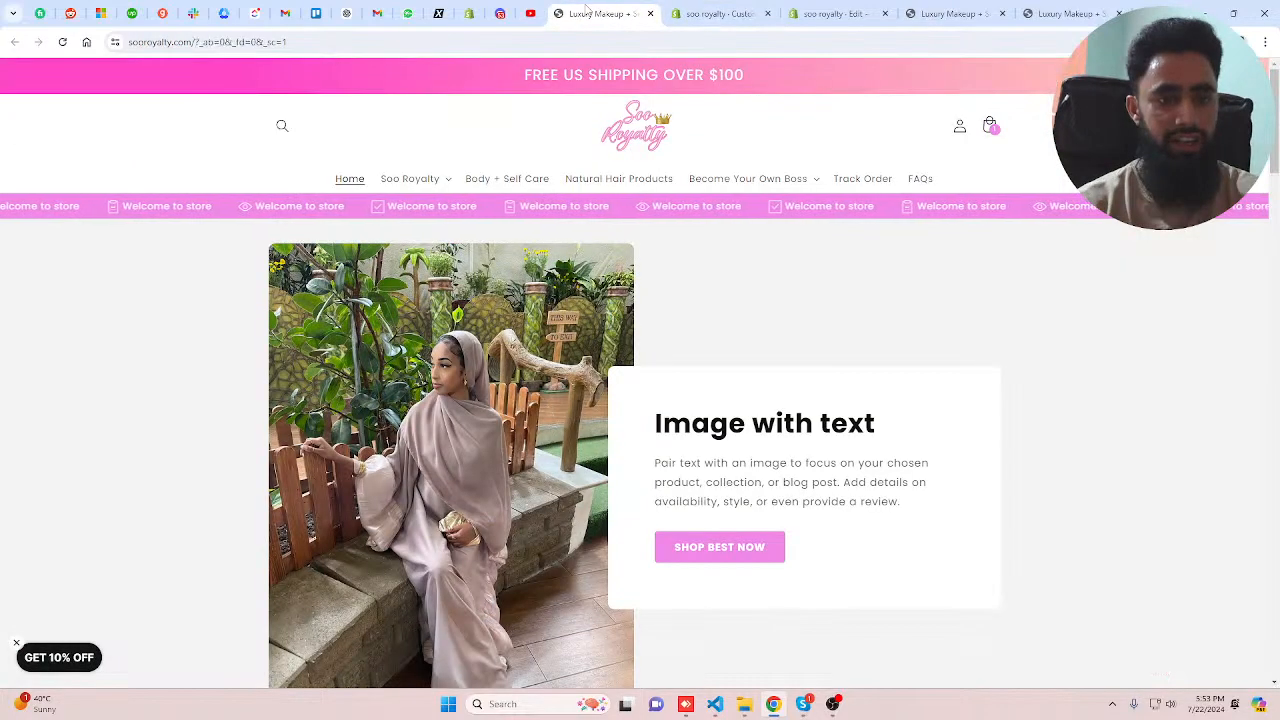
left_click(712, 13)
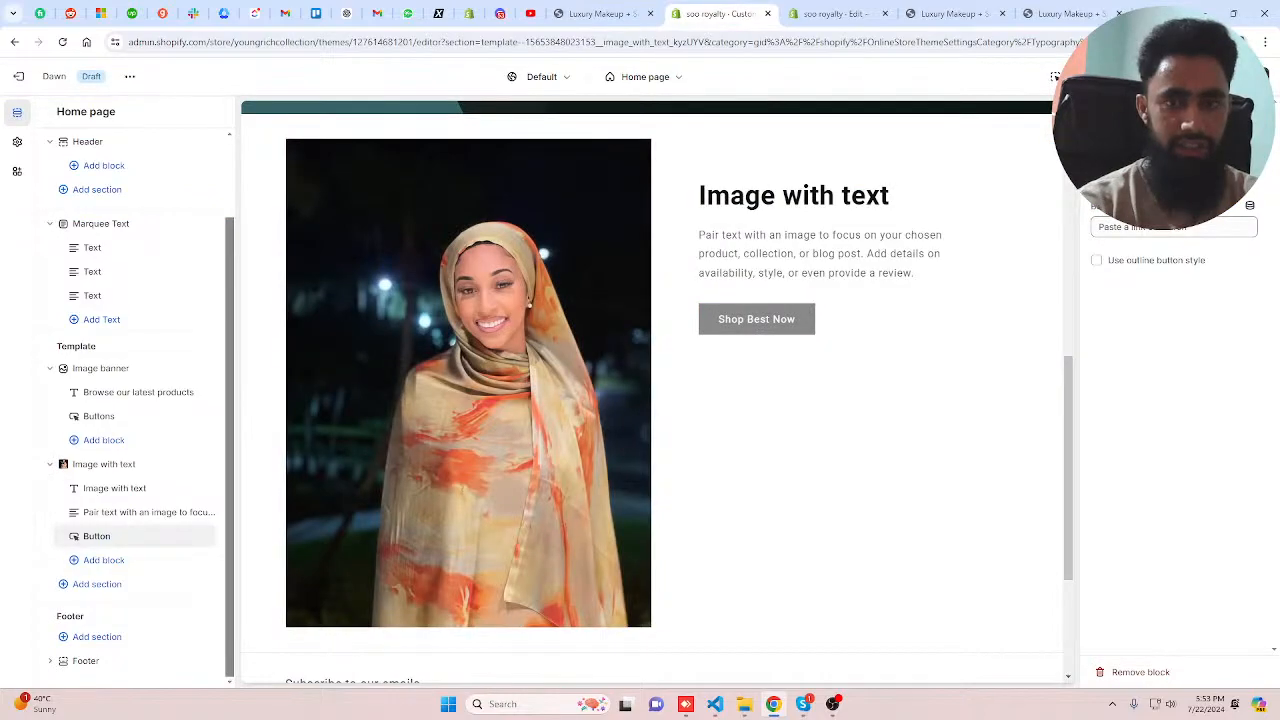
type("SHOP BEST")
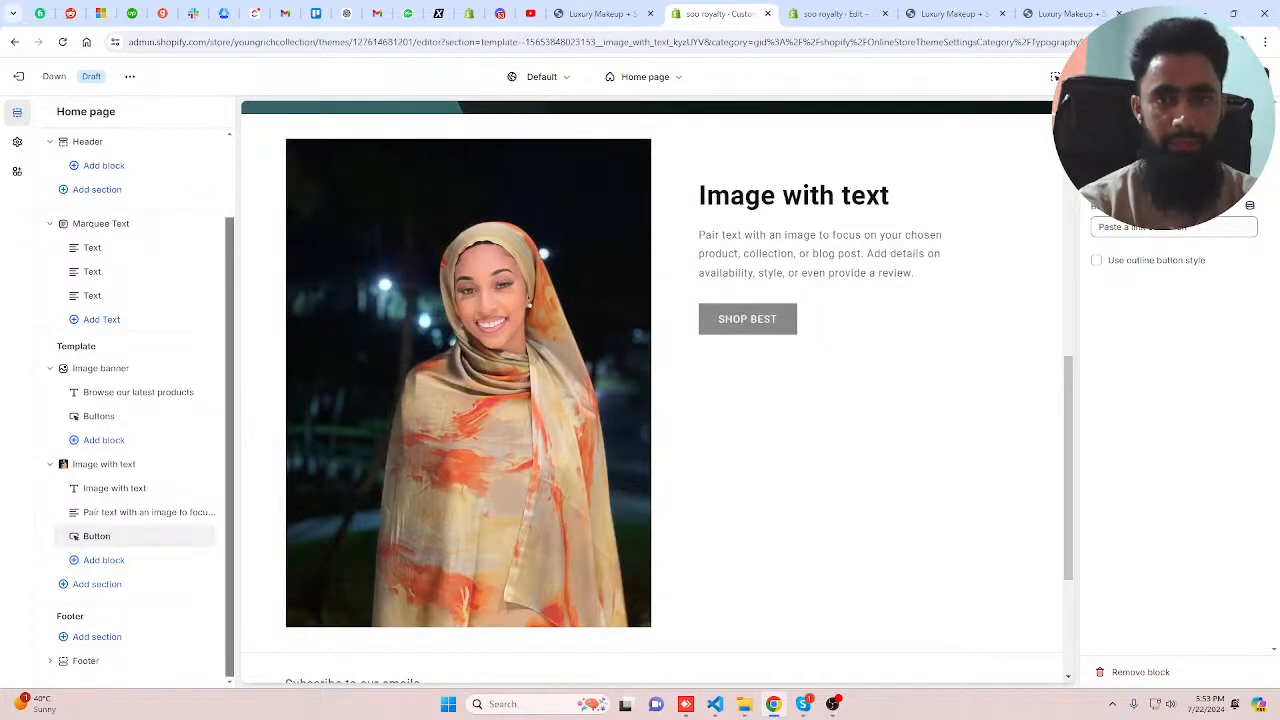
type(" NOW")
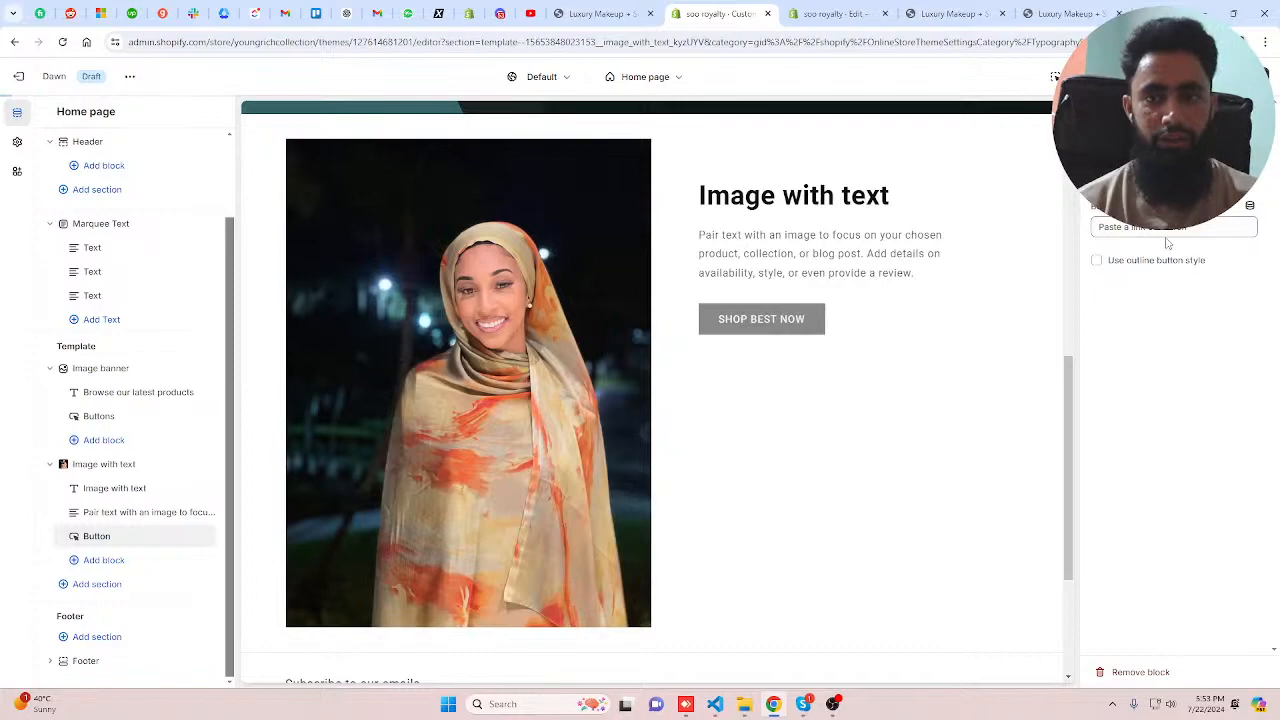
left_click(1163, 282)
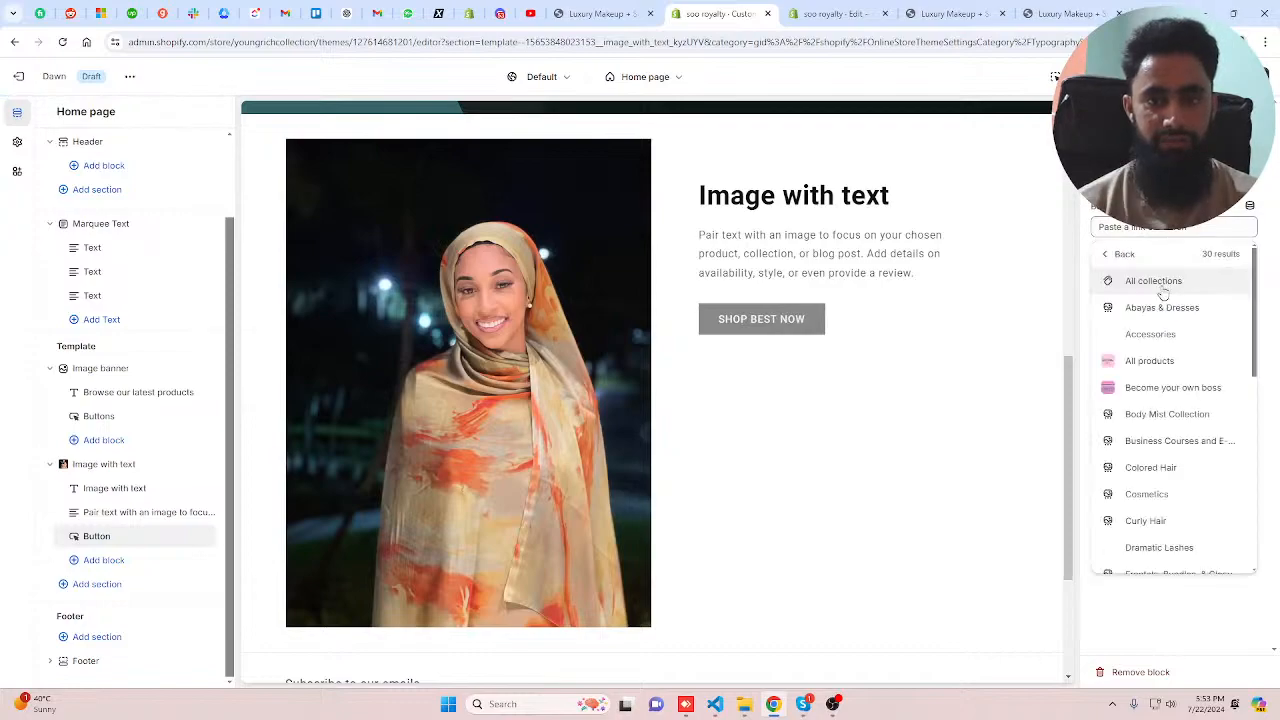
left_click(1163, 288)
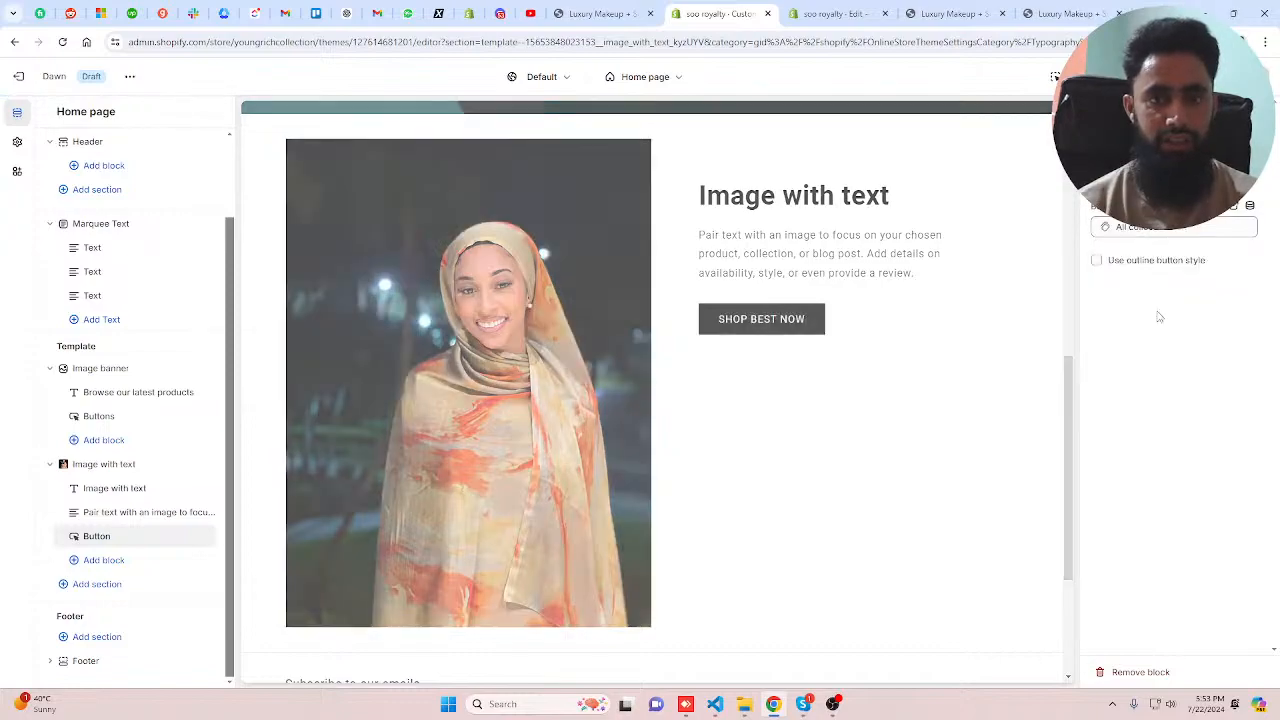
- Set the Image with text section's desktop content position to Middle, content alignment to Center and content layout to Overlap
left_click(100, 464)
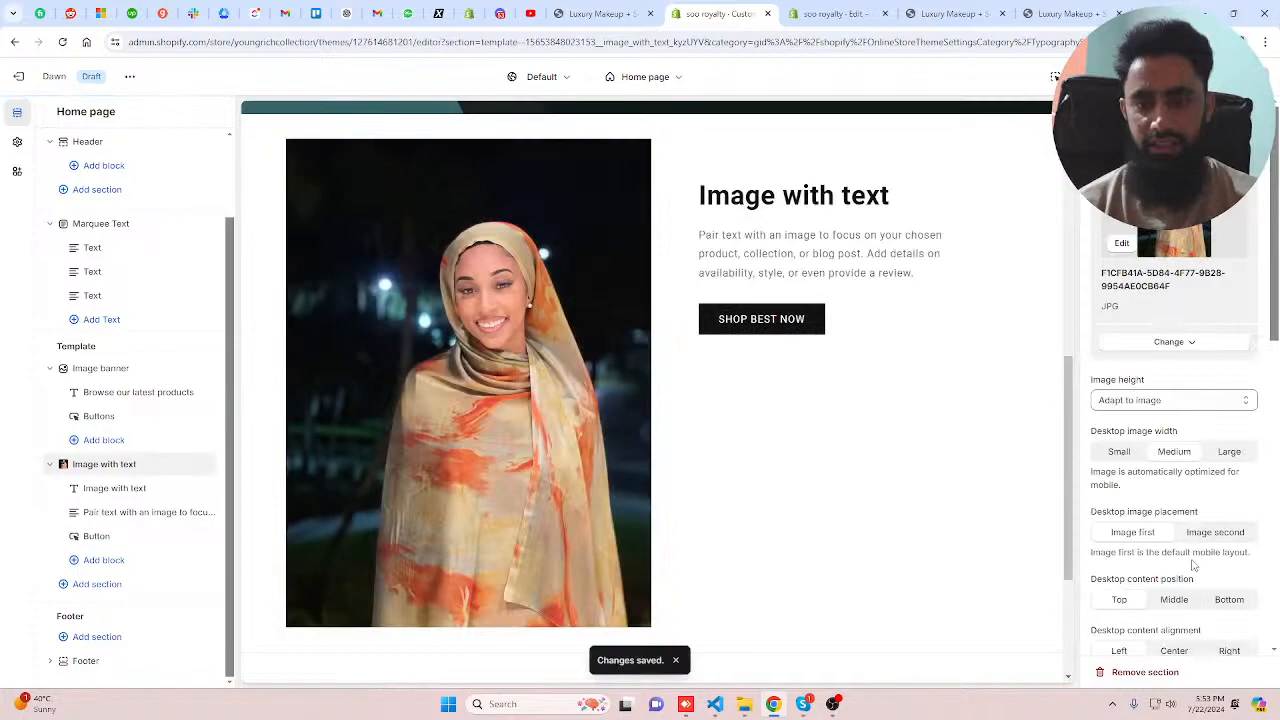
left_click(1185, 599)
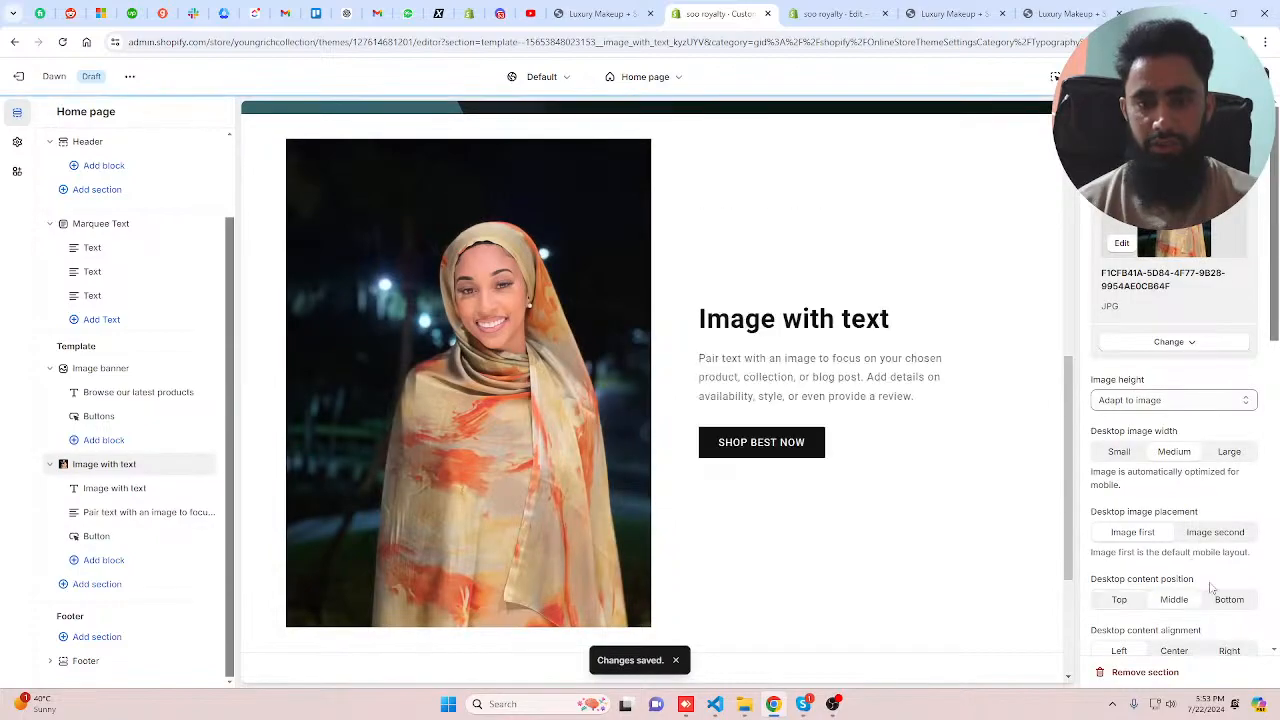
left_click(1174, 651)
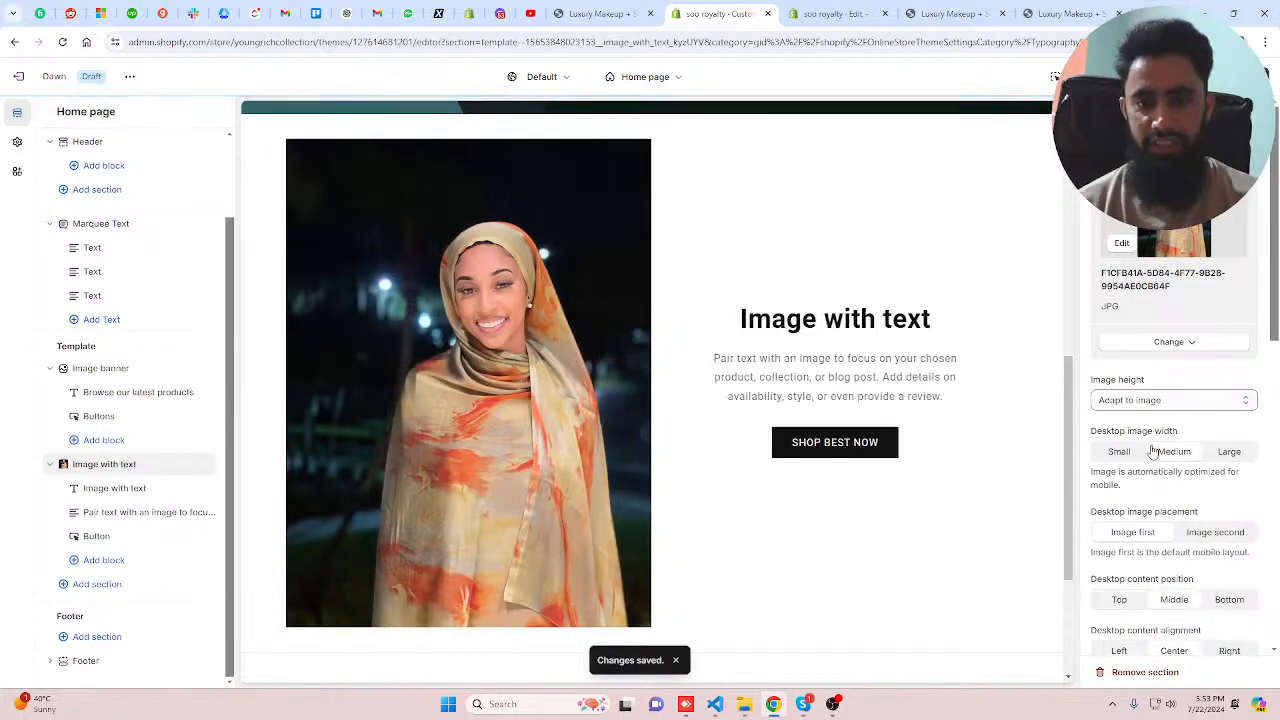
scroll(1153, 452, "down", 2)
left_click(1222, 484)
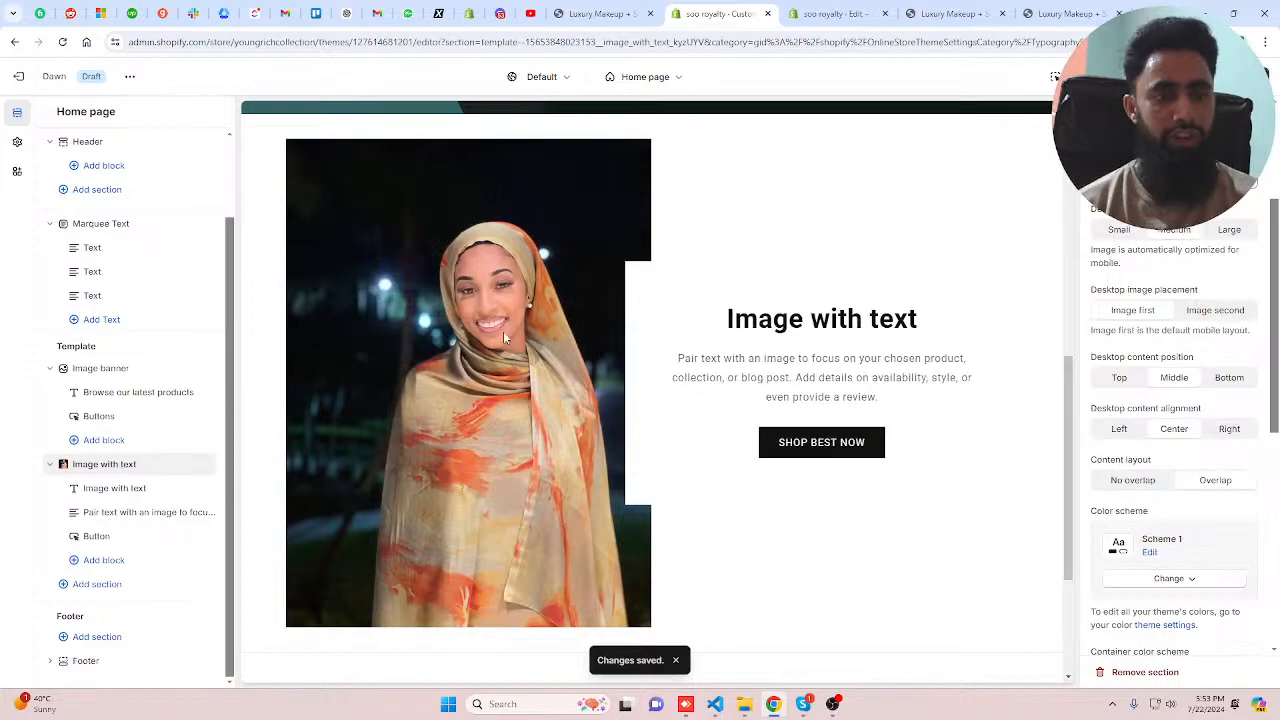
- Compare the section's settings with the reference preview and remove the Image banner section from the home page template
scroll(1187, 464, "down", 3)
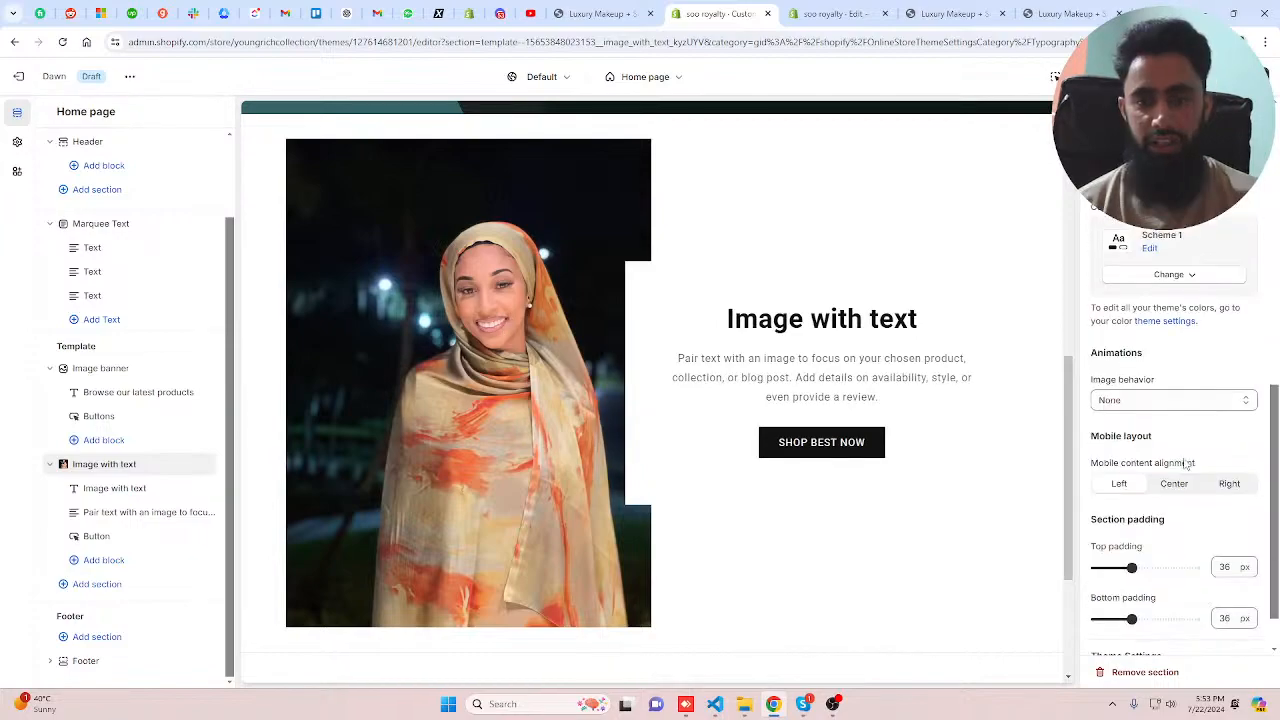
scroll(1187, 464, "down", 1)
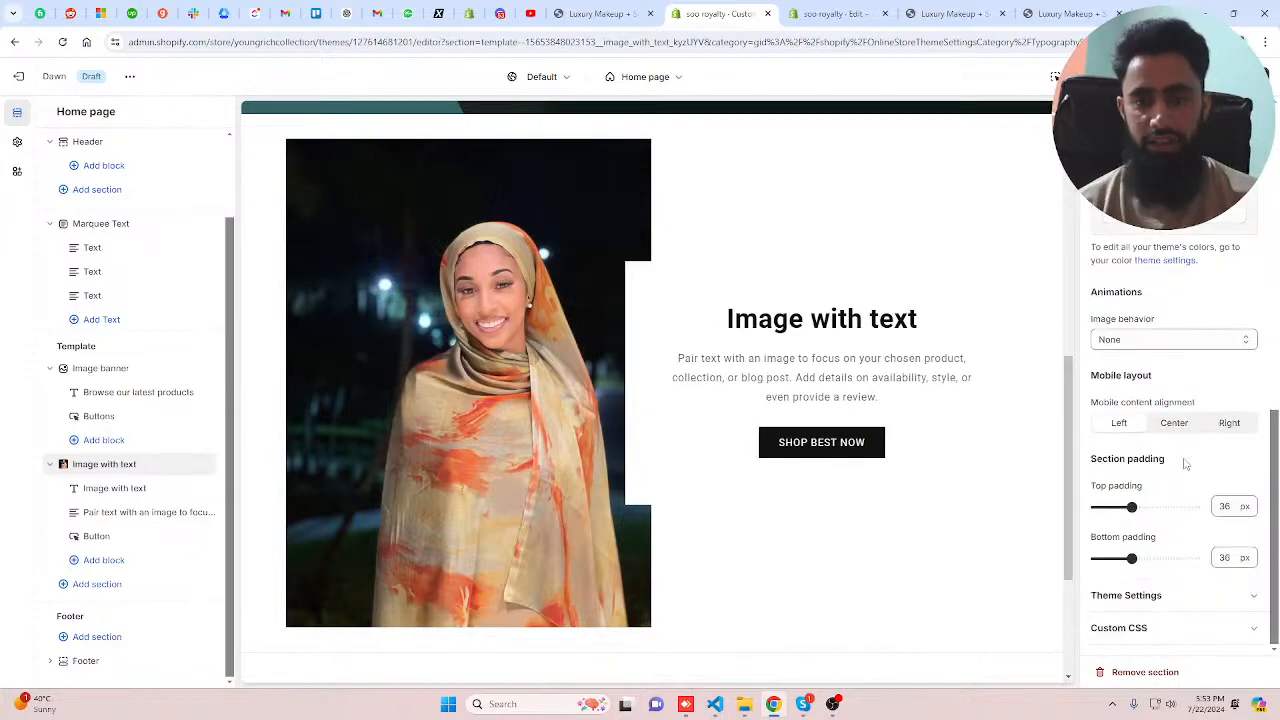
scroll(1187, 464, "up", 5)
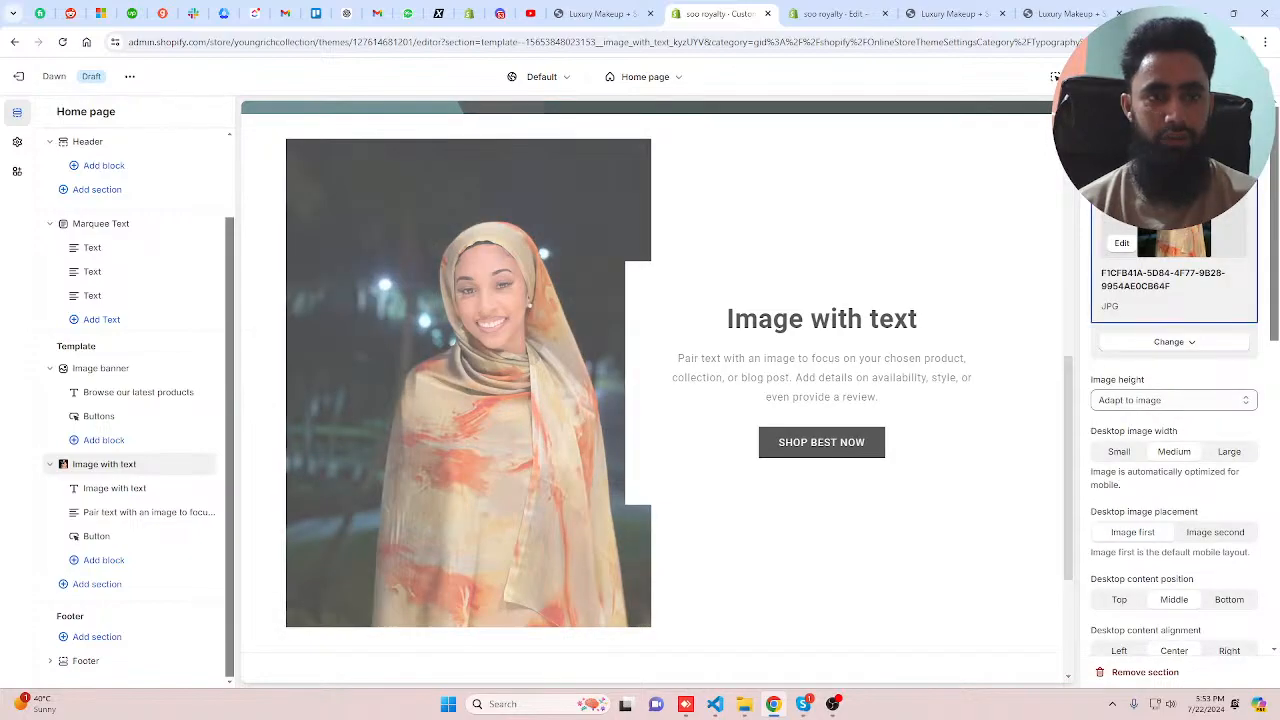
key("ctrl+shift+Tab")
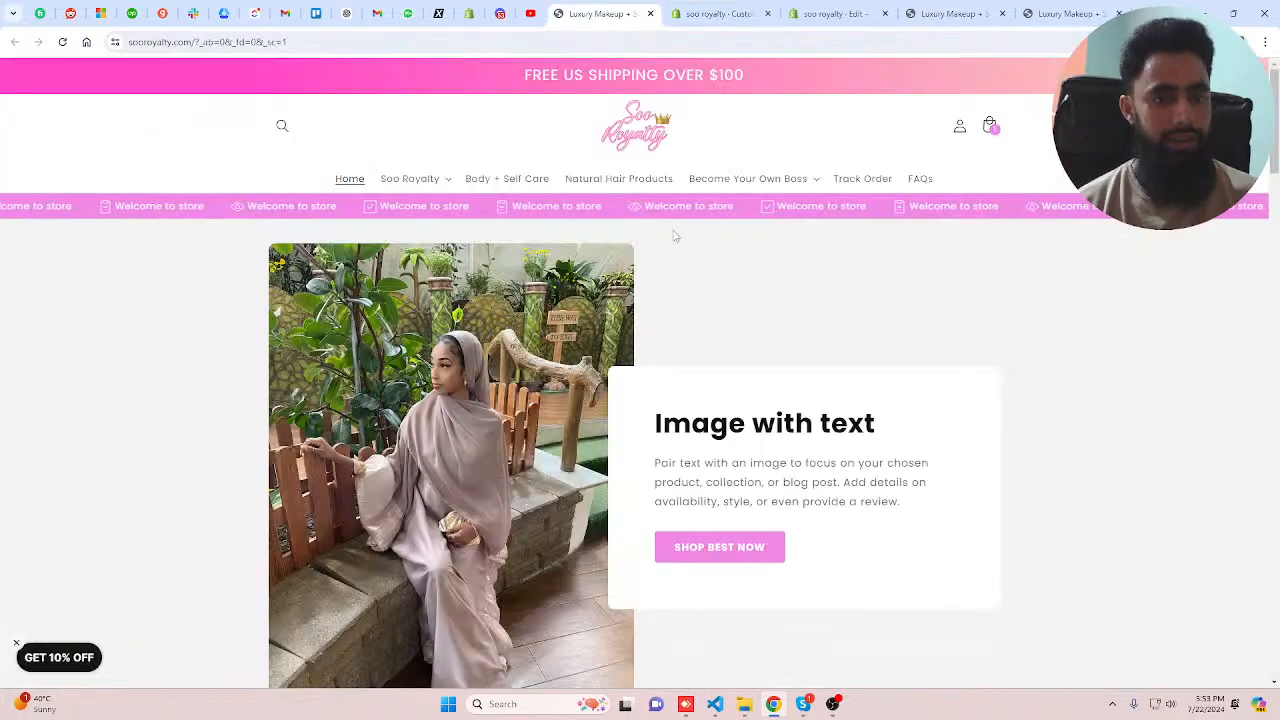
left_click(712, 13)
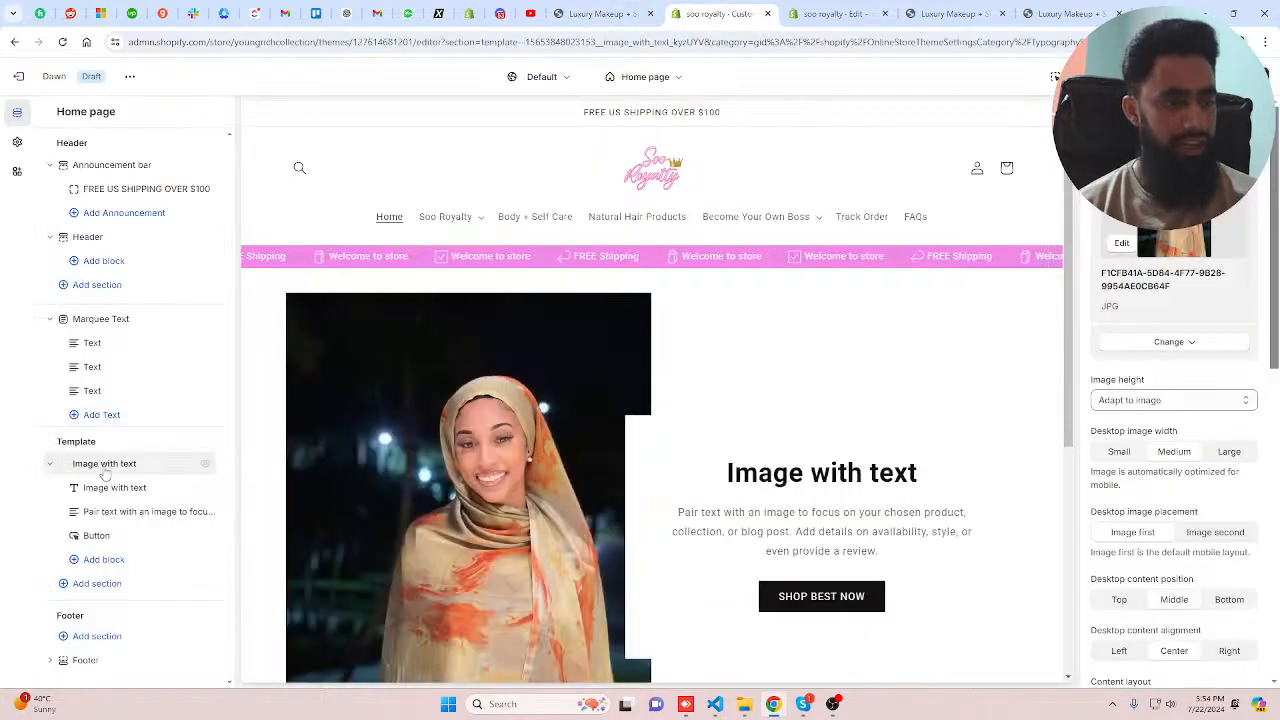
- Change the Image with text section's color scheme to Scheme 2, leaving its container color scheme as Scheme 1
scroll(1187, 551, "down", 3)
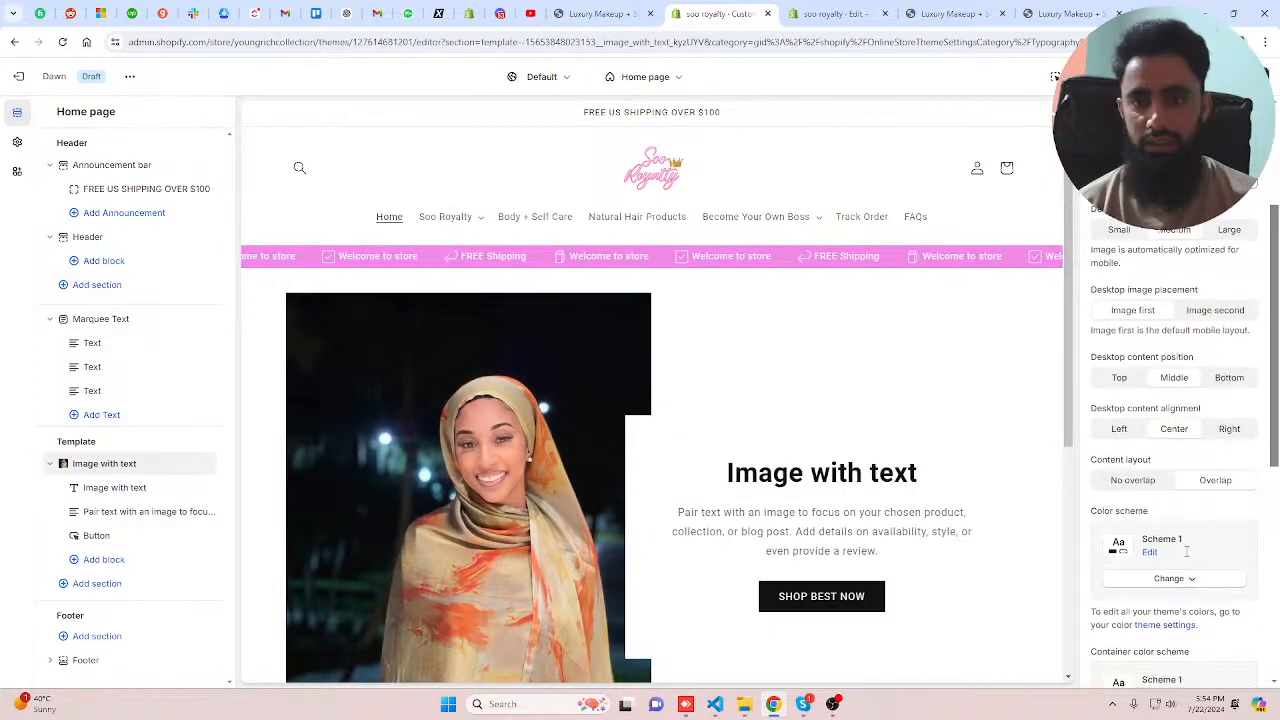
left_click(1187, 551)
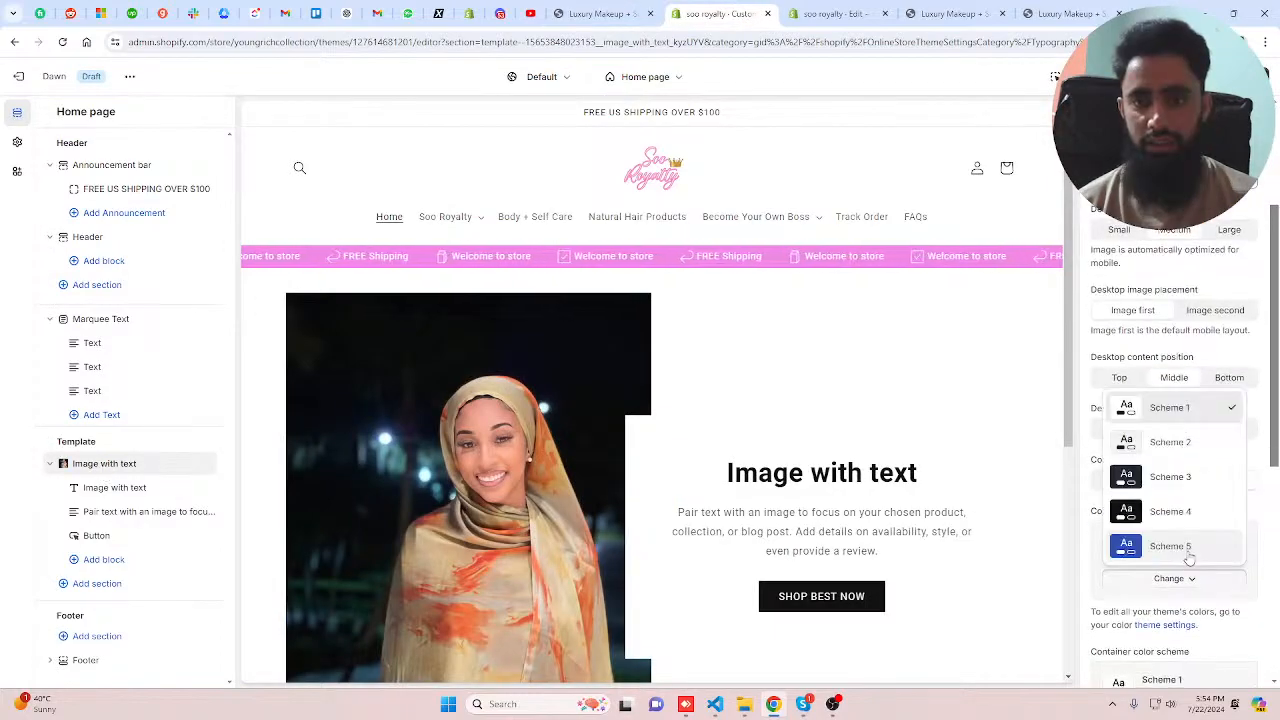
left_click(1170, 442)
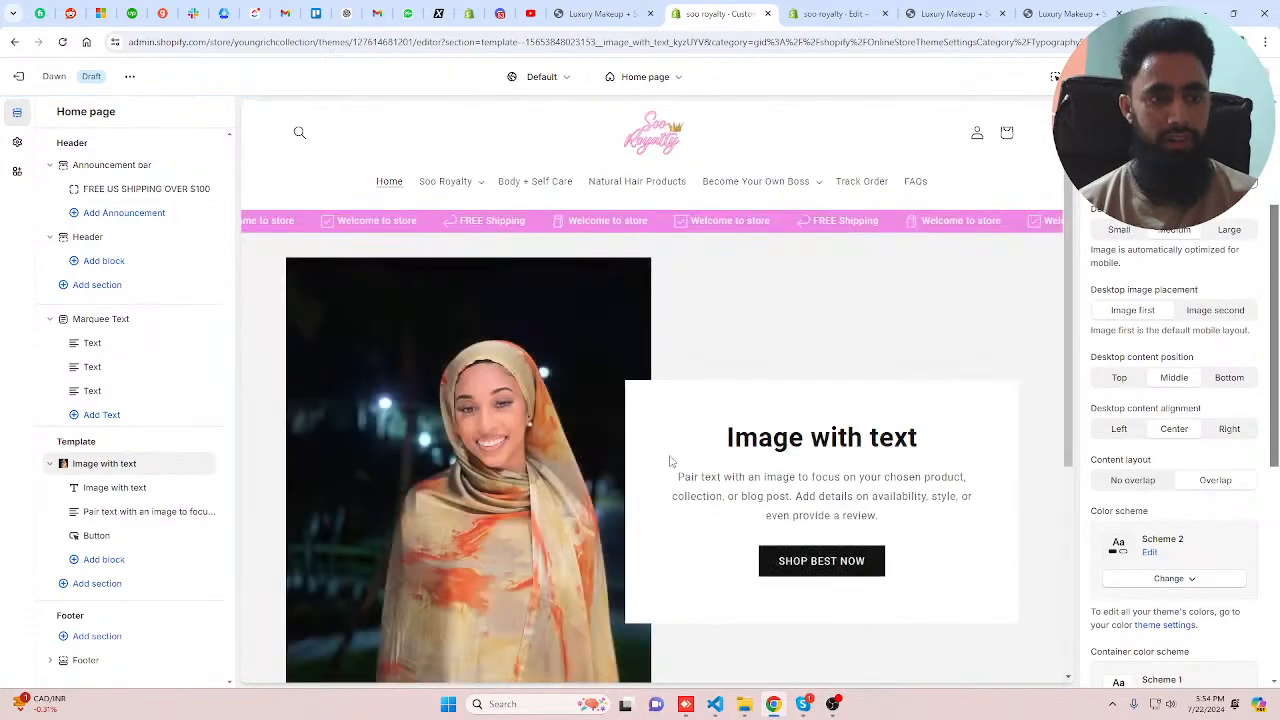
- Check the reference preview's next section and add a Multicolumn section below Image with text on the home page
left_click(596, 12)
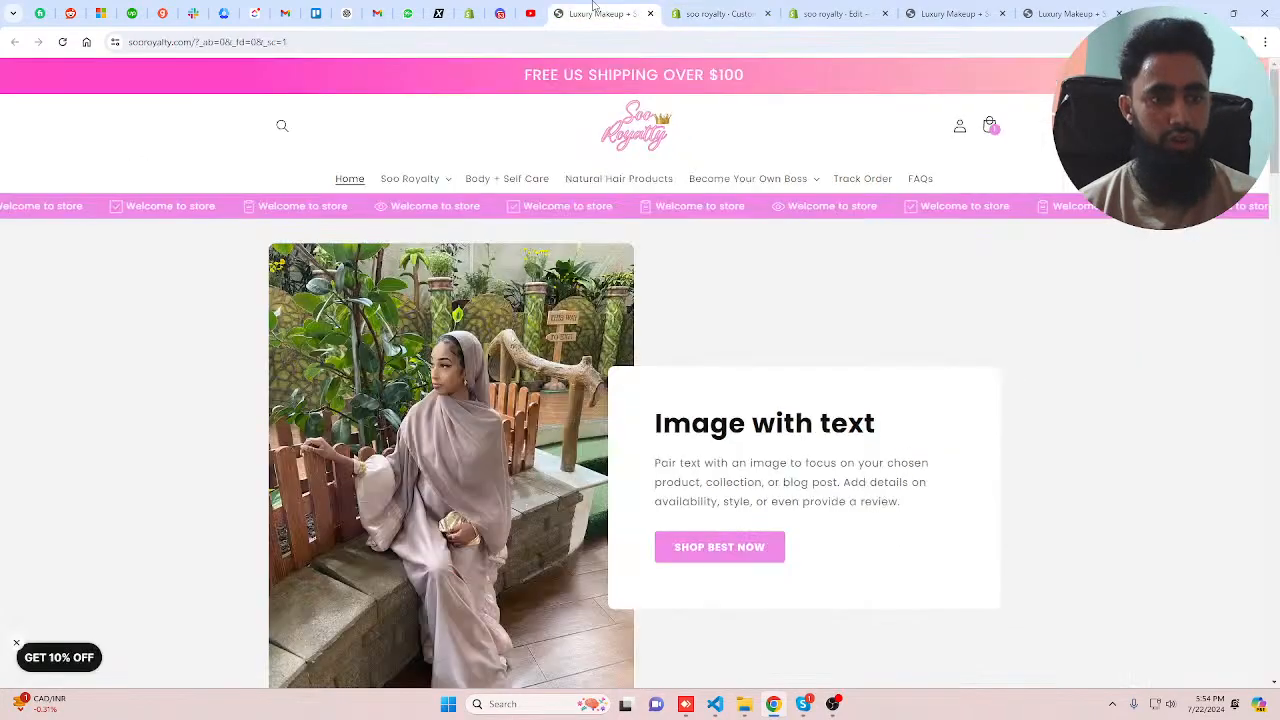
scroll(812, 373, "down", 6)
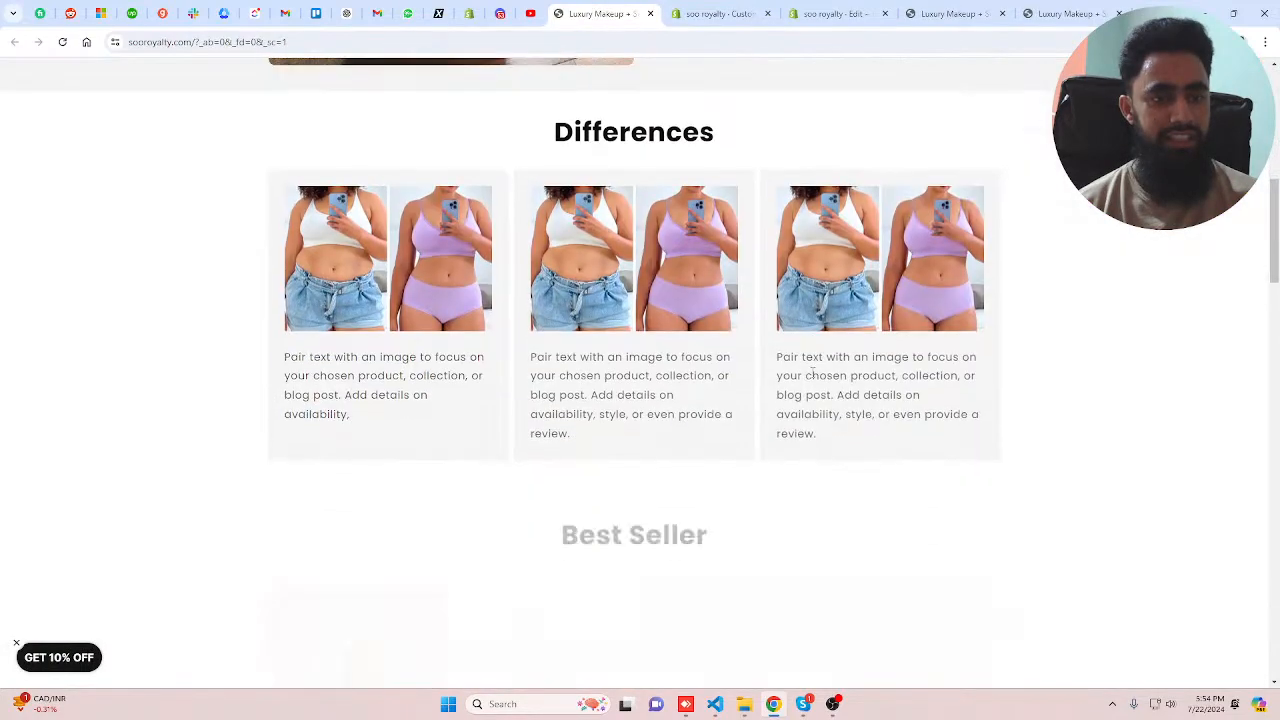
left_click(708, 11)
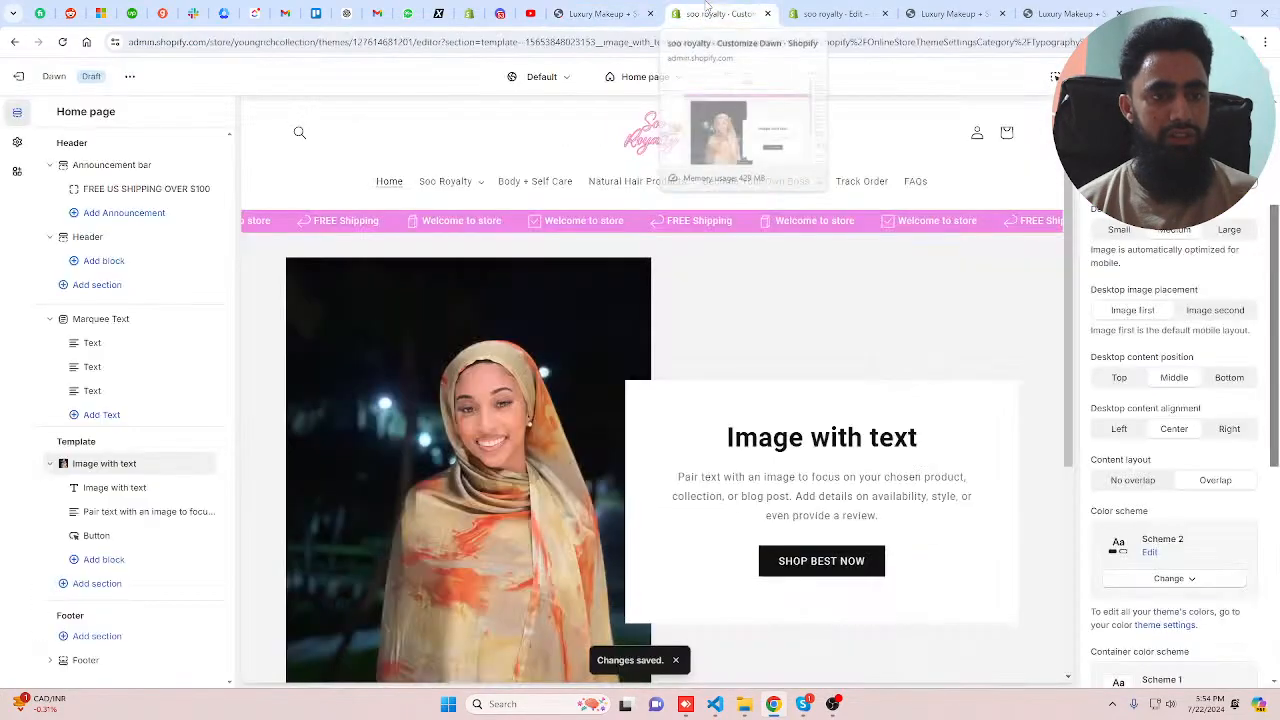
scroll(706, 429, "down", 5)
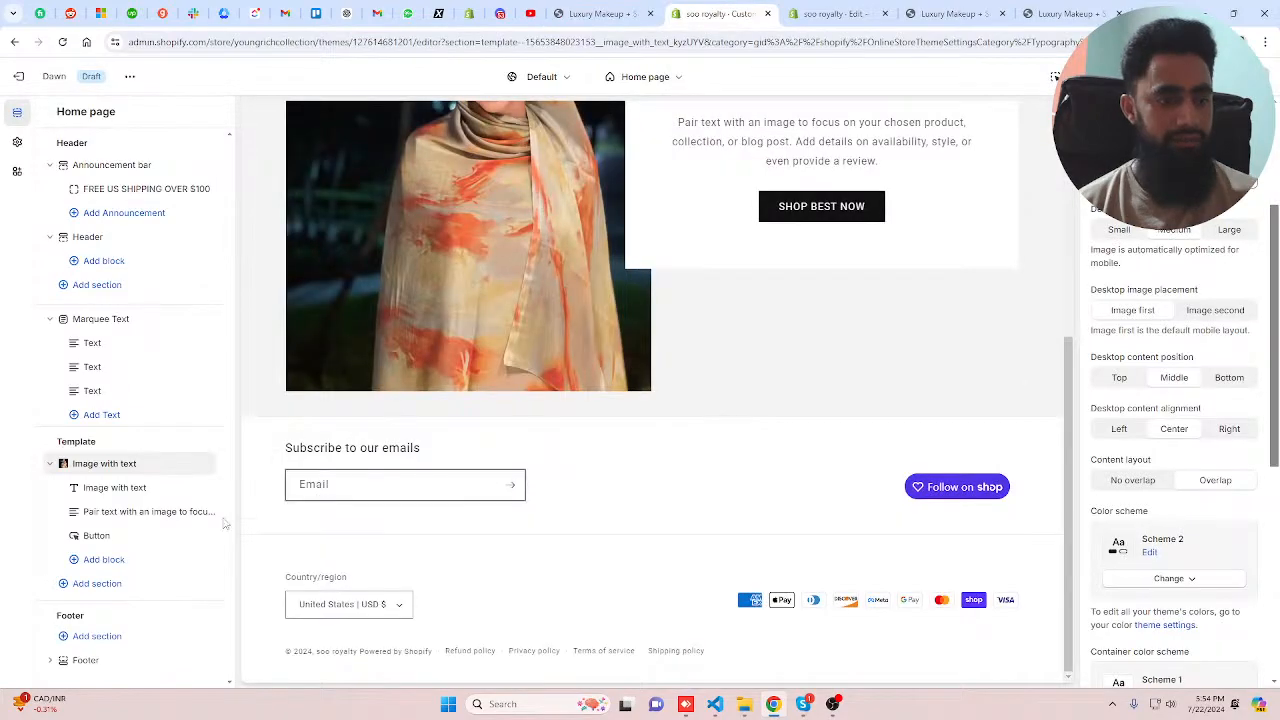
left_click(97, 583)
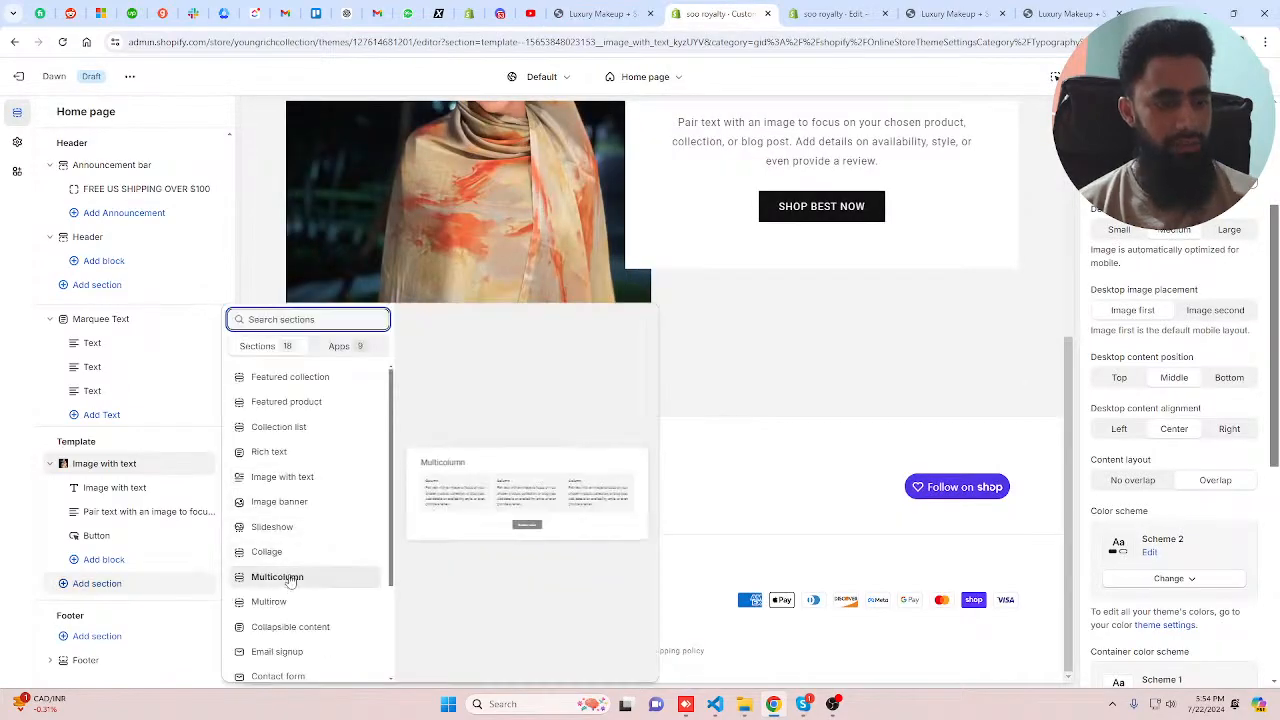
left_click(291, 581)
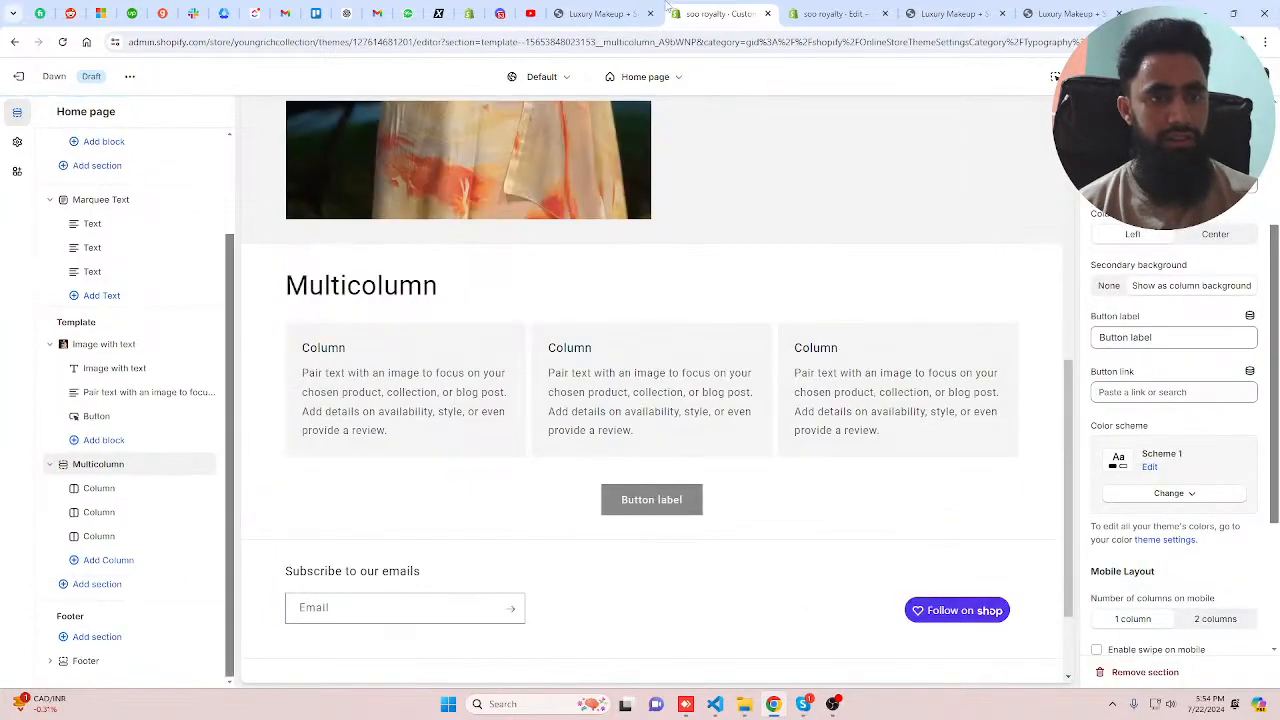
- Copy the three-column section's heading from the reference preview and set the Multicolumn heading to a bold "Differences"
left_click(625, 13)
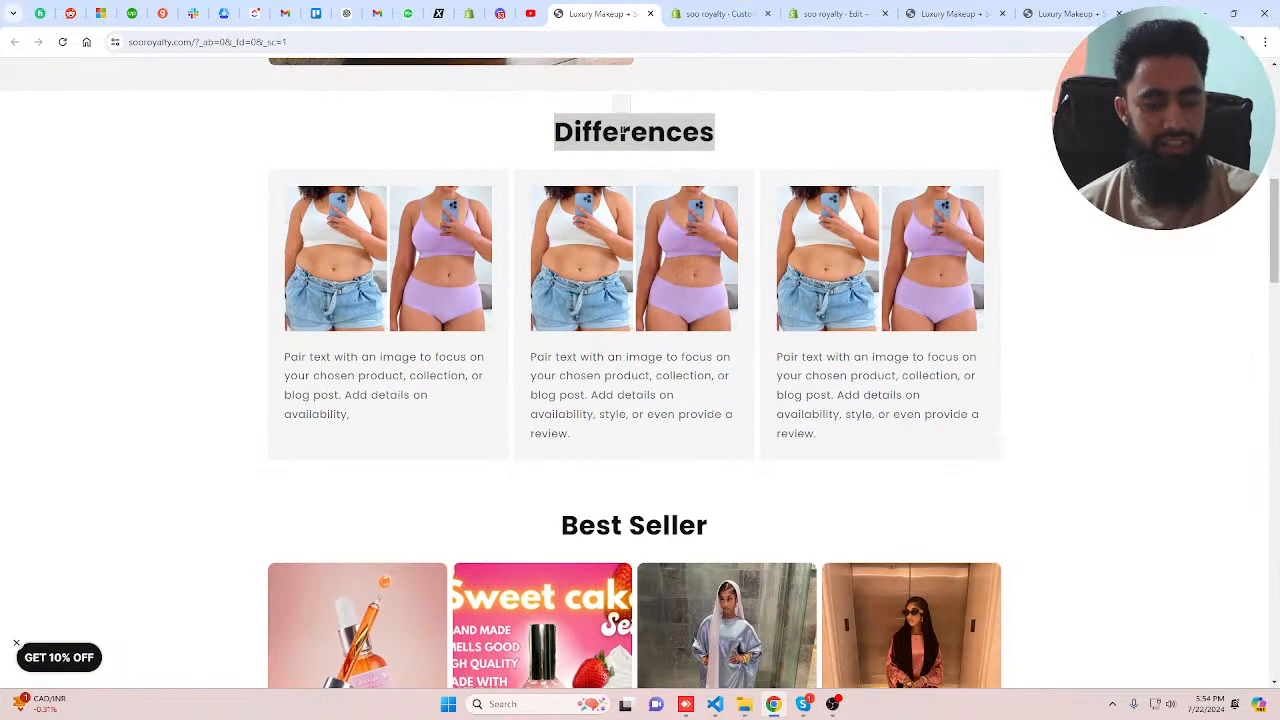
key("ctrl+Tab")
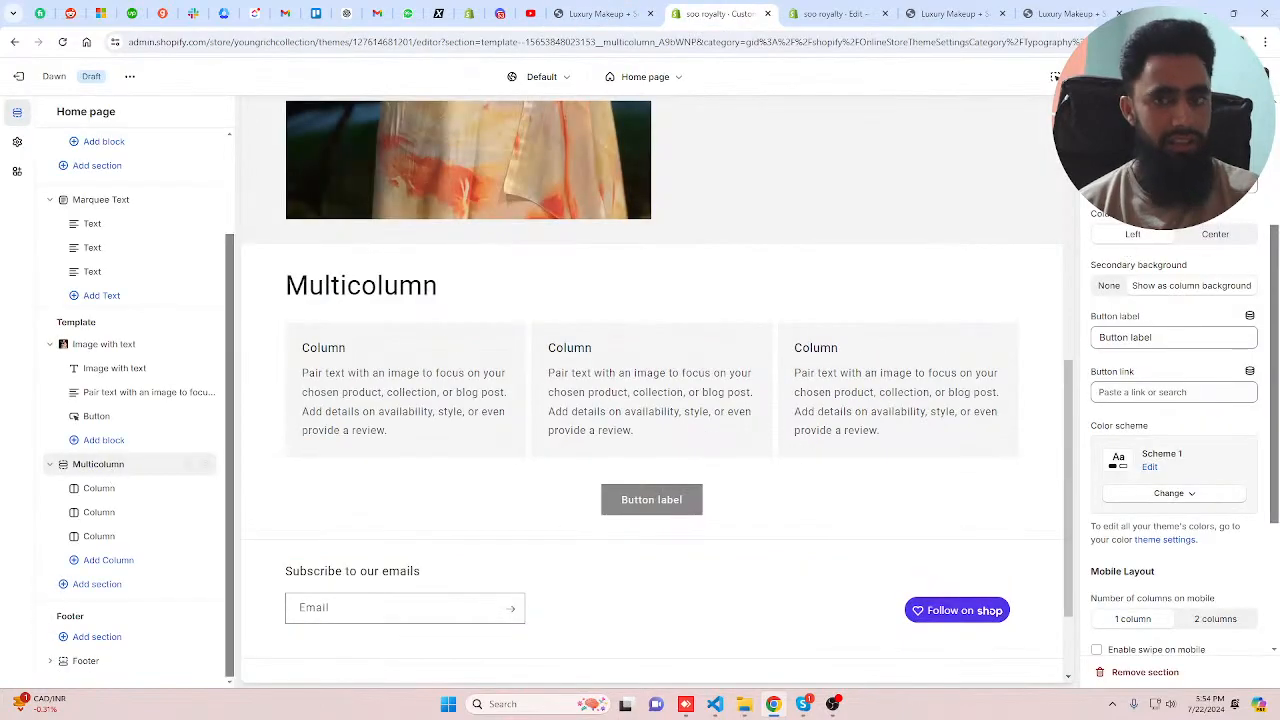
scroll(1174, 210, "up", 3)
left_click_drag(1178, 192, 1026, 194)
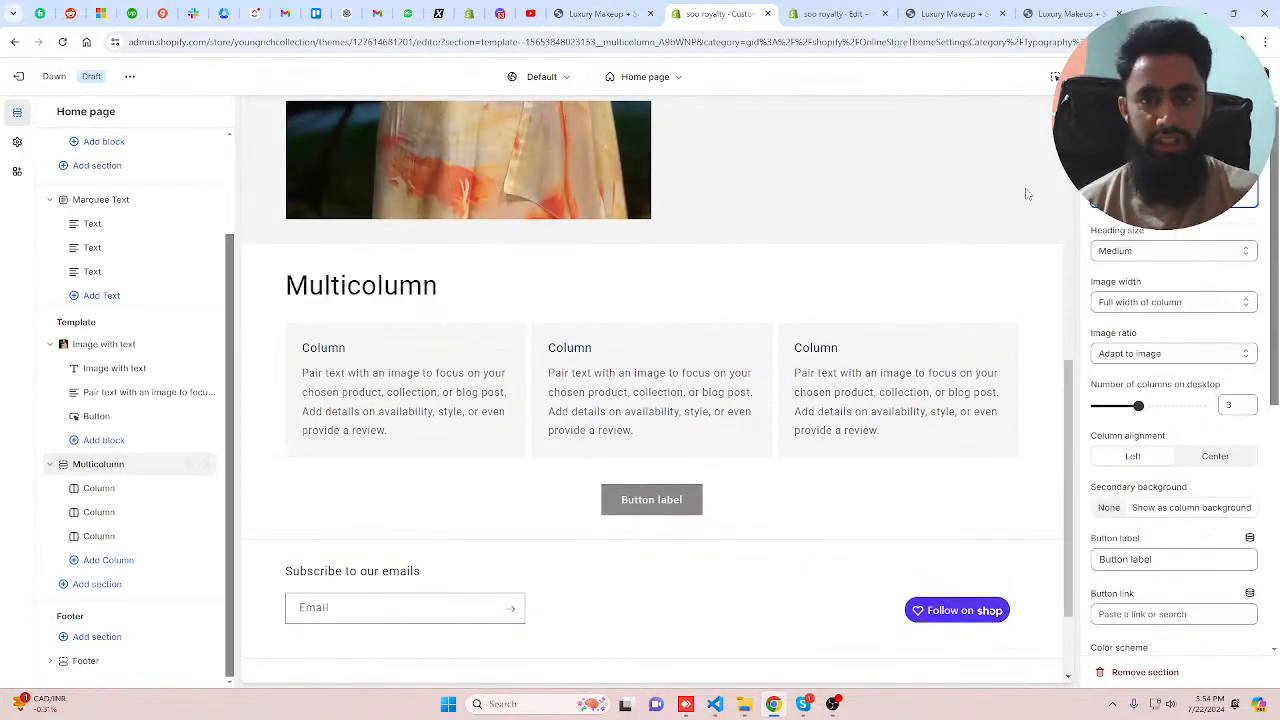
type("Differences")
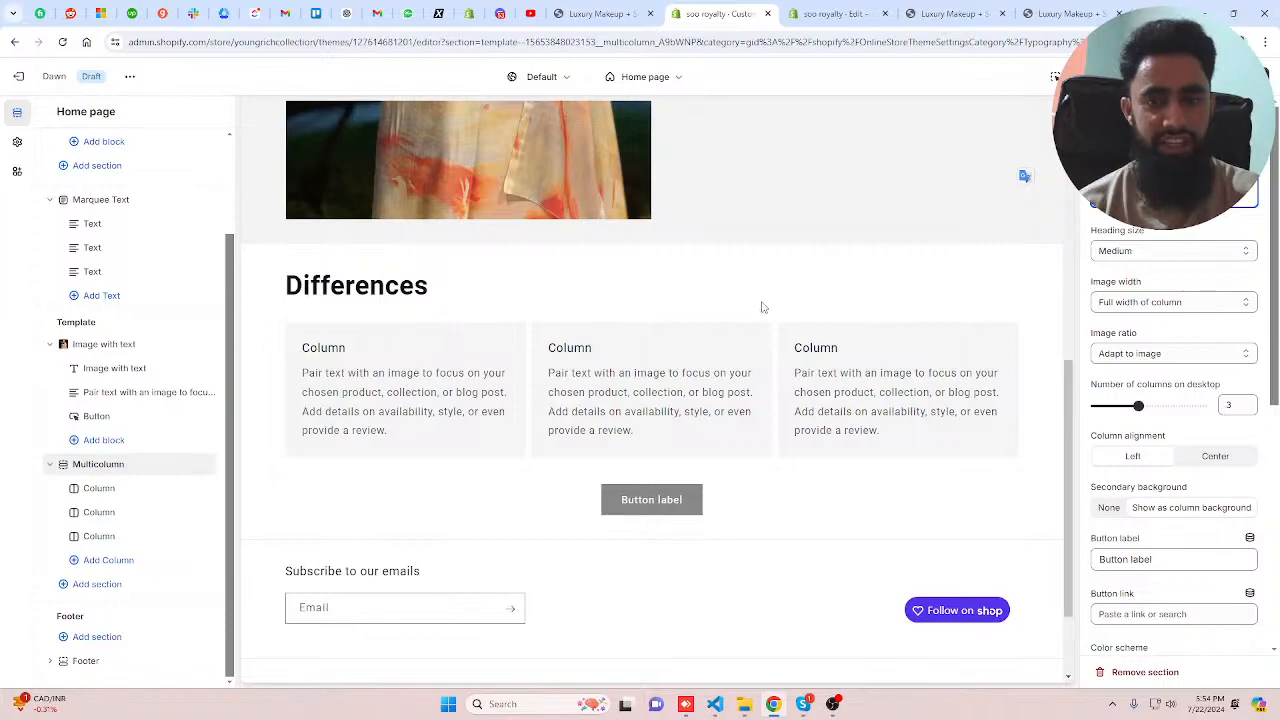
- Following the reference preview, set the first Multicolumn column's image to Canva_Design_3 and clear its heading
left_click(612, 13)
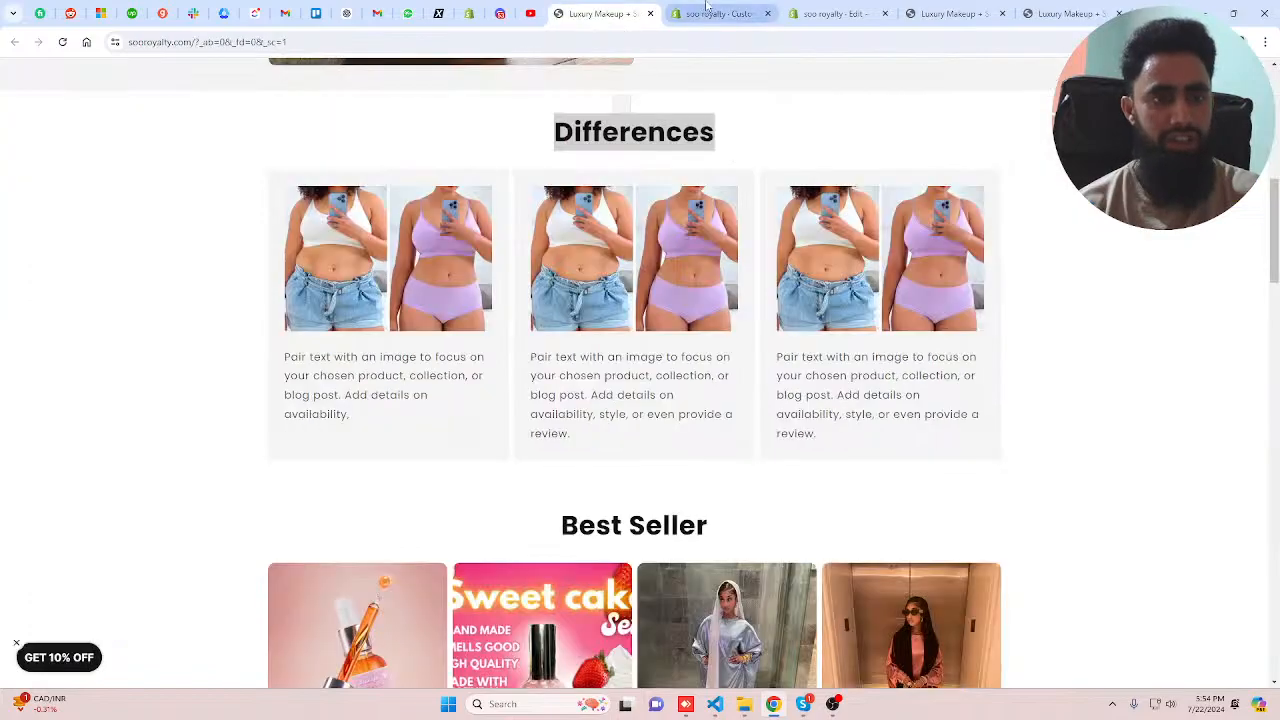
left_click(707, 9)
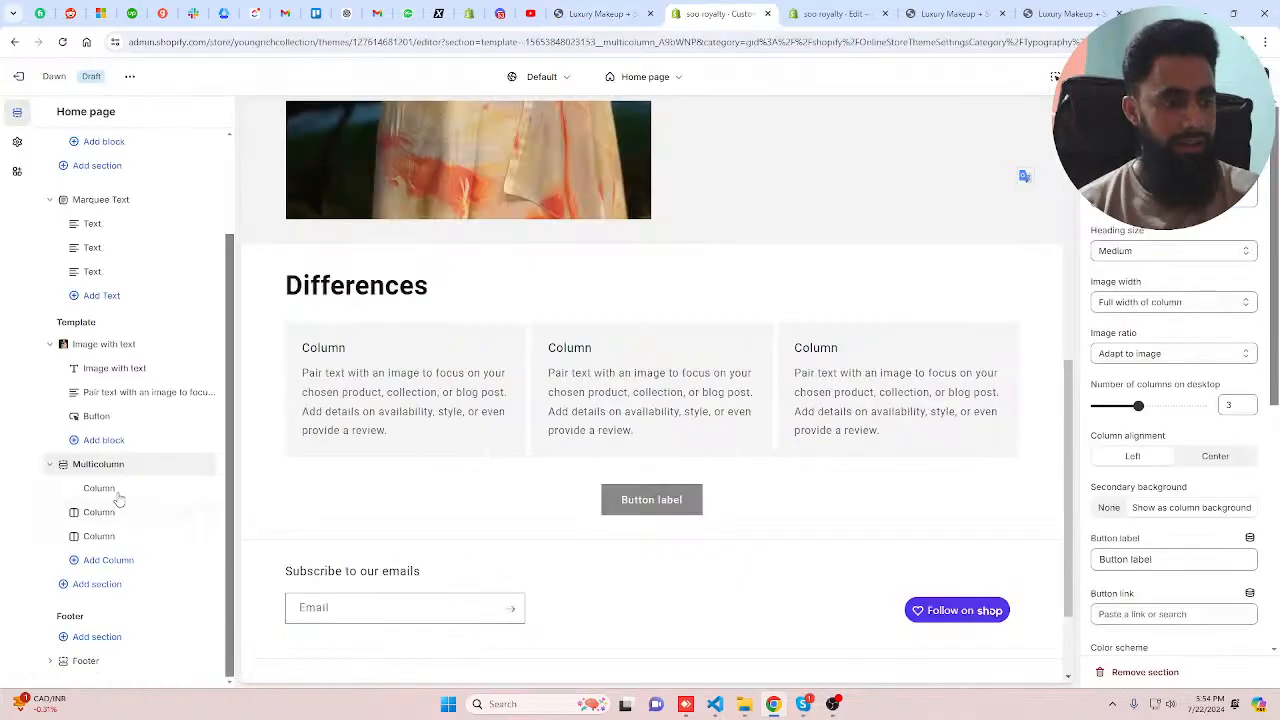
left_click(612, 13)
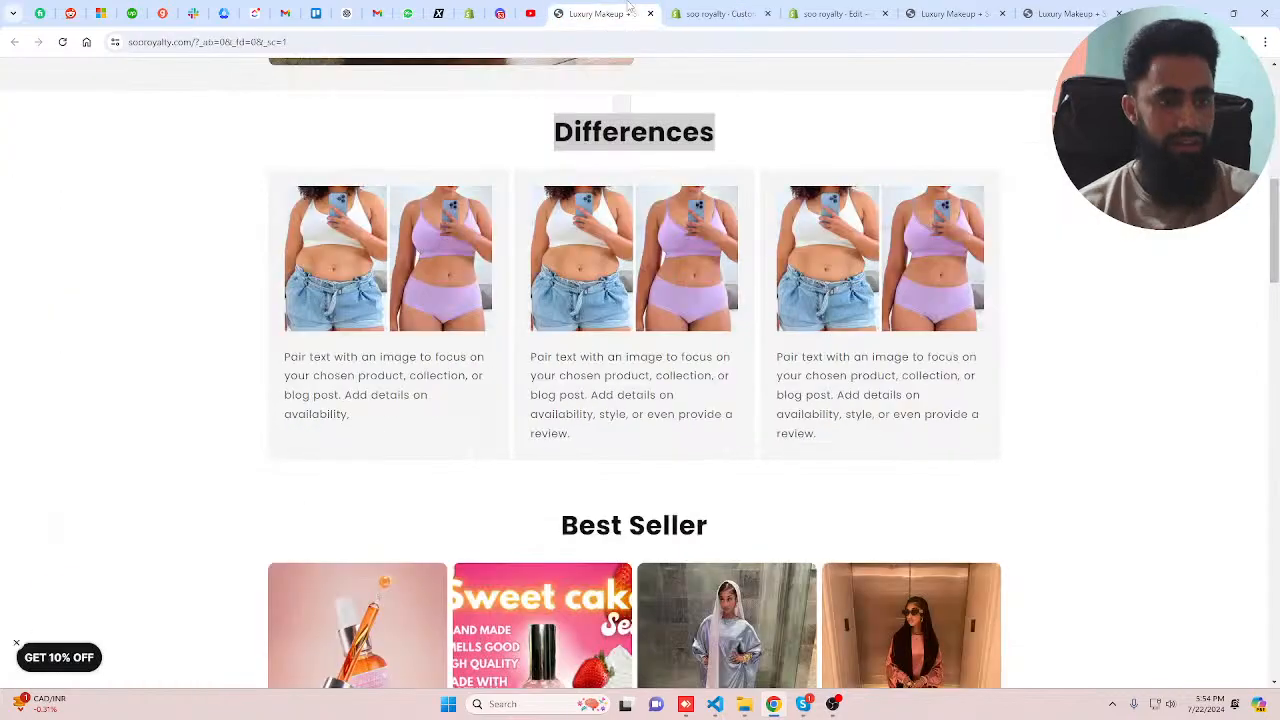
left_click(707, 13)
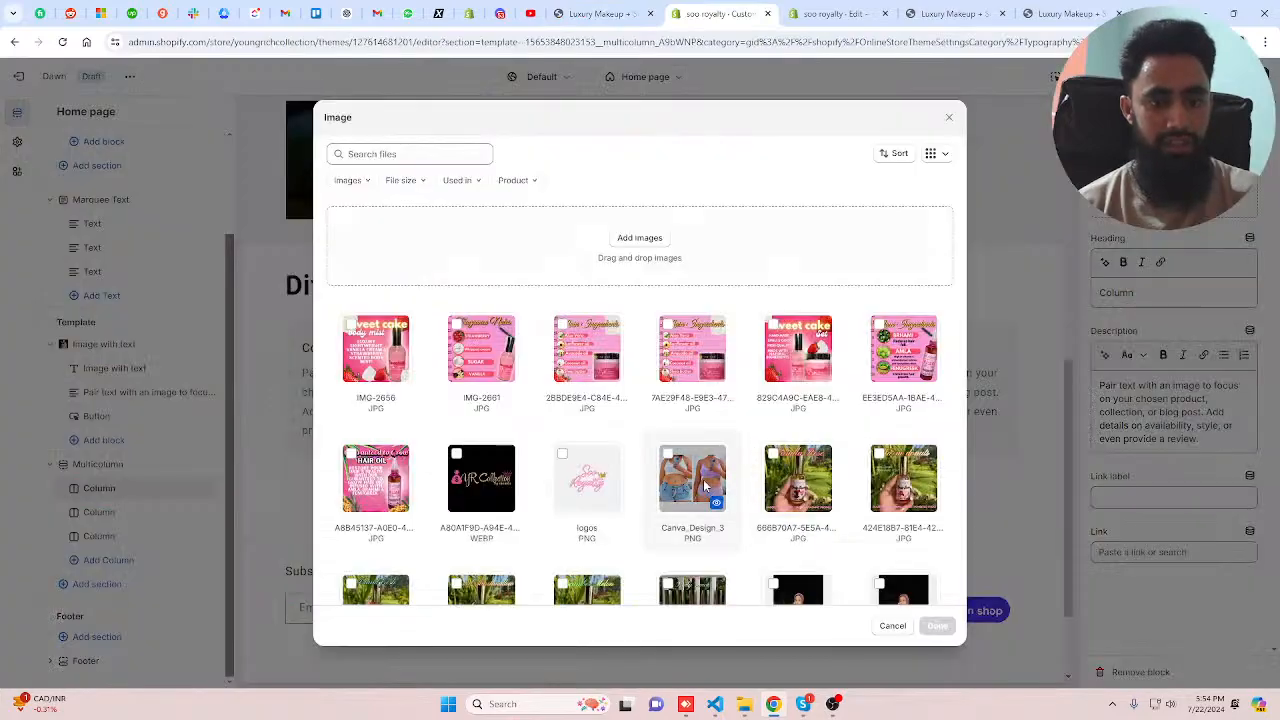
left_click(705, 487)
left_click(937, 625)
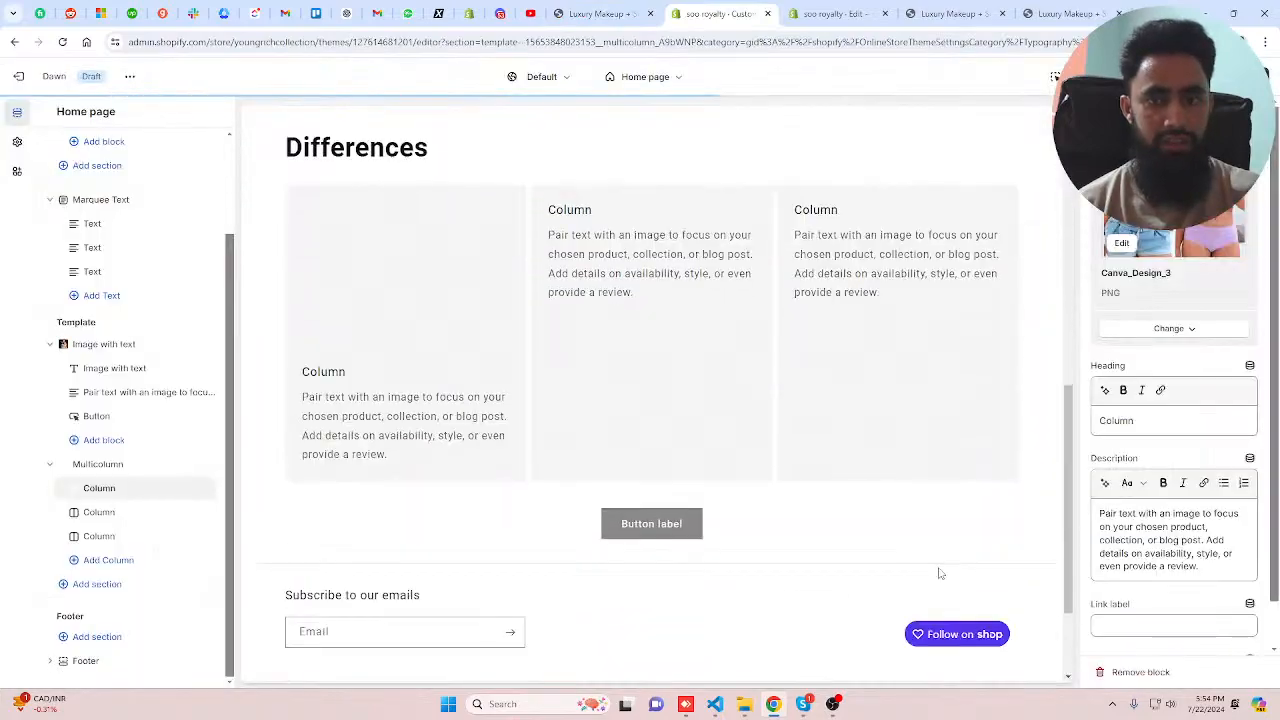
triple_click(1167, 422)
key("BackSpace")
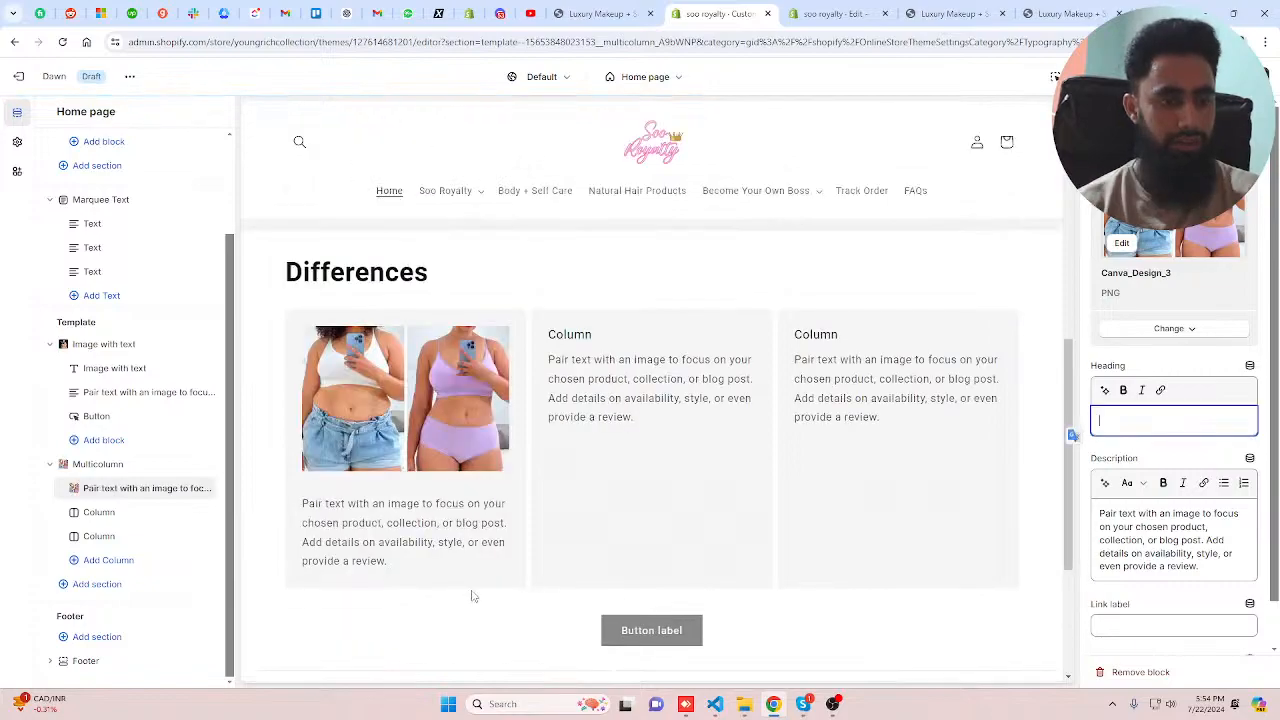
- Set the image of the second and third Multicolumn columns to Canva_Design_3
left_click(99, 512)
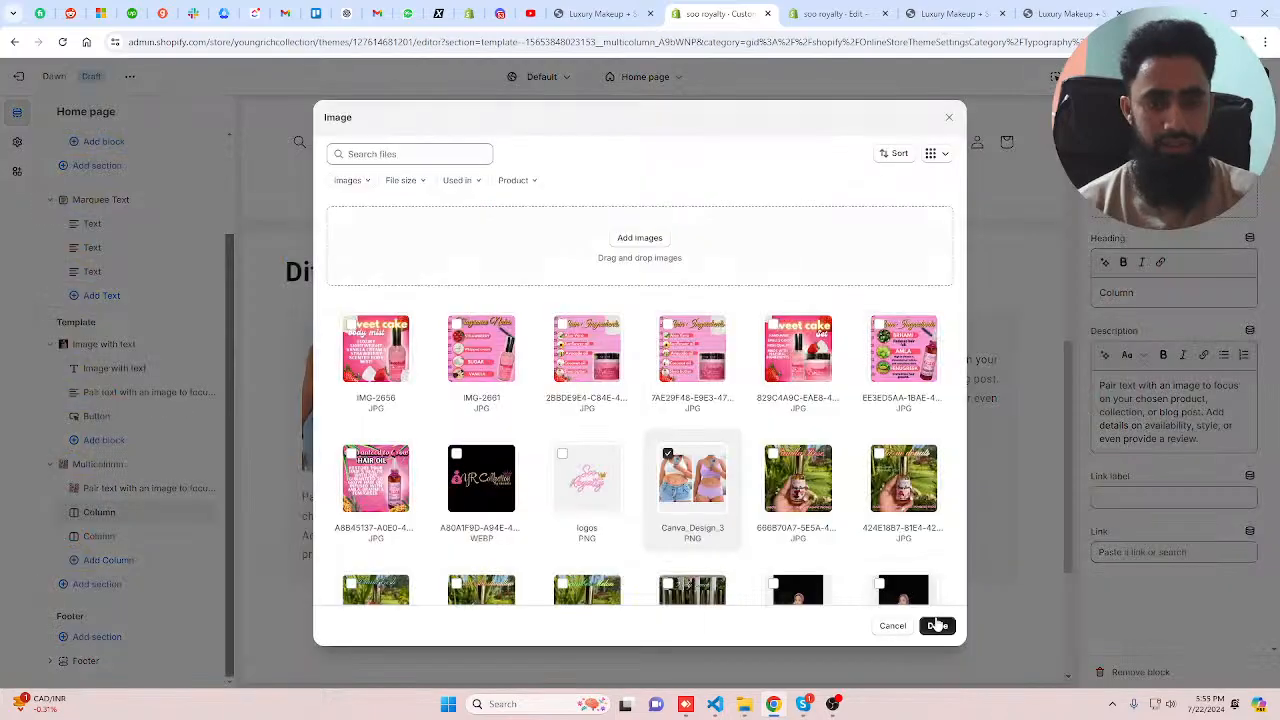
left_click(937, 625)
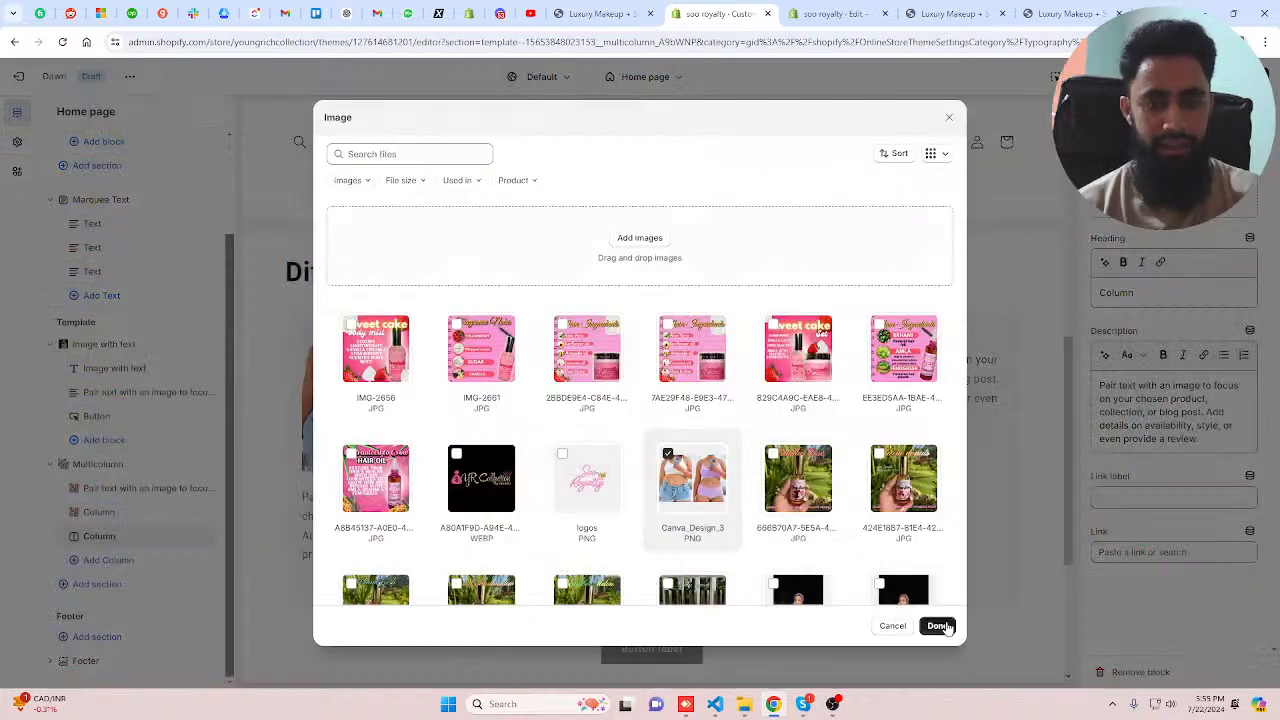
left_click(939, 625)
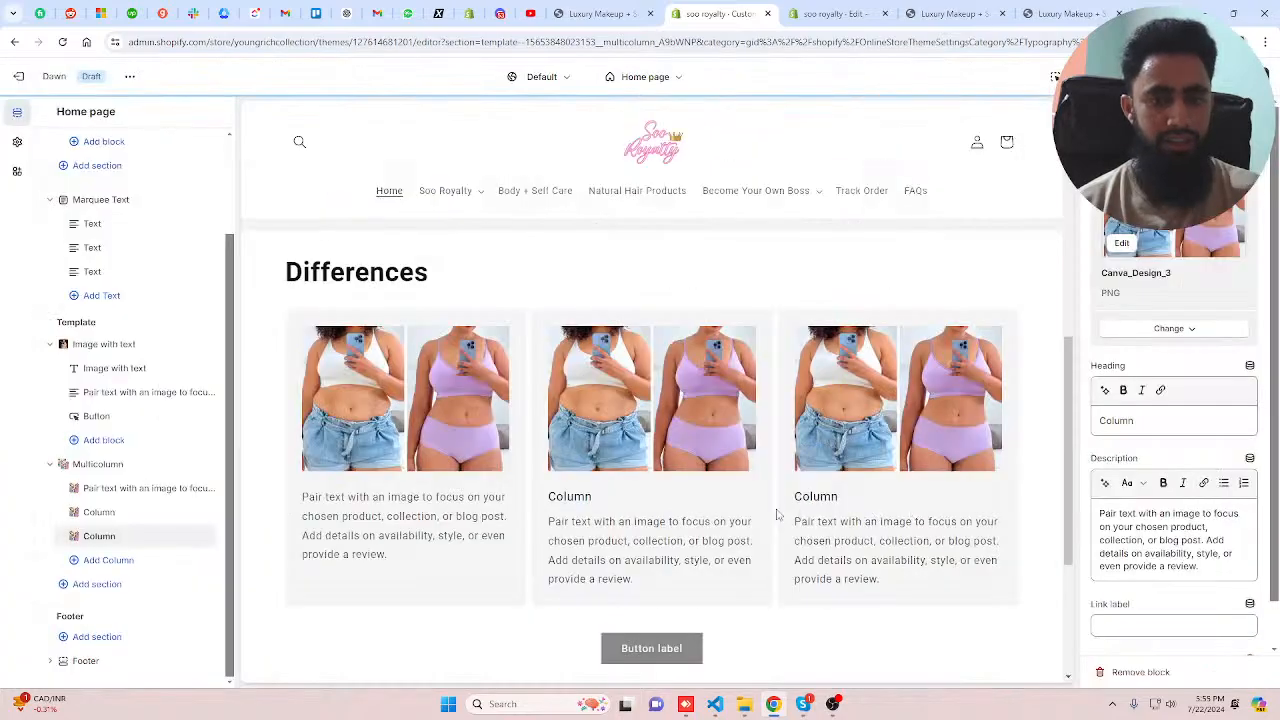
- Clear the Multicolumn section's button label to remove the button below the columns
left_click(278, 483)
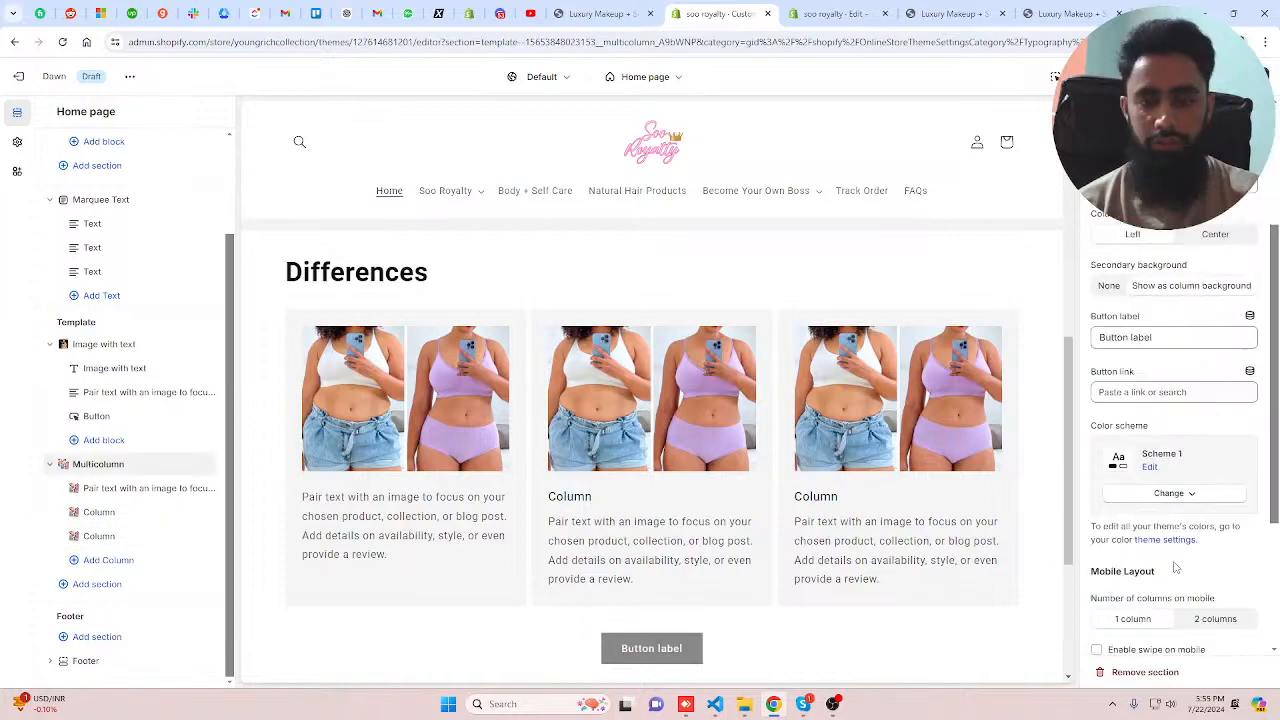
left_click(1088, 327)
key("ctrl+a")
key("BackSpace")
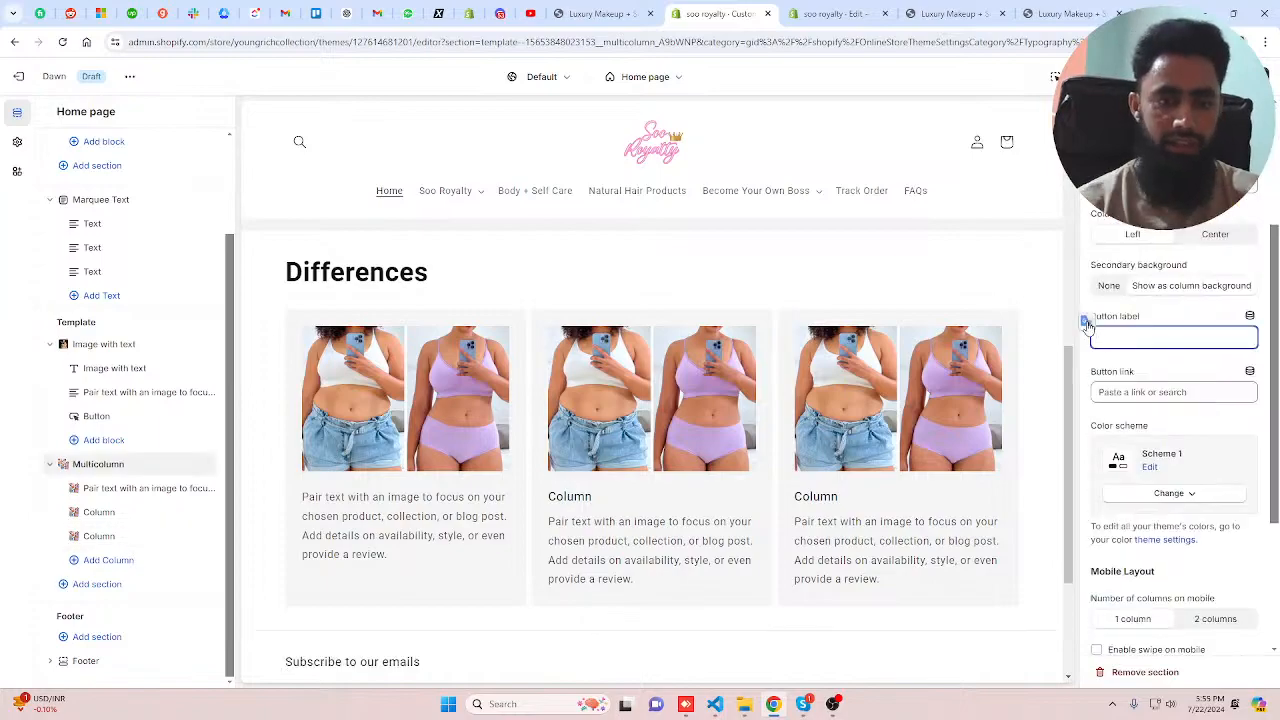
- Check the reference preview's next section and add a Featured collection section below Multicolumn on the home page
left_click(605, 14)
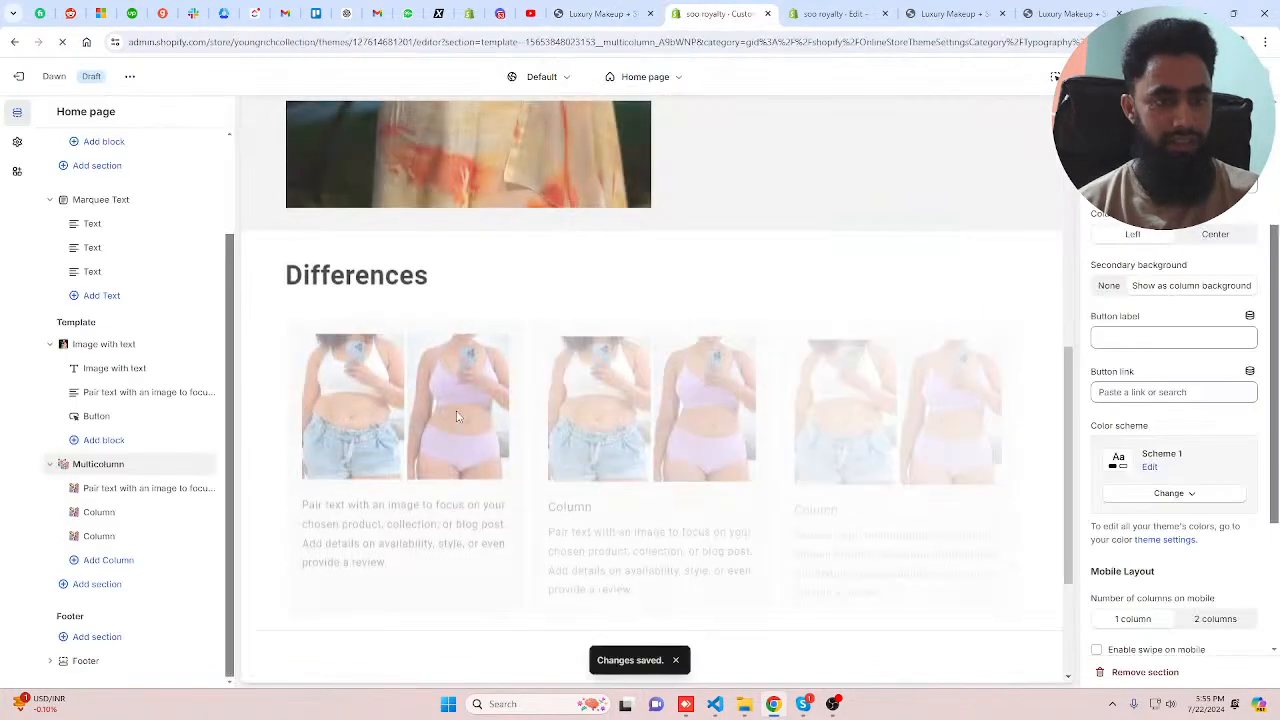
scroll(457, 416, "down", 2)
left_click(100, 585)
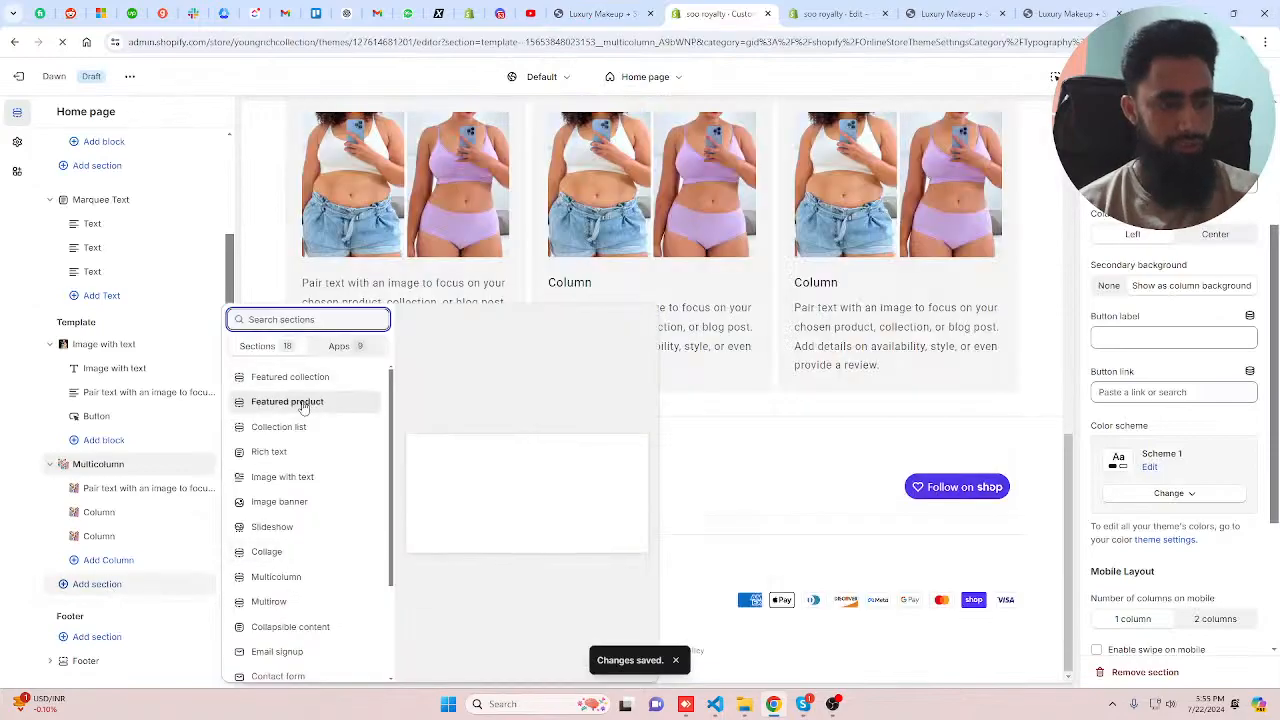
key("Escape")
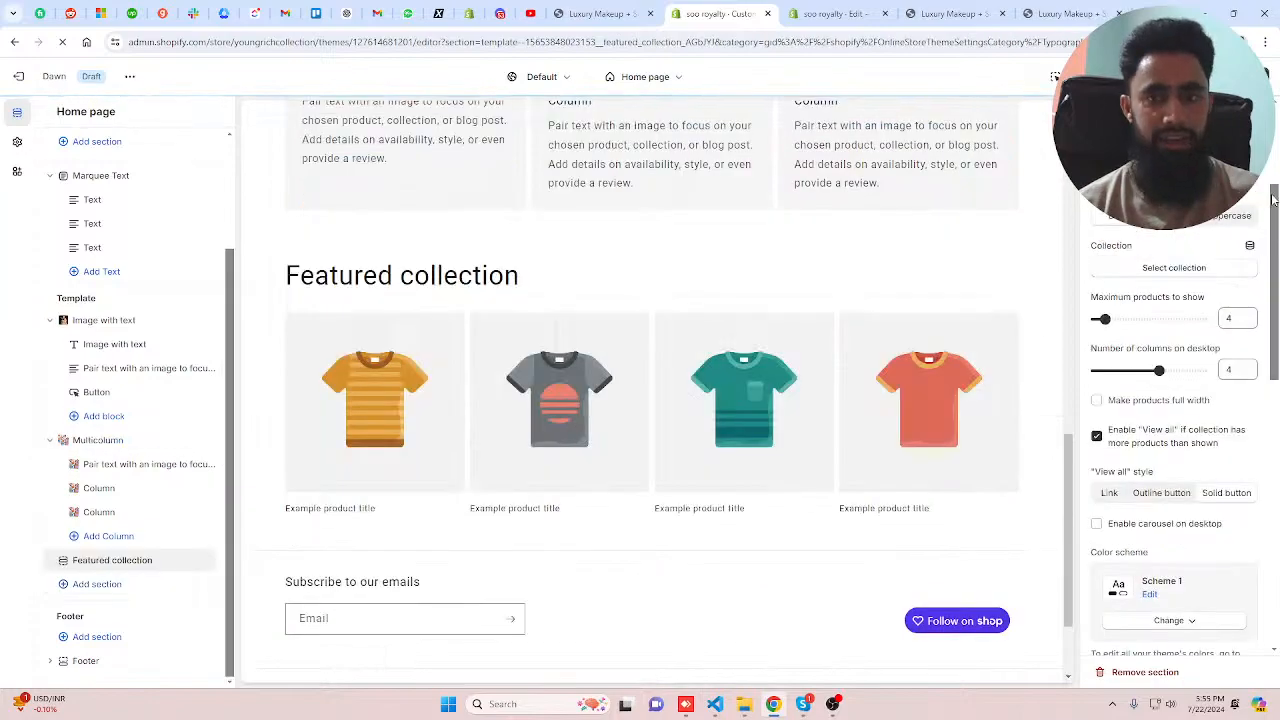
- Change the Featured collection section's heading to "Best Seller"
scroll(1273, 200, "up", 3)
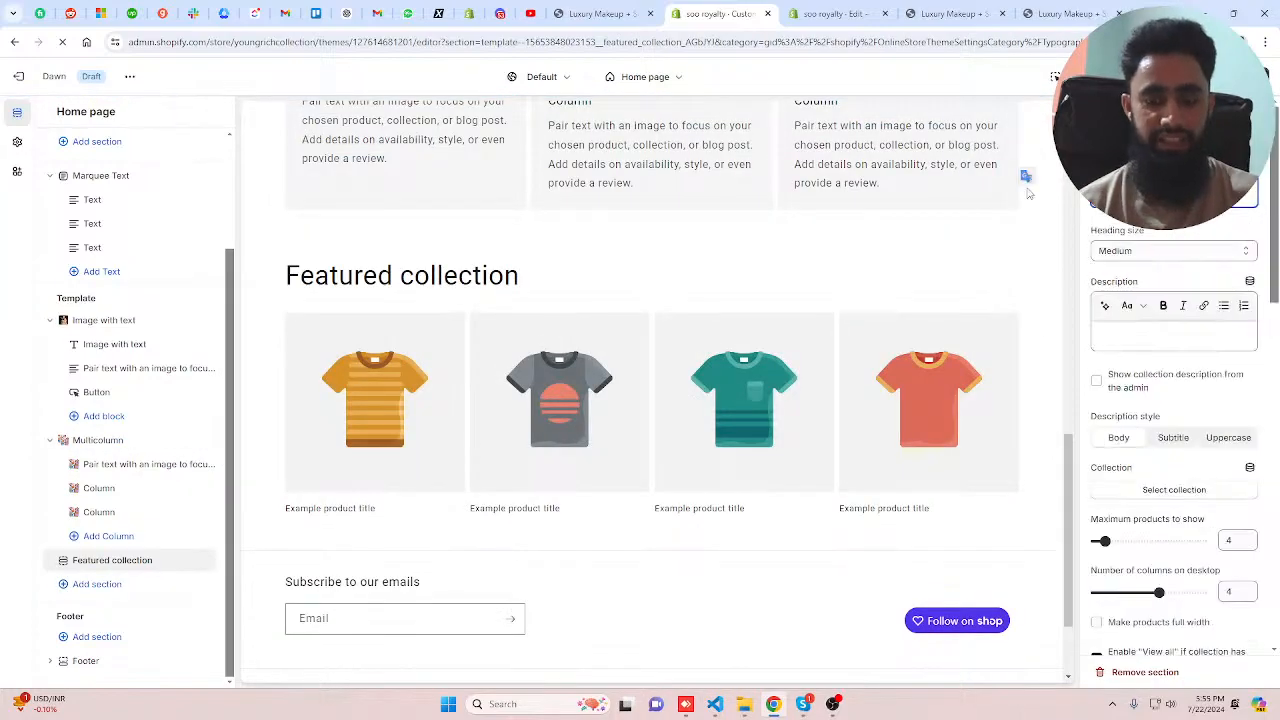
type("bEST")
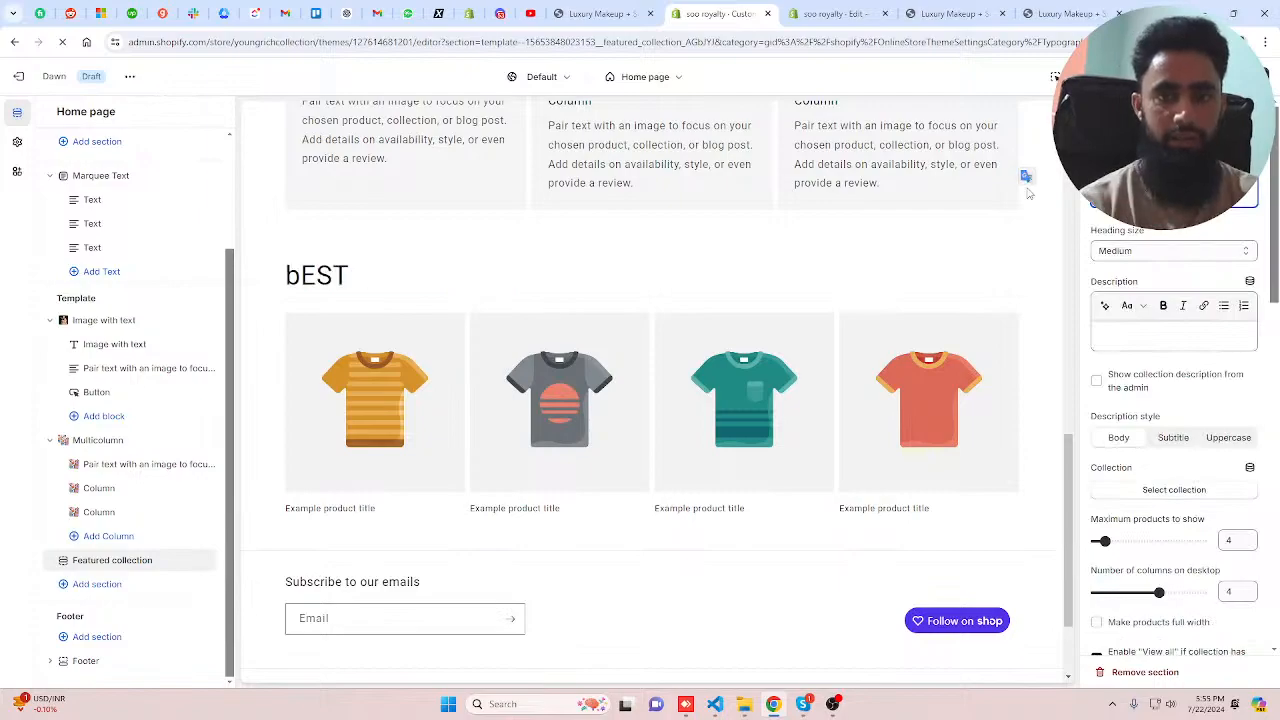
key("BackSpace")
key("BackSpace")
key("BackSpace")
key("BackSpace")
type("Best S")
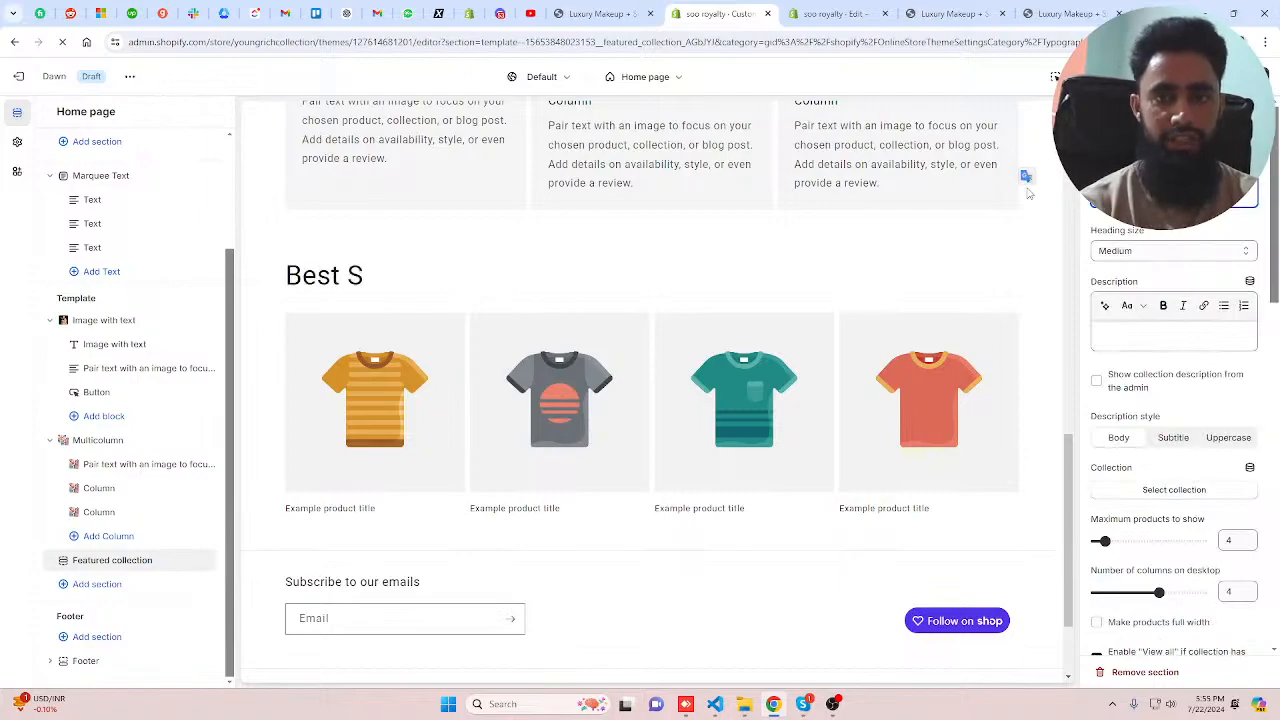
type("eller")
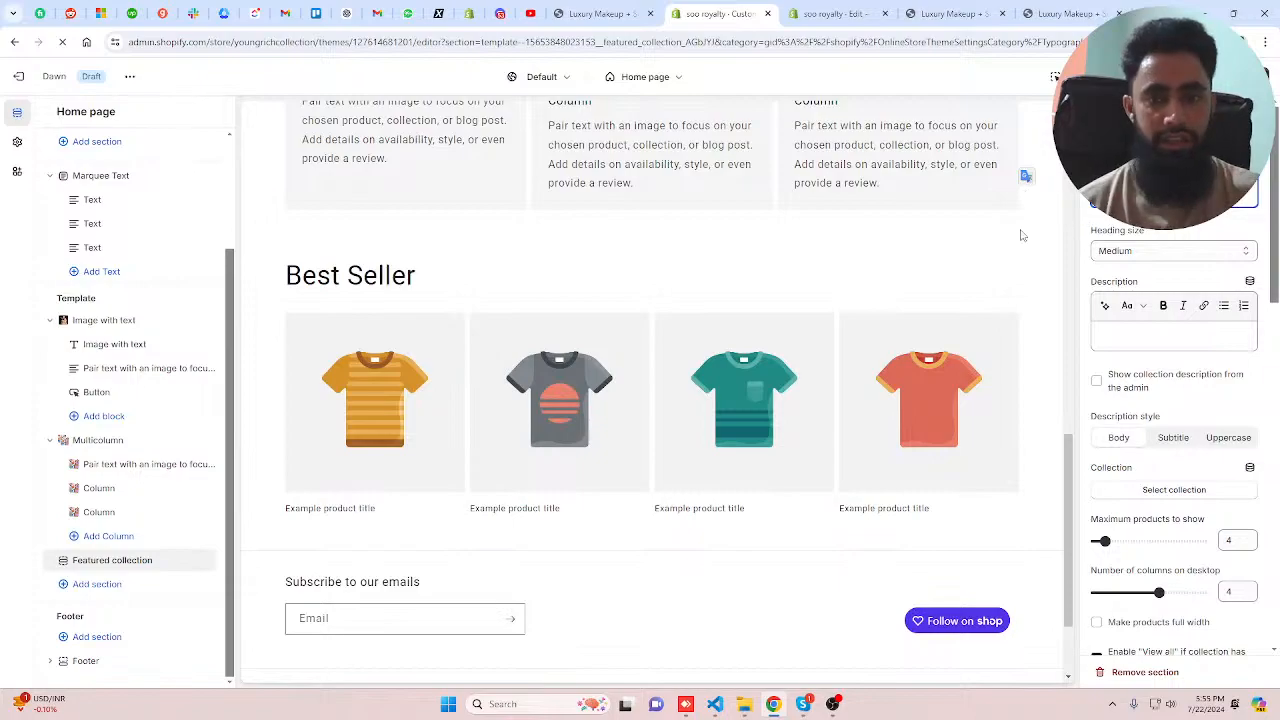
- Assign the All products collection to the Best Seller section, comparing the products with the reference preview
left_click(1174, 489)
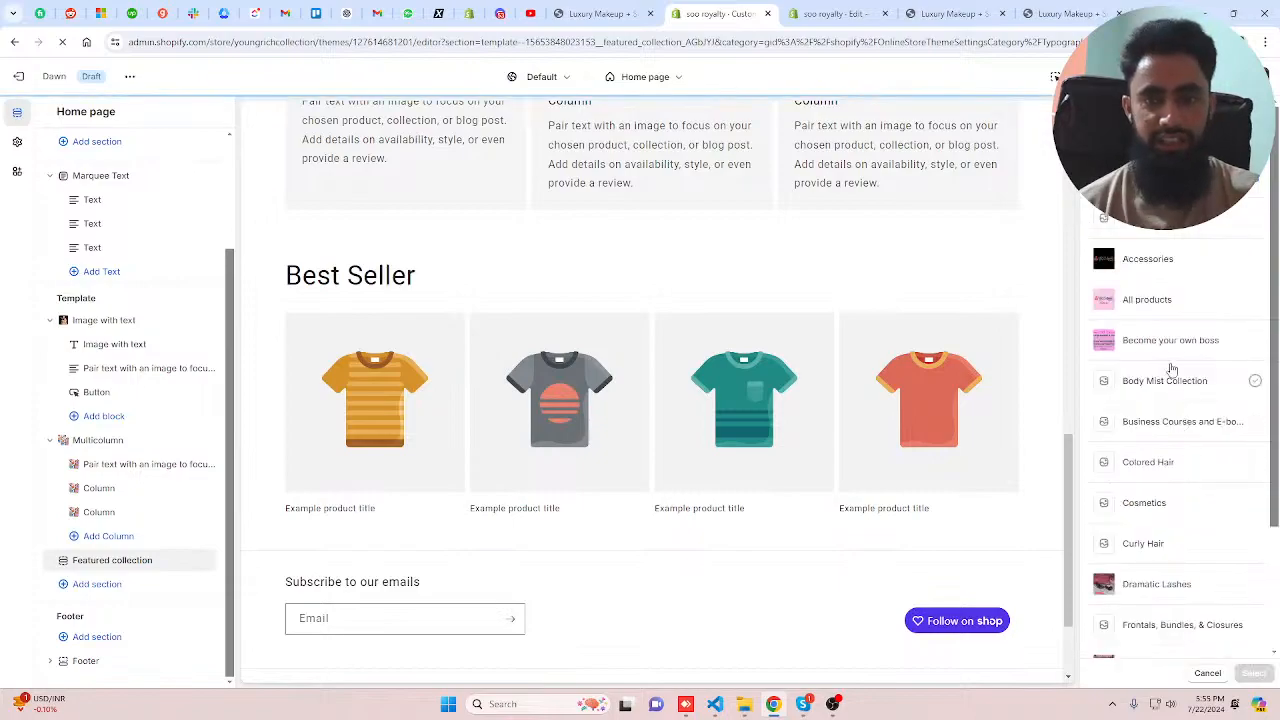
left_click(1150, 301)
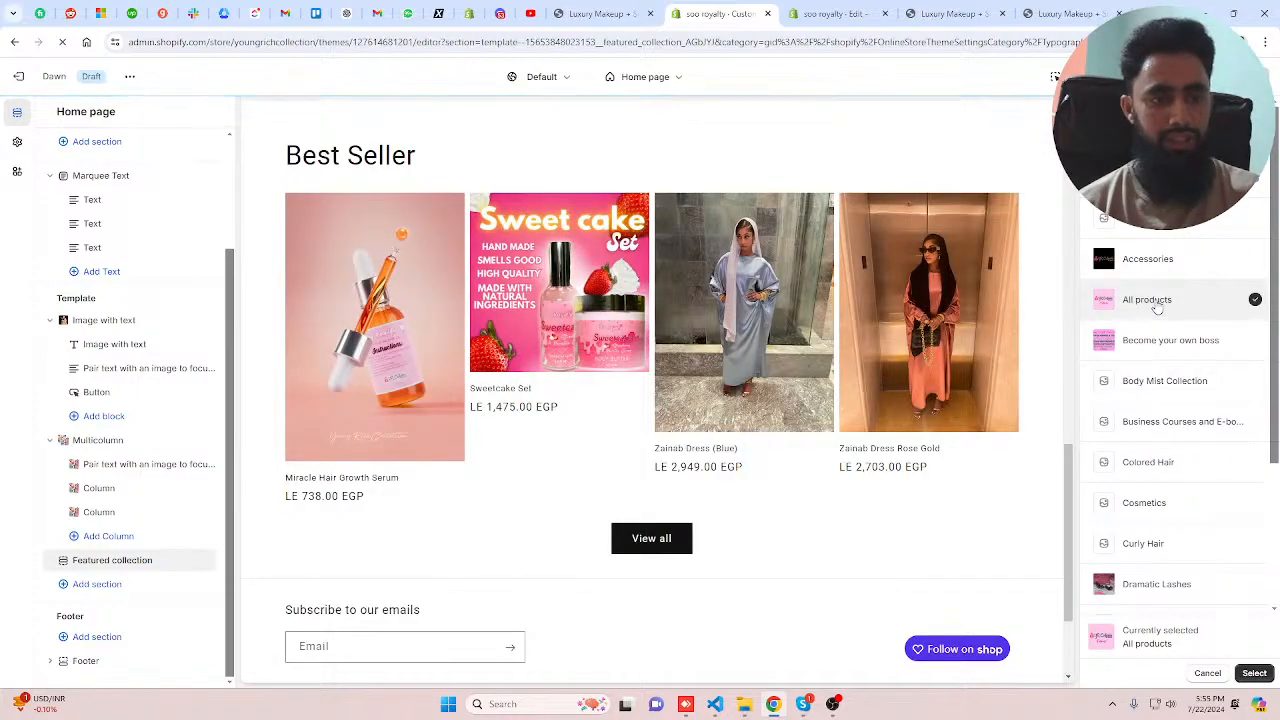
left_click(606, 12)
left_click(705, 8)
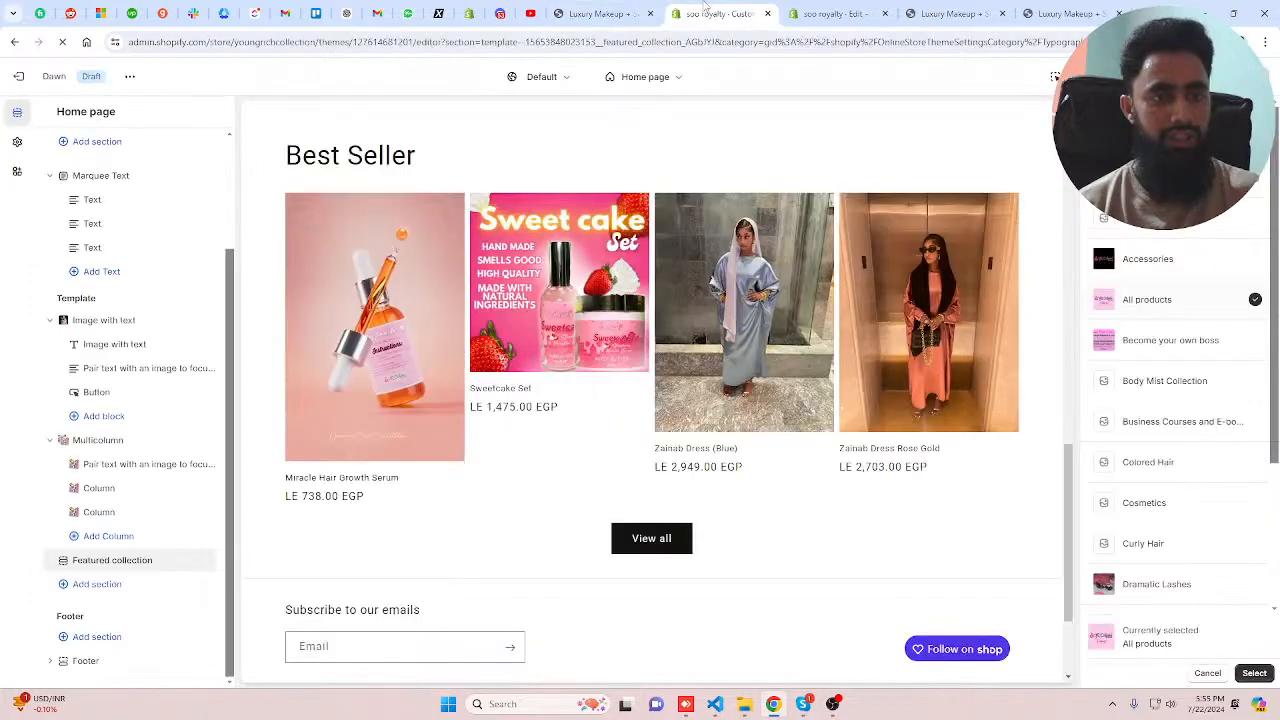
left_click(620, 12)
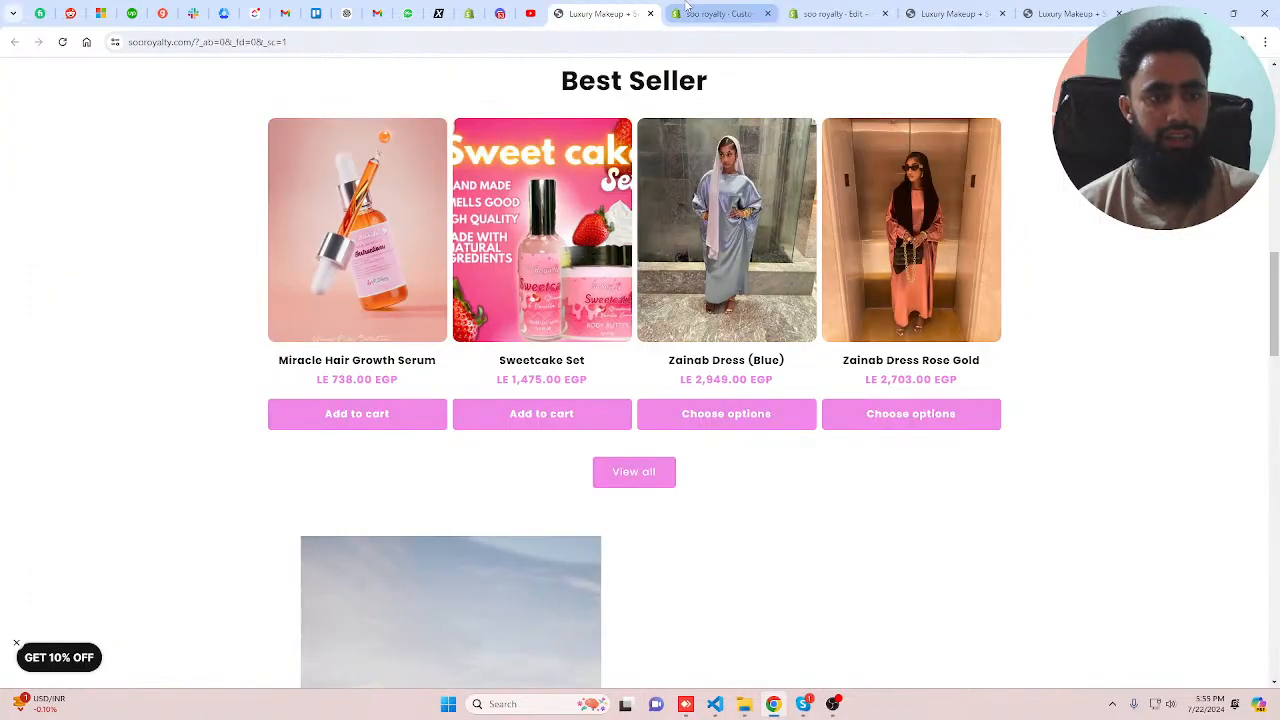
left_click(687, 8)
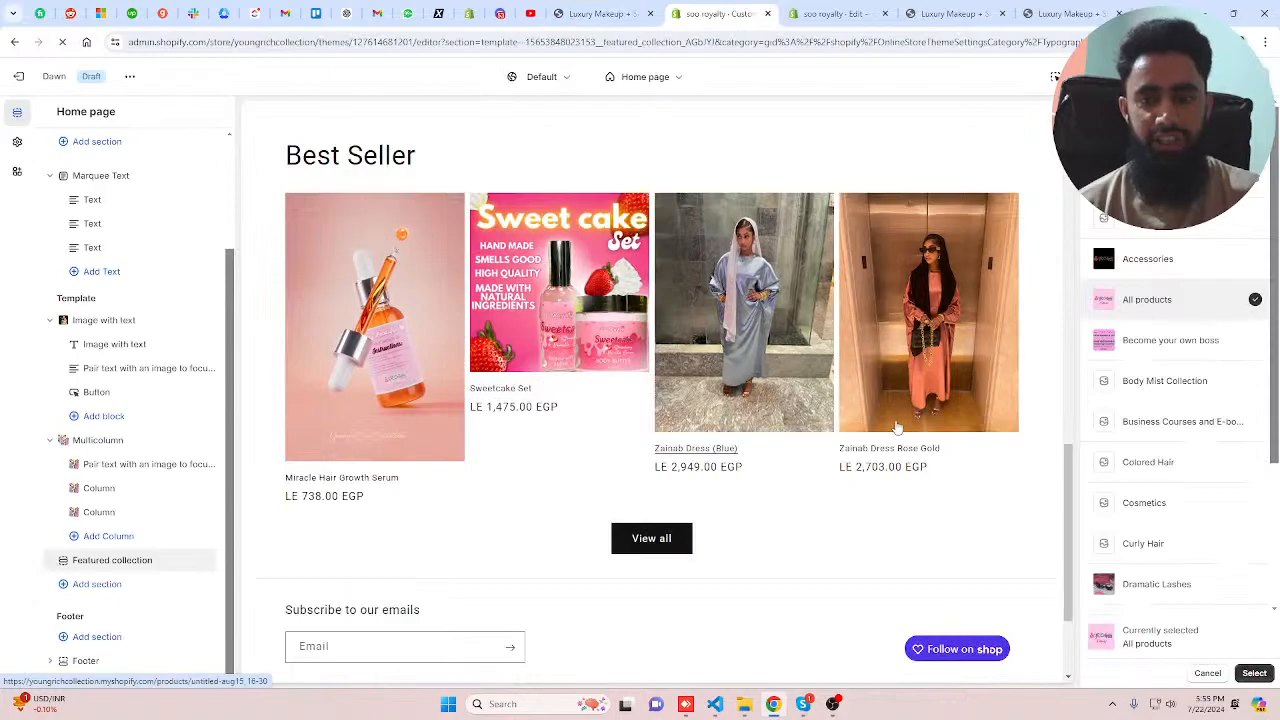
left_click(1254, 673)
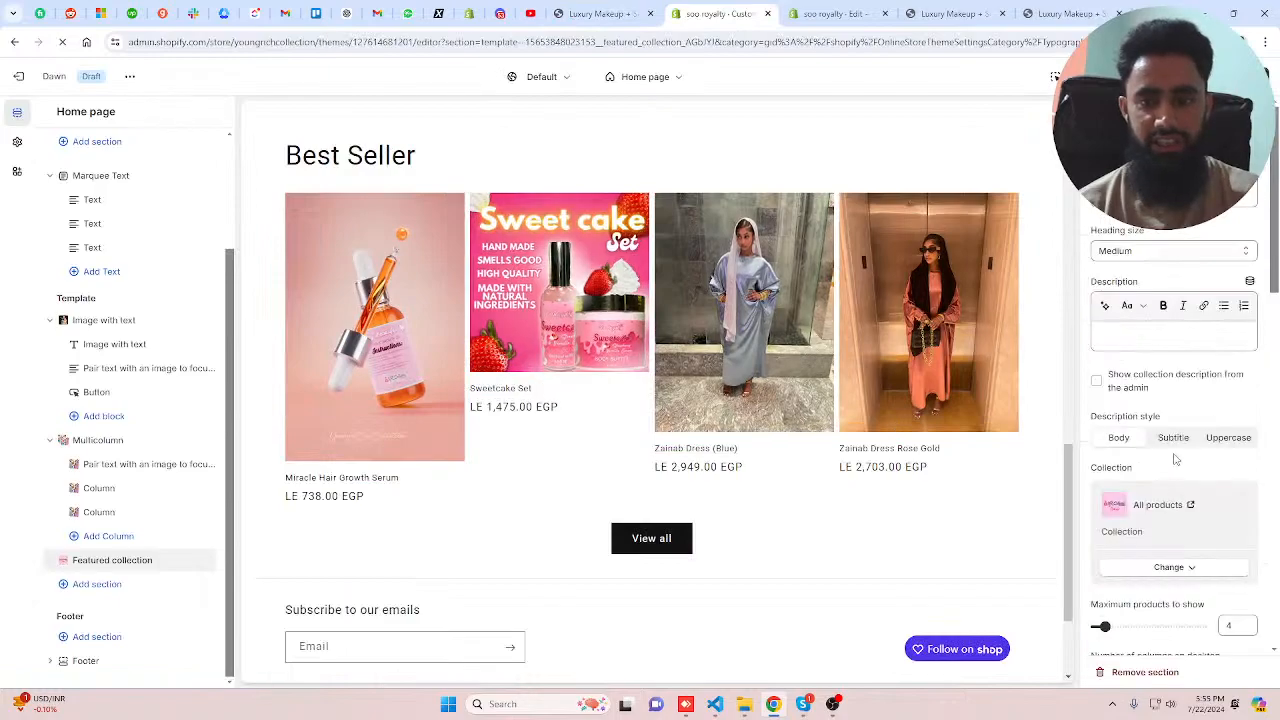
- Set the Best Seller section's product card image ratio to Portrait
scroll(1180, 450, "down", 2)
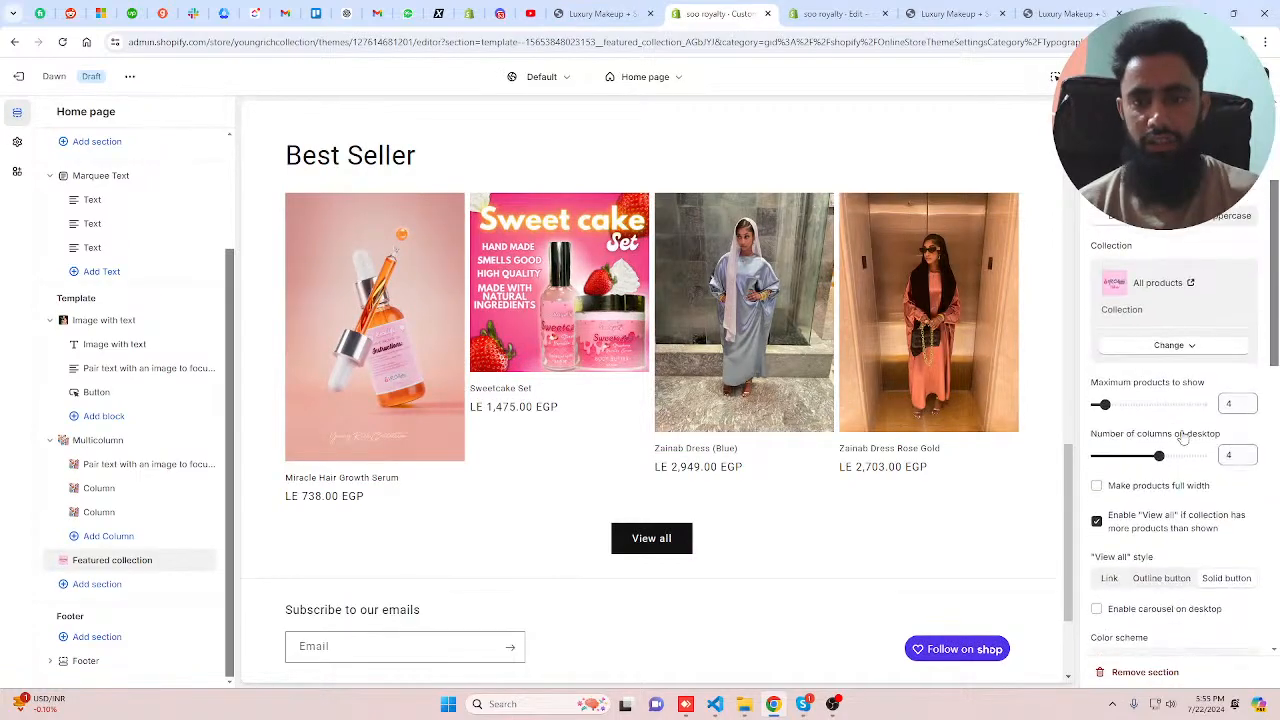
scroll(1183, 438, "down", 2)
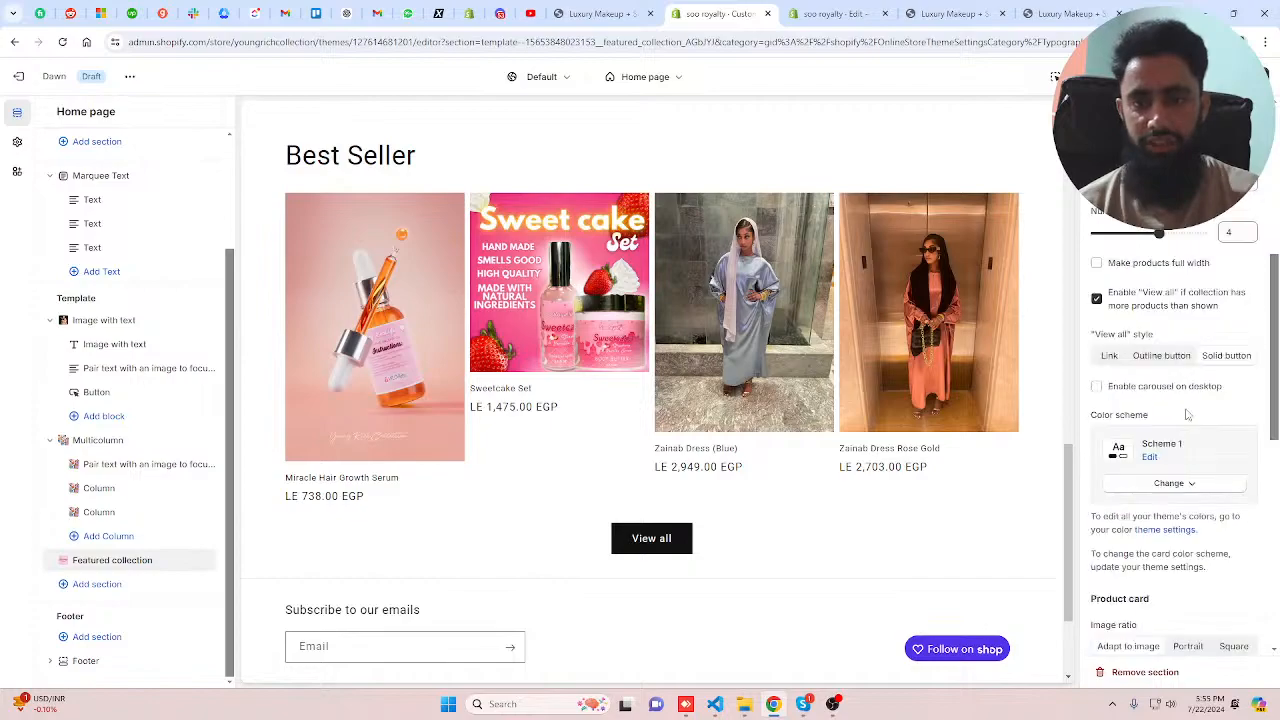
scroll(1188, 414, "up", 2)
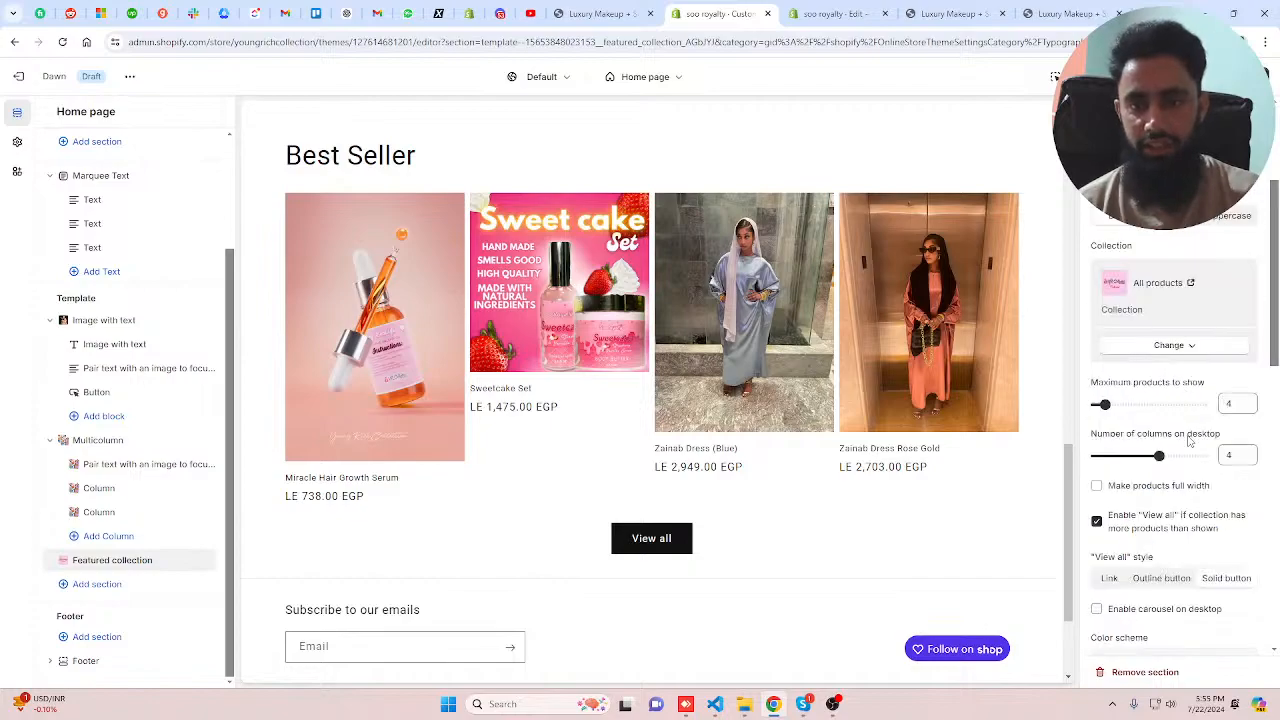
scroll(1189, 441, "down", 2)
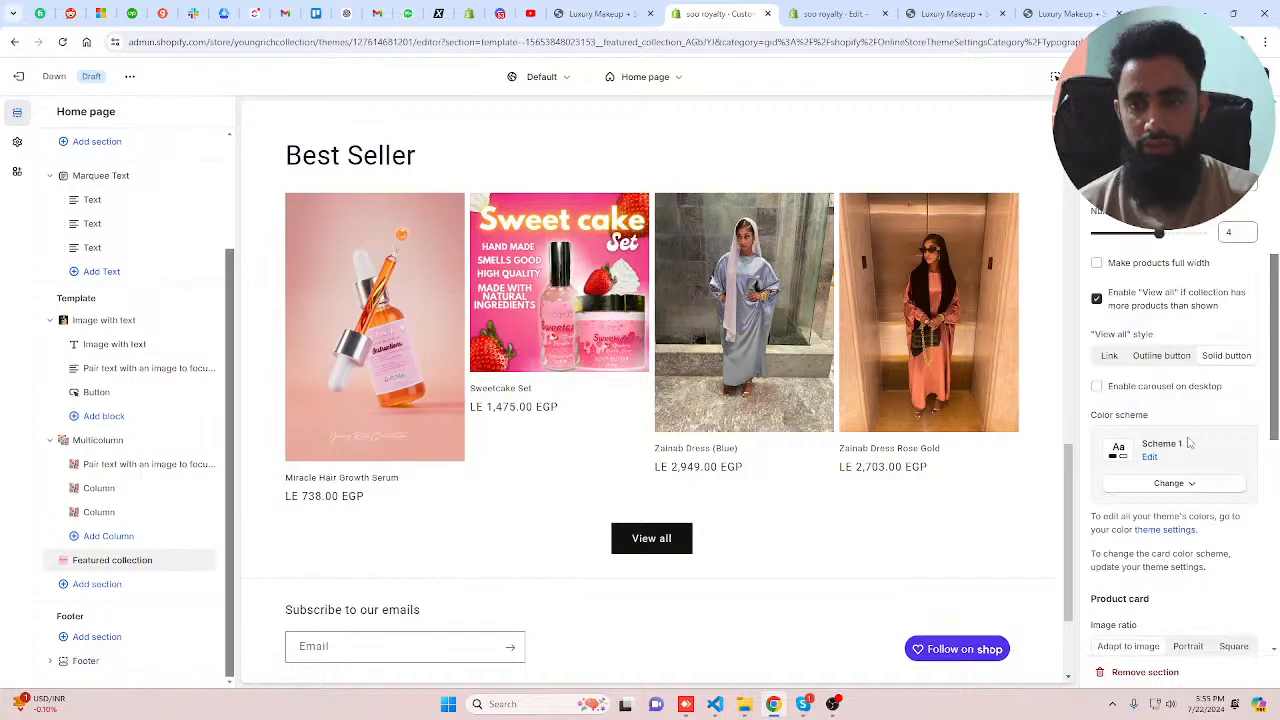
scroll(1189, 443, "down", 2)
left_click(1188, 425)
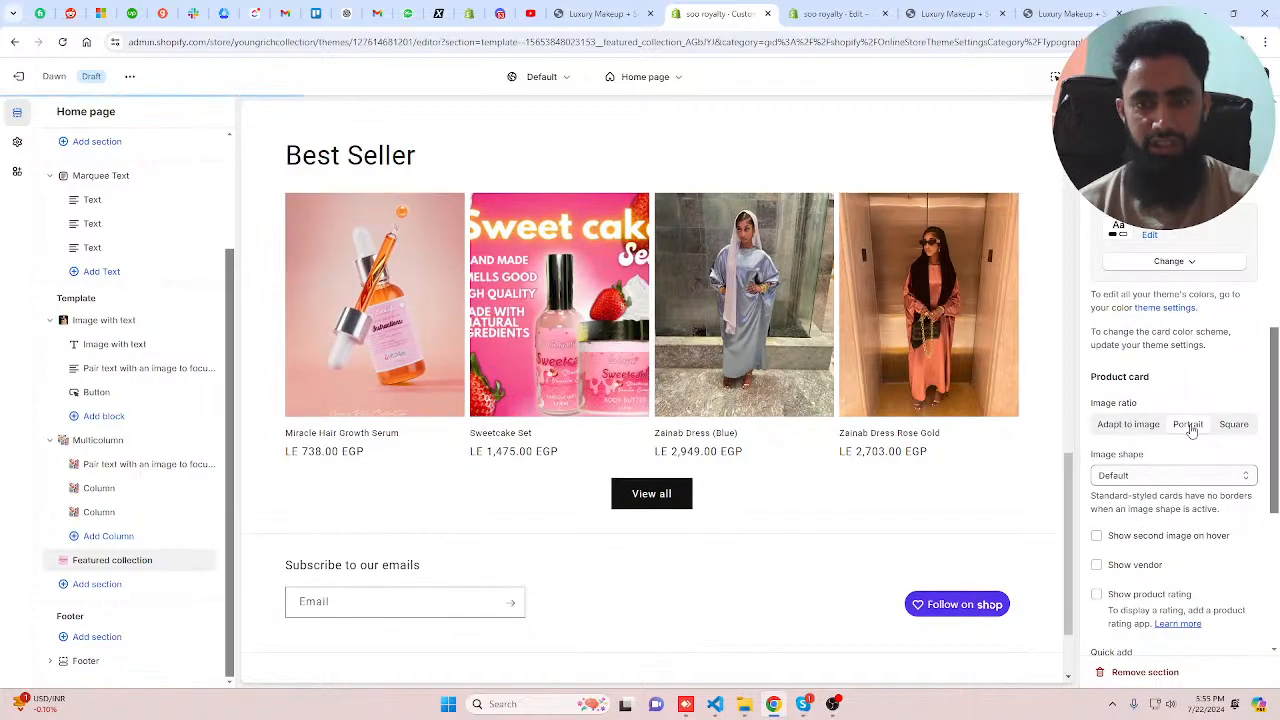
- Set Quick add to Standard for the Best Seller product cards
scroll(1200, 470, "down", 2)
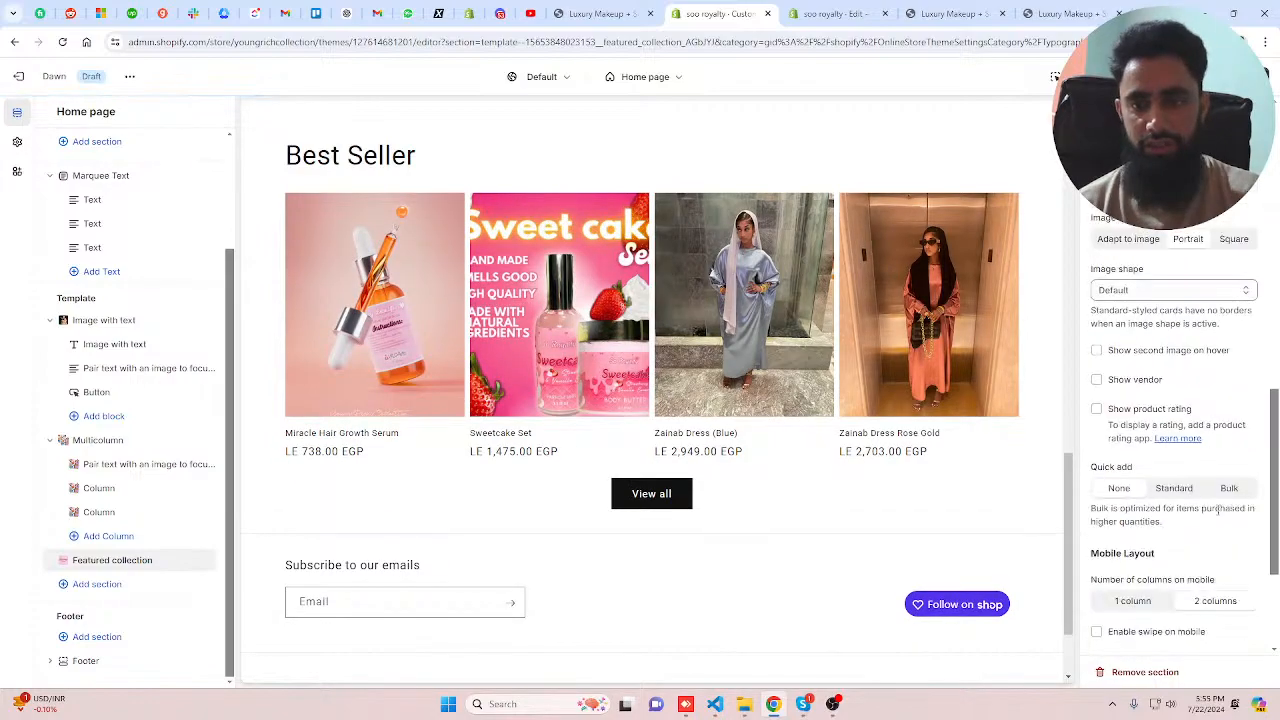
scroll(1218, 511, "down", 1)
left_click(1173, 453)
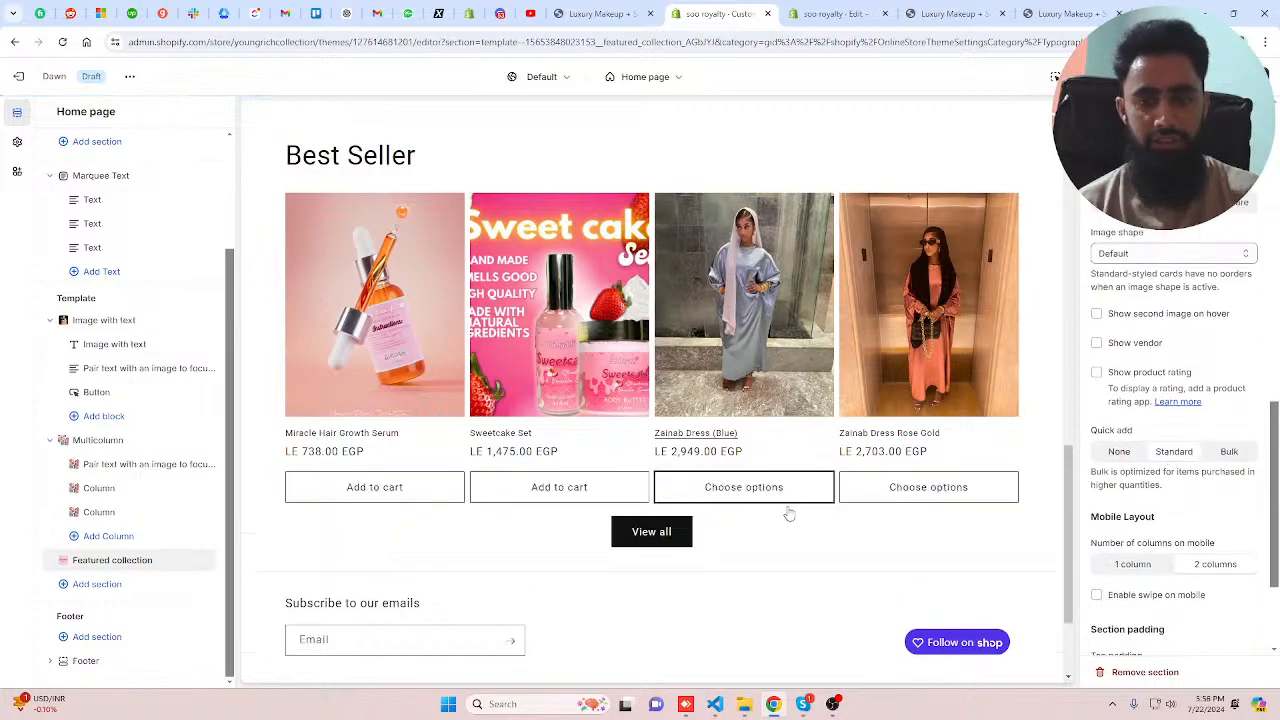
- Compare the Best Seller section with the reference storefront and make its heading bold
scroll(1170, 500, "down", 2)
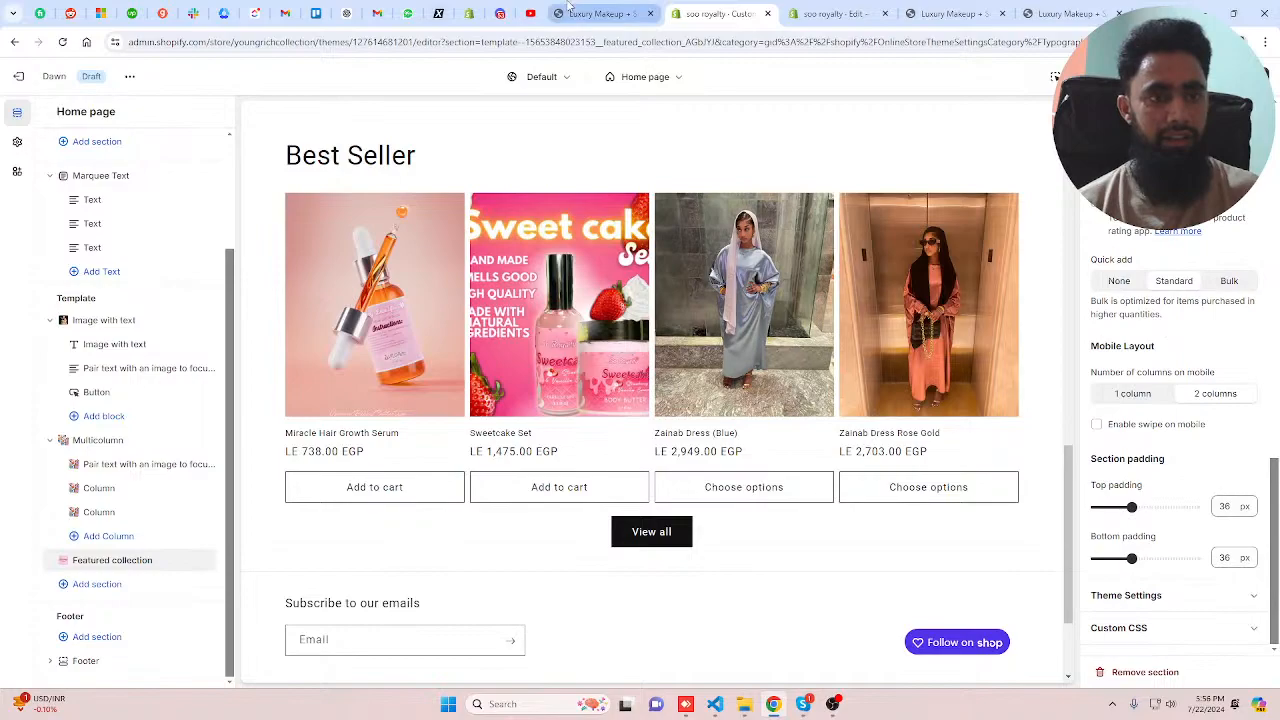
left_click(580, 13)
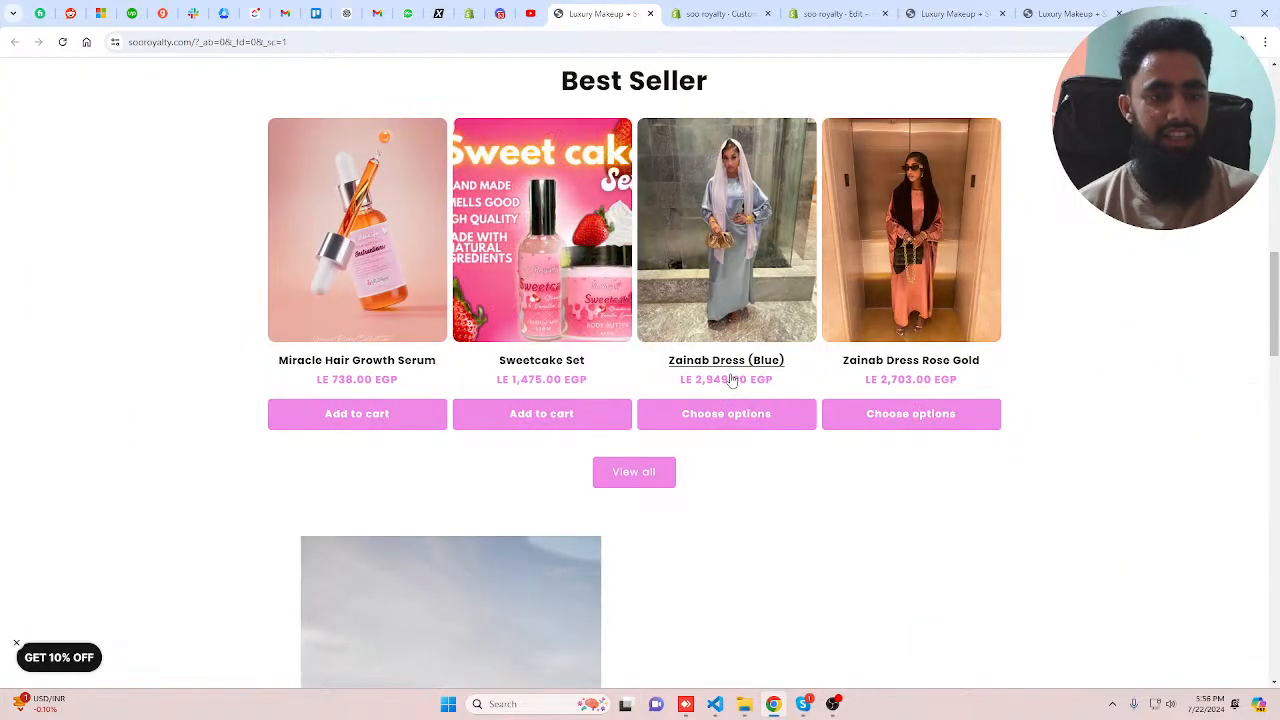
left_click(705, 13)
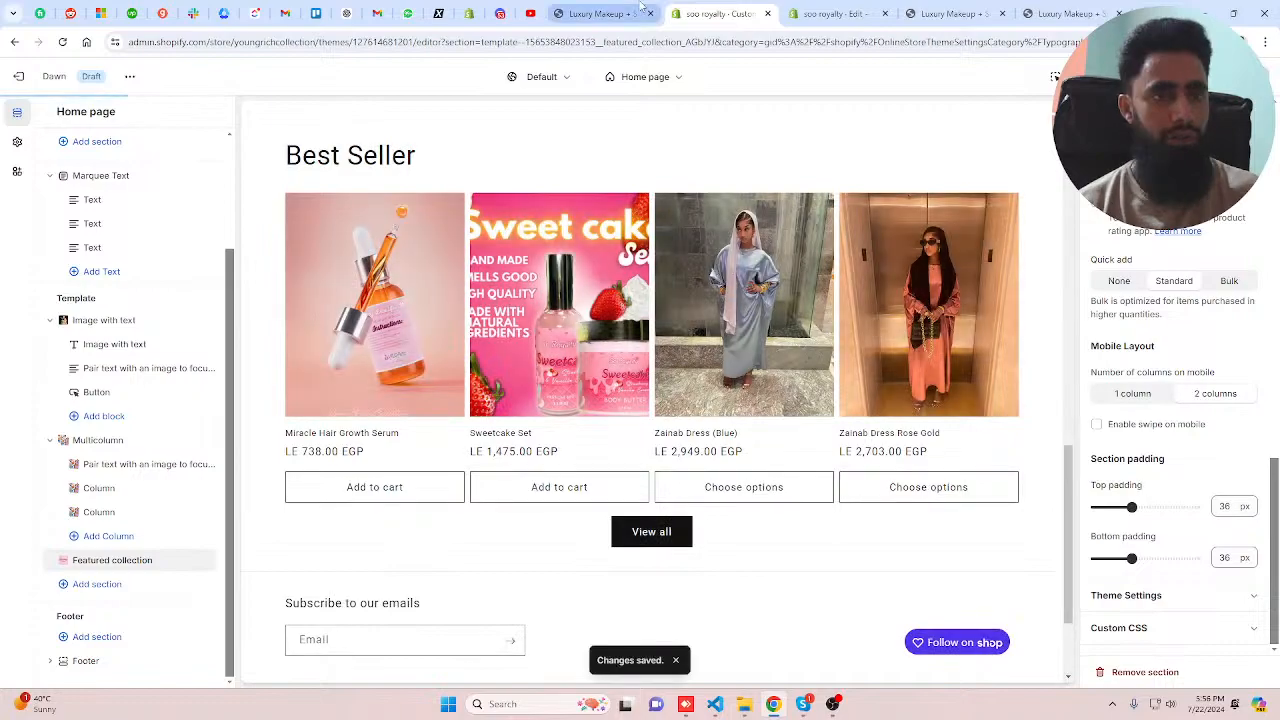
left_click(150, 440)
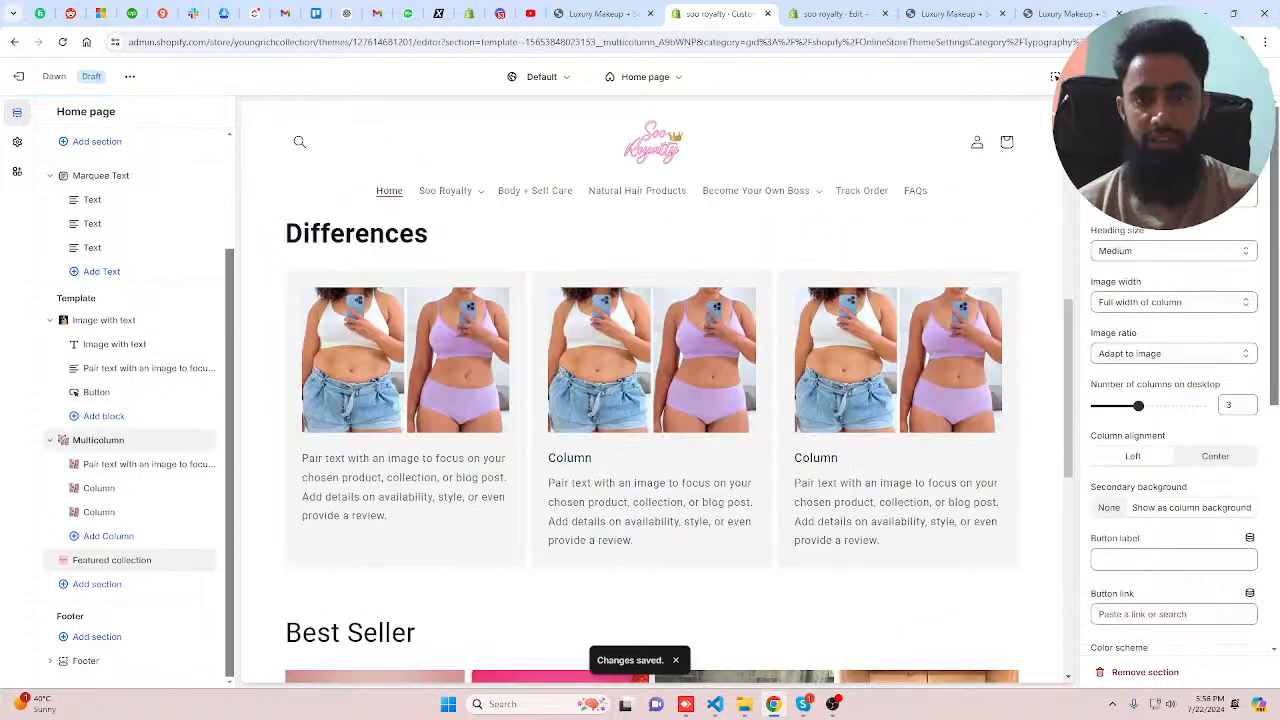
left_click(112, 560)
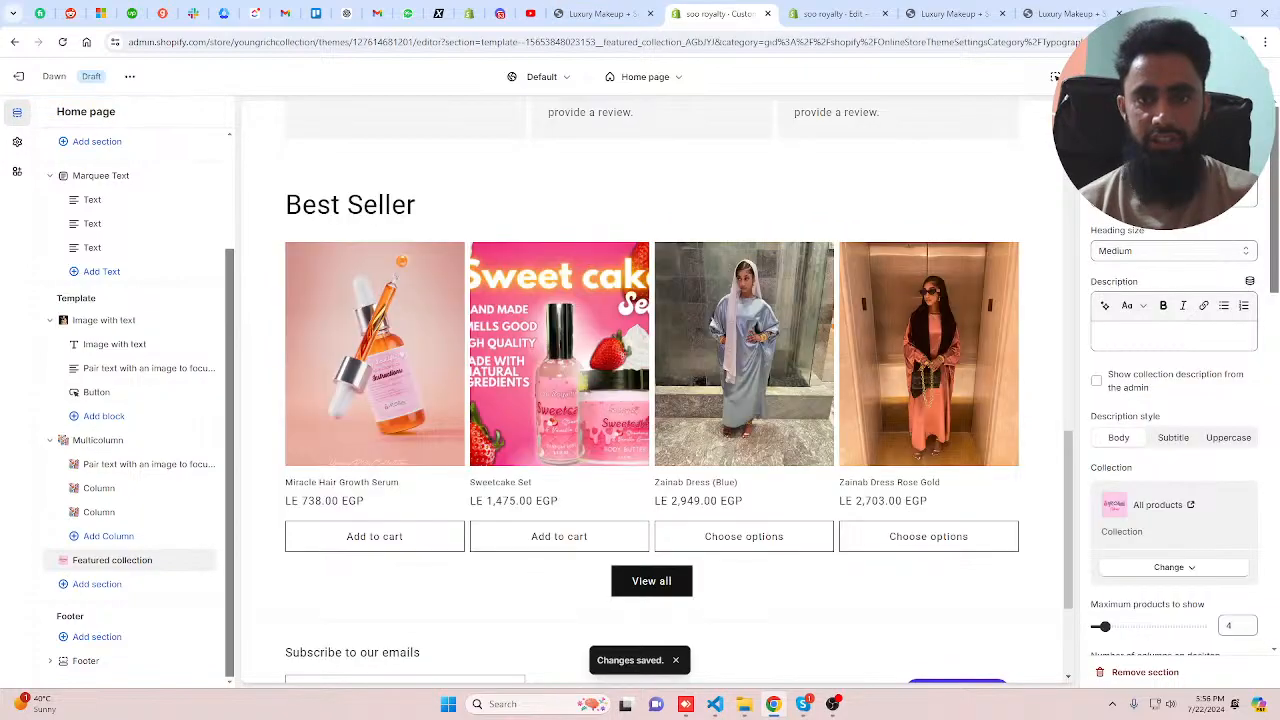
left_click_drag(1160, 193, 1092, 193)
key("ctrl+b")
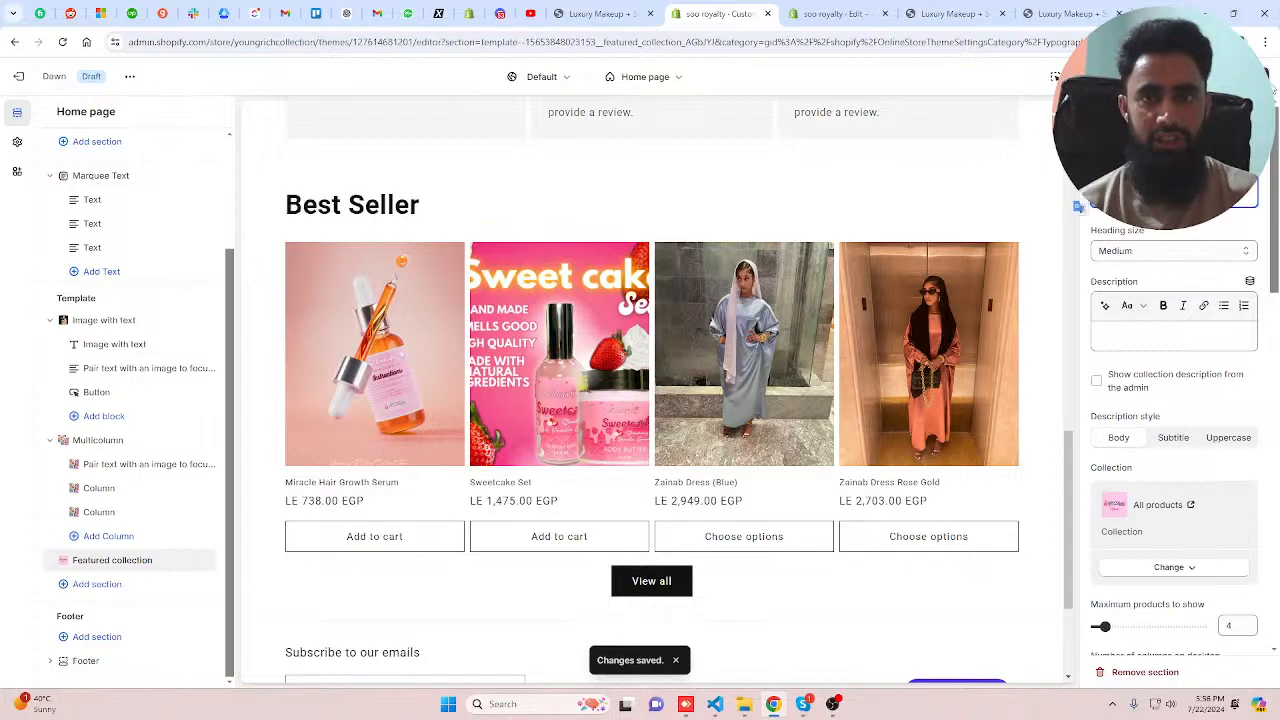
- Check the reference storefront's Look at Glow section and copy all the code from video-text-section.txt in the shopify video-text folder
left_click(609, 12)
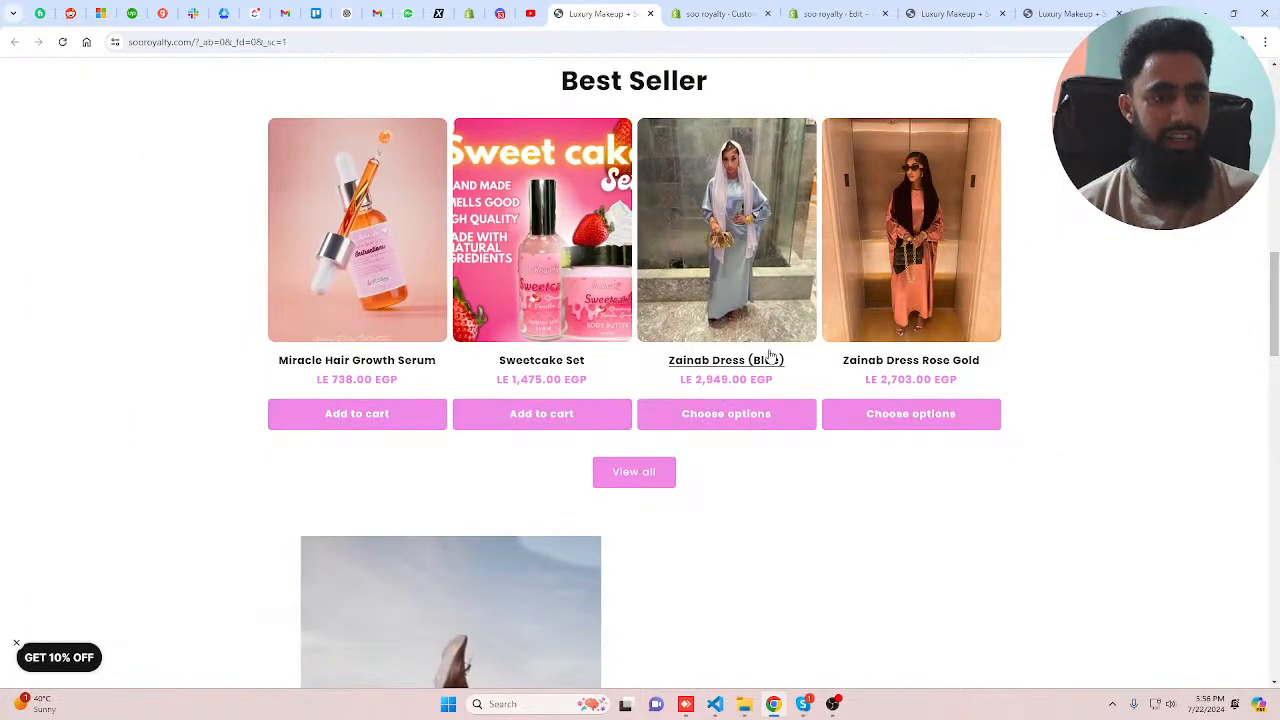
scroll(770, 355, "down", 4)
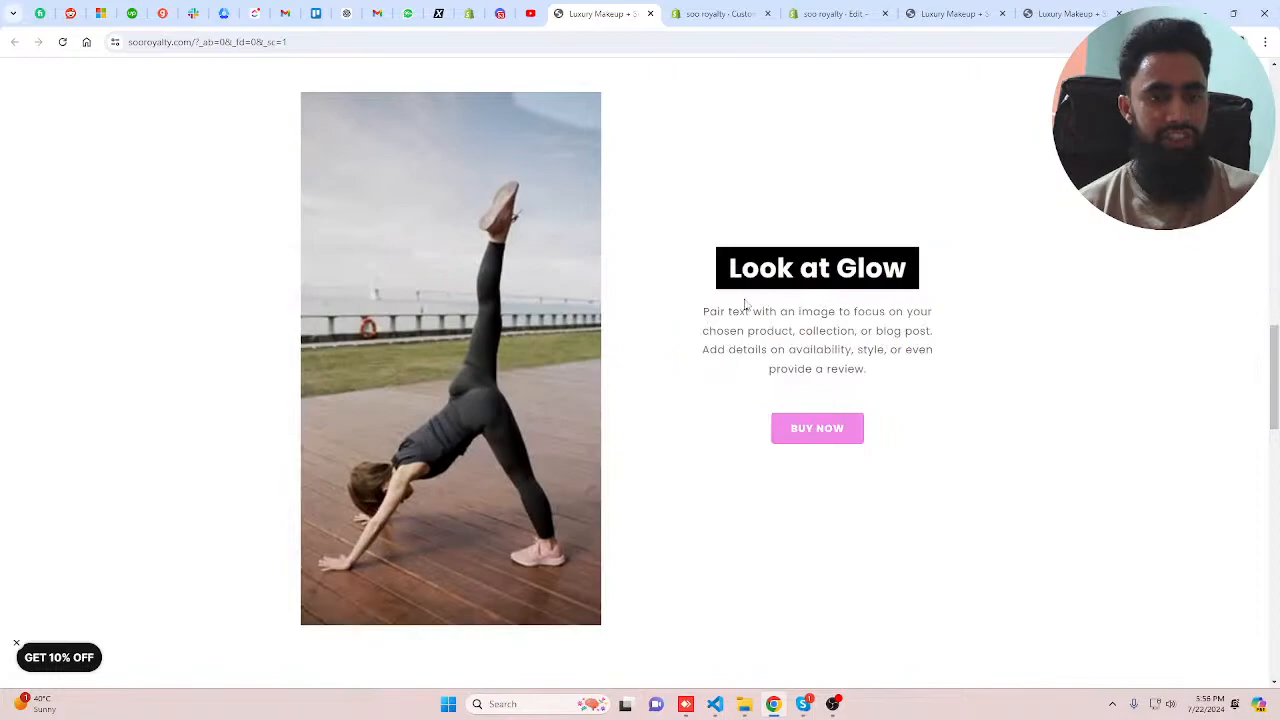
left_click(745, 704)
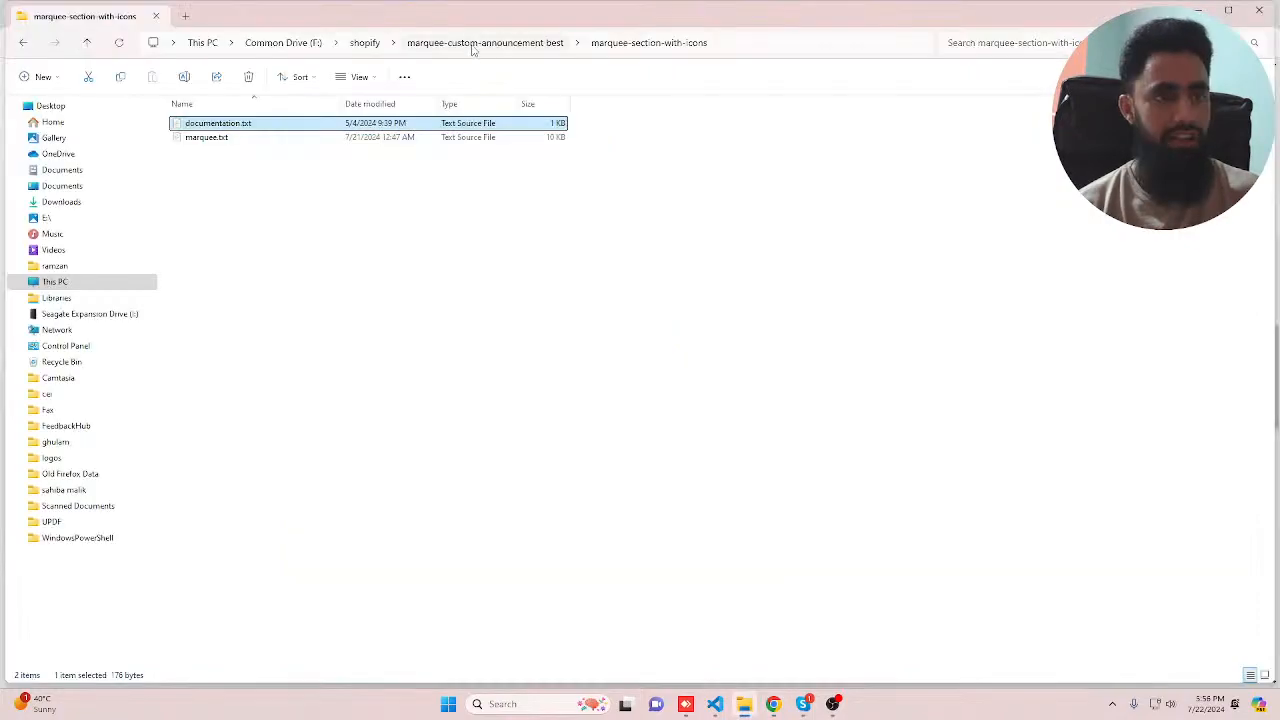
left_click(365, 43)
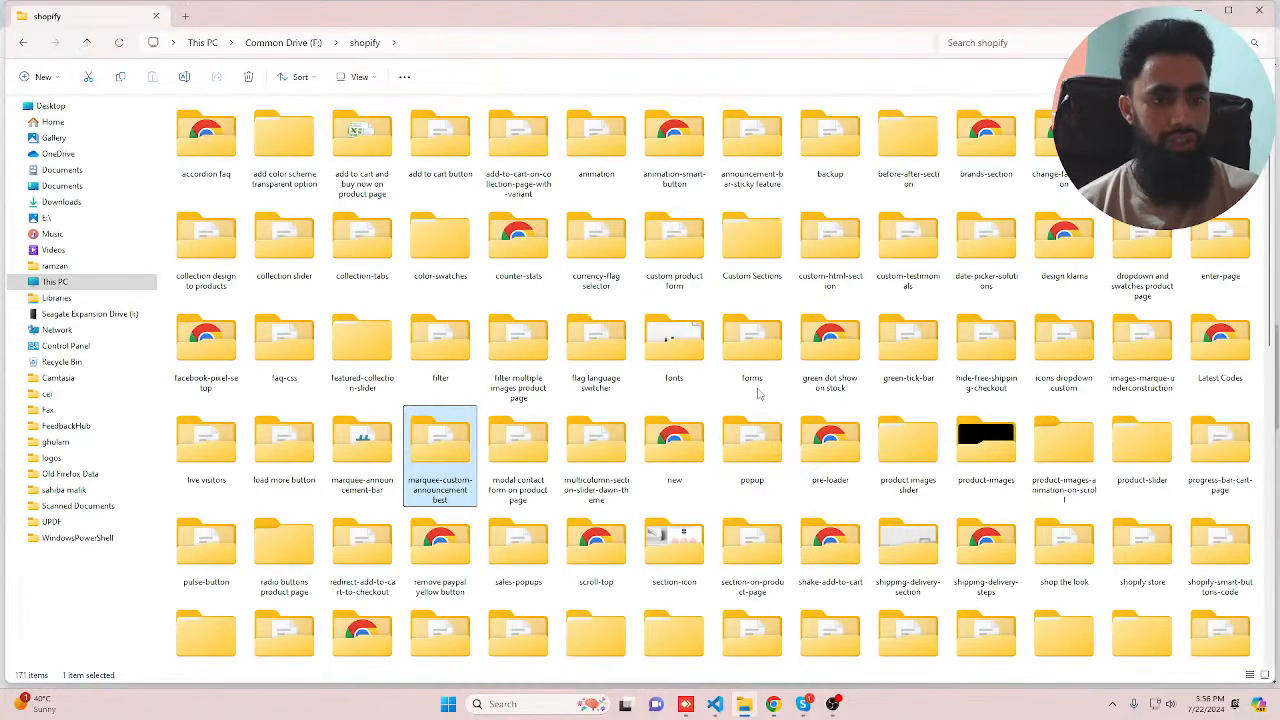
scroll(758, 393, "down", 5)
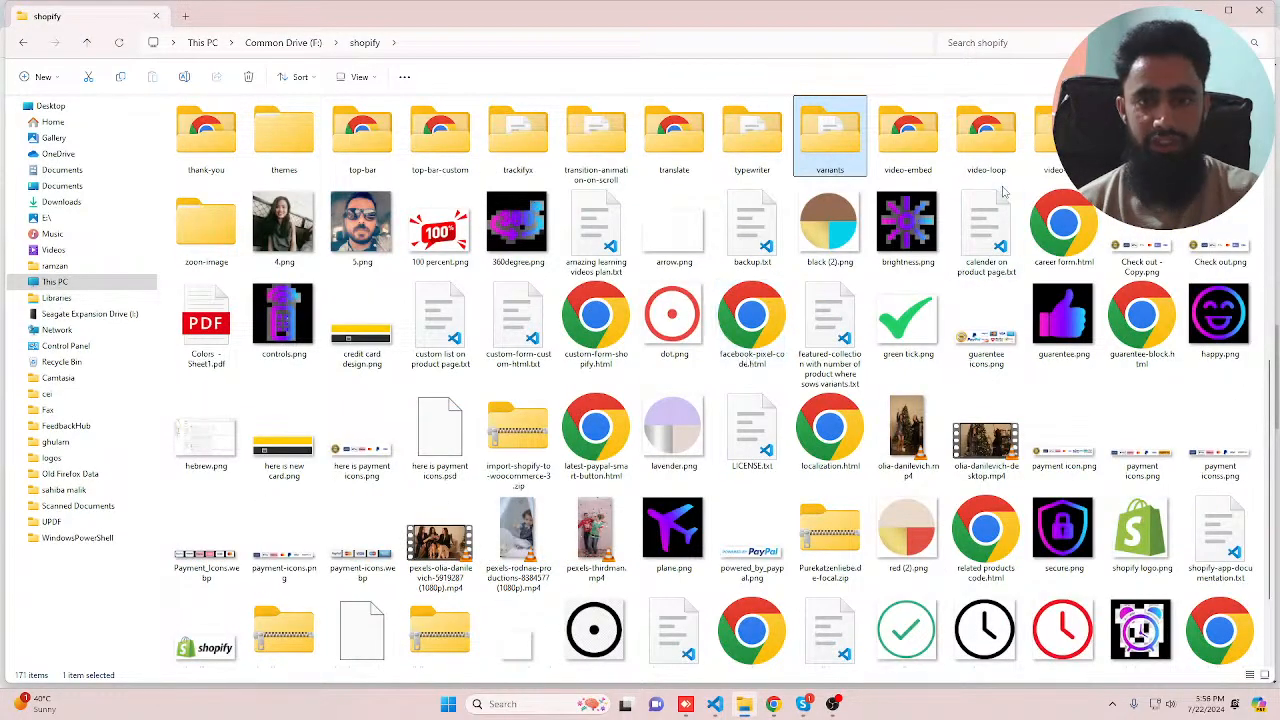
double_click(1060, 140)
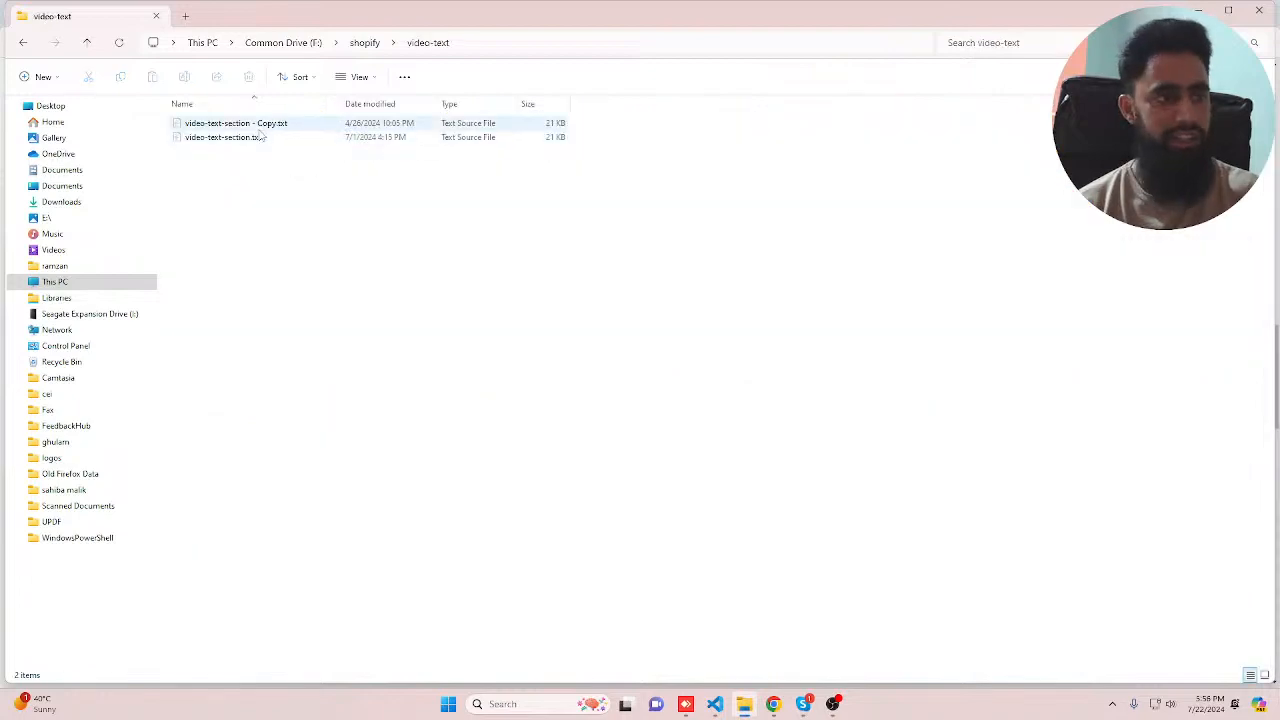
double_click(262, 137)
left_click(462, 230)
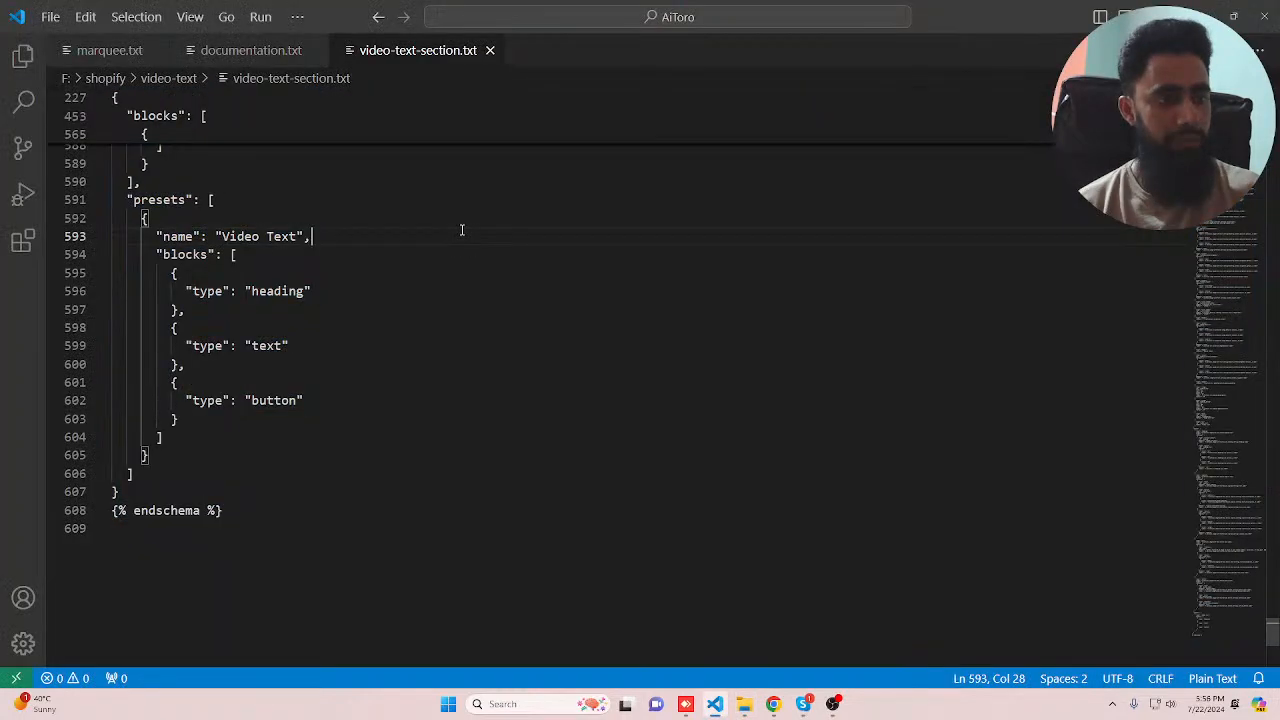
key("ctrl+a")
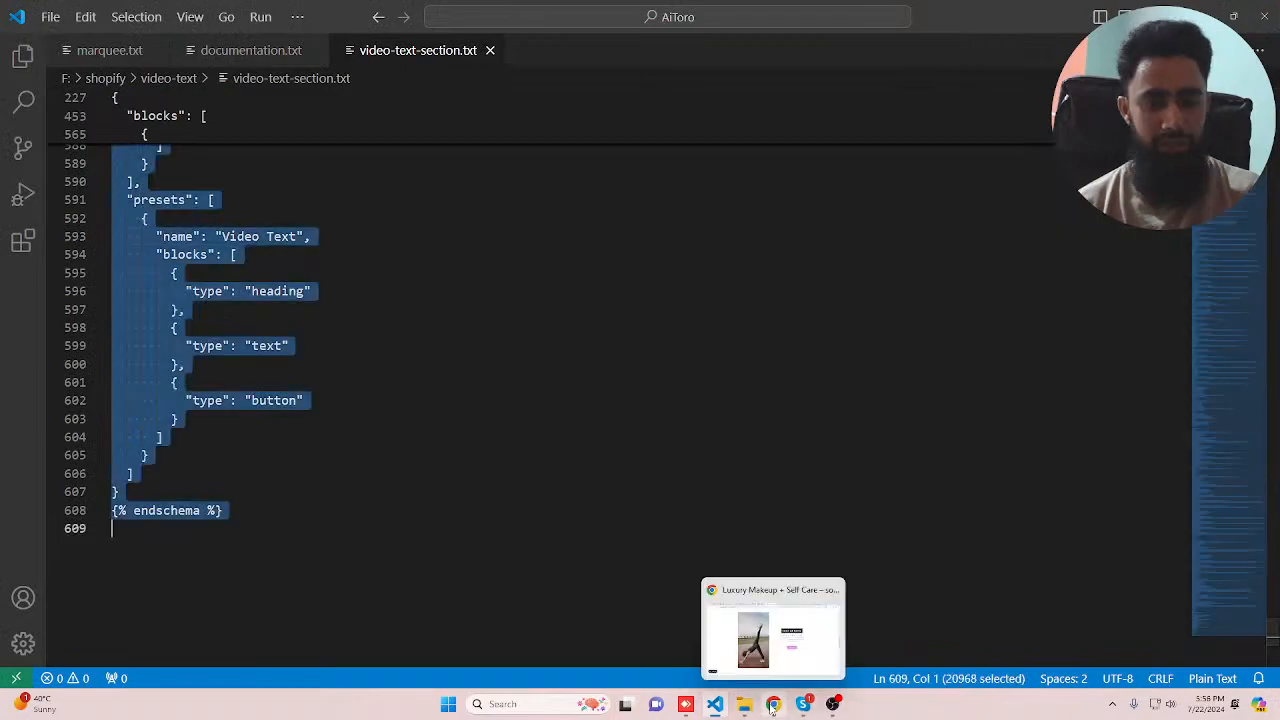
- Create a liquid section file named video-text in the Dawn theme code, replace its contents with the copied code and save it
left_click(773, 704)
left_click(688, 12)
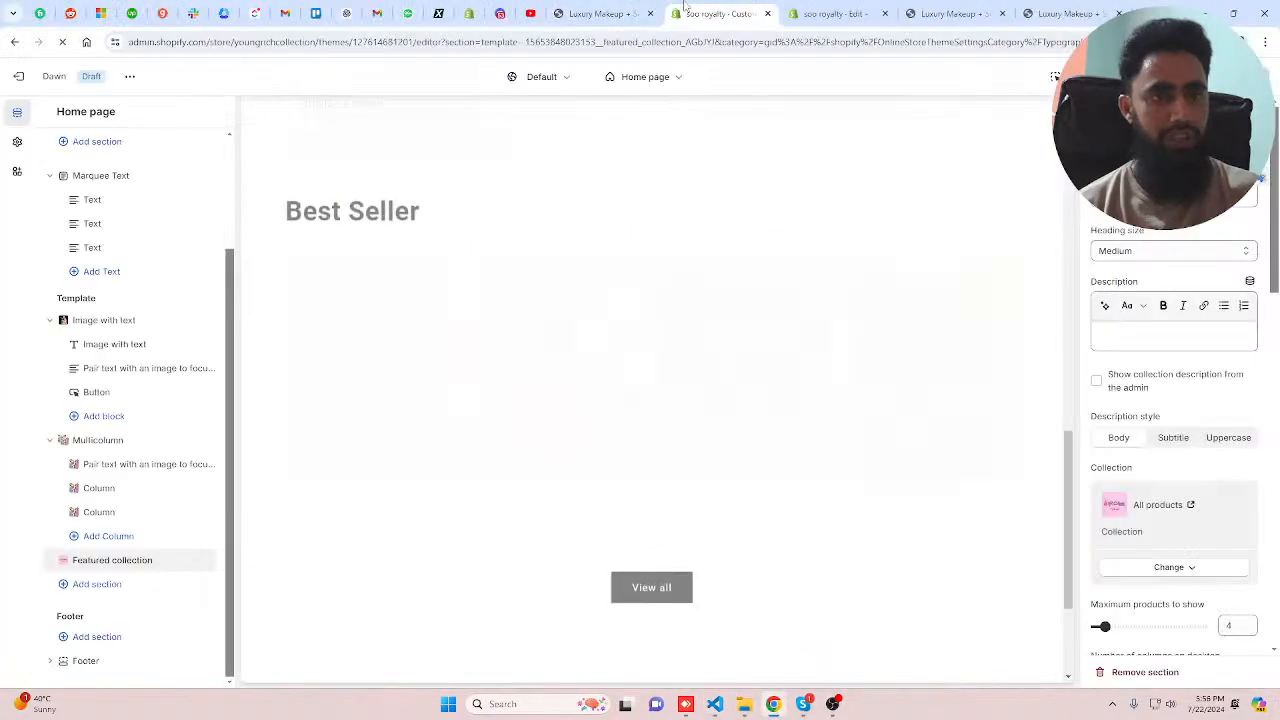
left_click(830, 13)
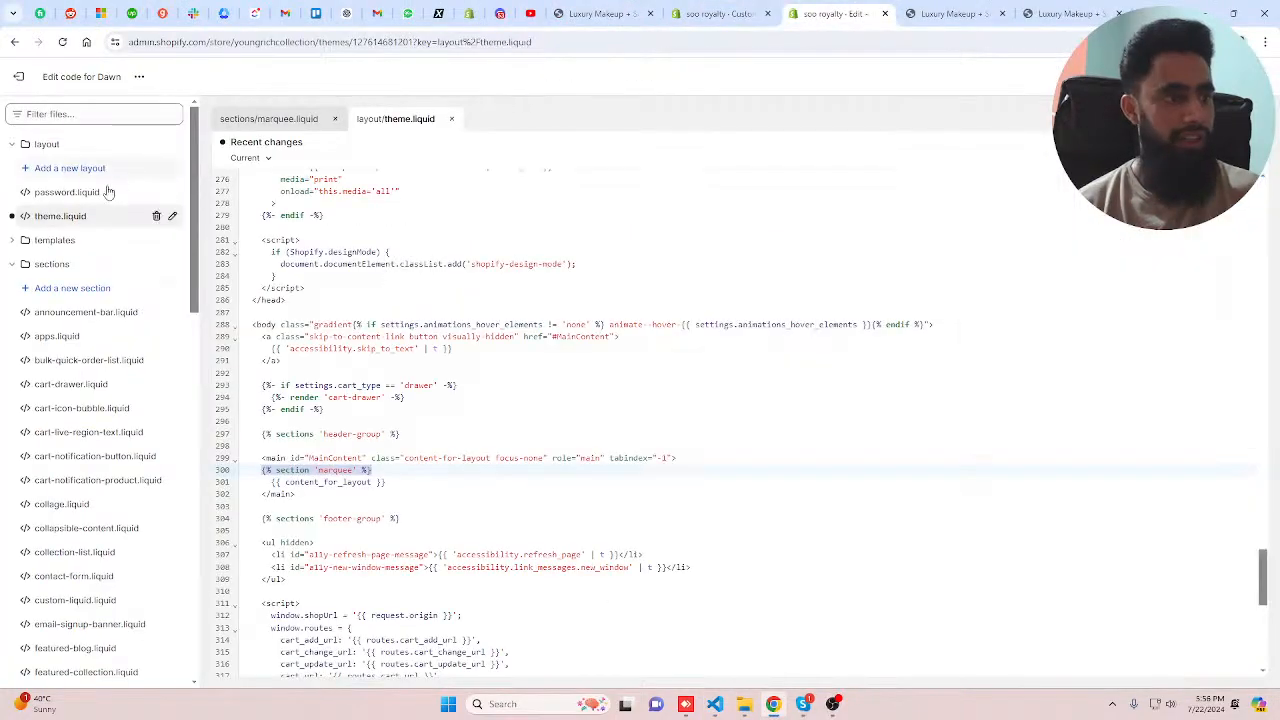
left_click(86, 145)
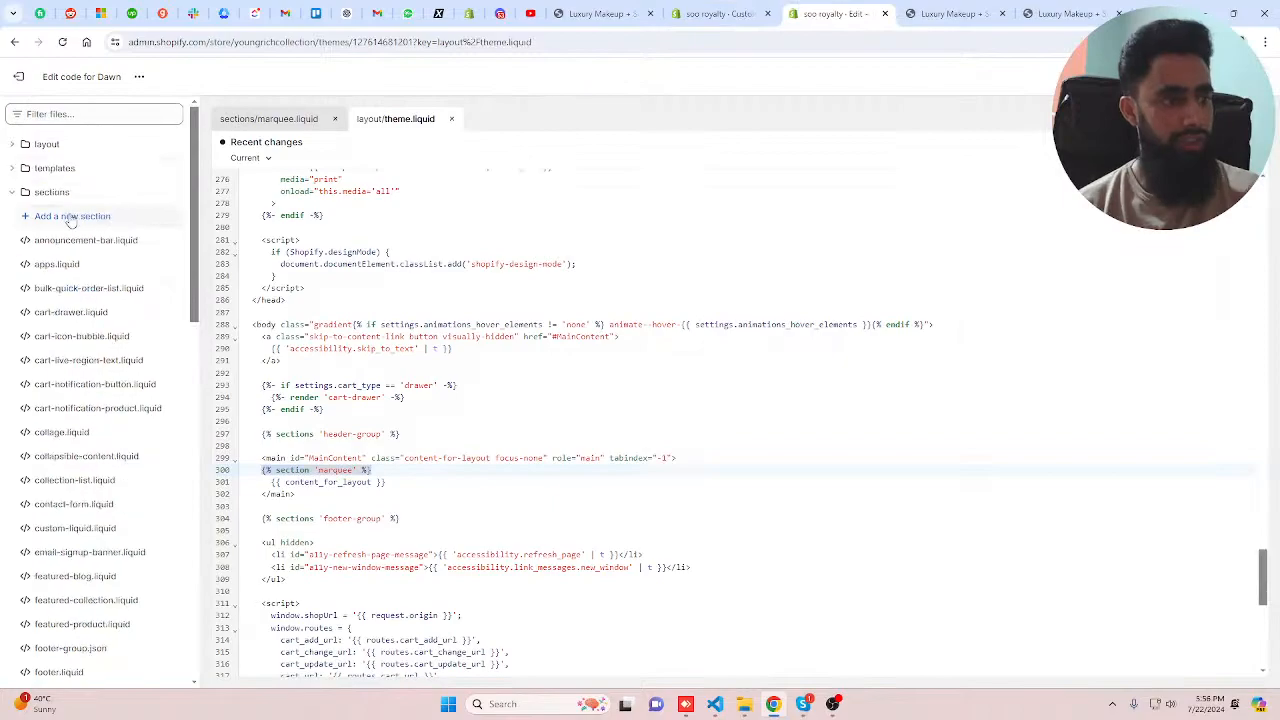
left_click(71, 217)
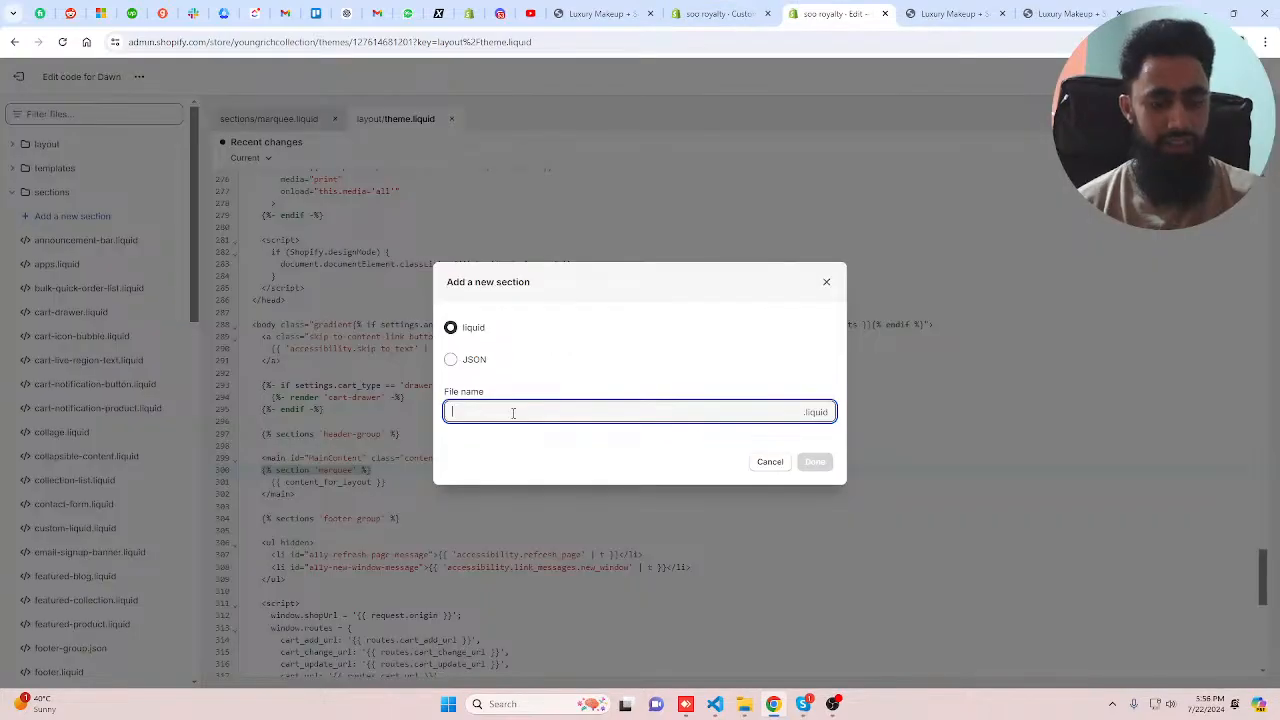
type("video-")
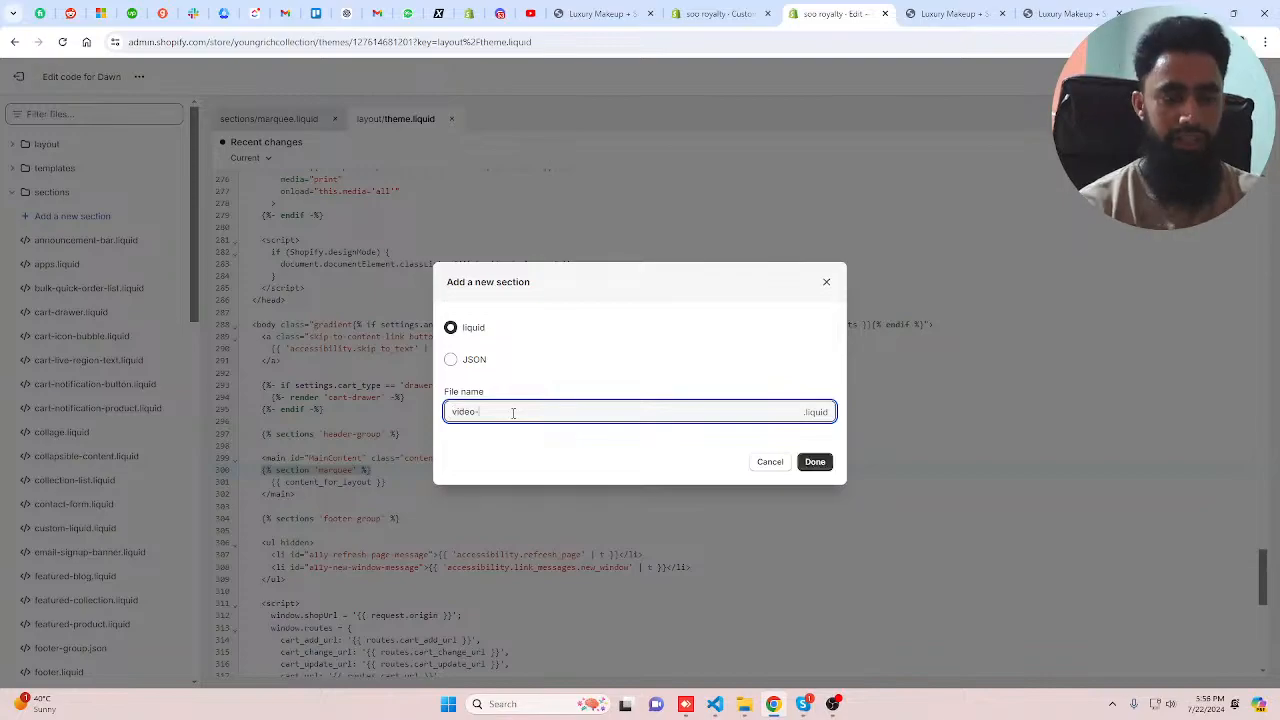
type("text")
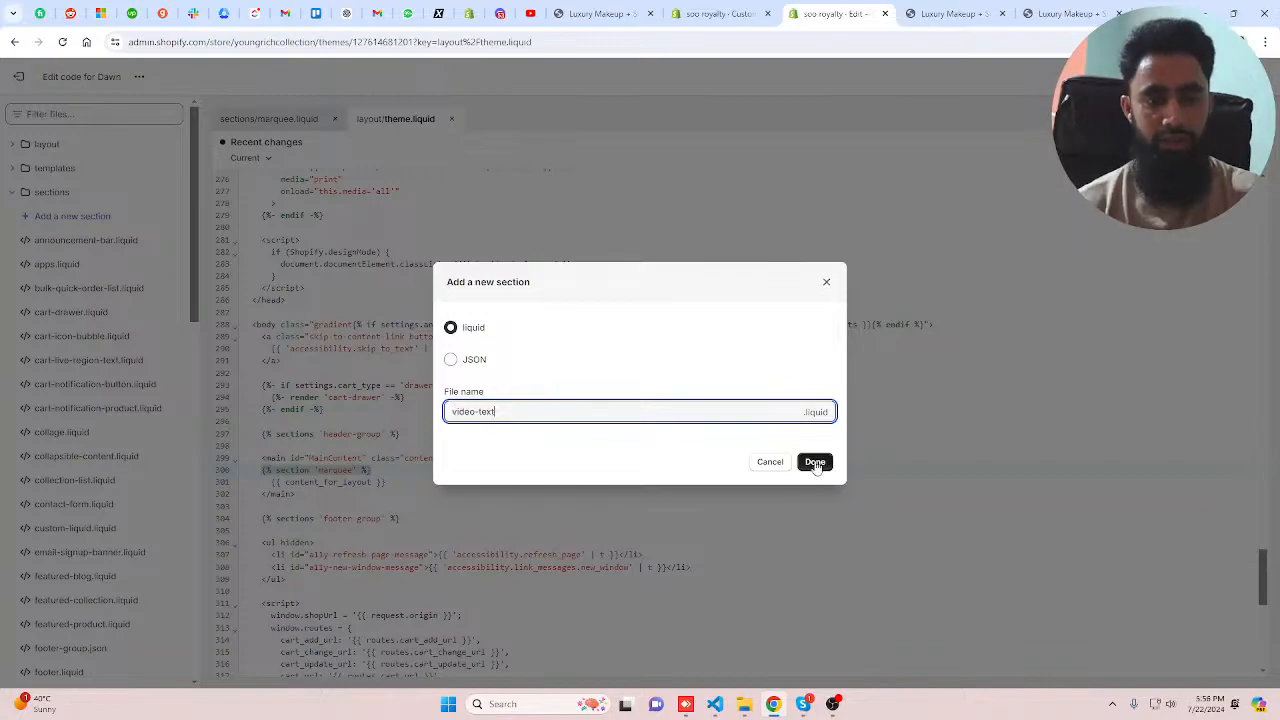
left_click(816, 463)
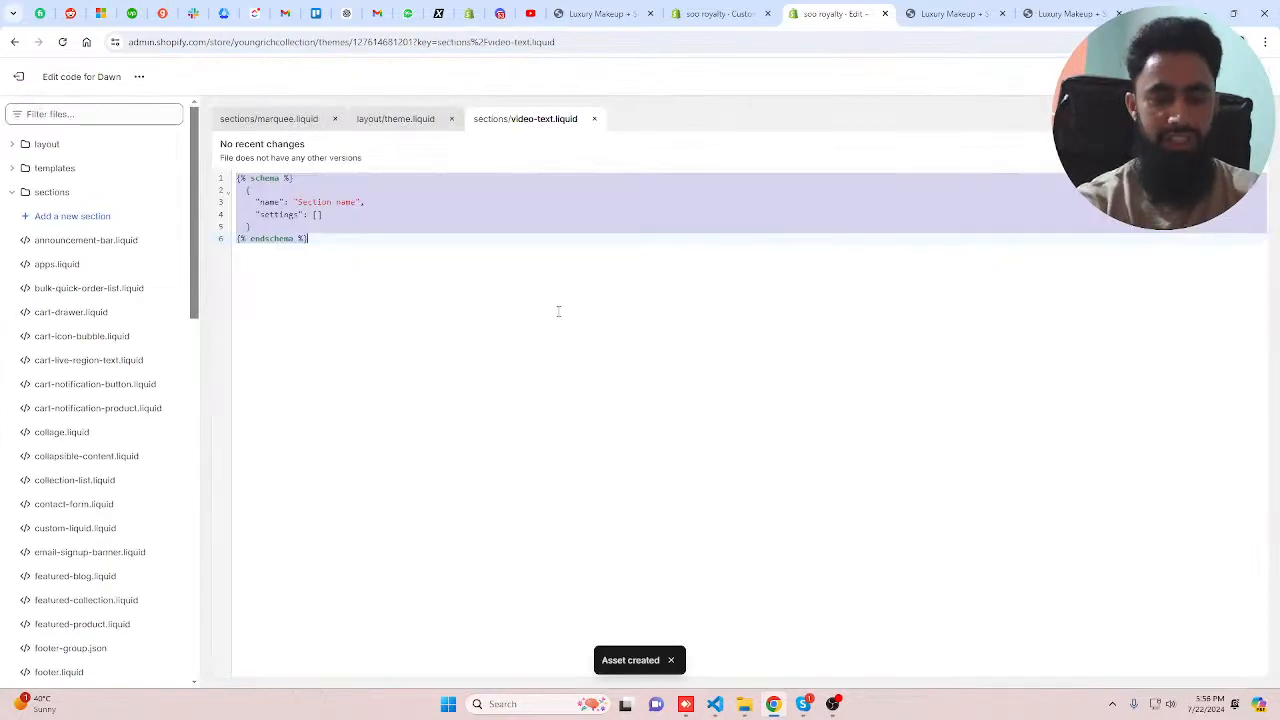
key("ctrl+v")
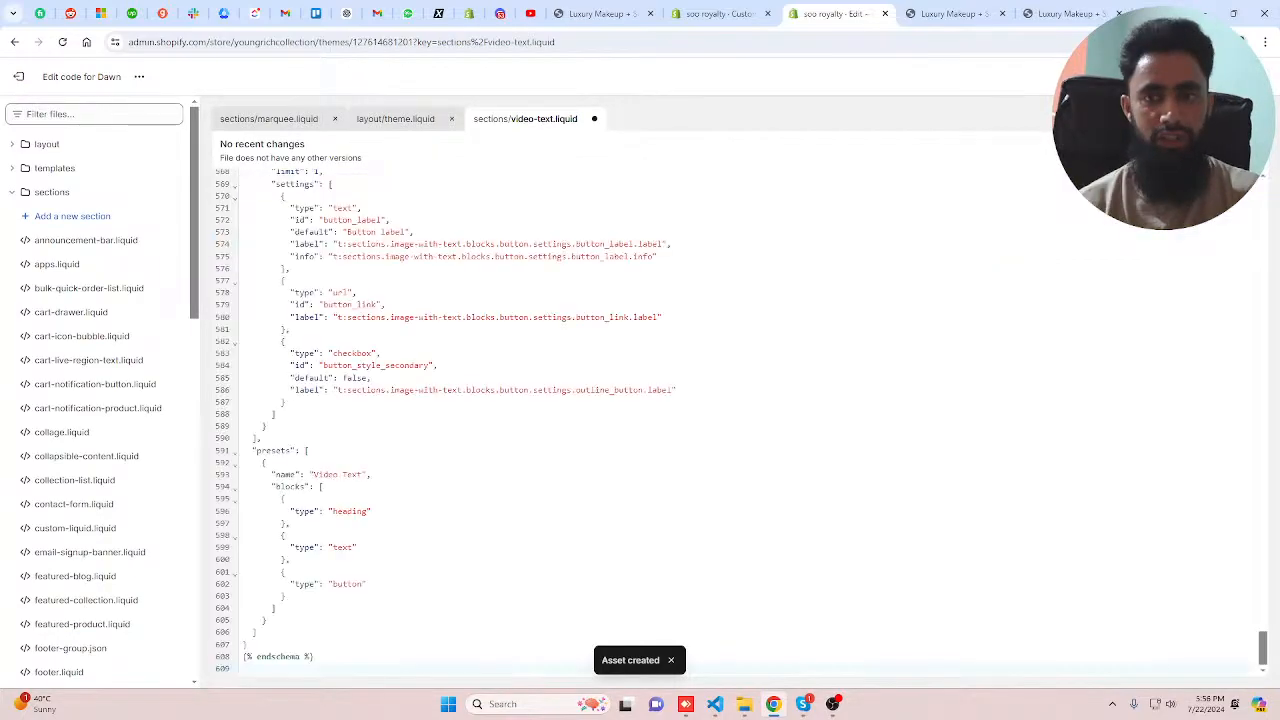
key("ctrl+s")
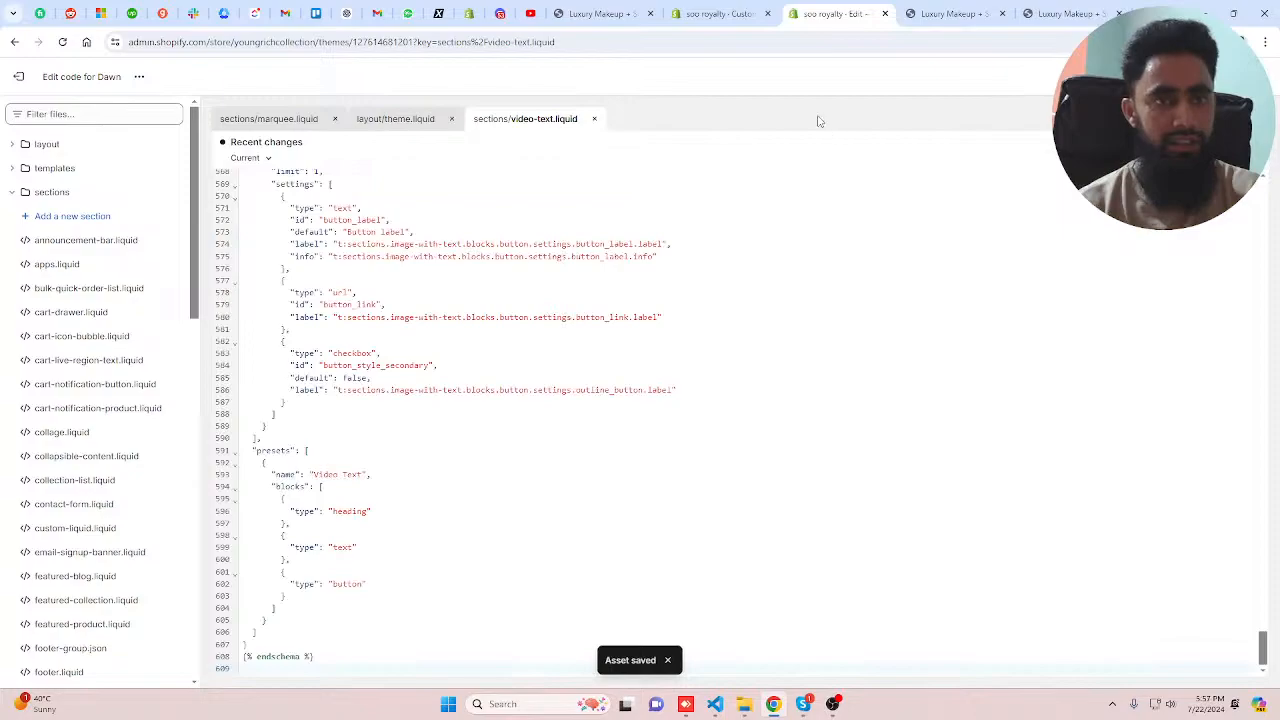
- Reload the theme customizer and add the custom Video Text section below the Best Seller collection on the home page
left_click(715, 14)
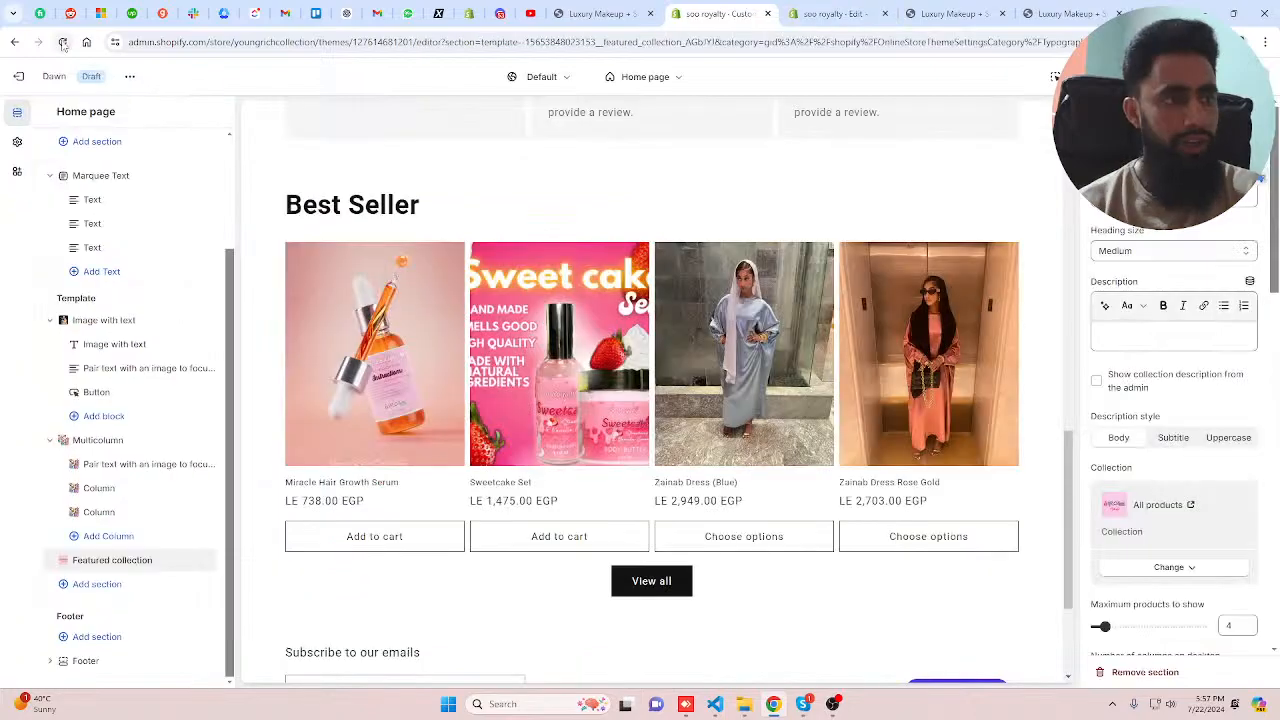
left_click(62, 42)
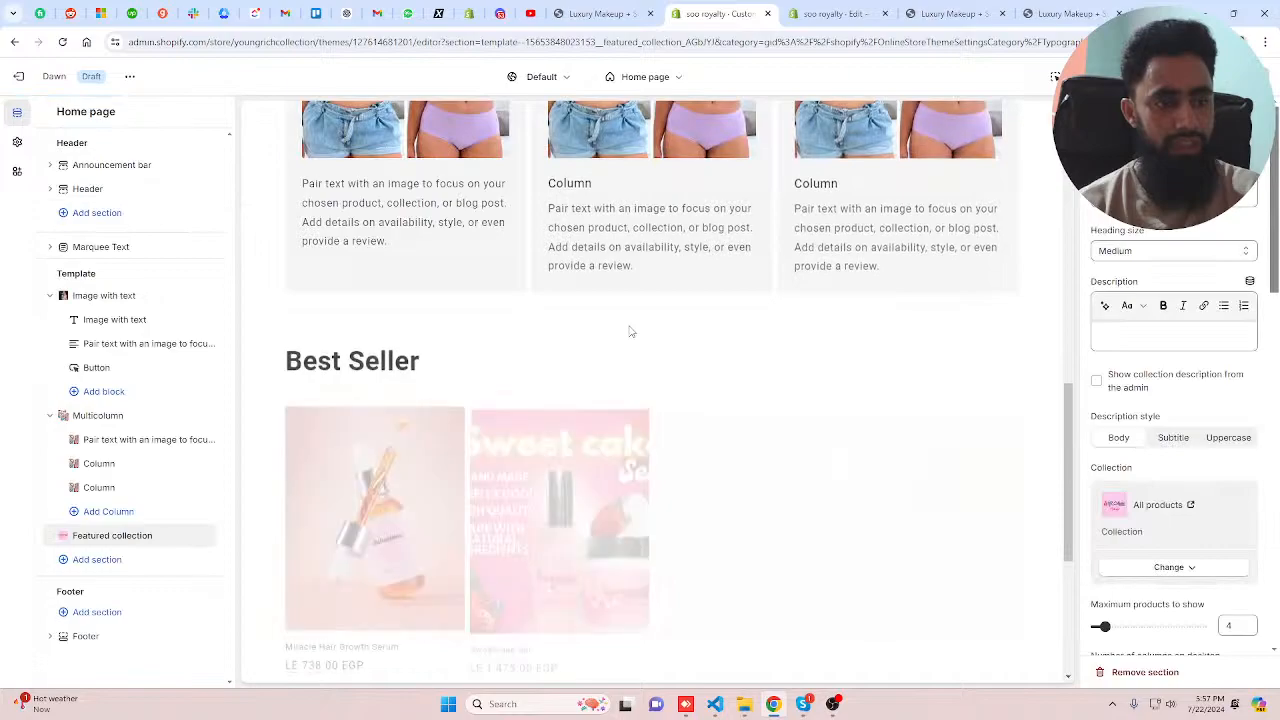
left_click(97, 560)
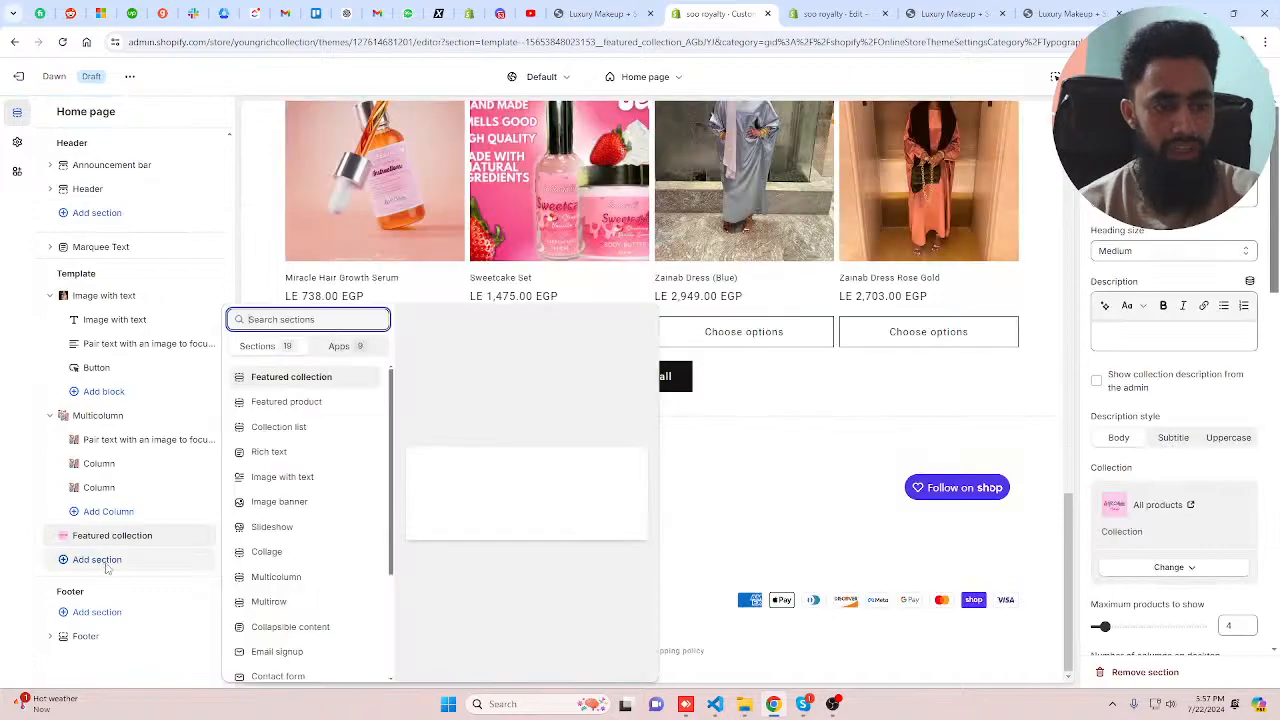
type("v")
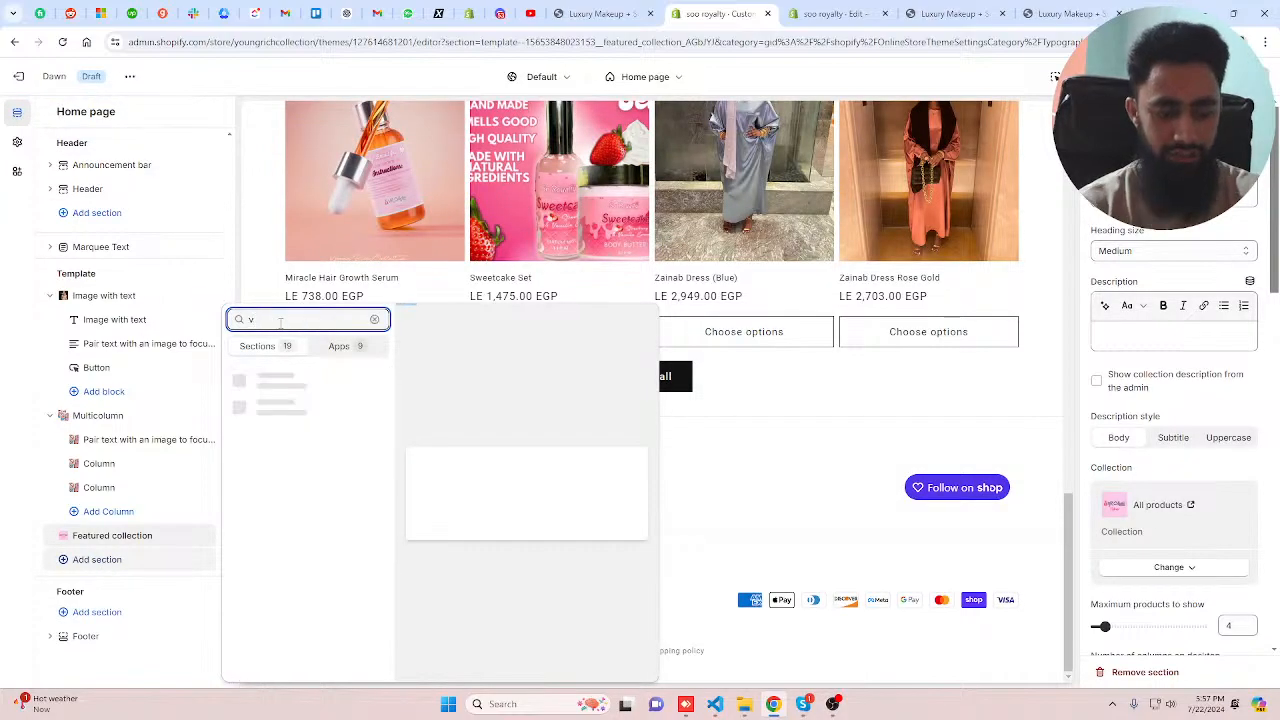
type("ide")
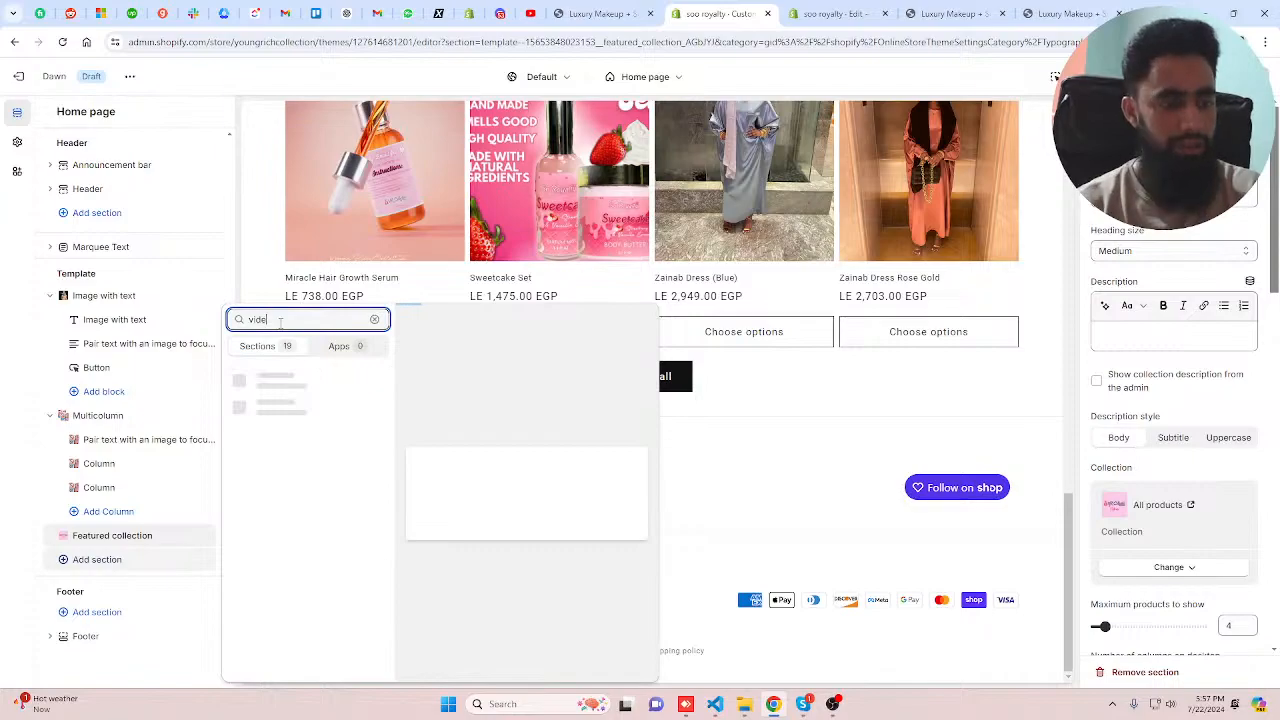
left_click(295, 406)
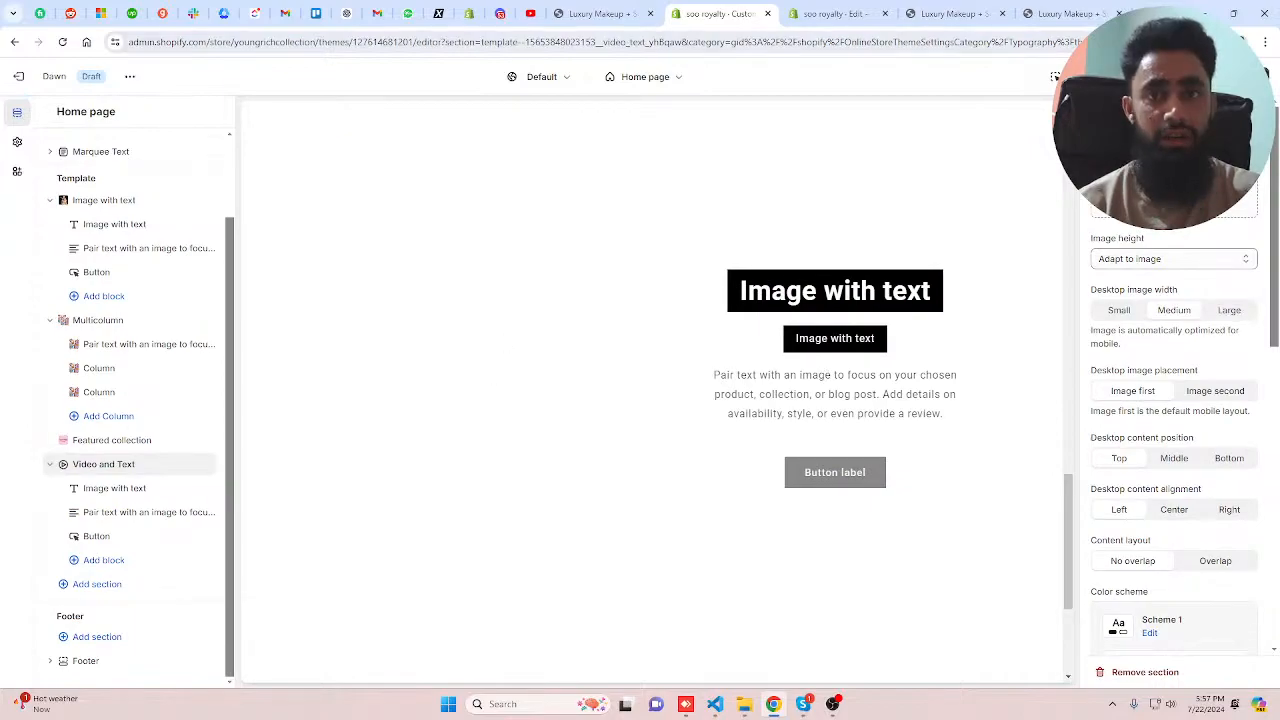
- Open Pixabay in a new browser tab and search it for "shopping video"
key("ctrl+t")
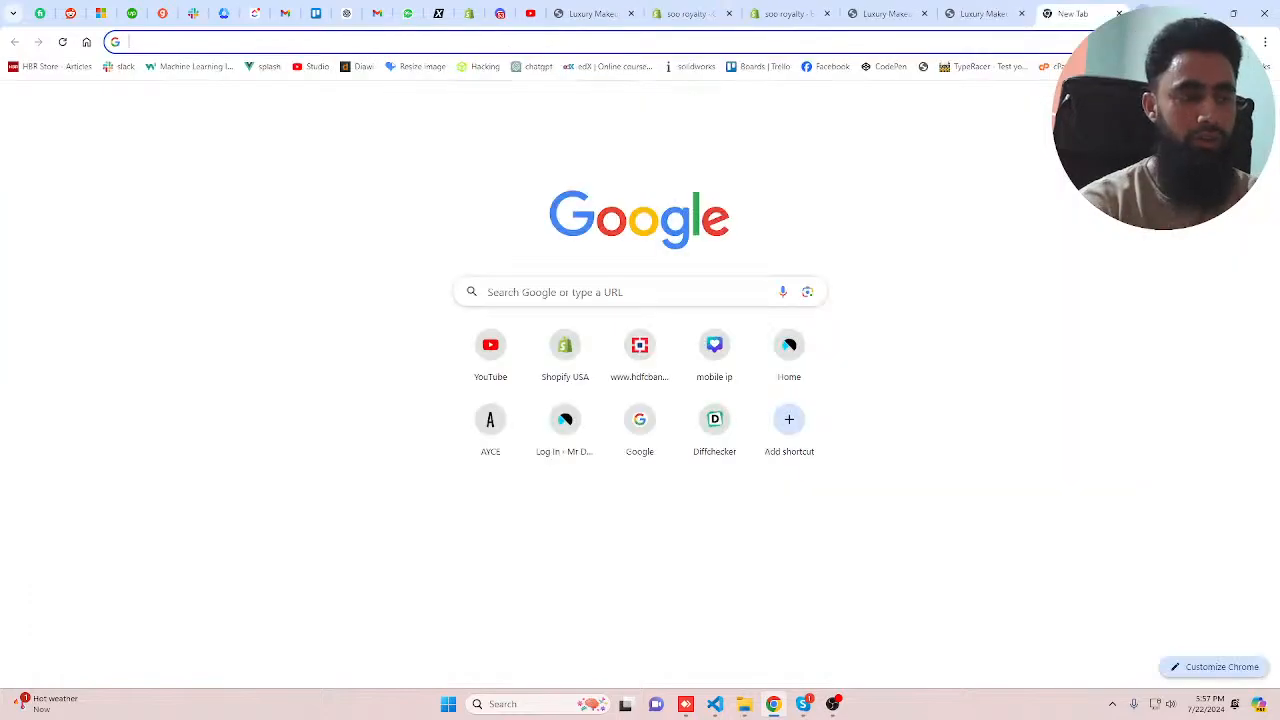
type("pix")
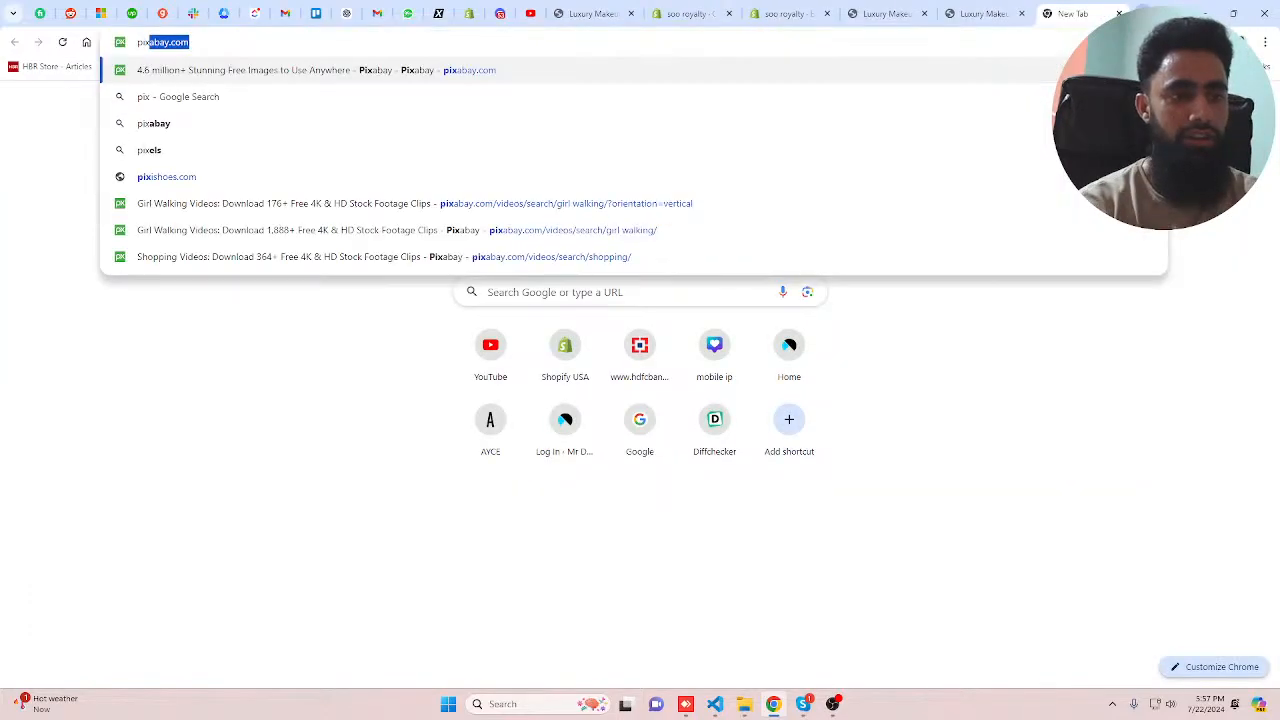
key("BackSpace")
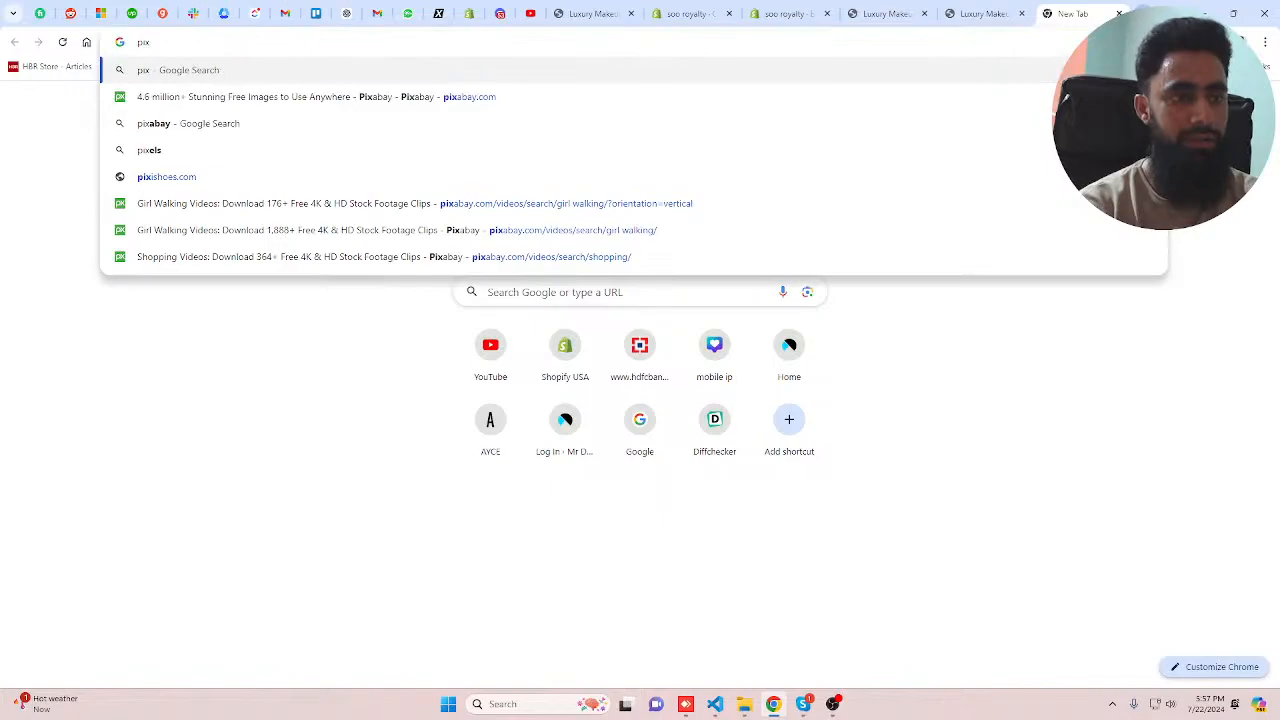
left_click(565, 96)
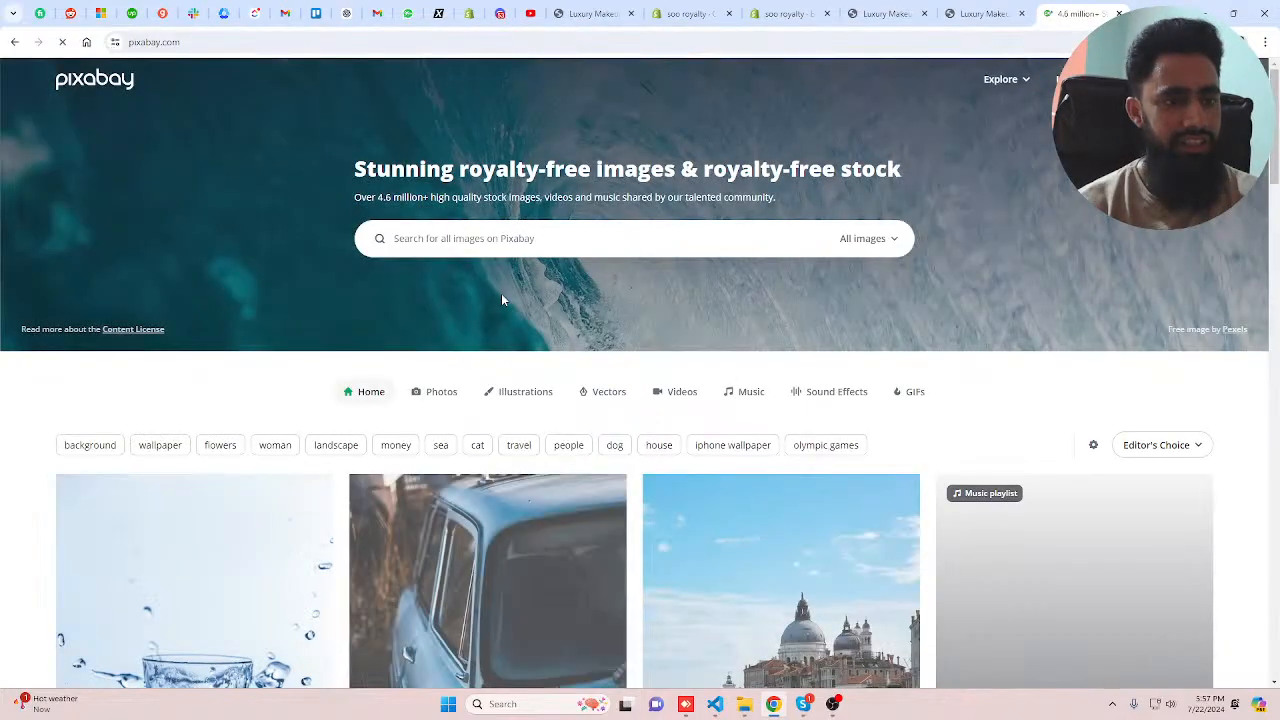
left_click(494, 241)
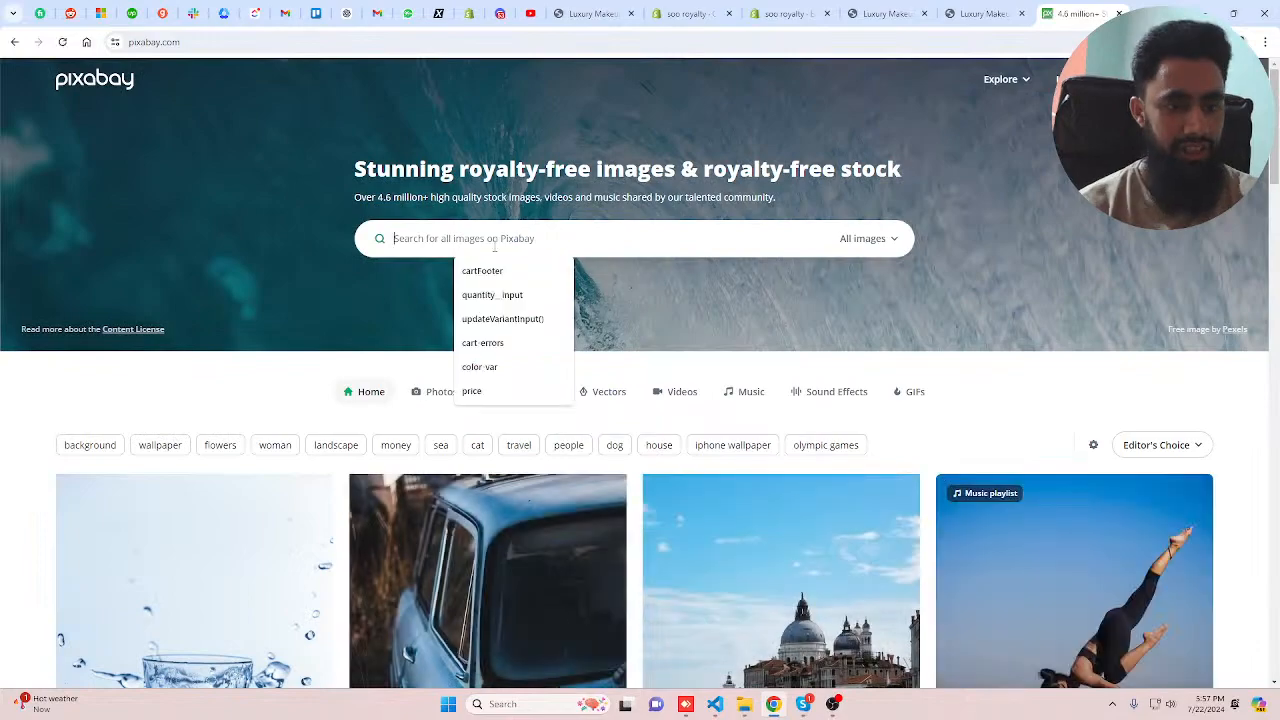
type("v")
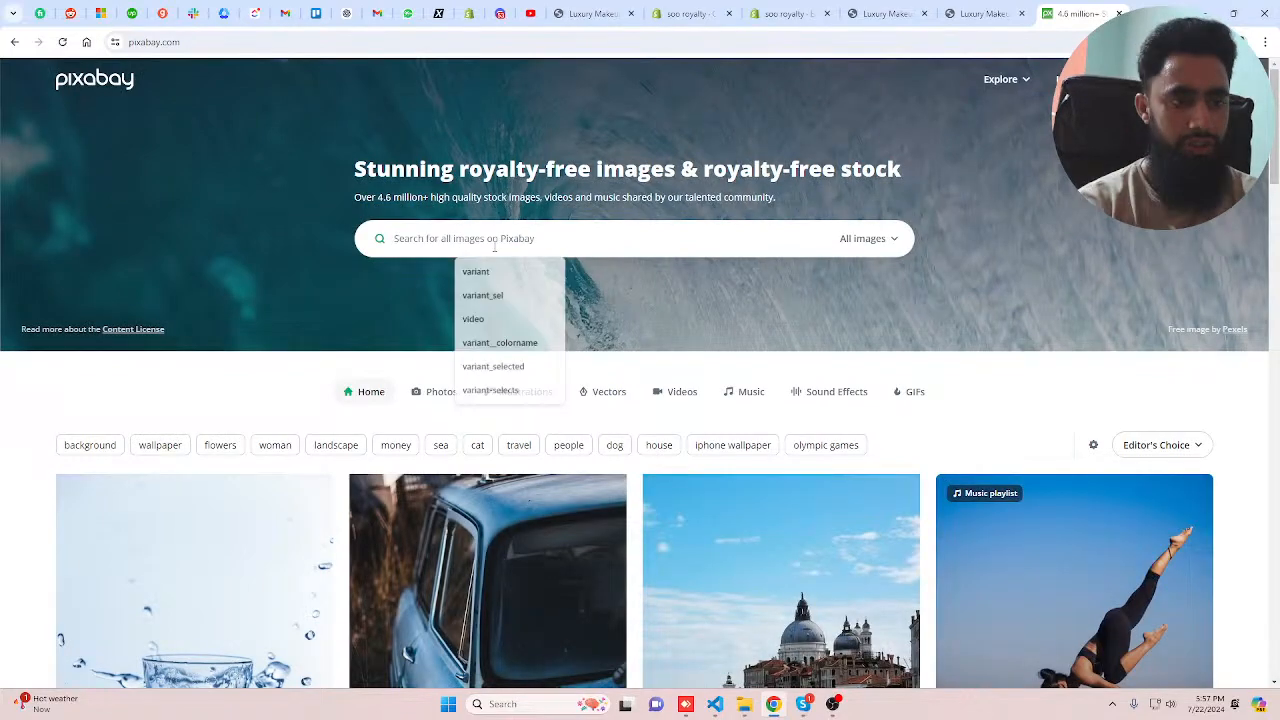
type("shopi")
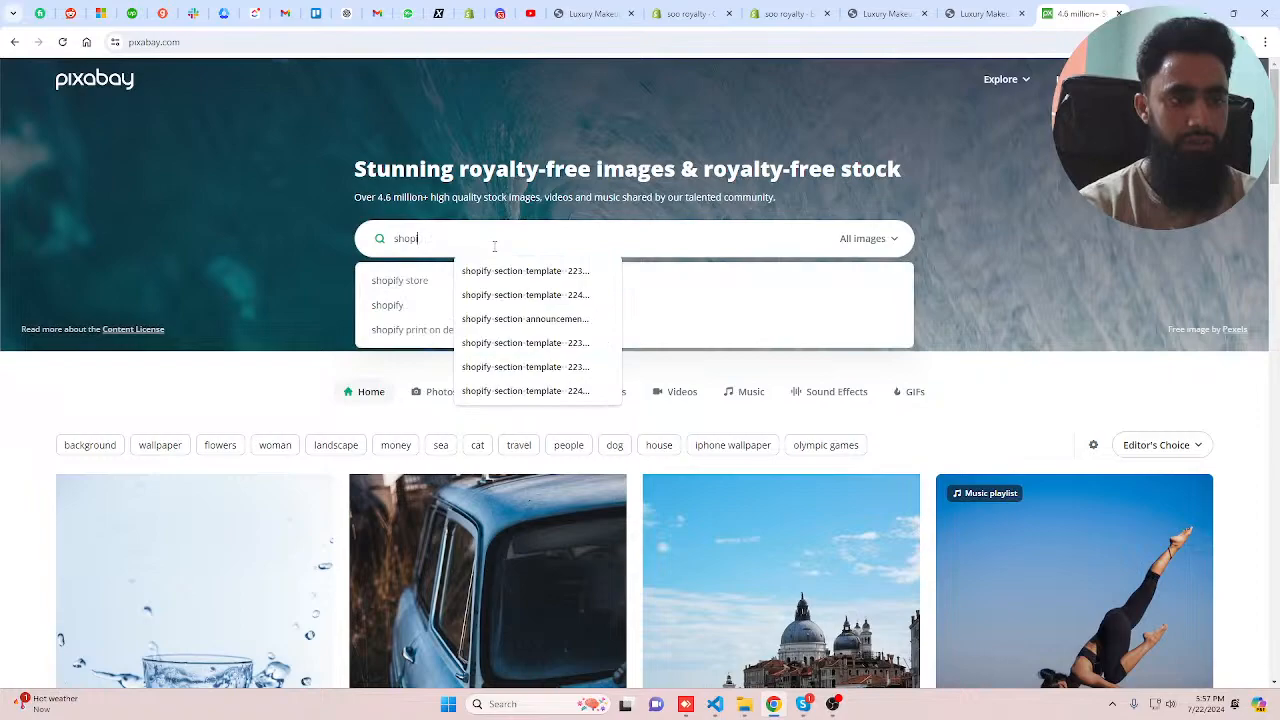
type("ping v")
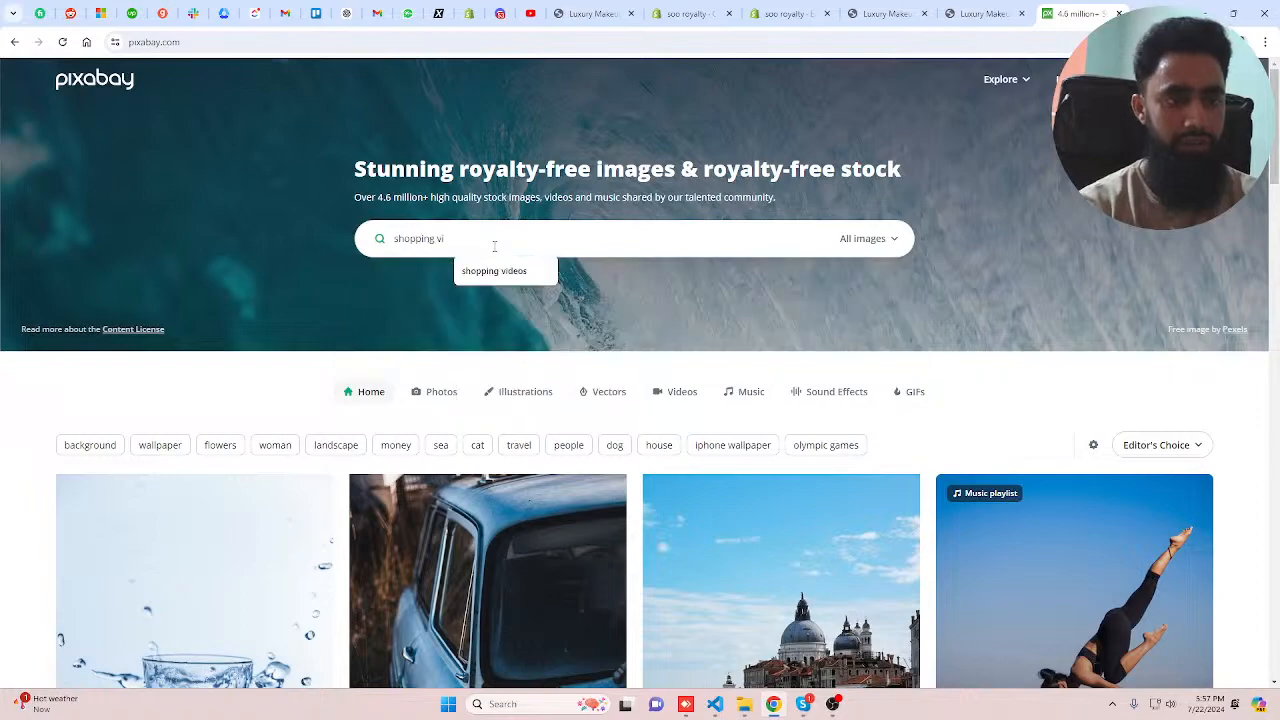
type("ideo")
key("Return")
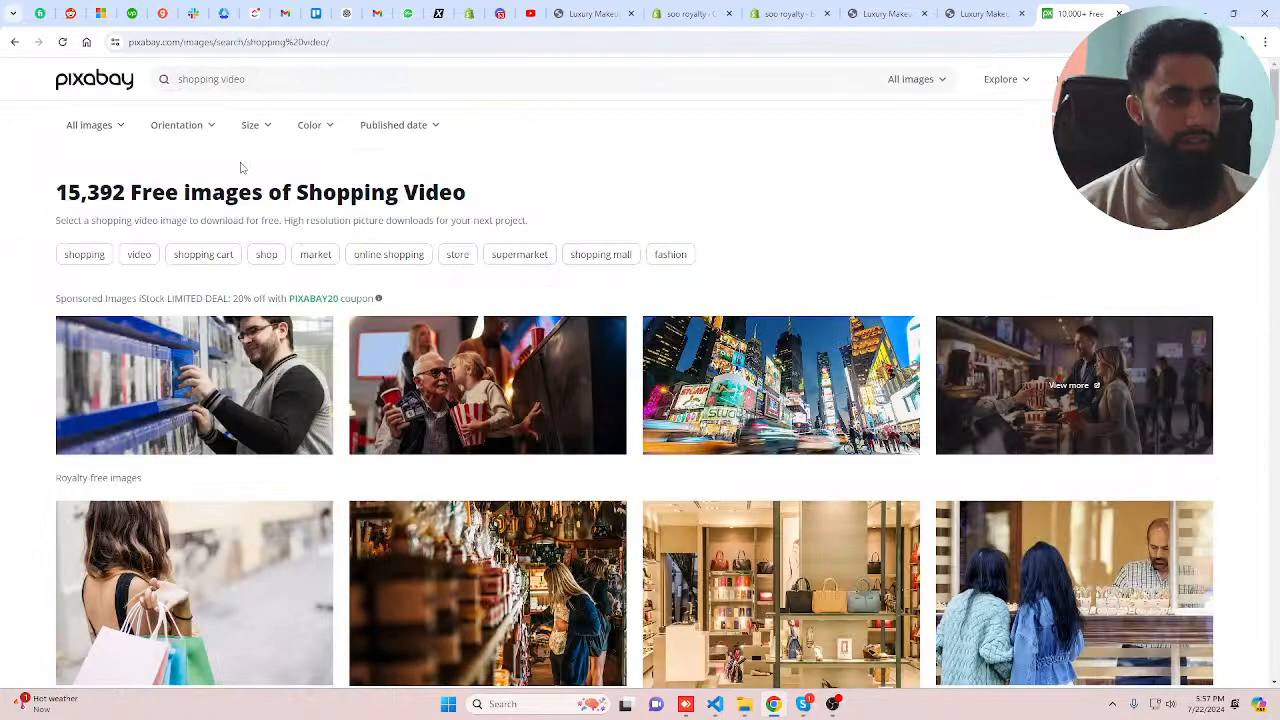
- Filter the Pixabay search results to vertical orientation and the Videos media type
left_click(182, 217)
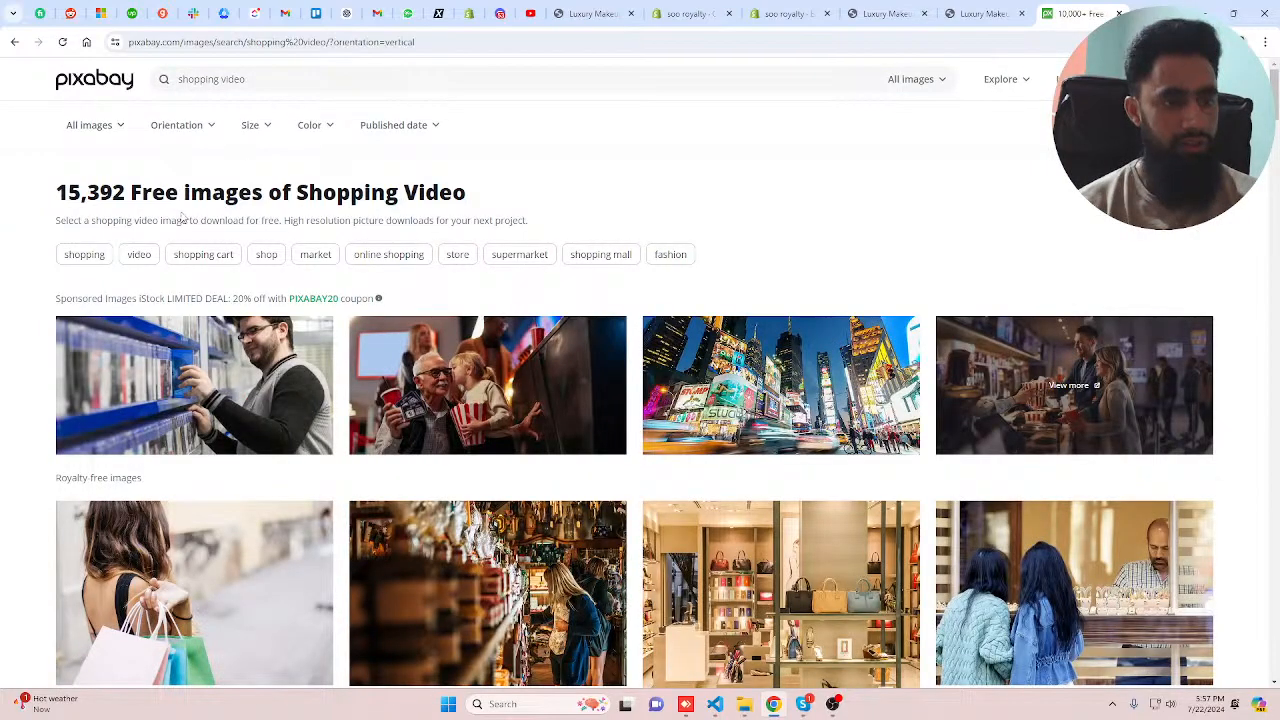
scroll(858, 298, "down", 5)
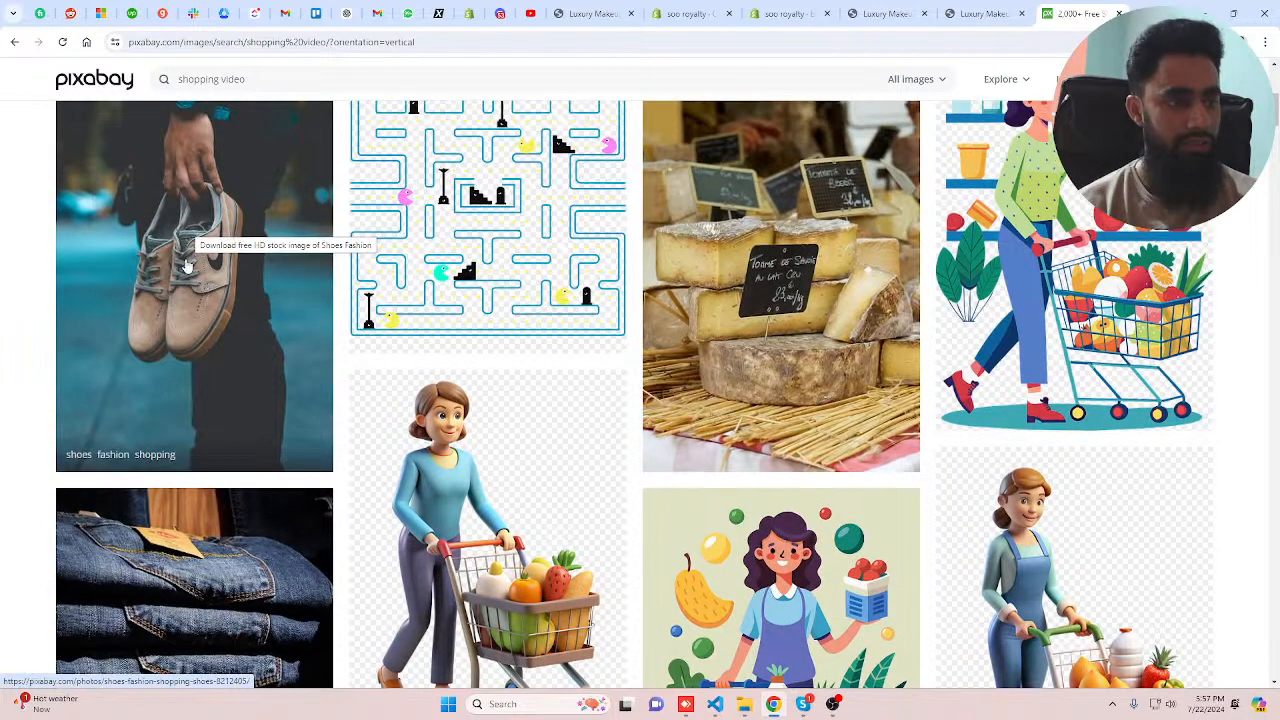
scroll(186, 265, "up", 5)
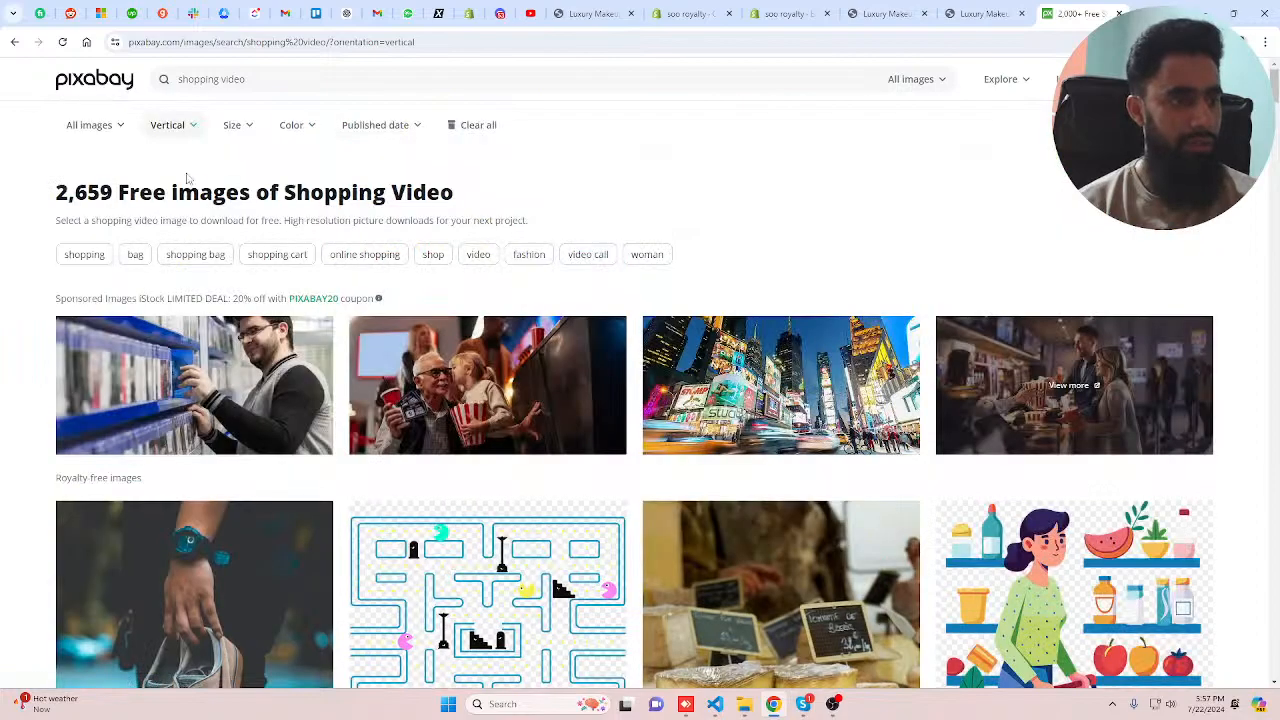
left_click(118, 128)
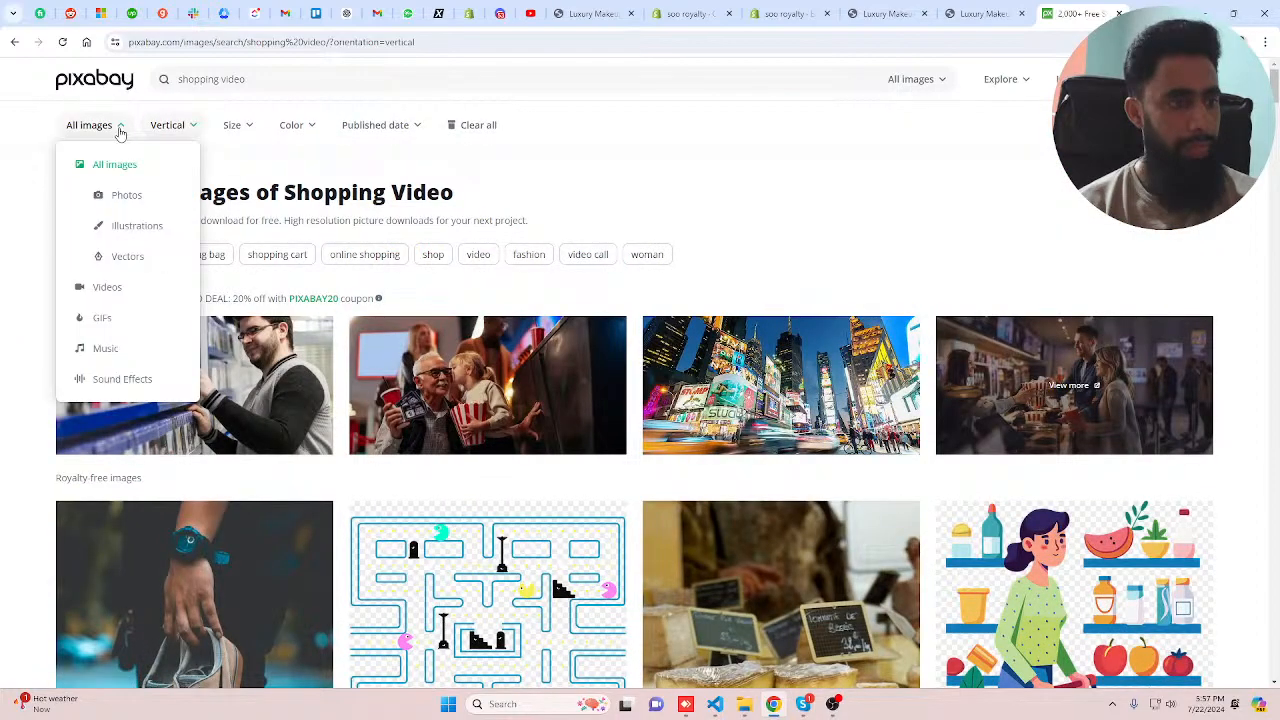
left_click(107, 287)
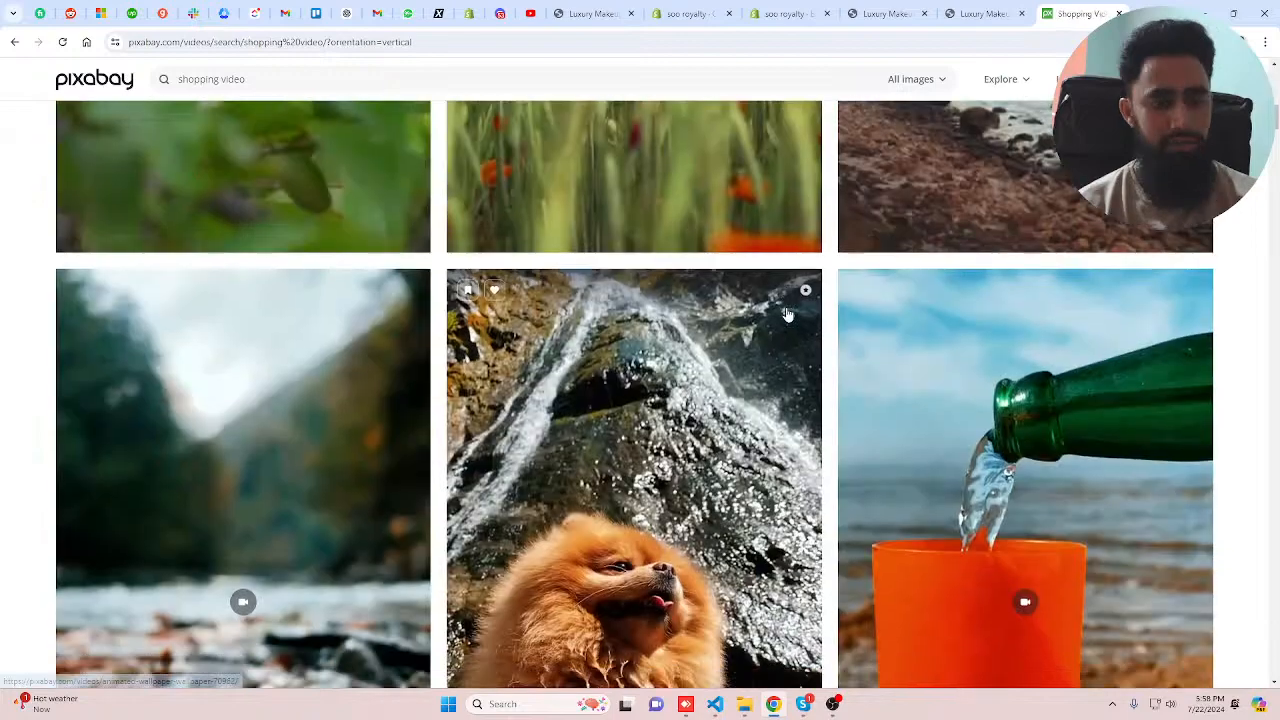
- Browse the vertical videos for the woman's fitness workout clip and download it as a 360×640 MP4
scroll(787, 314, "down", 1)
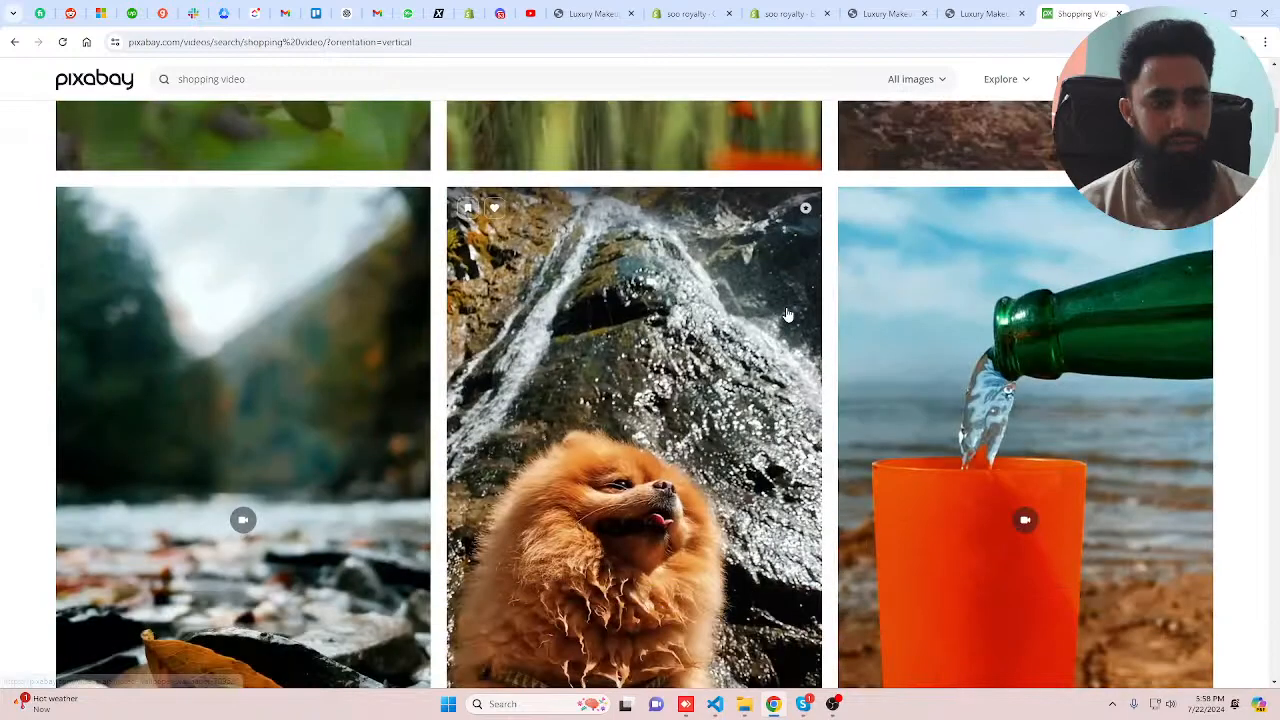
scroll(787, 314, "down", 5)
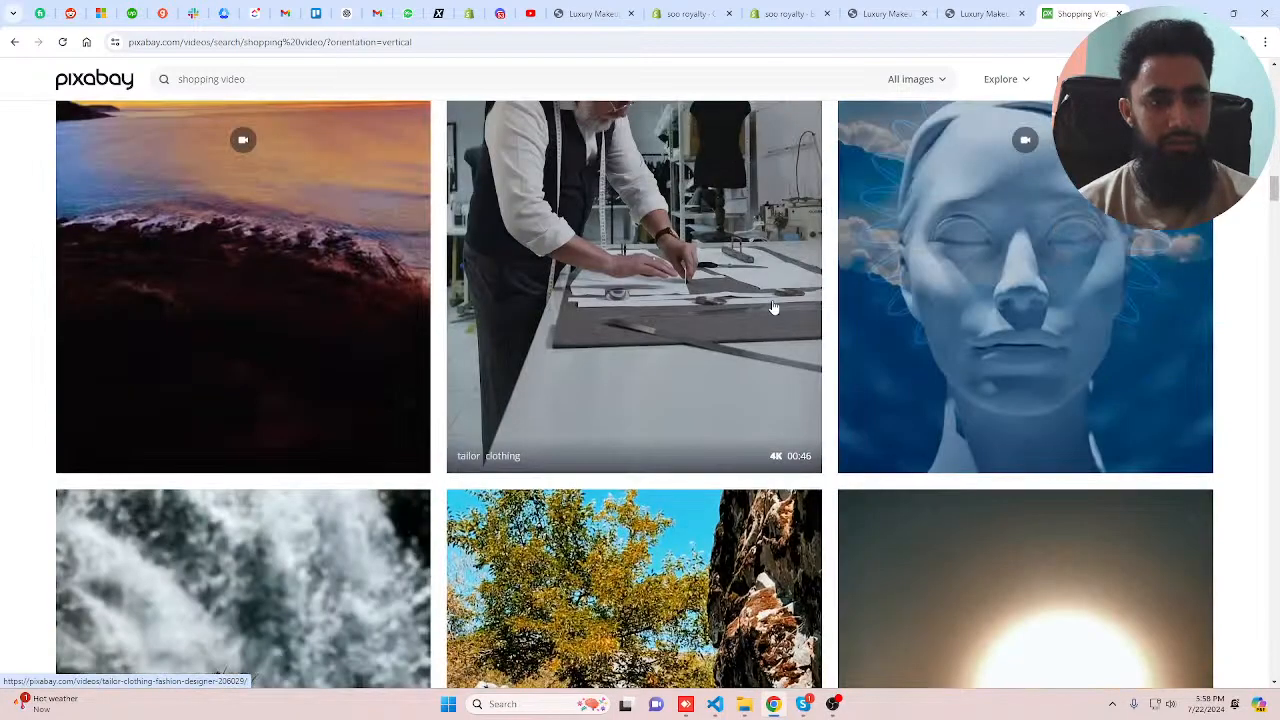
scroll(773, 307, "up", 3)
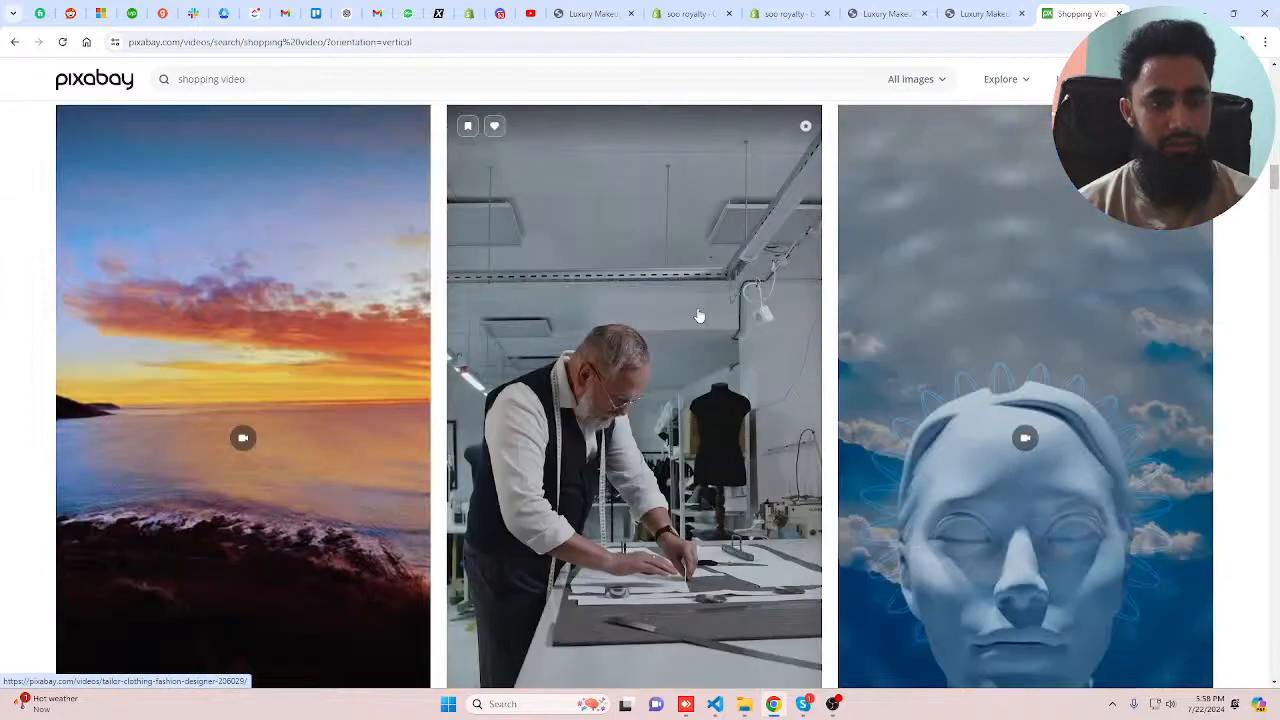
scroll(690, 350, "down", 5)
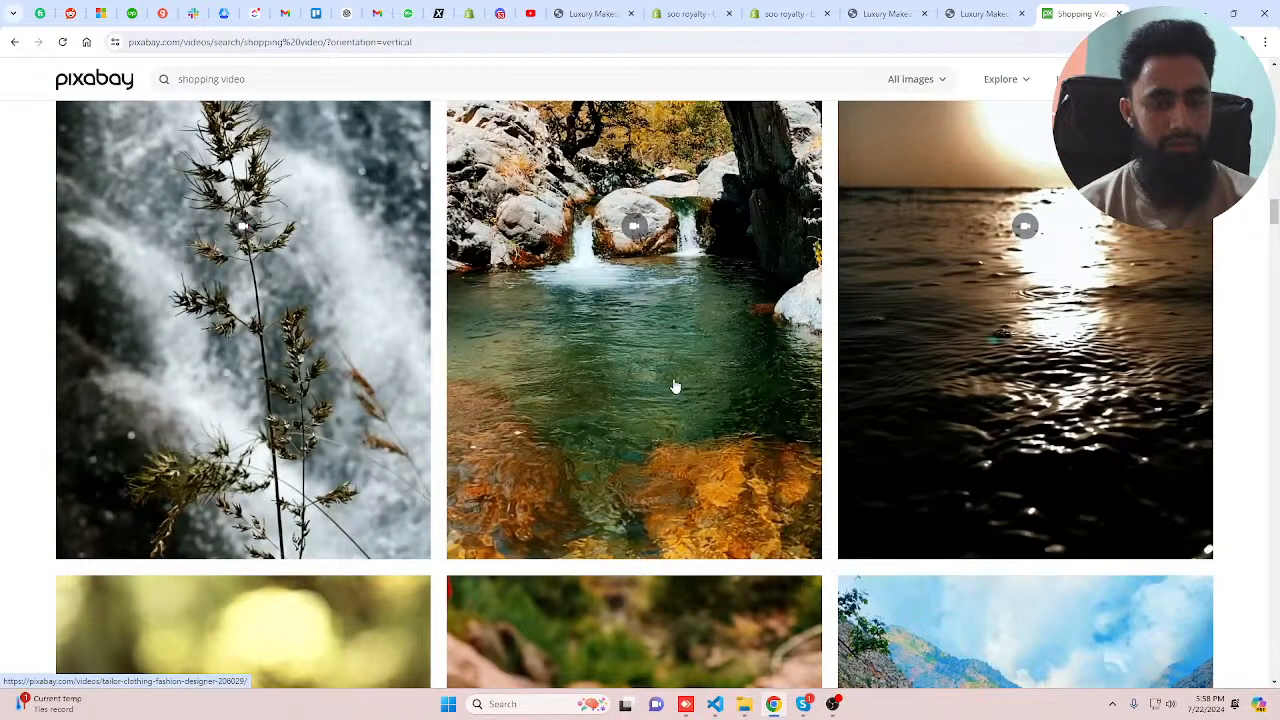
scroll(675, 380, "down", 5)
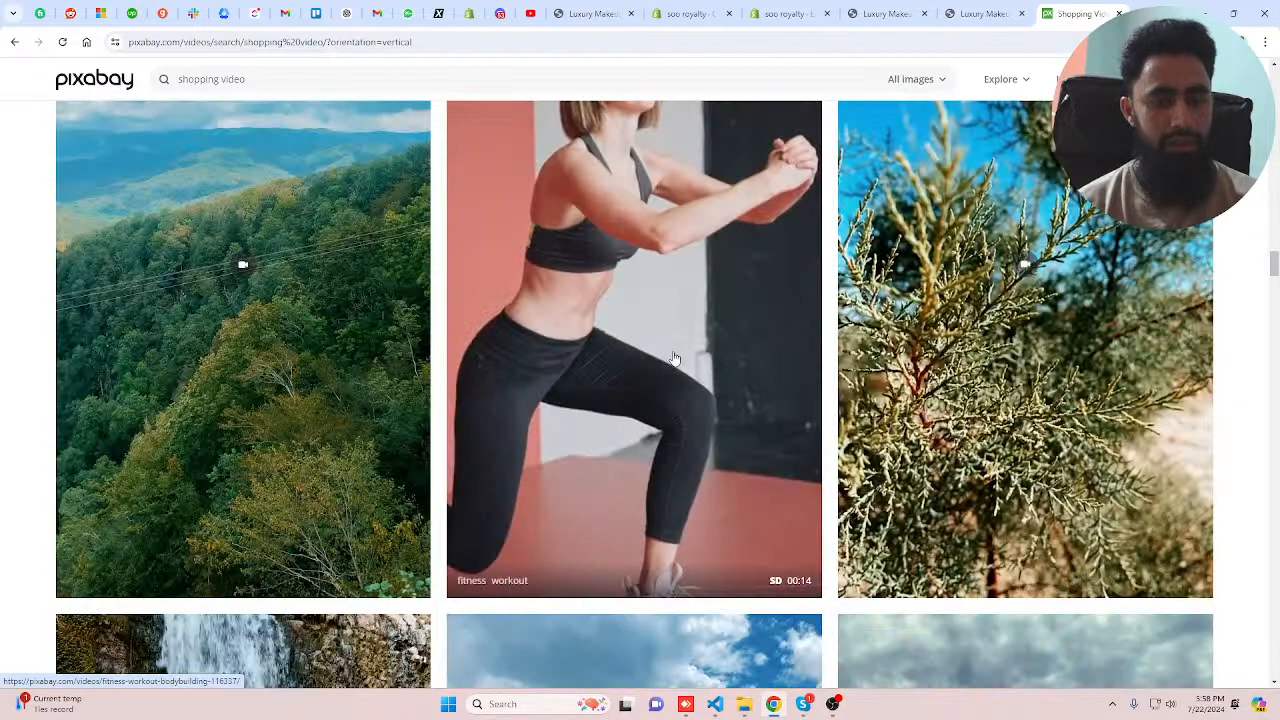
scroll(675, 358, "down", 5)
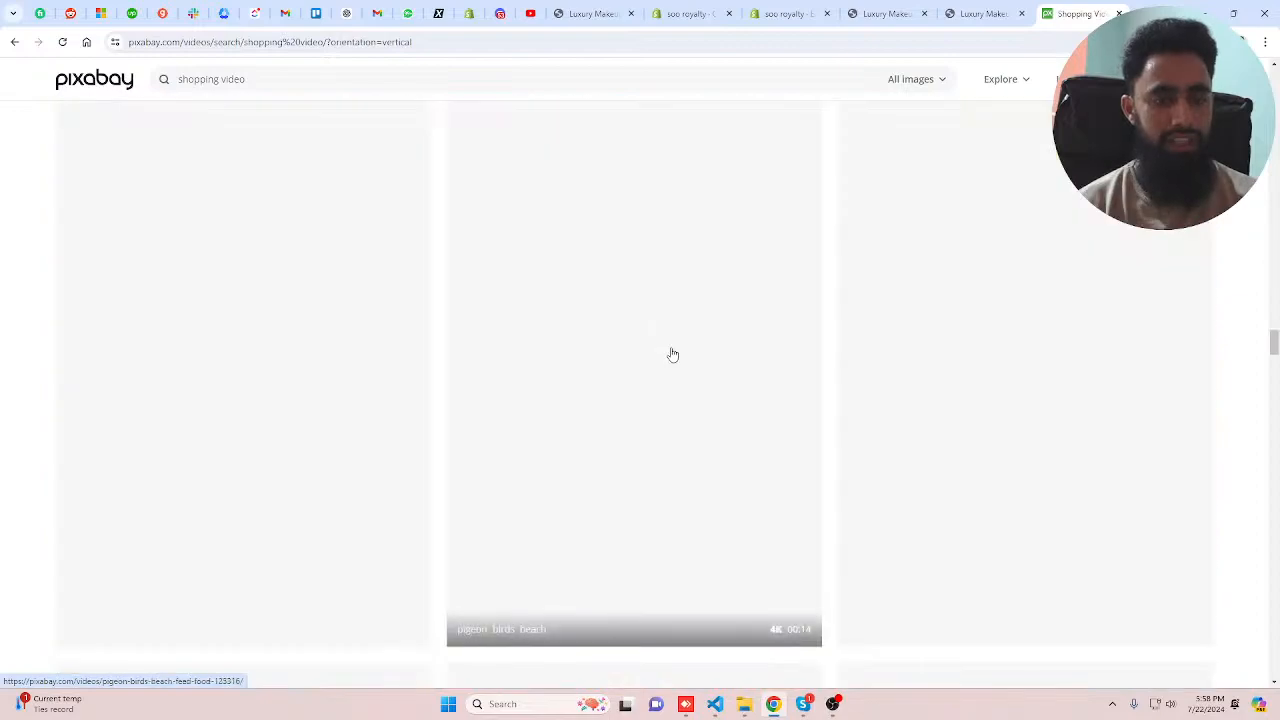
scroll(673, 355, "down", 5)
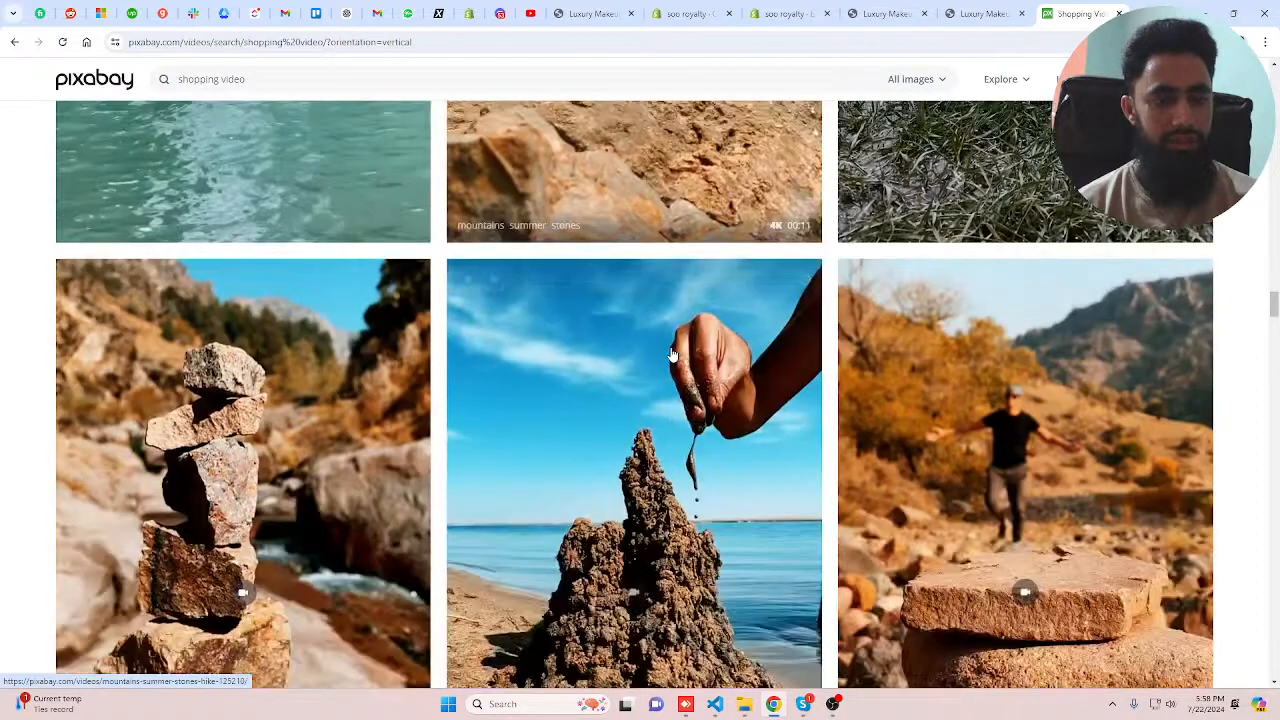
scroll(671, 356, "up", 10)
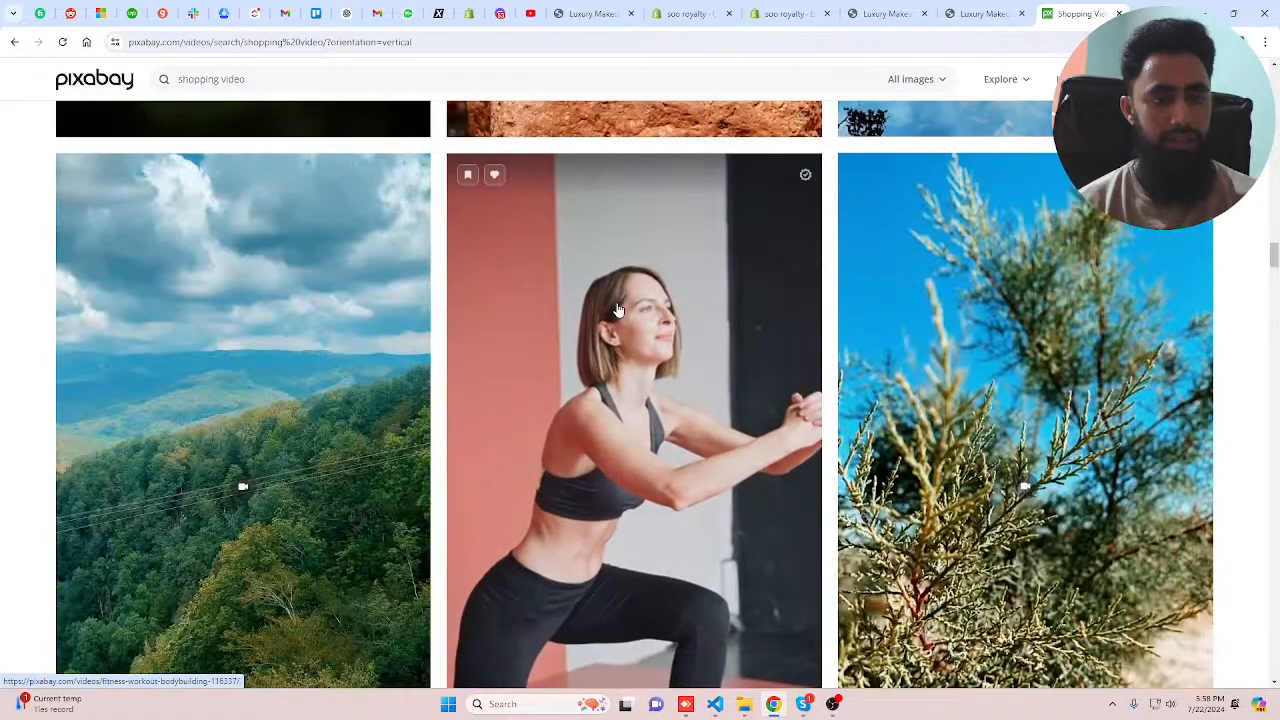
left_click(618, 310)
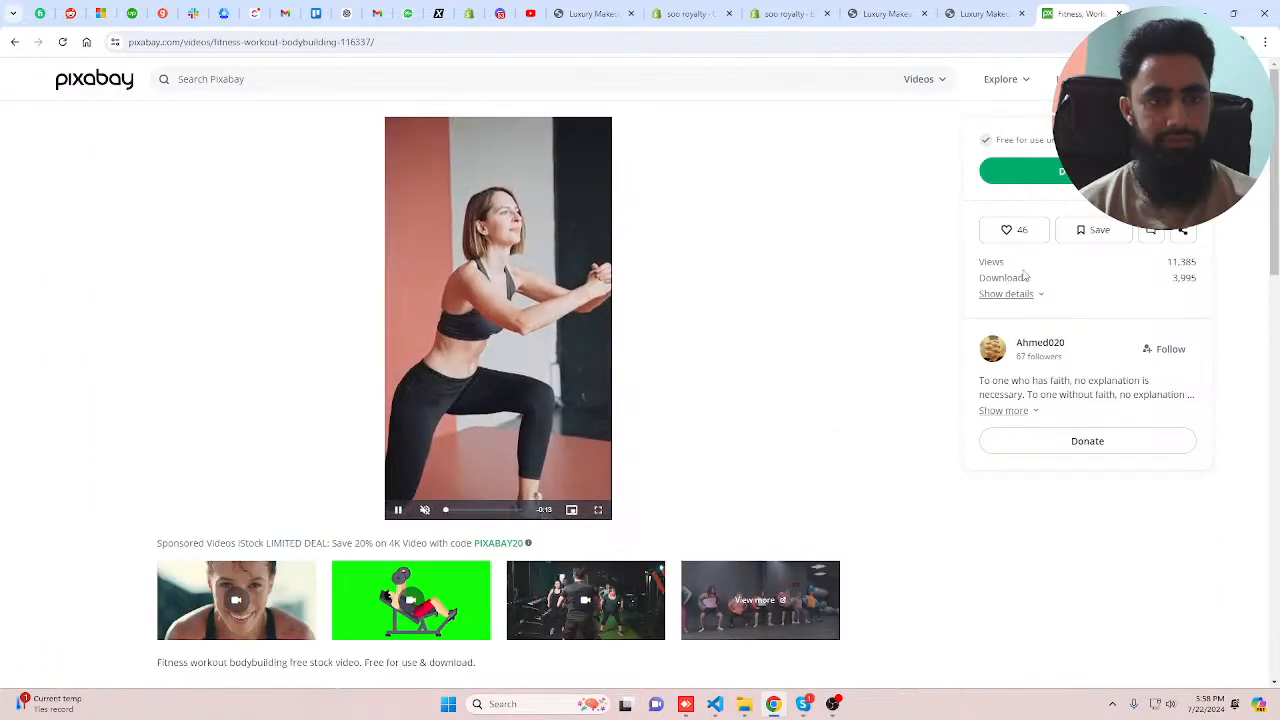
left_click(1030, 171)
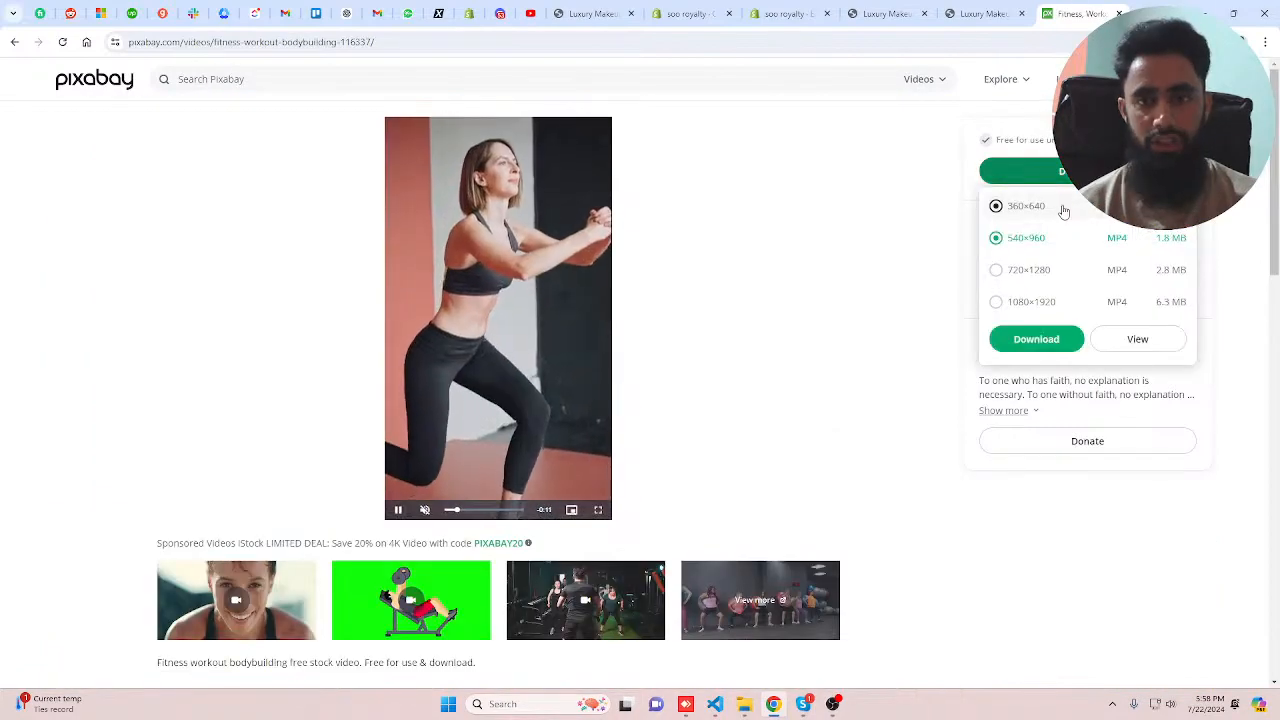
left_click(1036, 339)
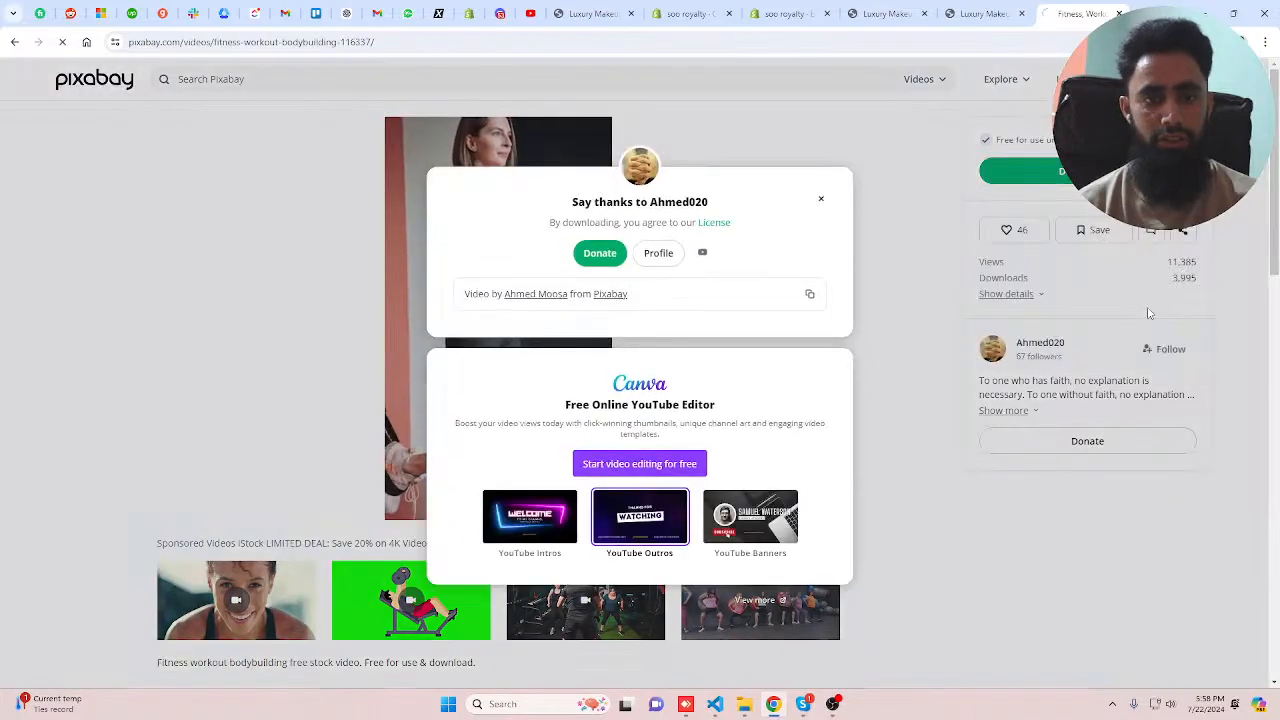
- Open the Shopify admin in a separate tab and upload the downloaded workout video to the store's content files
left_click(782, 12)
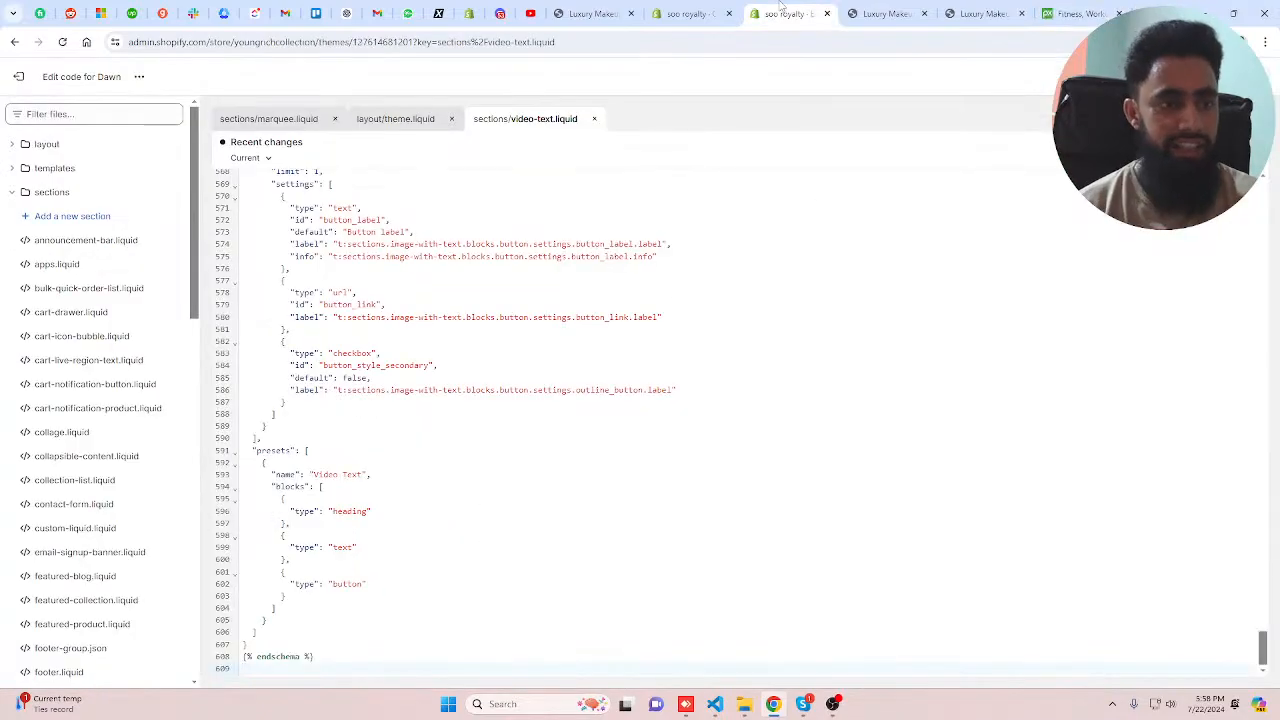
left_click(690, 13)
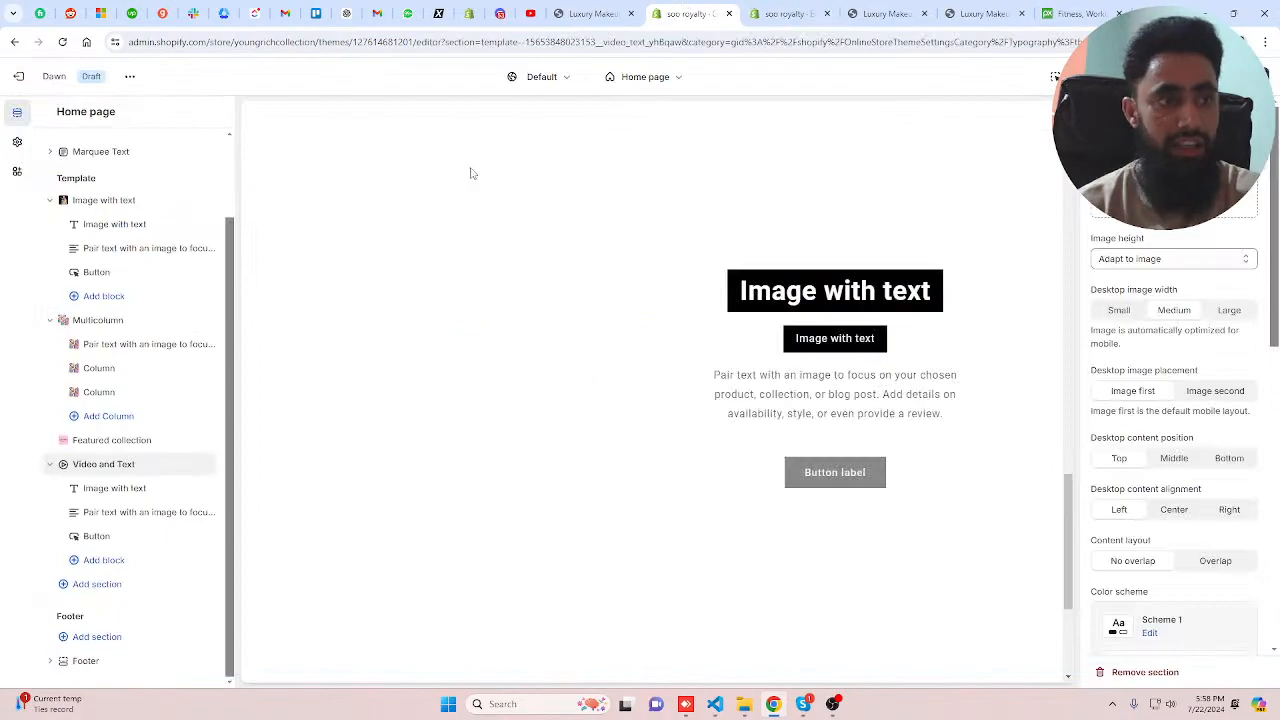
middle_click(19, 77)
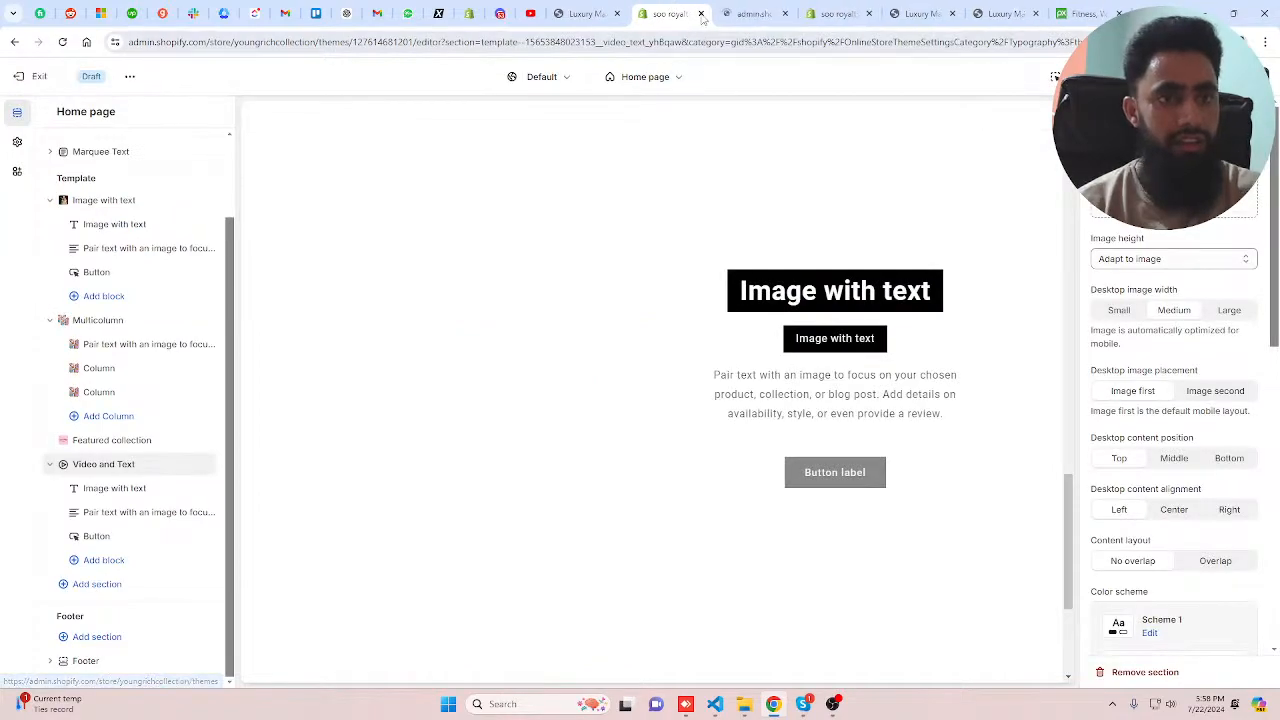
key("ctrl+Tab")
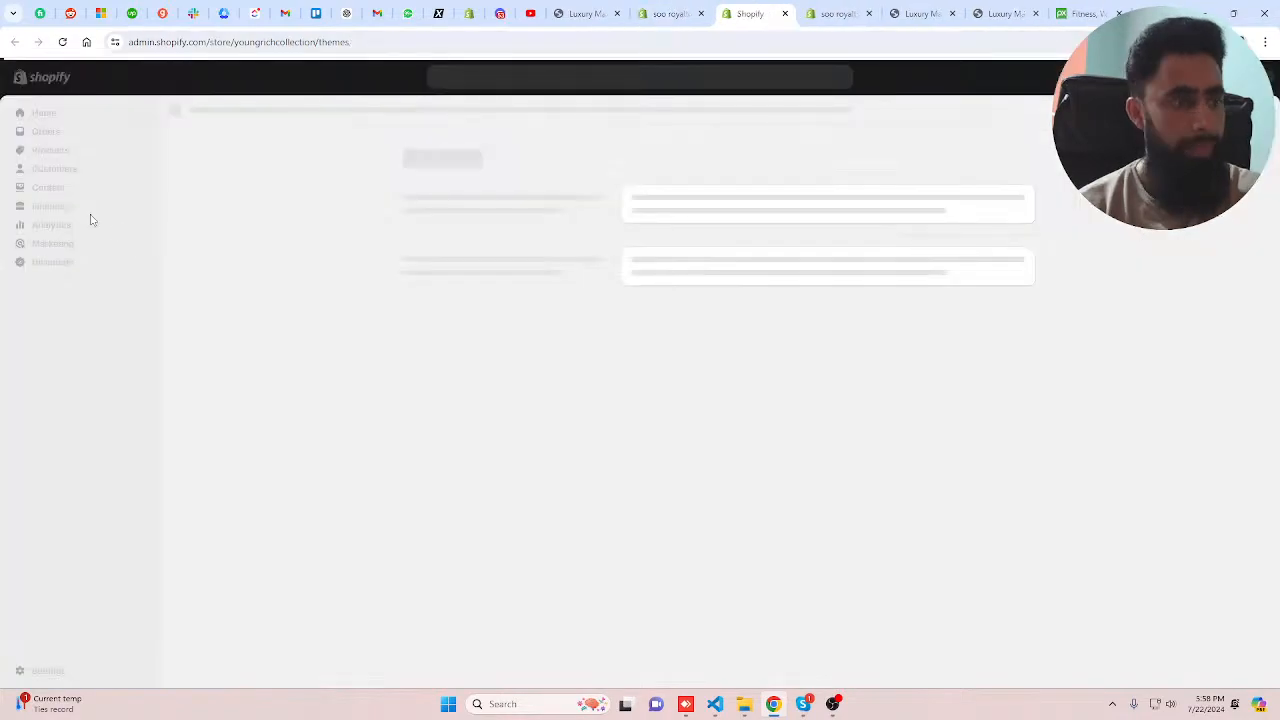
left_click(102, 231)
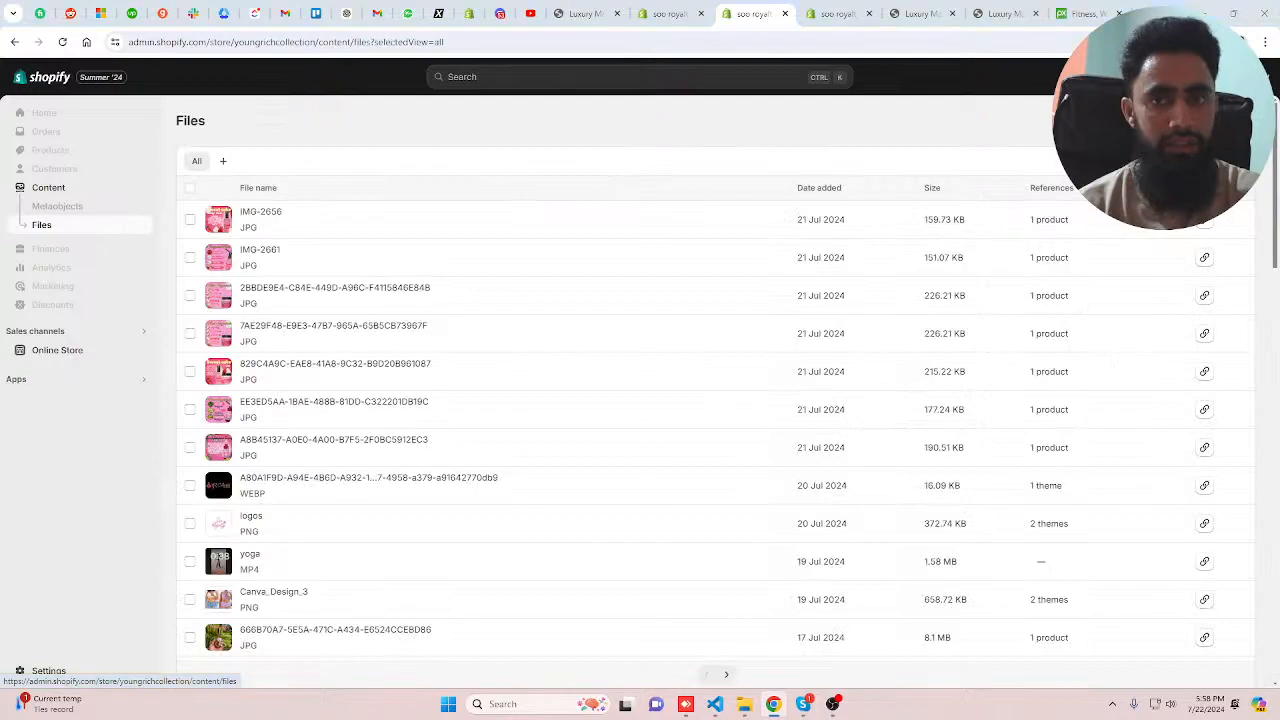
double_click(176, 126)
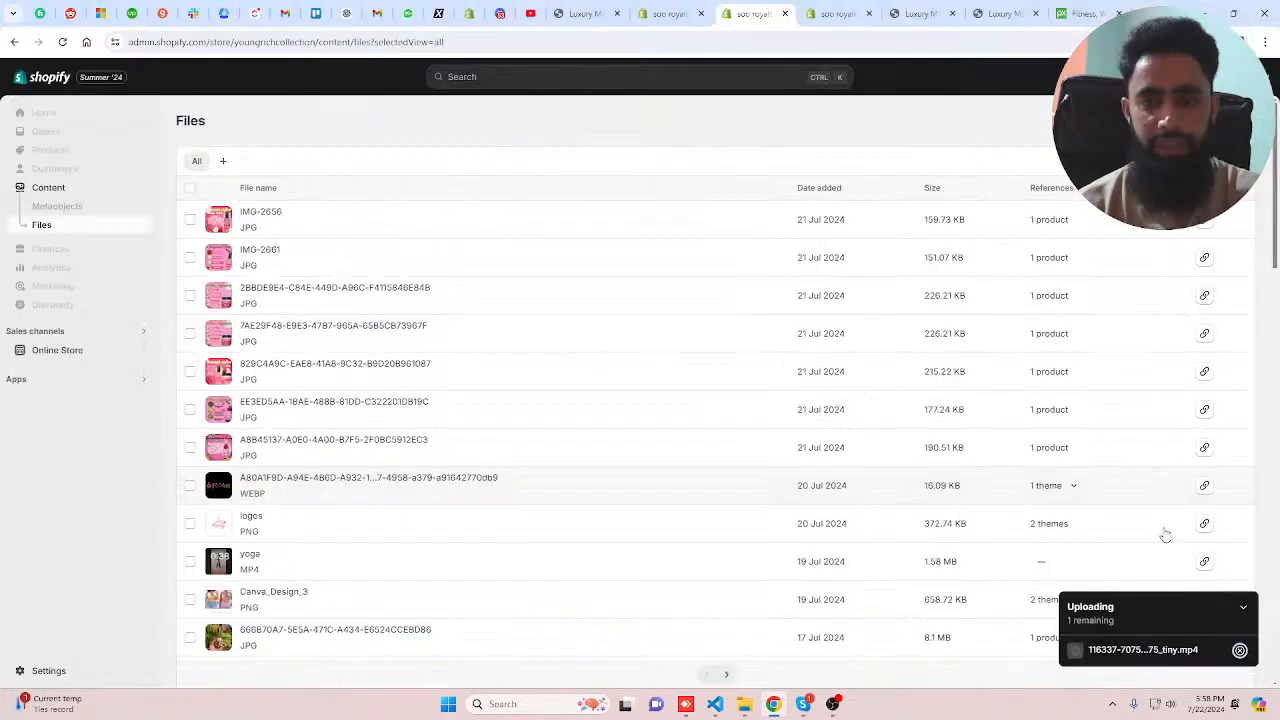
- Return to the theme customizer and clear the Sub Heading text of the Video and Text section
left_click(668, 12)
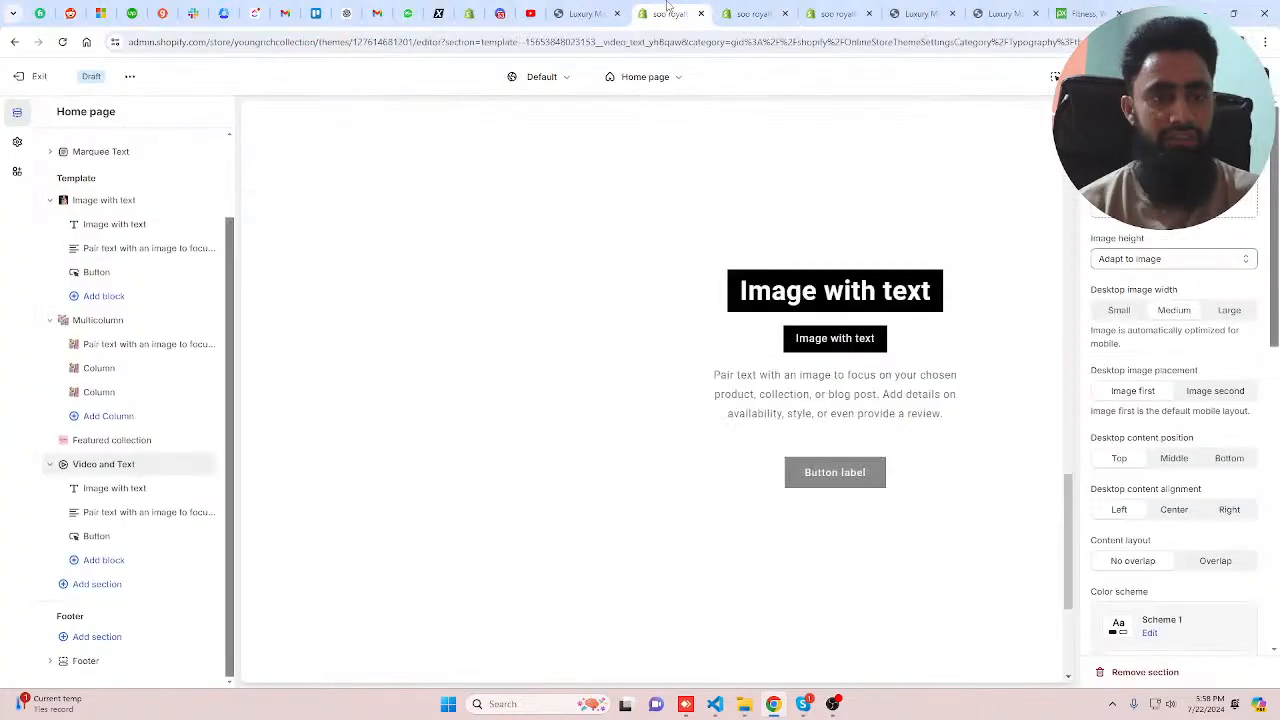
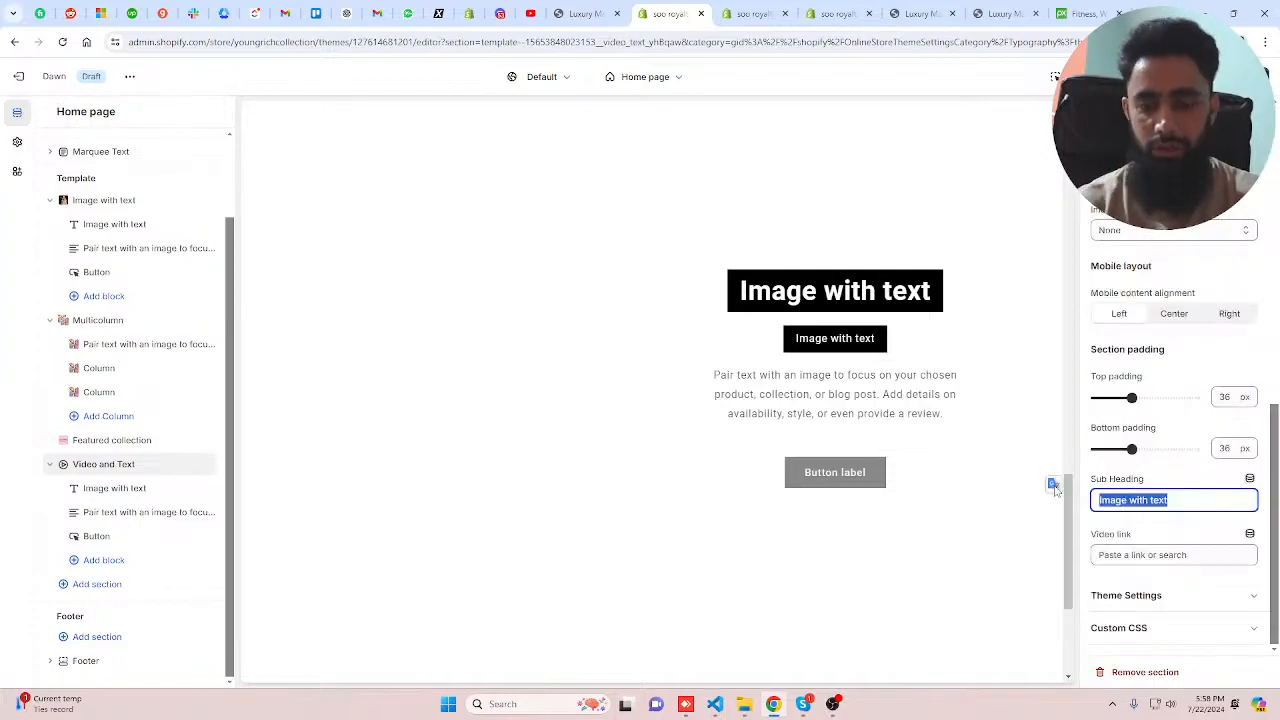
key("BackSpace")
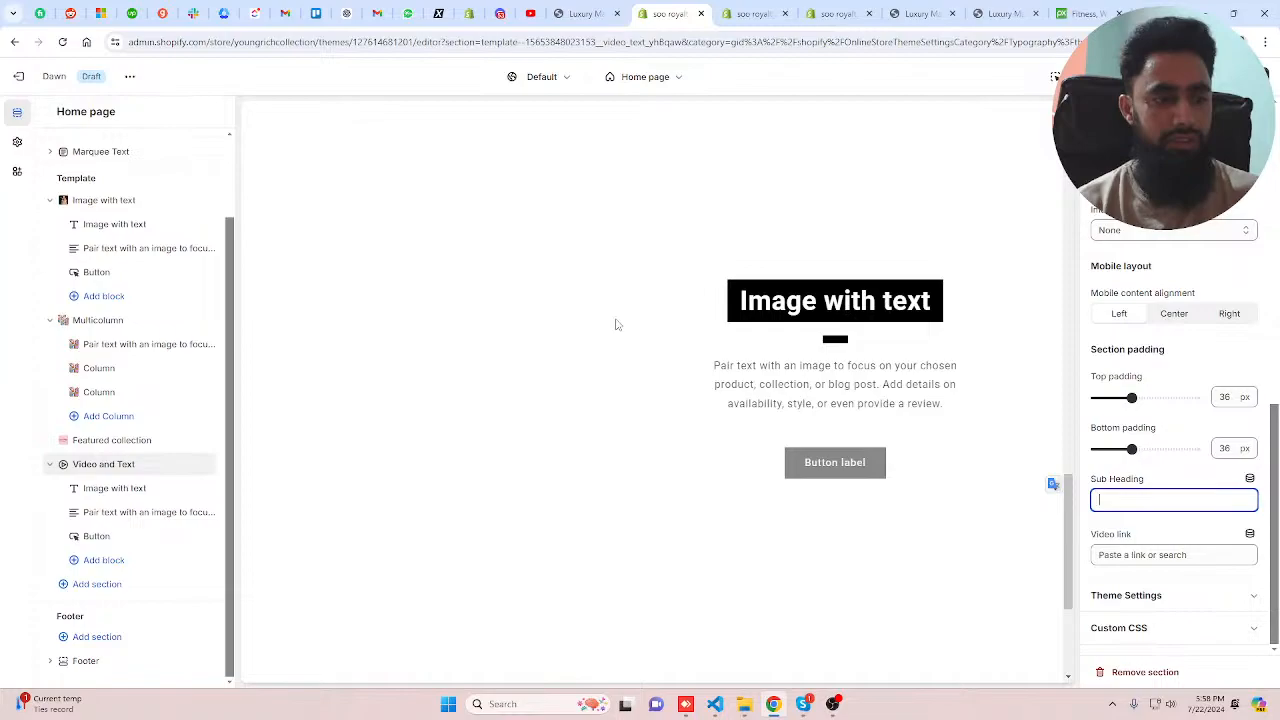
left_click(130, 466)
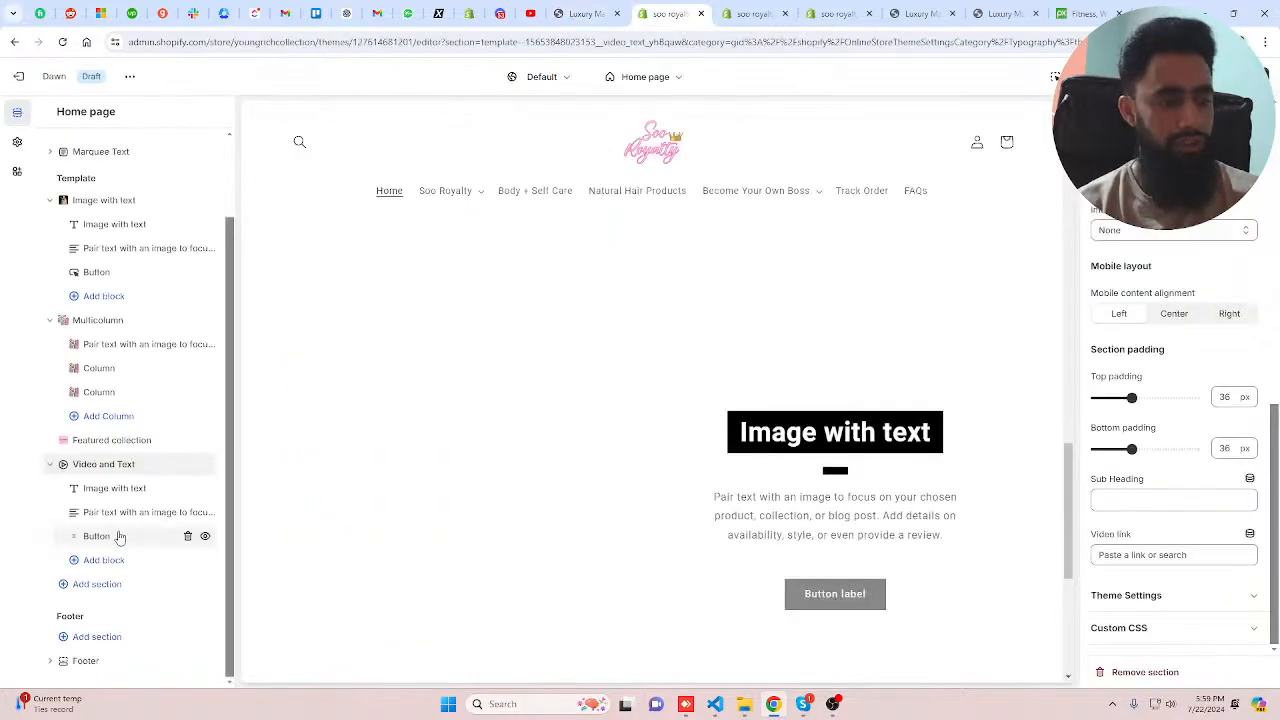
- Set the button label of the Video and Text section to "BUY NOW", matching the reference store
left_click(119, 537)
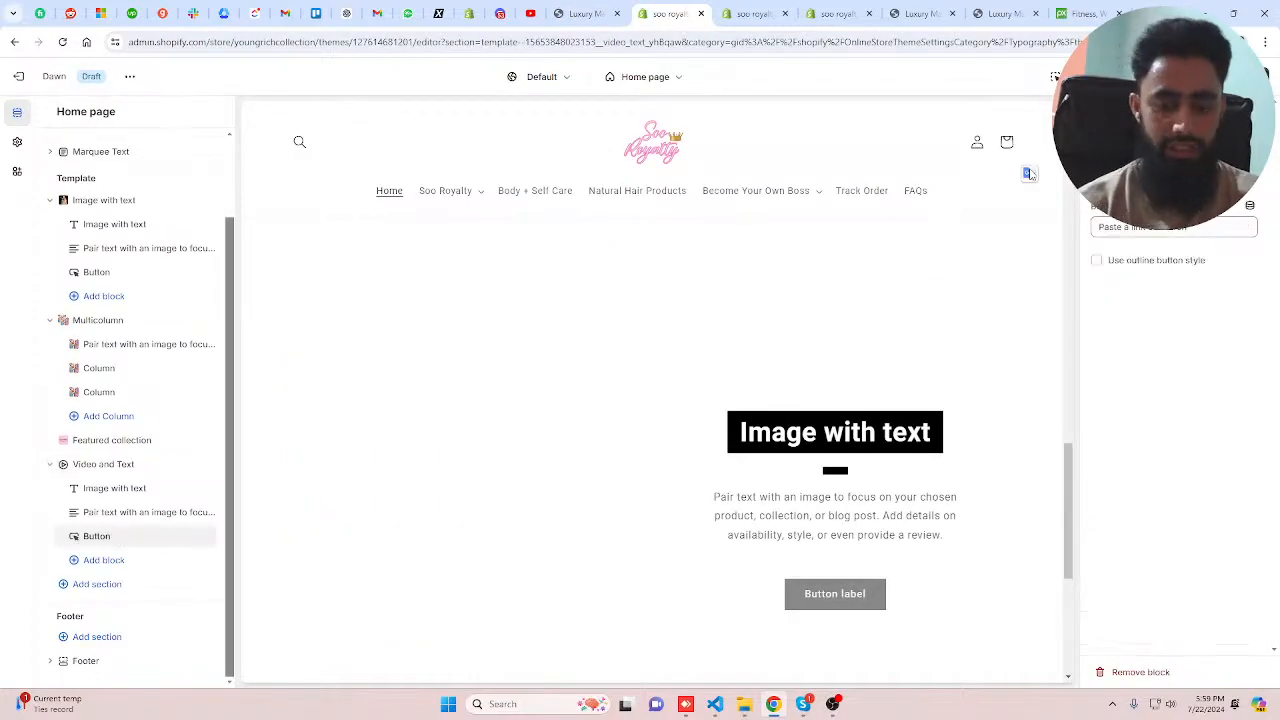
type("Buy Now")
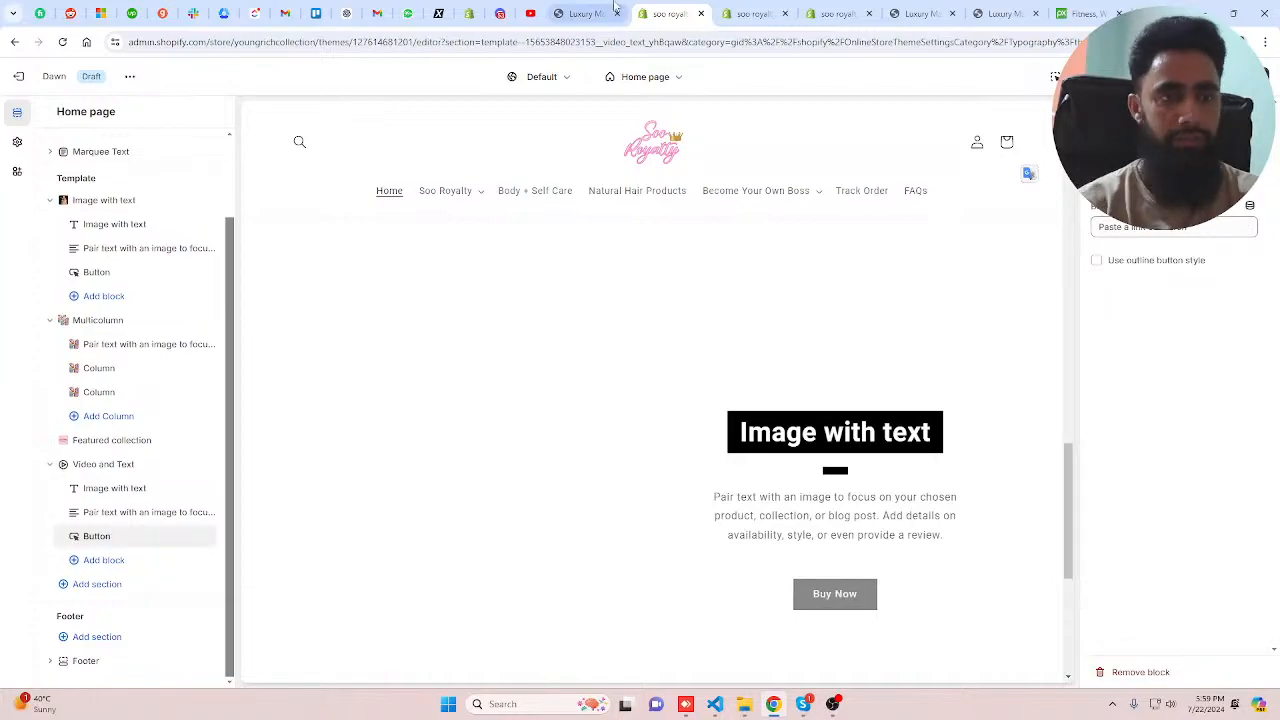
left_click(608, 12)
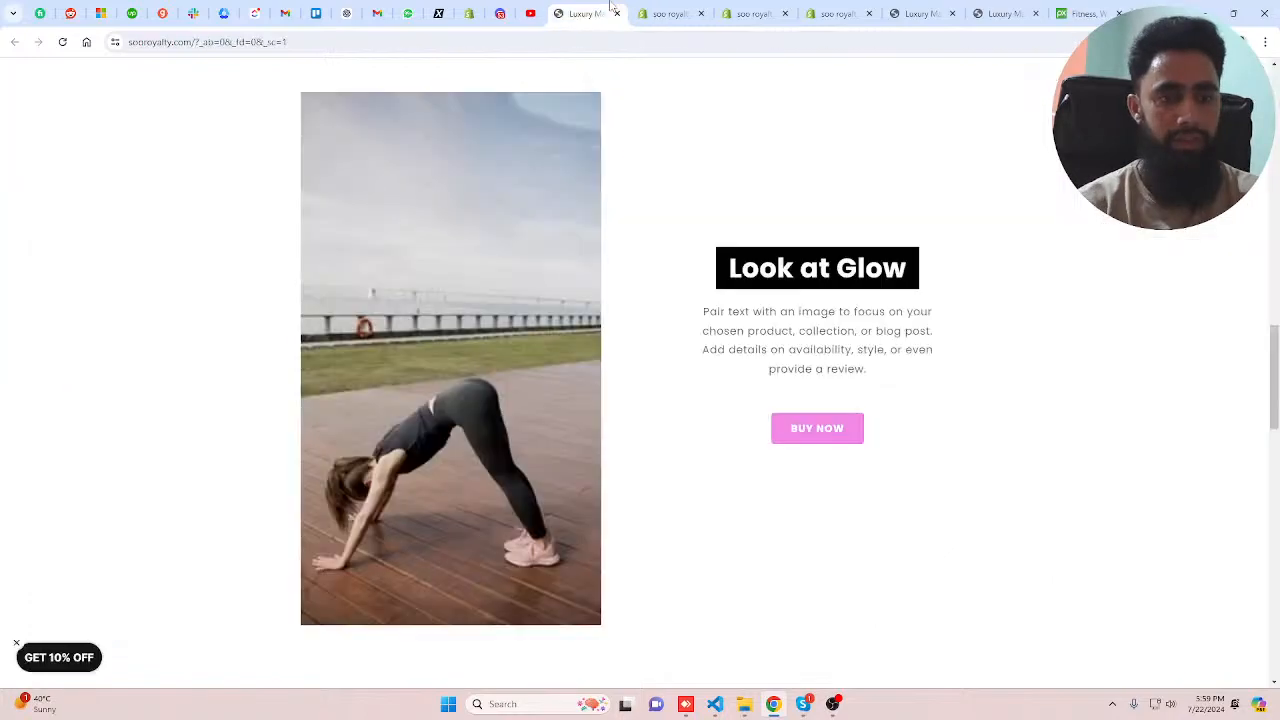
left_click(668, 13)
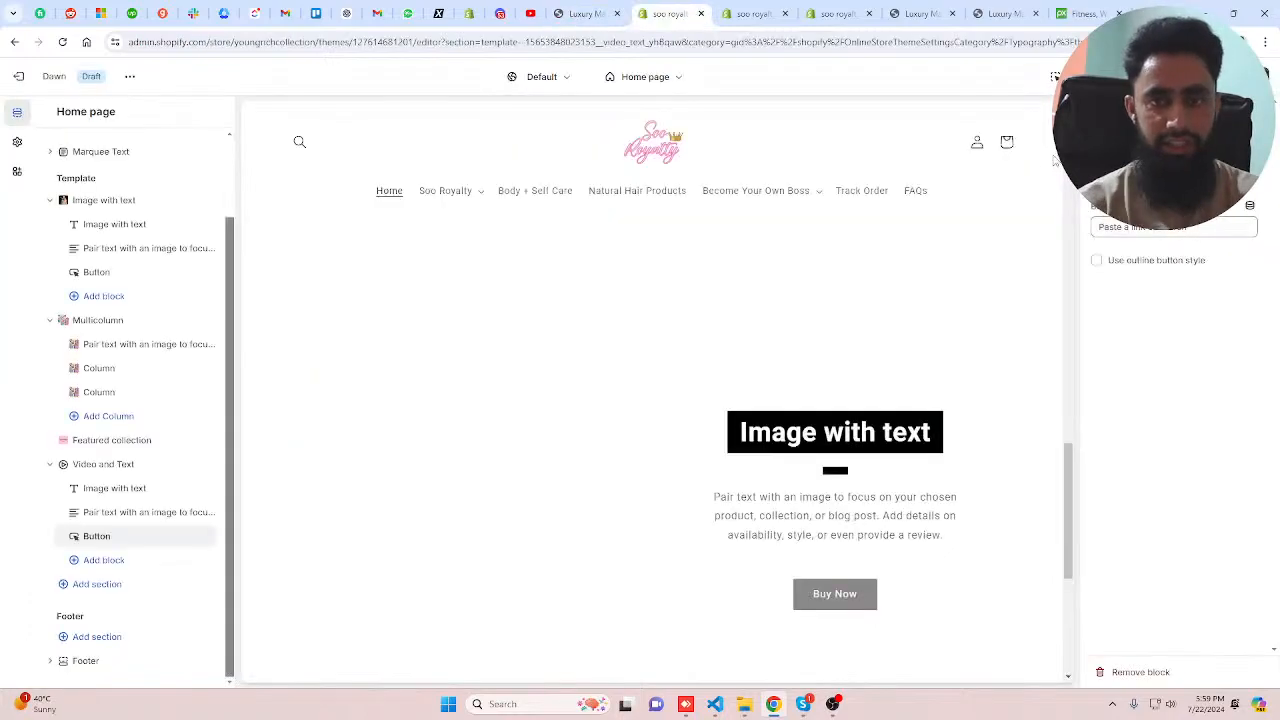
left_click_drag(1053, 160, 1037, 158)
type("B")
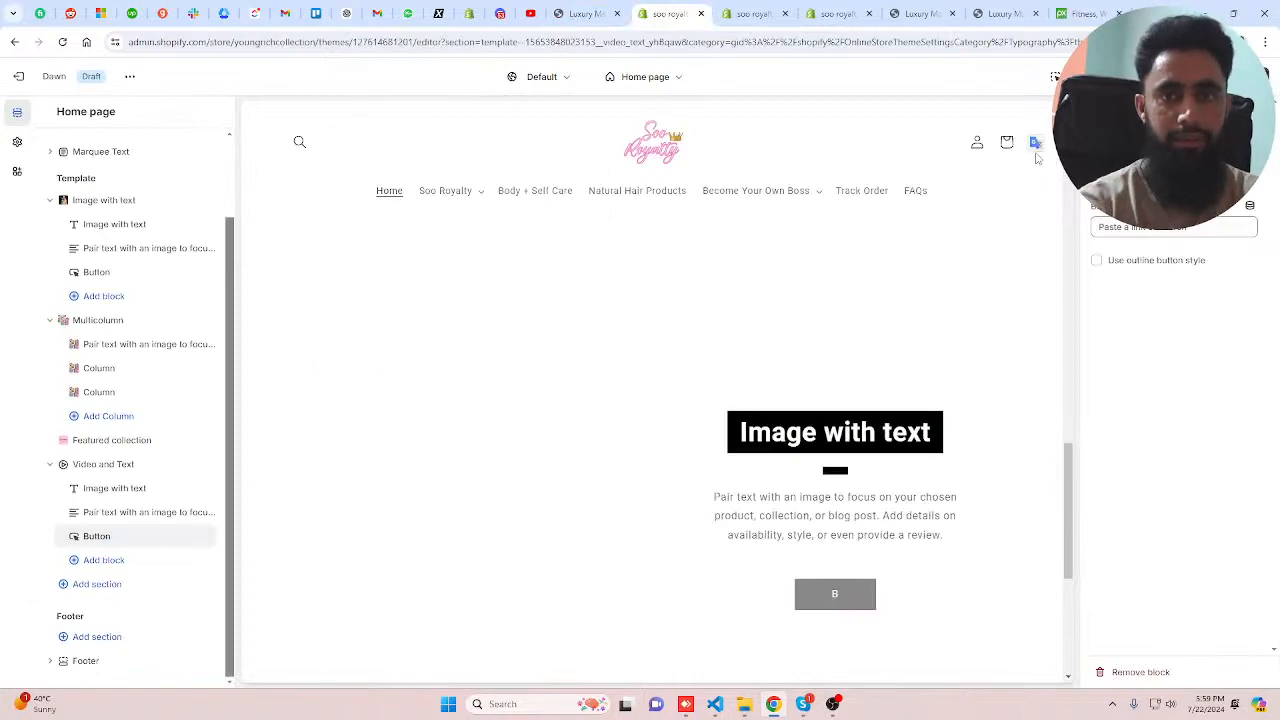
type("UY NOW")
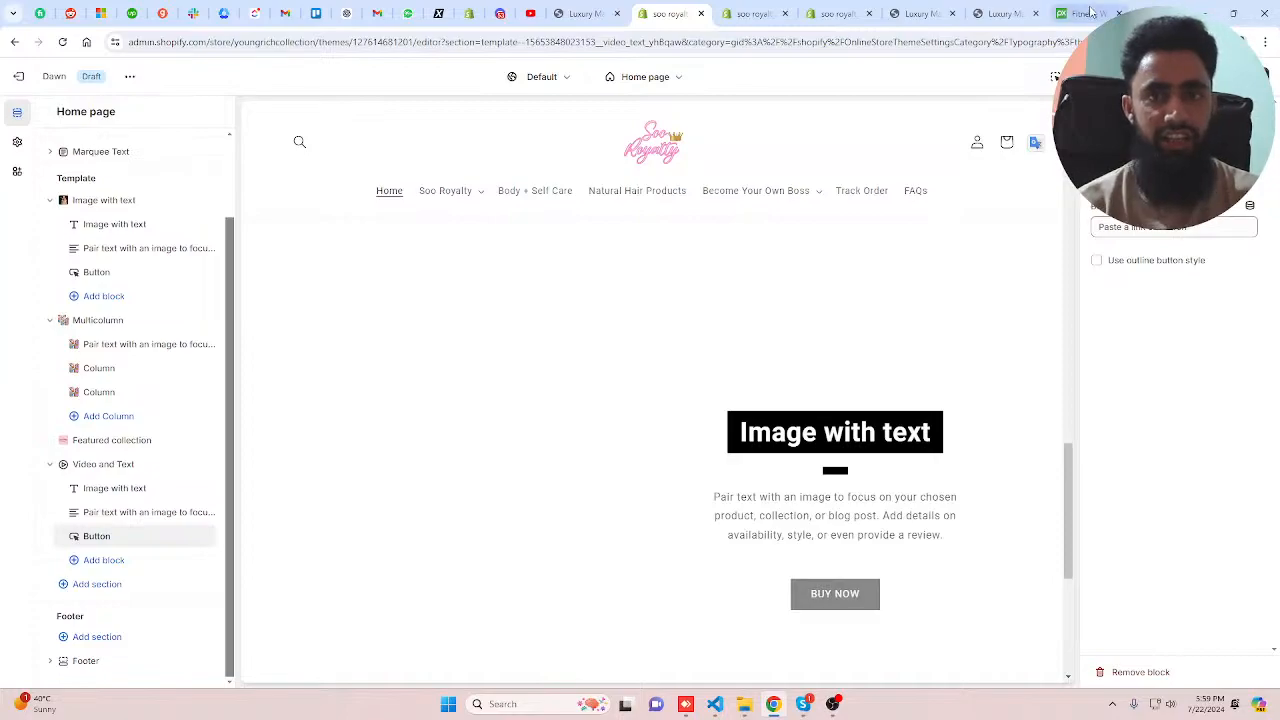
key("ctrl+shift+Tab")
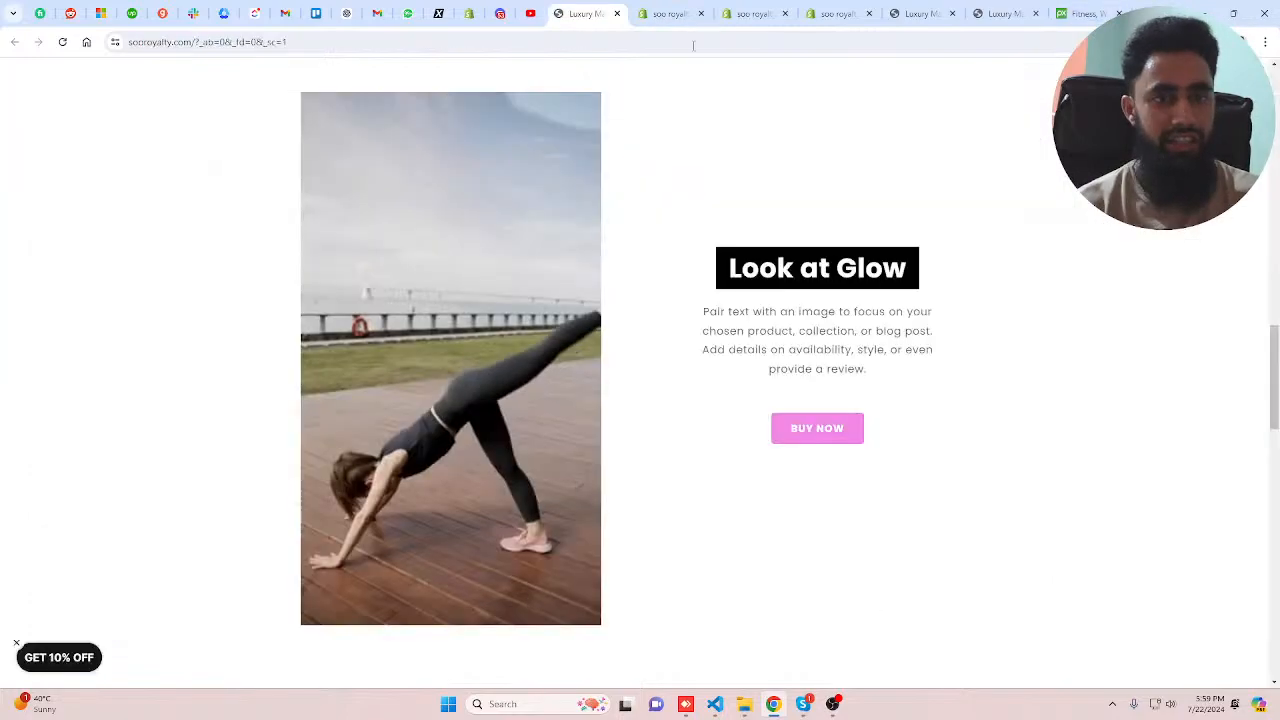
left_click(760, 10)
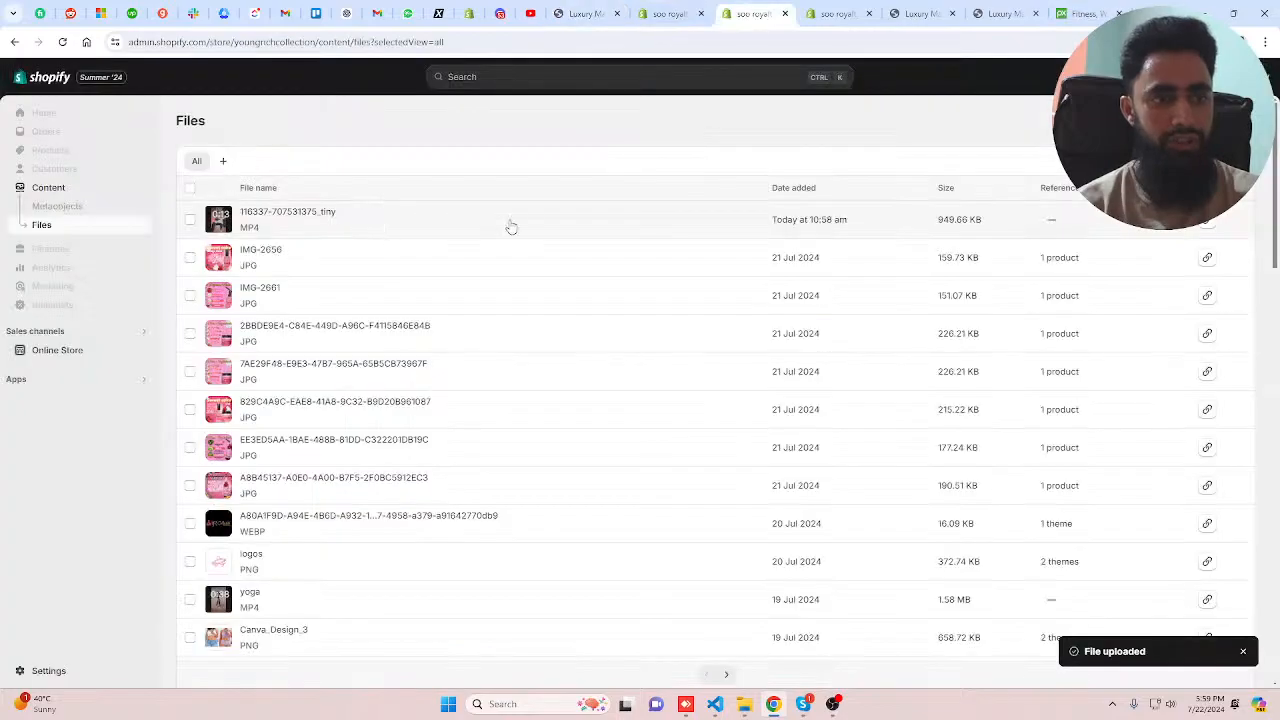
left_click(1207, 221)
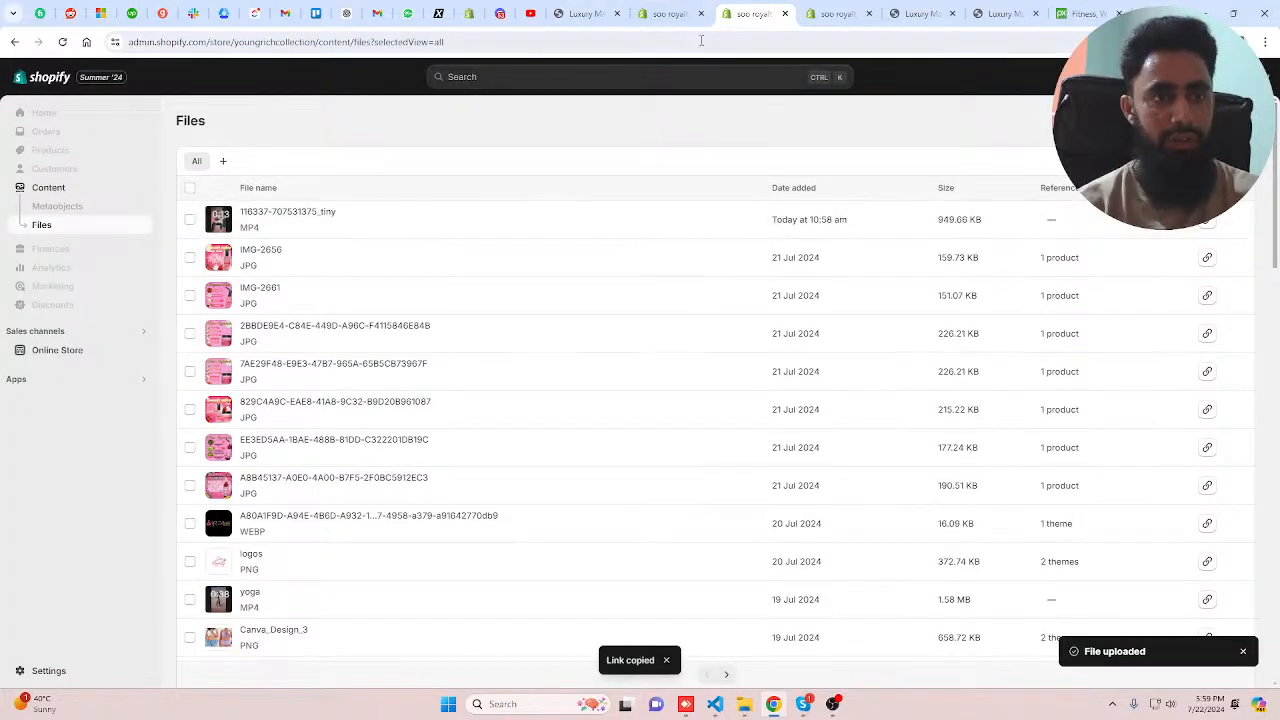
left_click(676, 14)
left_click(757, 9)
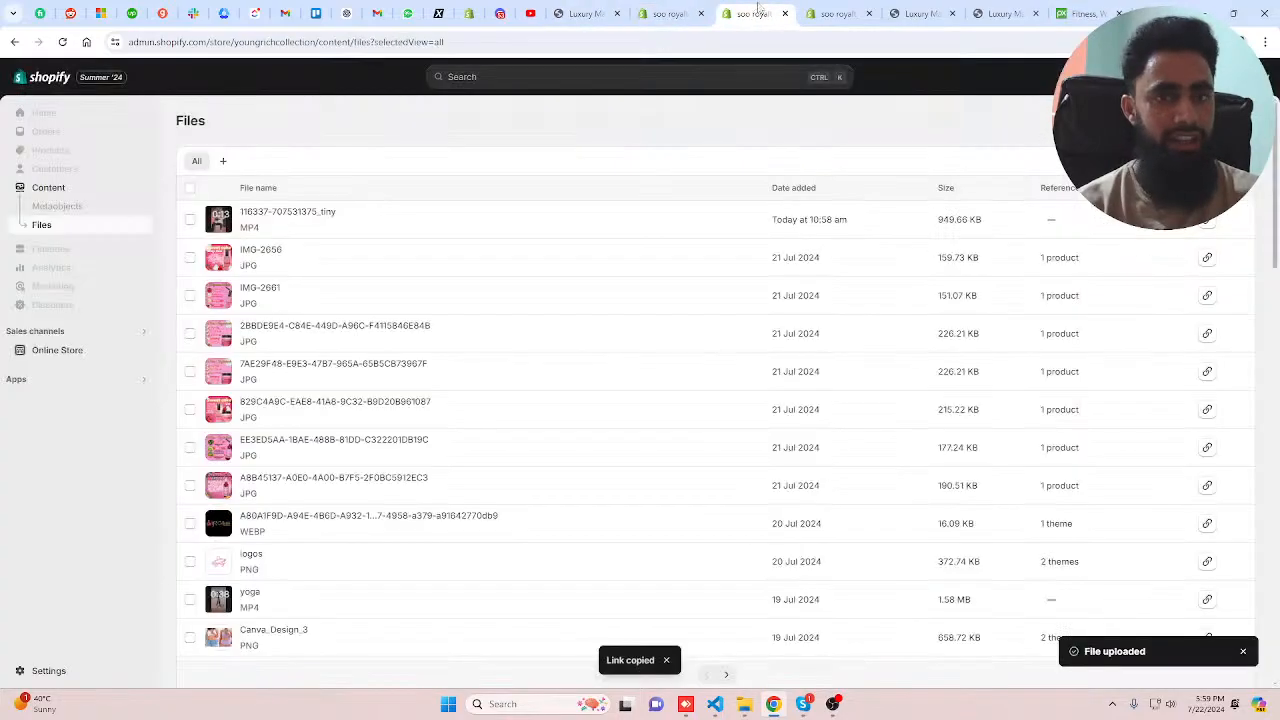
left_click(672, 12)
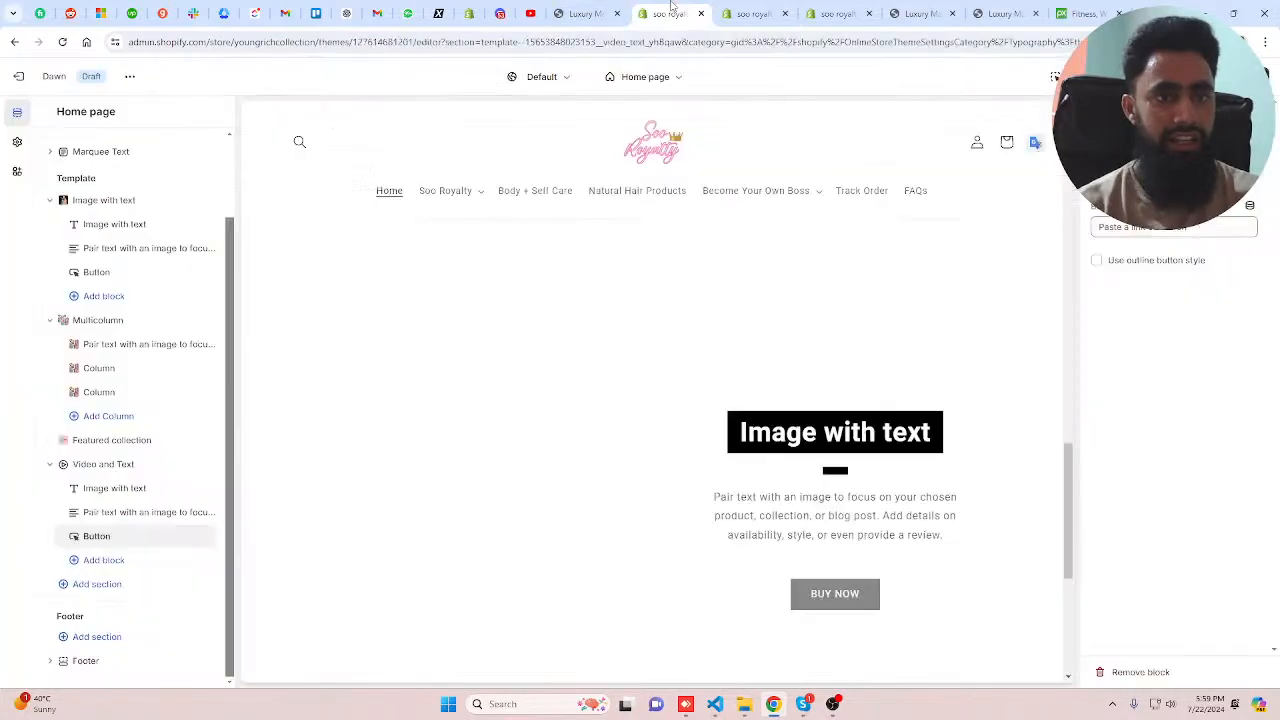
left_click(97, 468)
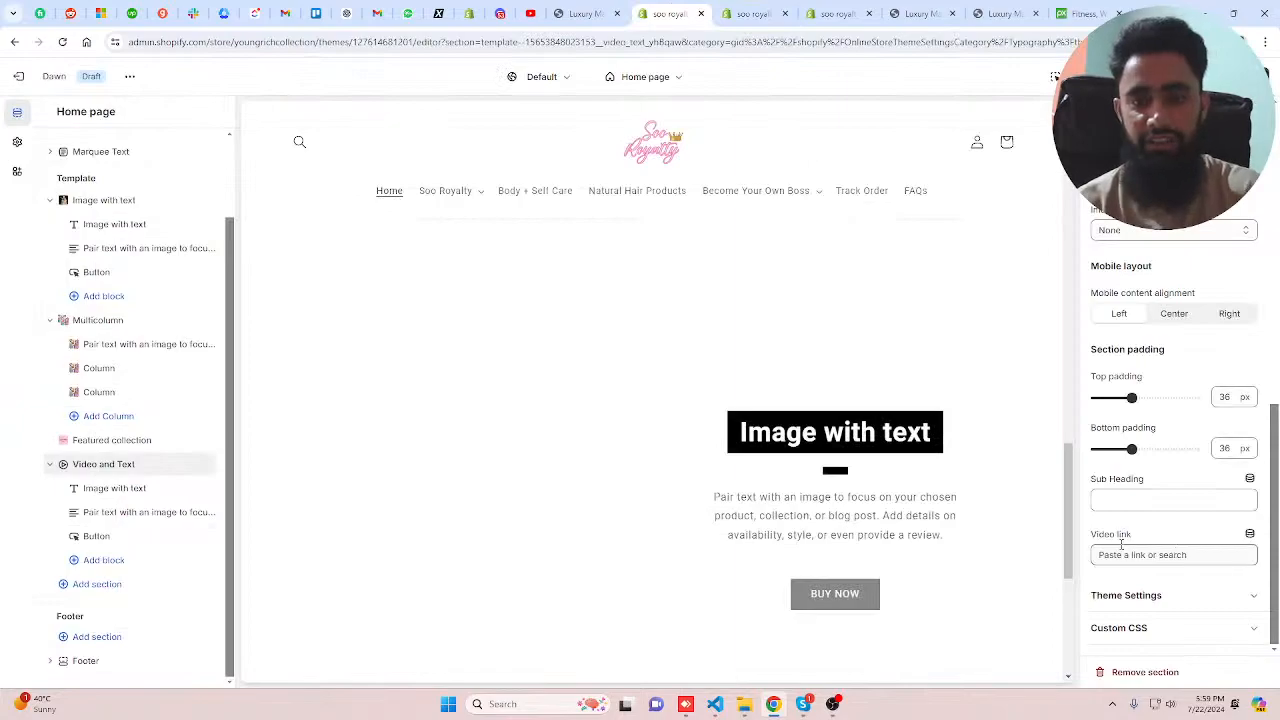
left_click(1160, 554)
key("ctrl+v")
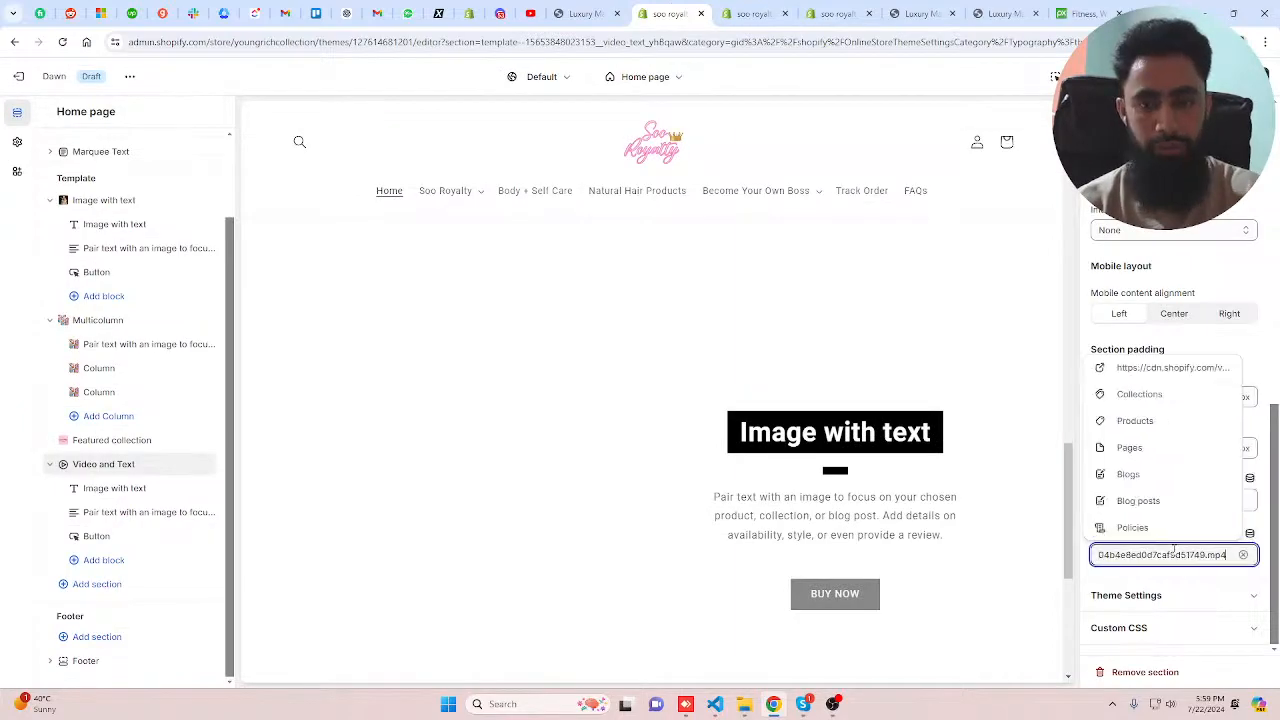
left_click(1146, 501)
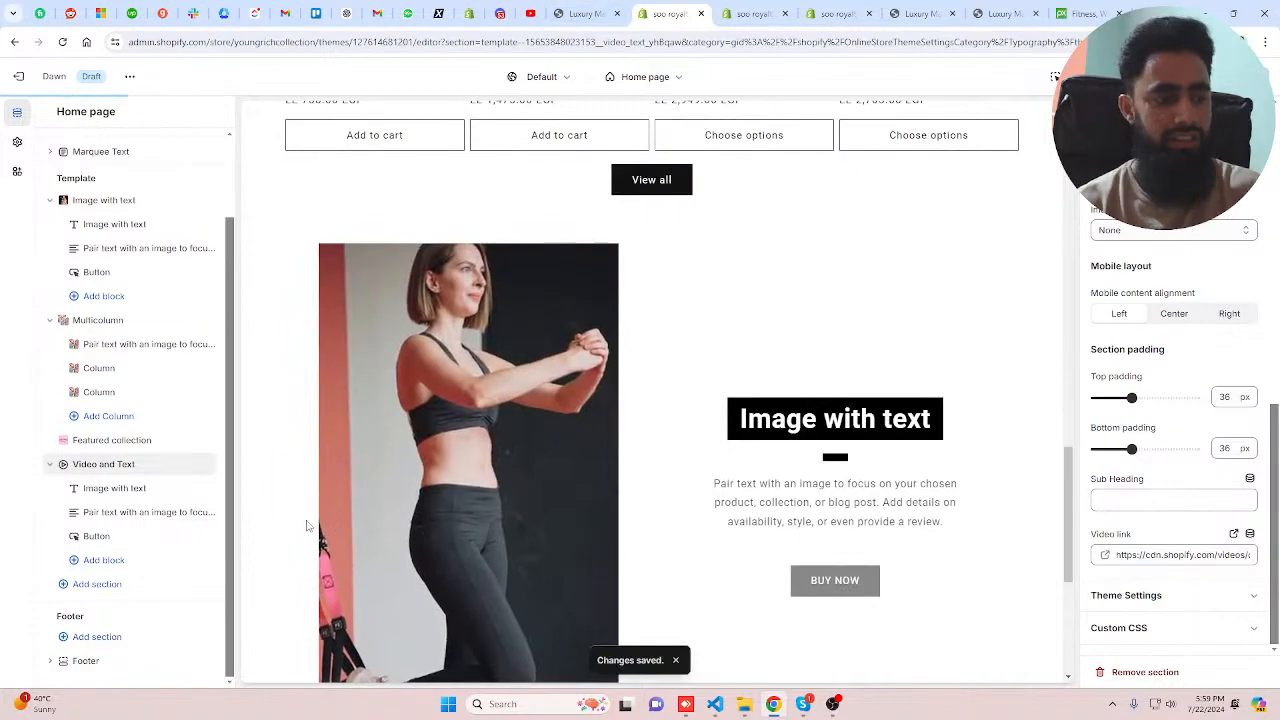
- Link the Video and Text section's button to the African Nights product and save the theme
left_click(110, 536)
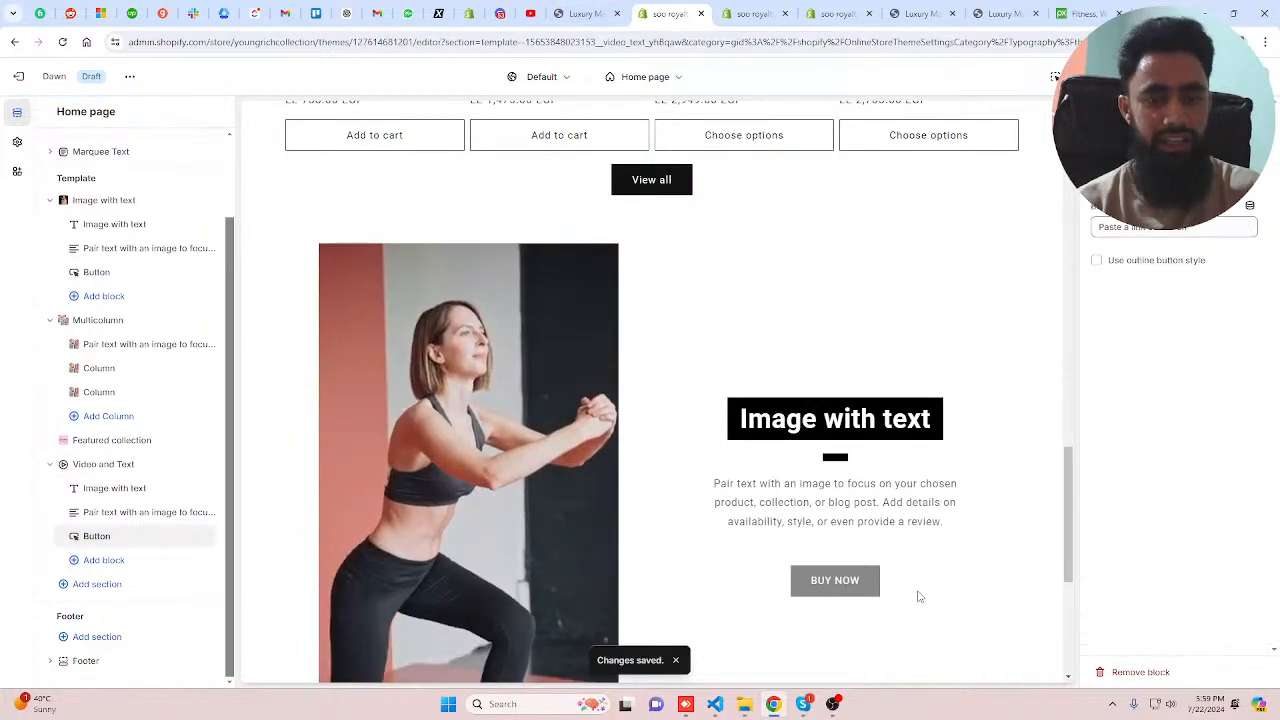
left_click(1149, 228)
left_click(1150, 287)
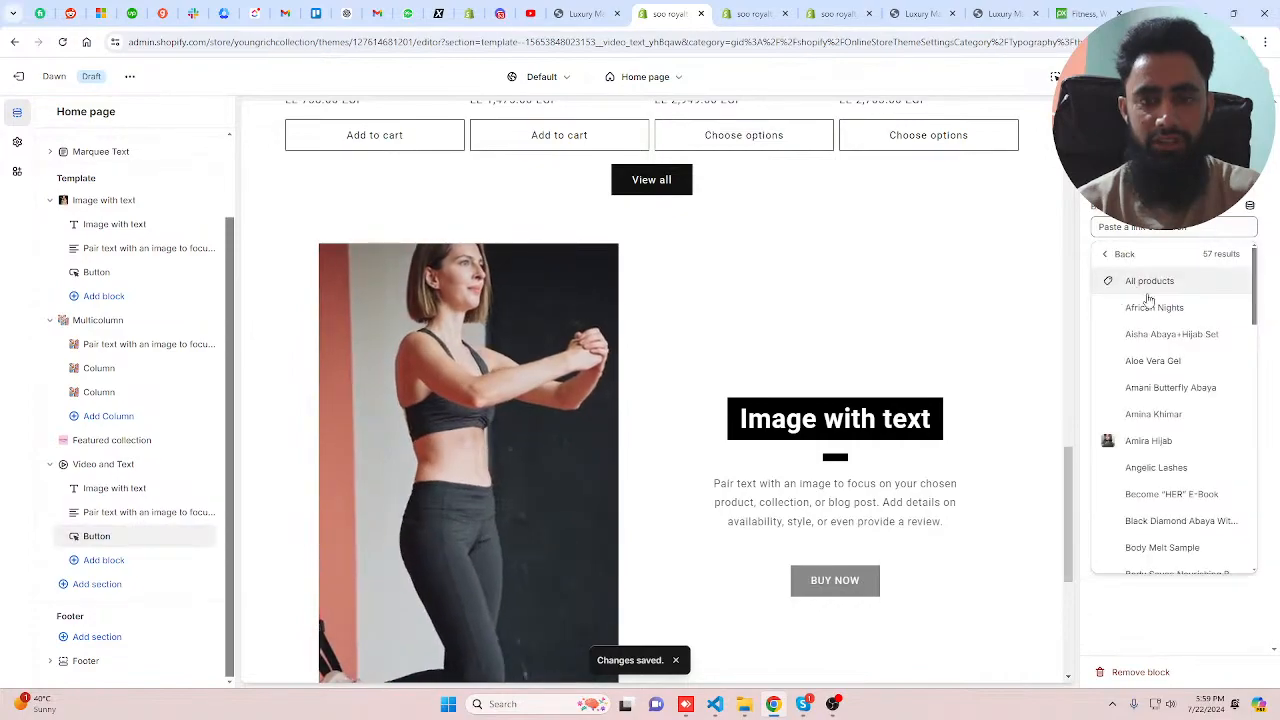
left_click(1150, 305)
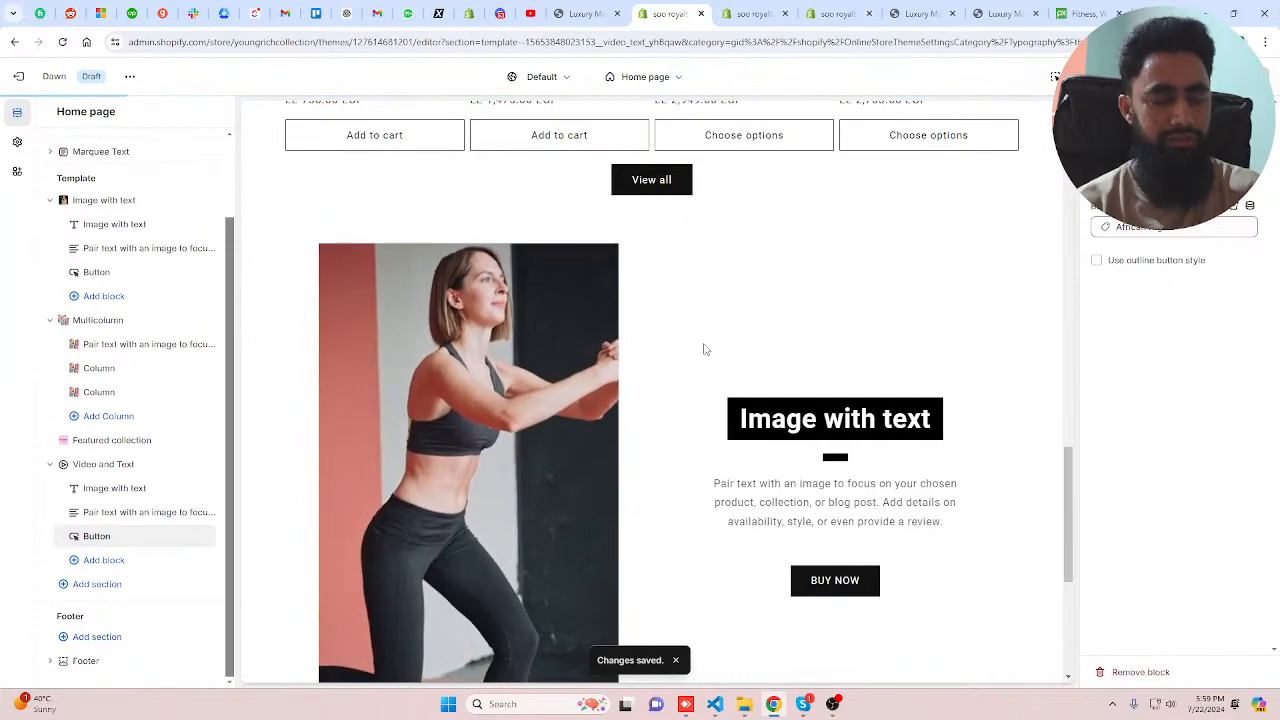
- Add a Rich text section below Video and Text with the heading "Why We Love Sooroyalty" copied from the reference store
key("ctrl+shift+Tab")
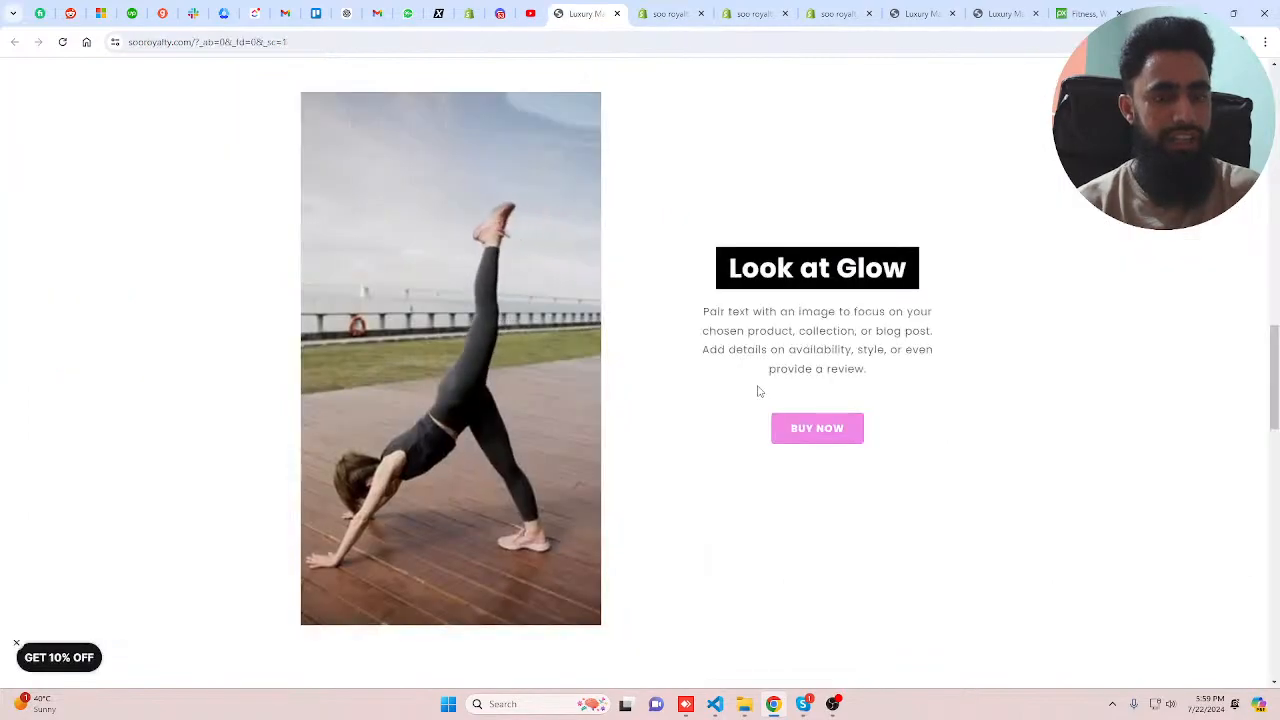
scroll(759, 391, "down", 4)
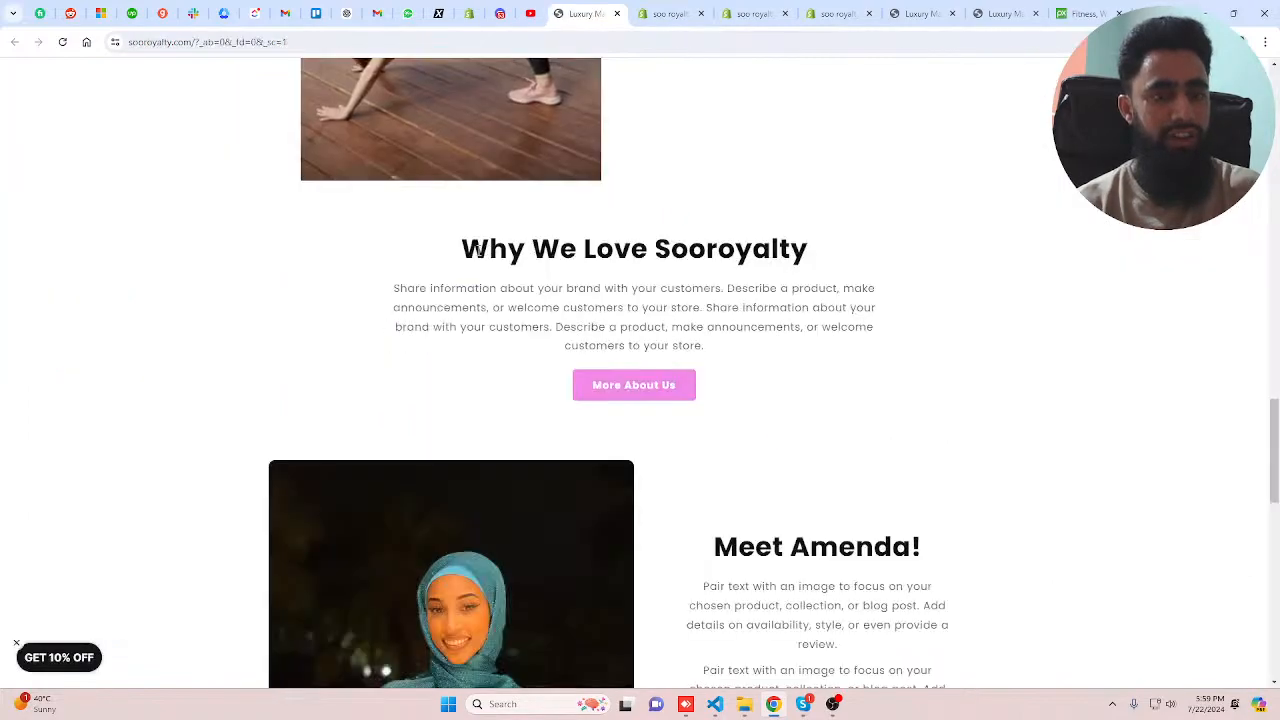
left_click_drag(479, 251, 814, 252)
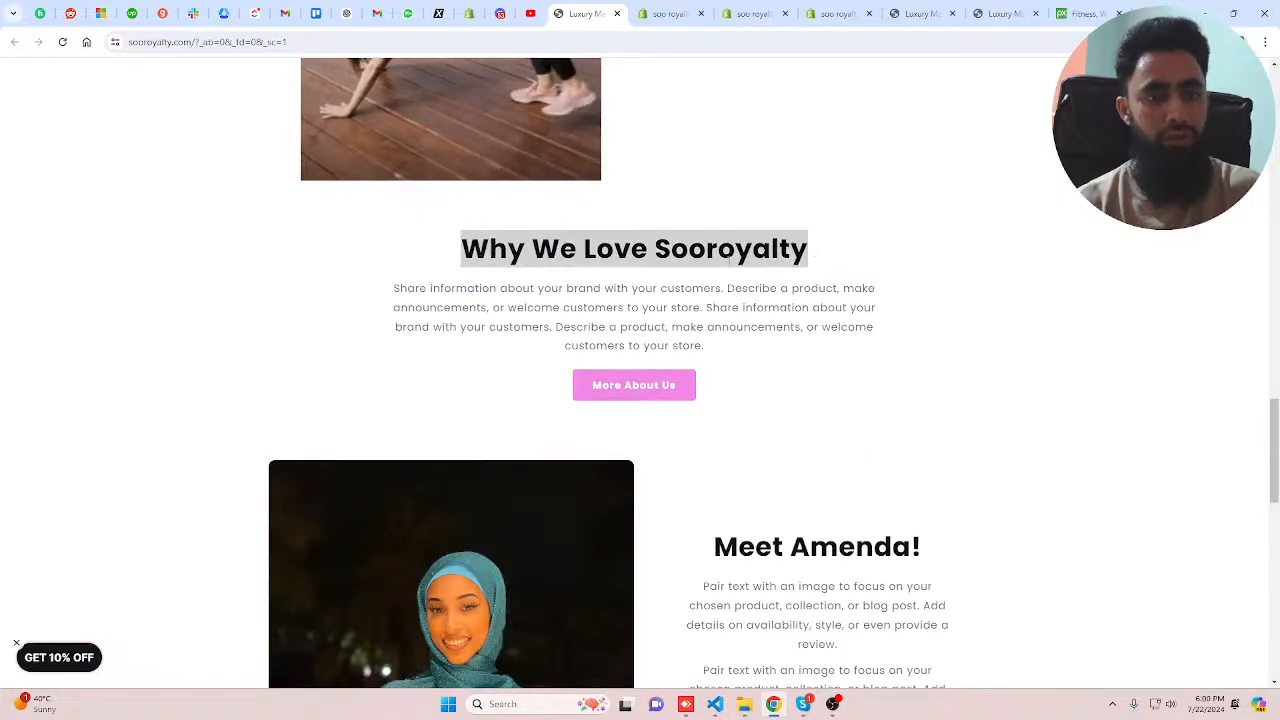
left_click(650, 9)
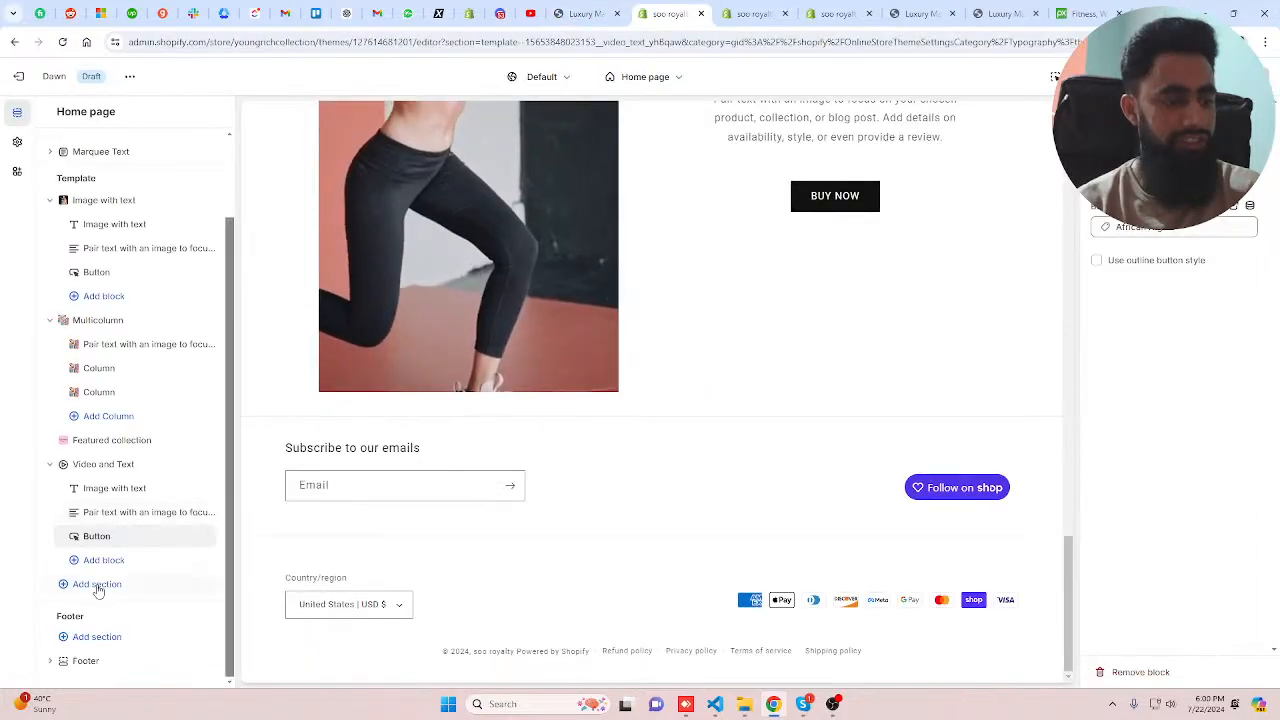
left_click(96, 585)
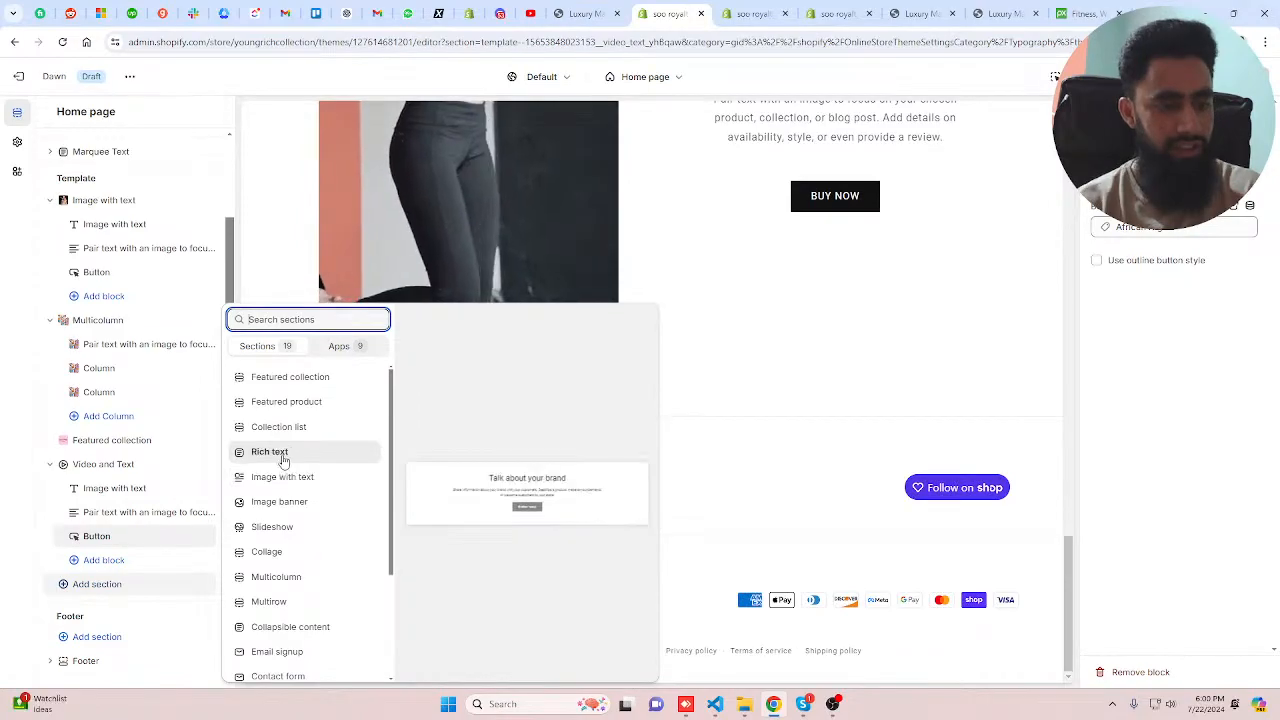
left_click(283, 461)
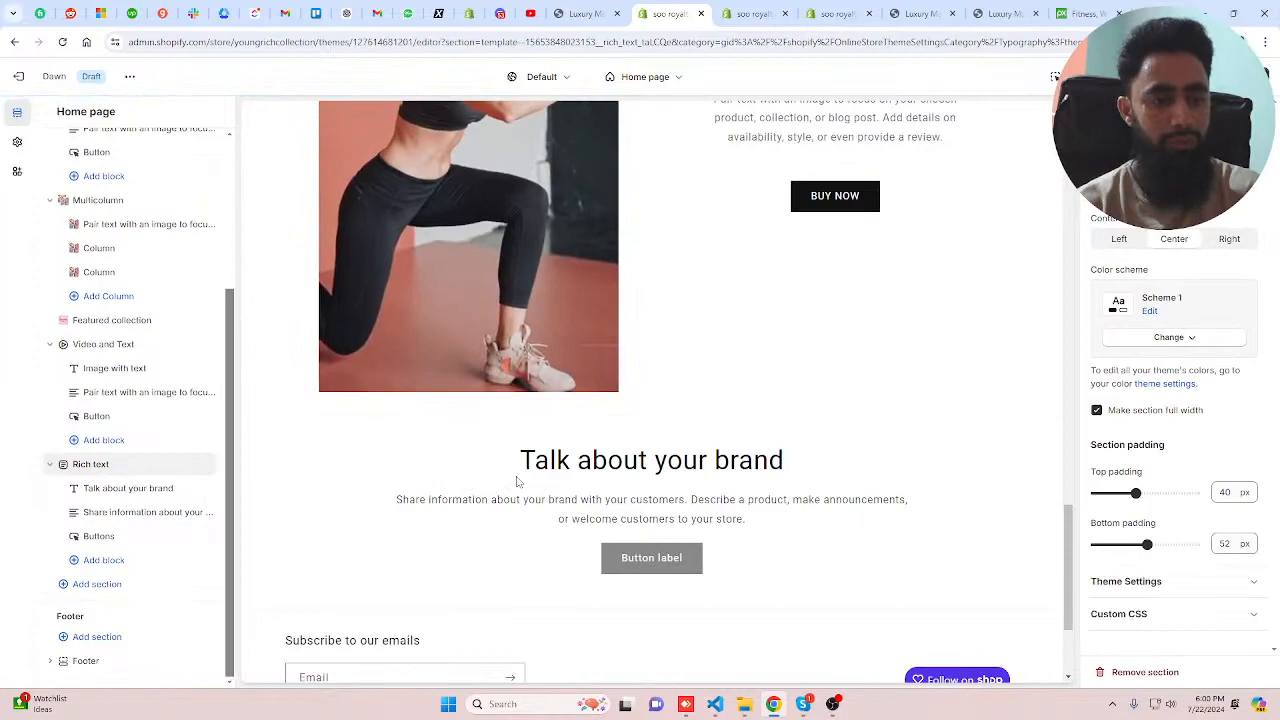
left_click(519, 468)
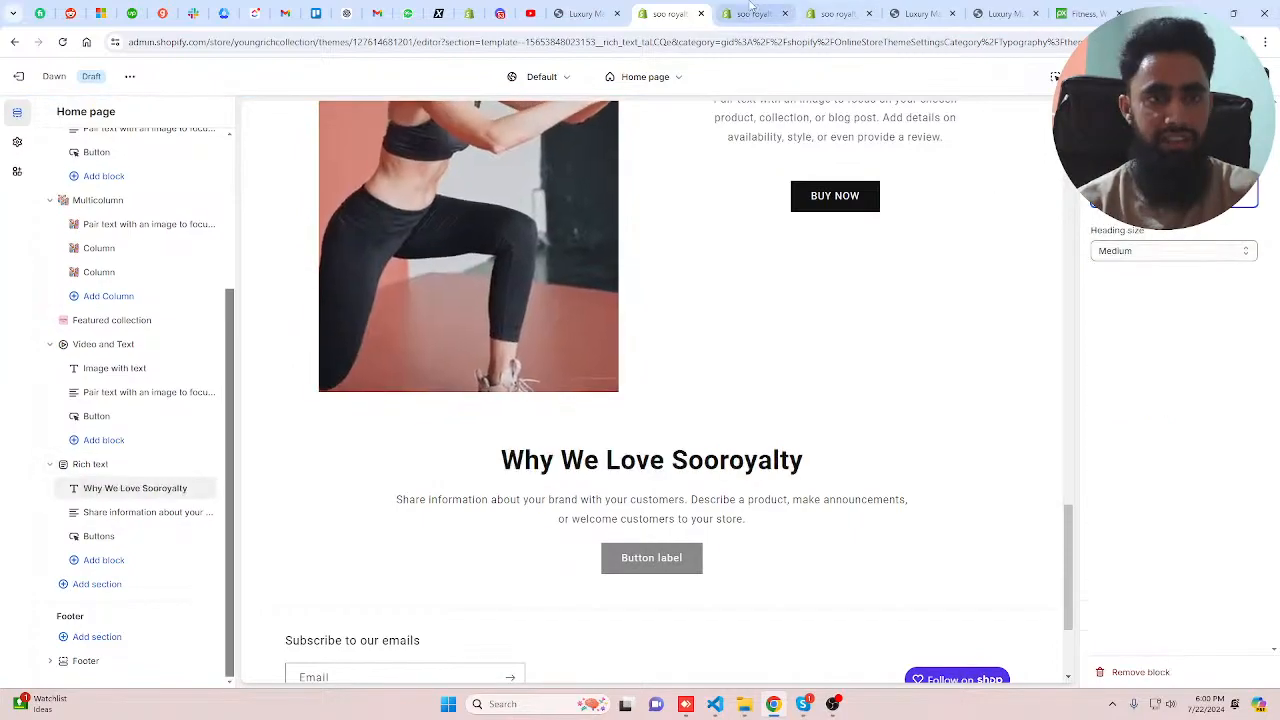
- Replace the Rich text section's paragraph with the brand description copied from under the same heading on the reference store
left_click(583, 13)
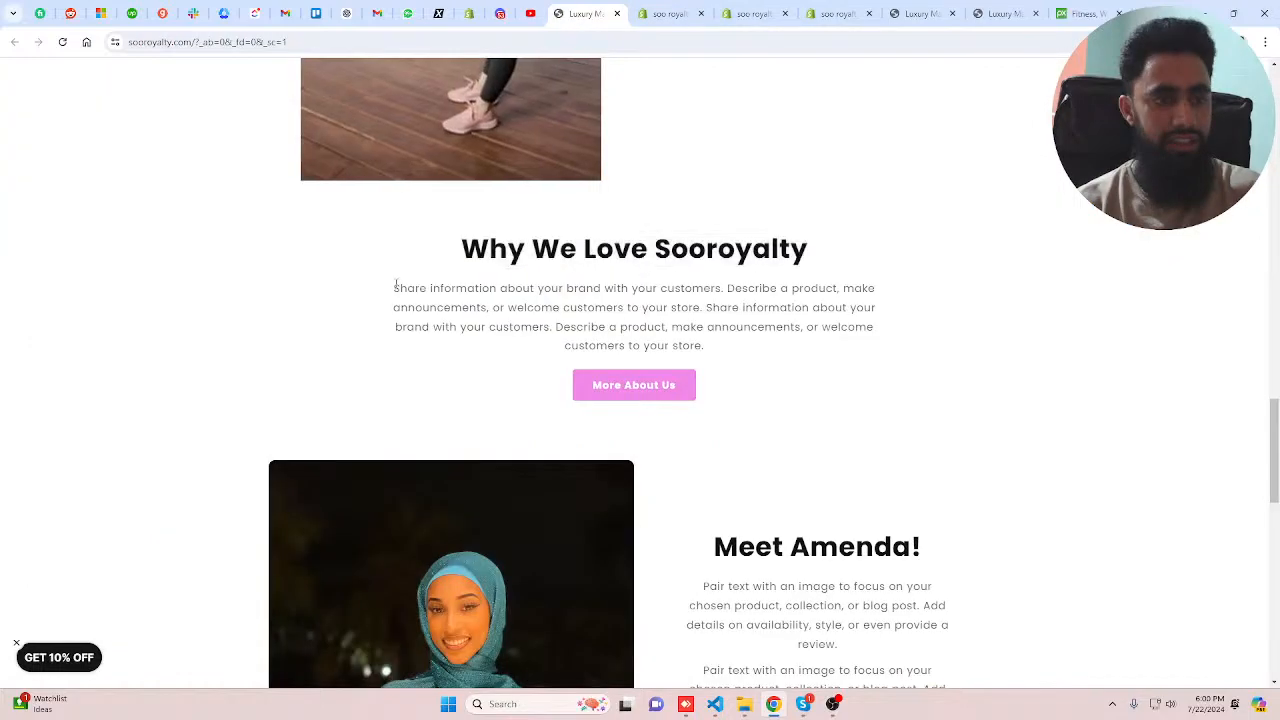
left_click_drag(394, 288, 705, 347)
left_click(668, 13)
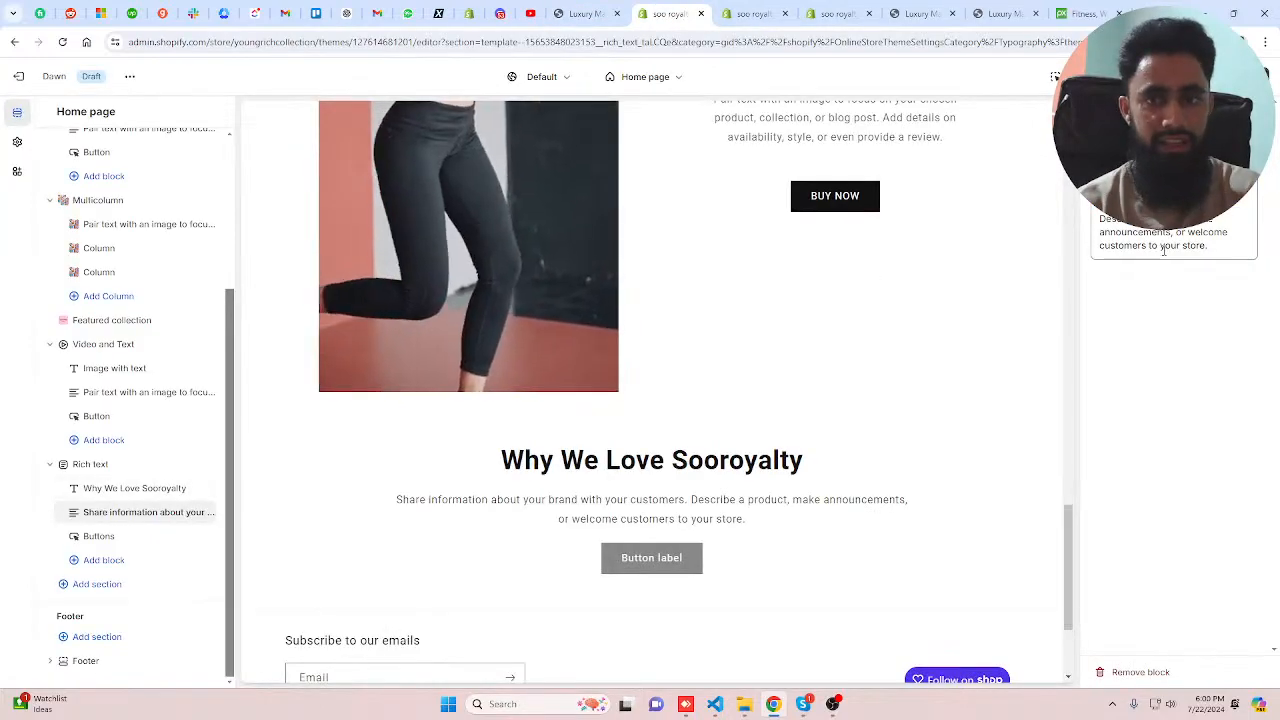
left_click(1163, 251)
type("Share information about your brand with your customers. Describe a product, make announcements, or welcome customers to your store.")
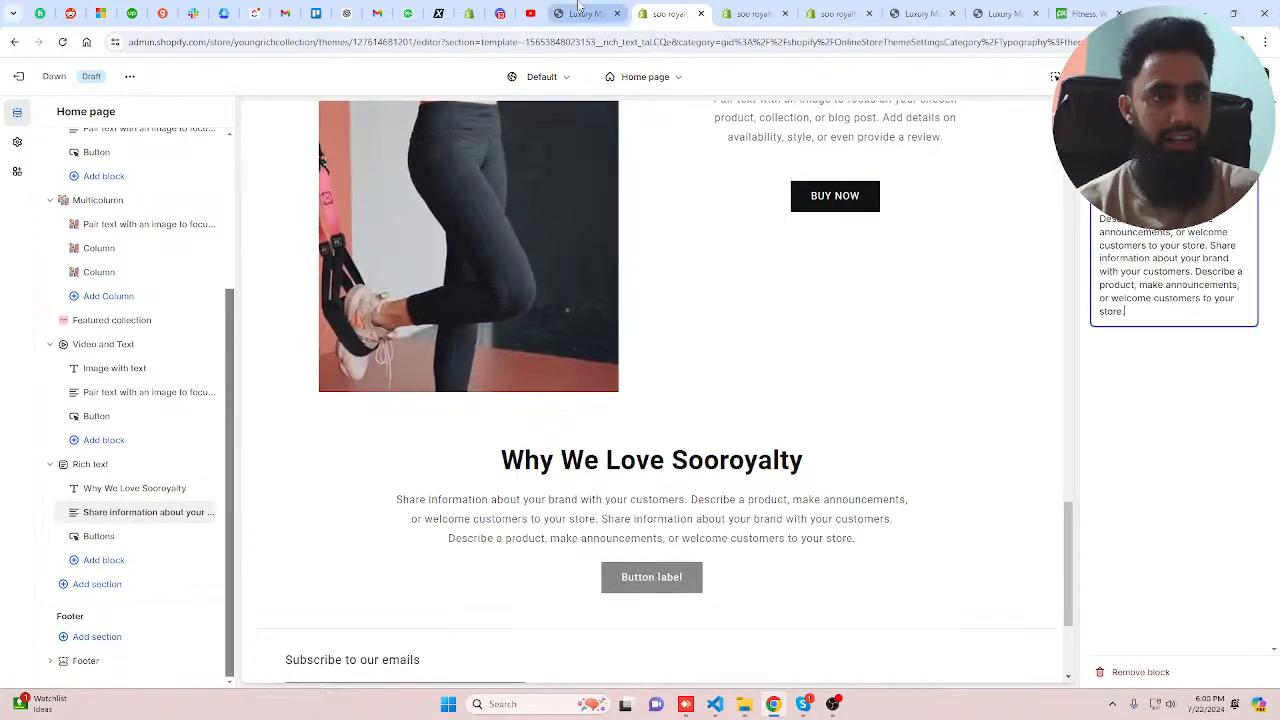
- Label the Rich text section's first button "MORE ABOUT US", link it to the Our Story page, and save
left_click(578, 8)
left_click(674, 14)
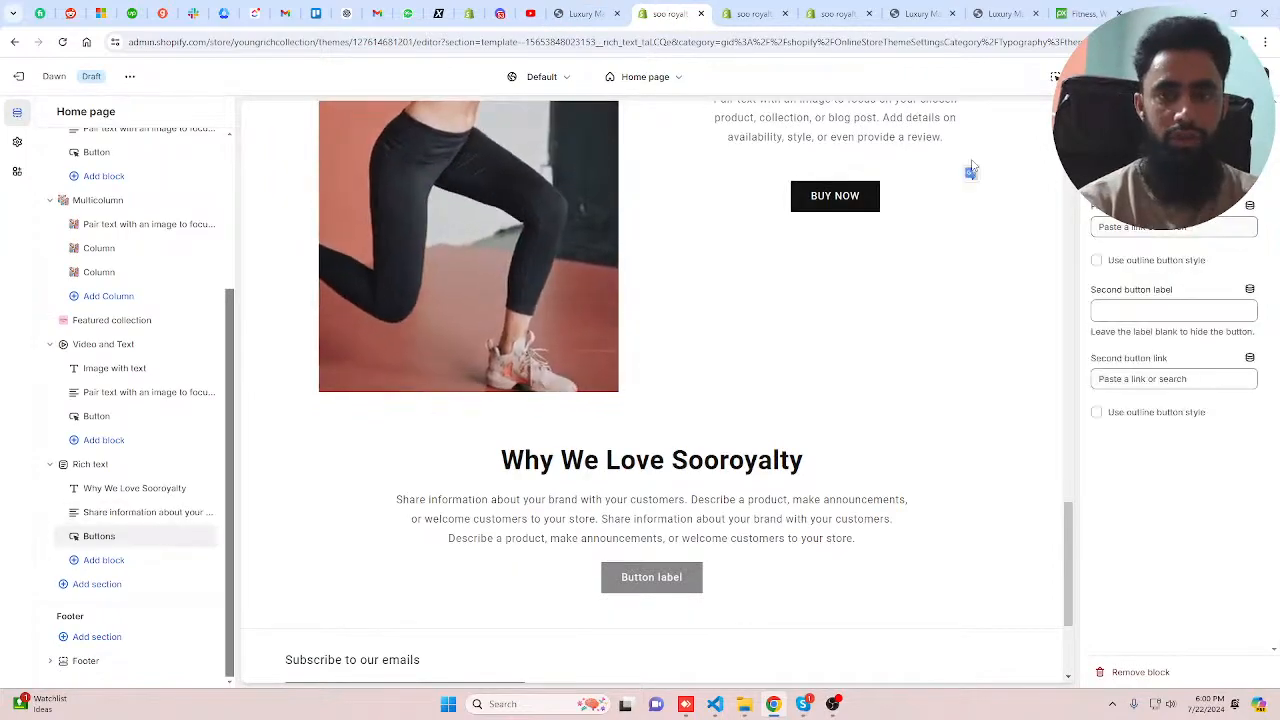
type("MORE ABOUT US")
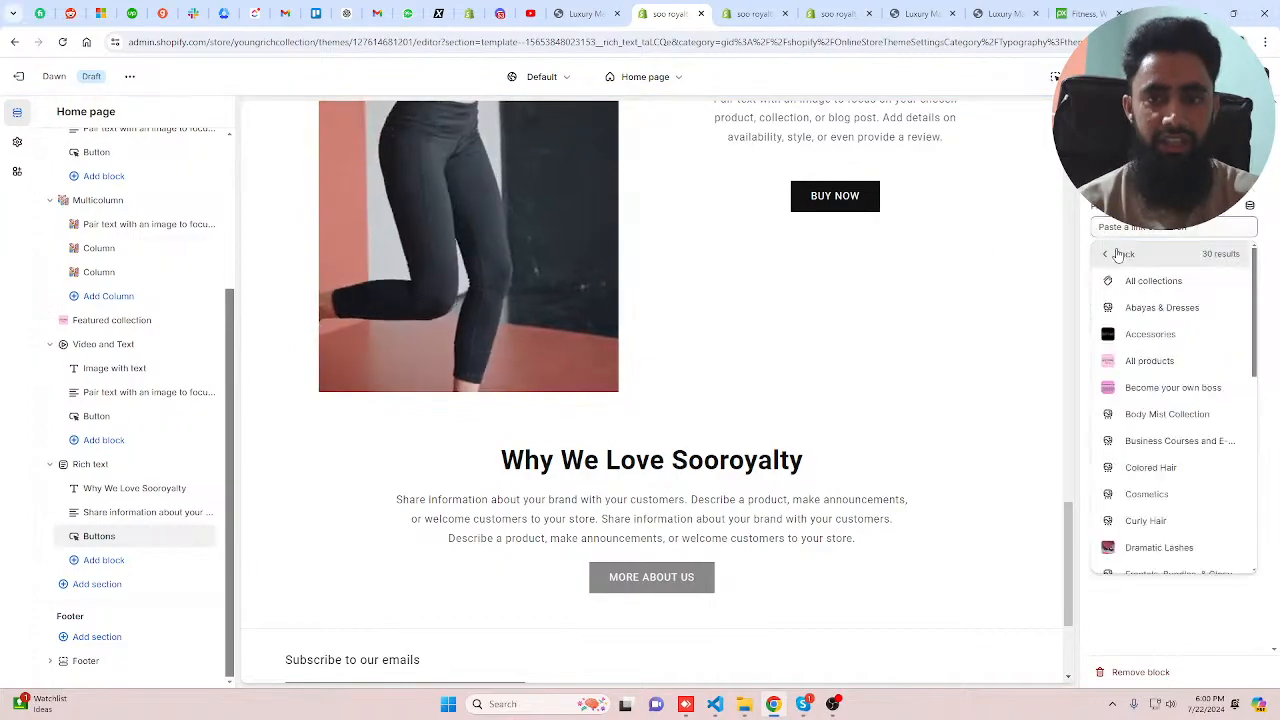
left_click(1121, 255)
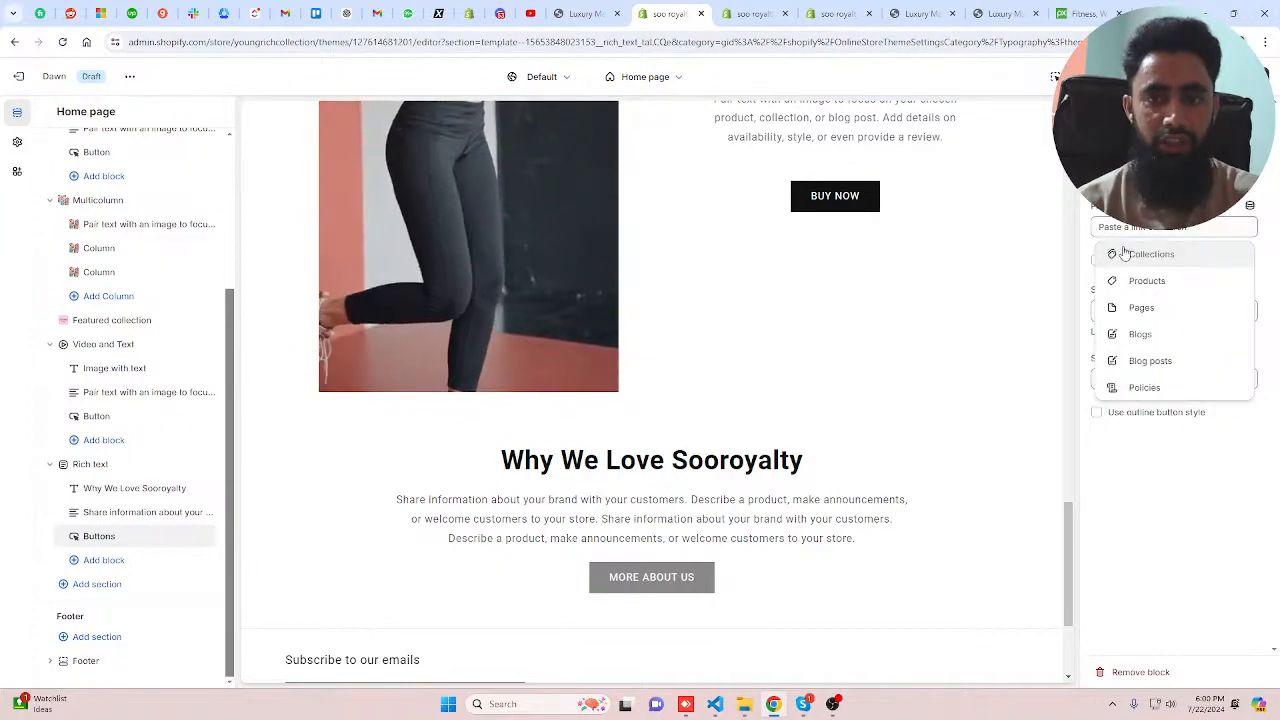
left_click(1143, 307)
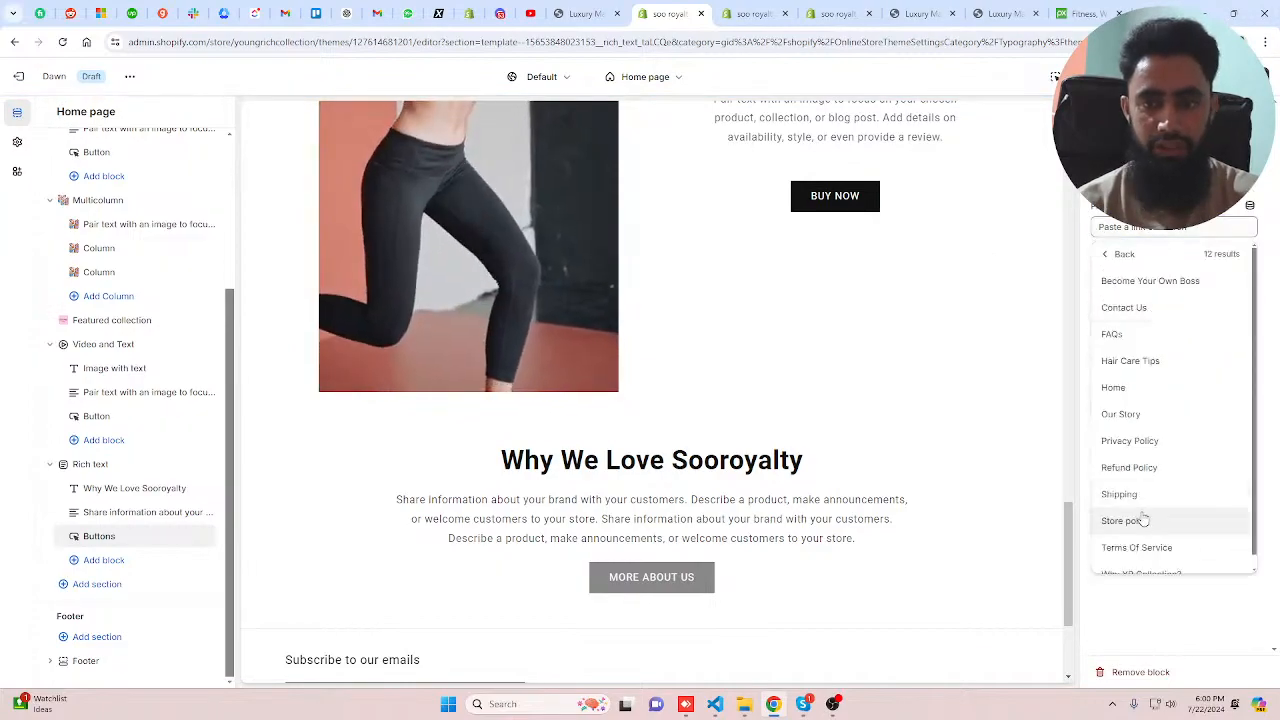
left_click(1120, 414)
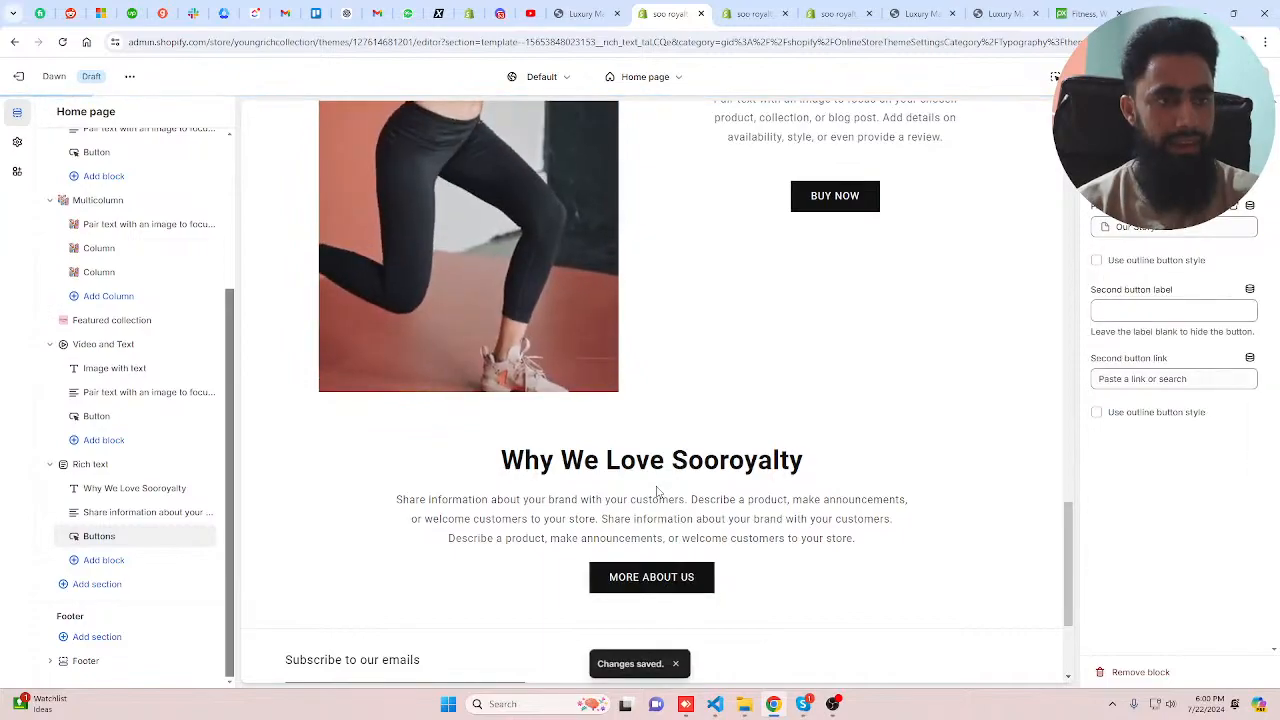
- Copy the heading of the image-with-text section below the More About Us button on the reference store's home page
key("ctrl+shift+Tab")
scroll(740, 438, "down", 2)
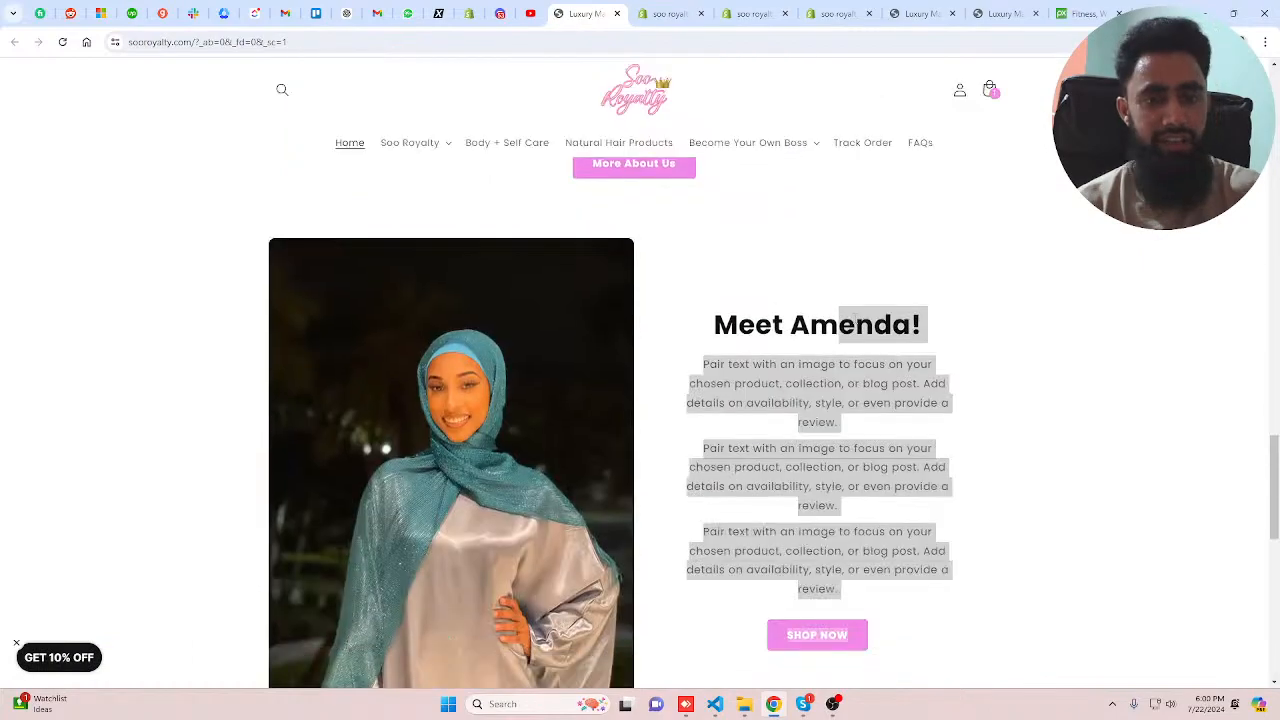
left_click_drag(838, 324, 895, 323)
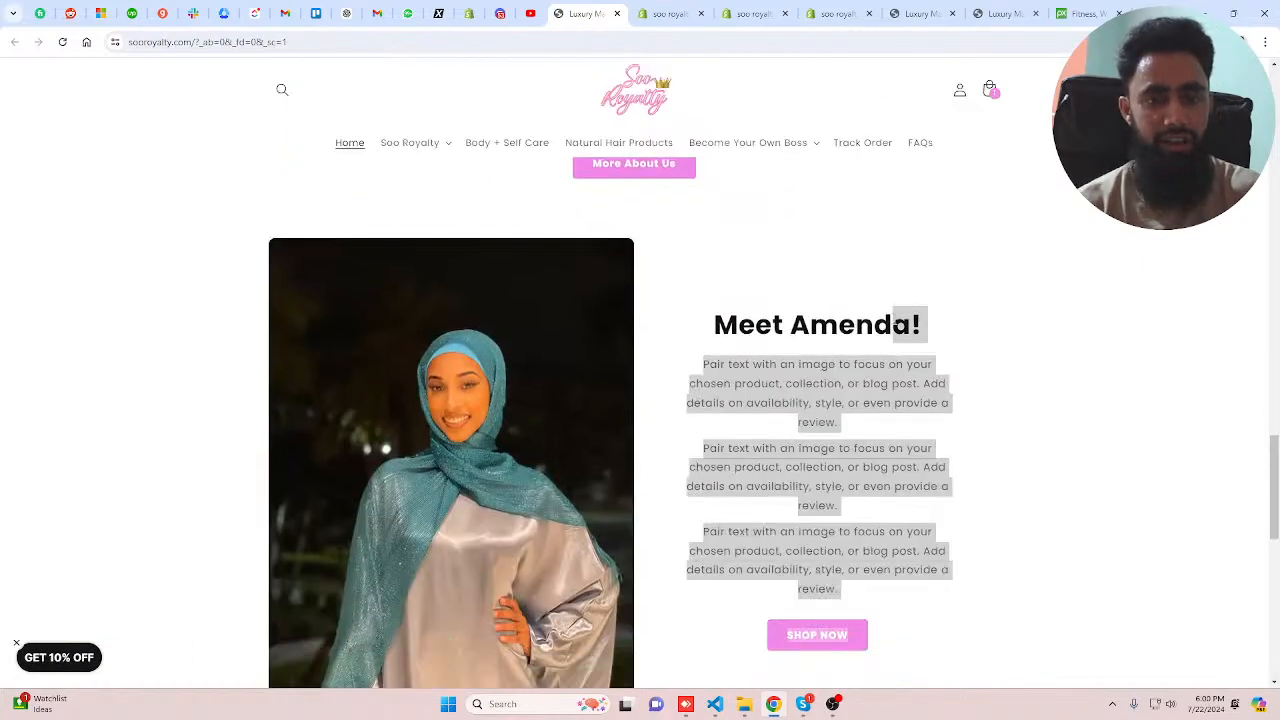
left_click_drag(714, 324, 924, 322)
key("ctrl+c")
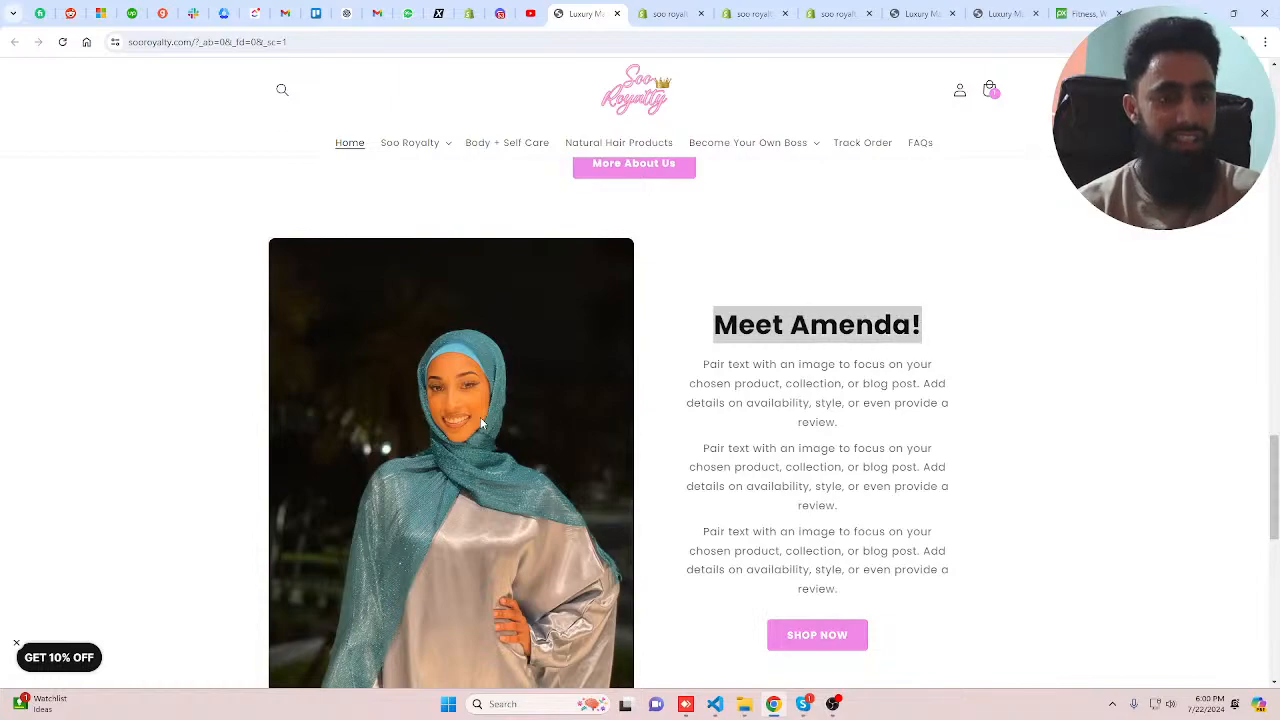
- Add an Image with text section below the Rich text section in the store's theme editor
left_click(667, 14)
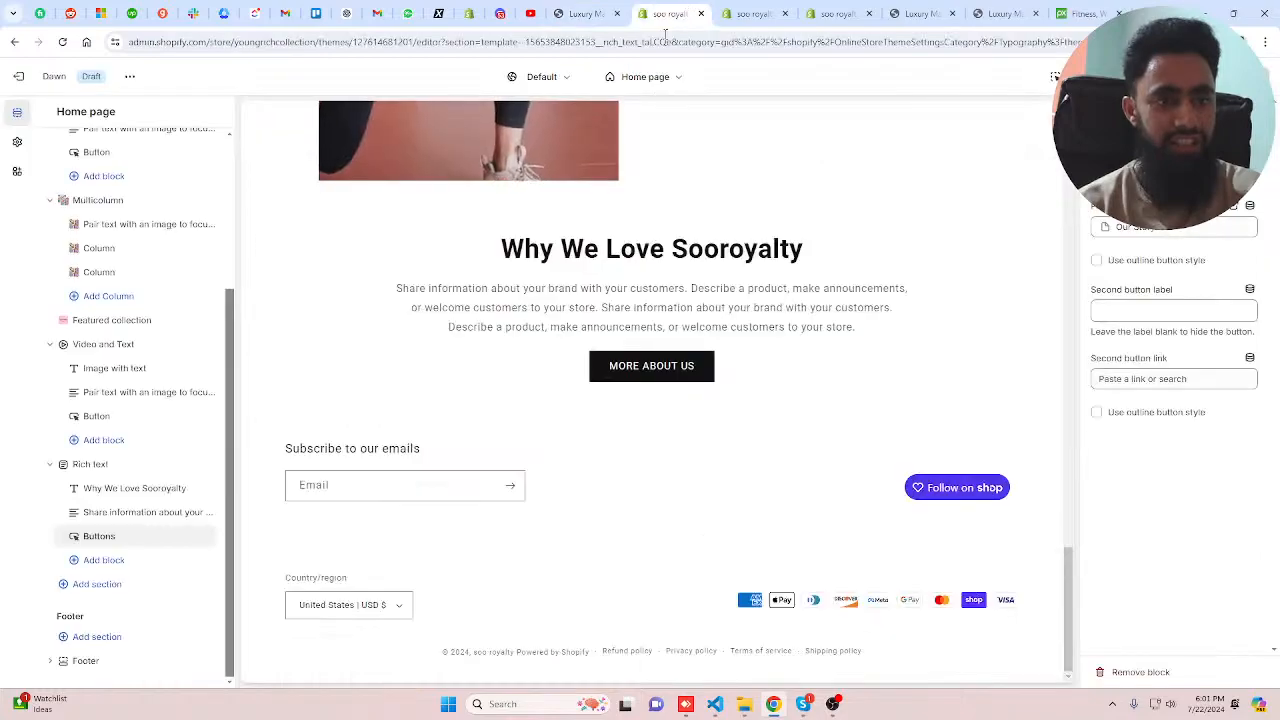
left_click(97, 584)
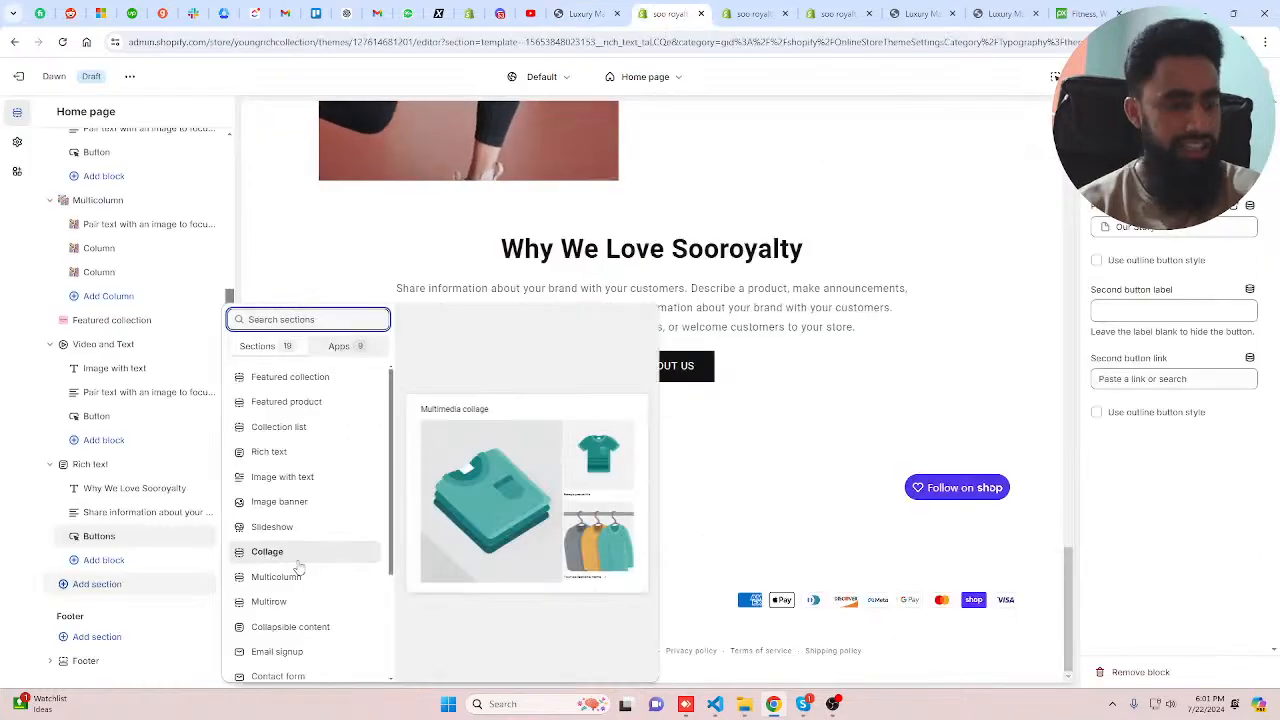
left_click(283, 477)
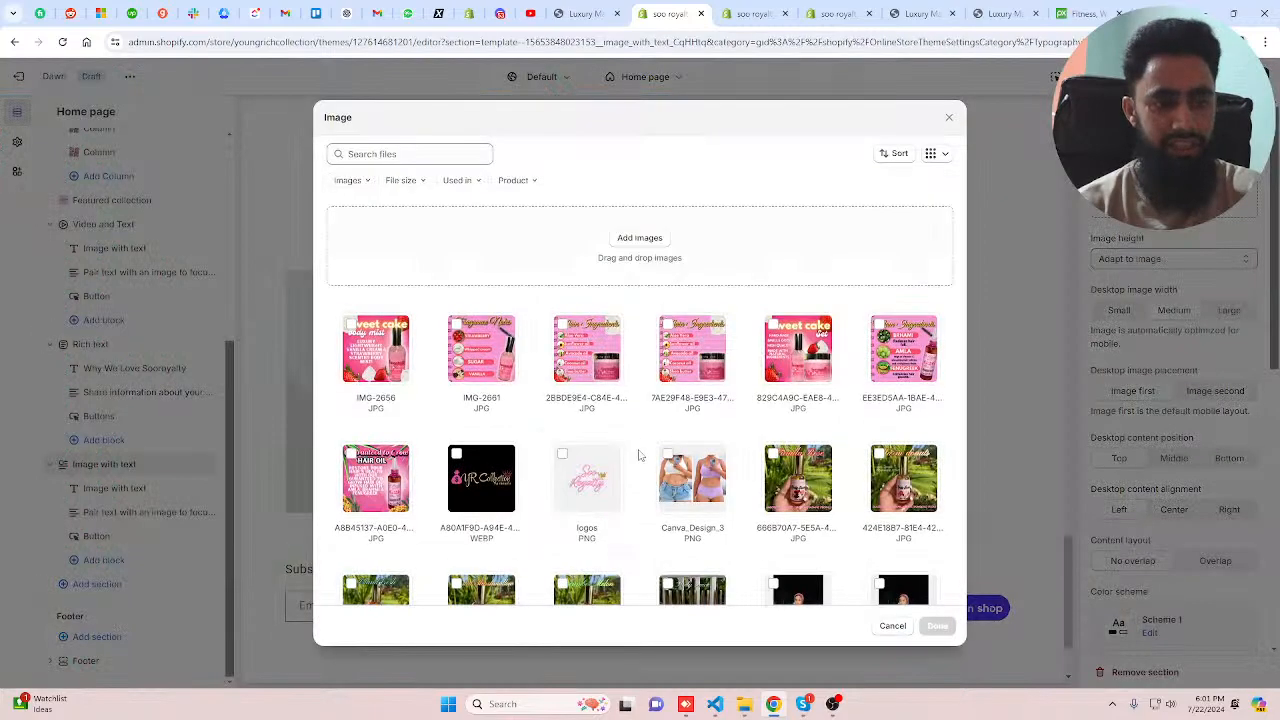
- Choose the outdoor photo of a woman in a light peach headscarf from the file library for the Image with text section
scroll(645, 460, "down", 10)
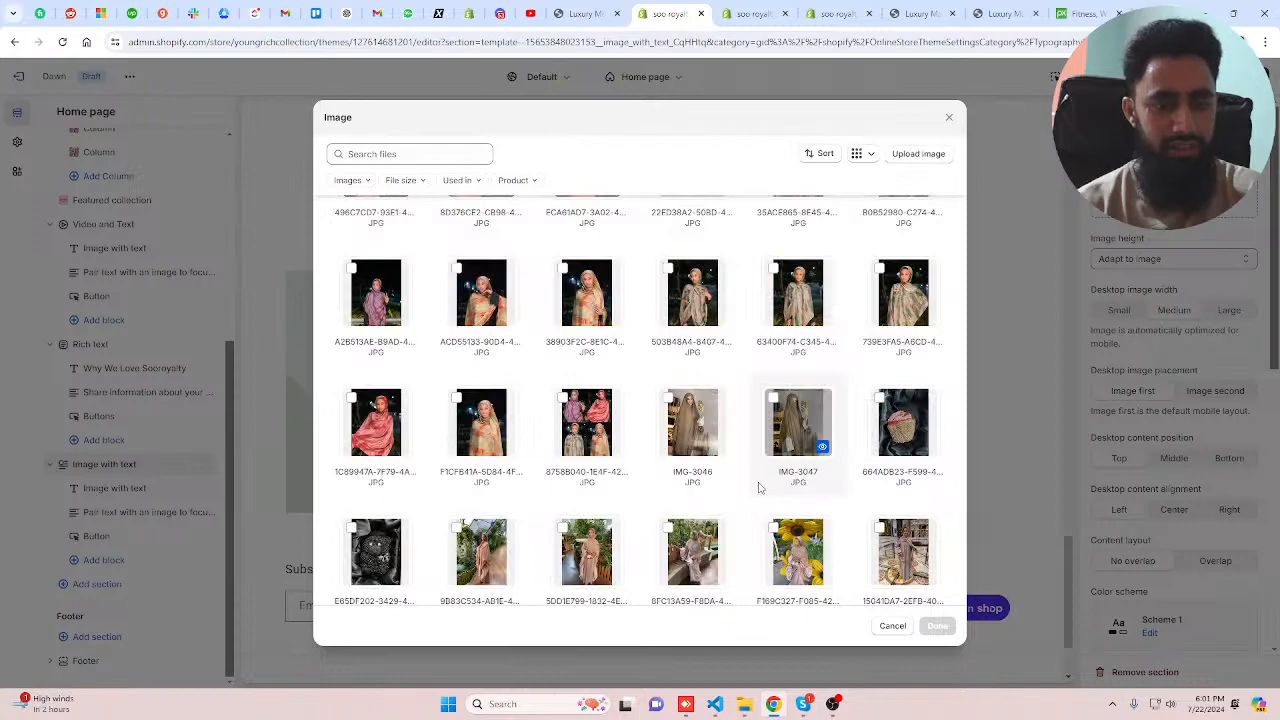
scroll(758, 489, "down", 2)
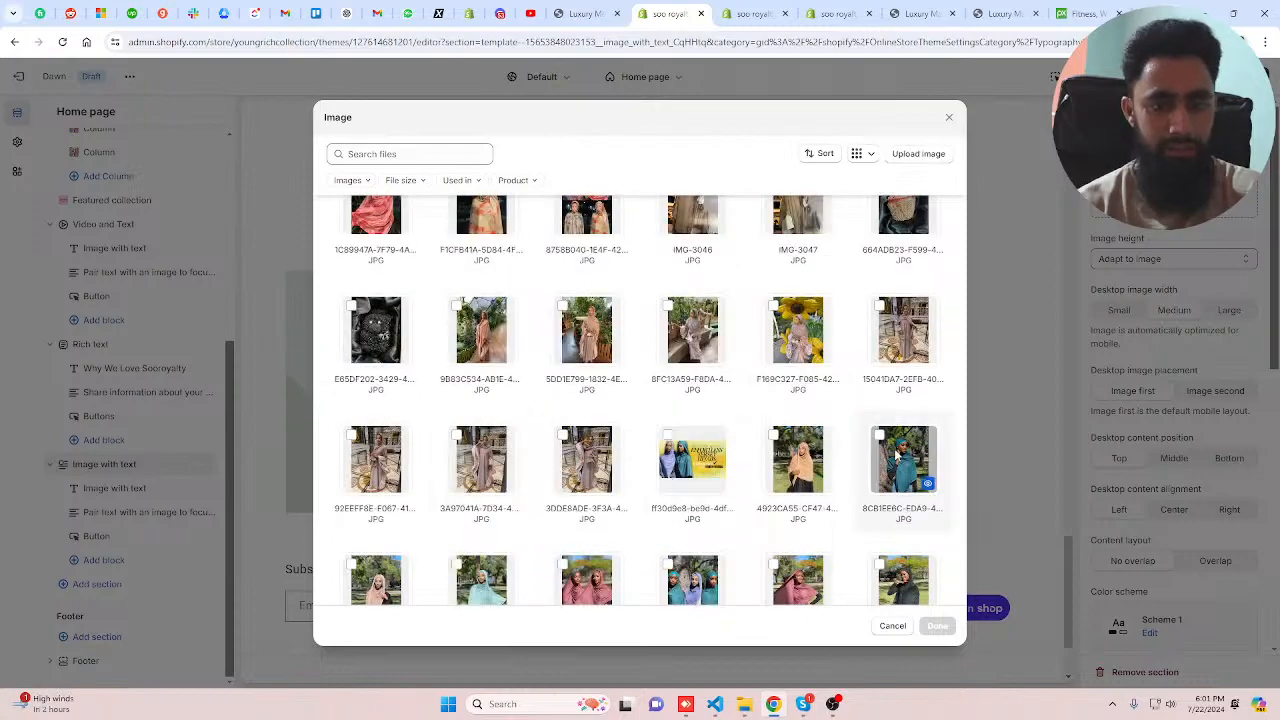
left_click(376, 578)
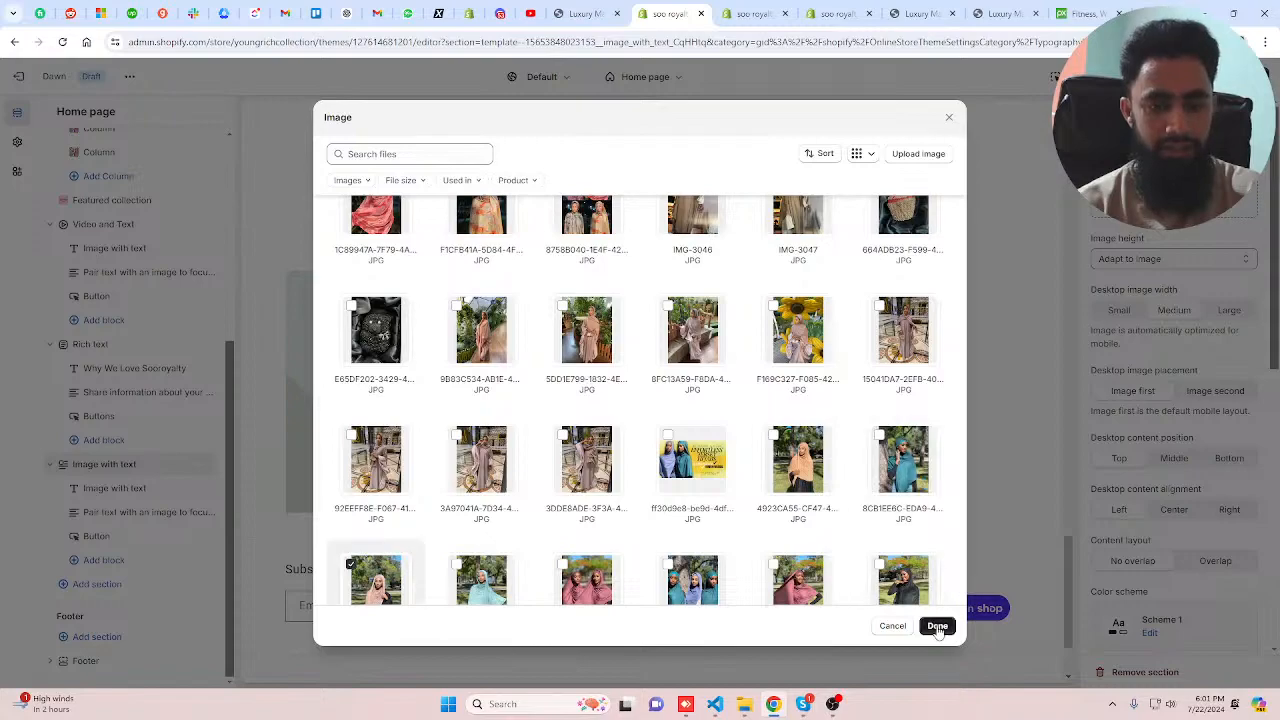
- Insert the selected photo into the Image with text section and replace its heading with the copied "Meet" heading
left_click(937, 627)
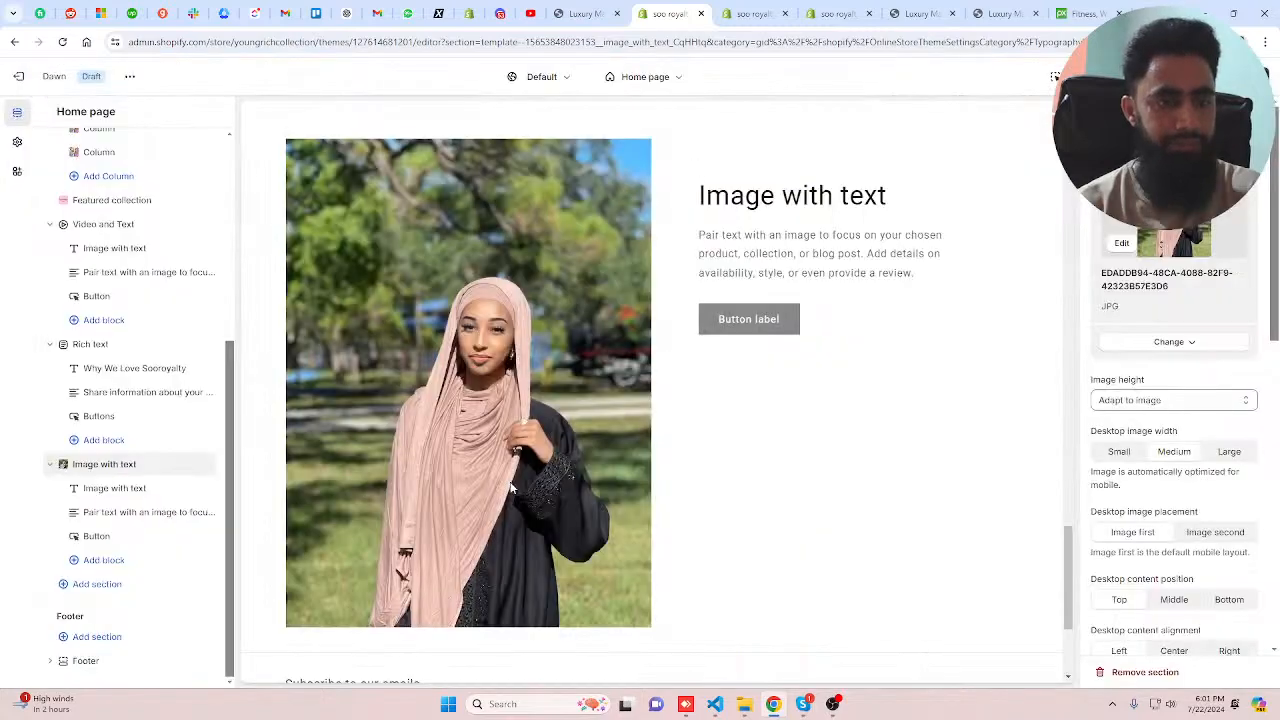
left_click(124, 490)
left_click_drag(1175, 193, 1023, 194)
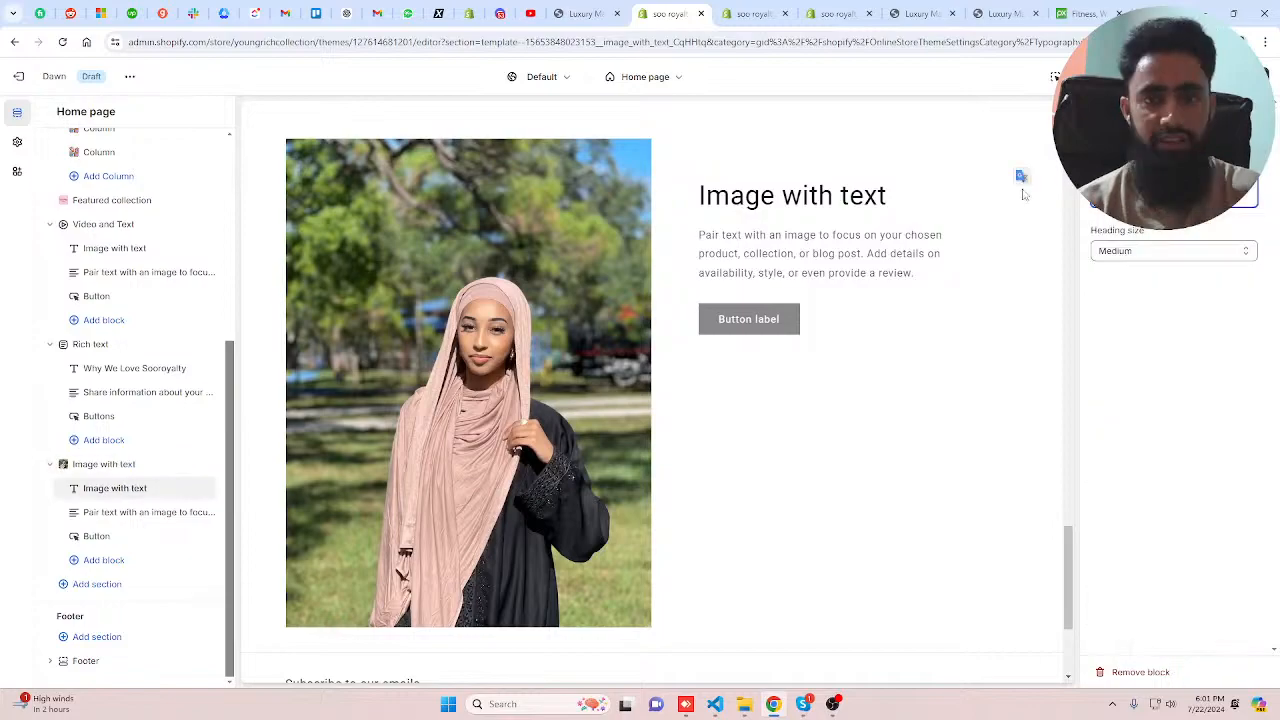
key("ctrl+v")
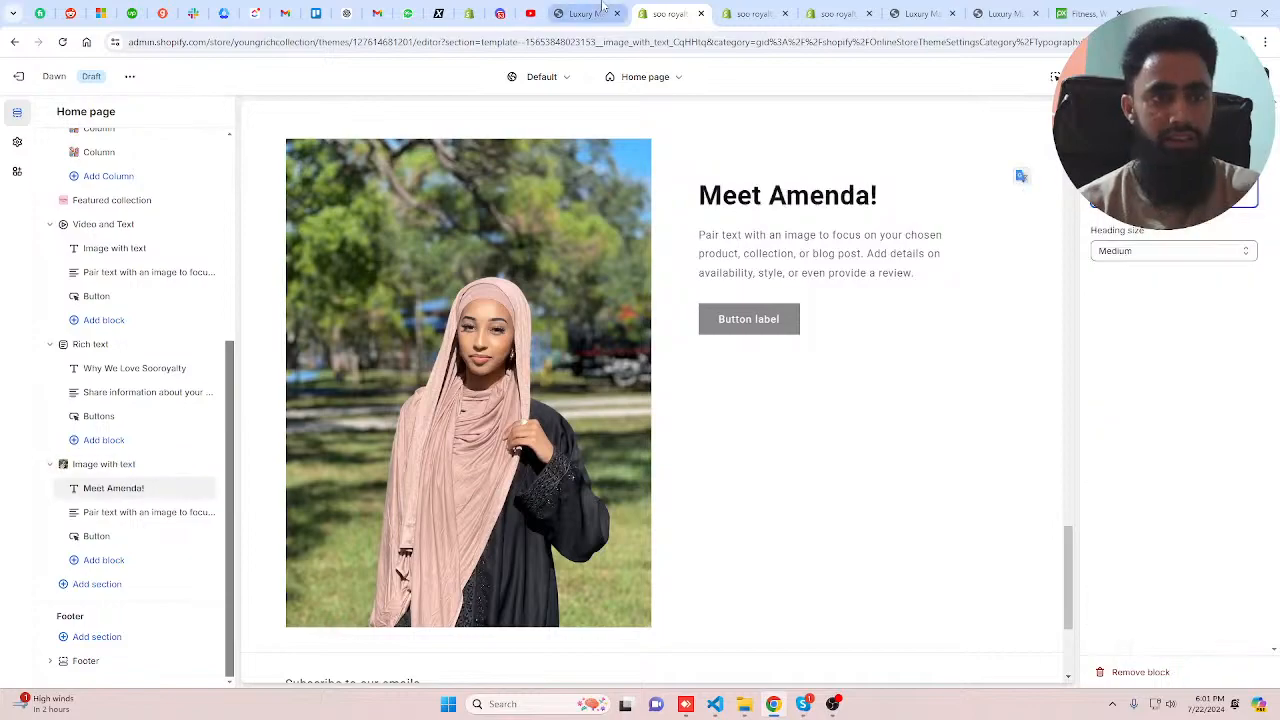
- Copy the three paragraphs under the reference site's "Meet" heading and paste them into the Image with text section's text block
left_click(603, 13)
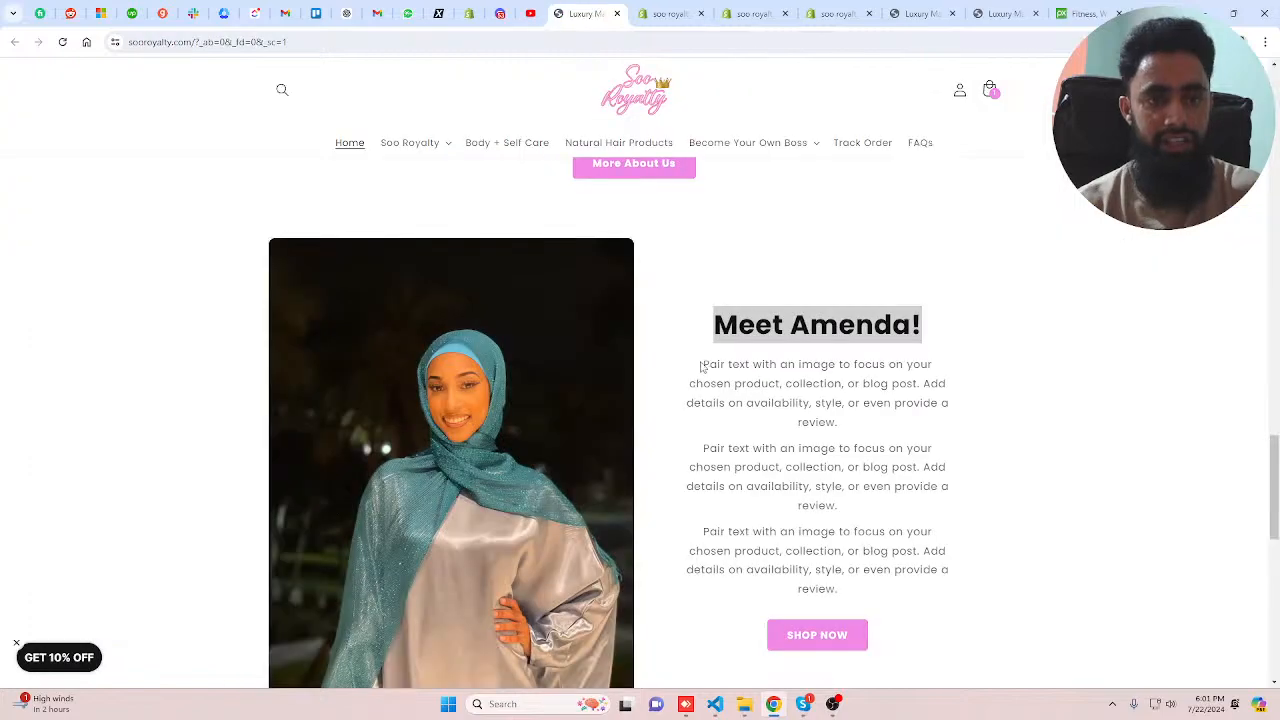
left_click_drag(701, 367, 889, 591)
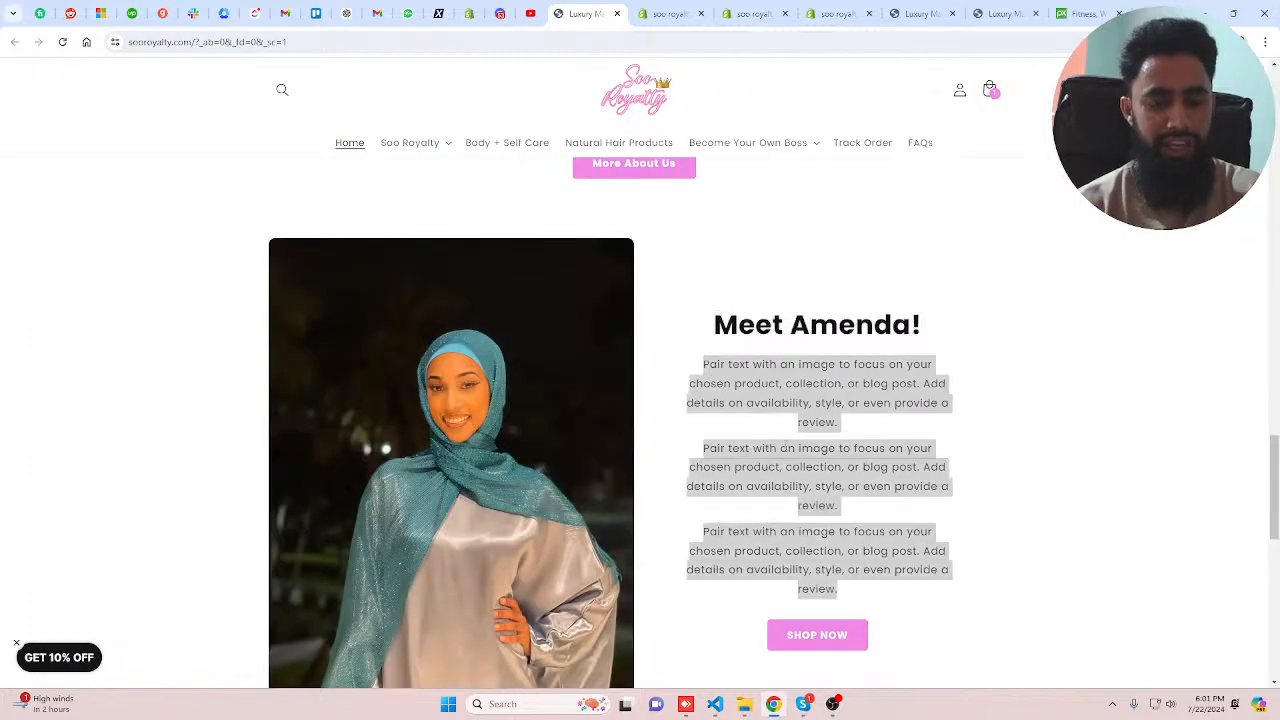
key("ctrl+Tab")
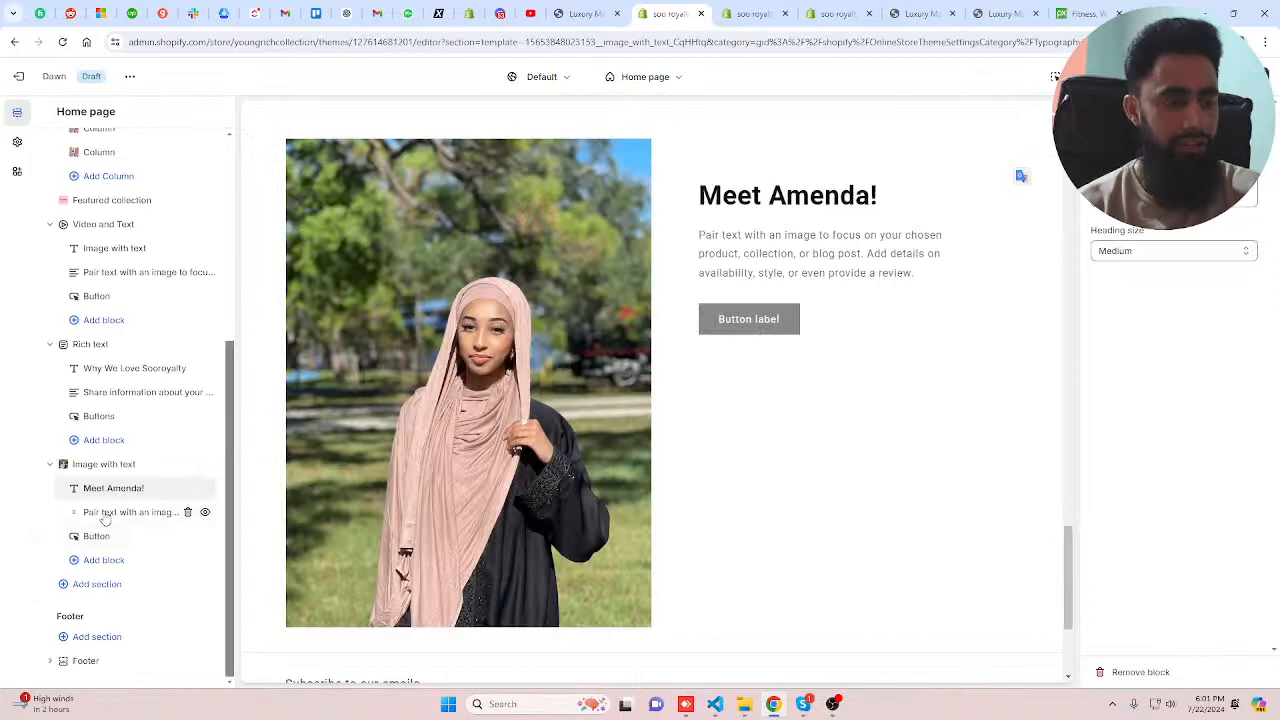
left_click(105, 513)
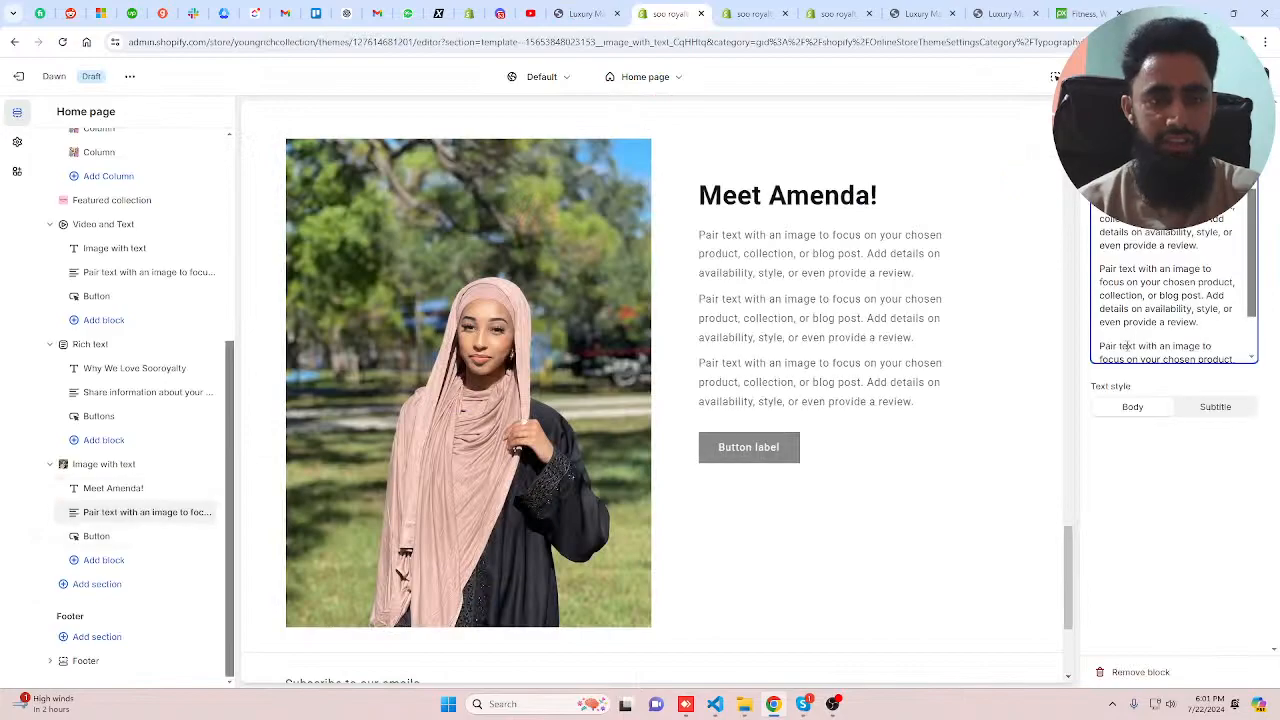
- Check the reference site's button, then label the Image with text section's button "SHOP NOW" and link it to All collections
left_click(590, 13)
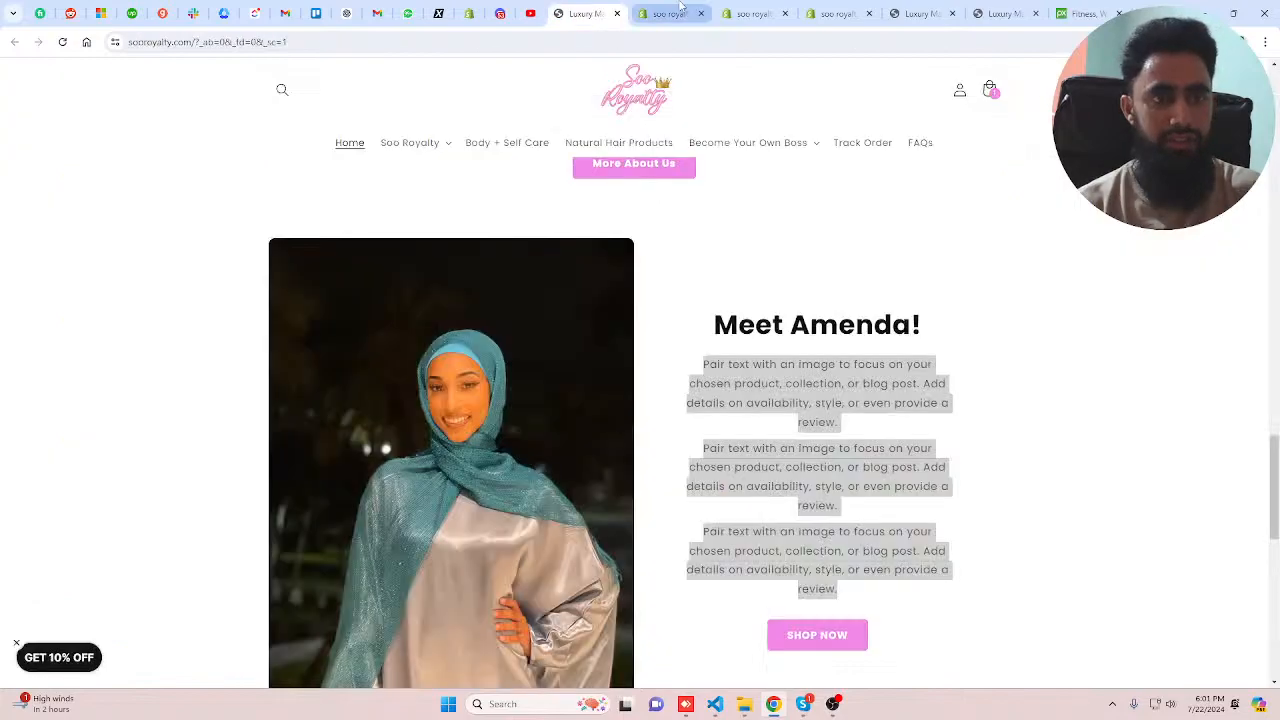
left_click(680, 9)
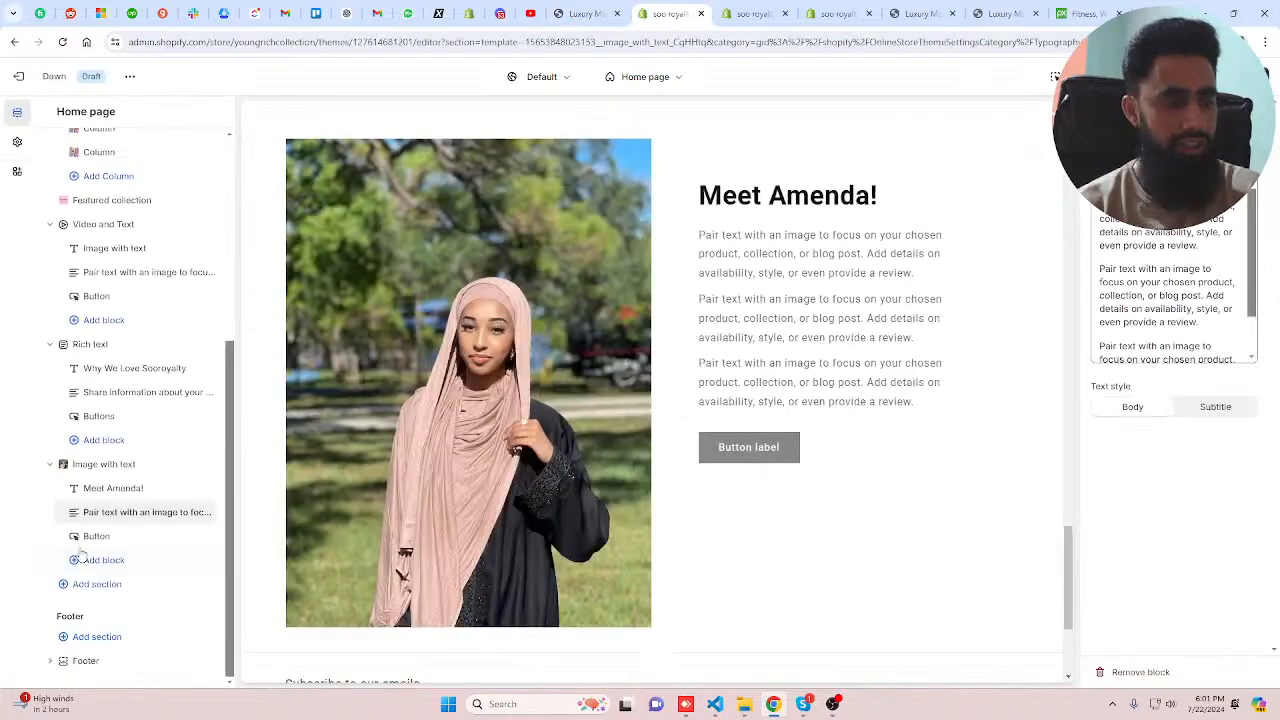
left_click(90, 537)
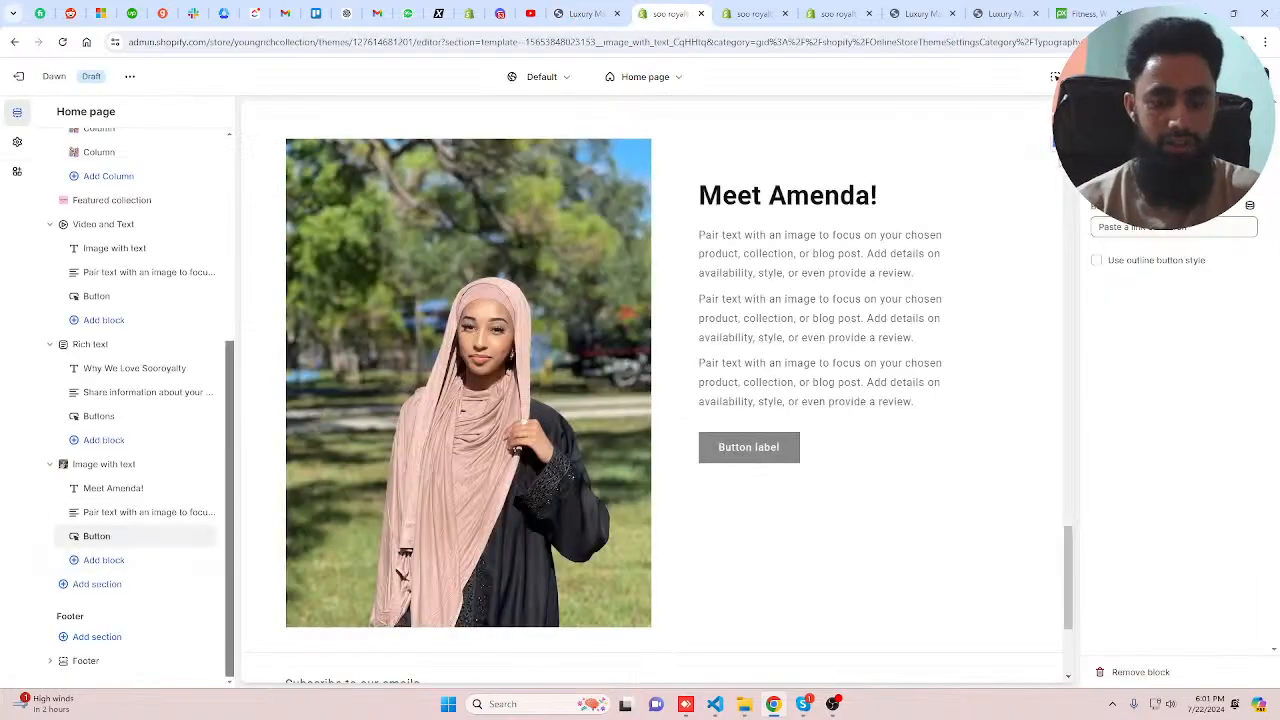
type("SHOP NO")
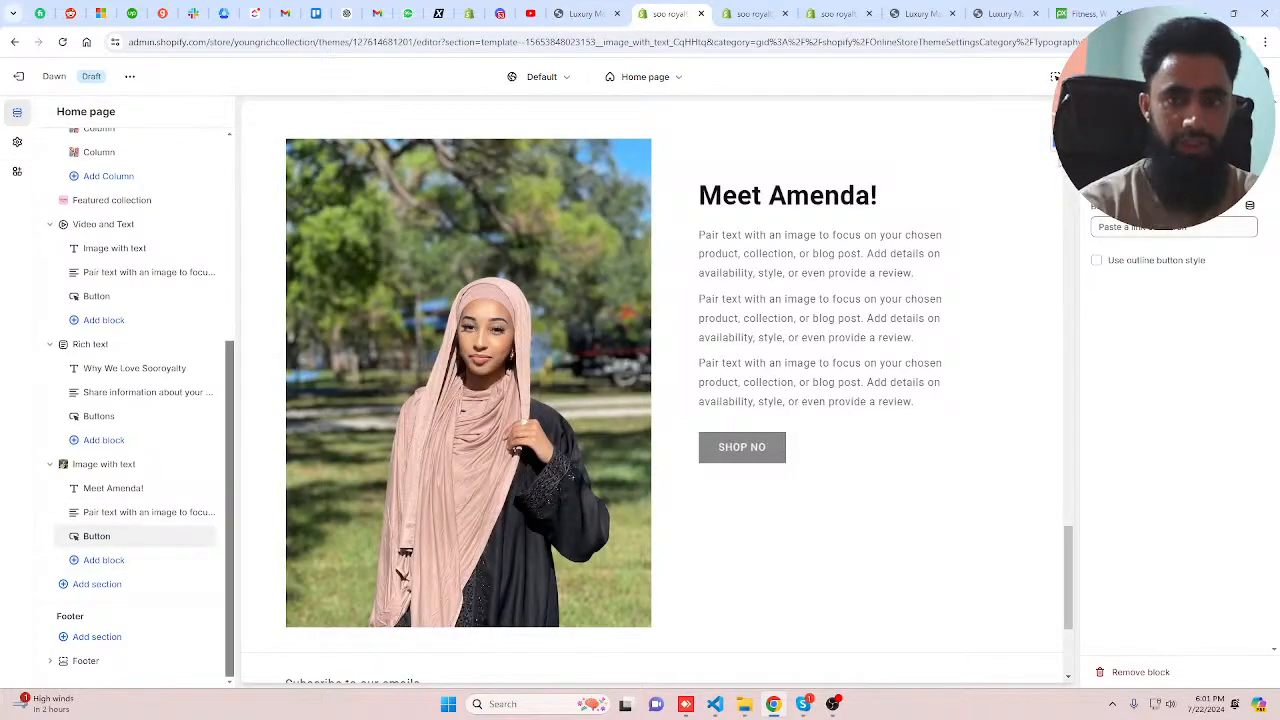
type("W")
left_click(1154, 228)
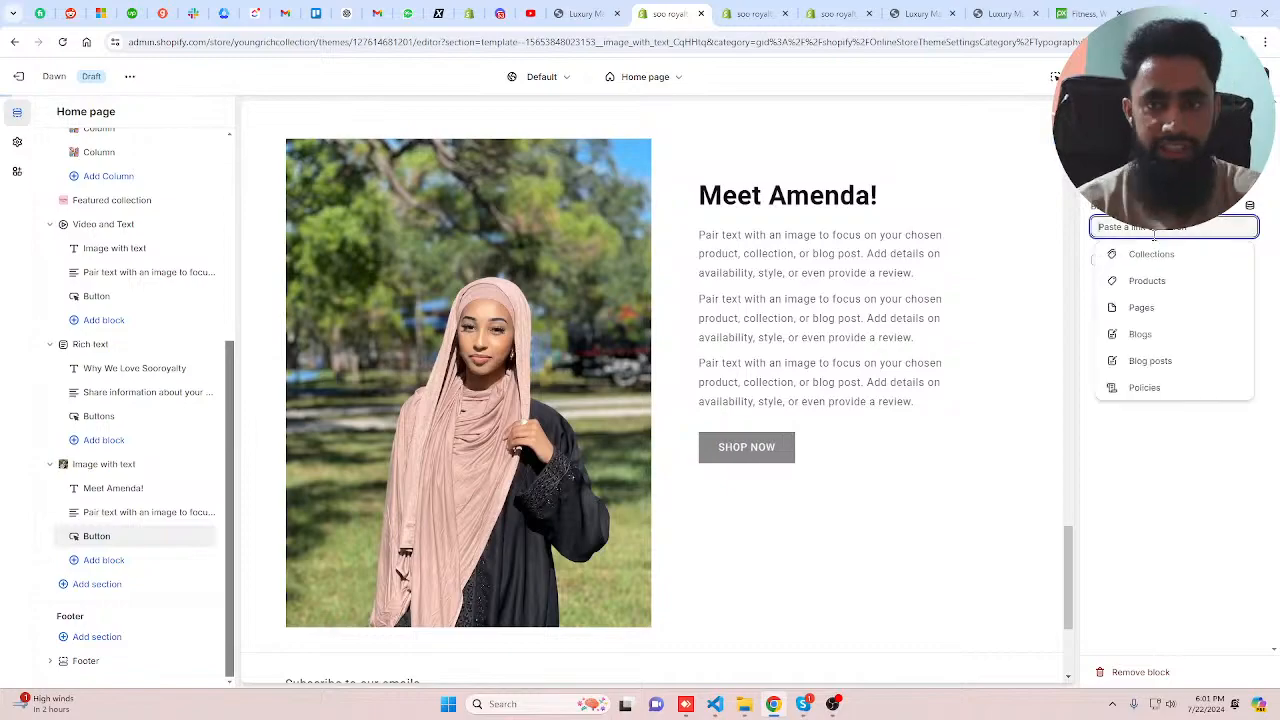
left_click(1151, 254)
left_click(1151, 283)
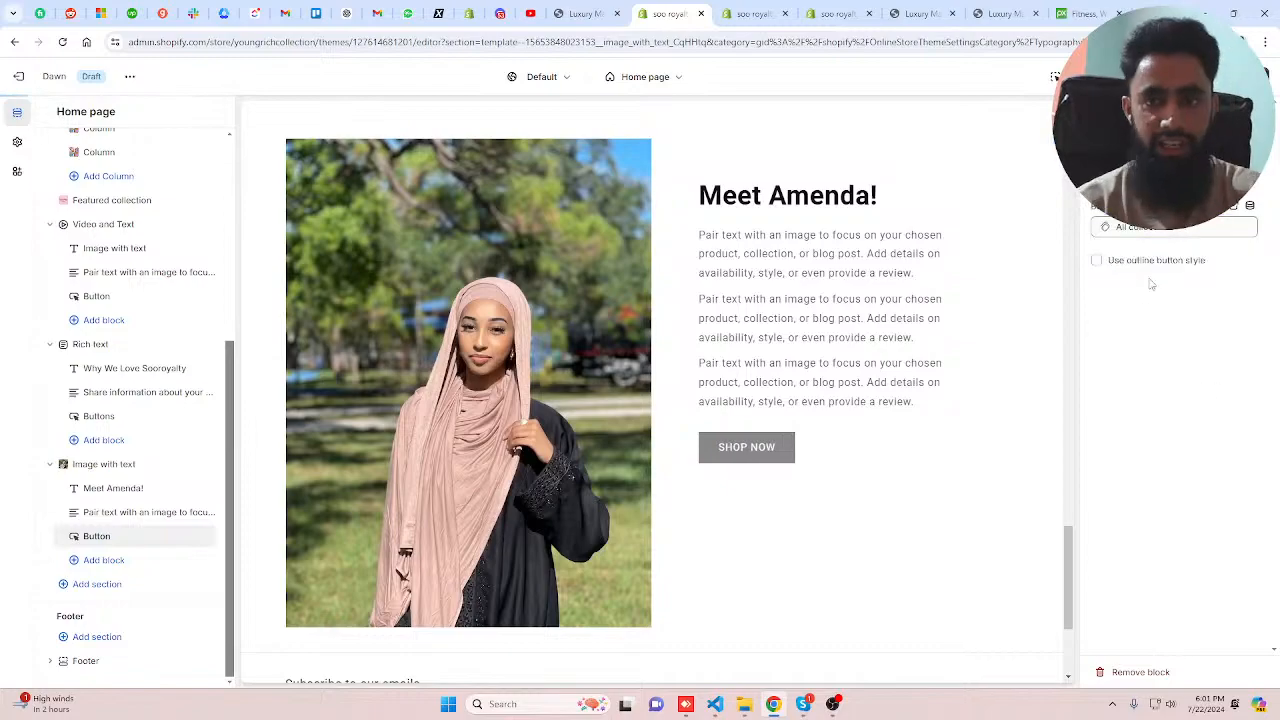
- Compare with the reference layout and set the Image with text section's desktop content position to Middle and content alignment to Center
left_click(598, 12)
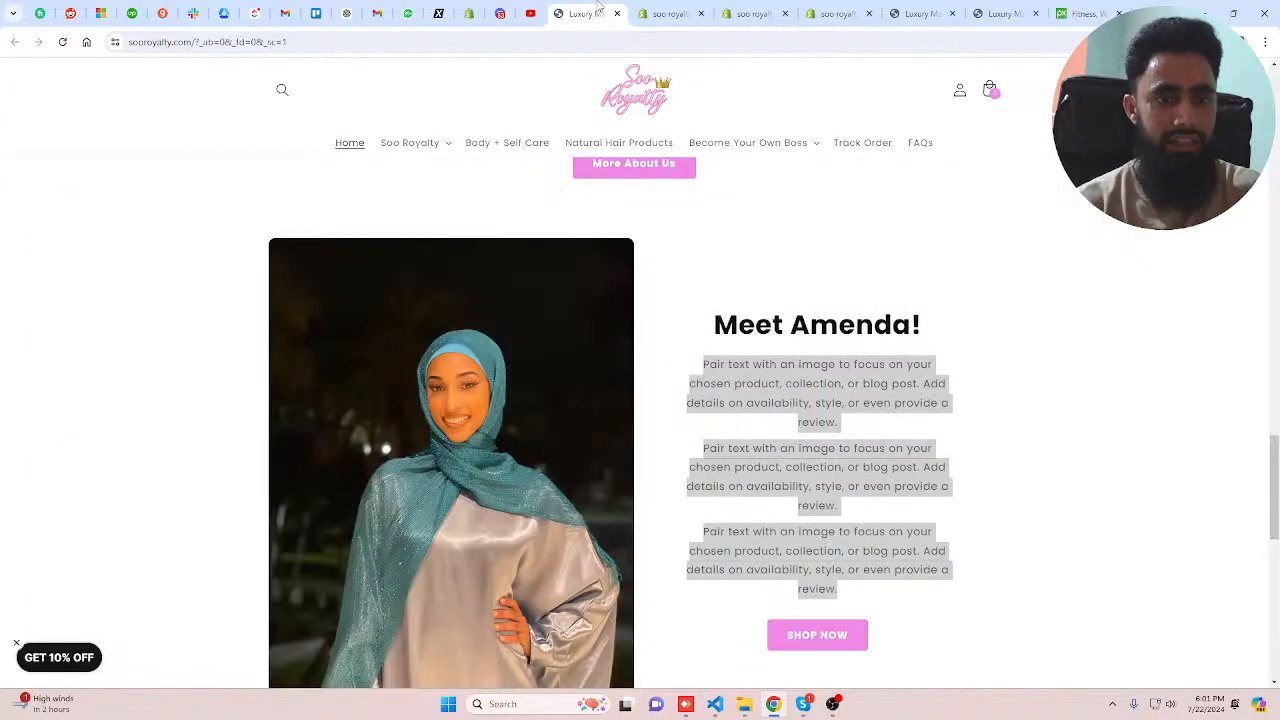
scroll(620, 10, "down", 2)
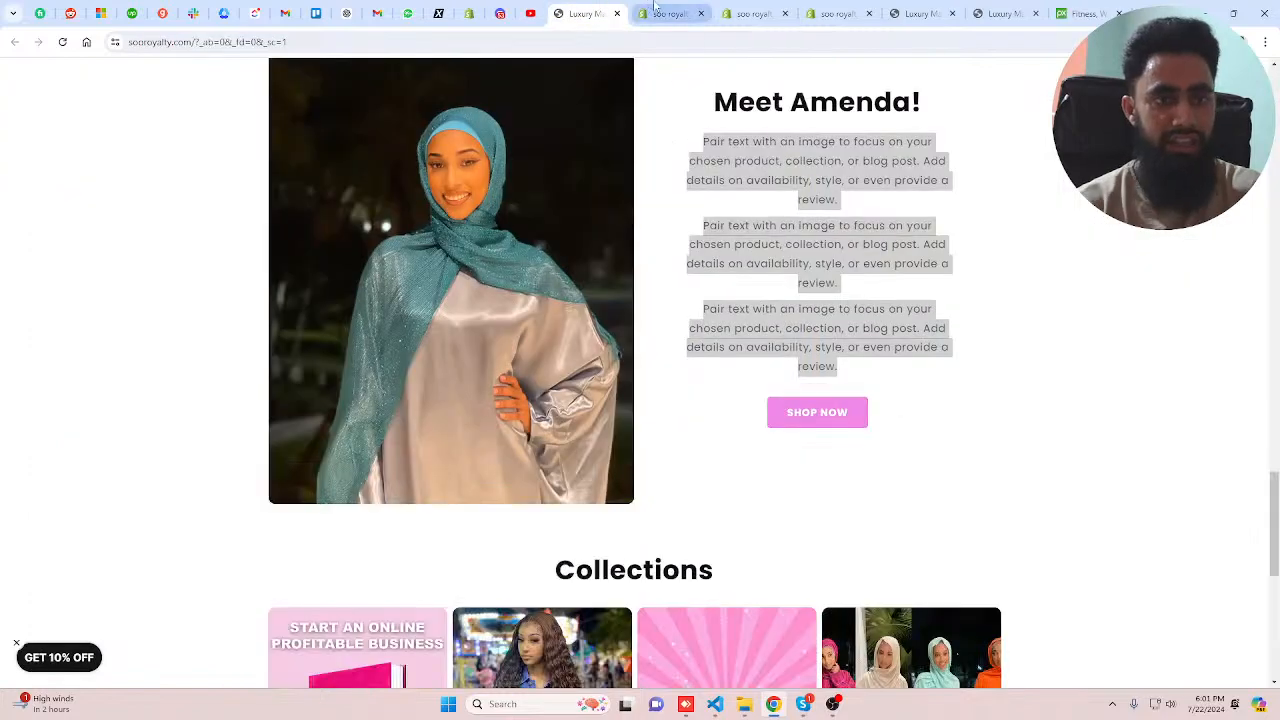
left_click(656, 10)
left_click(124, 467)
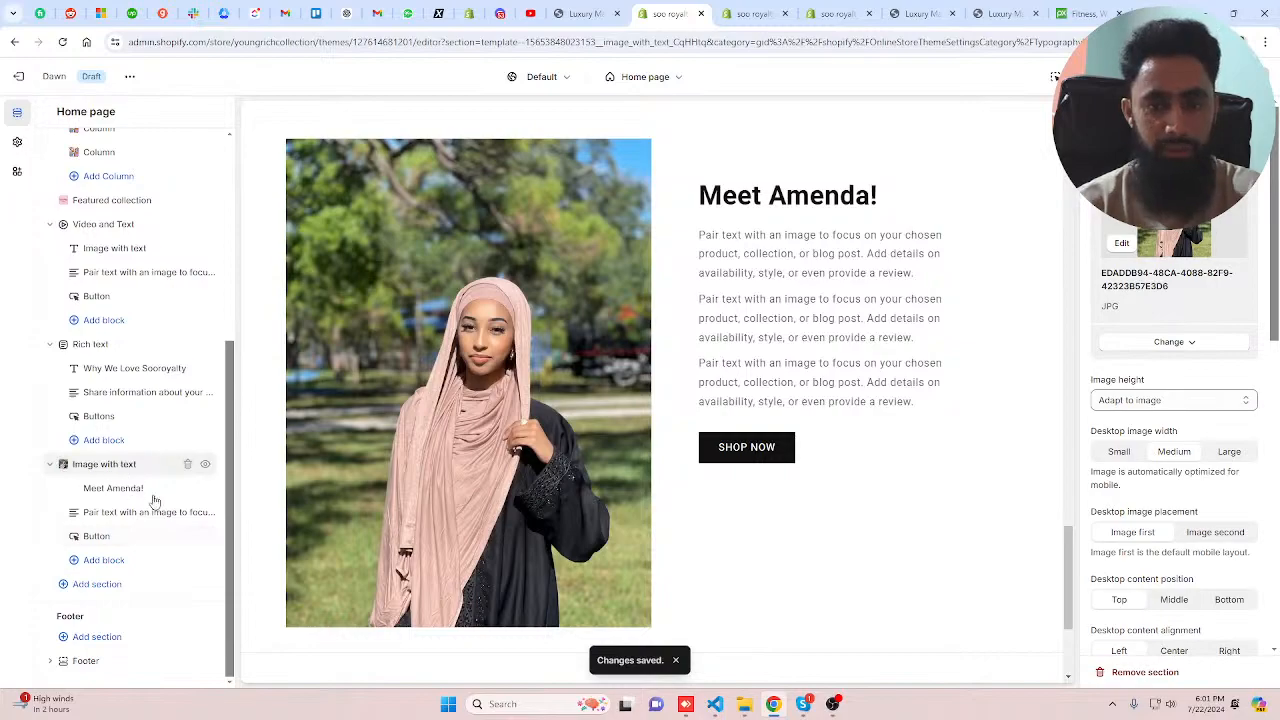
left_click(1174, 600)
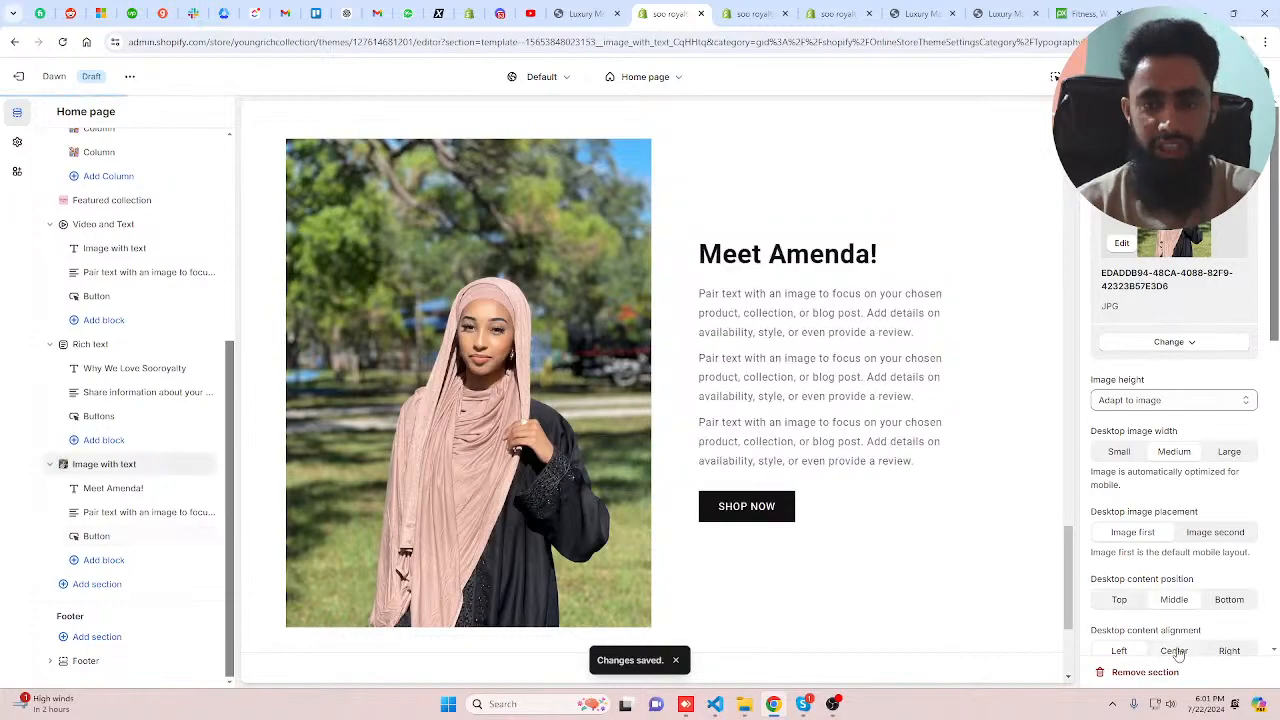
left_click(1176, 652)
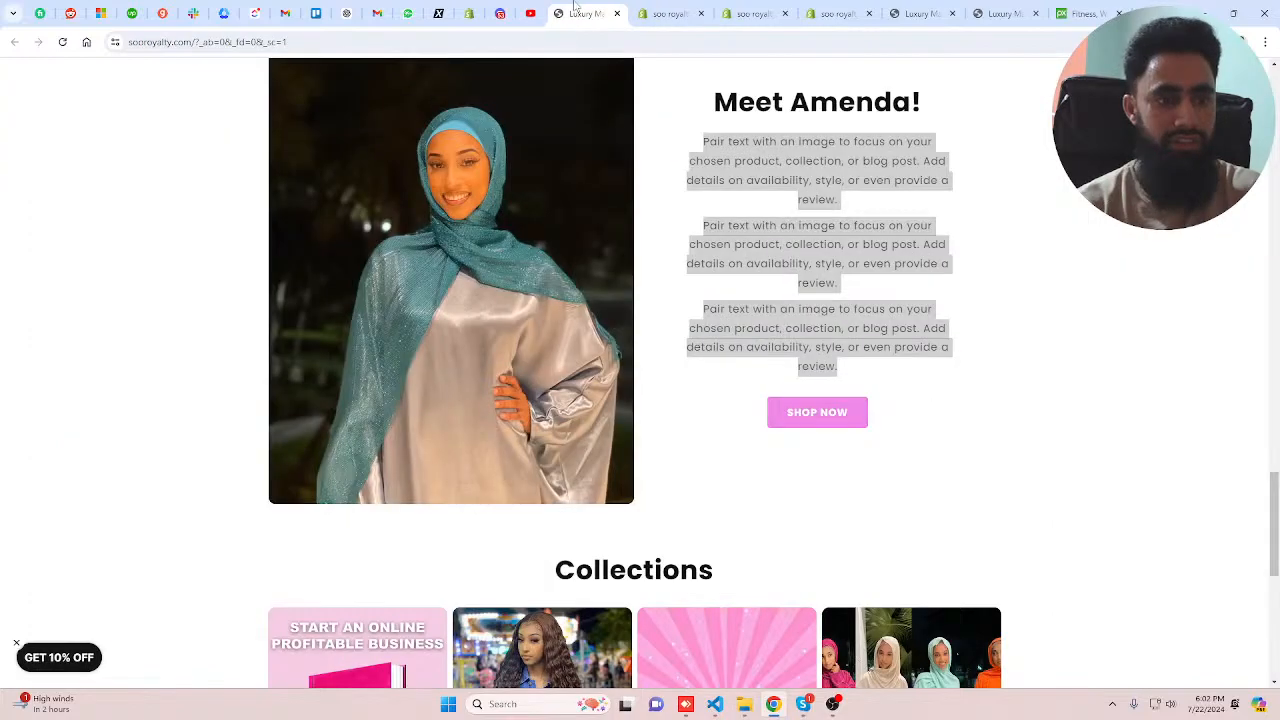
- Add a Collection list section below the Image with text section, using the bold "Collections" heading copied from the reference site
scroll(733, 155, "down", 4)
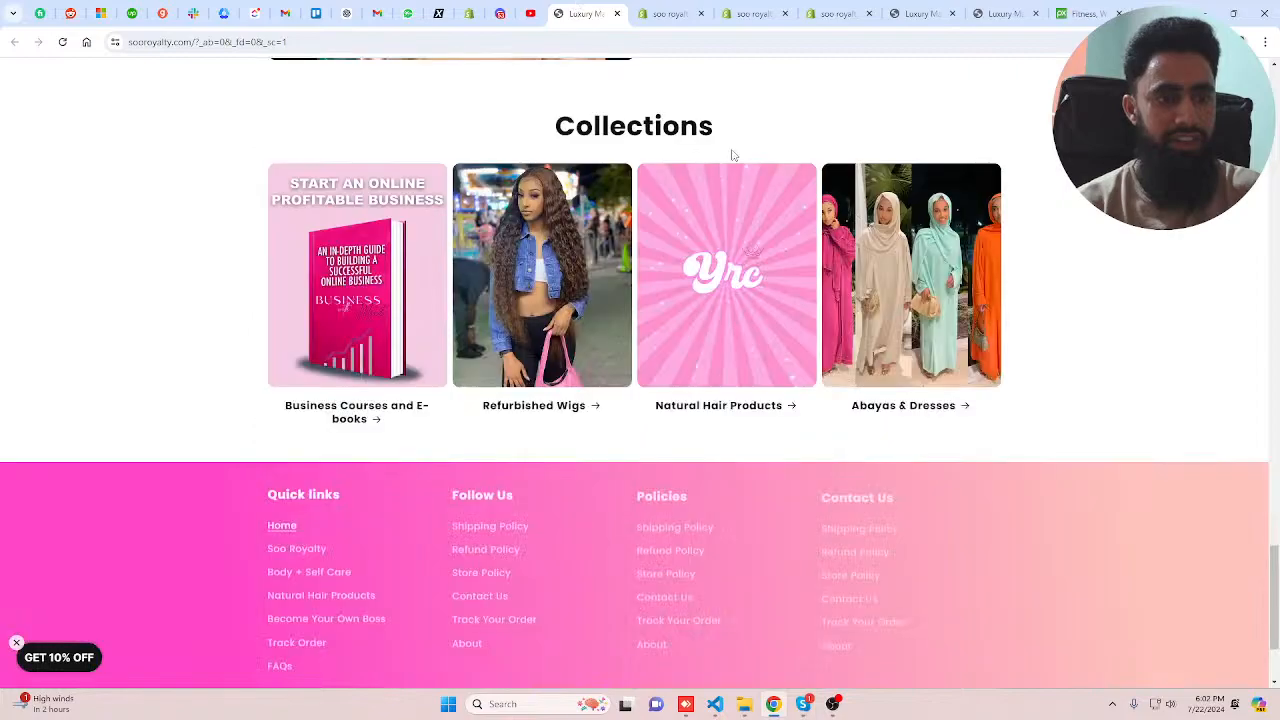
key("ctrl+Tab")
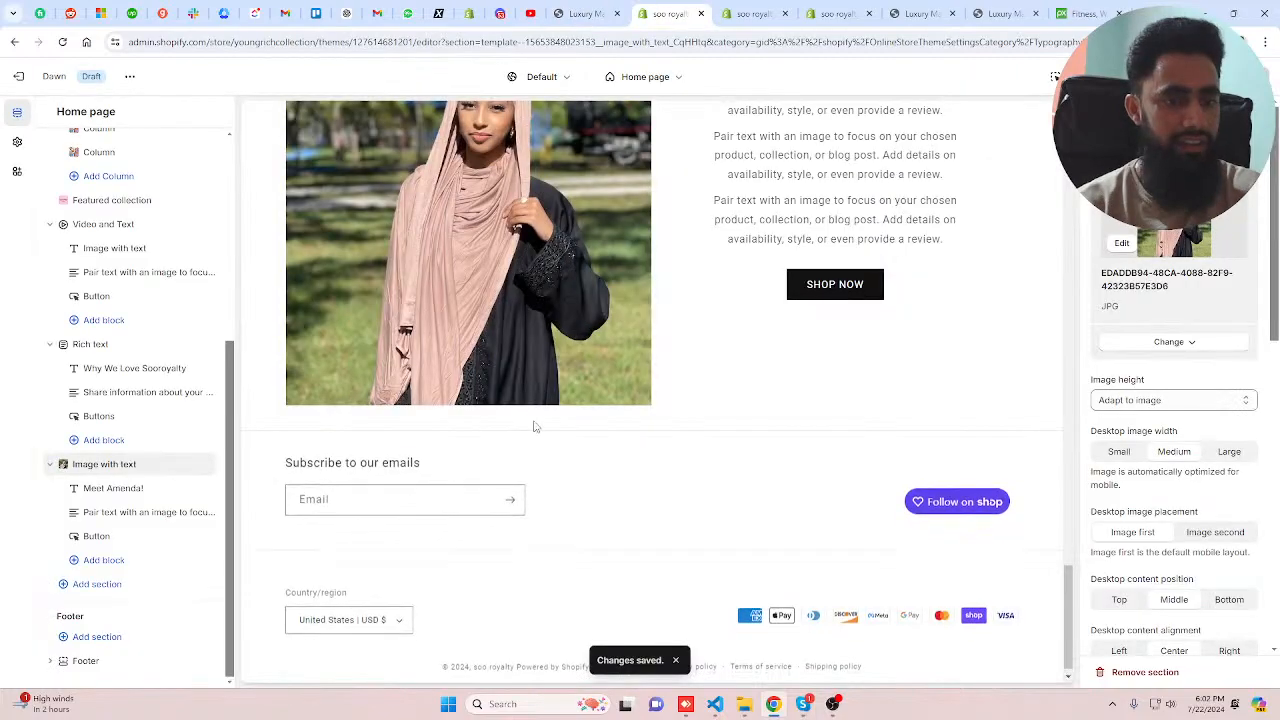
left_click(535, 430)
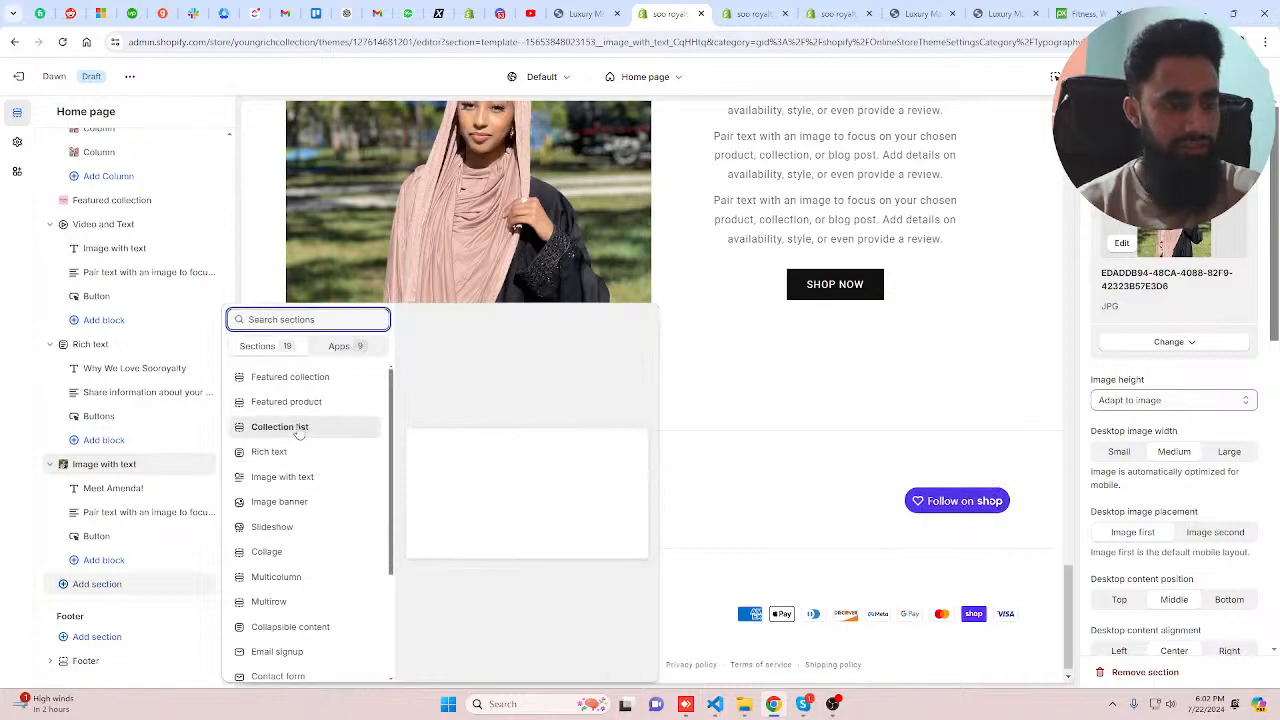
left_click(279, 427)
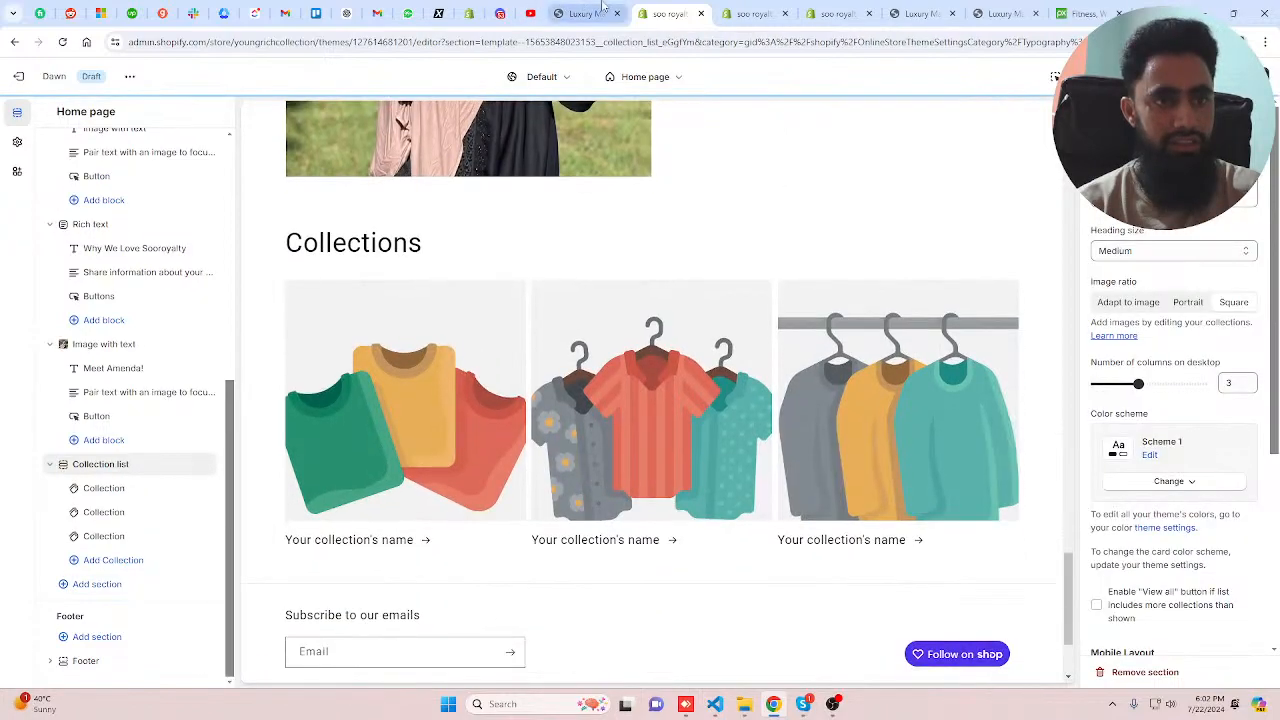
left_click(600, 13)
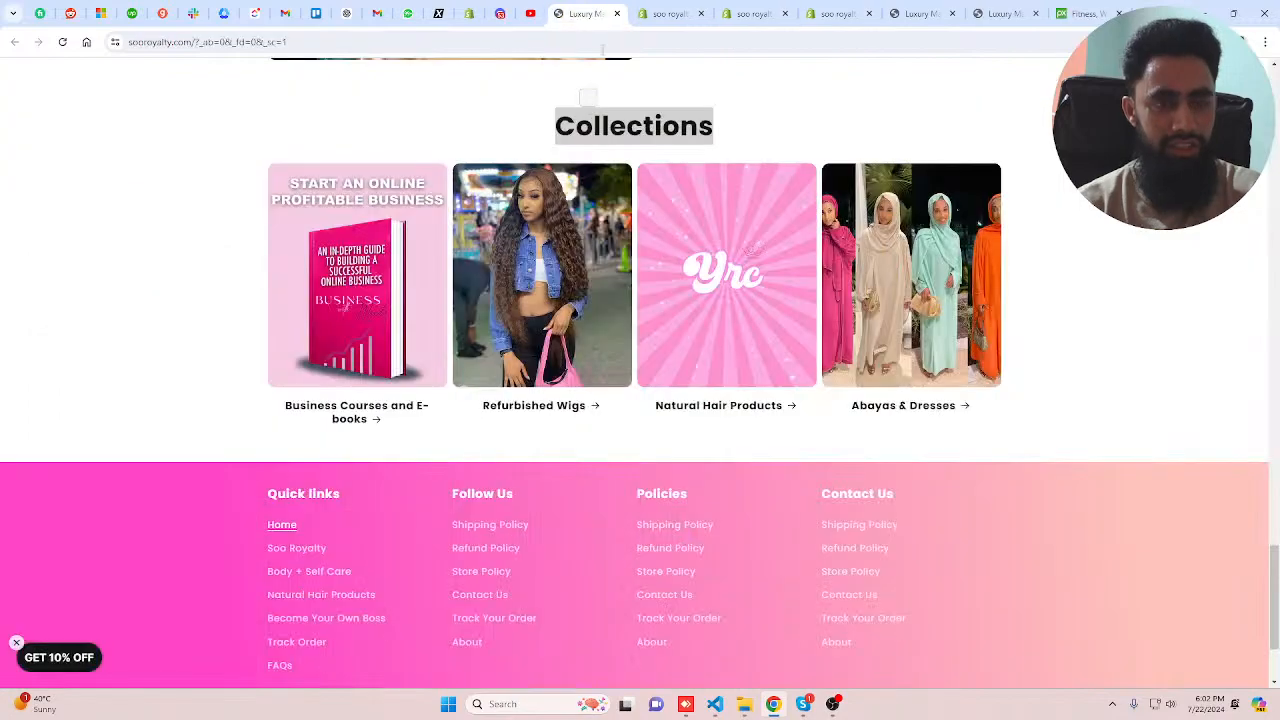
left_click(662, 13)
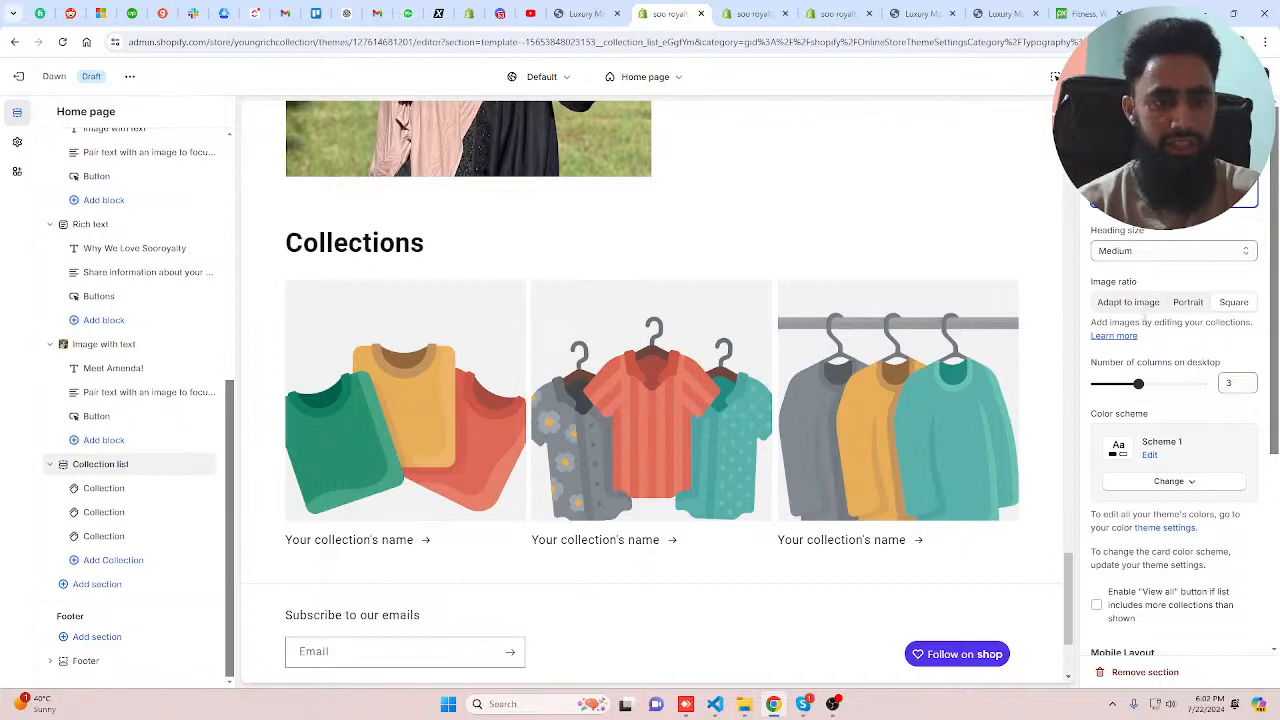
- Add a fourth collection block to the Collection list and set its number of columns on desktop to 4
left_click(140, 476)
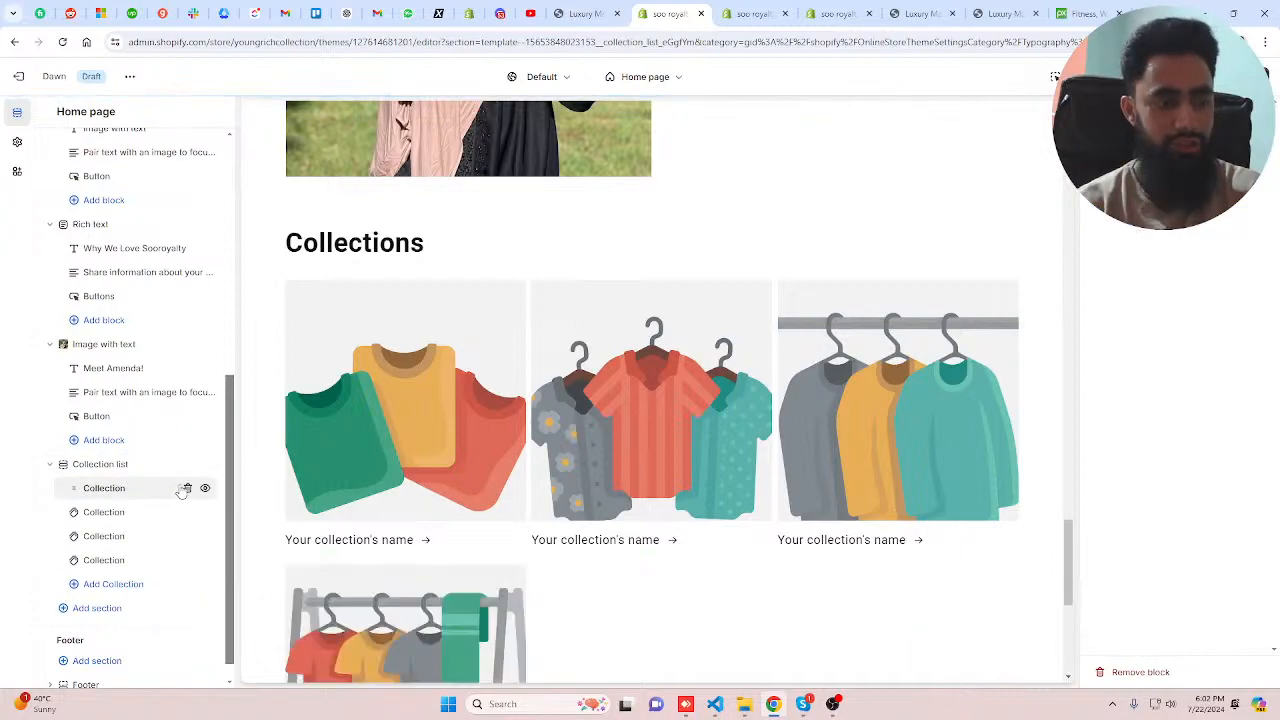
left_click(115, 465)
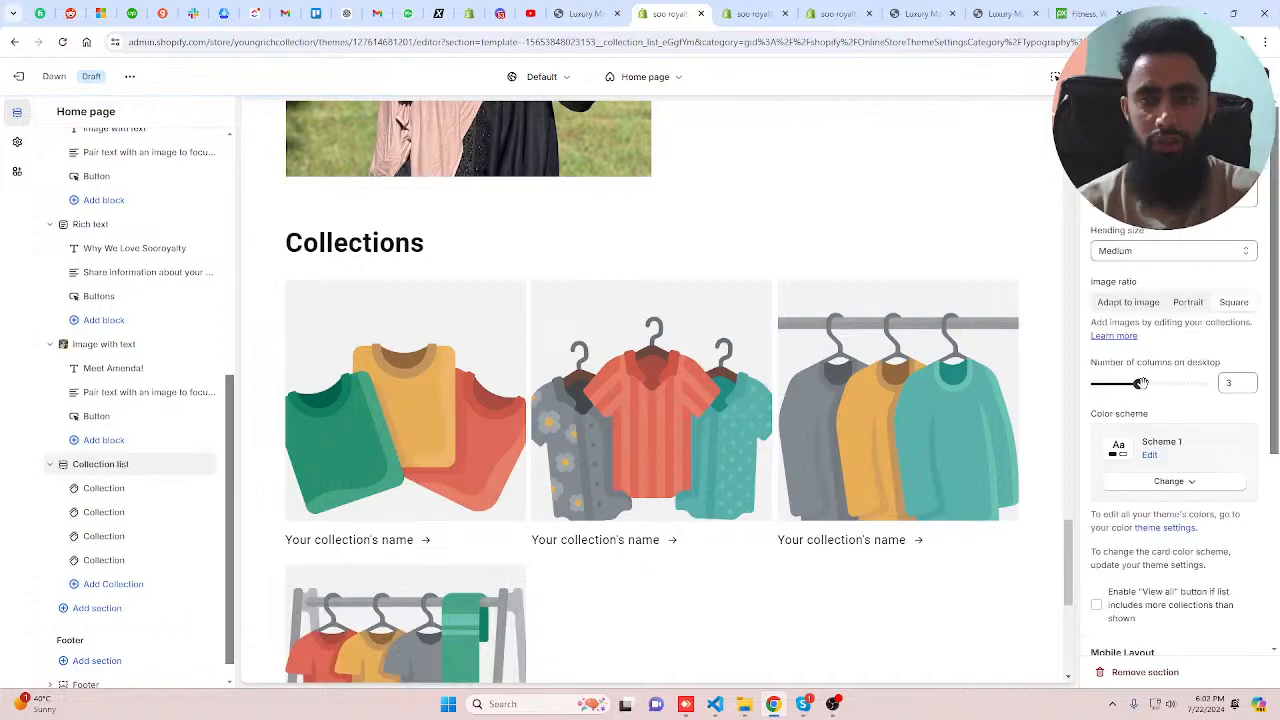
left_click_drag(1141, 384, 1159, 384)
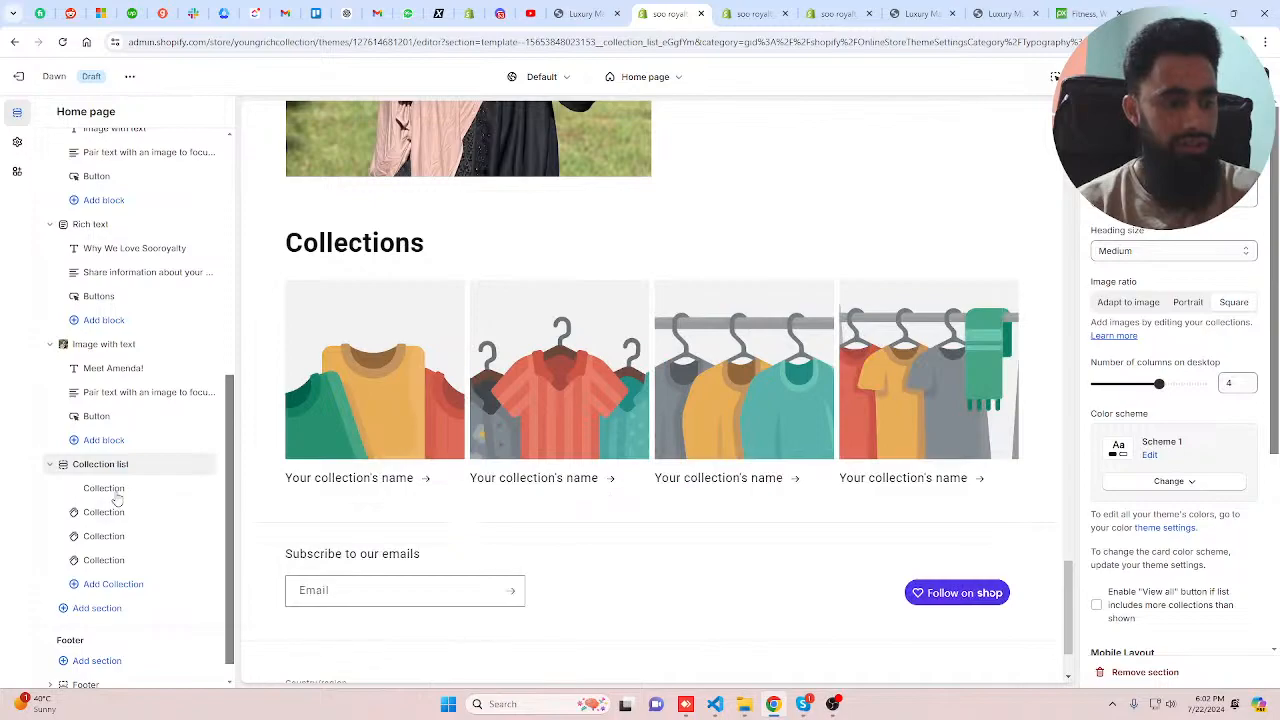
- Assign All products to the first collection block and Dramatic Lashes to the second
left_click(113, 490)
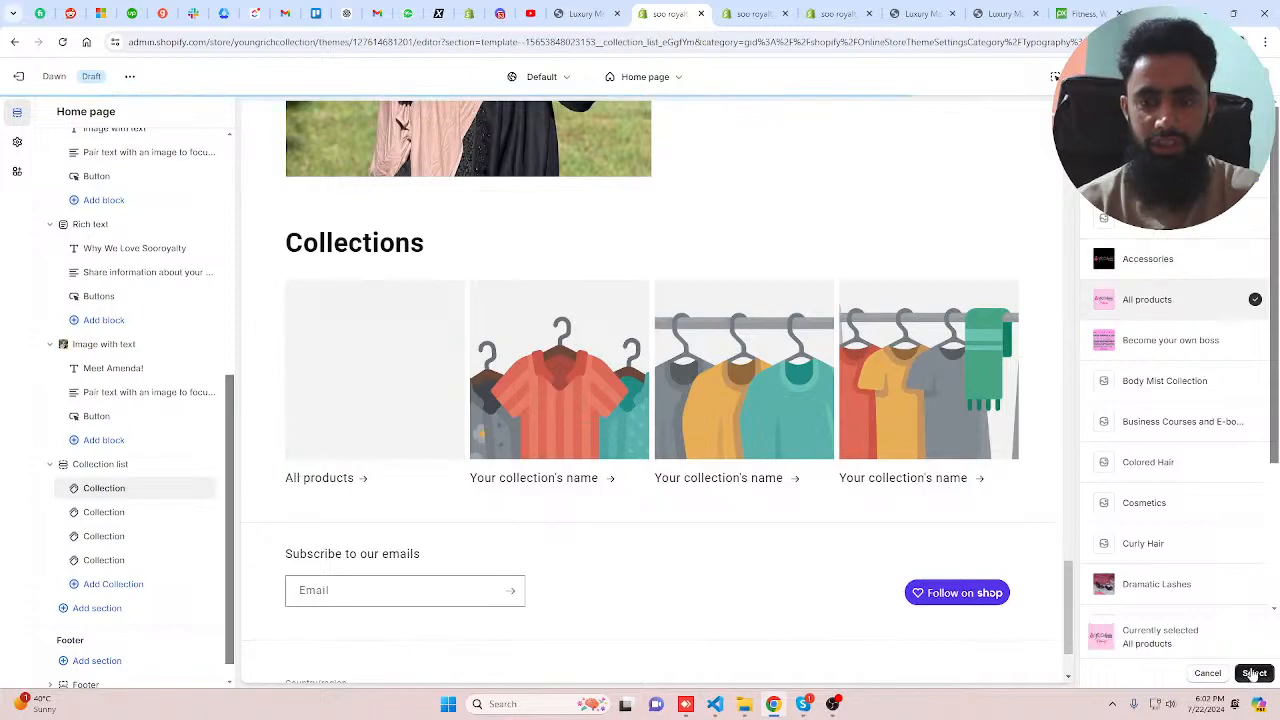
left_click(1253, 673)
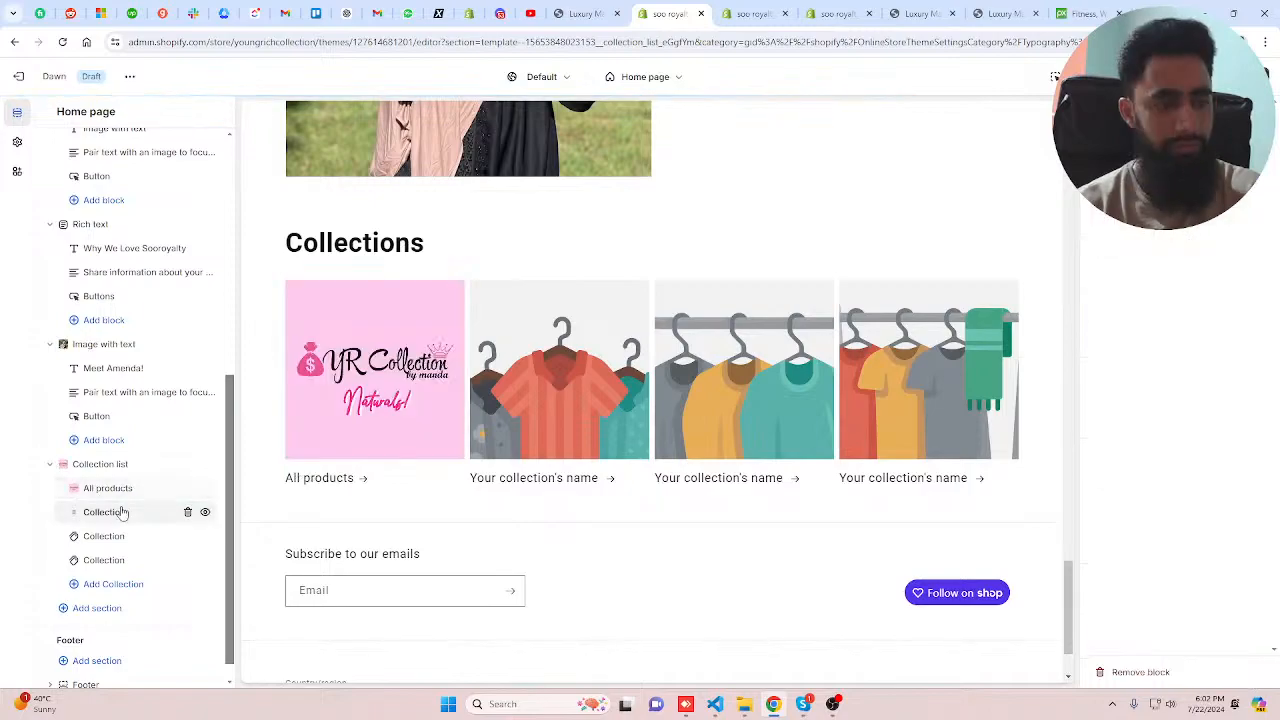
left_click(120, 512)
left_click(1174, 463)
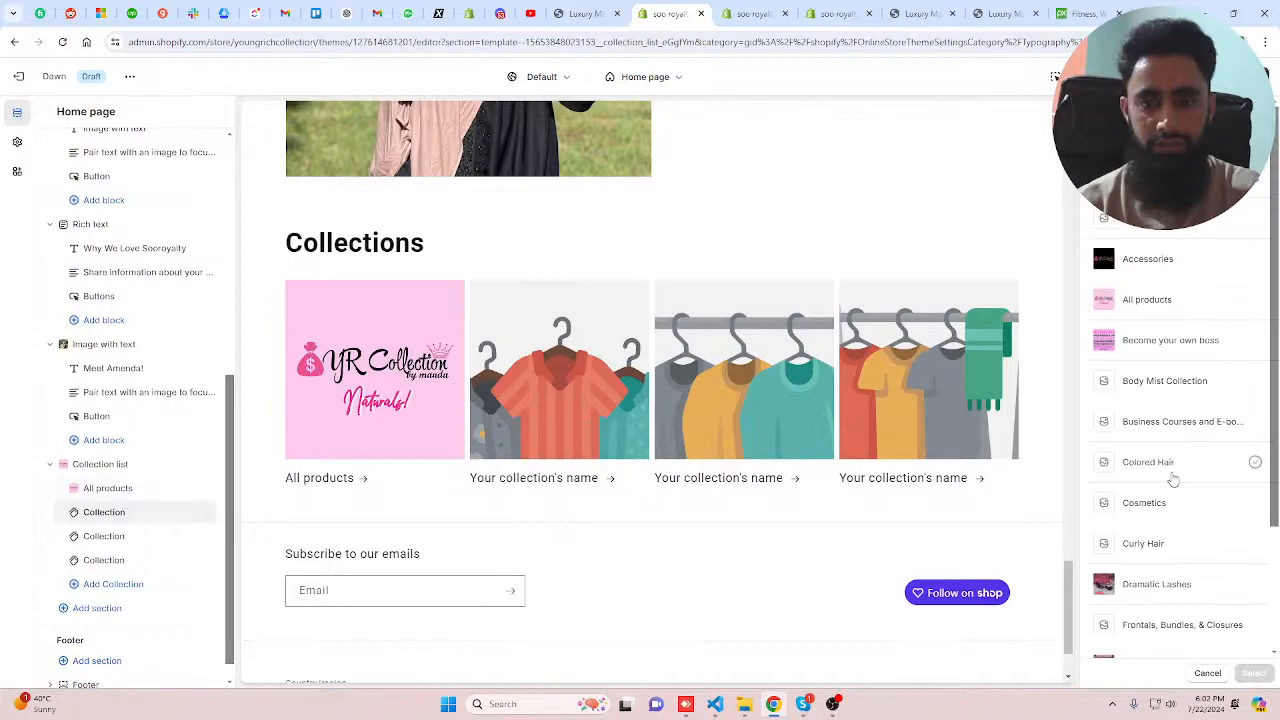
left_click(1170, 584)
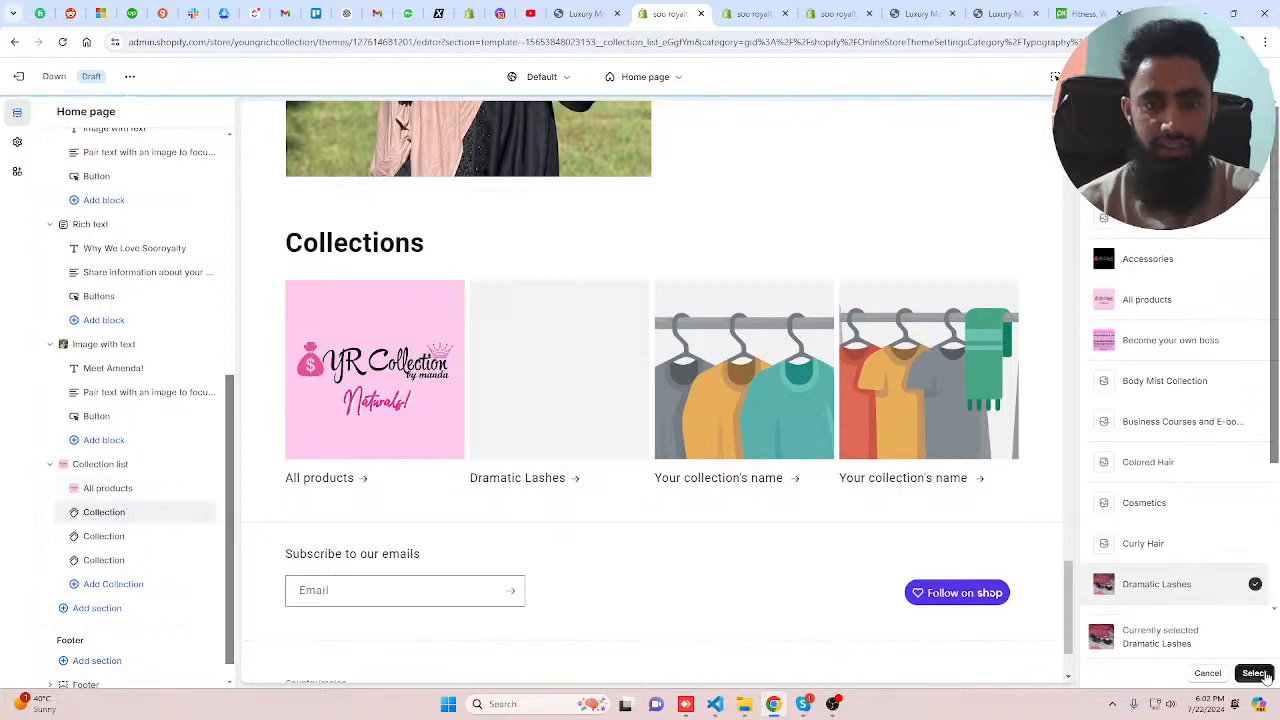
left_click(1263, 675)
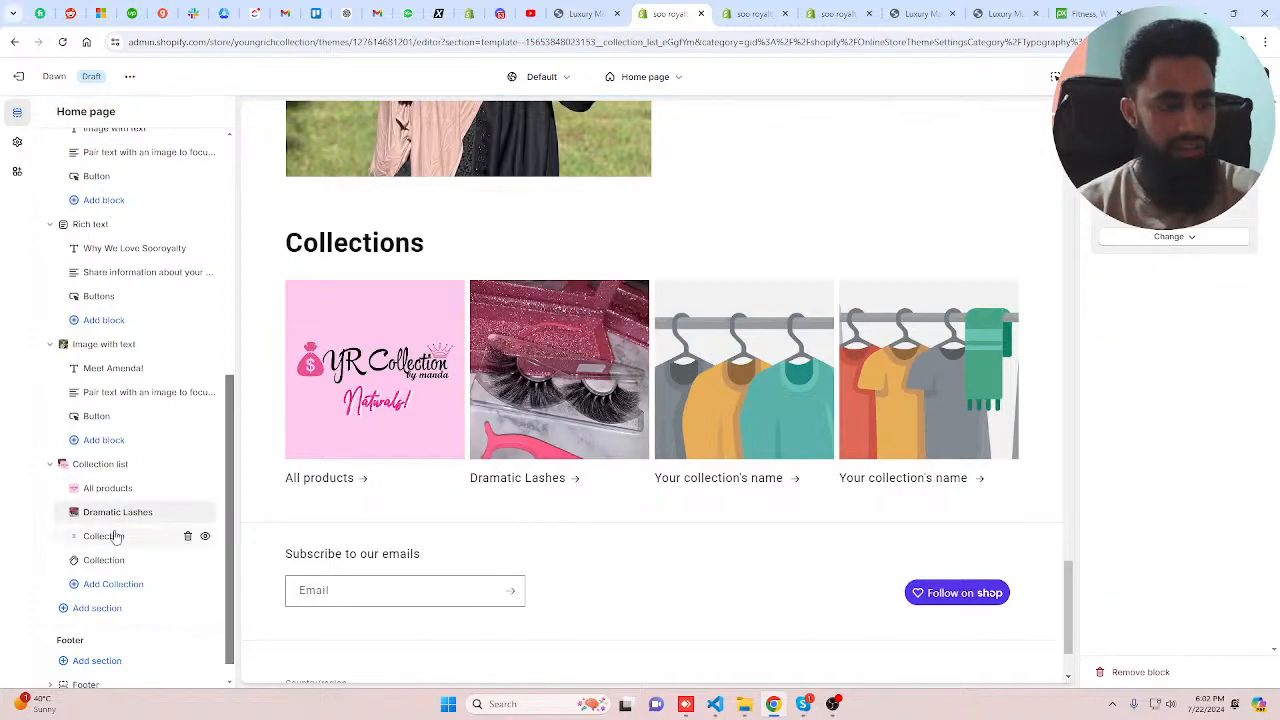
- Assign the Natural Hair Products collection to the third collection block
left_click(117, 537)
left_click(1186, 434)
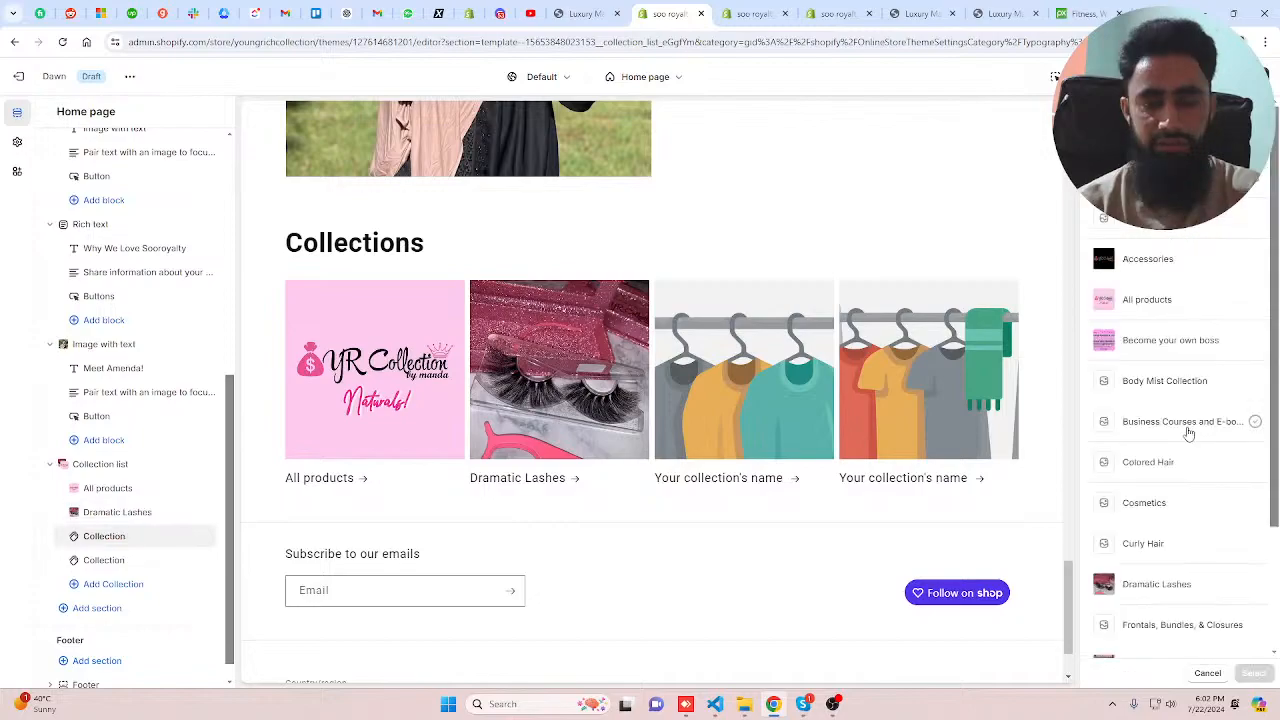
scroll(1188, 434, "down", 5)
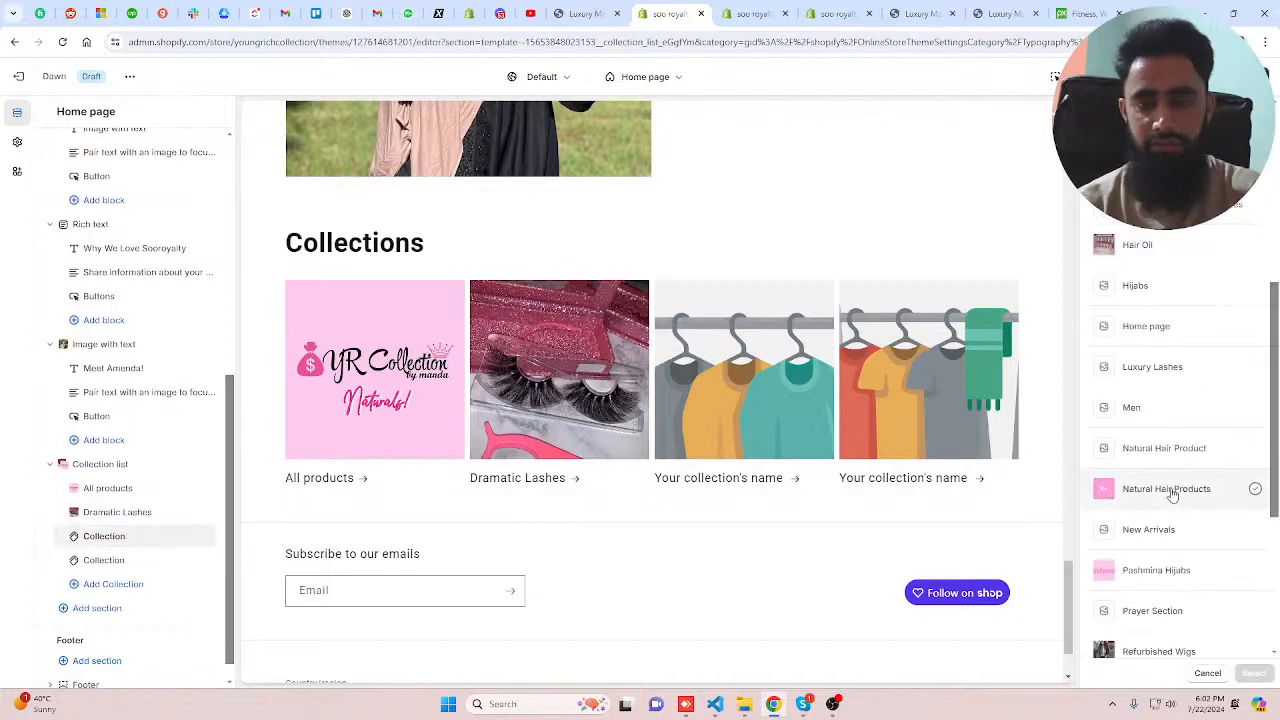
left_click(1172, 490)
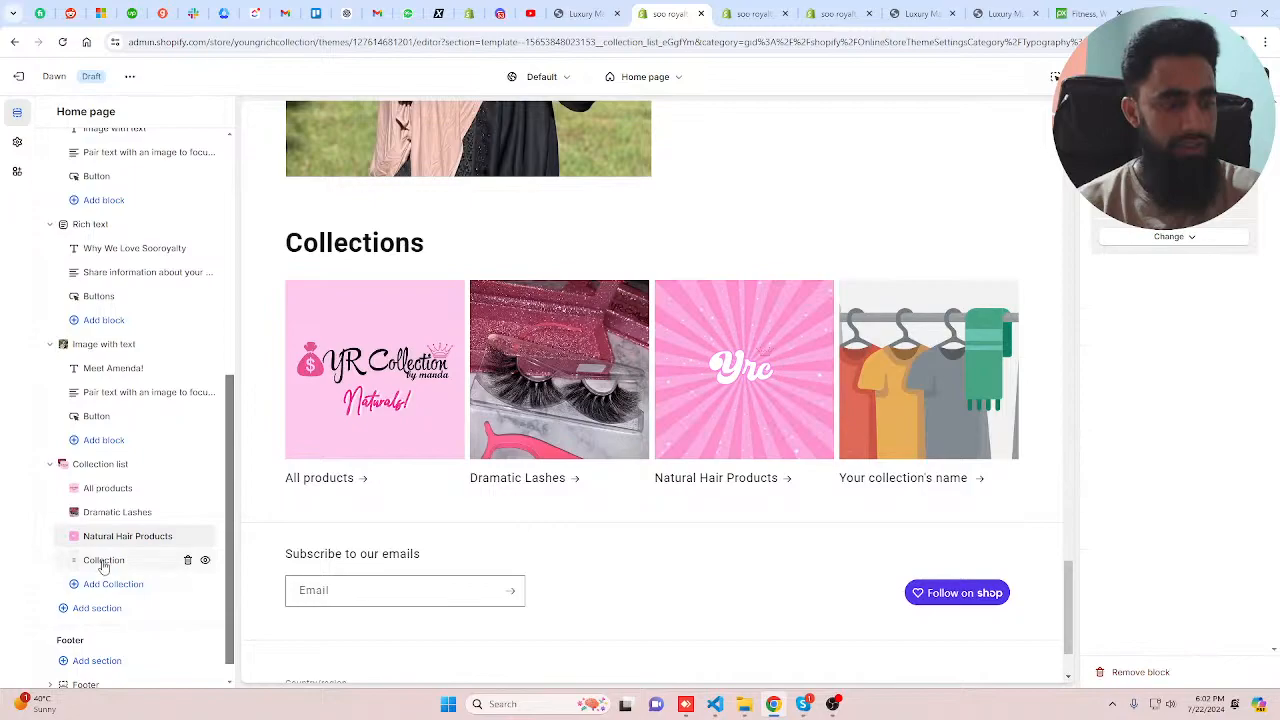
- Assign the Pashmina Hijabs collection to the fourth collection block
left_click(104, 566)
left_click(1203, 381)
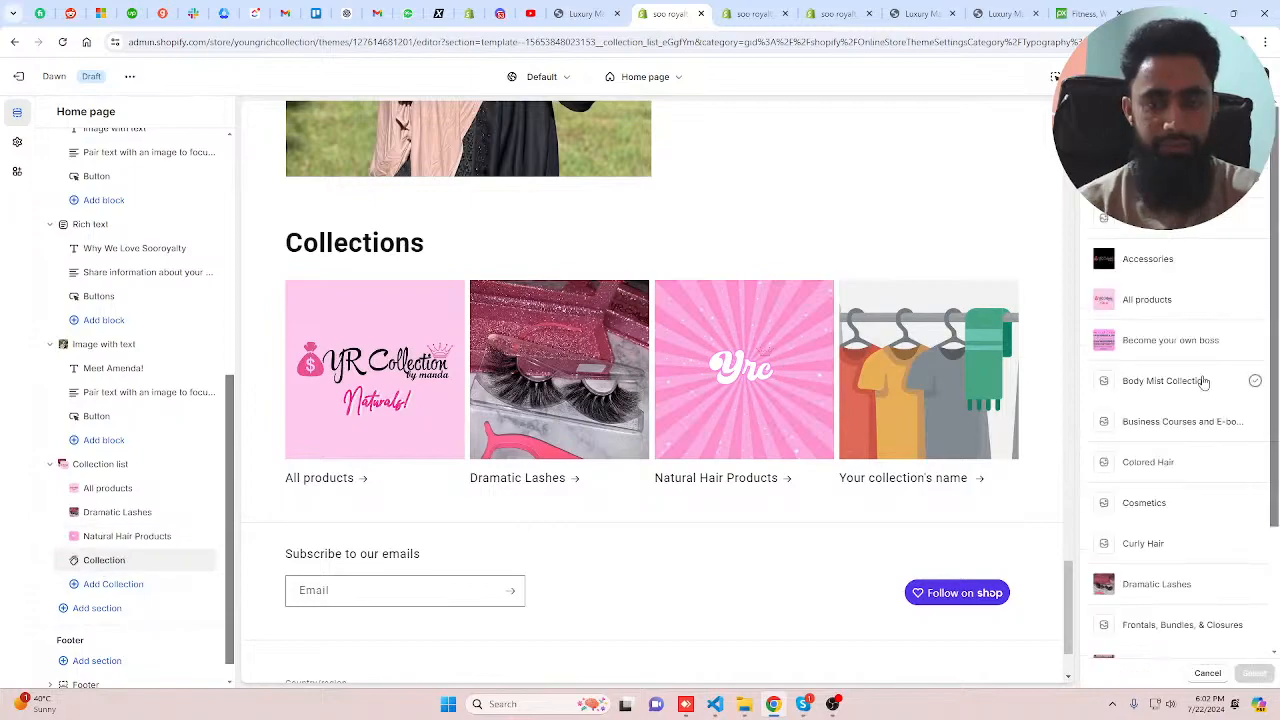
scroll(1180, 470, "down", 5)
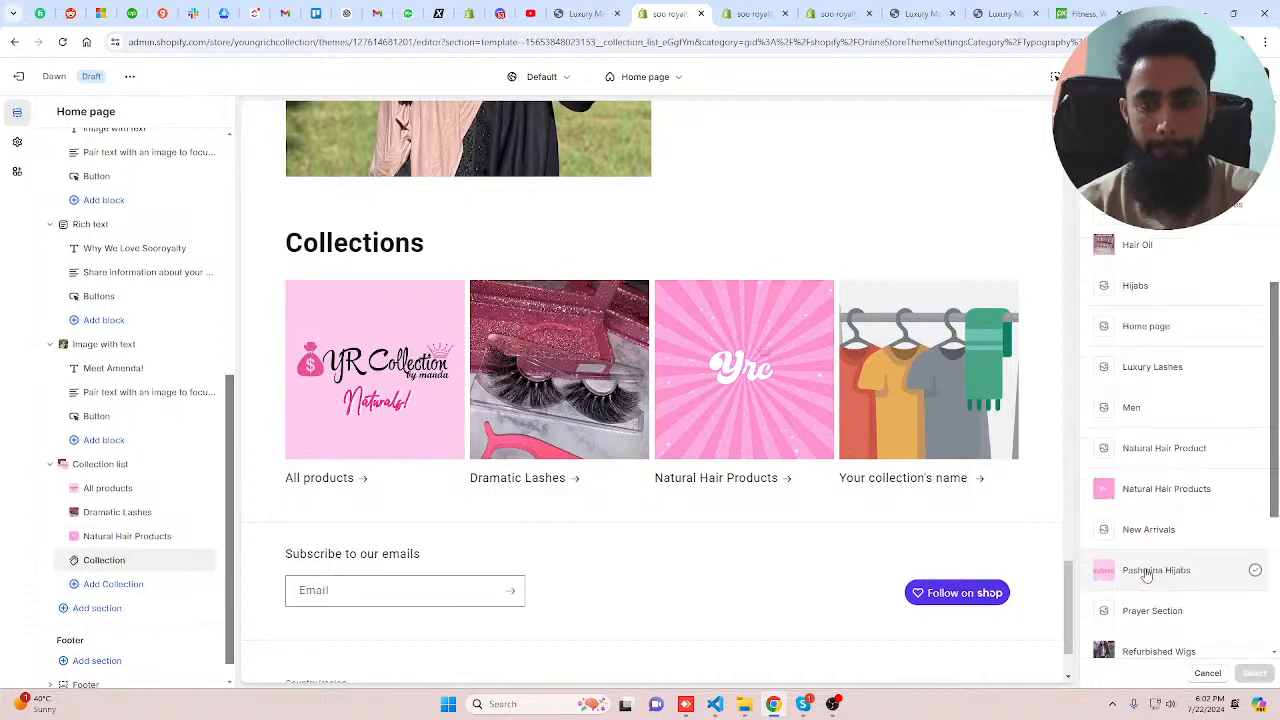
left_click(1147, 572)
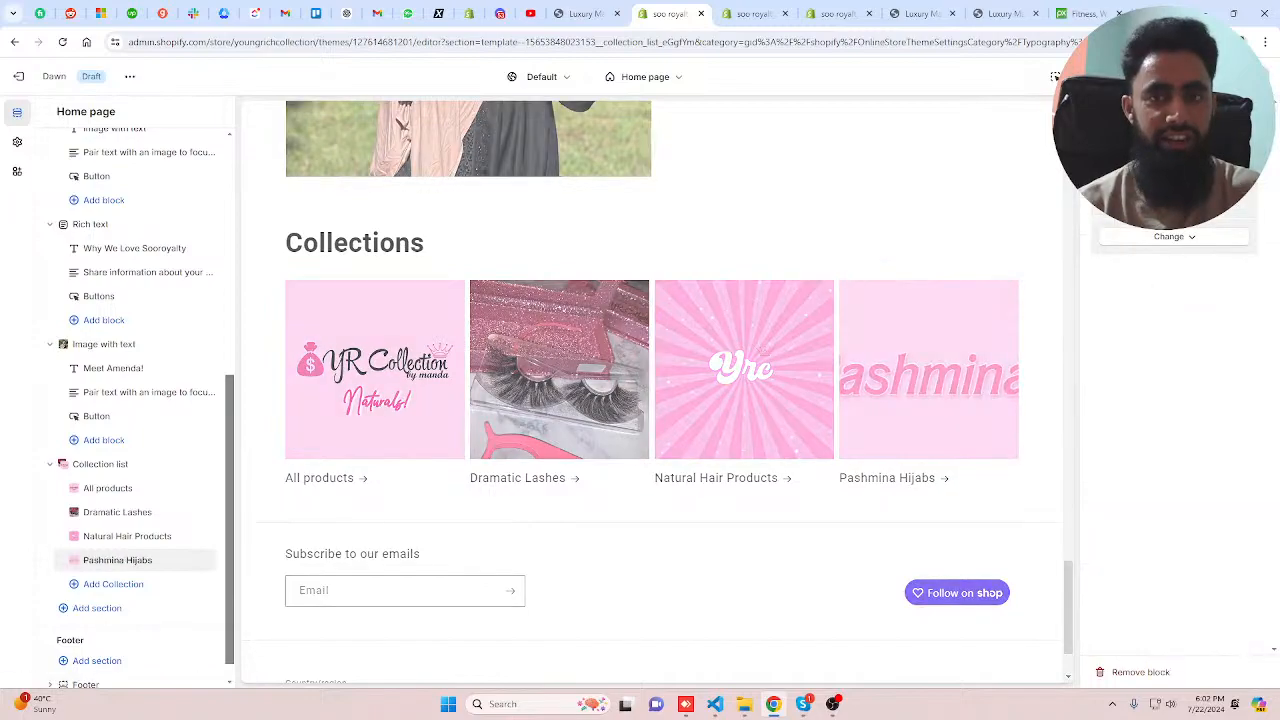
- Check the reference site's footer columns and add four Menu blocks to the Footer section
left_click(585, 13)
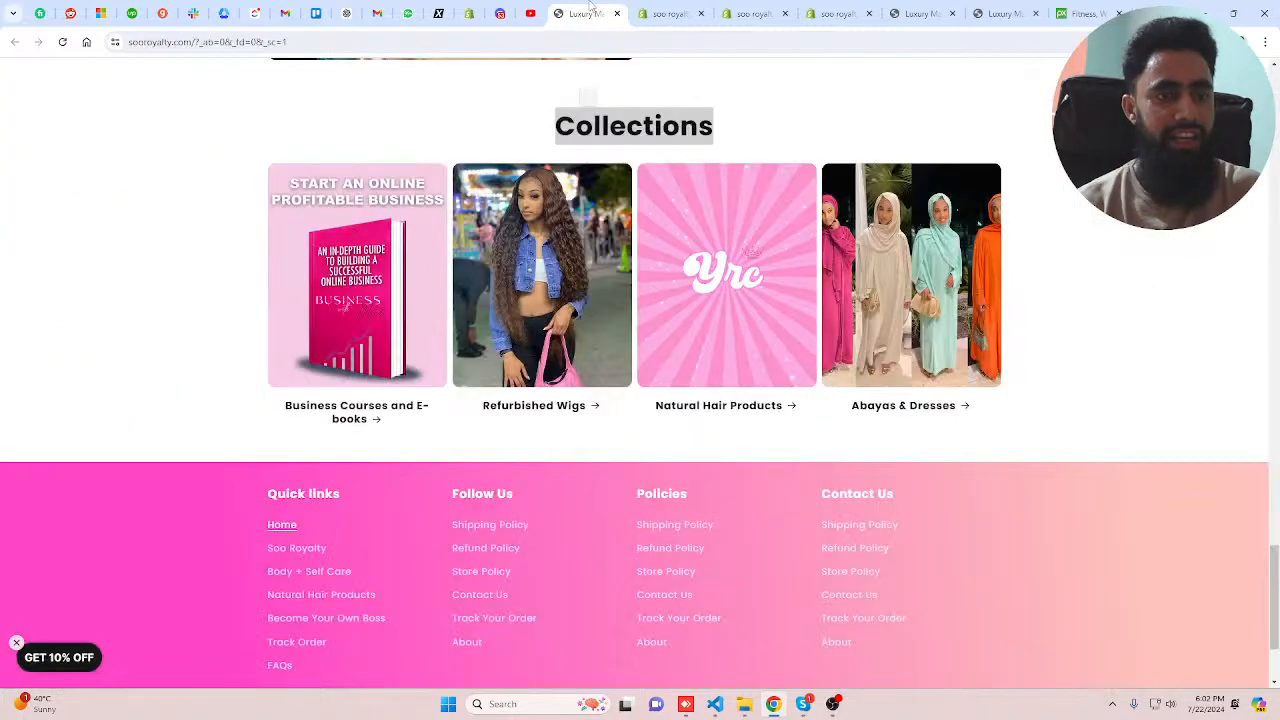
scroll(1045, 545, "down", 2)
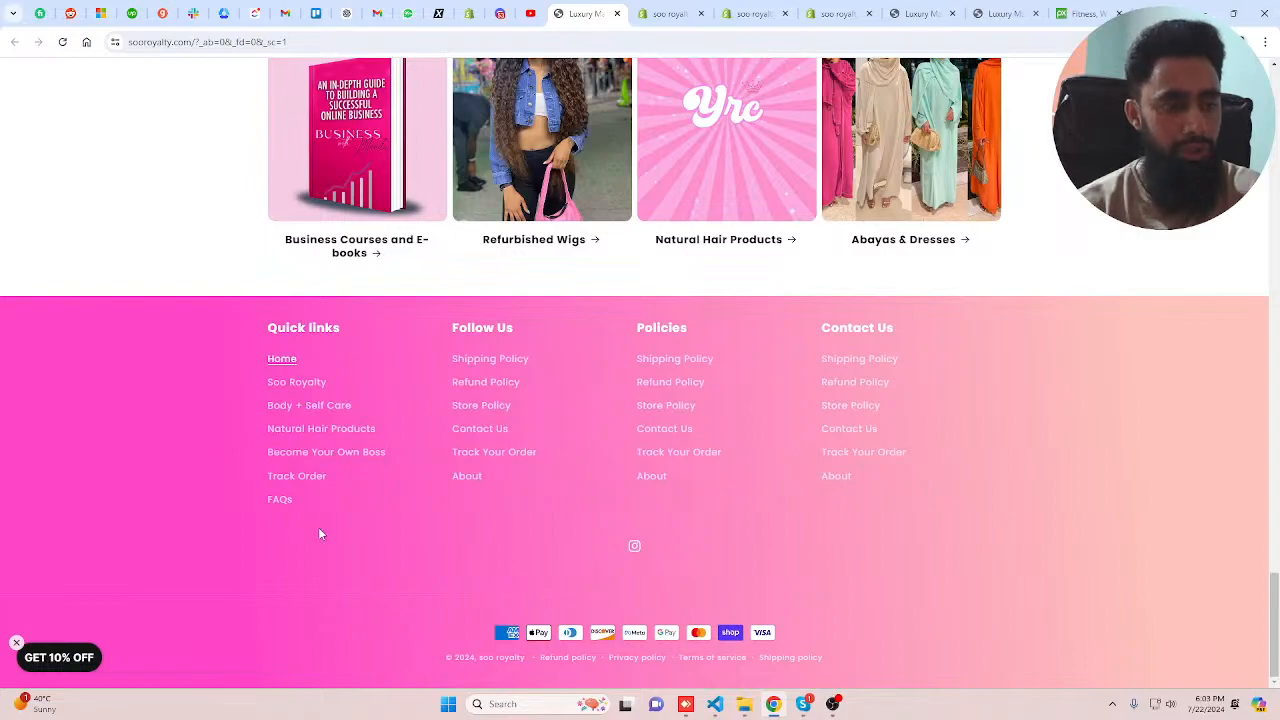
key("ctrl+Tab")
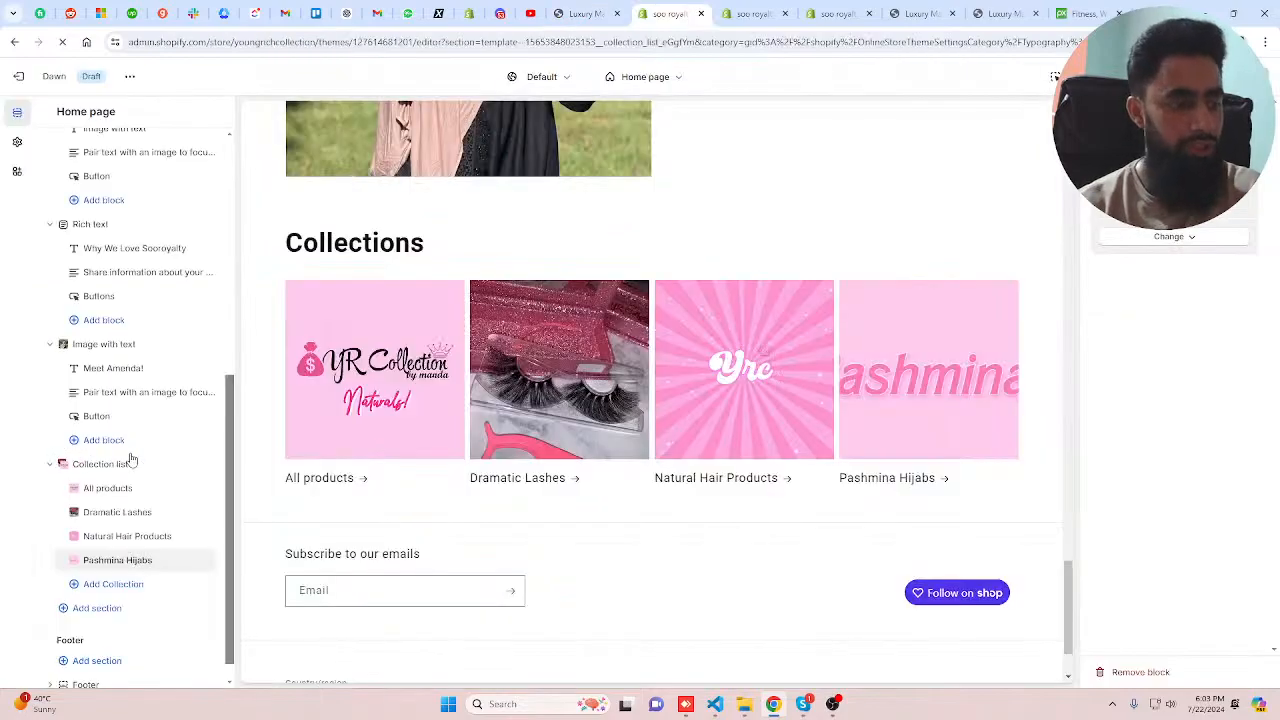
scroll(110, 600, "down", 1)
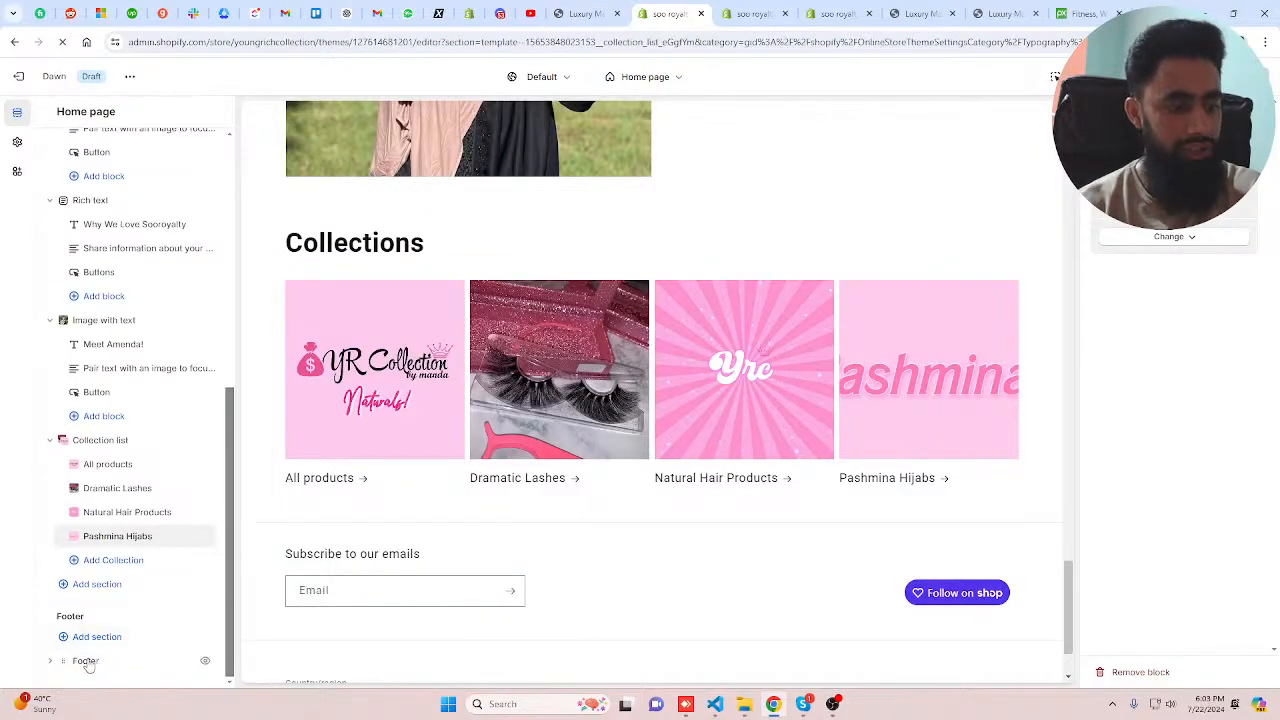
left_click(86, 662)
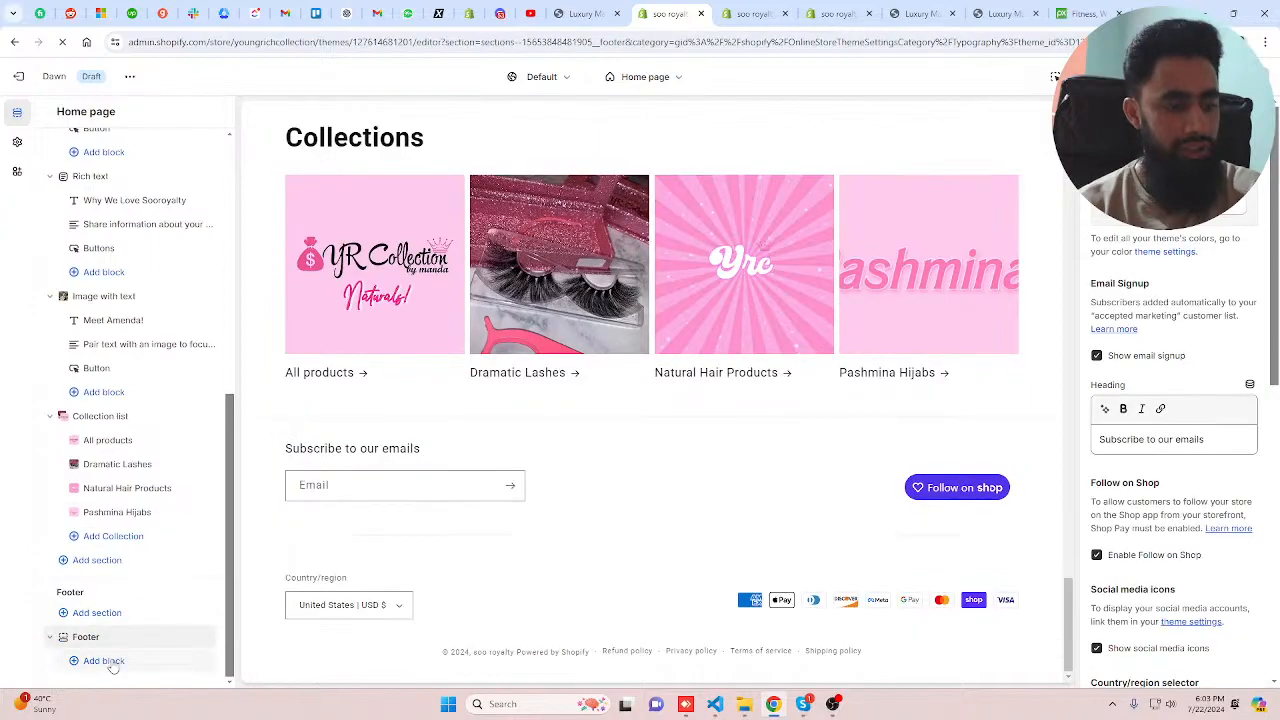
left_click(113, 663)
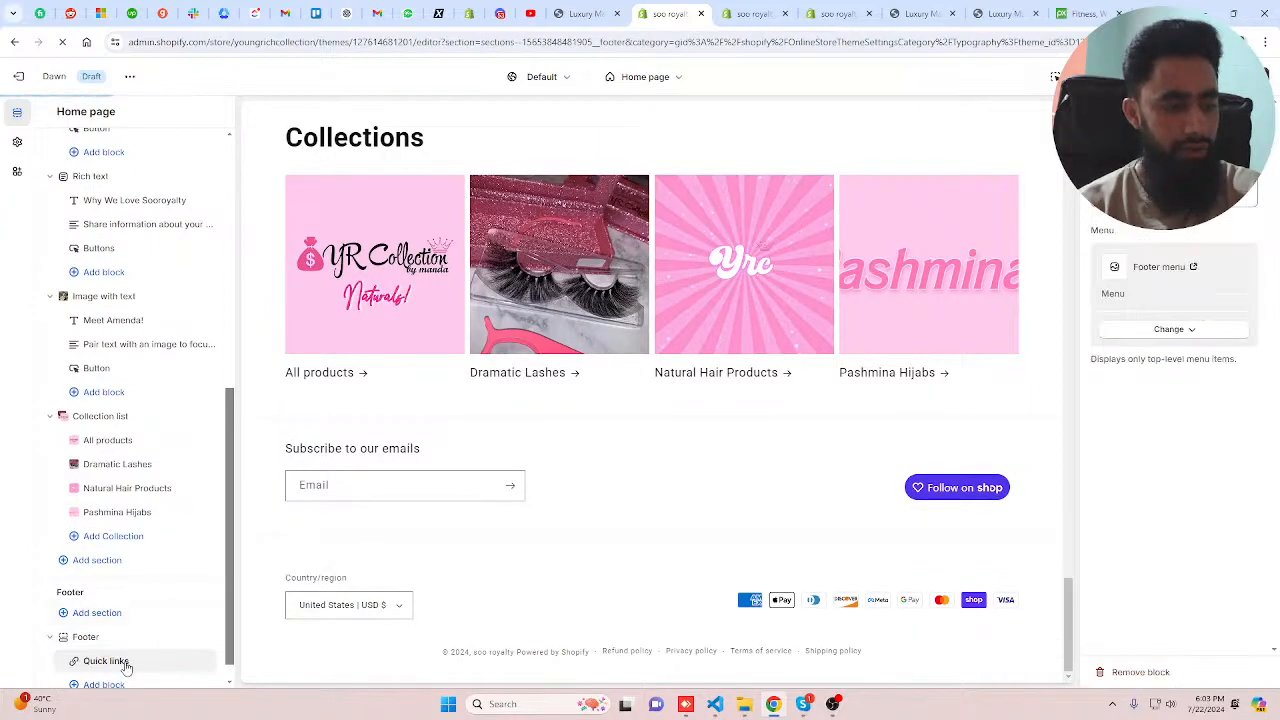
left_click(104, 684)
left_click(242, 600)
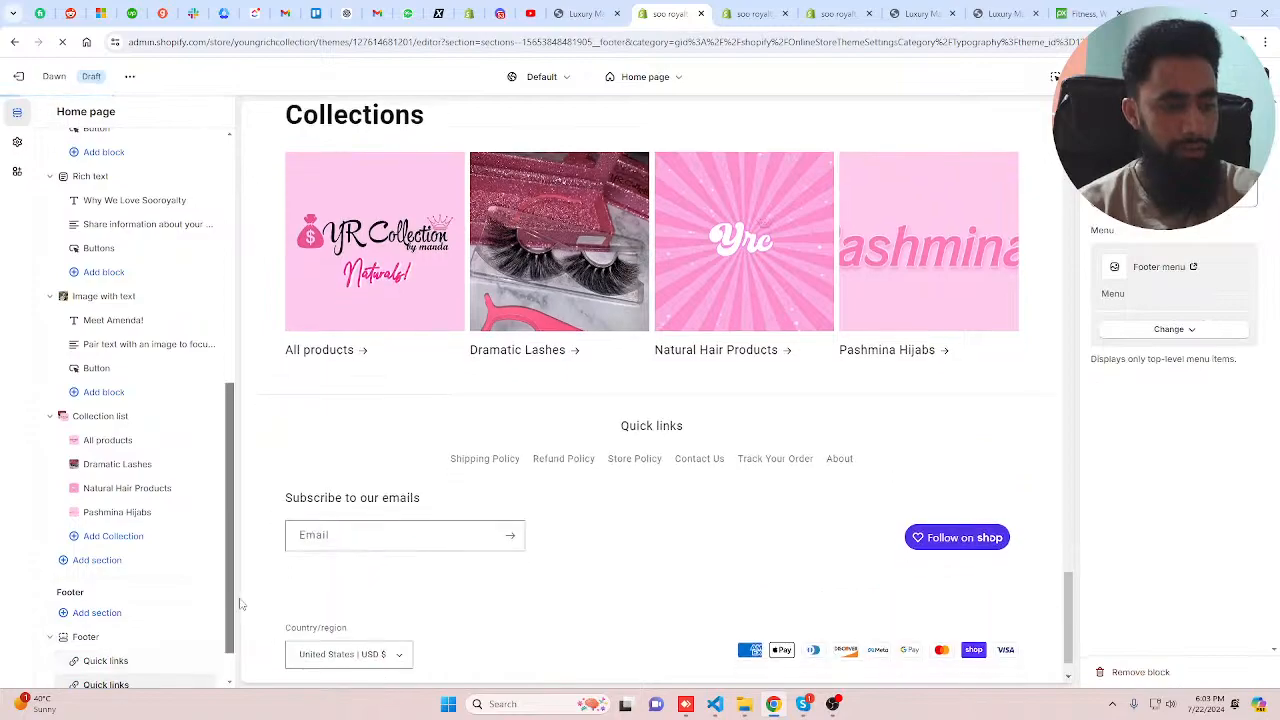
left_click(100, 661)
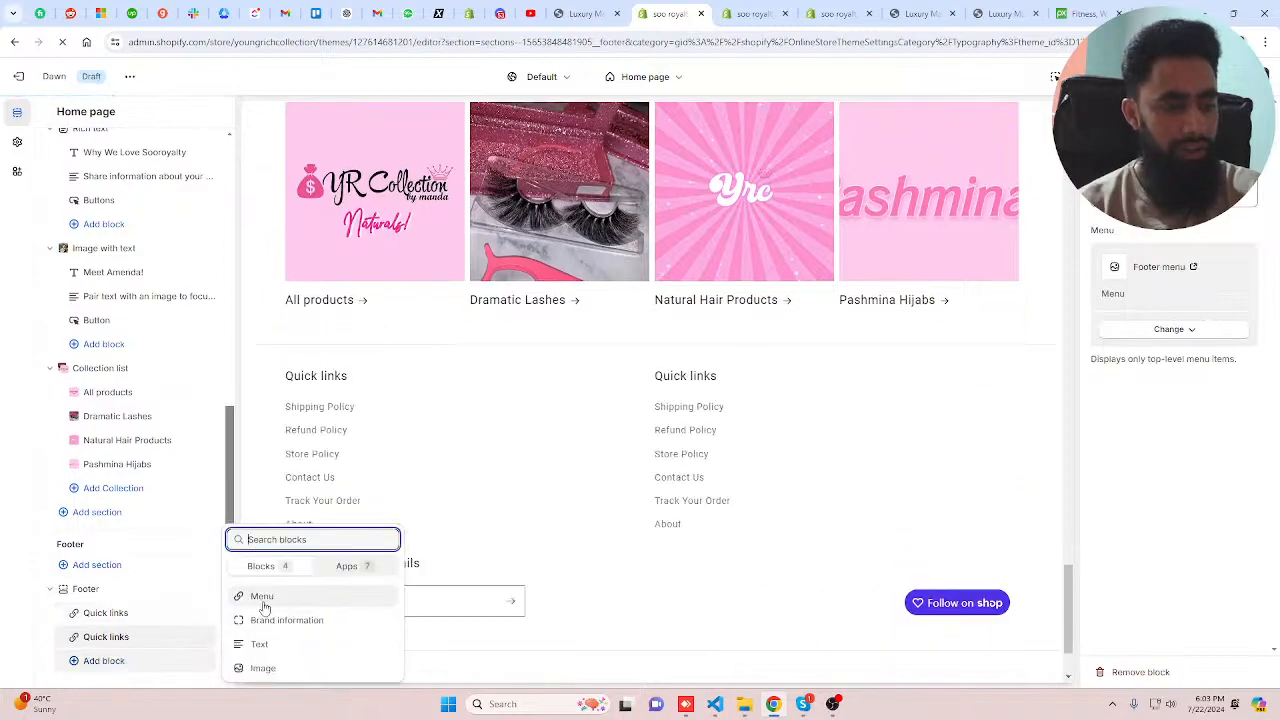
left_click(262, 600)
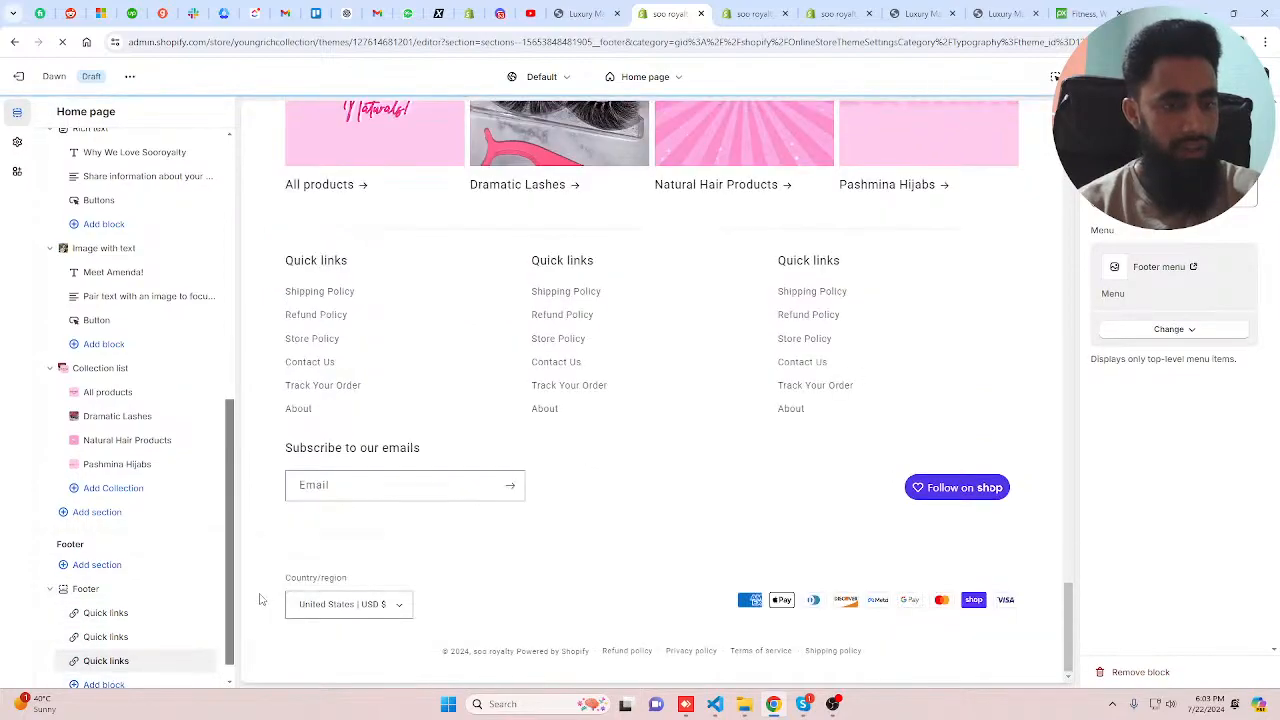
left_click(125, 684)
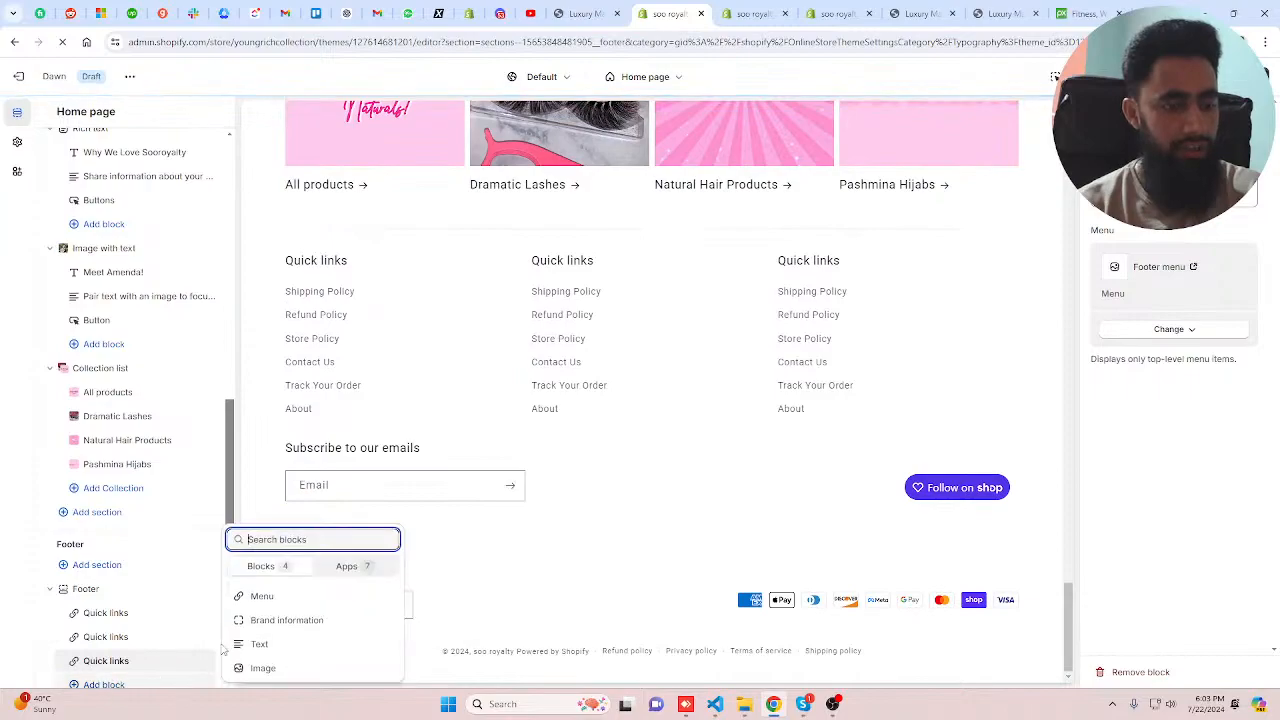
left_click(262, 596)
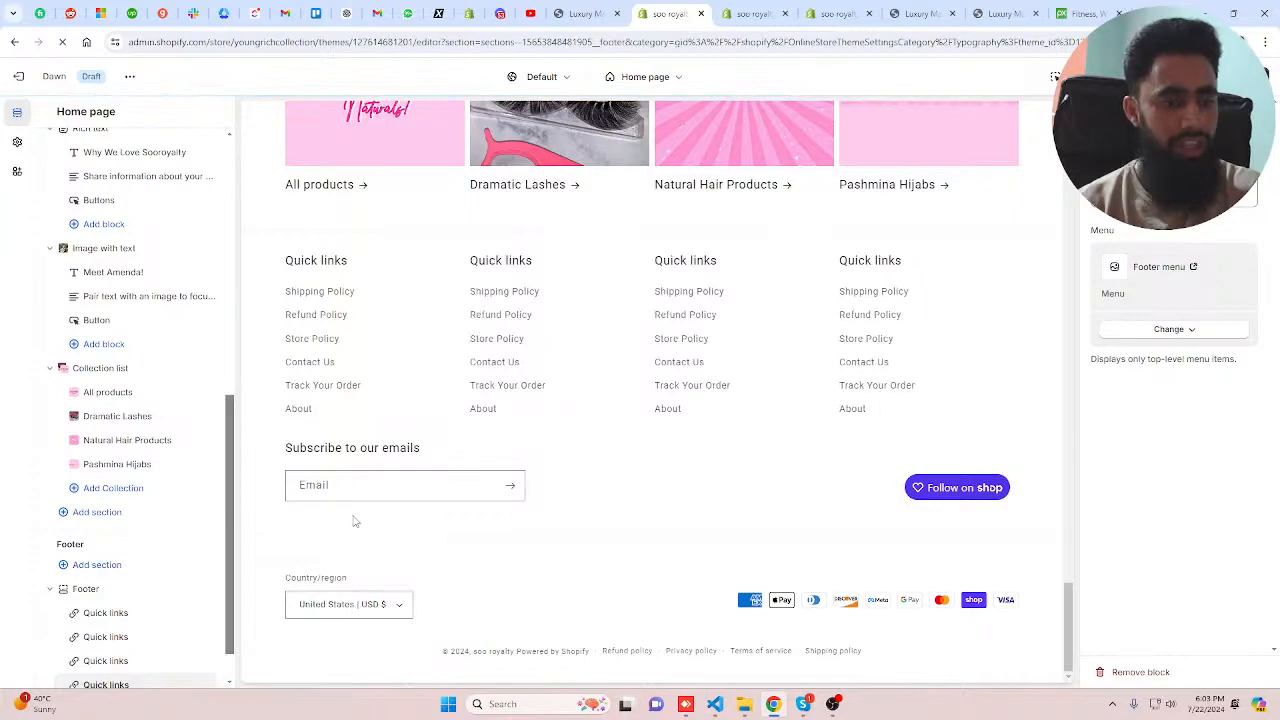
- Turn off the email signup and Follow on Shop options in the Footer section
left_click(121, 594)
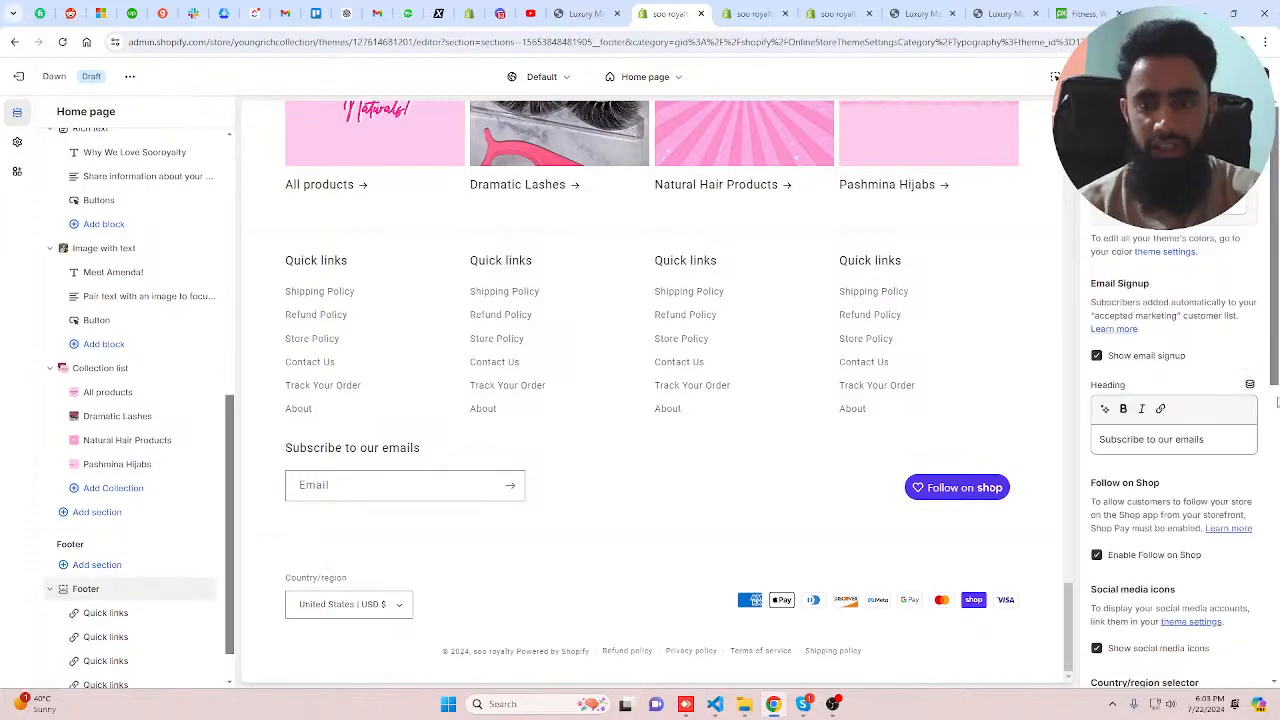
left_click(1097, 355)
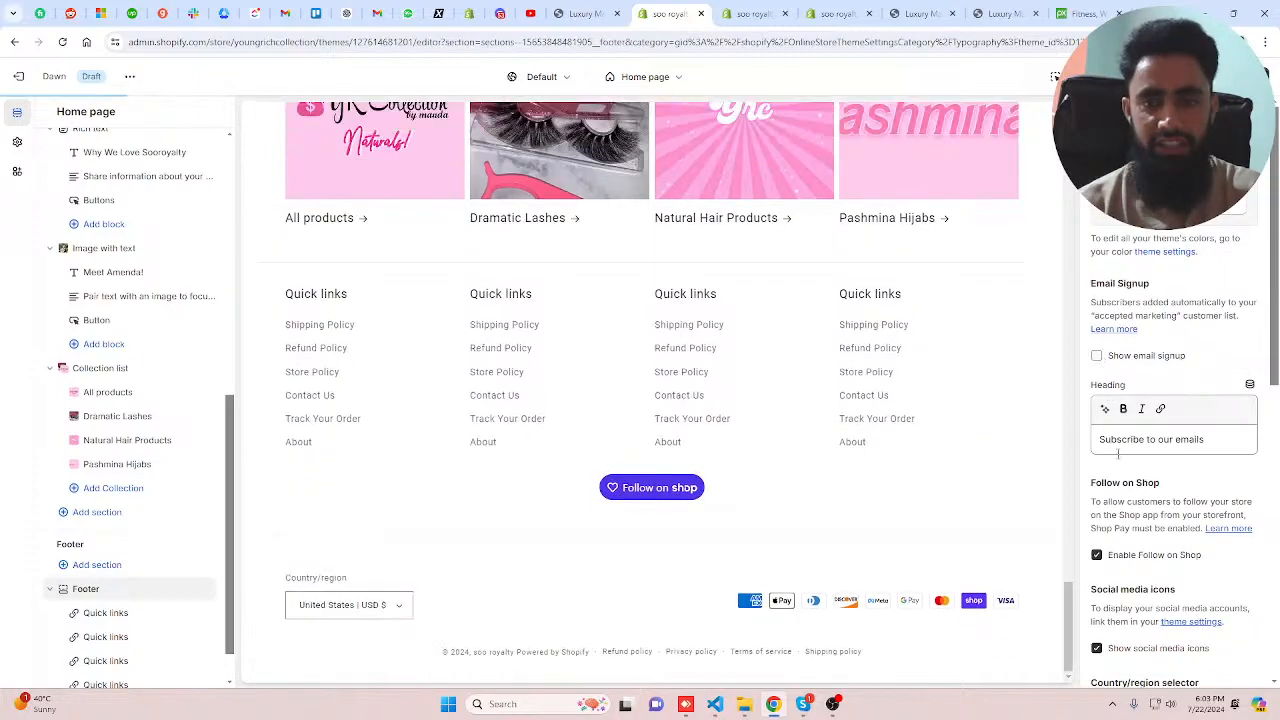
left_click(1097, 554)
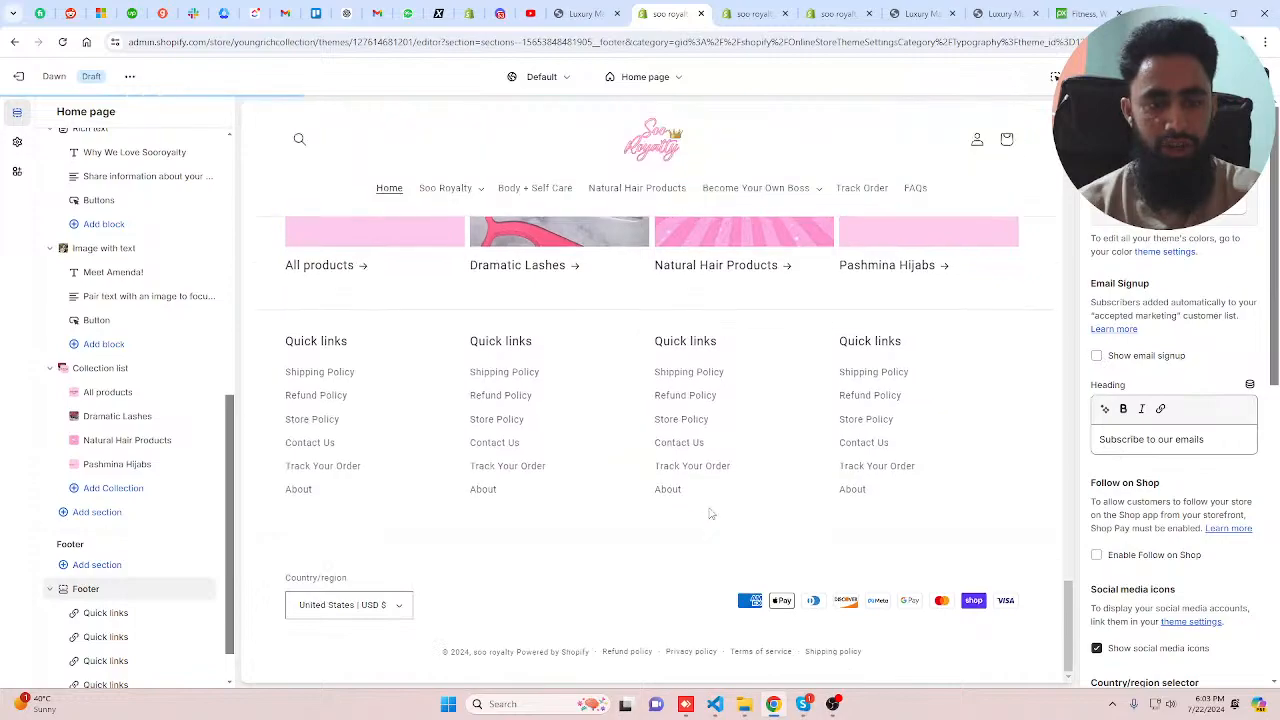
scroll(1212, 505, "down", 5)
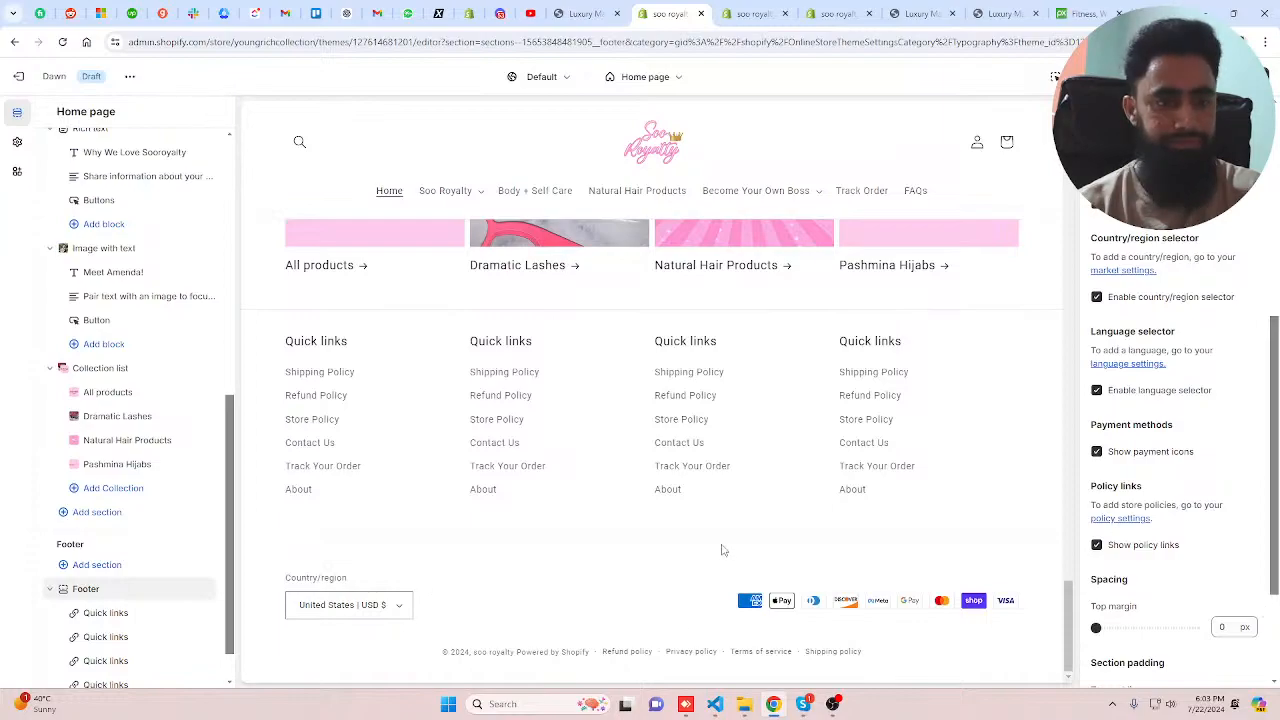
- Set the second footer menu's heading to bold "Follow Us", copied from the reference site's footer
left_click(110, 612)
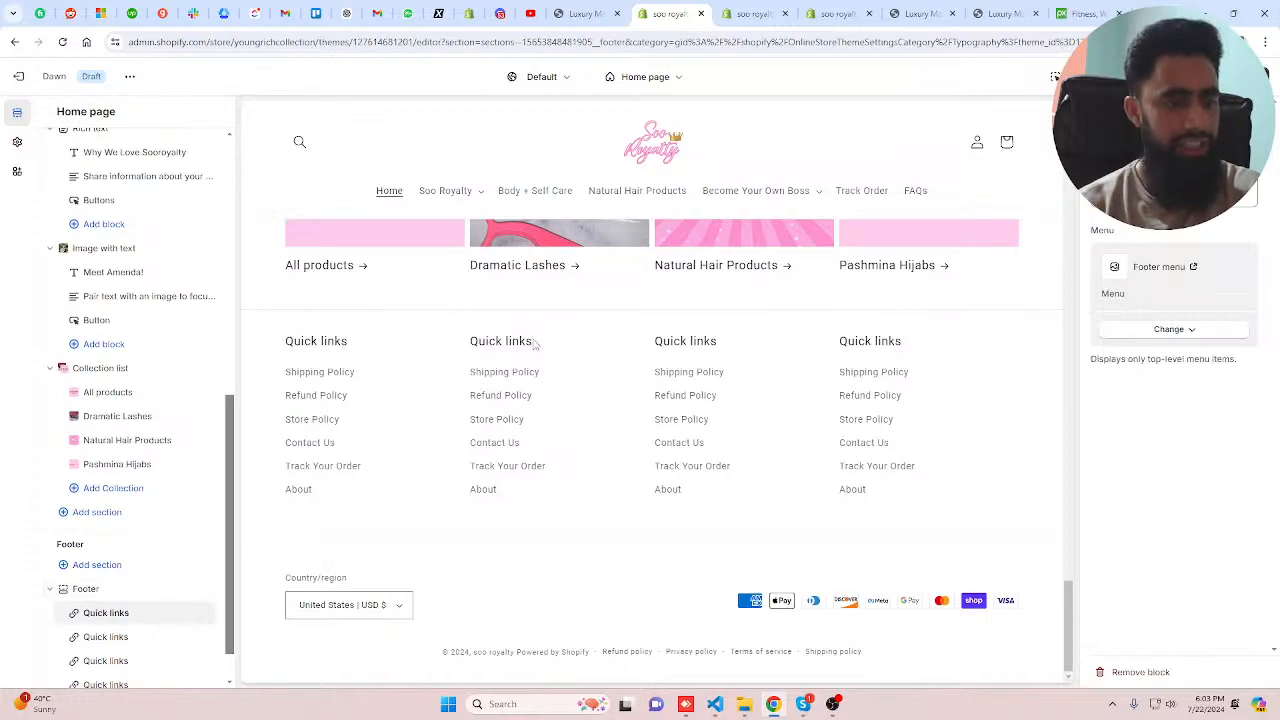
key("ctrl+shift+Tab")
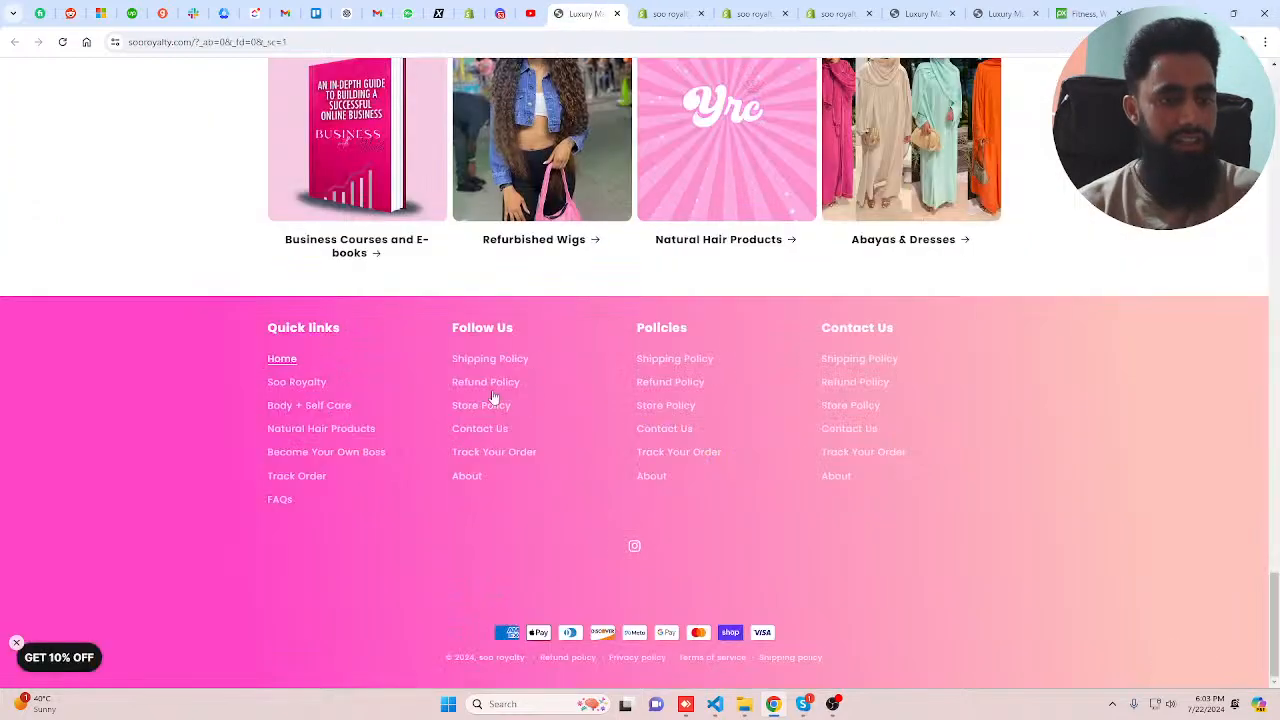
left_click_drag(515, 328, 452, 328)
key("ctrl+c")
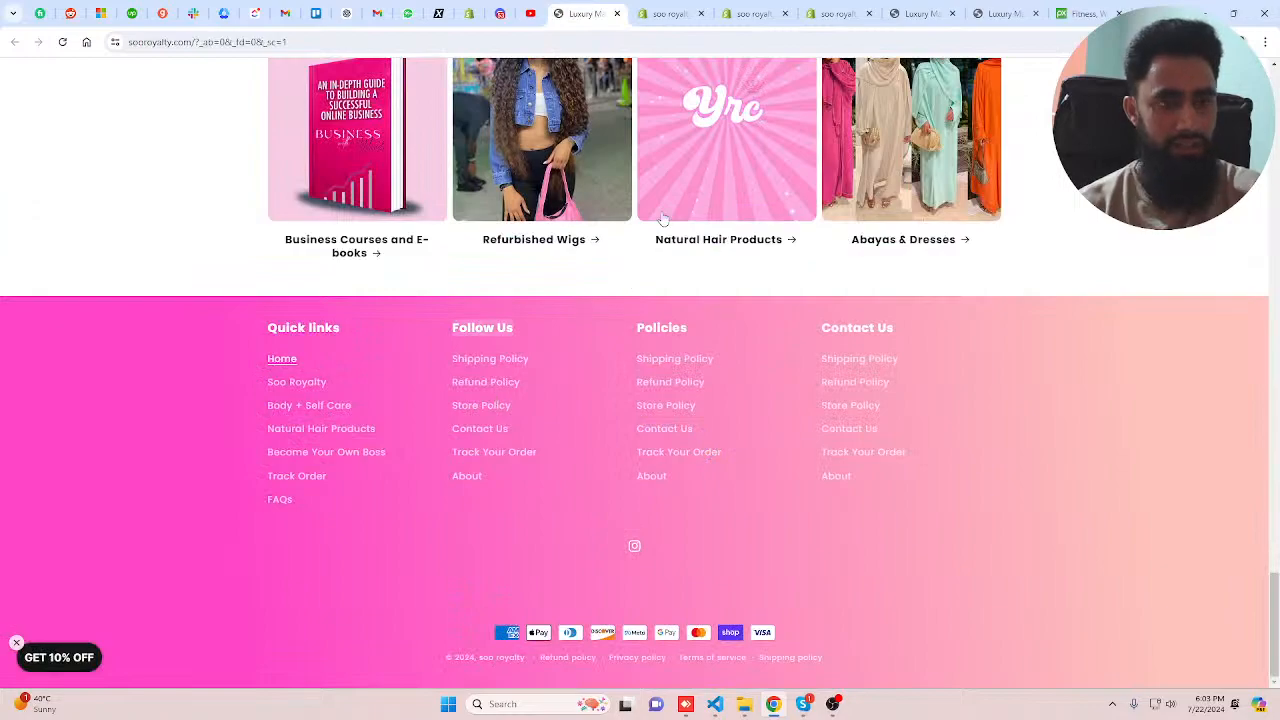
key("ctrl+Tab")
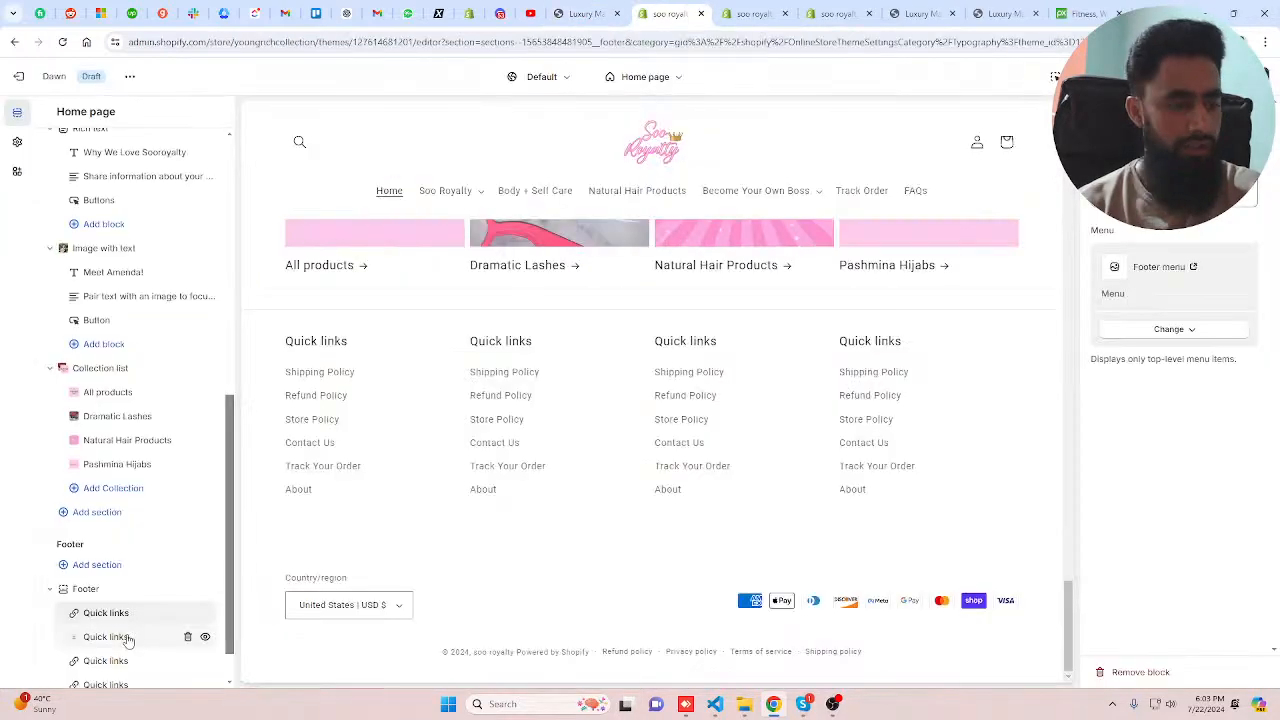
left_click(200, 632)
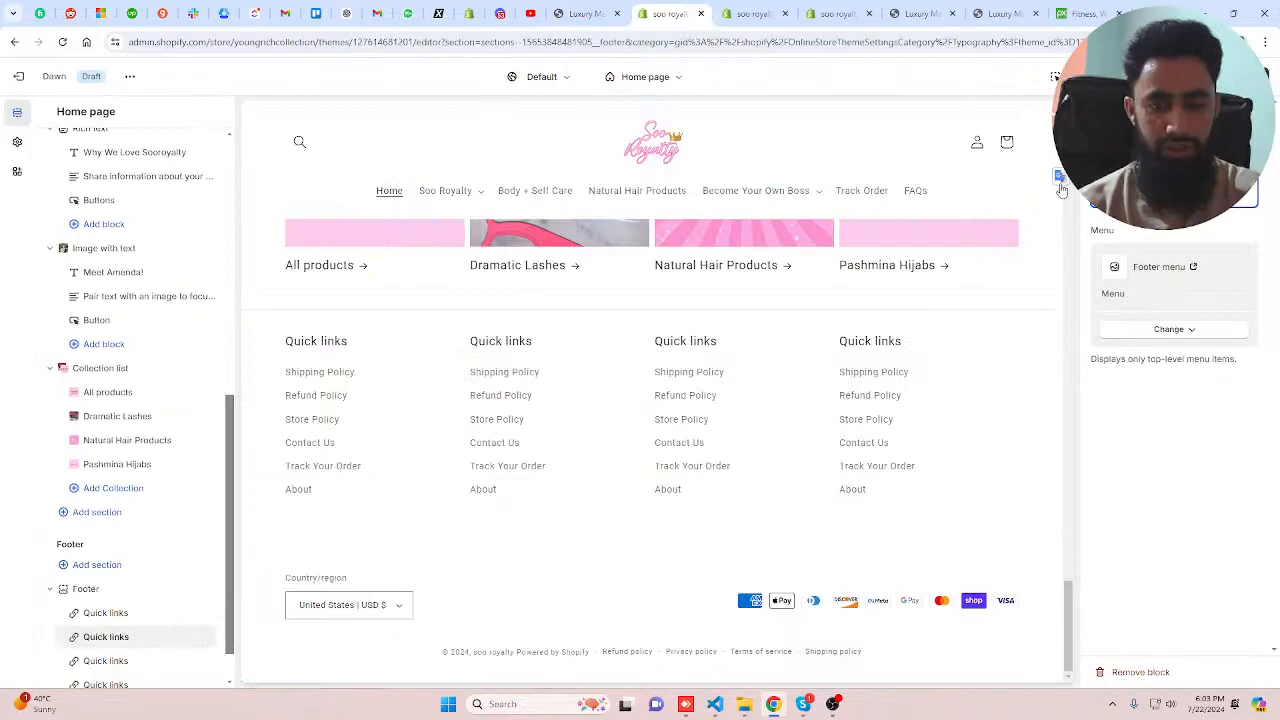
key("ctrl+v")
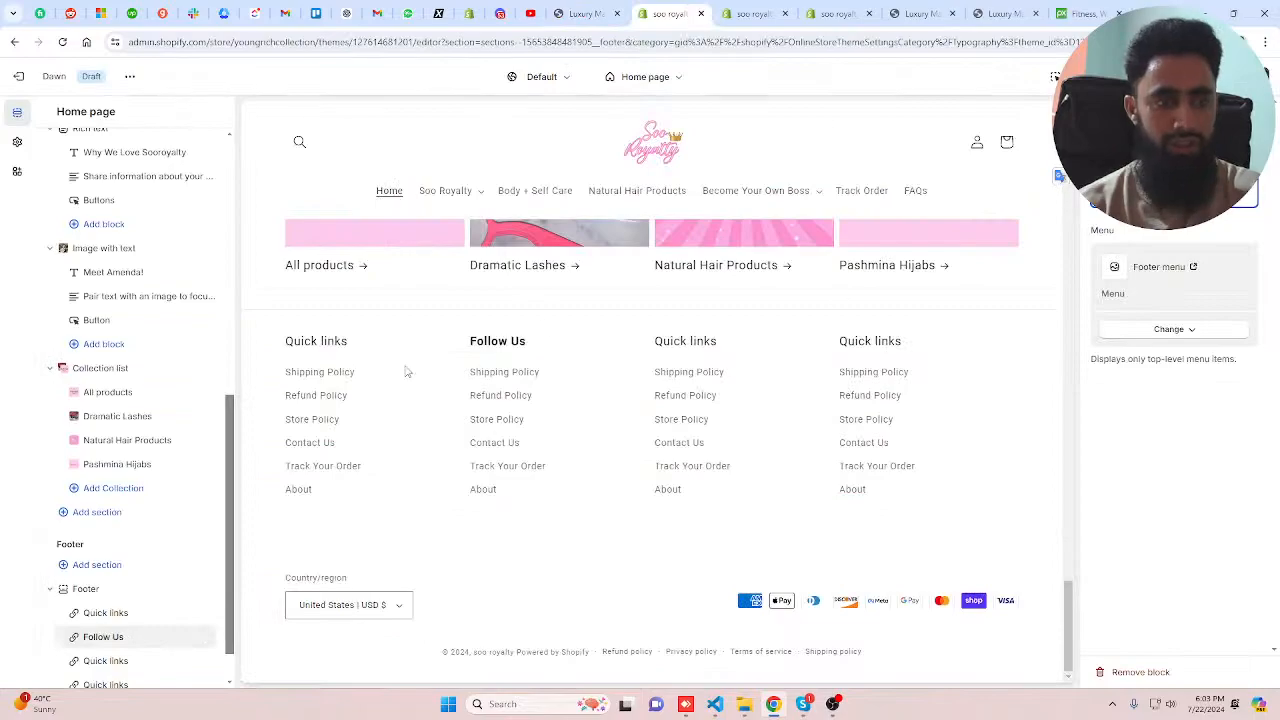
- Make the first footer menu's heading bold and set the third and fourth headings to "Policies" and "Contact Us" from the reference site
left_click(160, 613)
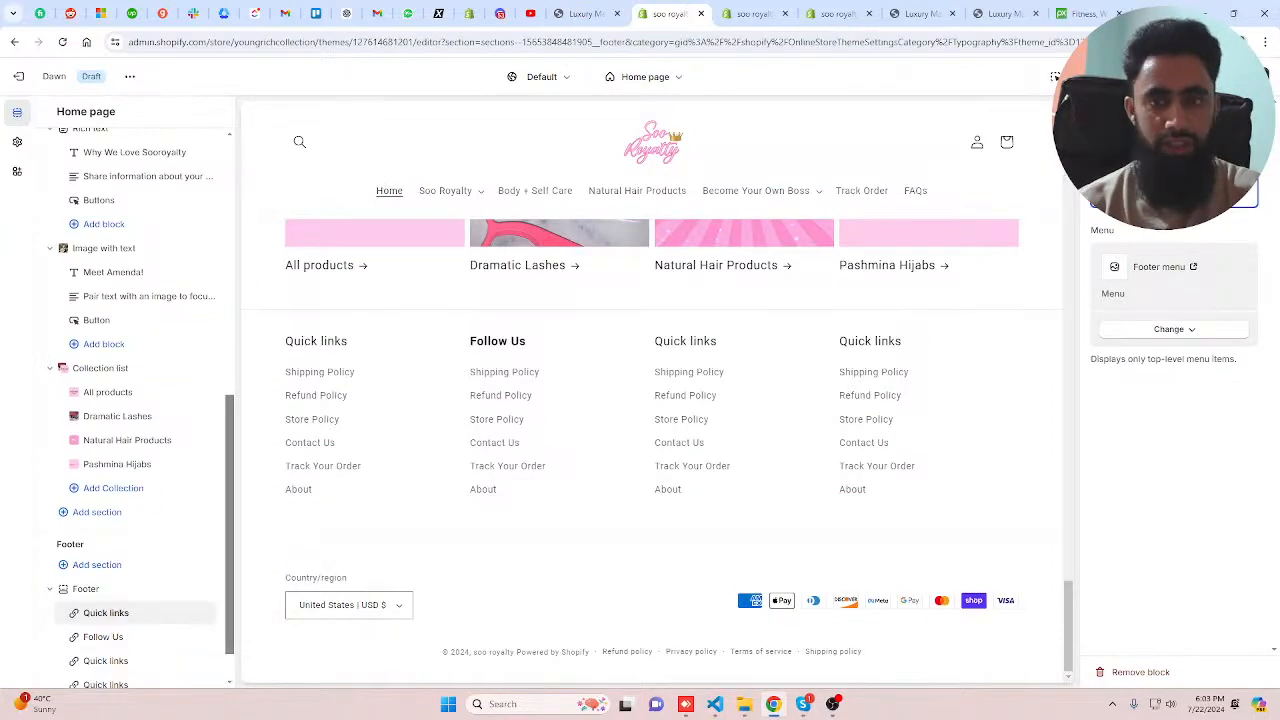
left_click(583, 13)
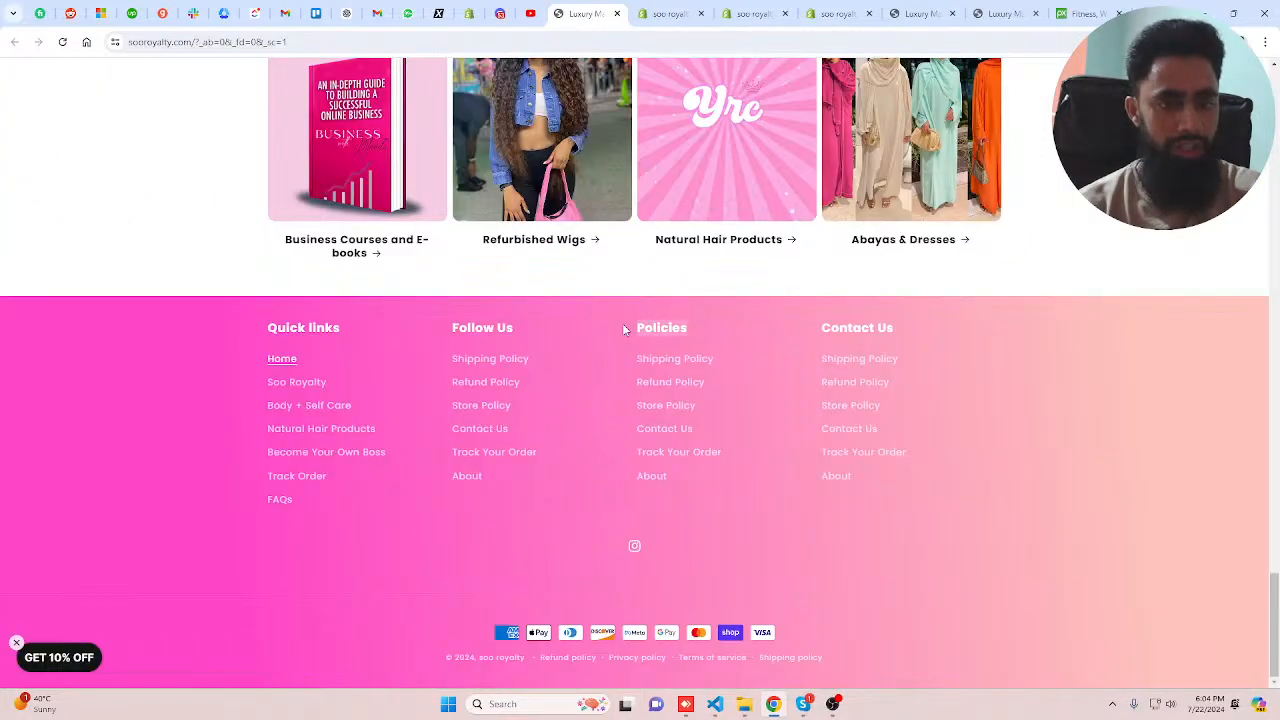
key("ctrl+Tab")
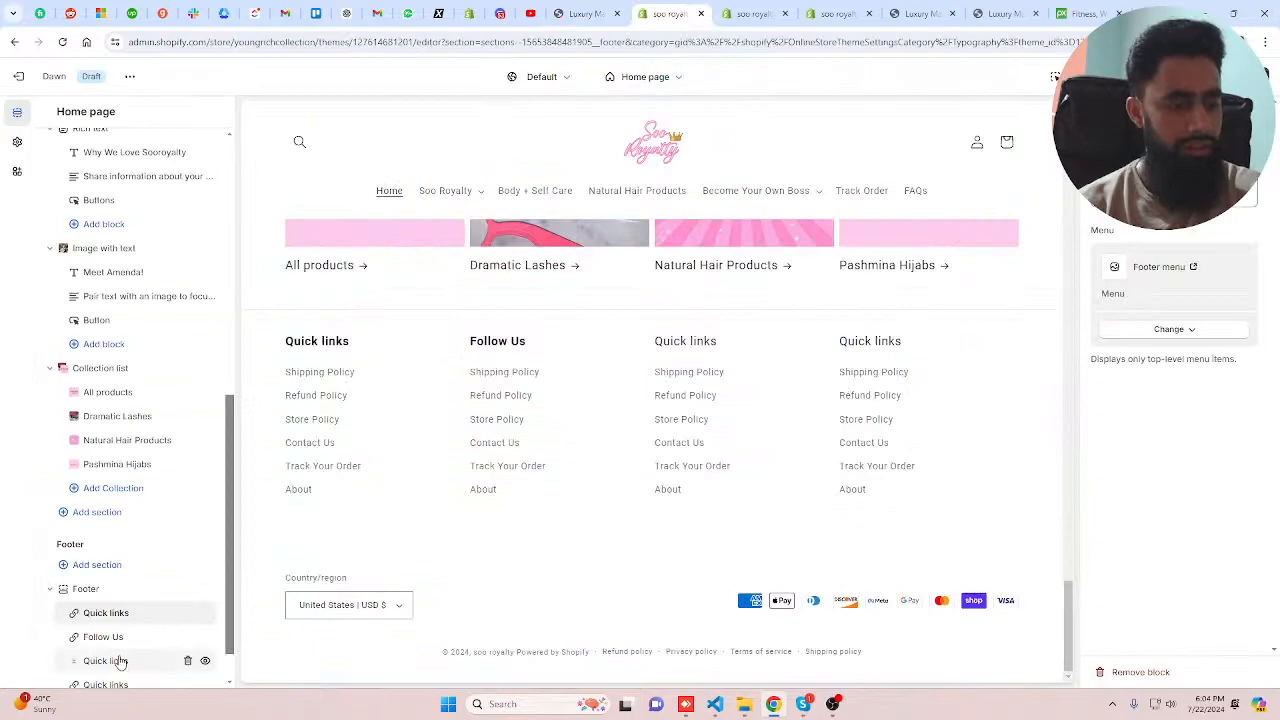
left_click(119, 662)
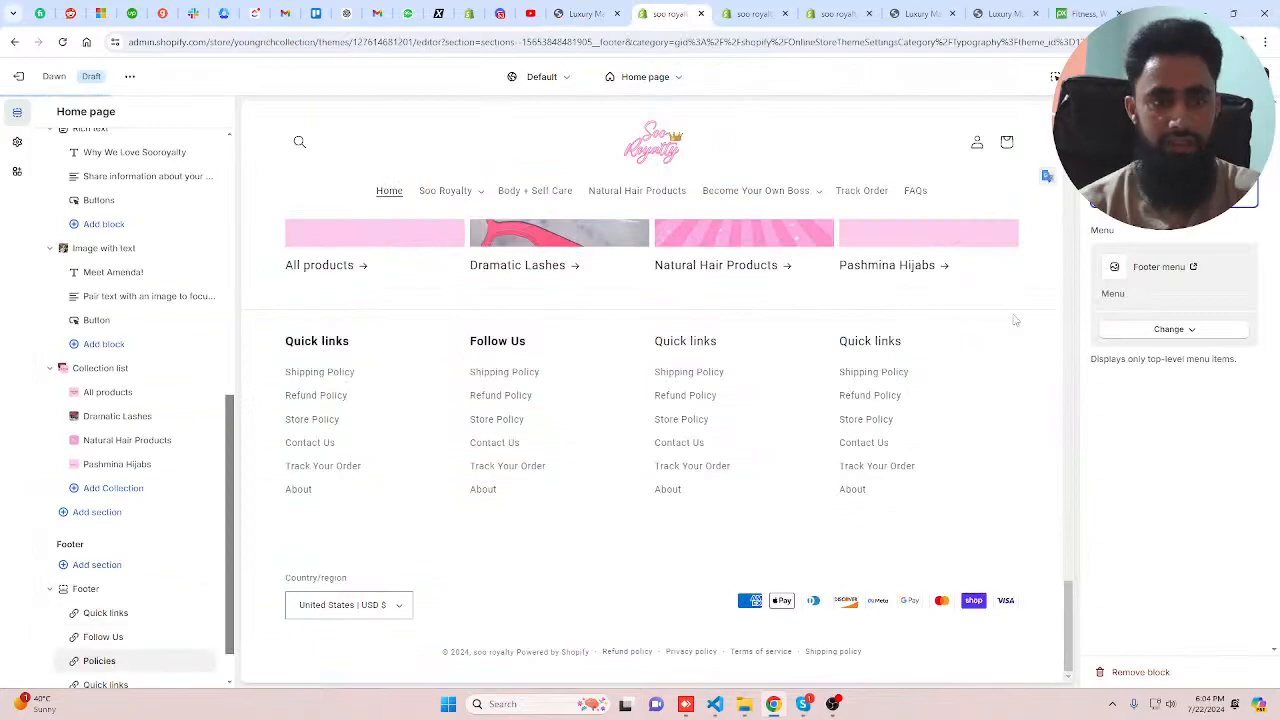
key("ctrl+shift+Tab")
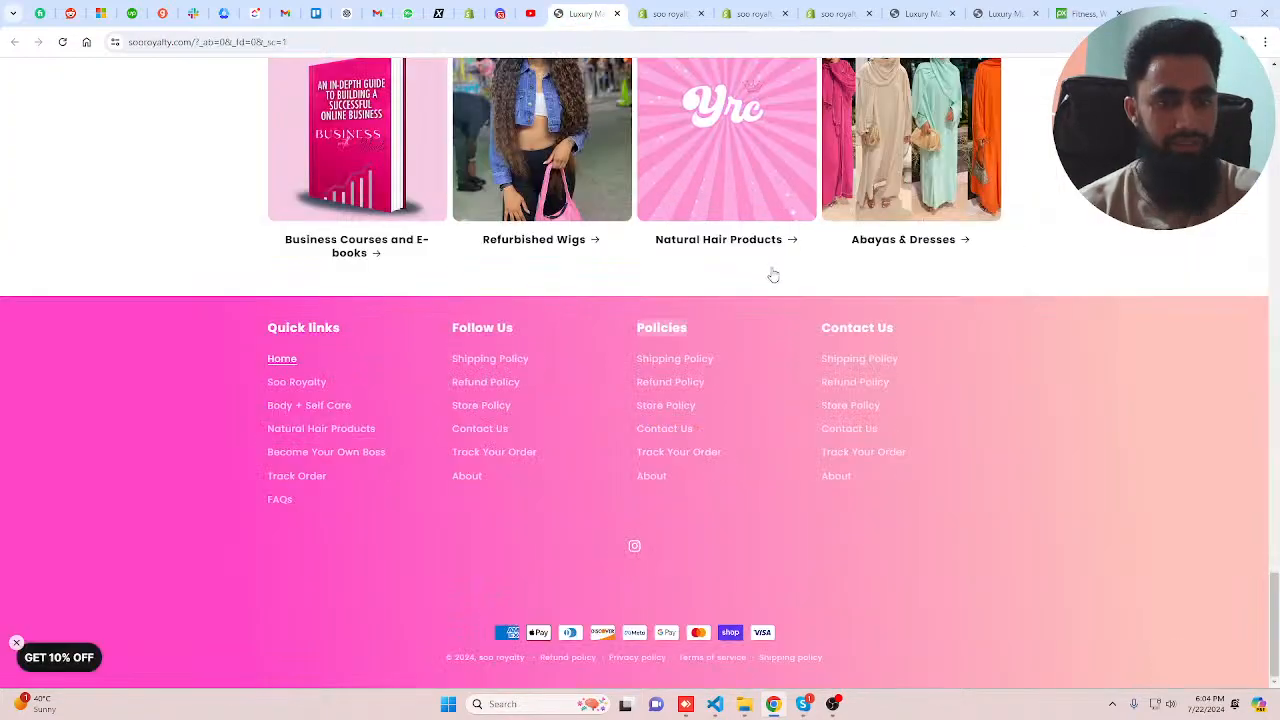
left_click(668, 12)
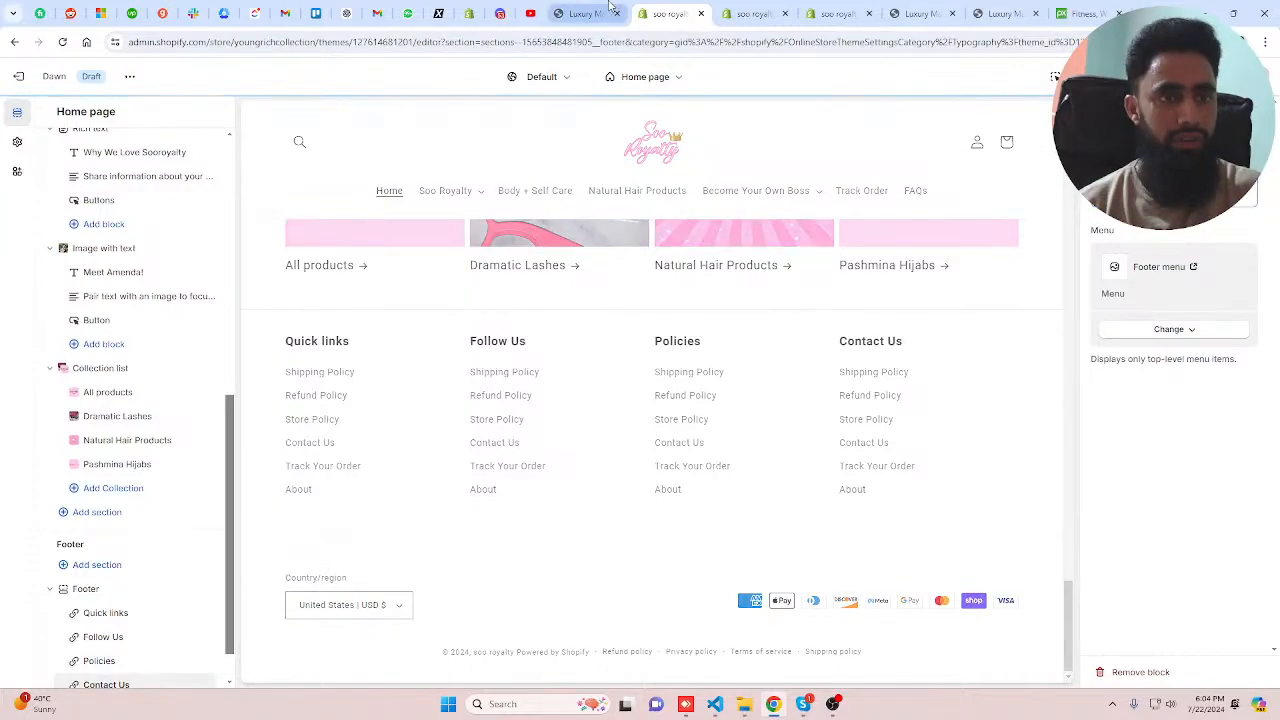
- Check the reference site's footer social icon, then set the theme's Facebook account to "SDFSDFSDF" and Instagram account to "SDFSDF"
left_click(609, 8)
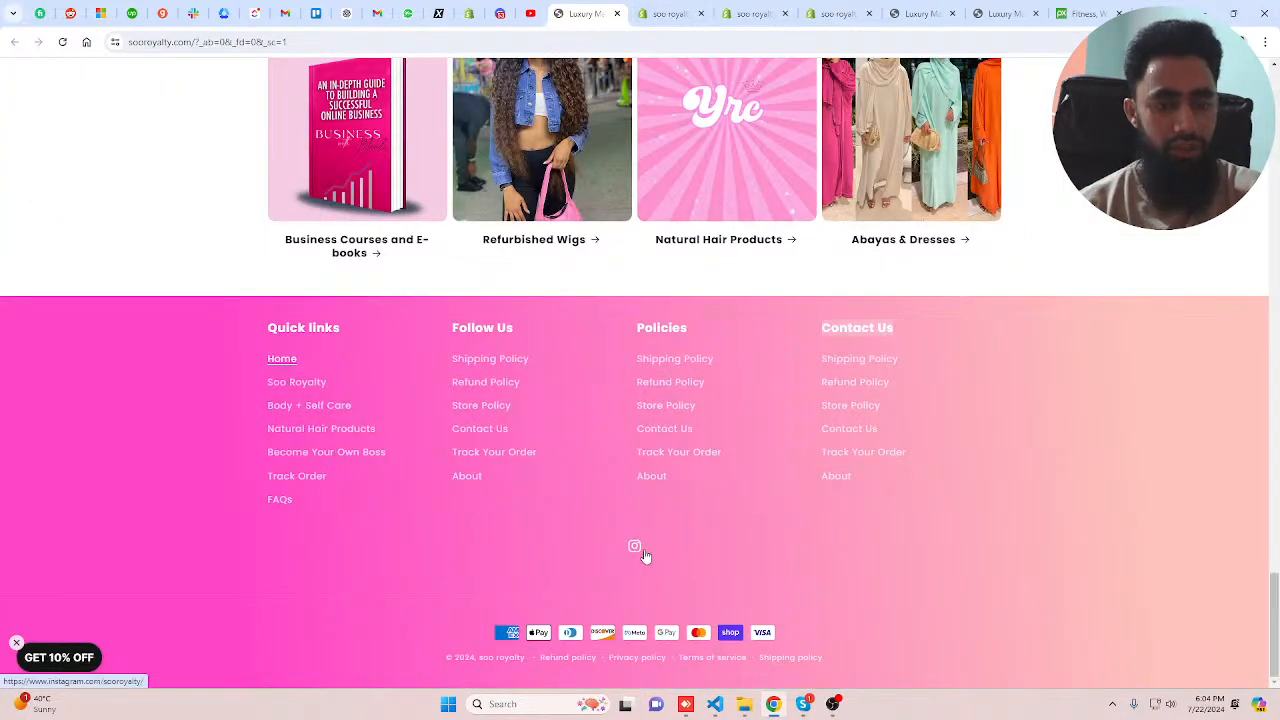
key("ctrl+Tab")
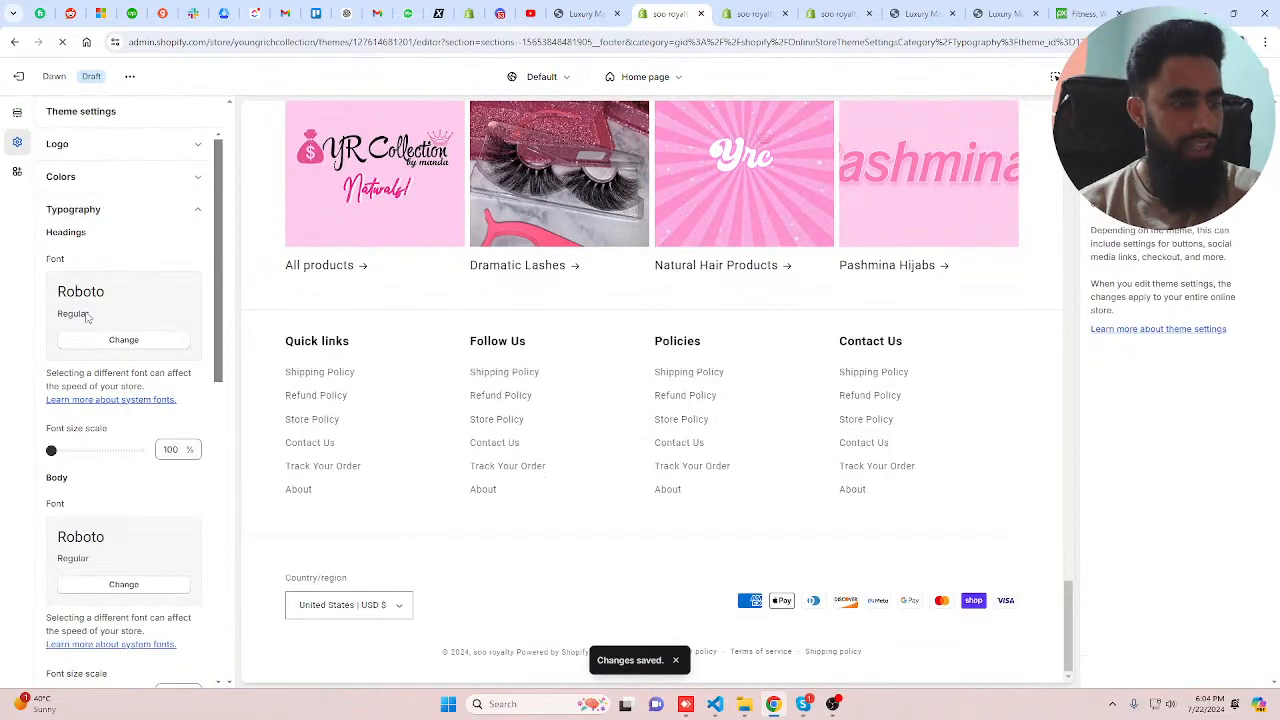
scroll(109, 537, "down", 3)
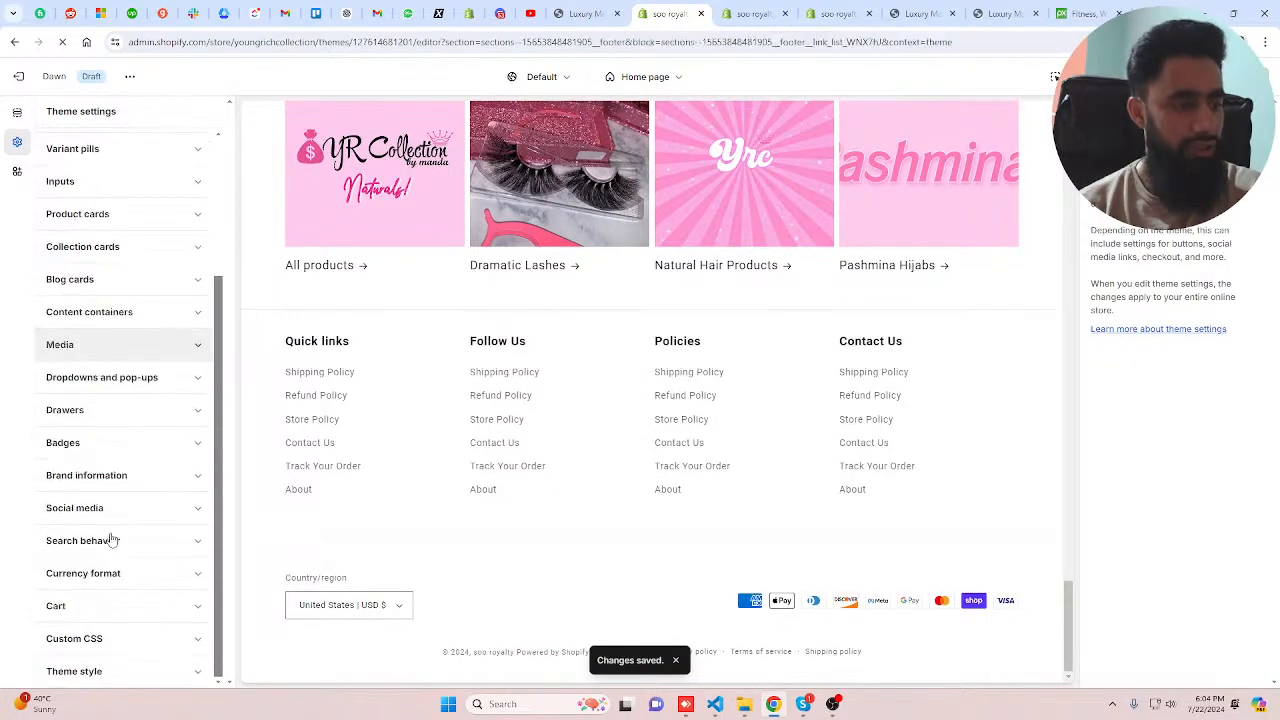
left_click(85, 508)
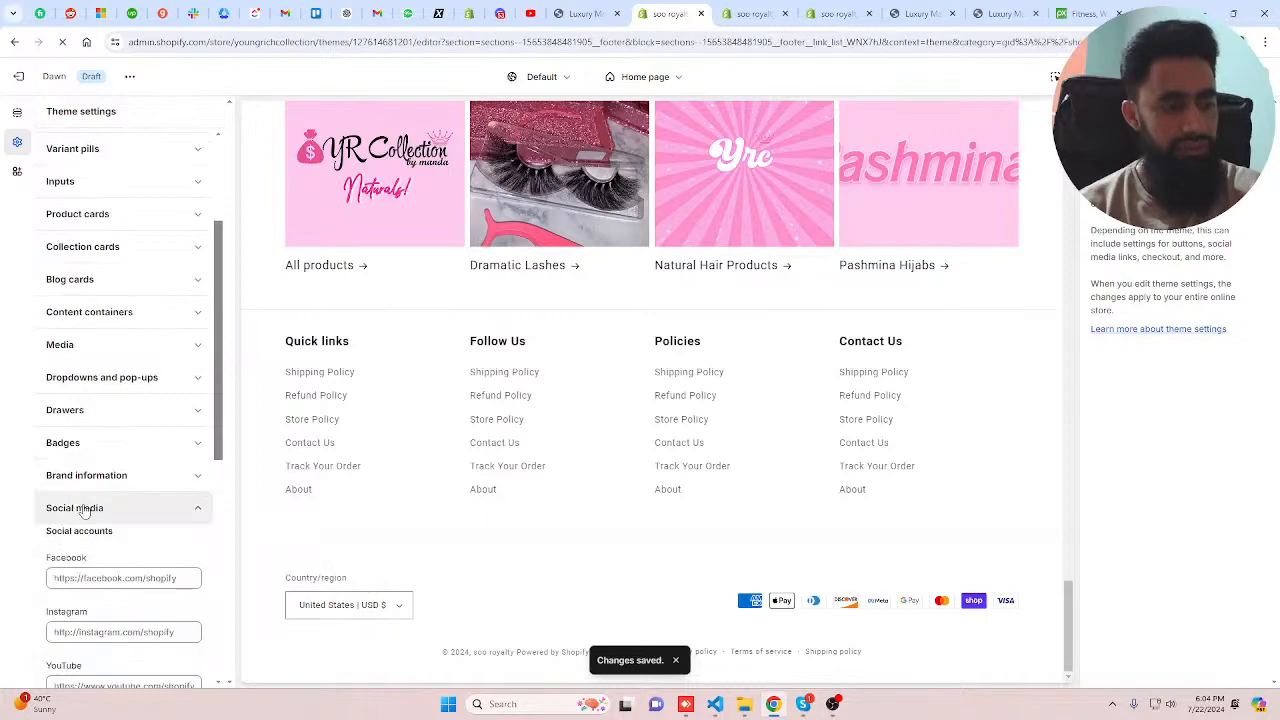
scroll(95, 450, "down", 2)
left_click(99, 356)
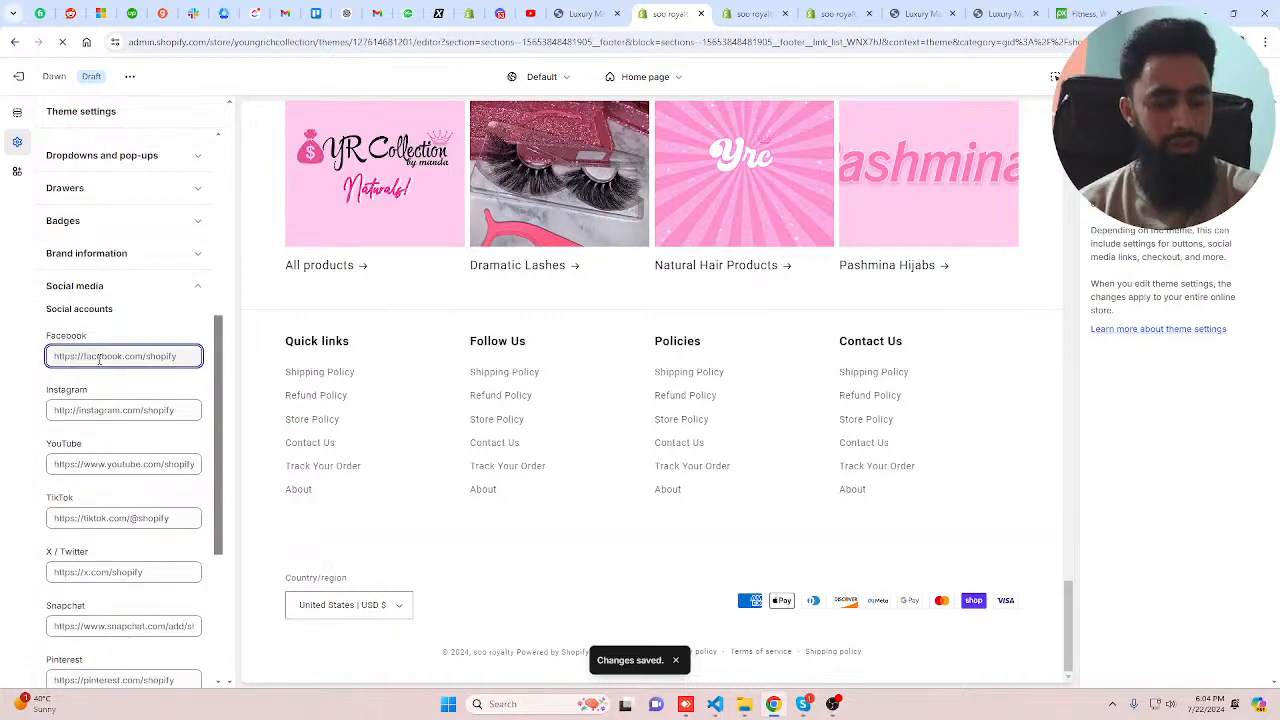
type("SDFSDFSDF")
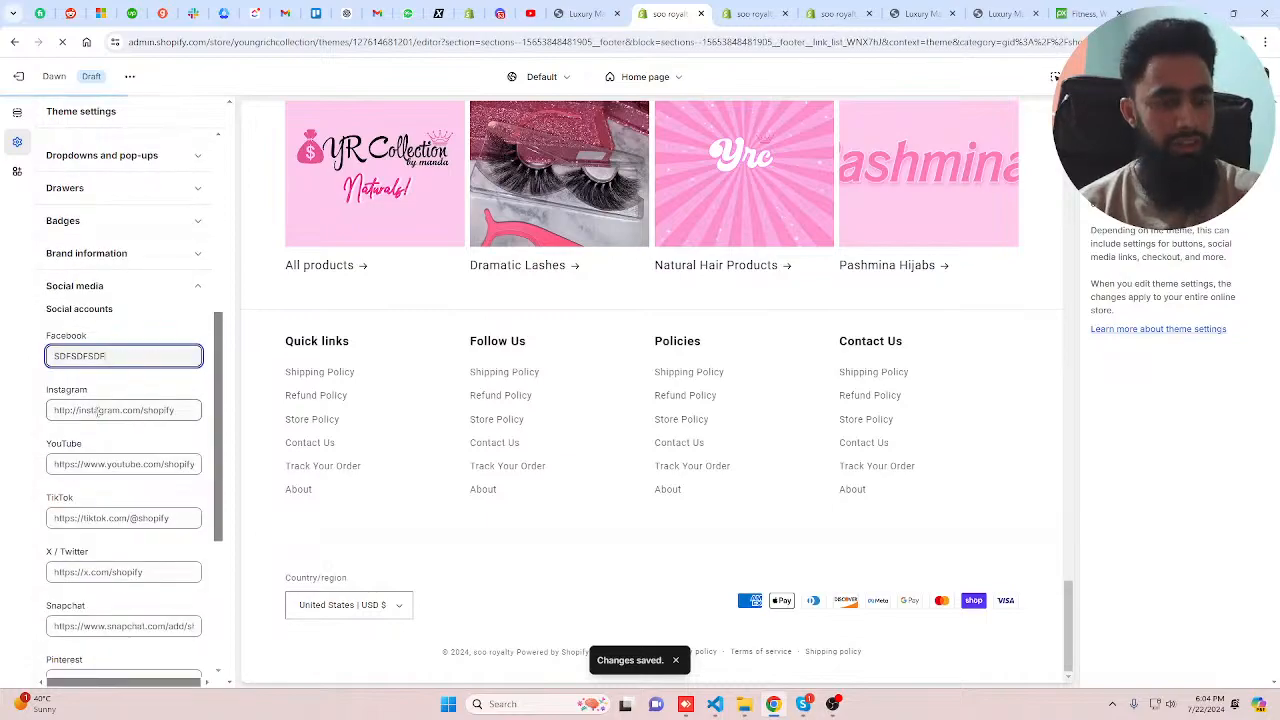
left_click(97, 410)
type("SDFSDF")
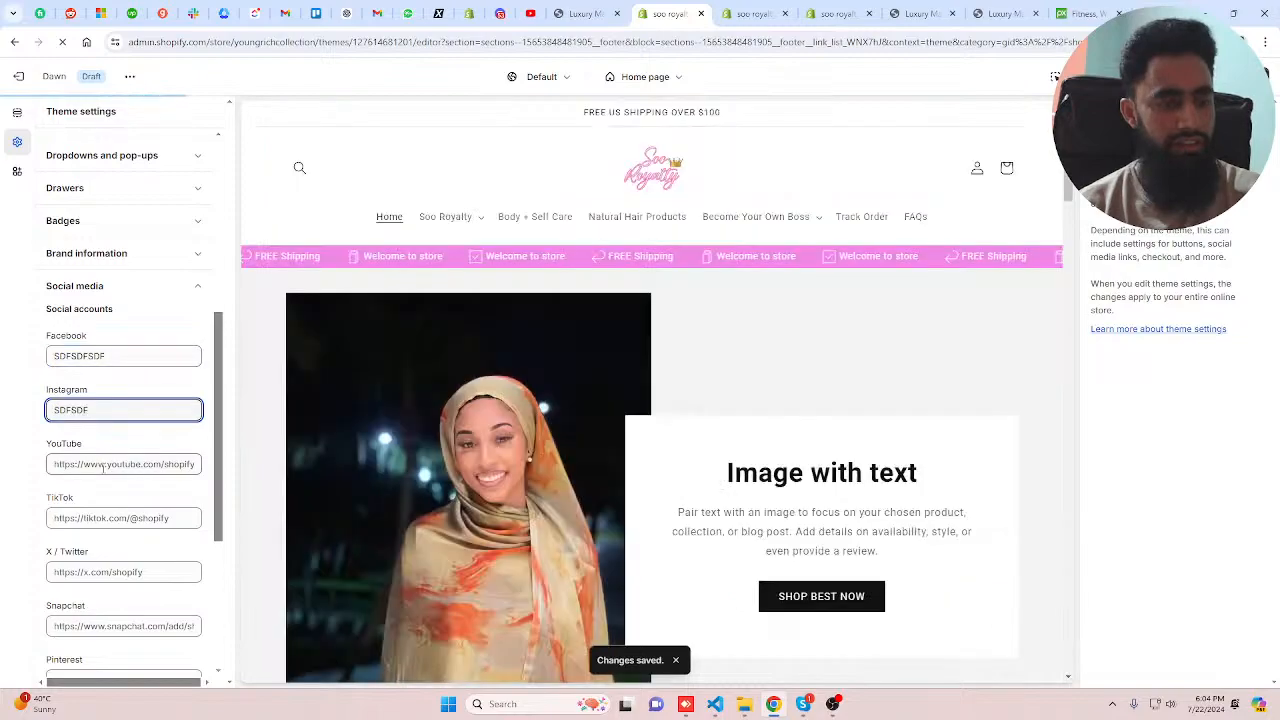
- Fill the YouTube, TikTok, X / Twitter and Snapchat social accounts with the placeholder "SDFSDF"
left_click(103, 465)
type("SDFSDF")
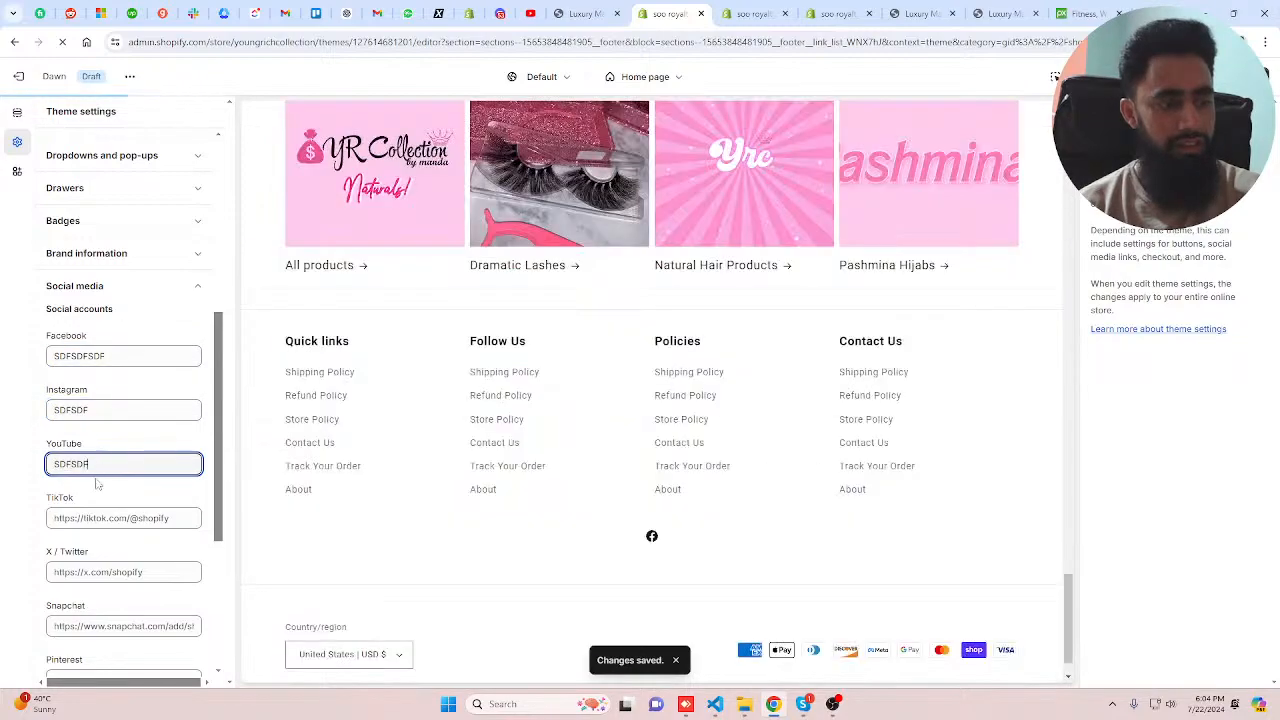
left_click(97, 518)
type("SDFSDF")
left_click(96, 571)
type("SDFSDF")
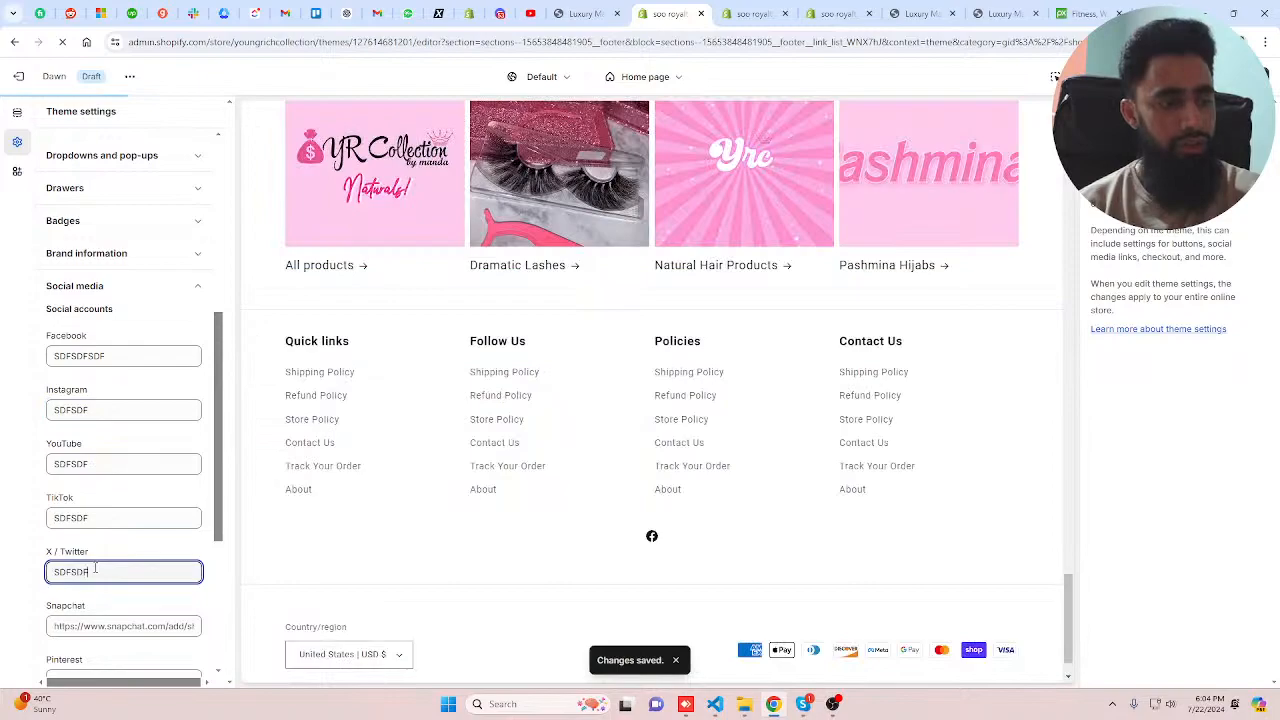
key("Tab")
type("SDFSDF")
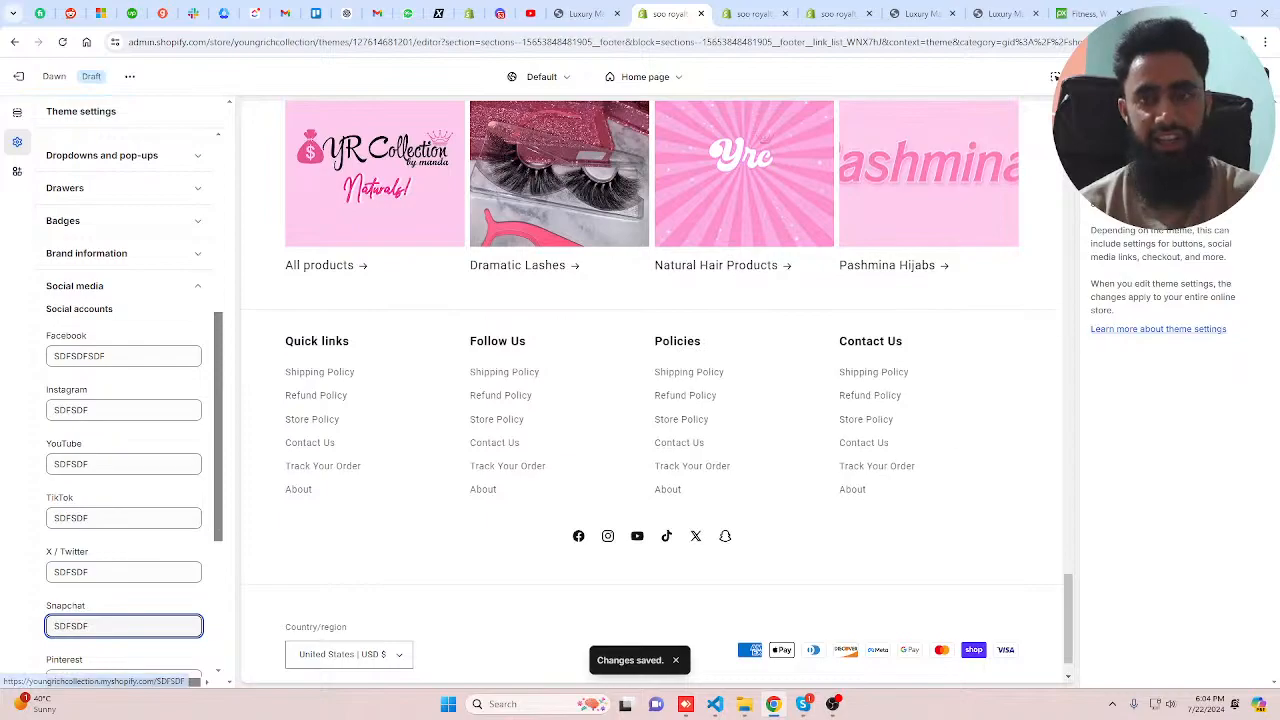
- Review the footer social icons and the home page sections, and compare their styling with the reference site
left_click(666, 537)
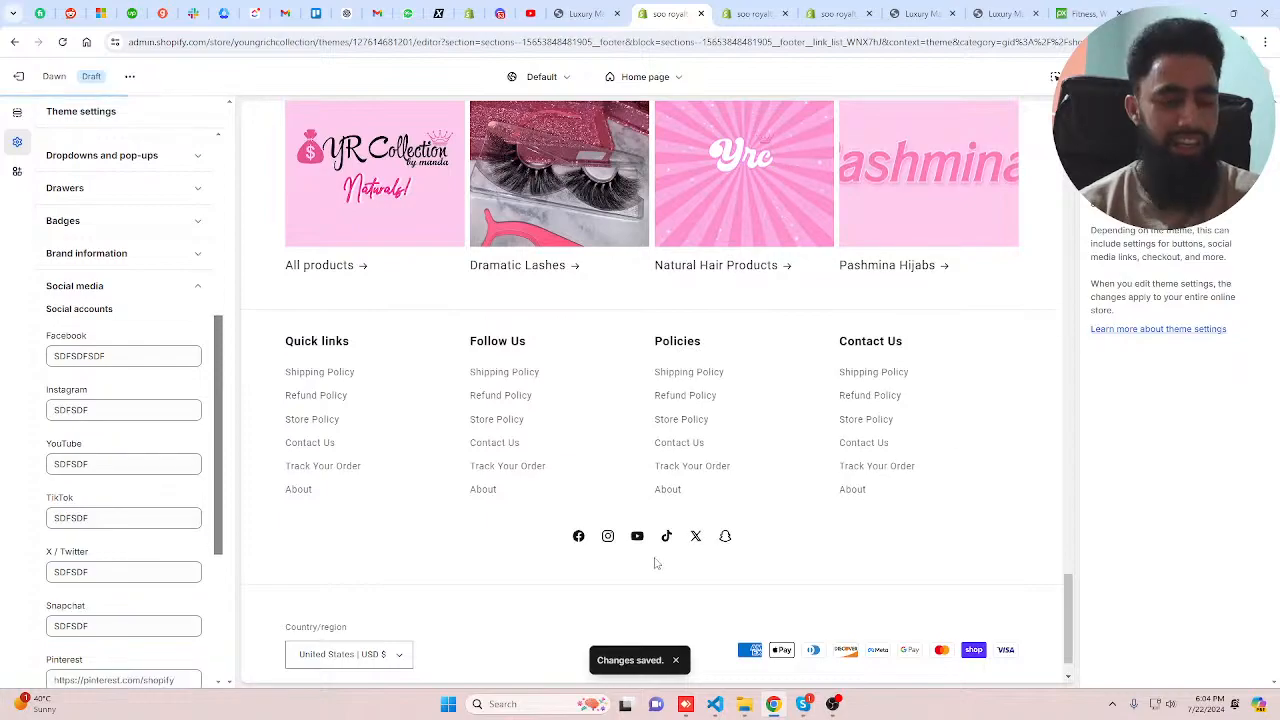
scroll(650, 540, "down", 1)
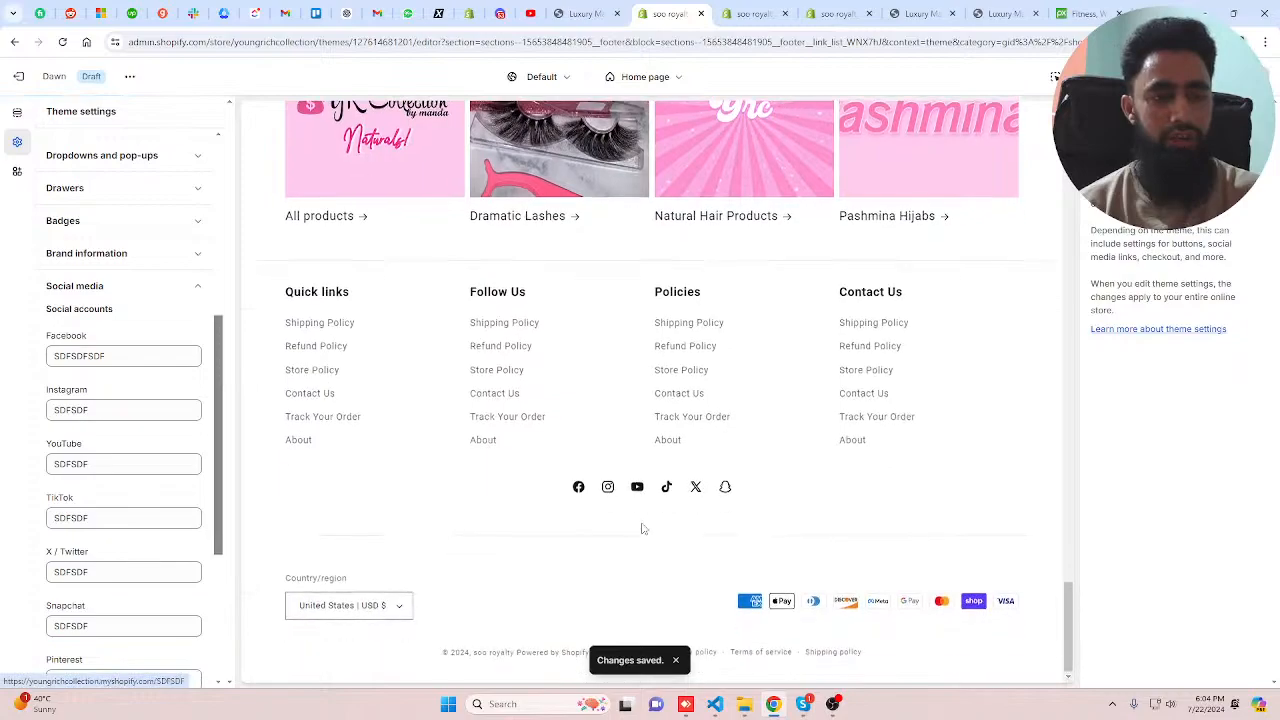
scroll(700, 528, "up", 10)
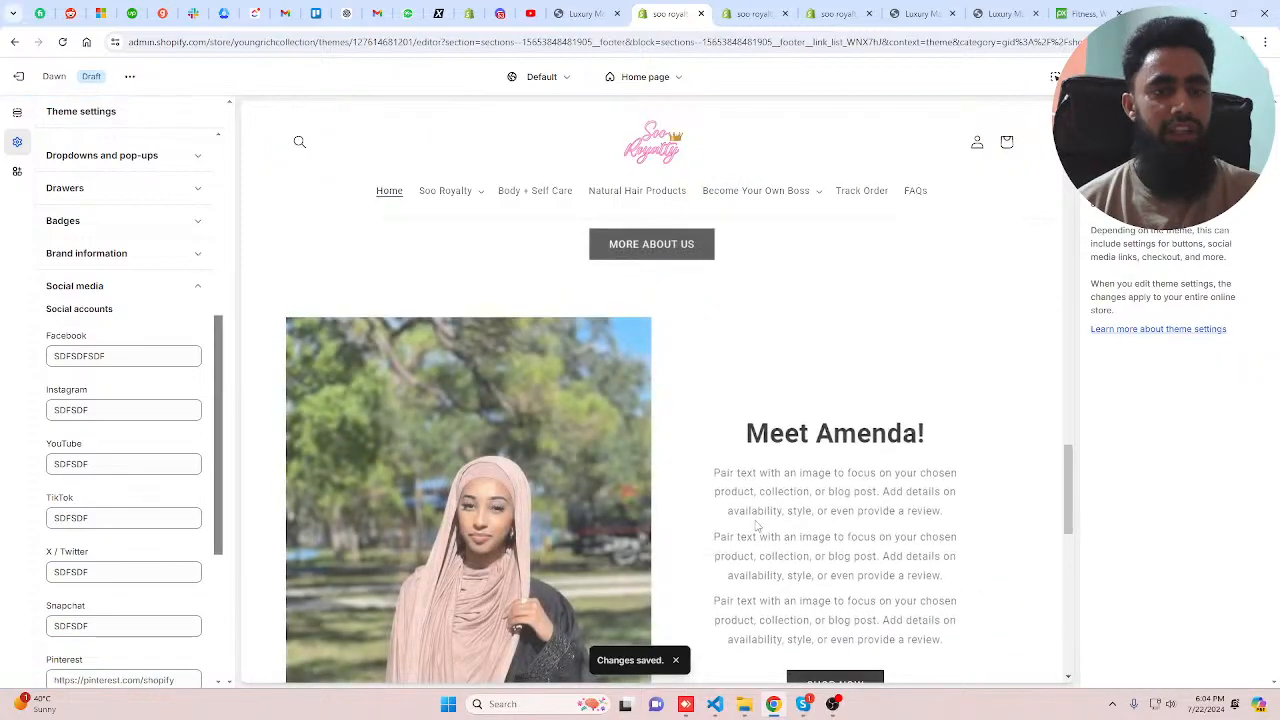
scroll(697, 349, "up", 10)
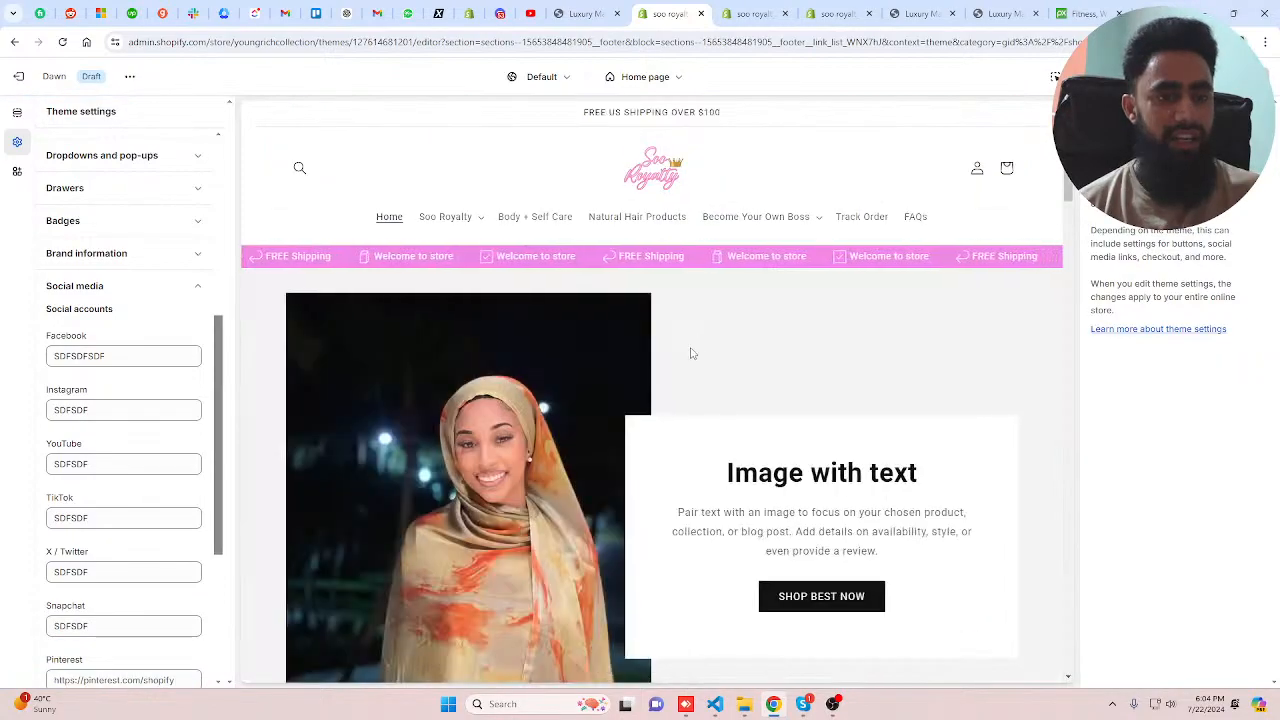
scroll(690, 353, "down", 6)
scroll(690, 351, "up", 2)
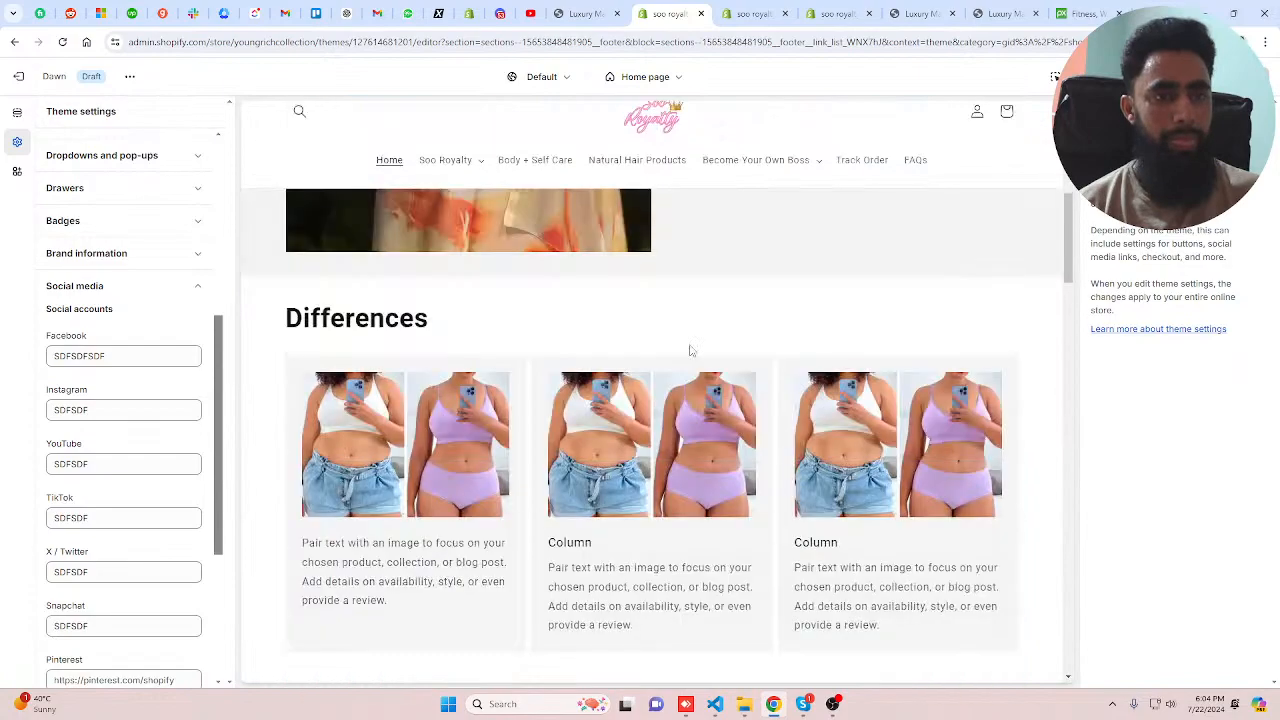
key("ctrl+shift+Tab")
scroll(767, 395, "up", 2)
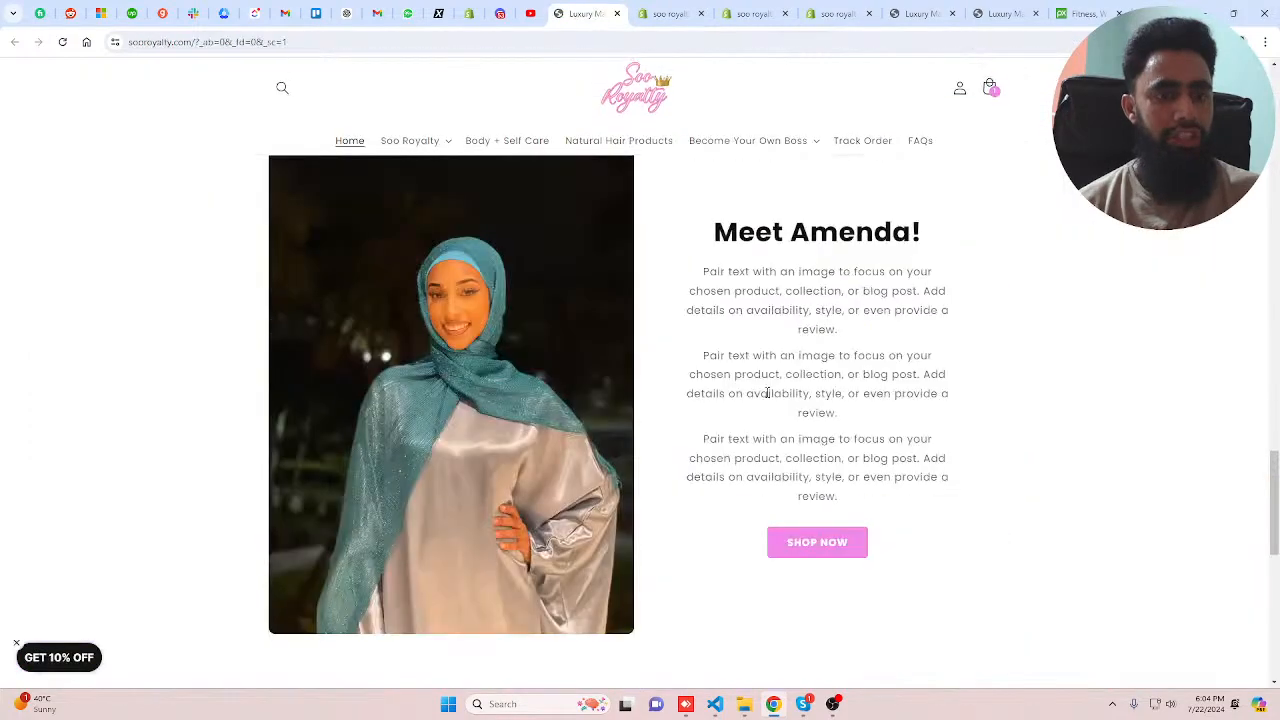
scroll(767, 395, "up", 5)
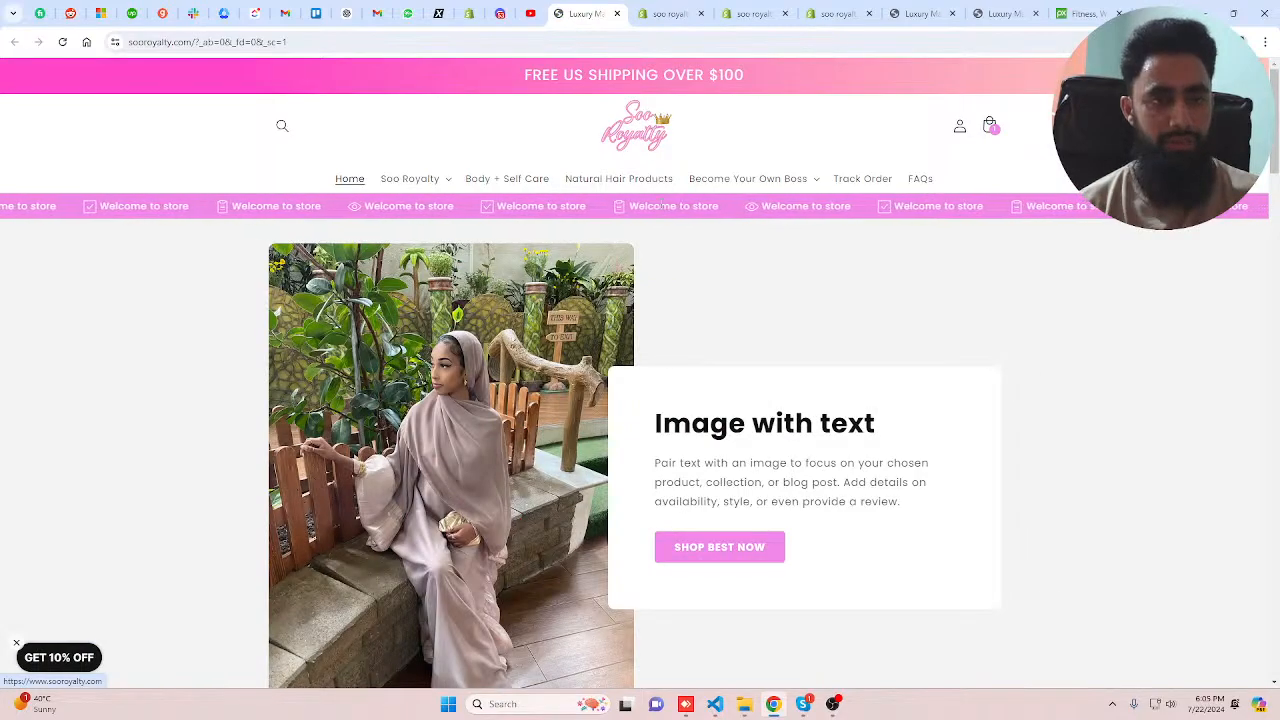
- Switch to File Explorer, open custom.css.txt from the "shopify store" folder in F:\shopify, and copy its entire contents
left_click(743, 708)
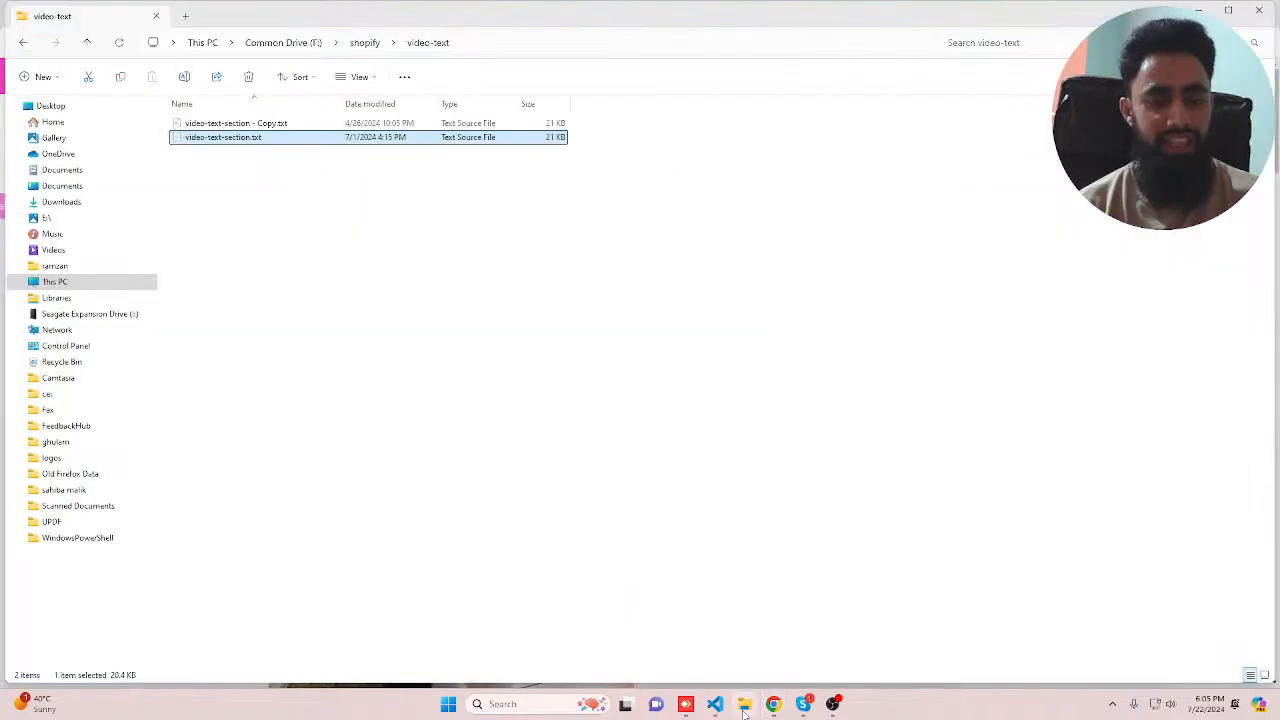
left_click(365, 43)
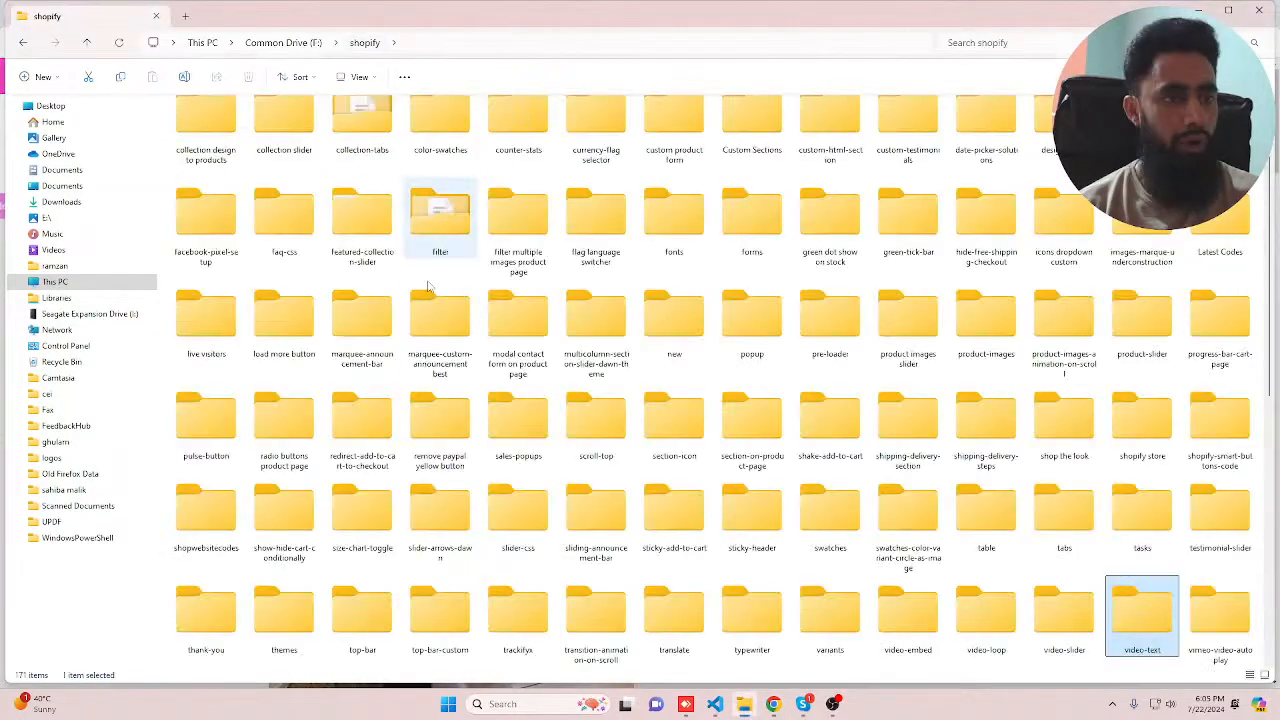
left_click(510, 345)
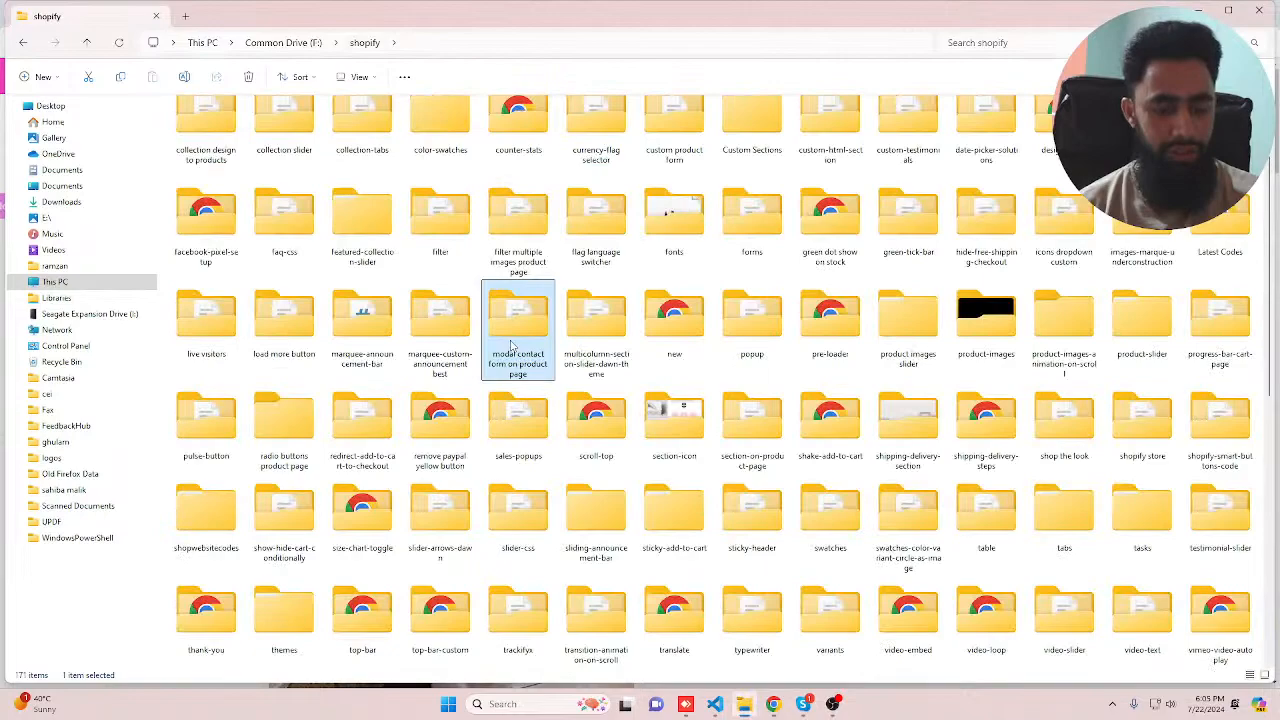
key("Down")
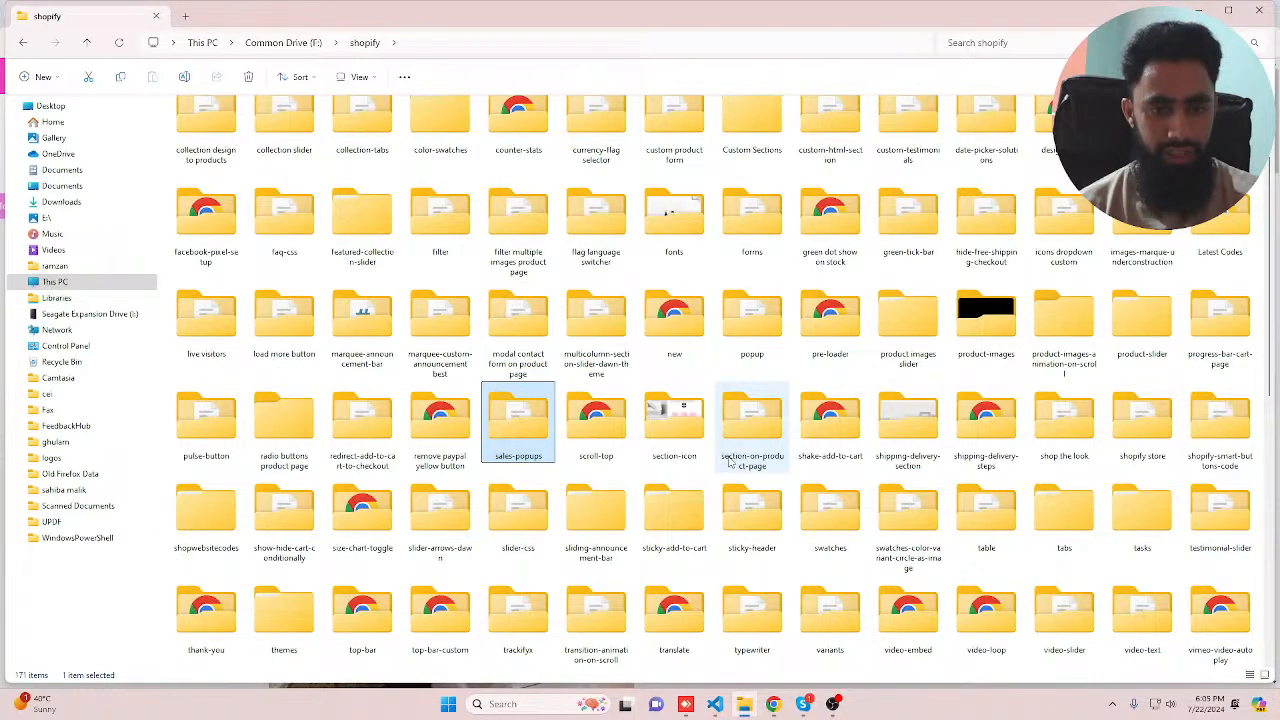
left_click(1140, 450)
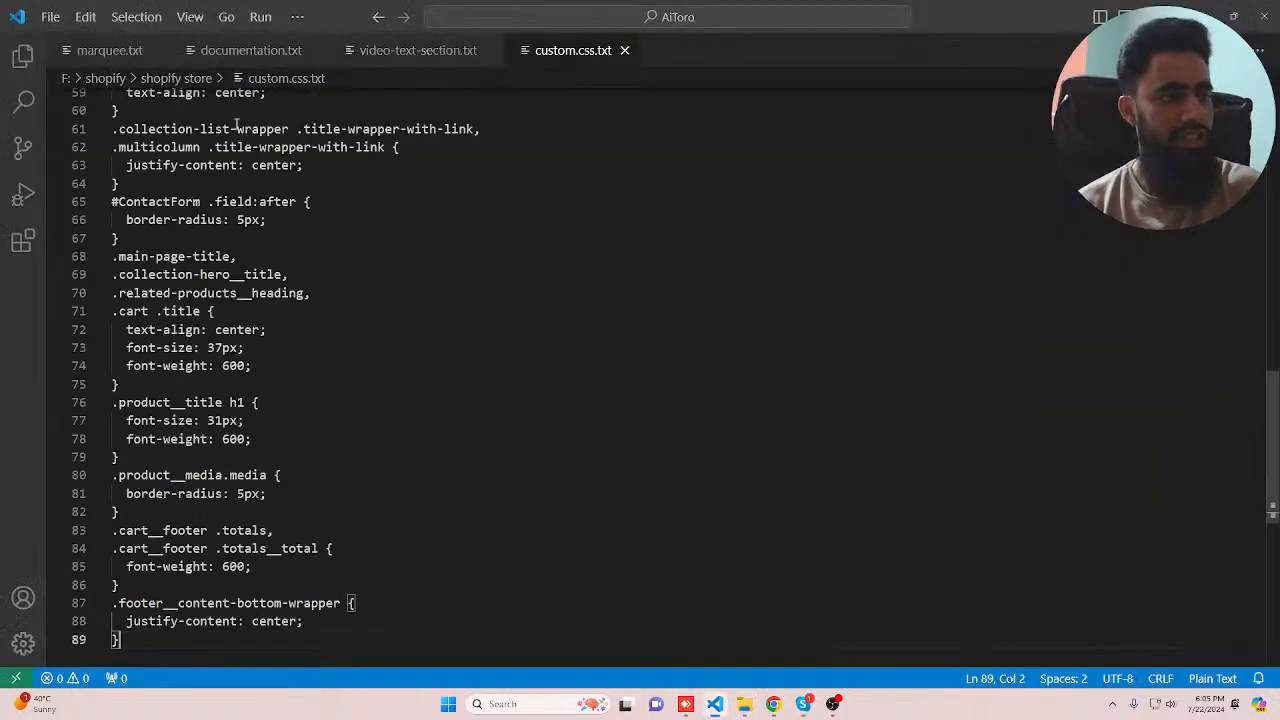
key("ctrl+a")
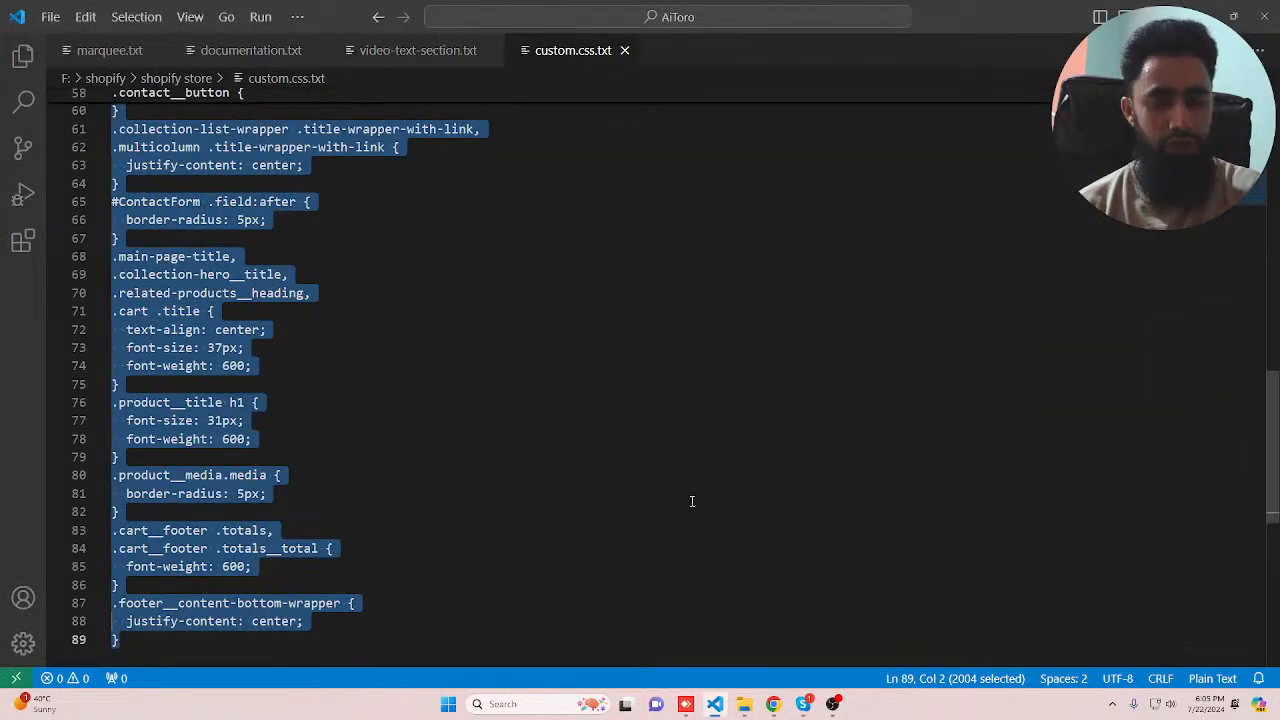
- In the Dawn theme's code editor, create a blank CSS asset named "custom", paste the copied styles into it and save
key("alt+Tab")
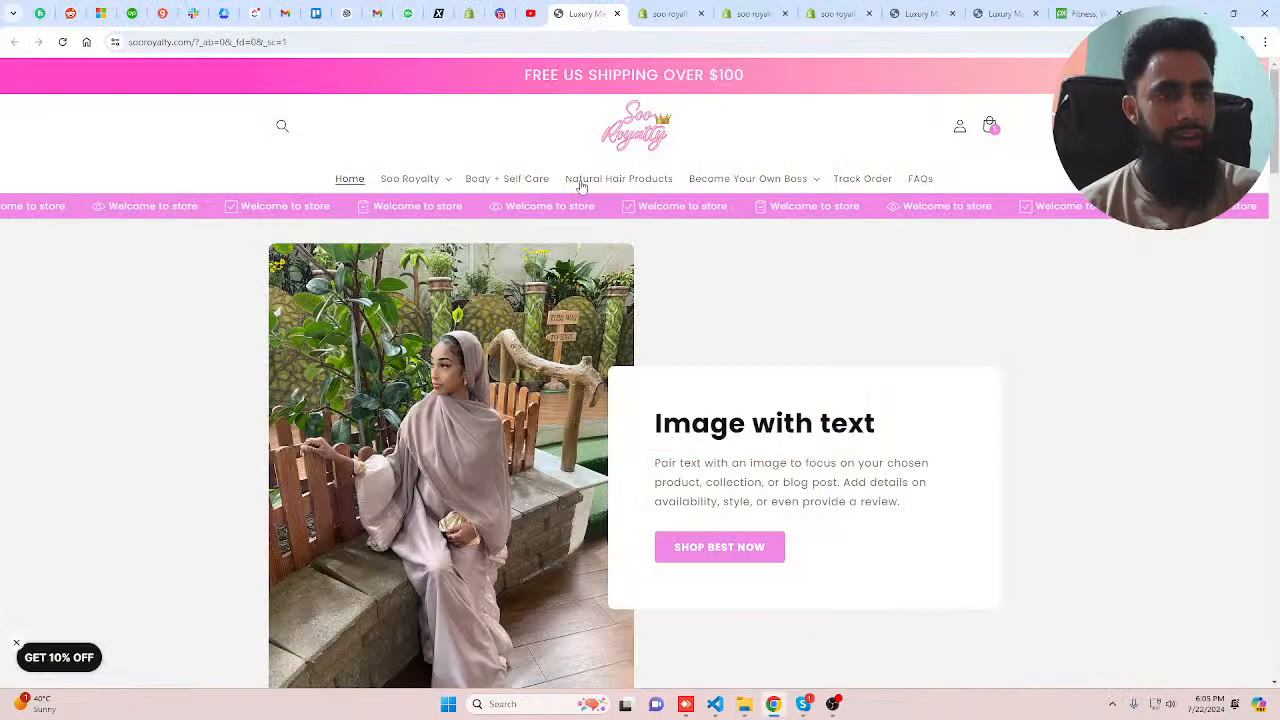
left_click(865, 7)
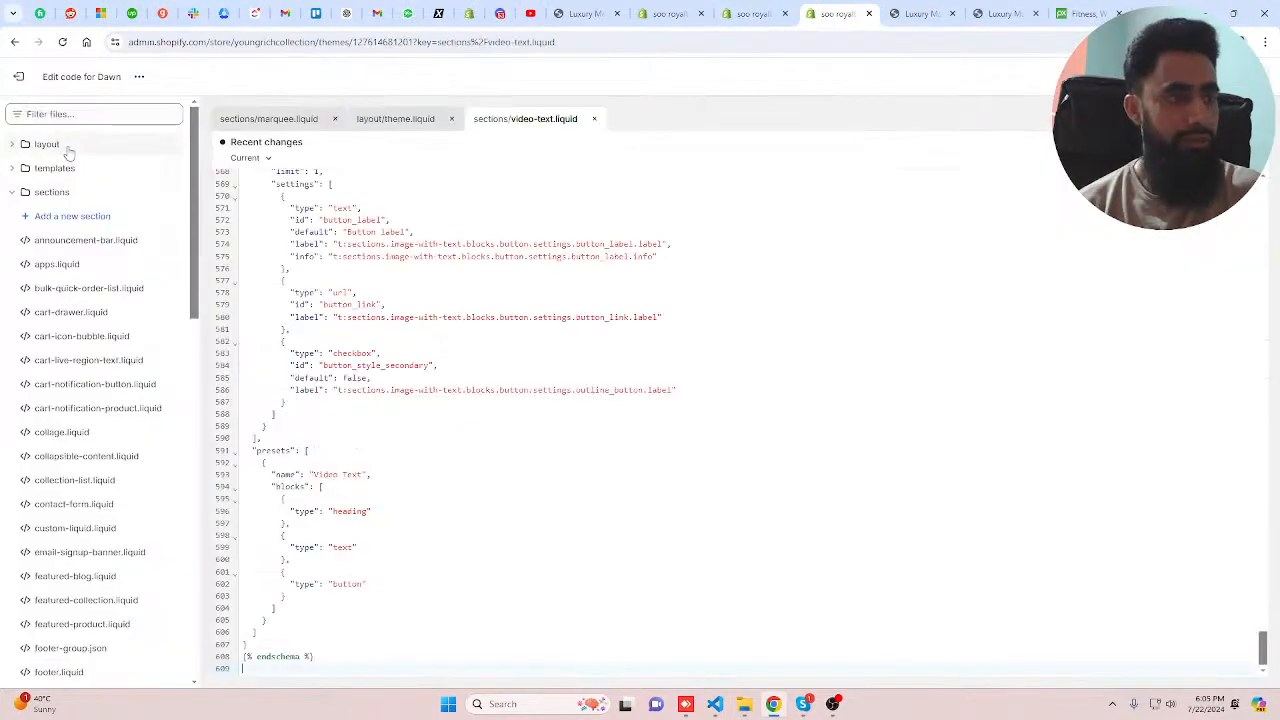
left_click(50, 192)
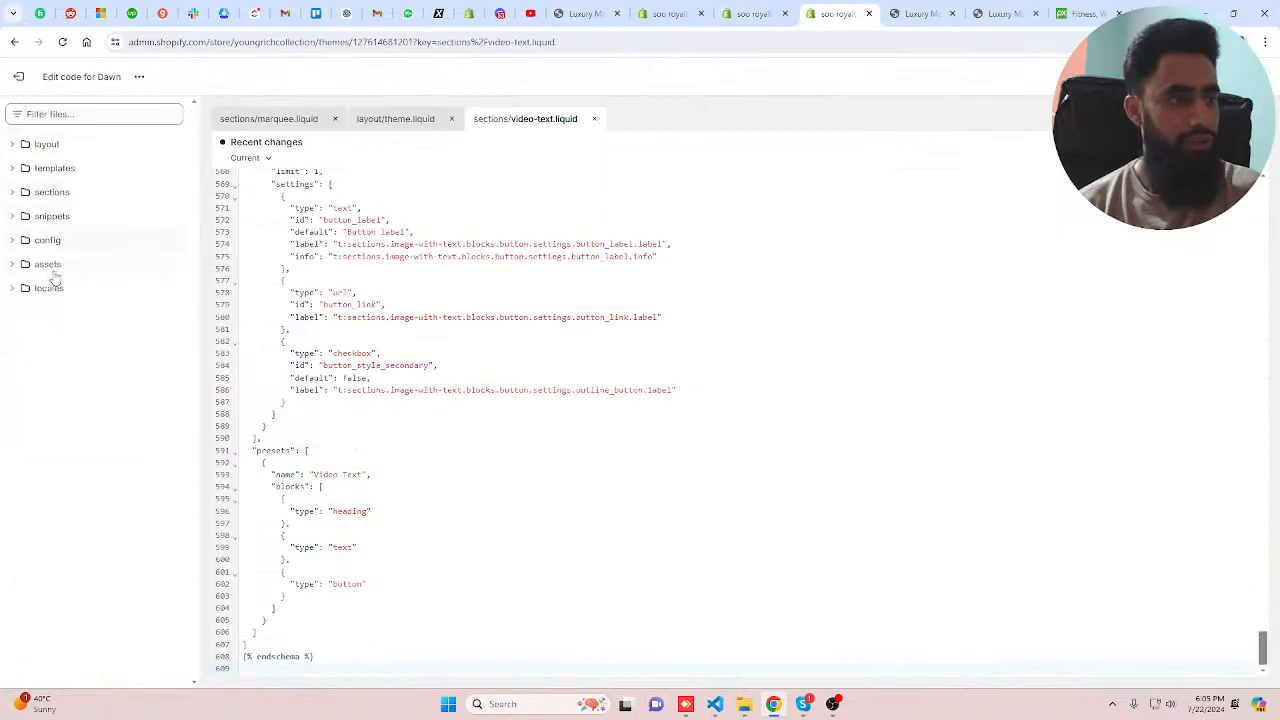
left_click(48, 264)
left_click(60, 288)
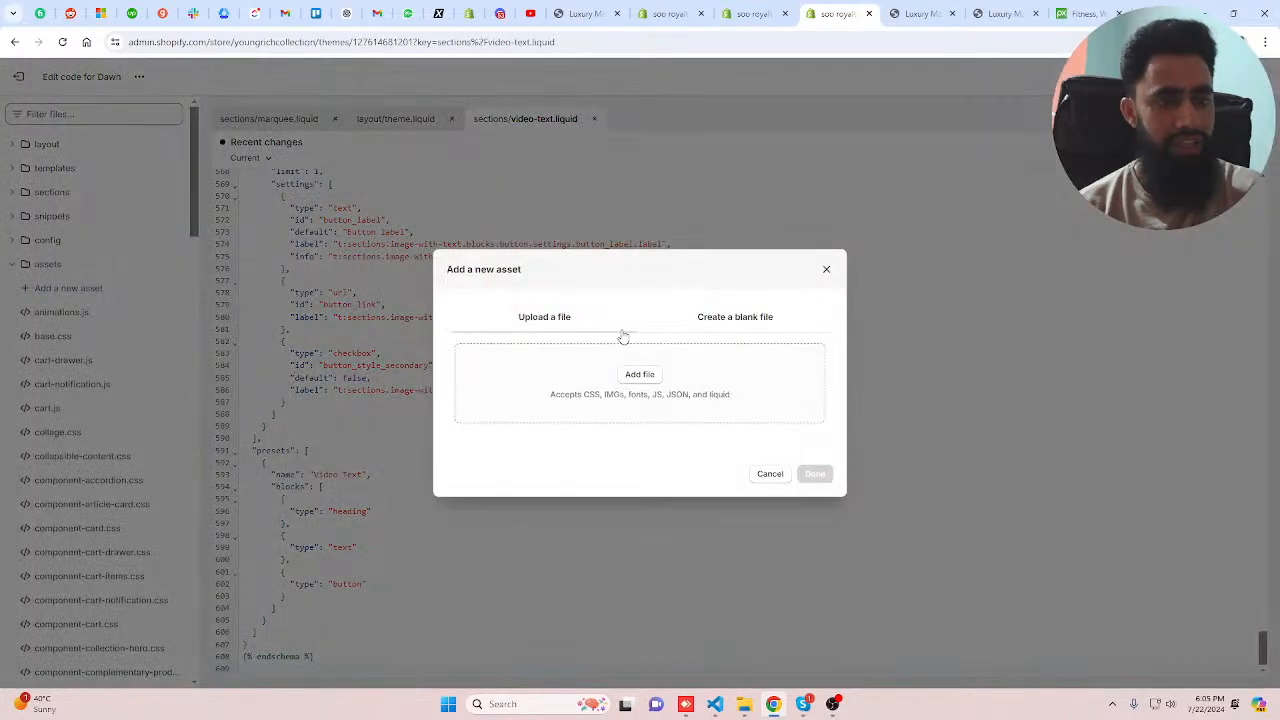
left_click(735, 316)
left_click(517, 418)
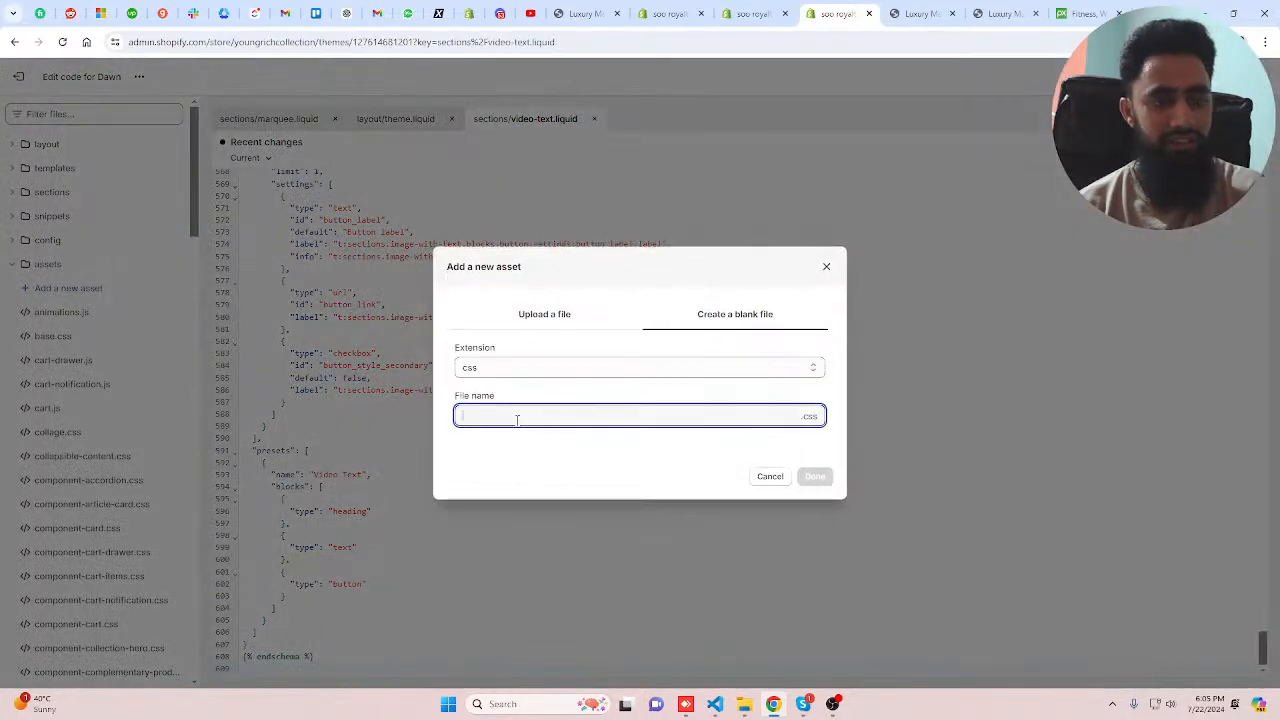
type("CUSTOM")
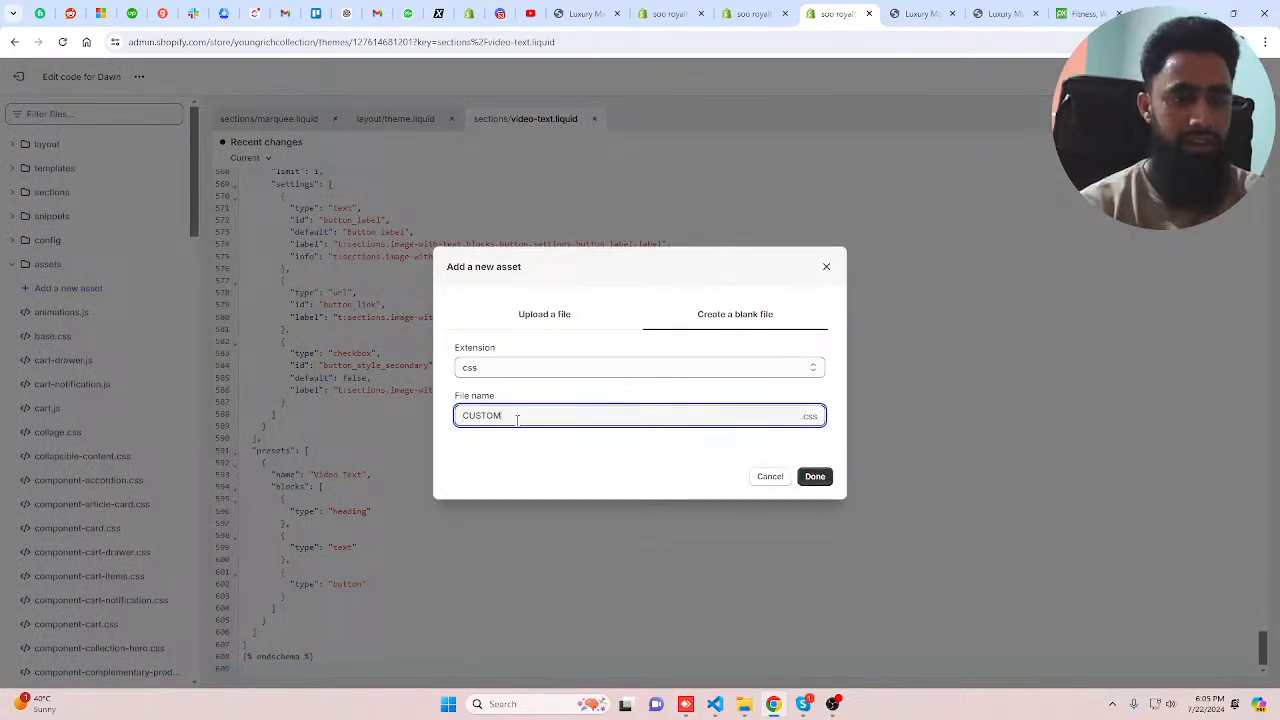
key("ctrl+a")
type("custom")
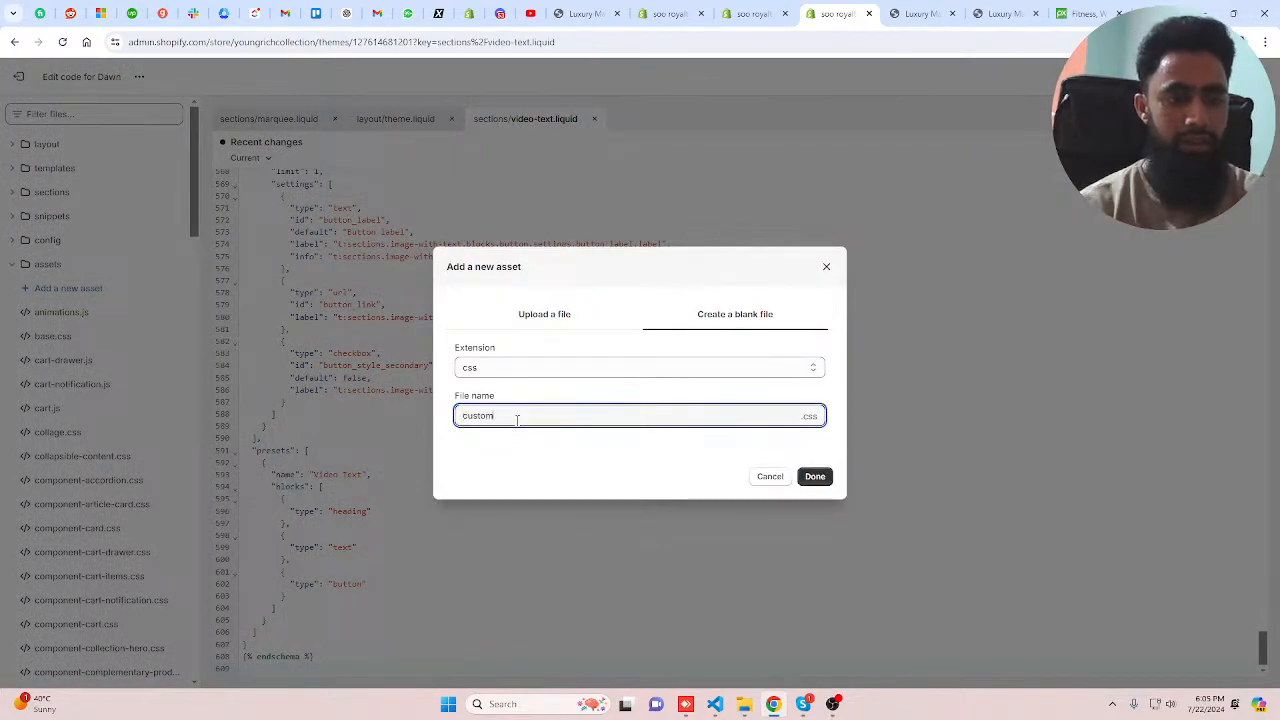
left_click(820, 478)
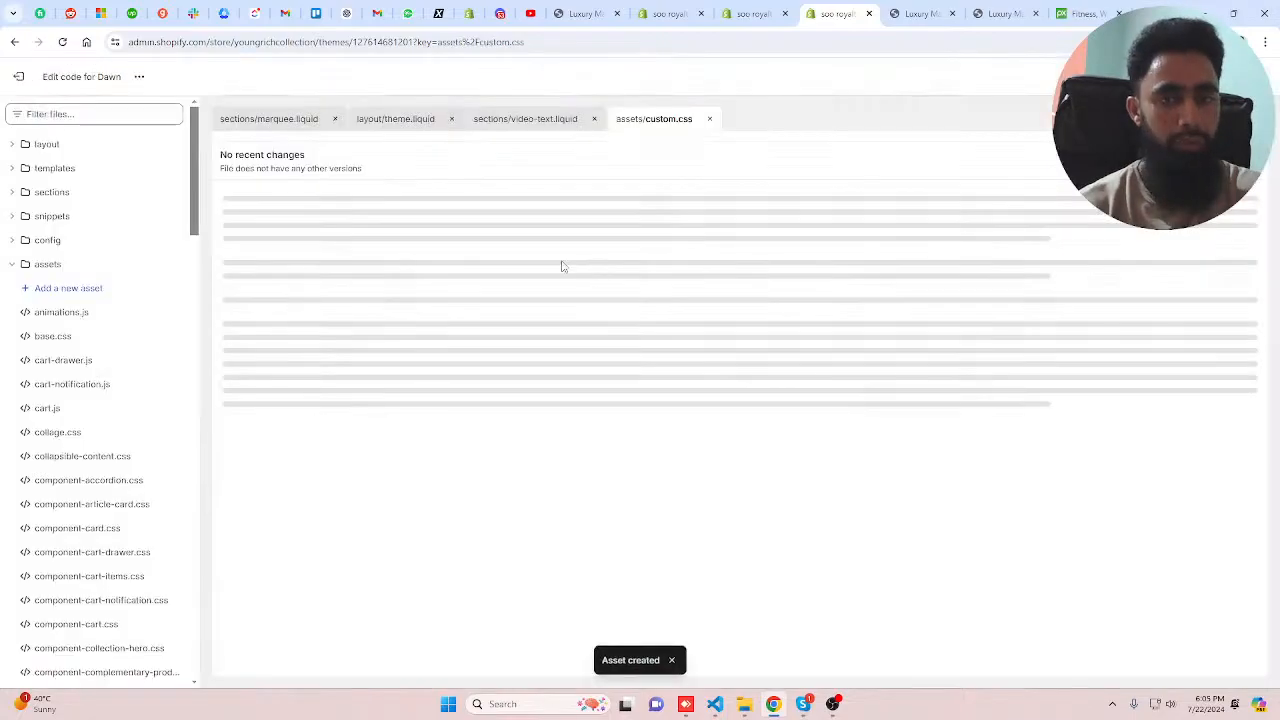
key("ctrl+v")
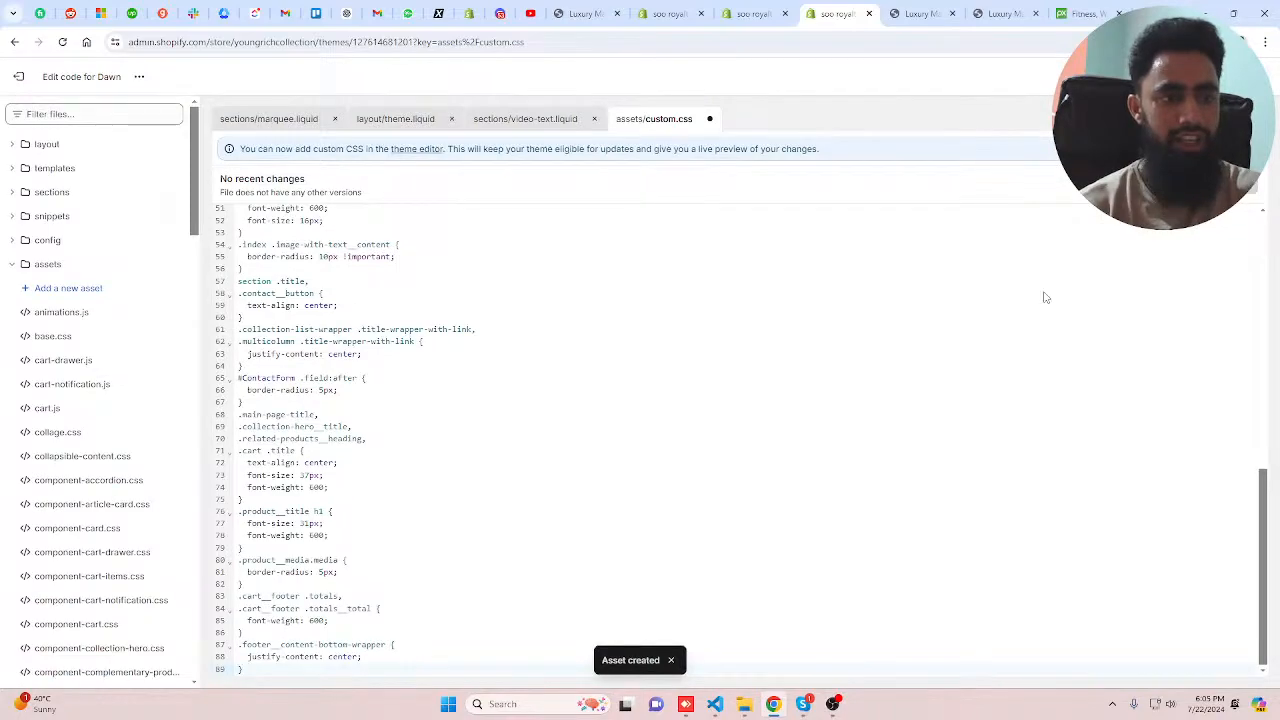
key("ctrl+s")
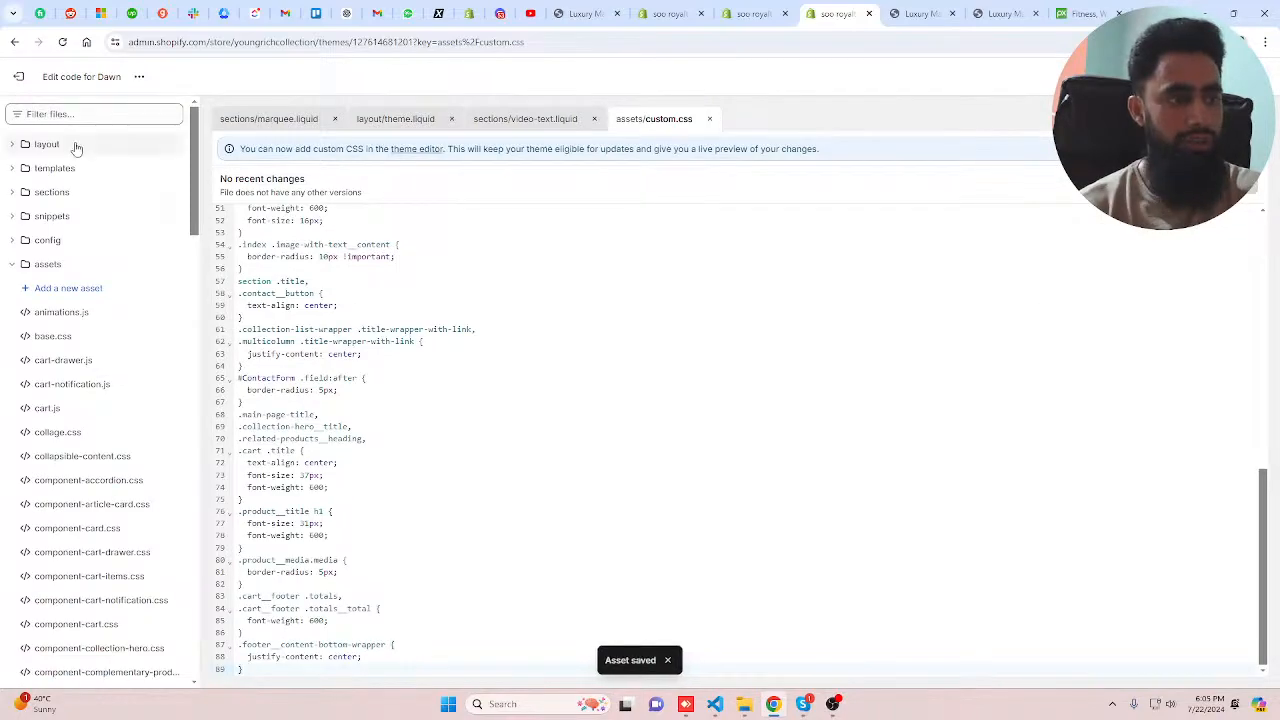
- Open theme.liquid from the theme's layout folder and search it for "css" to locate the base.css stylesheet line
left_click(76, 148)
left_click(62, 216)
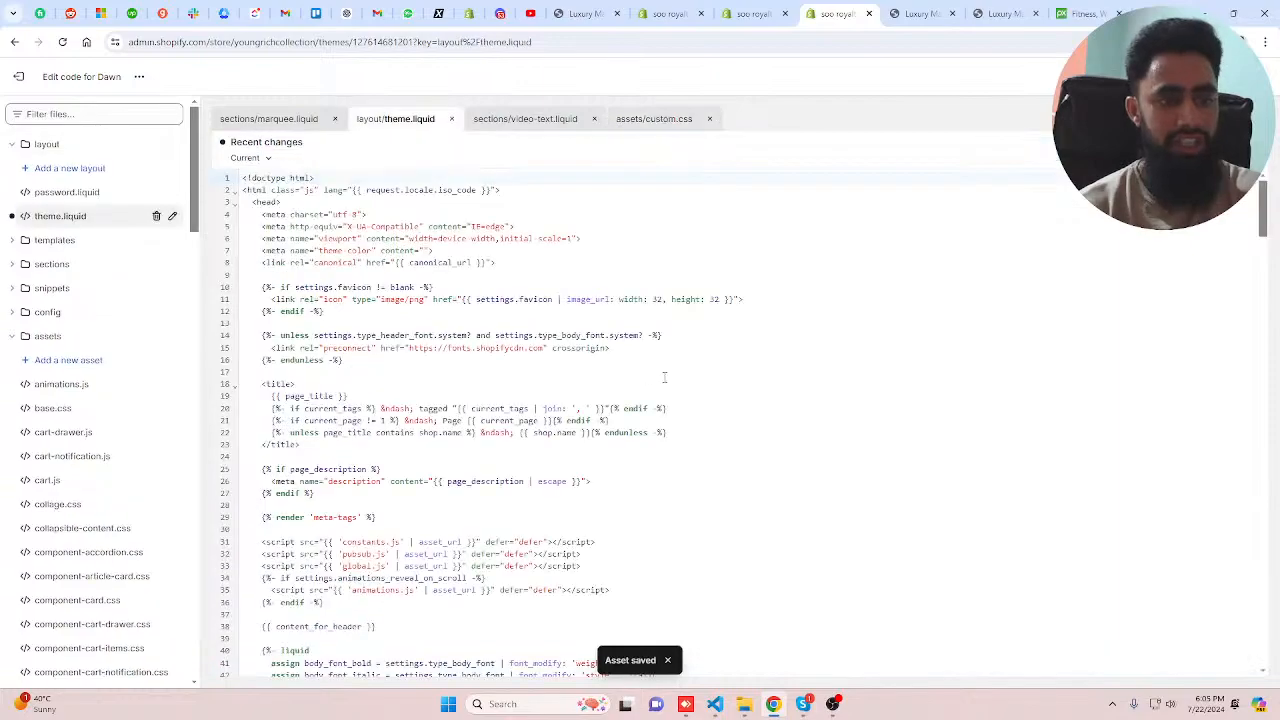
key("ctrl+f")
type("cs")
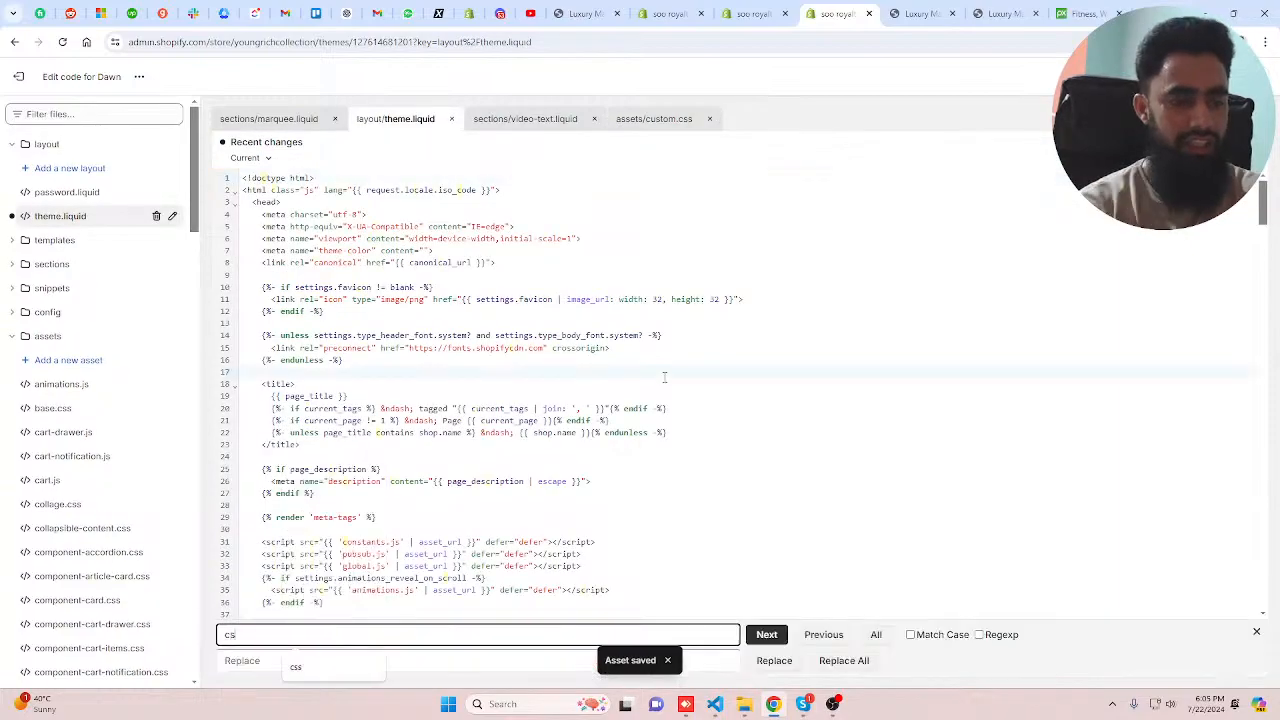
type("s")
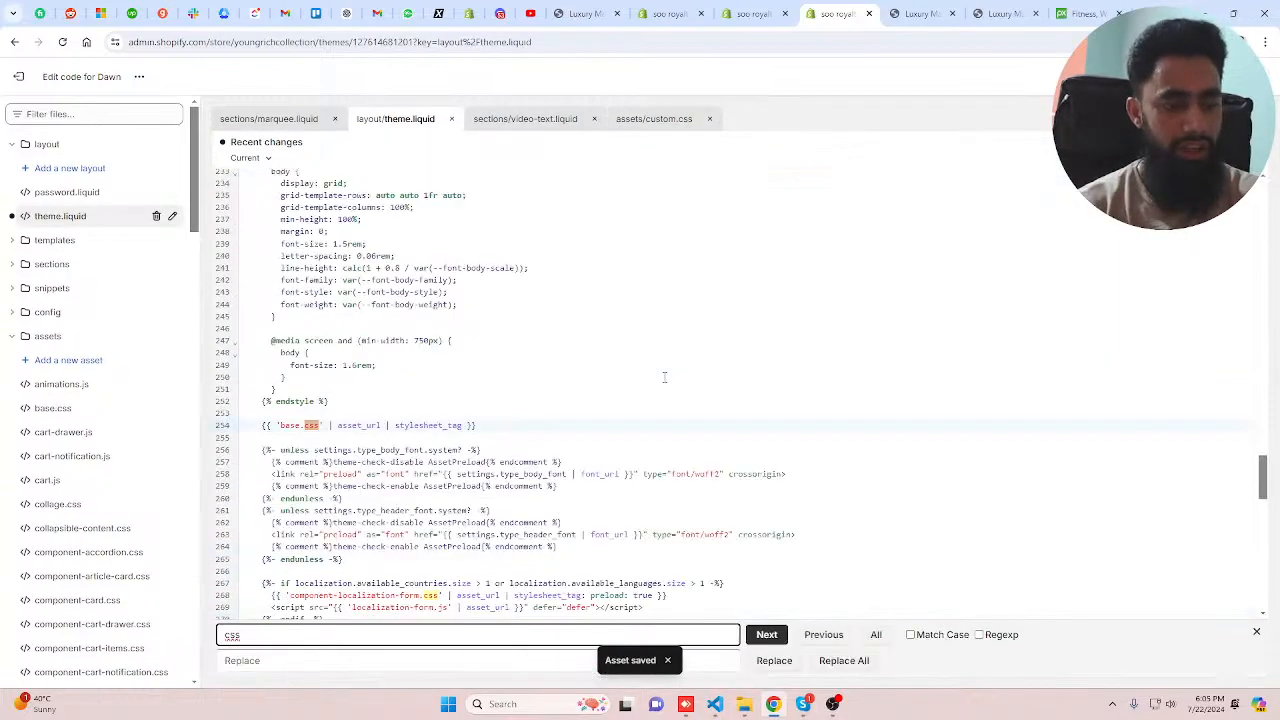
scroll(665, 377, "down", 1)
- Duplicate the base.css stylesheet tag onto a new line directly below the original
left_click_drag(262, 389, 463, 391)
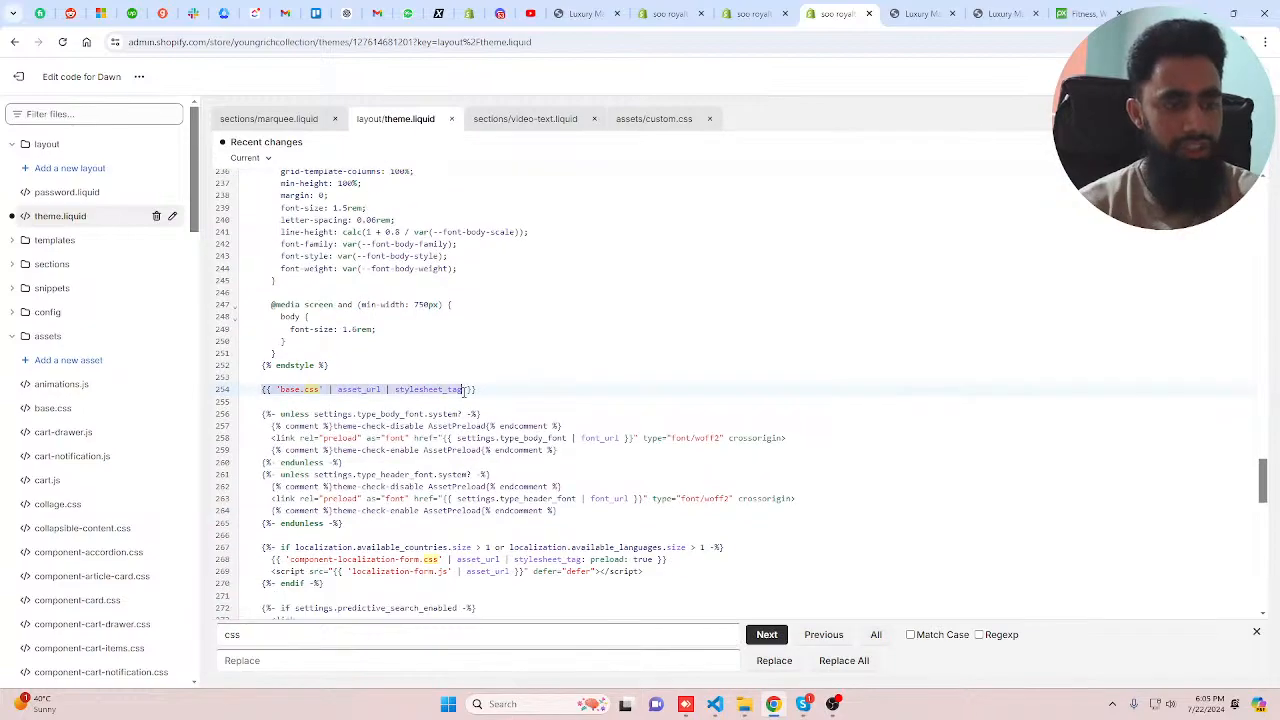
key("Return")
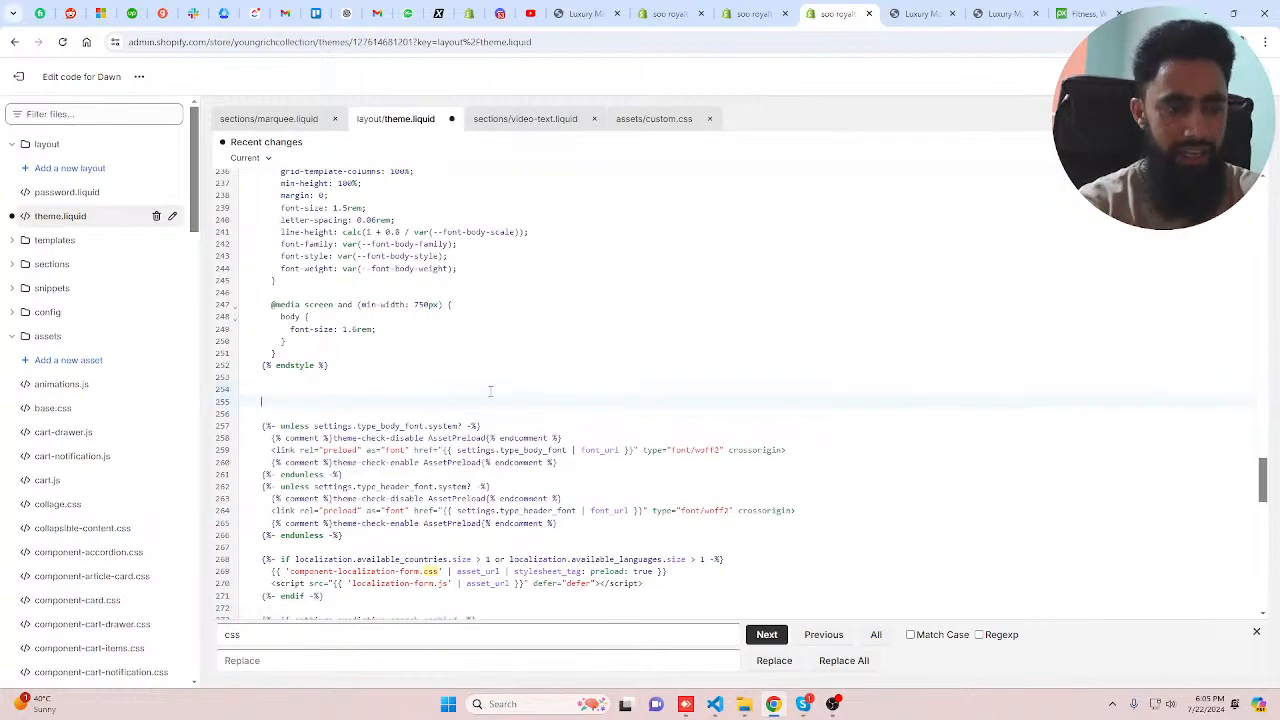
key("ctrl+z")
key("Right")
key("Return")
type("{{ 'base.css' | asset_url | stylesheet_tag }}")
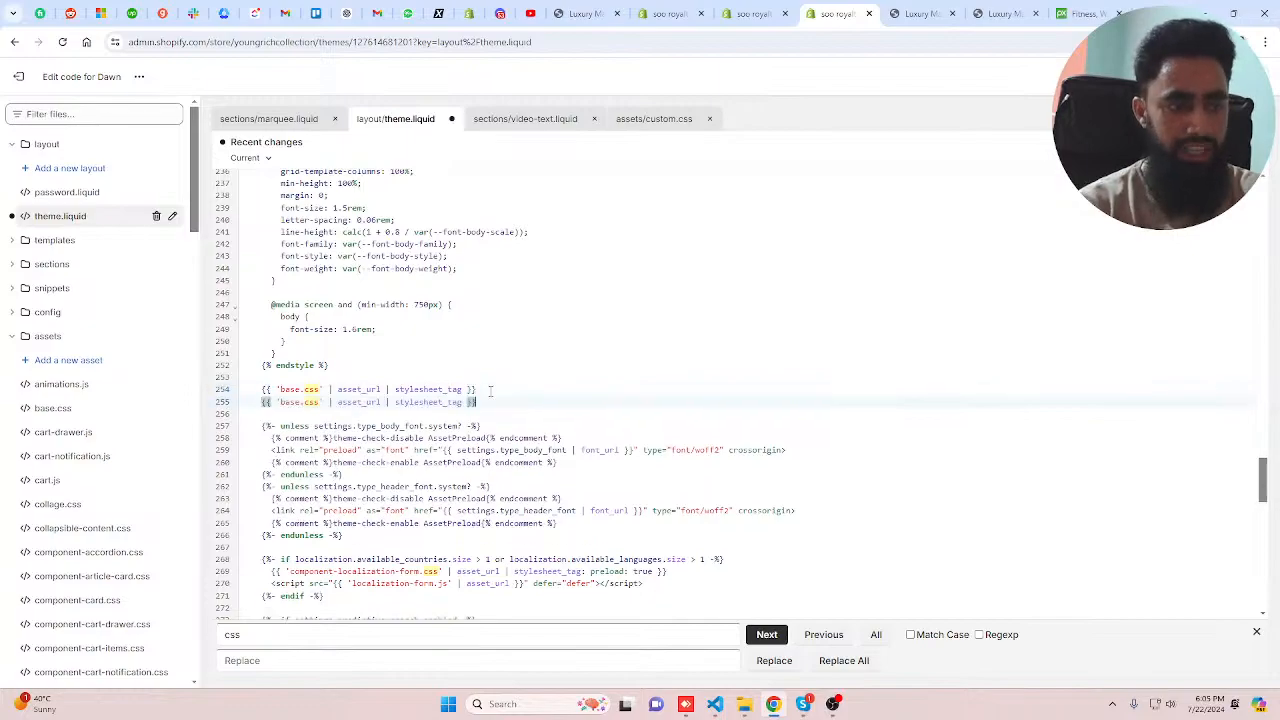
- Change the duplicated stylesheet tag to reference custom.css and save theme.liquid
double_click(292, 402)
type("c")
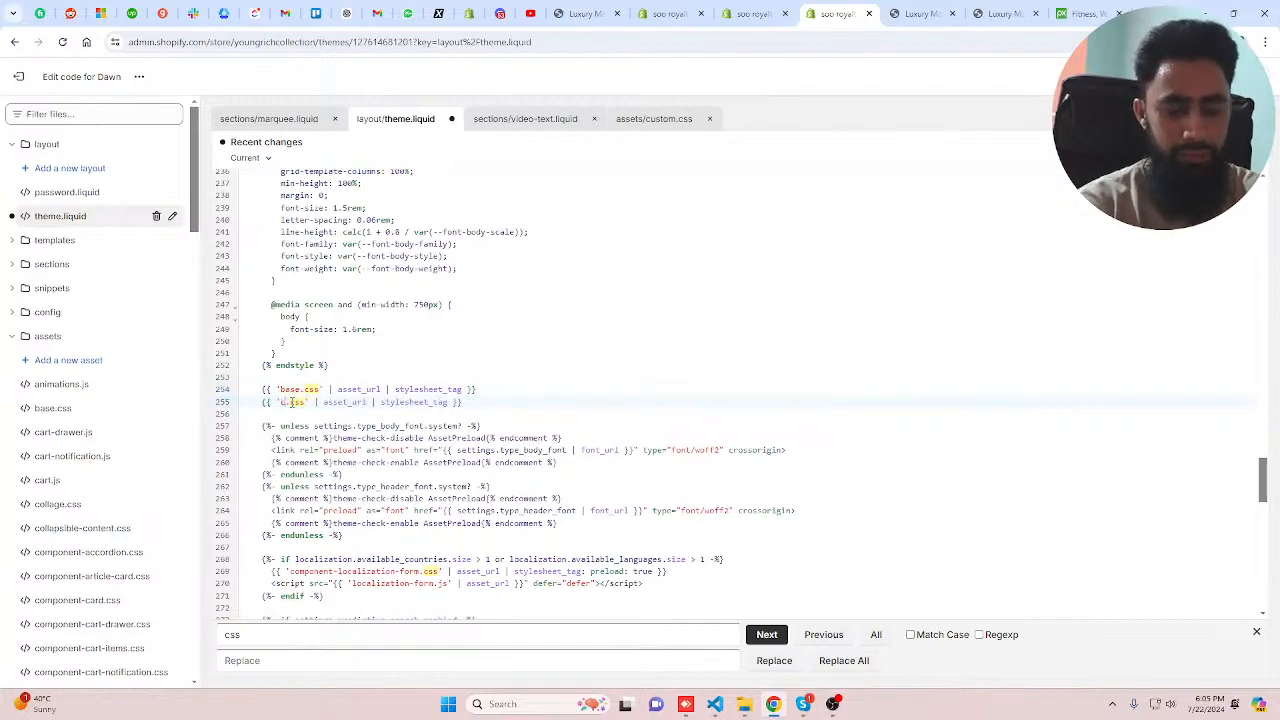
type("ustom")
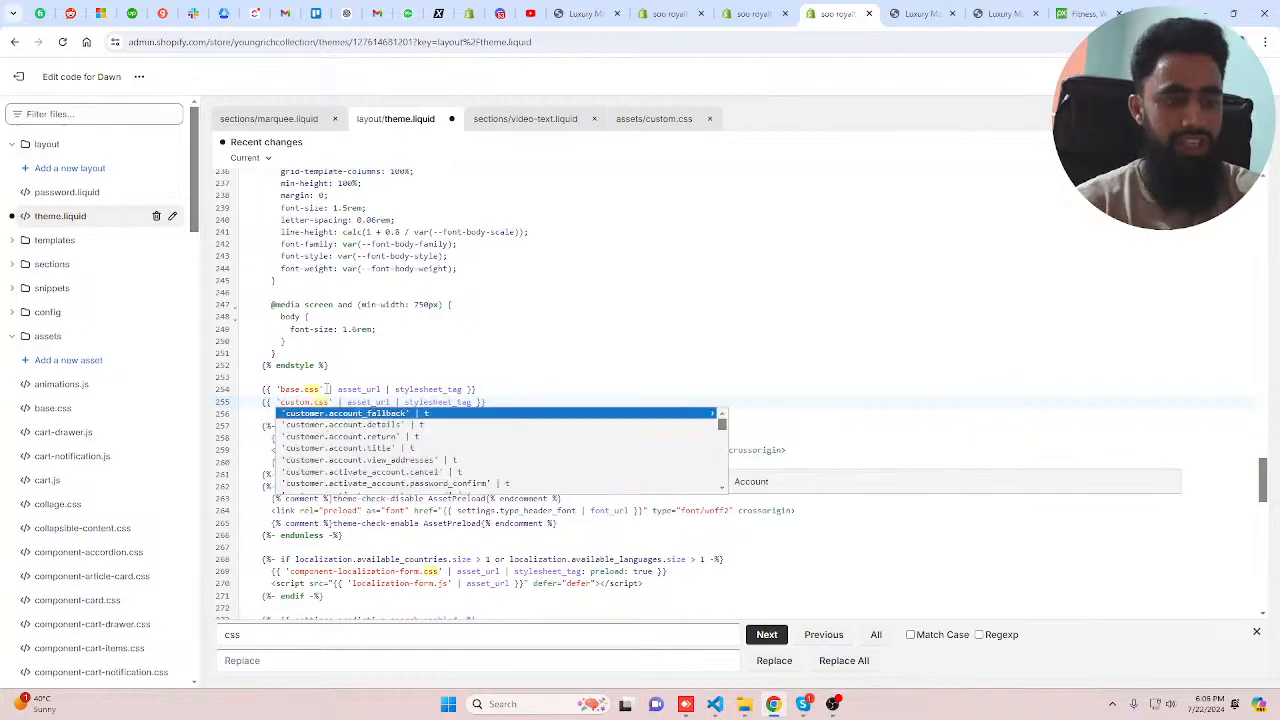
left_click(326, 389)
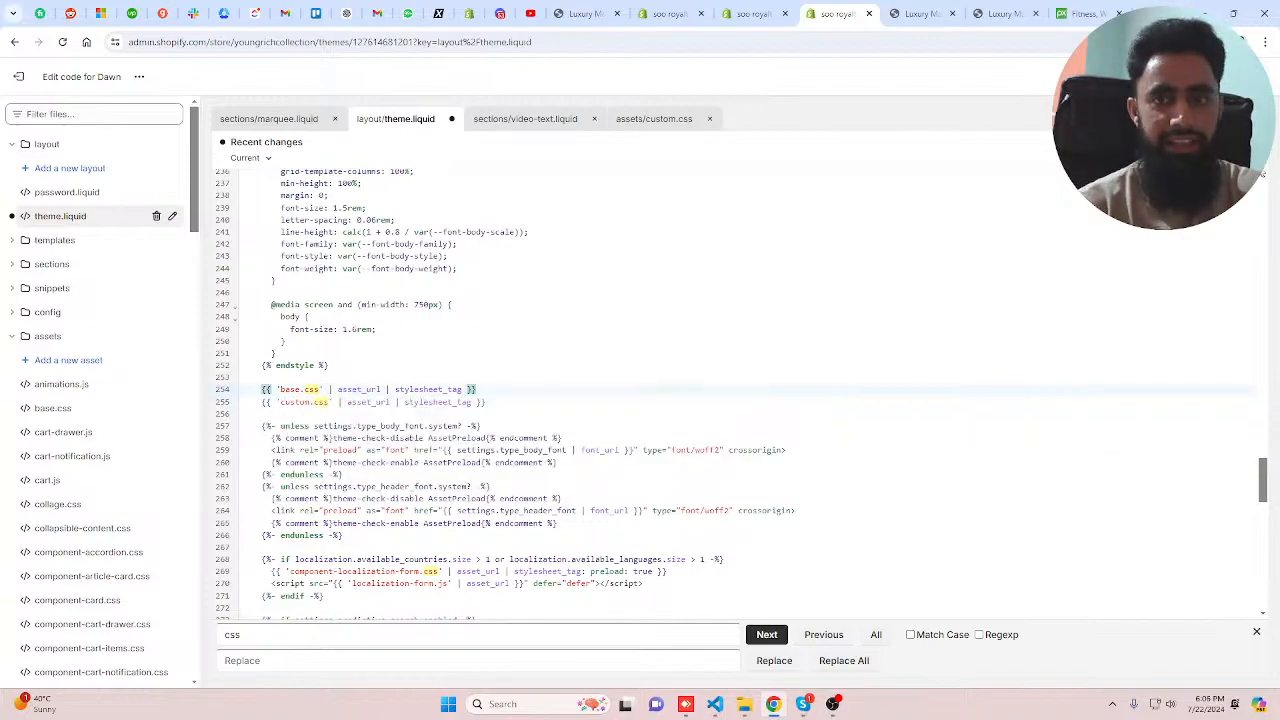
key("ctrl+s")
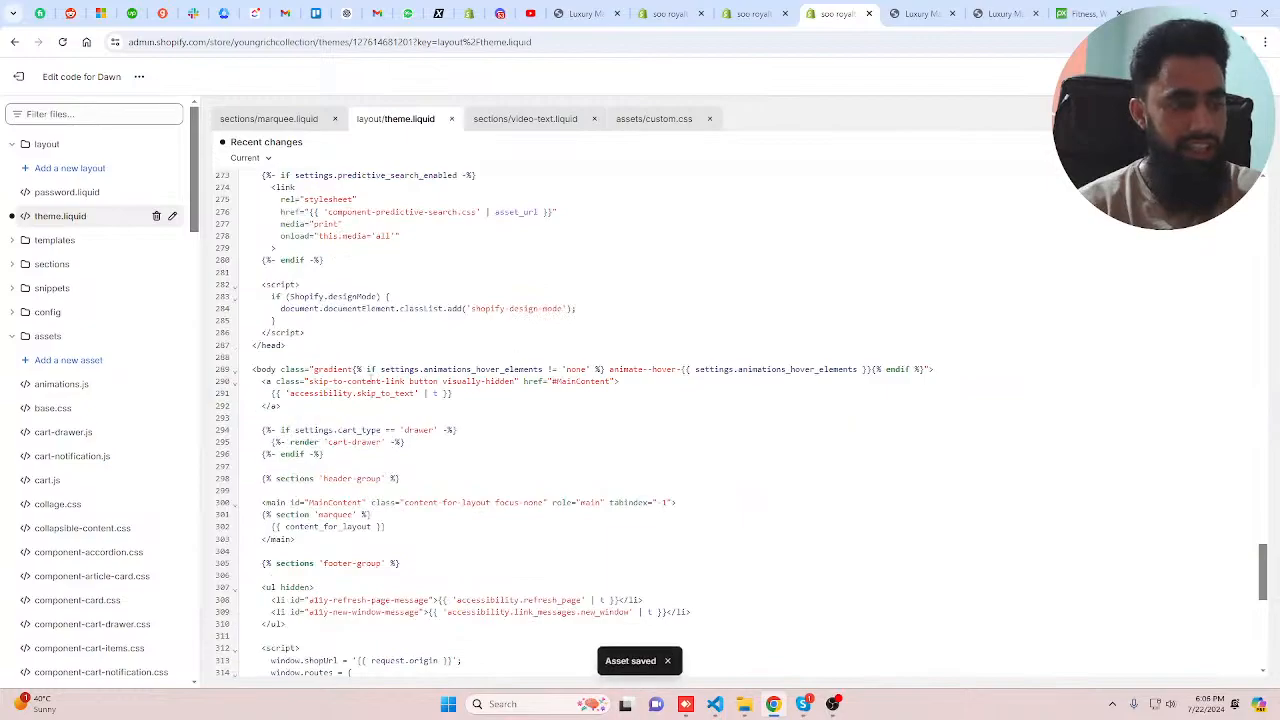
- Insert {{ template.name }} at the start of the body tag's class attribute, before "gradient"
left_click(249, 371)
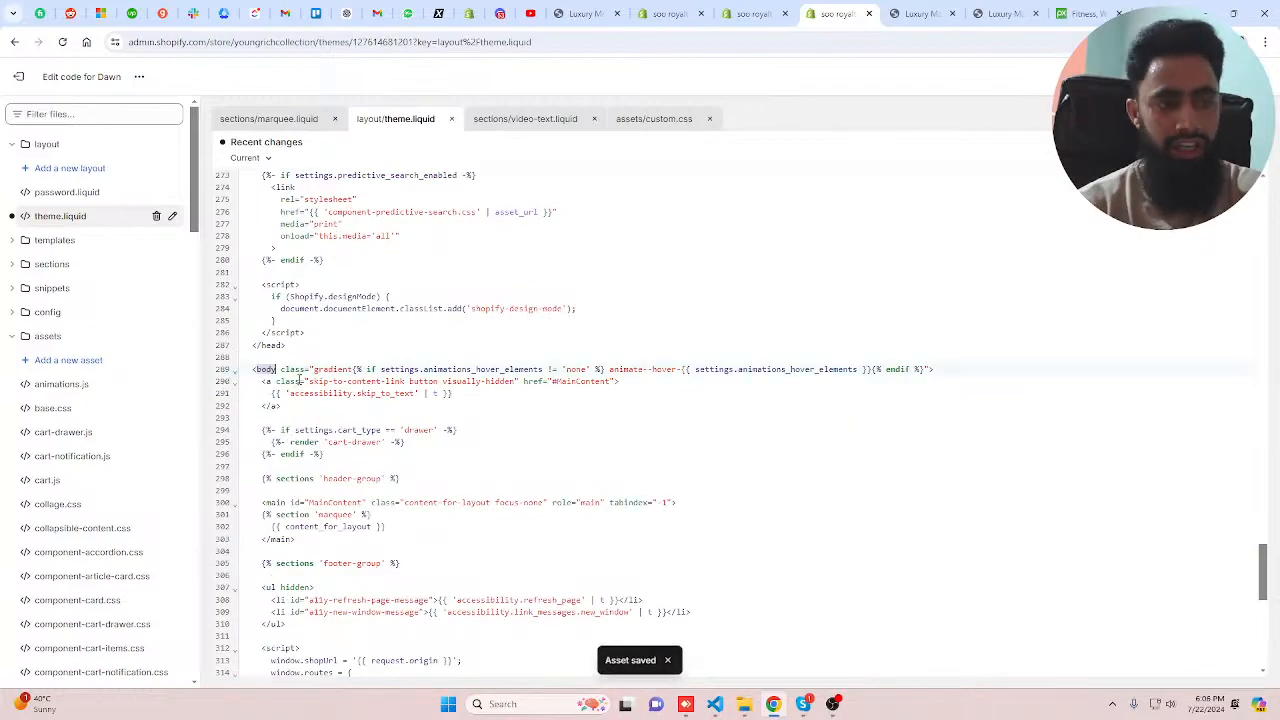
left_click(313, 371)
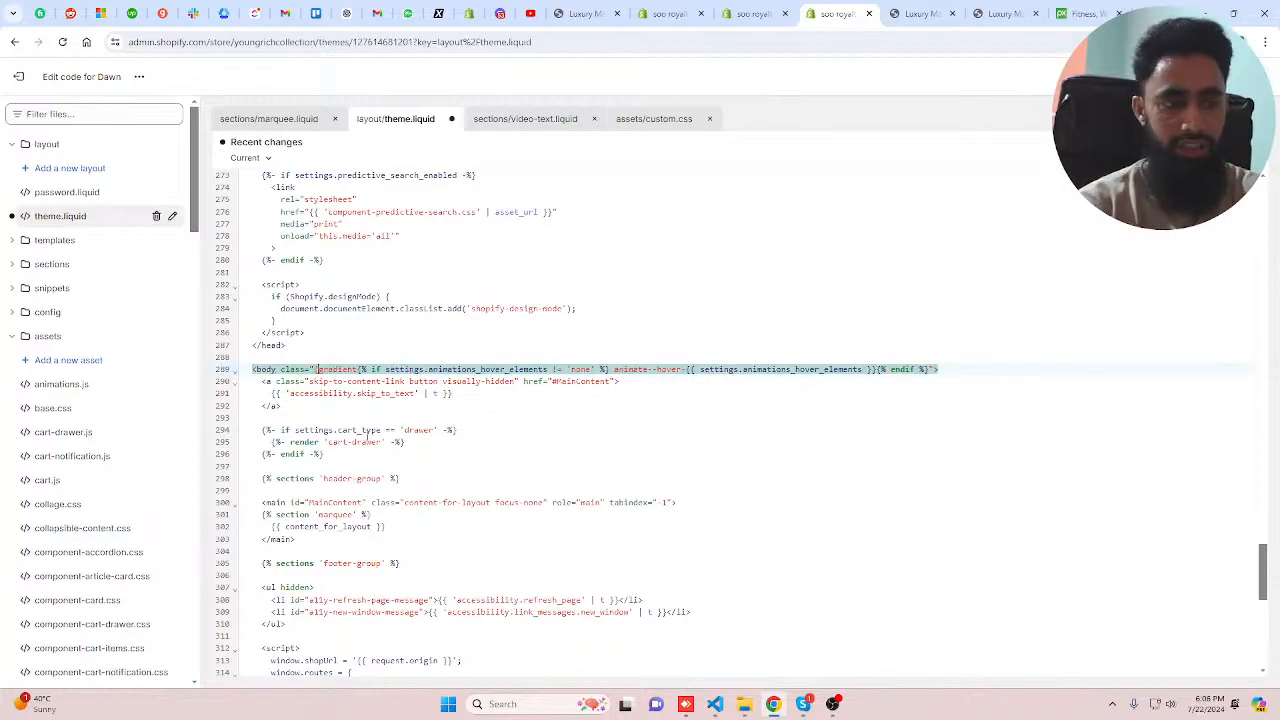
type("{{ ")
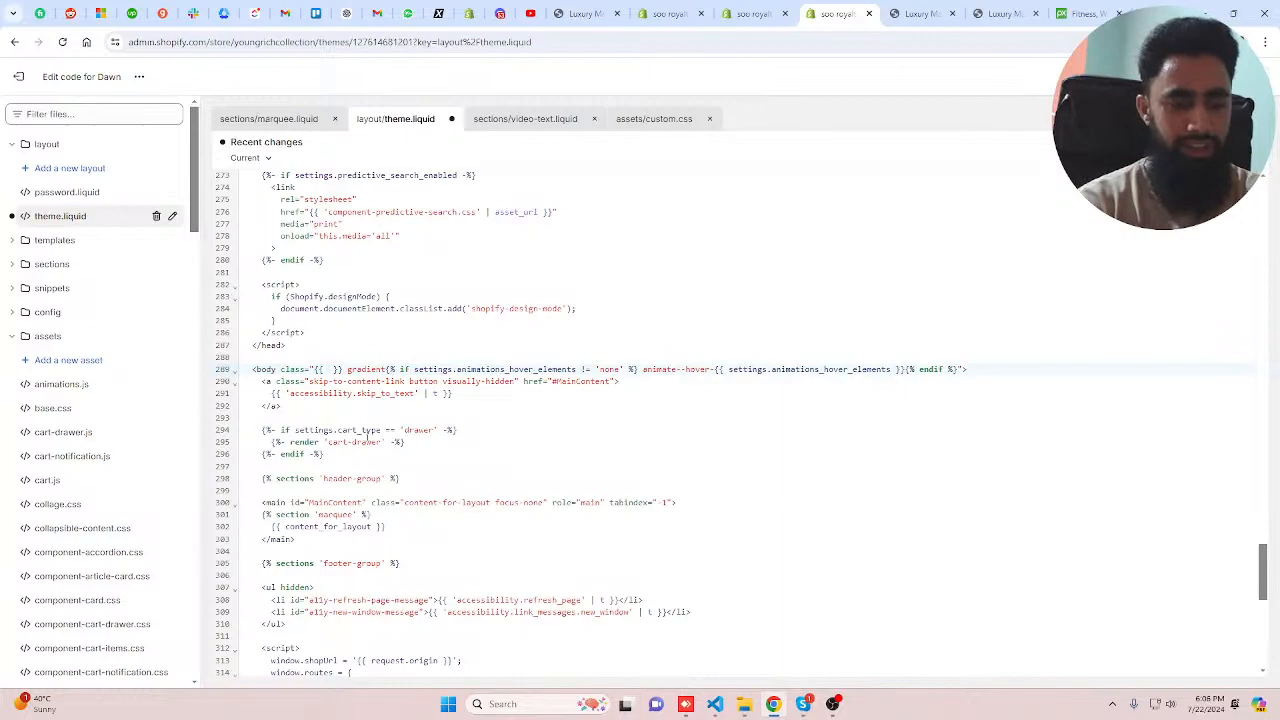
type(" tem")
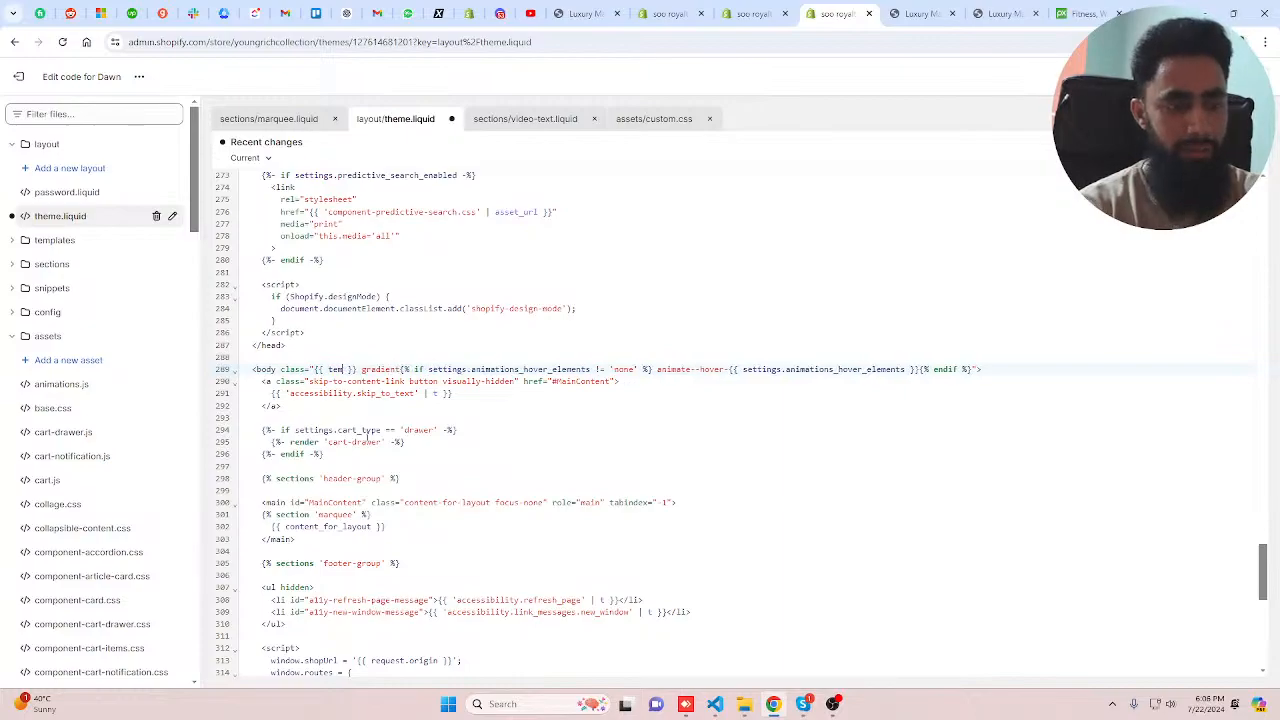
type("plate.")
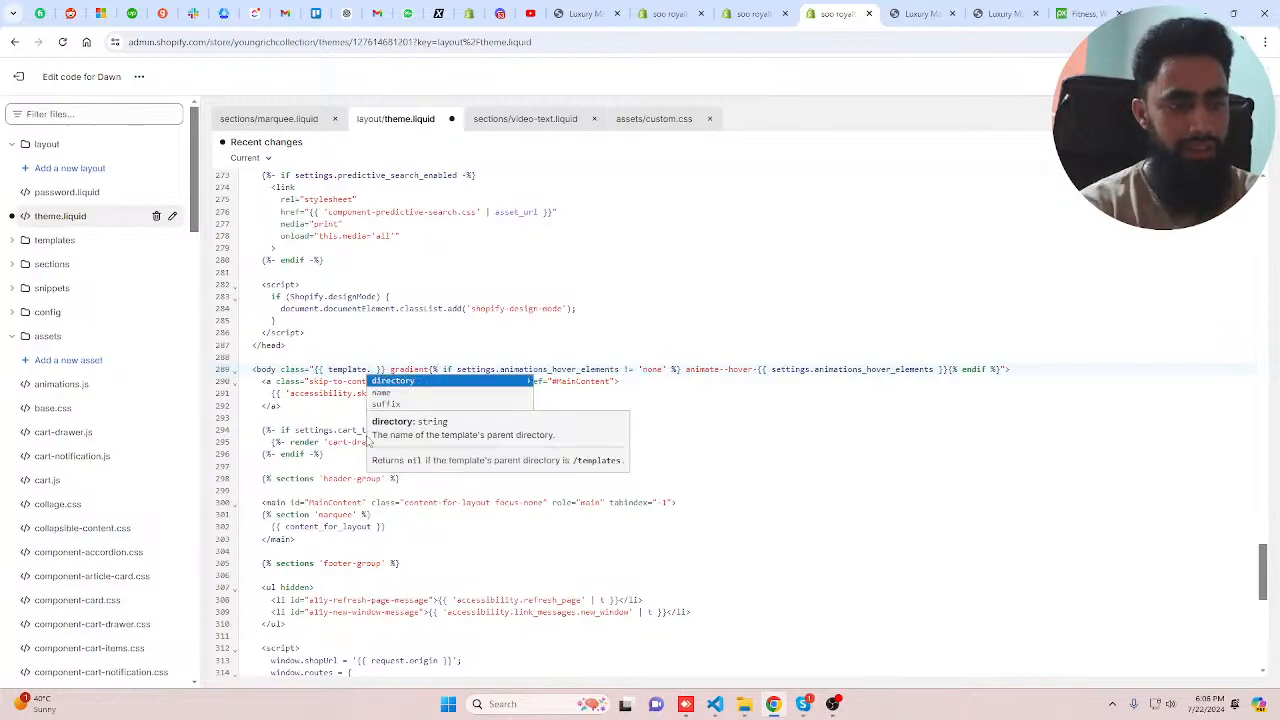
key("Return")
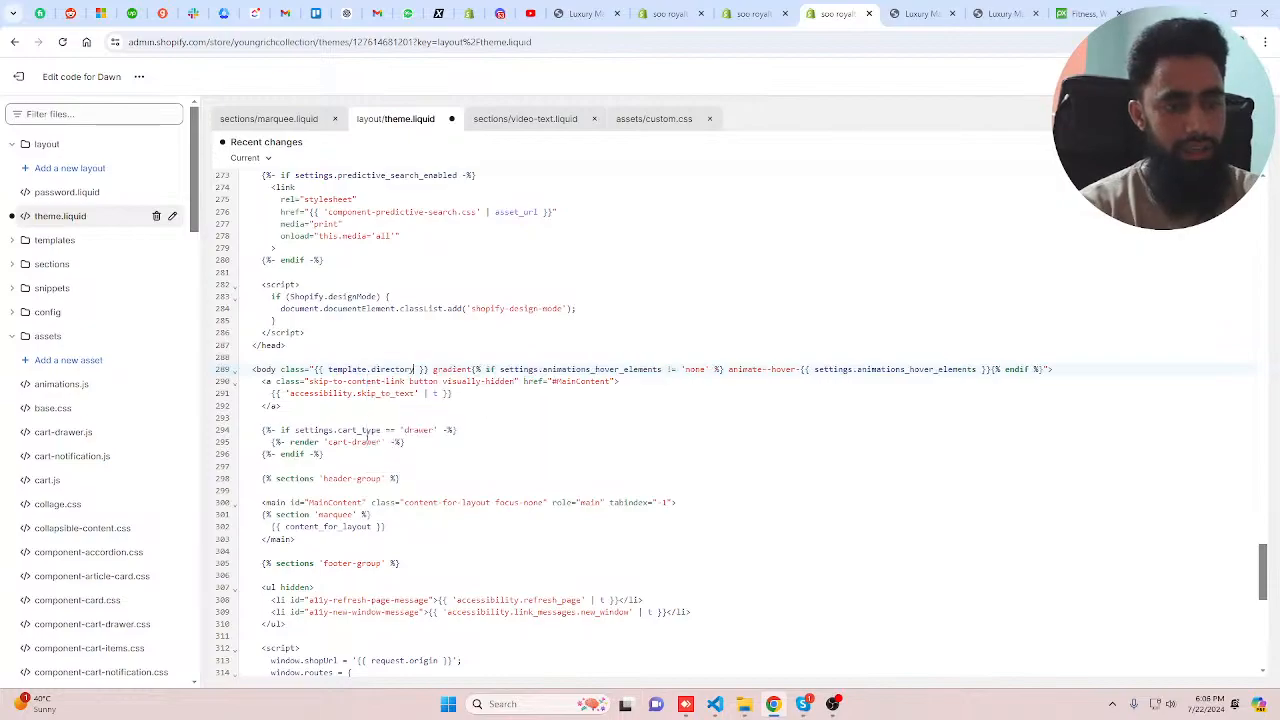
key("ctrl+BackSpace")
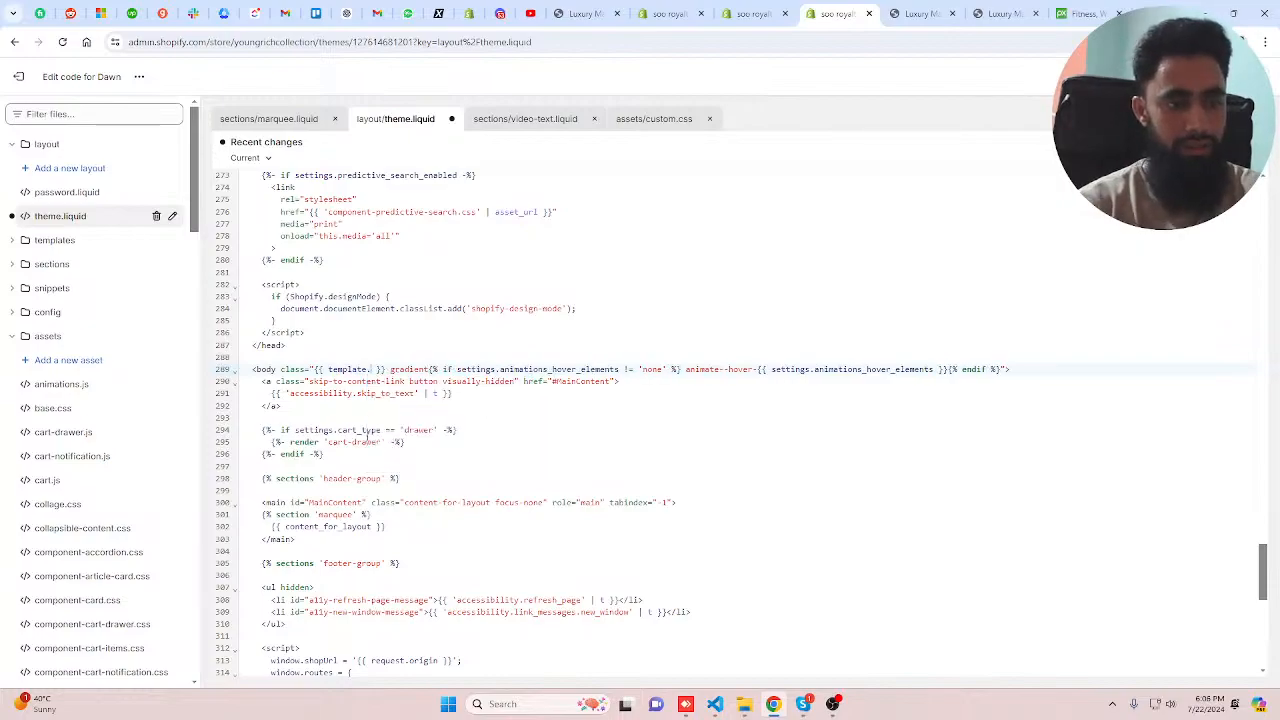
type("nam")
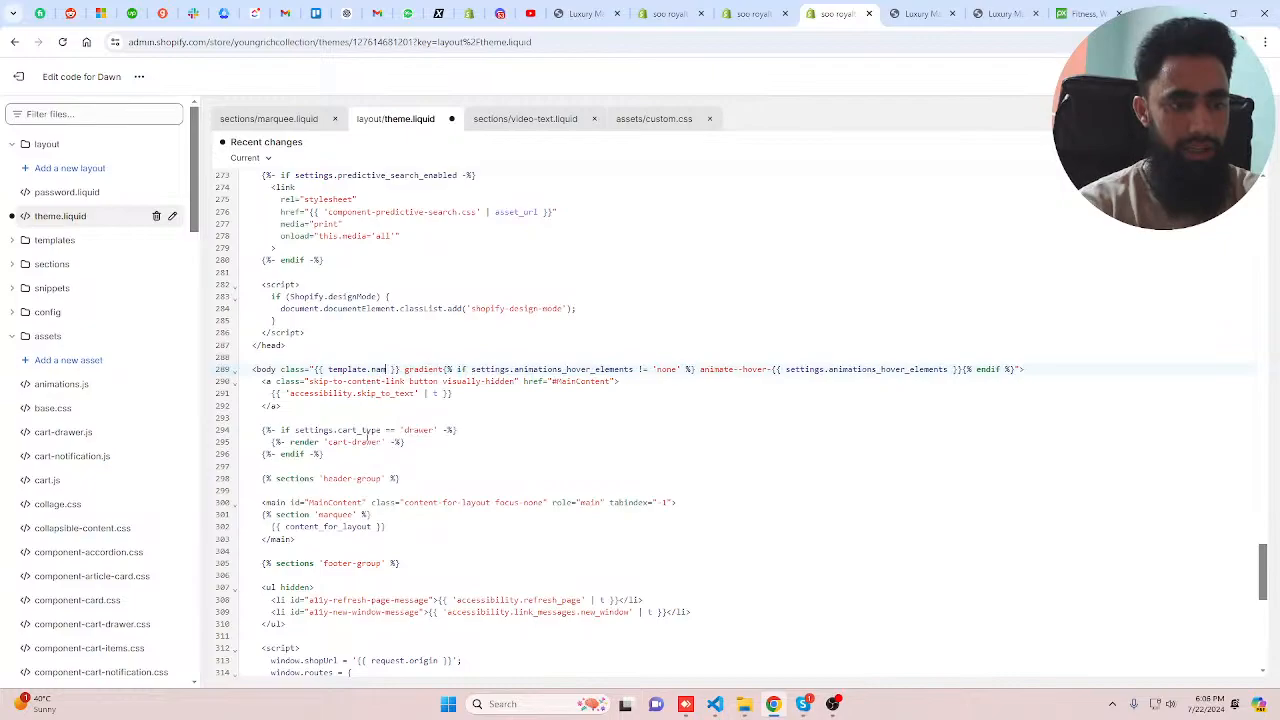
type("e")
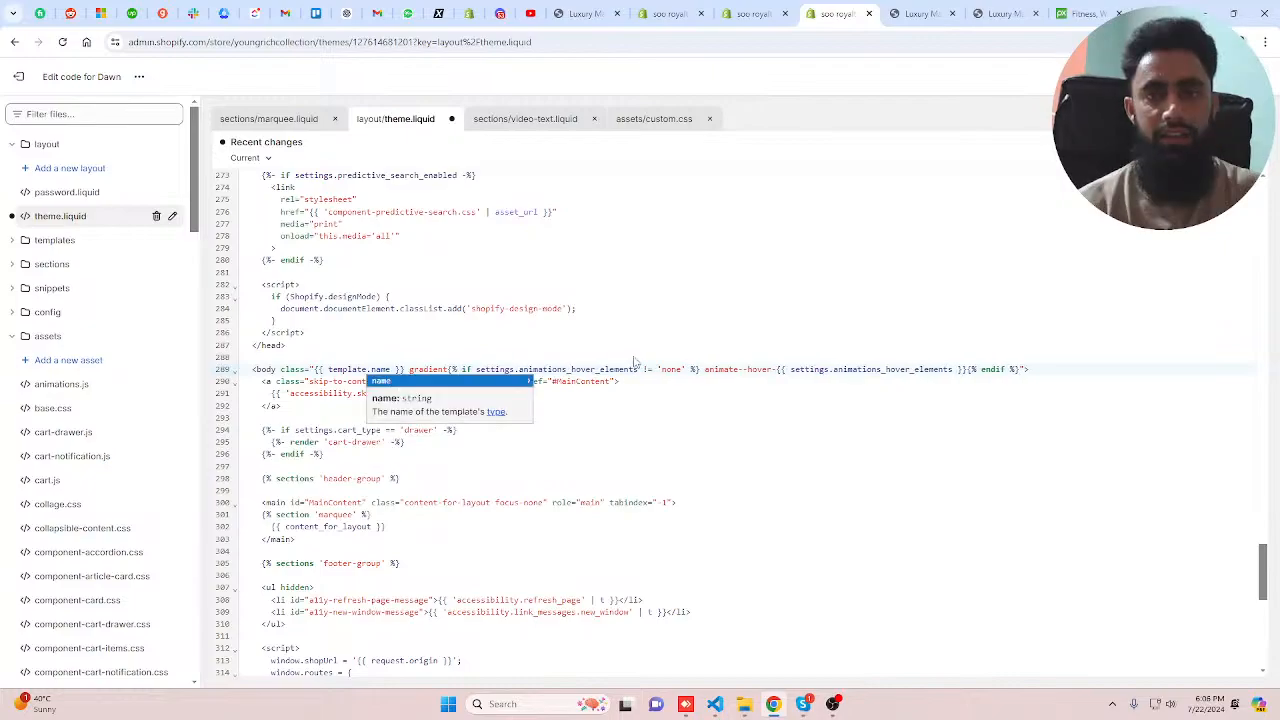
- Open the Dawn theme preview, hide its preview bar, and review the home page from announcement bar to footer with the new styling
left_click(598, 12)
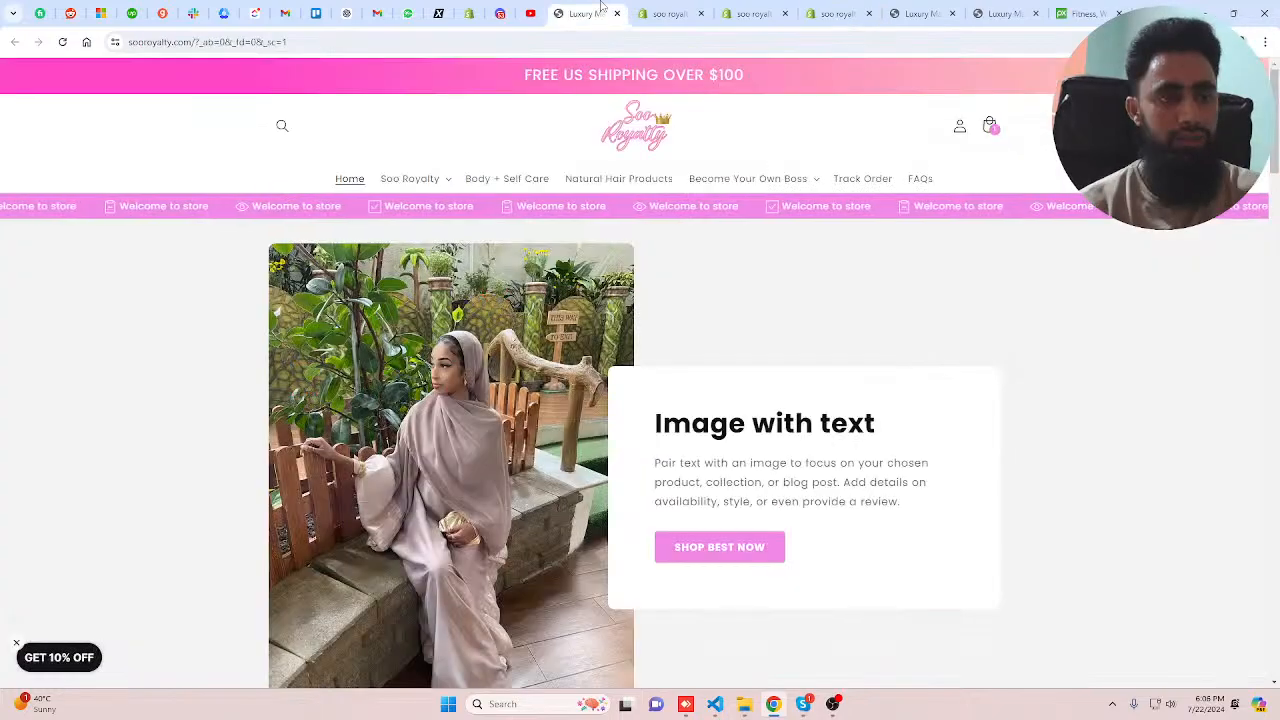
left_click(752, 12)
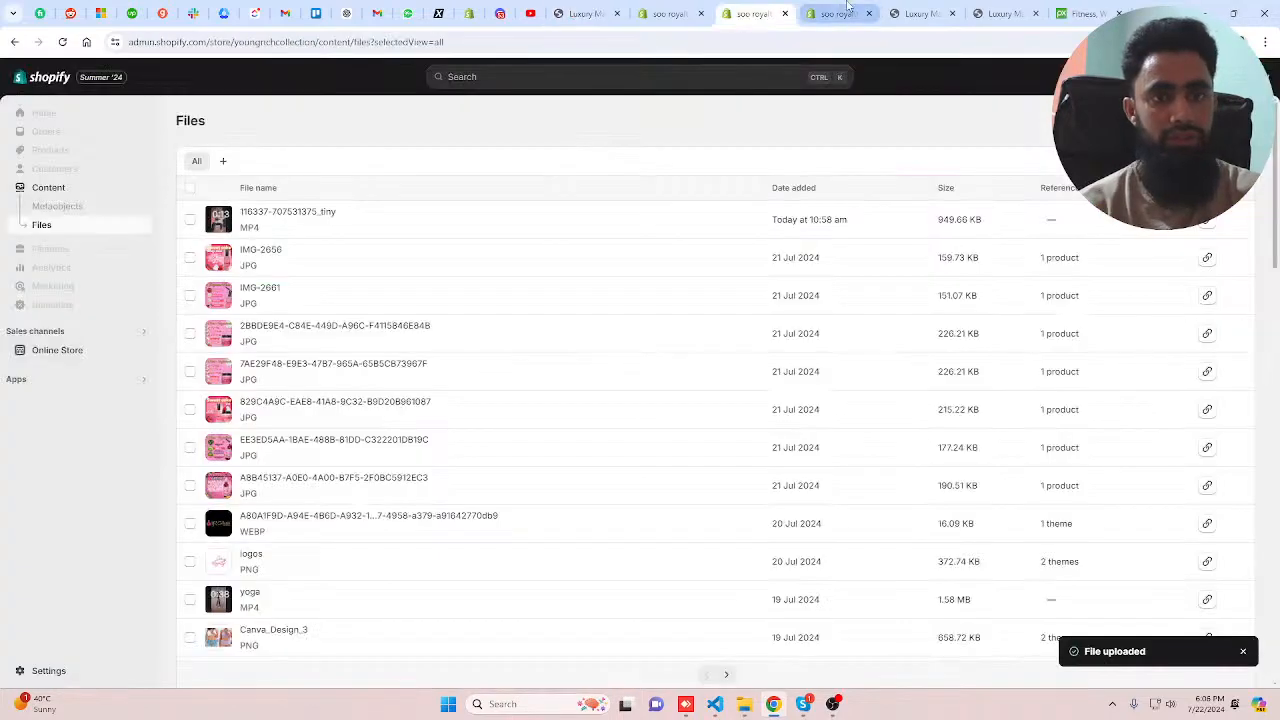
left_click(848, 6)
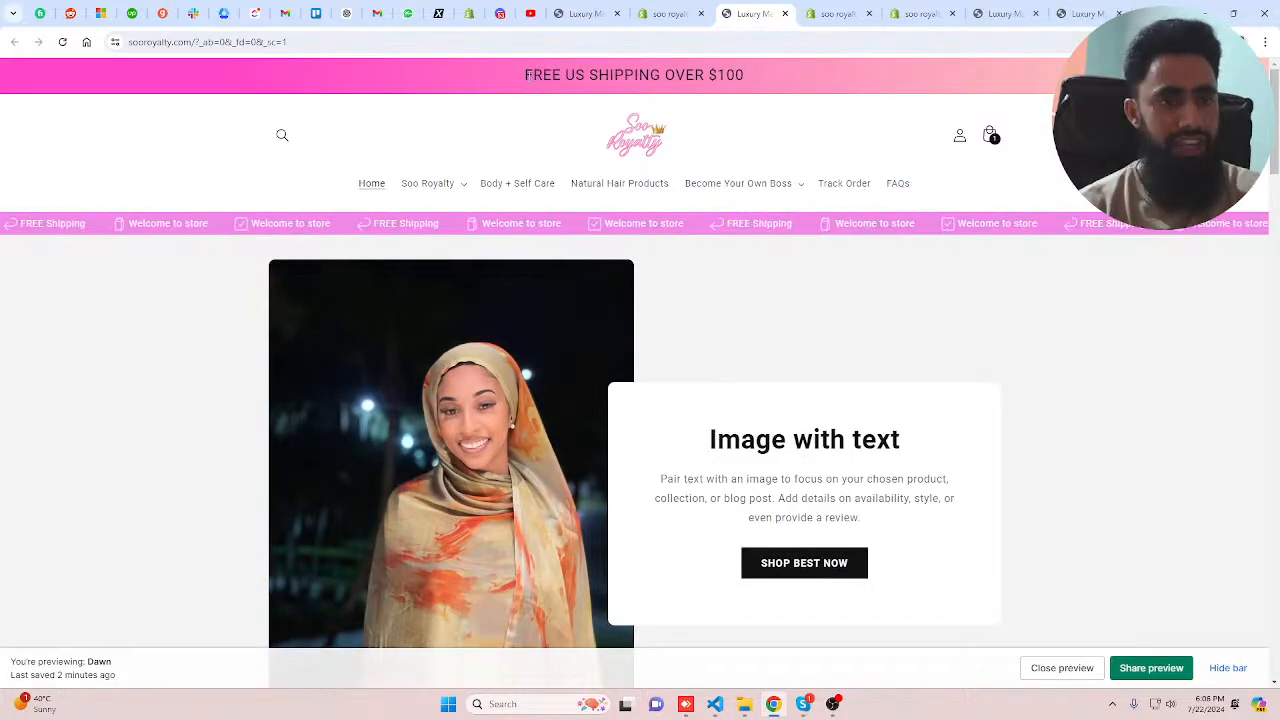
scroll(796, 315, "down", 15)
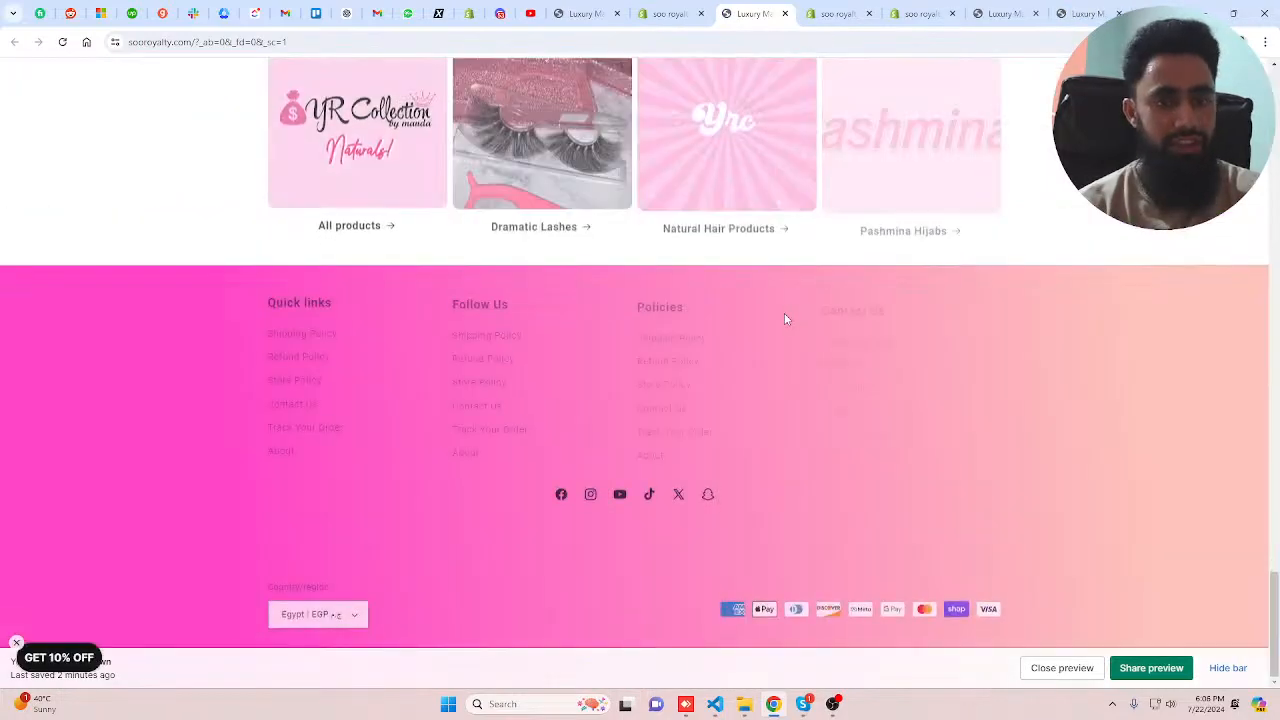
left_click(1226, 668)
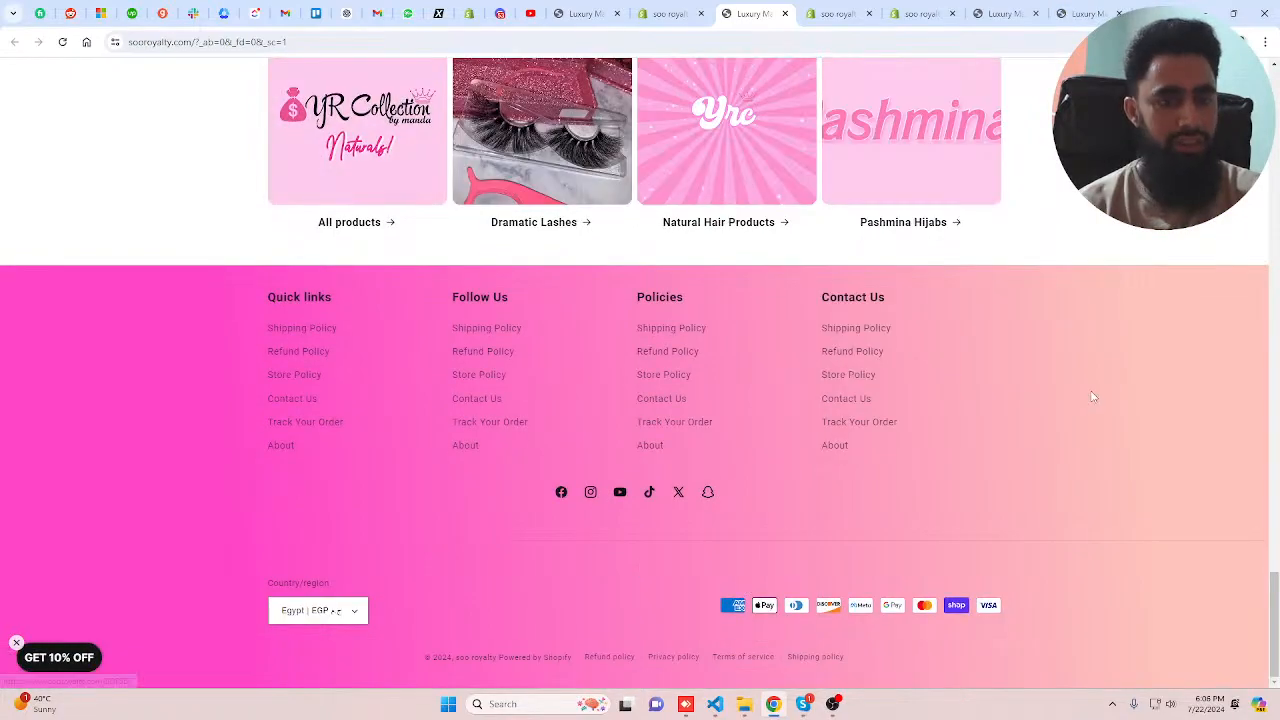
scroll(1093, 397, "up", 3)
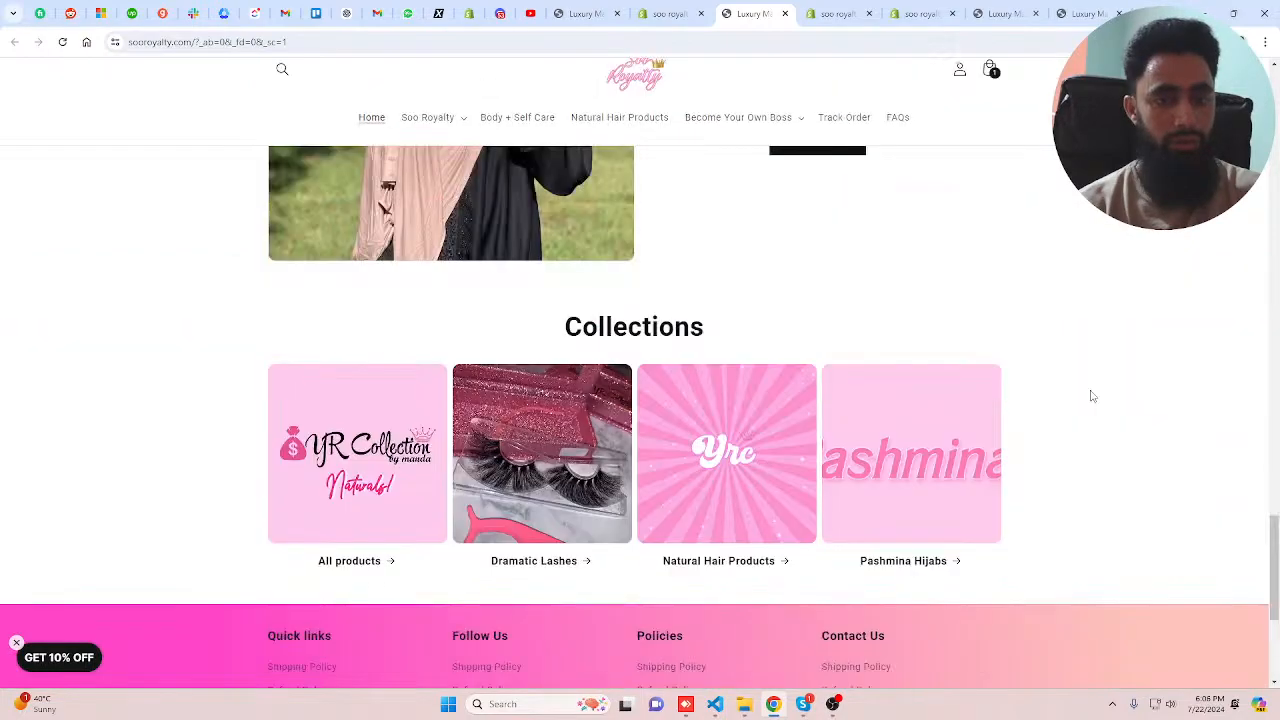
scroll(1093, 397, "up", 1)
scroll(1063, 377, "down", 2)
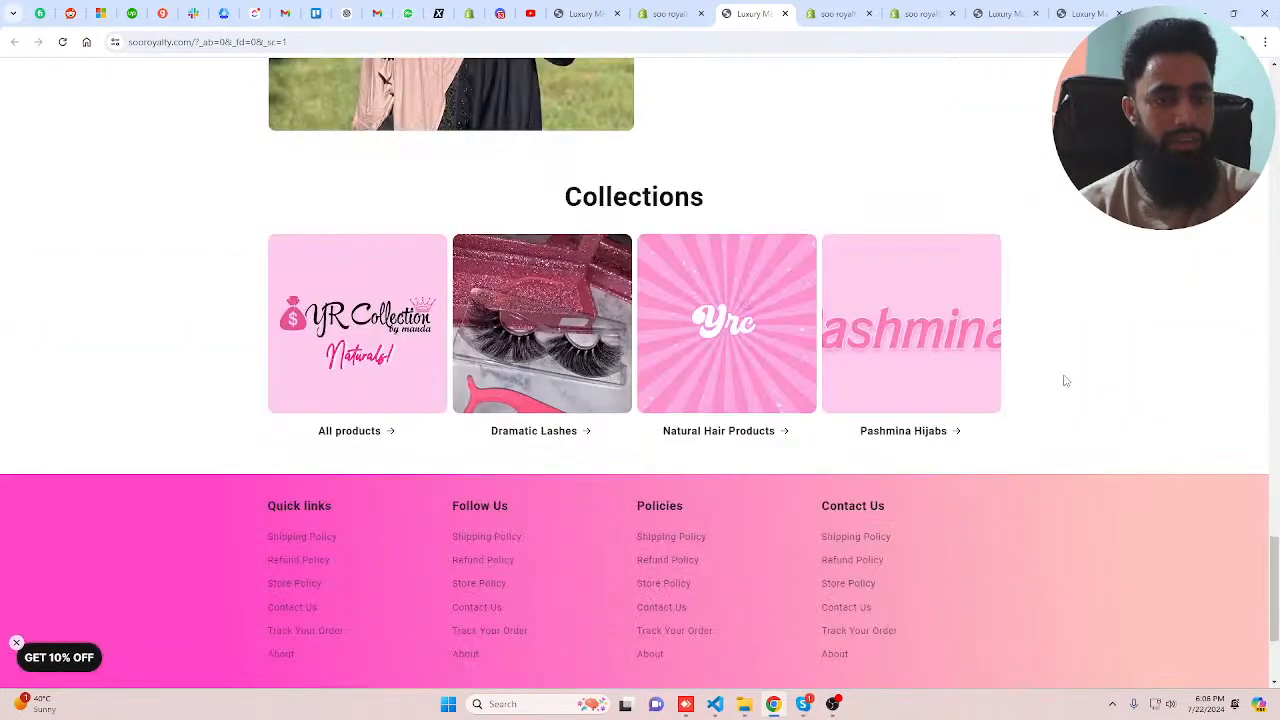
key("Home")
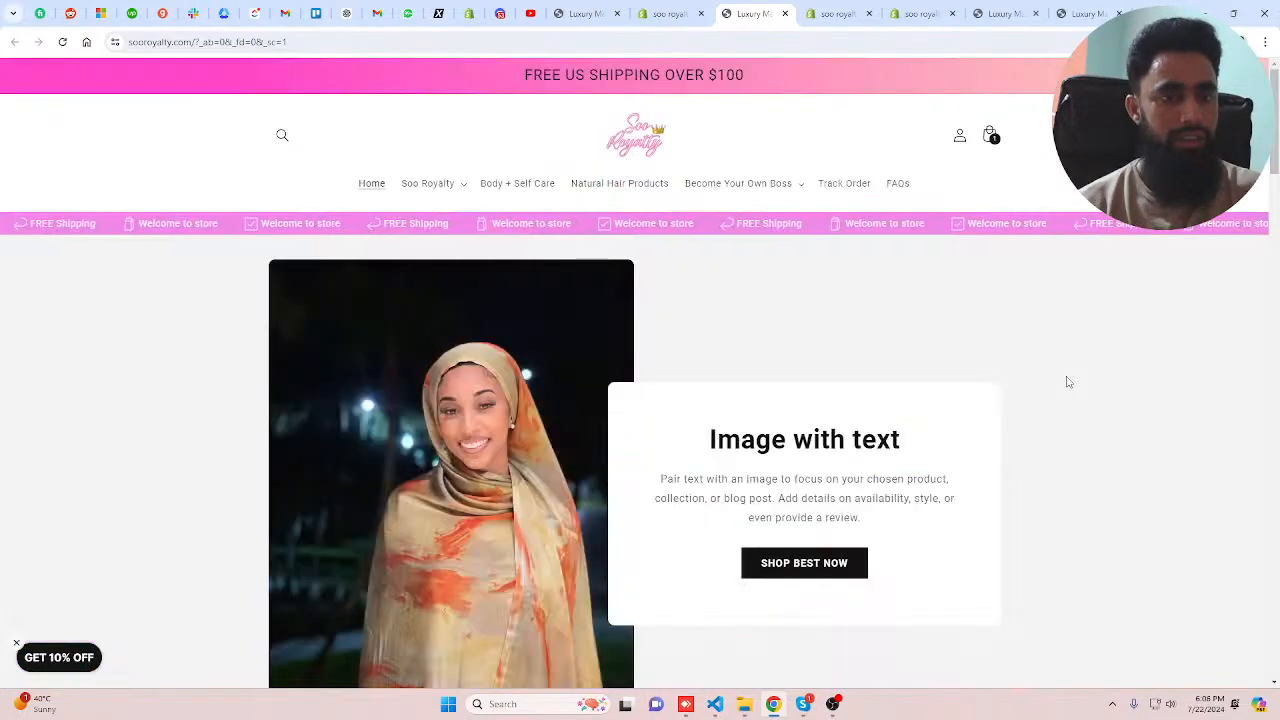
triple_click(763, 73)
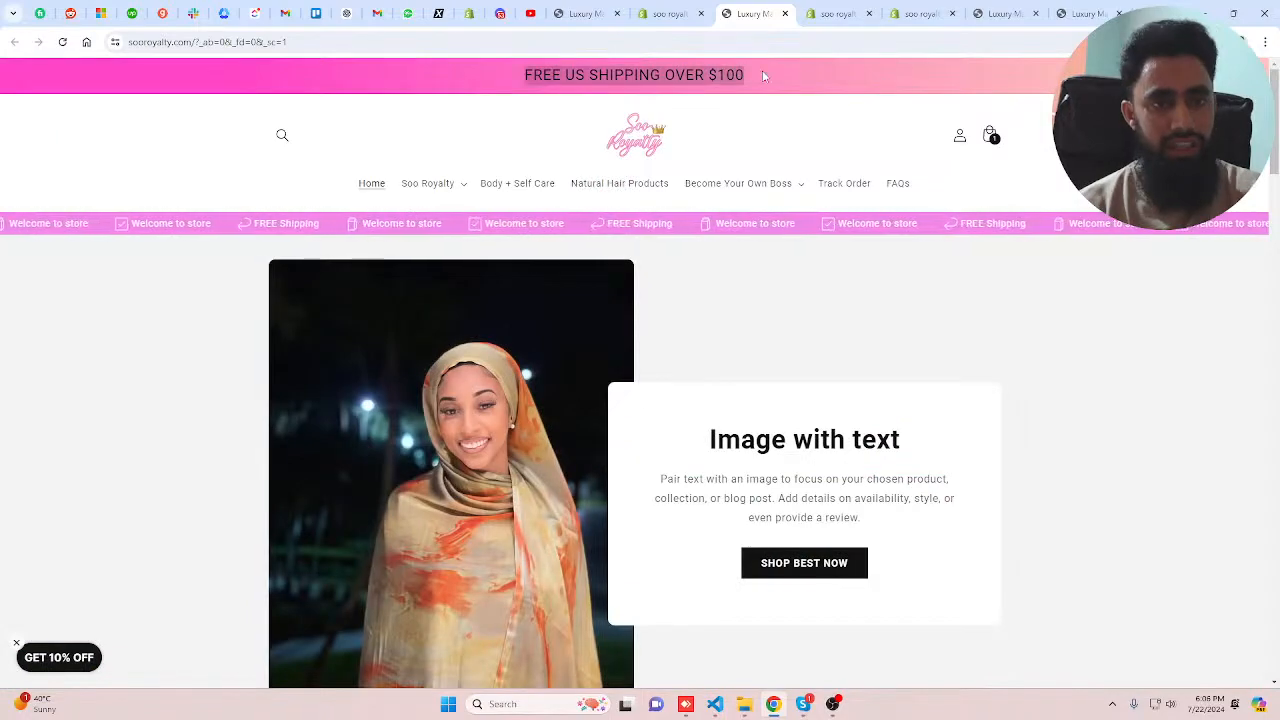
left_click(763, 76)
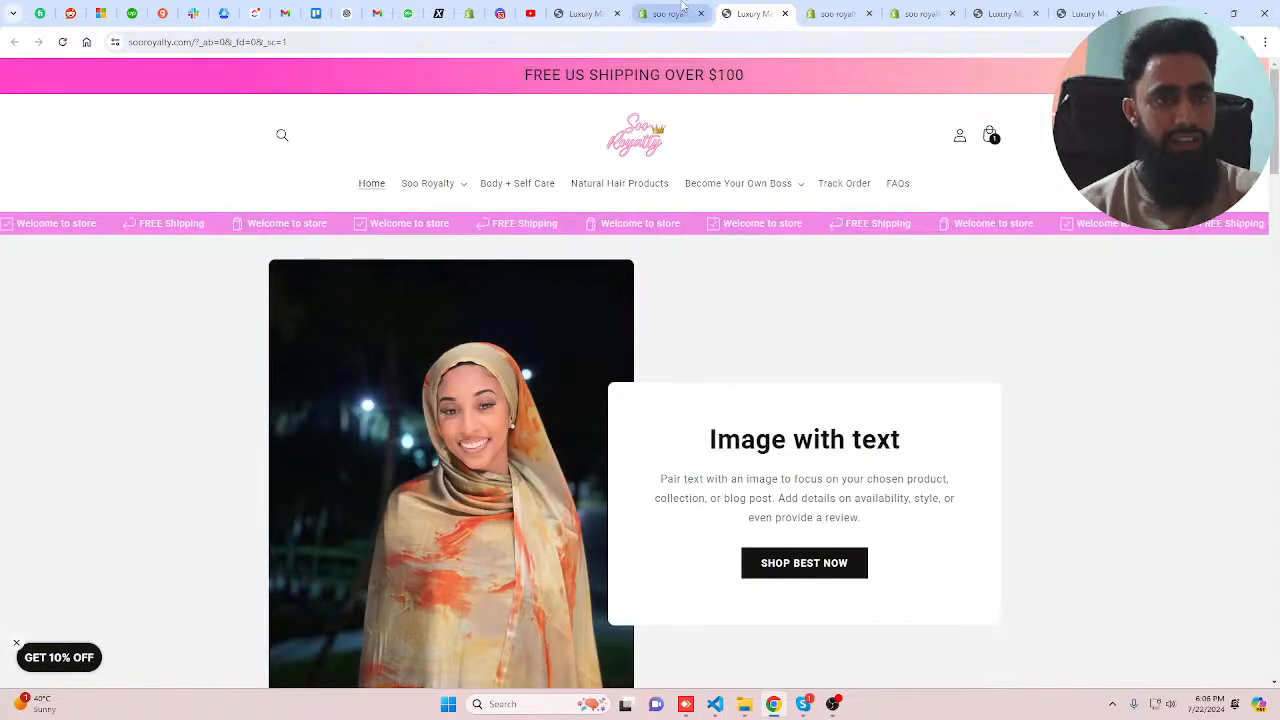
- Switch to the theme editor, disable the "View all" option in the Best Seller featured collection section, and save
left_click(683, 8)
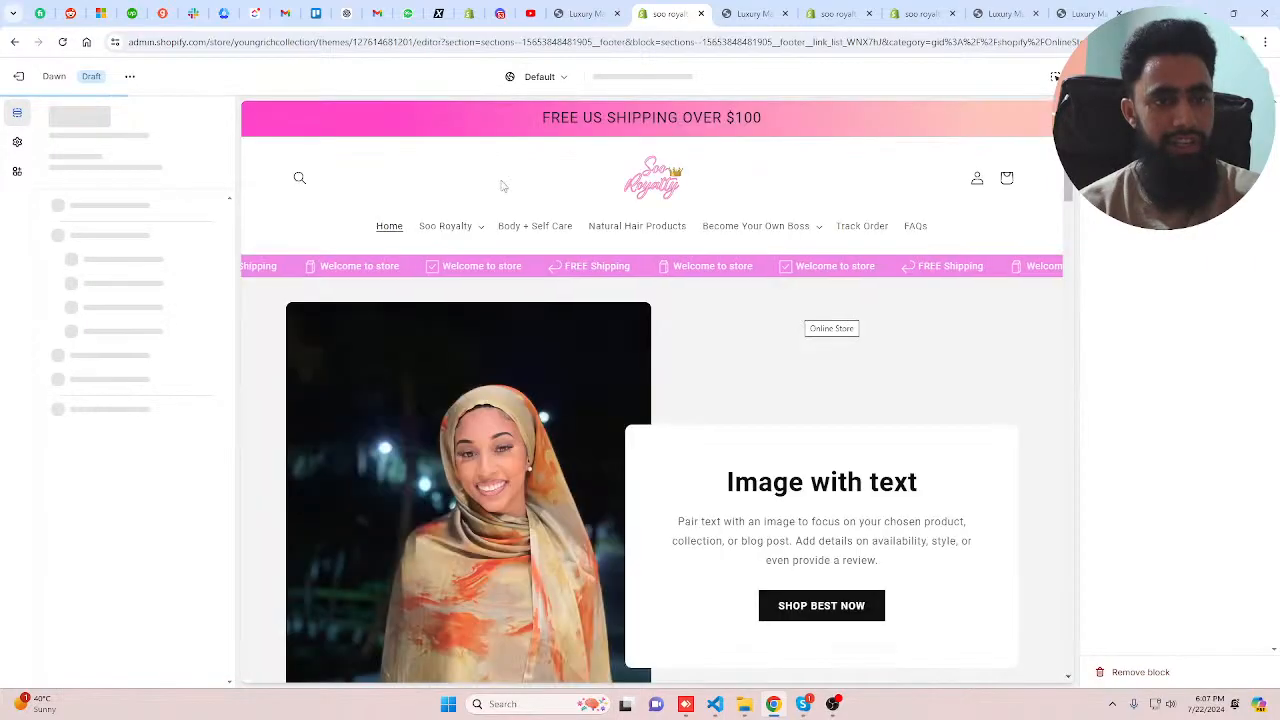
scroll(741, 398, "down", 8)
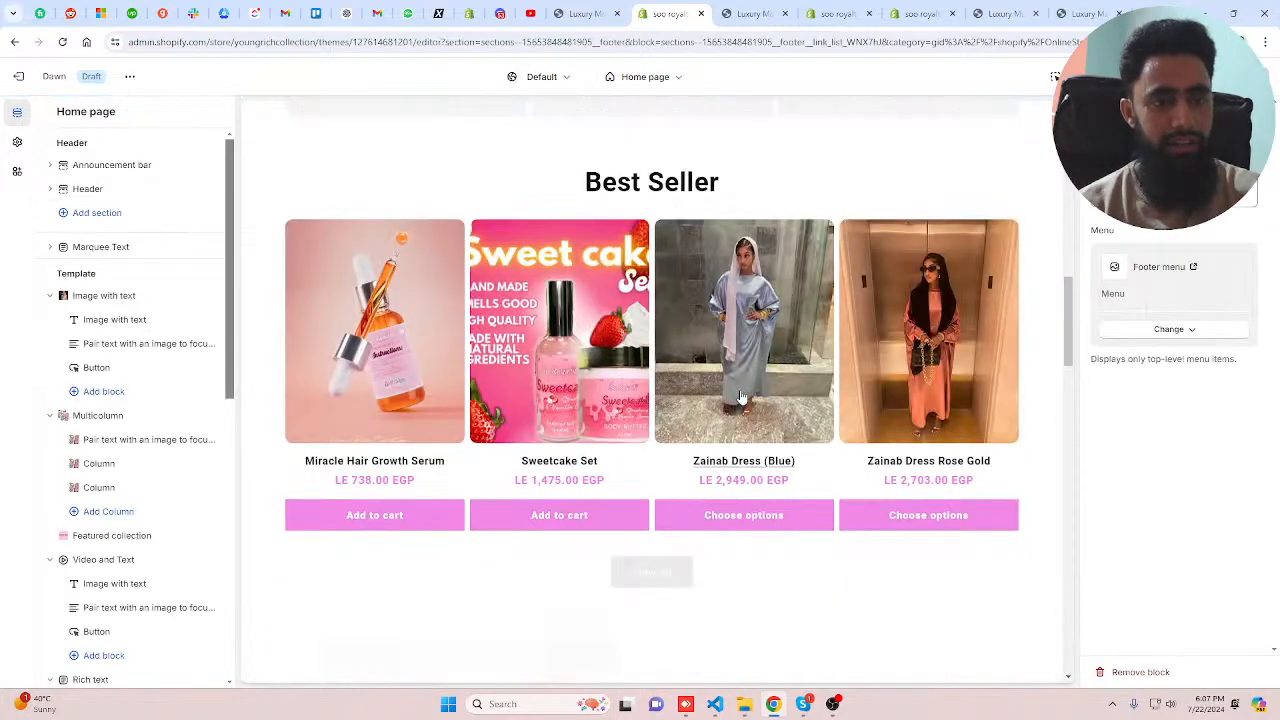
scroll(741, 398, "up", 2)
left_click_drag(586, 368, 726, 374)
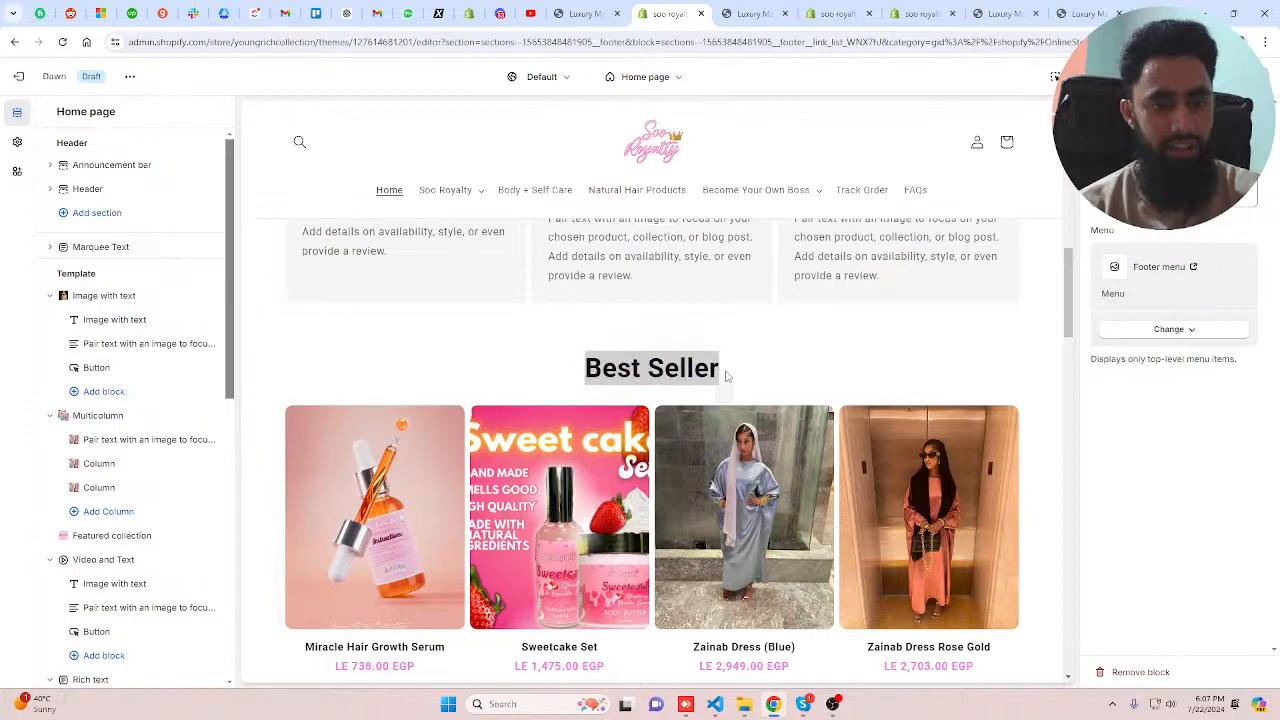
scroll(727, 375, "down", 5)
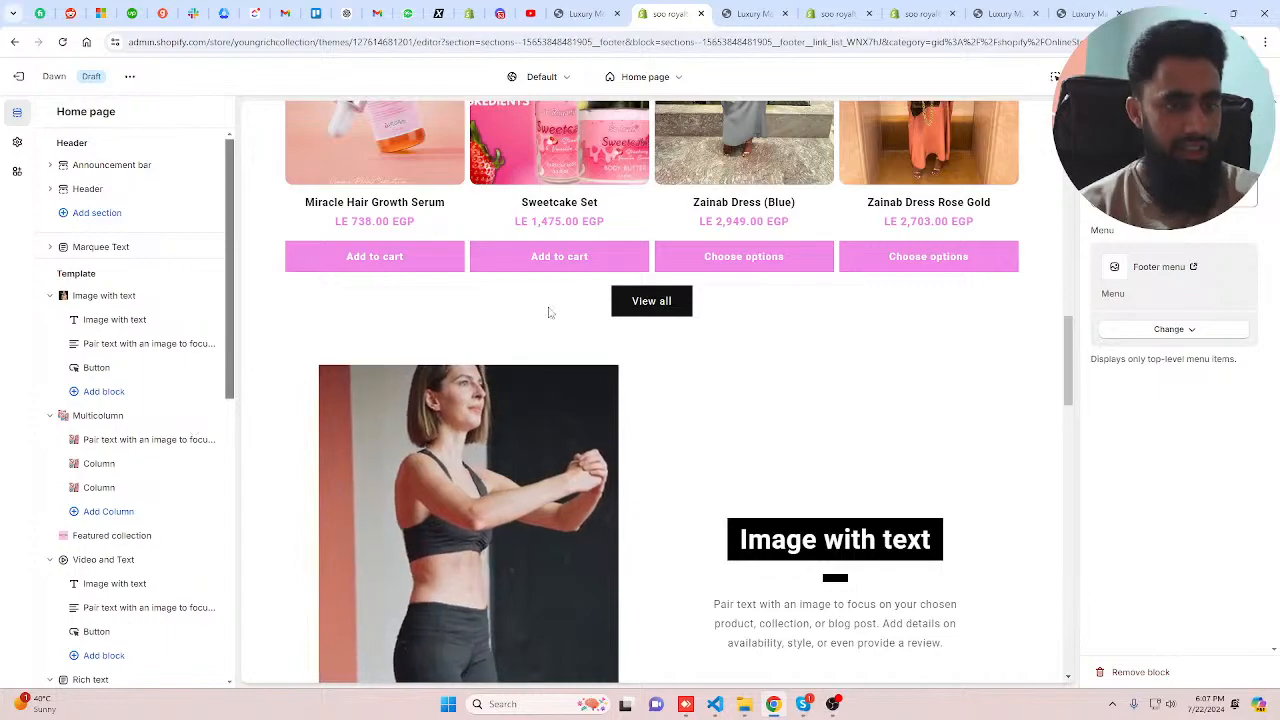
left_click(128, 537)
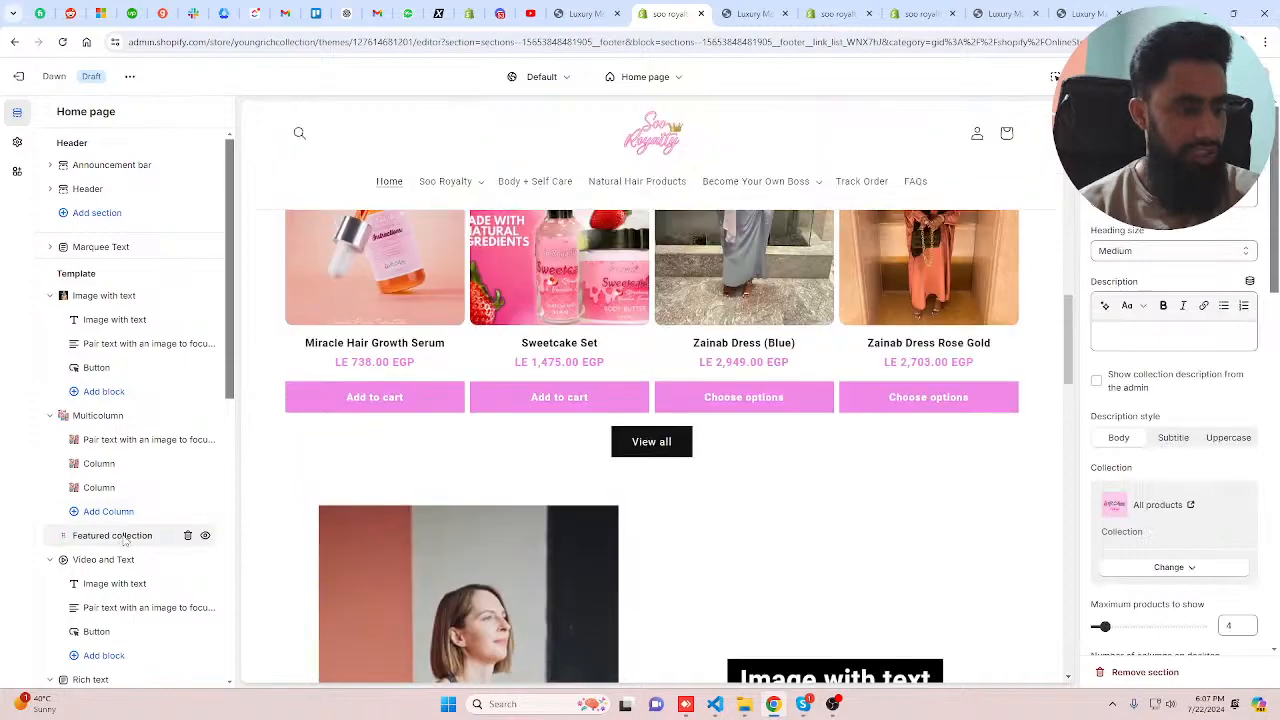
scroll(1128, 530, "down", 3)
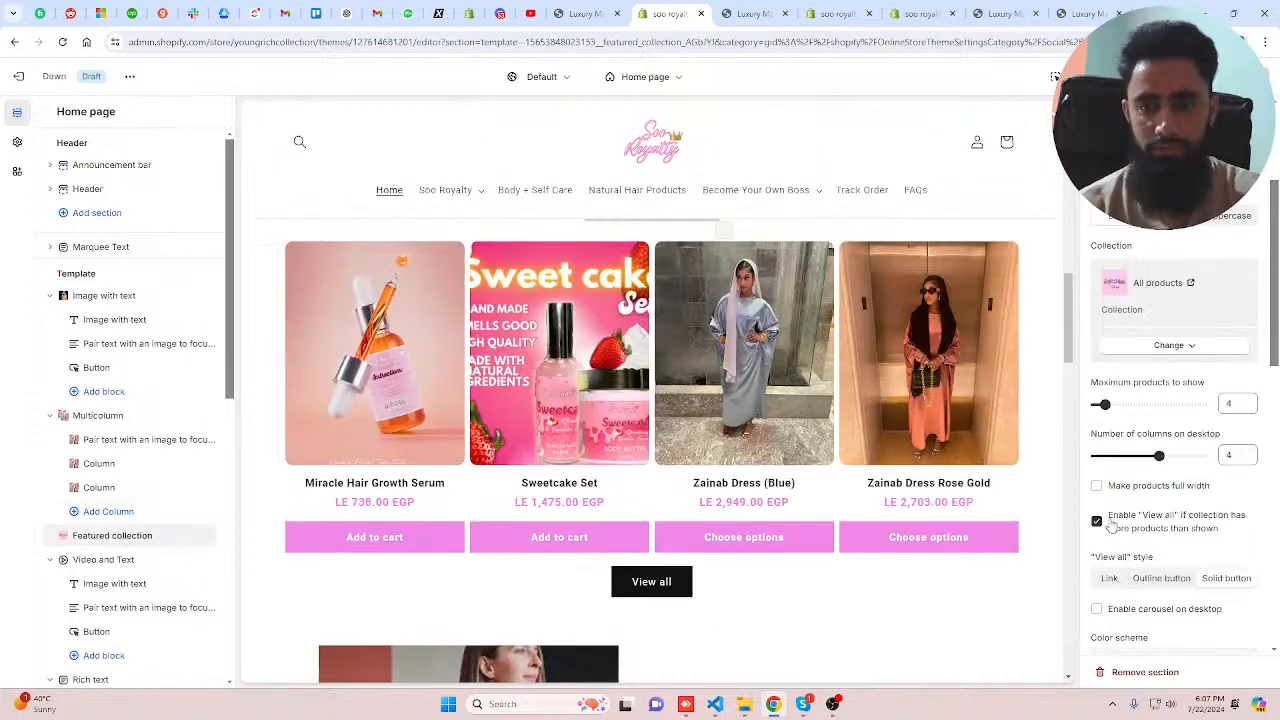
left_click(1111, 527)
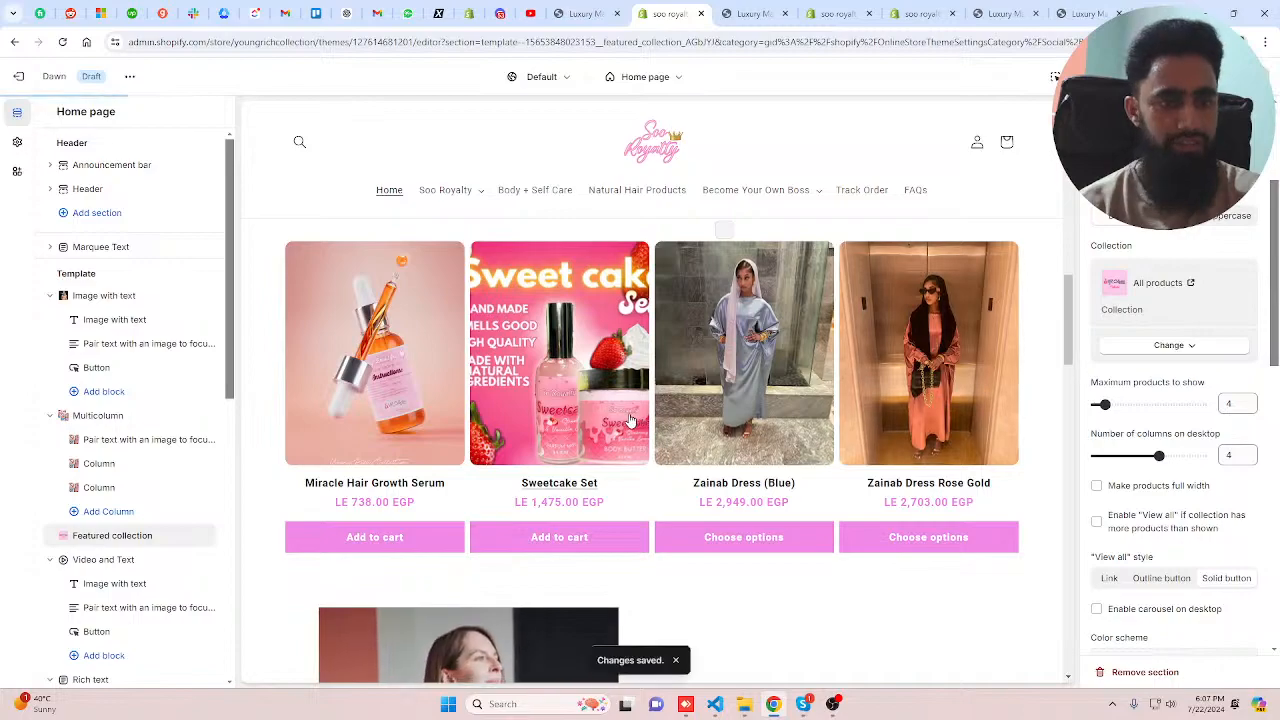
- Review the home page preview from the Best Seller products down to the footer
scroll(628, 421, "down", 3)
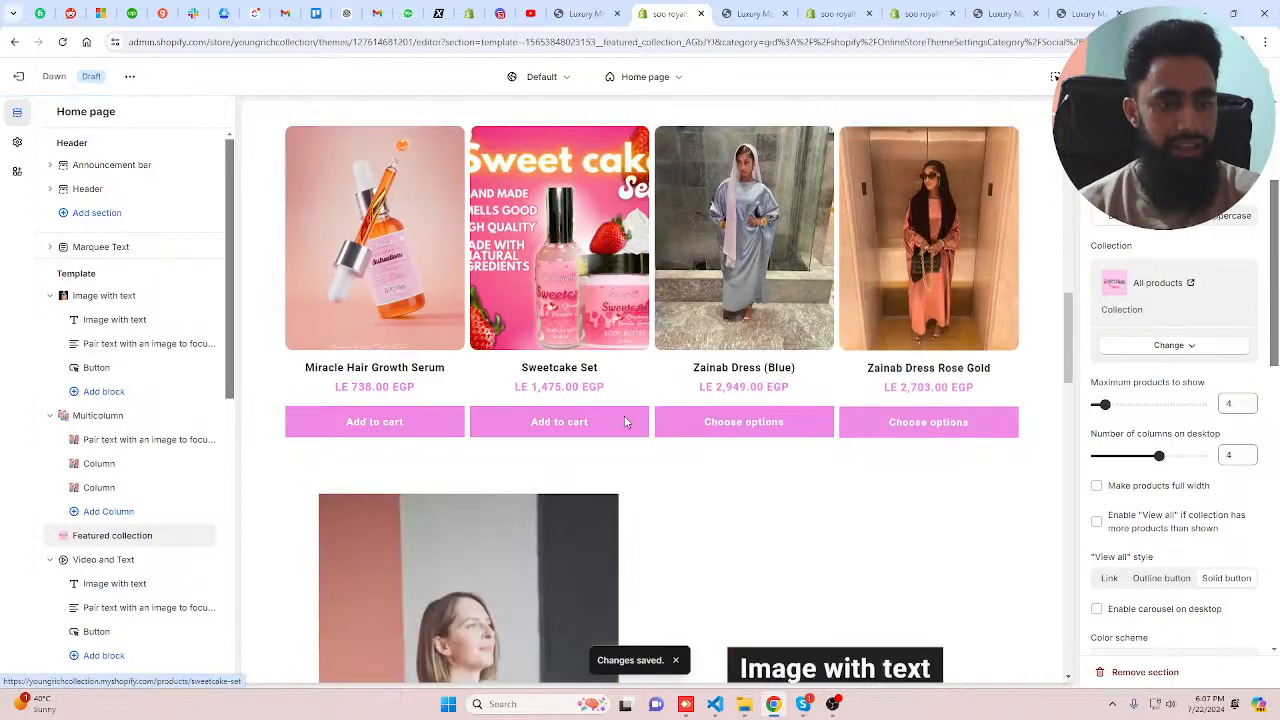
scroll(563, 390, "down", 3)
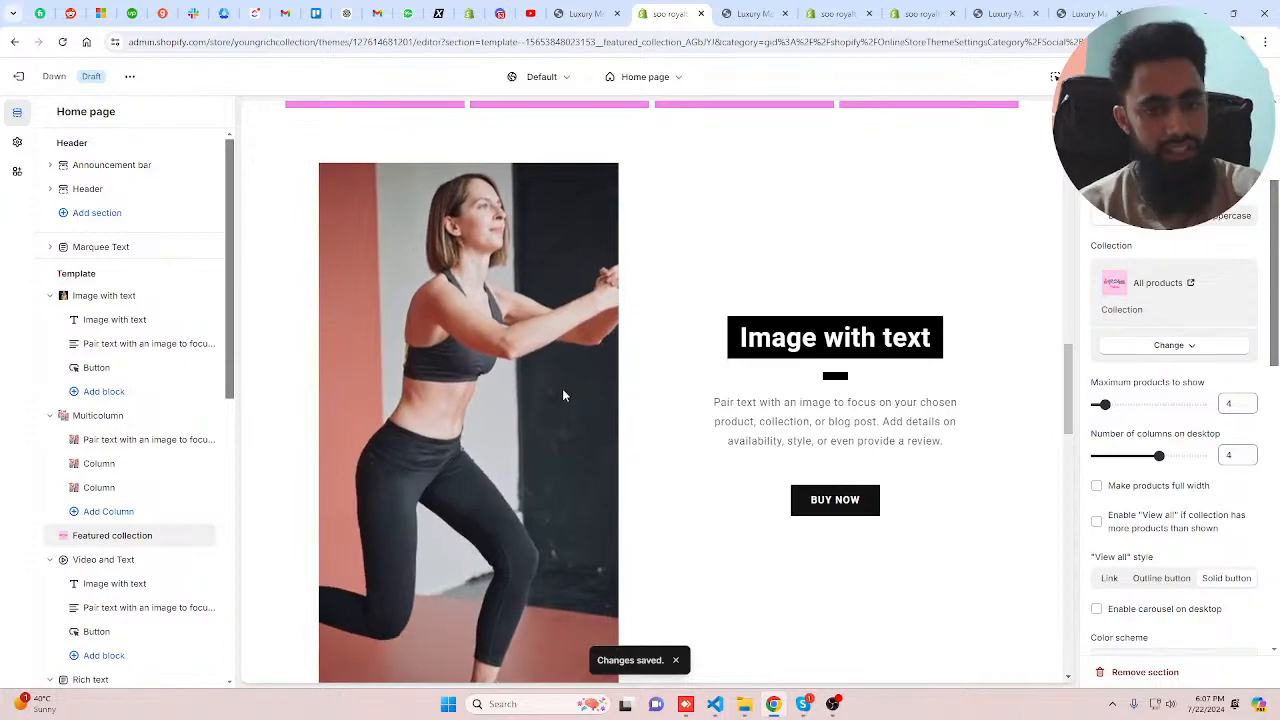
scroll(563, 396, "down", 2)
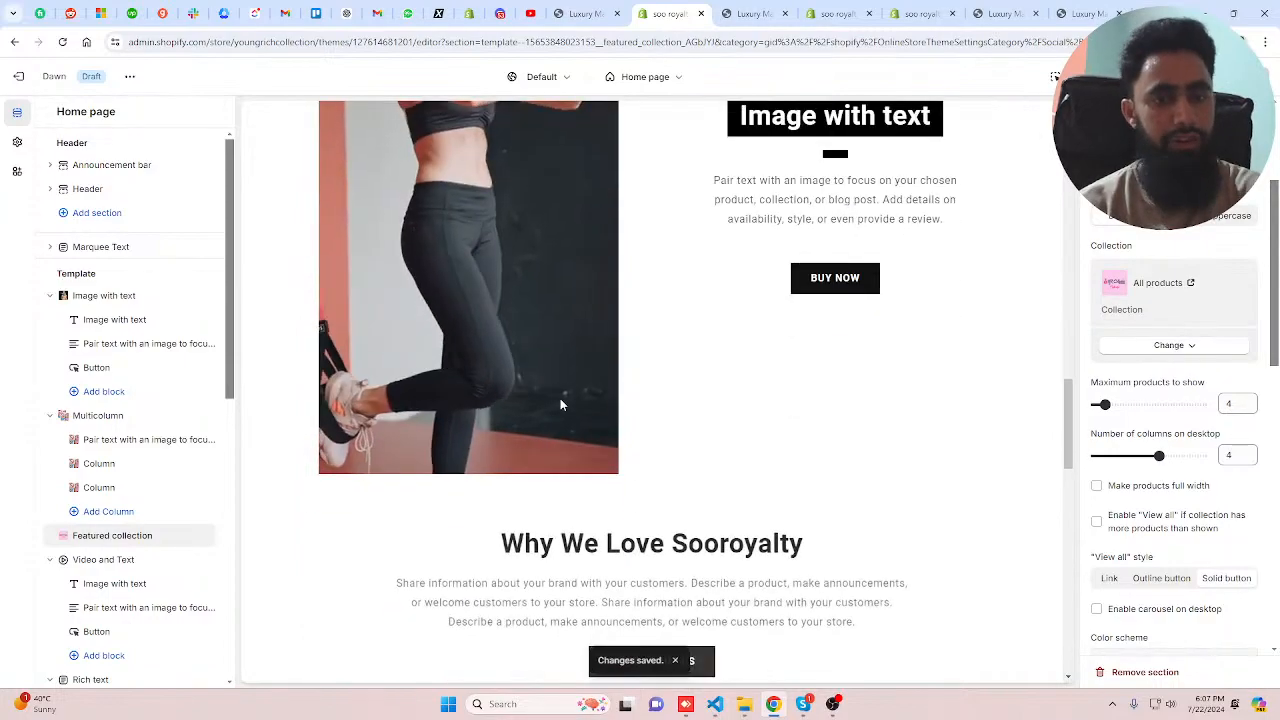
scroll(560, 404, "down", 5)
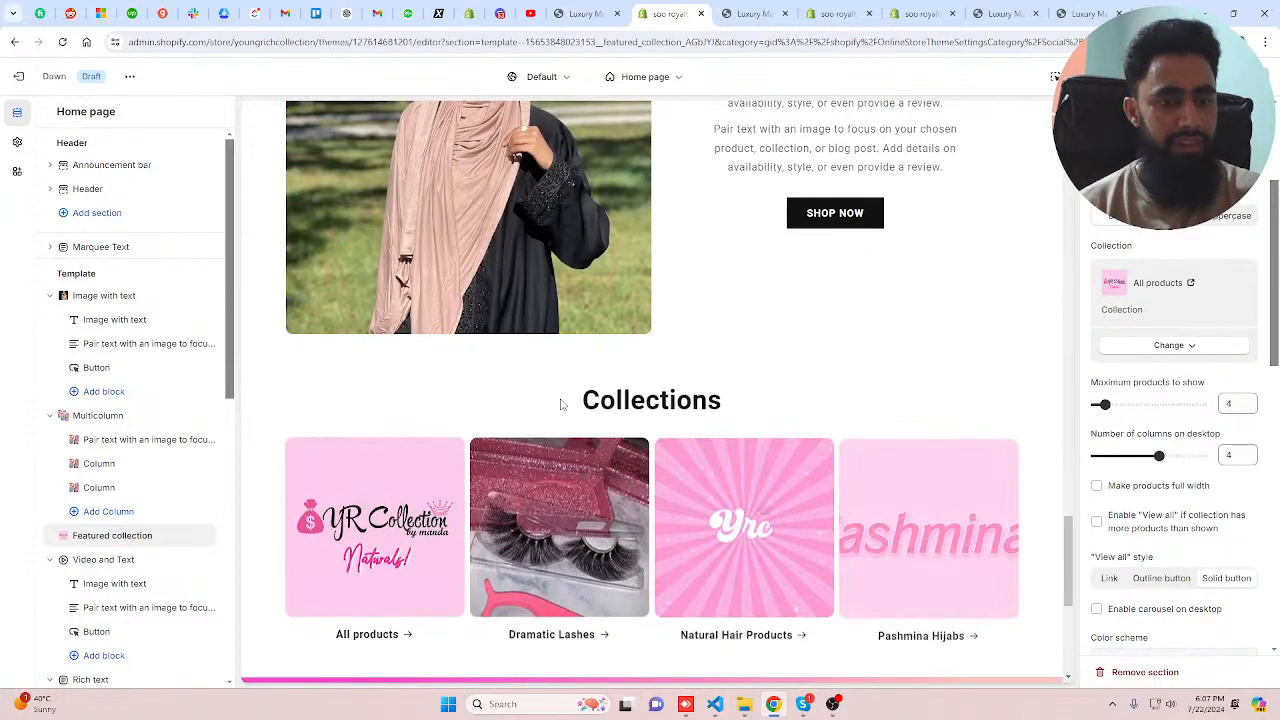
scroll(722, 404, "up", 5)
scroll(722, 411, "down", 5)
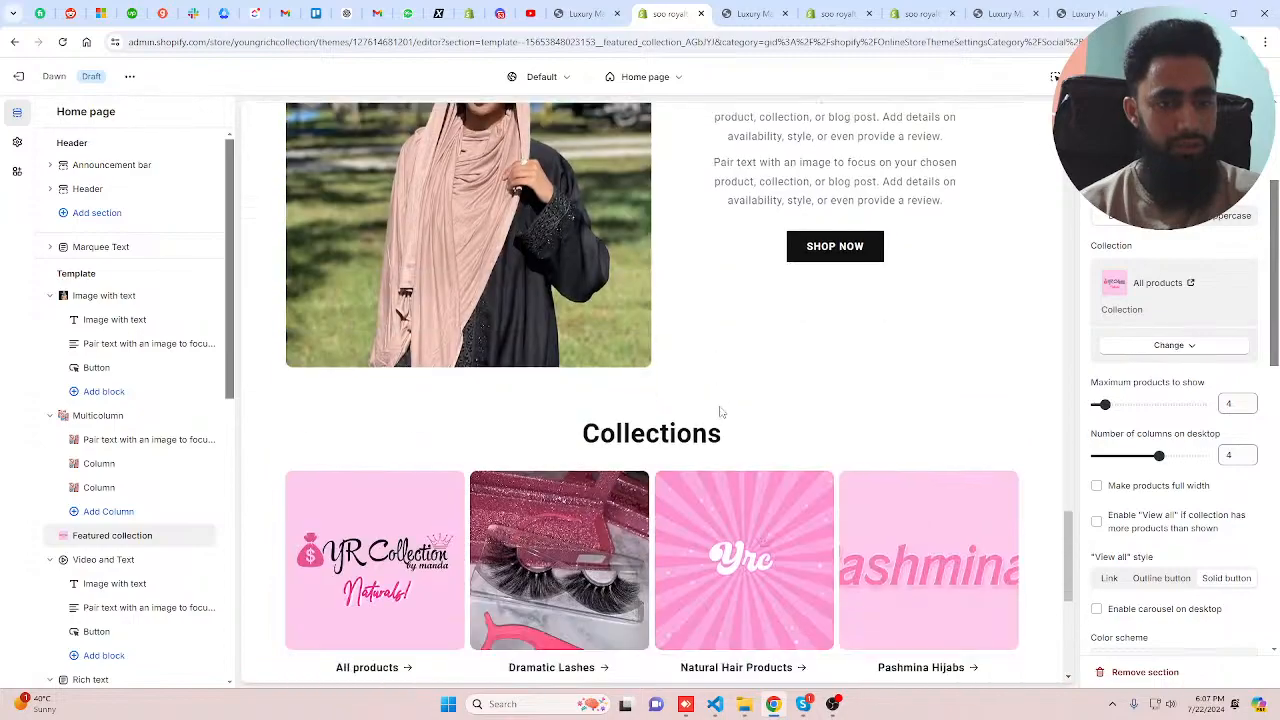
scroll(720, 411, "down", 4)
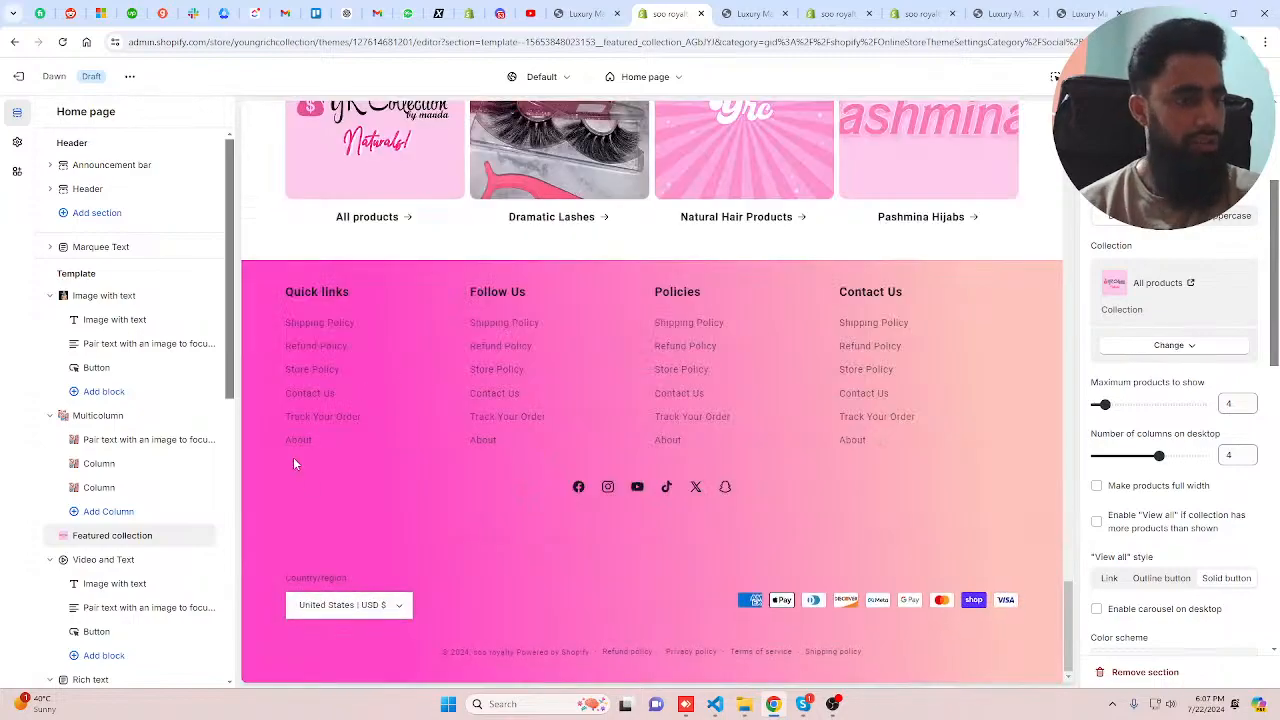
- Add a new color scheme in the theme settings and set its background to the already used pink #F088E7
left_click(17, 142)
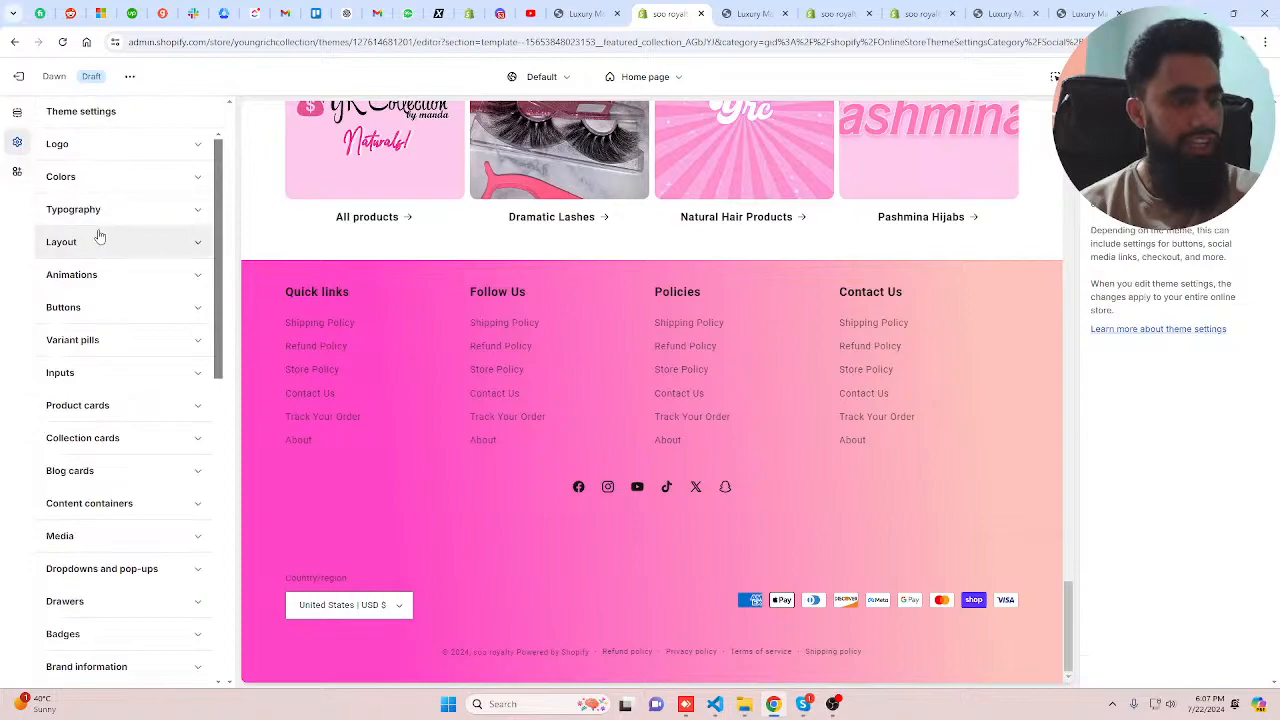
left_click(95, 147)
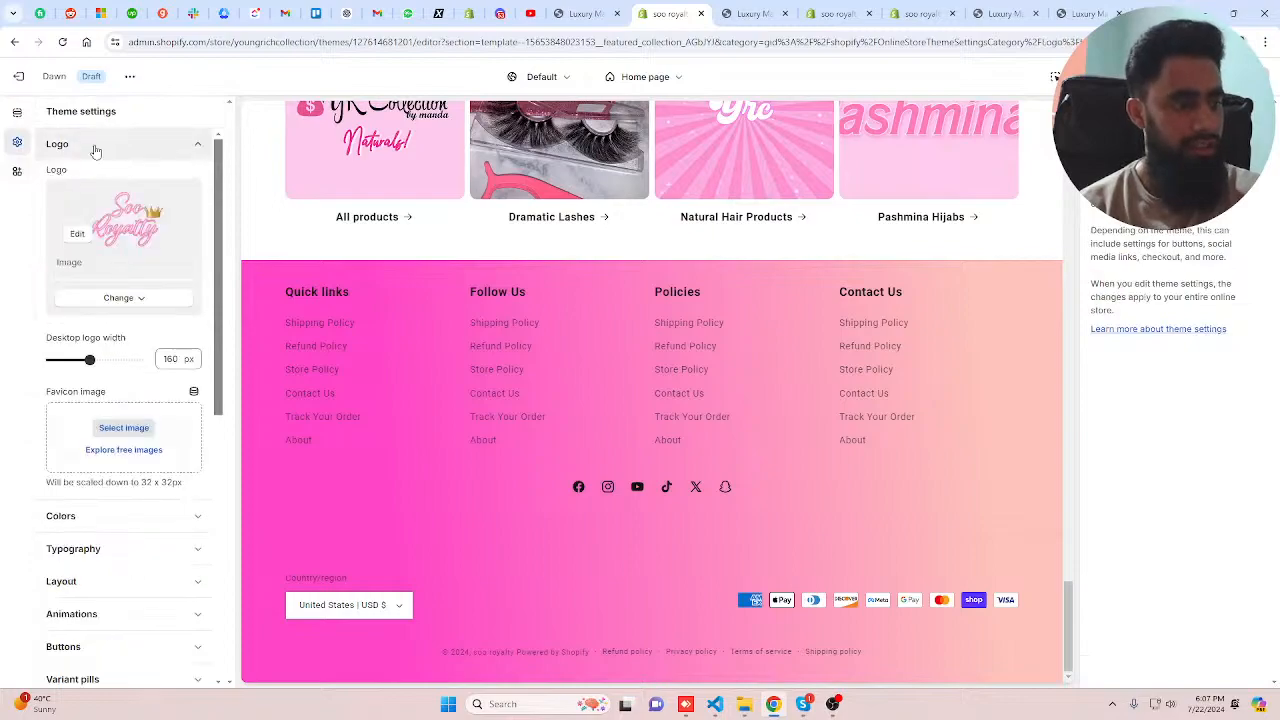
scroll(88, 290, "down", 2)
left_click(87, 298)
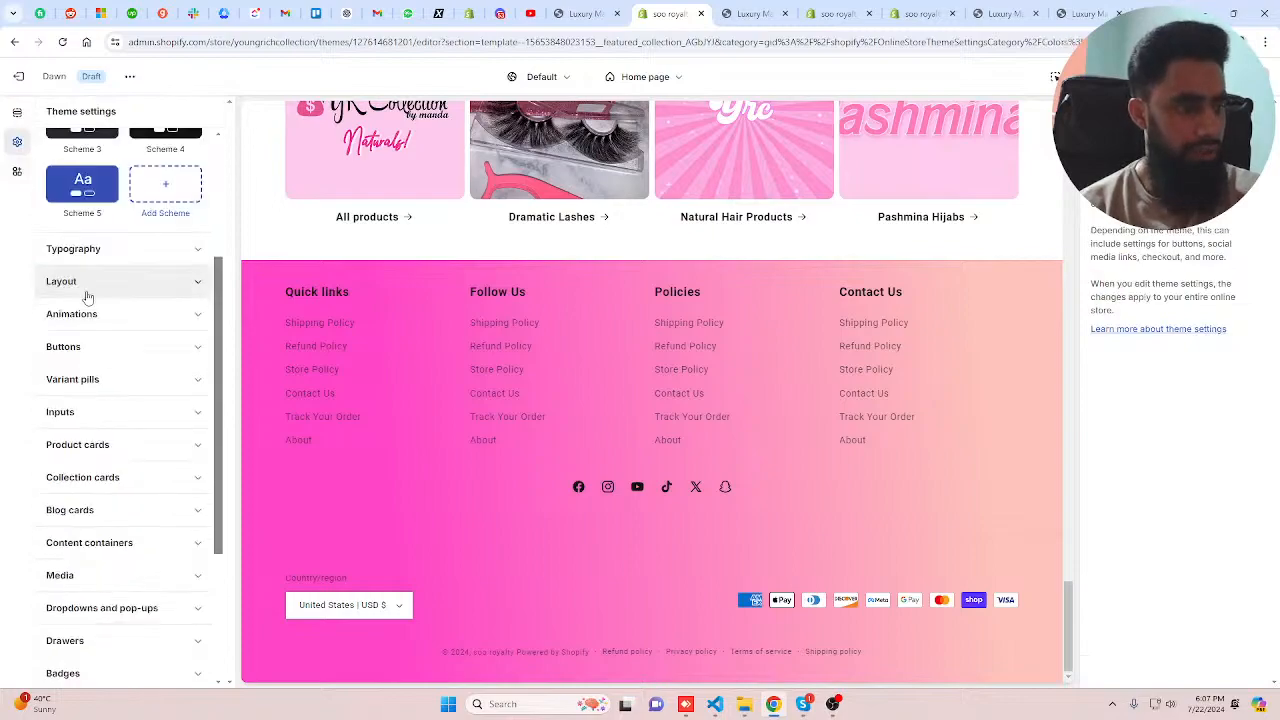
left_click(168, 412)
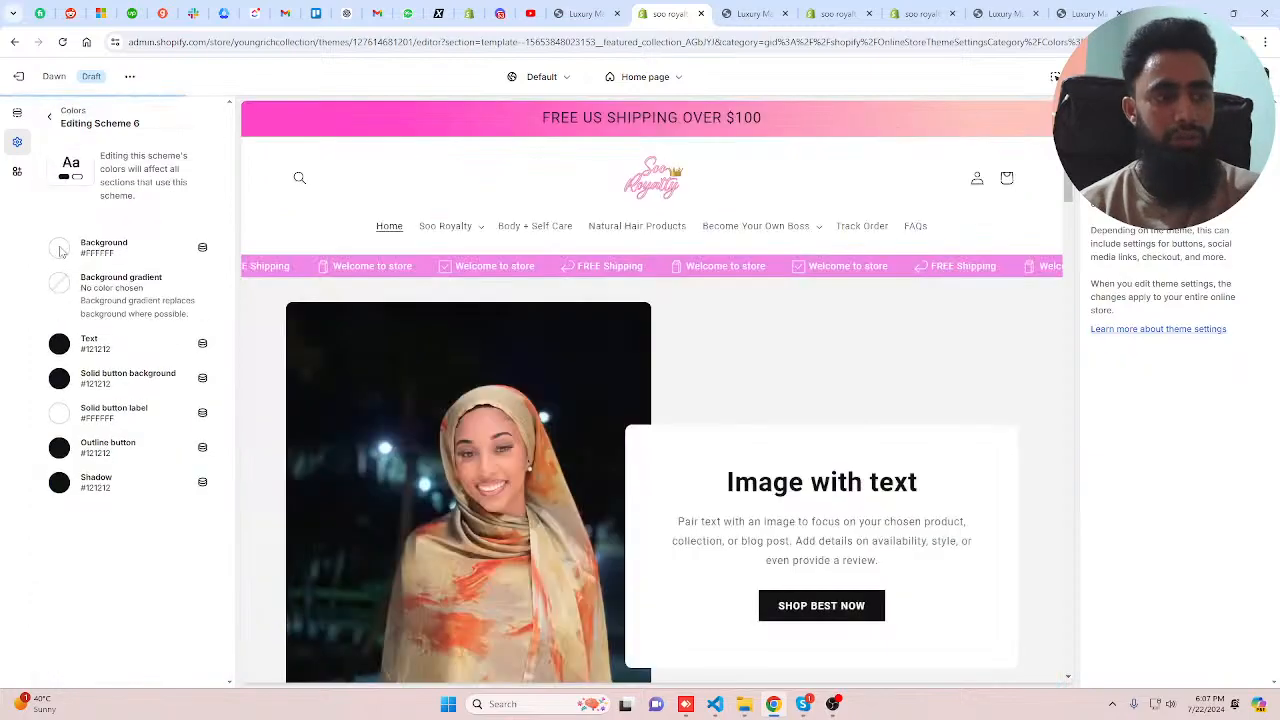
left_click(60, 250)
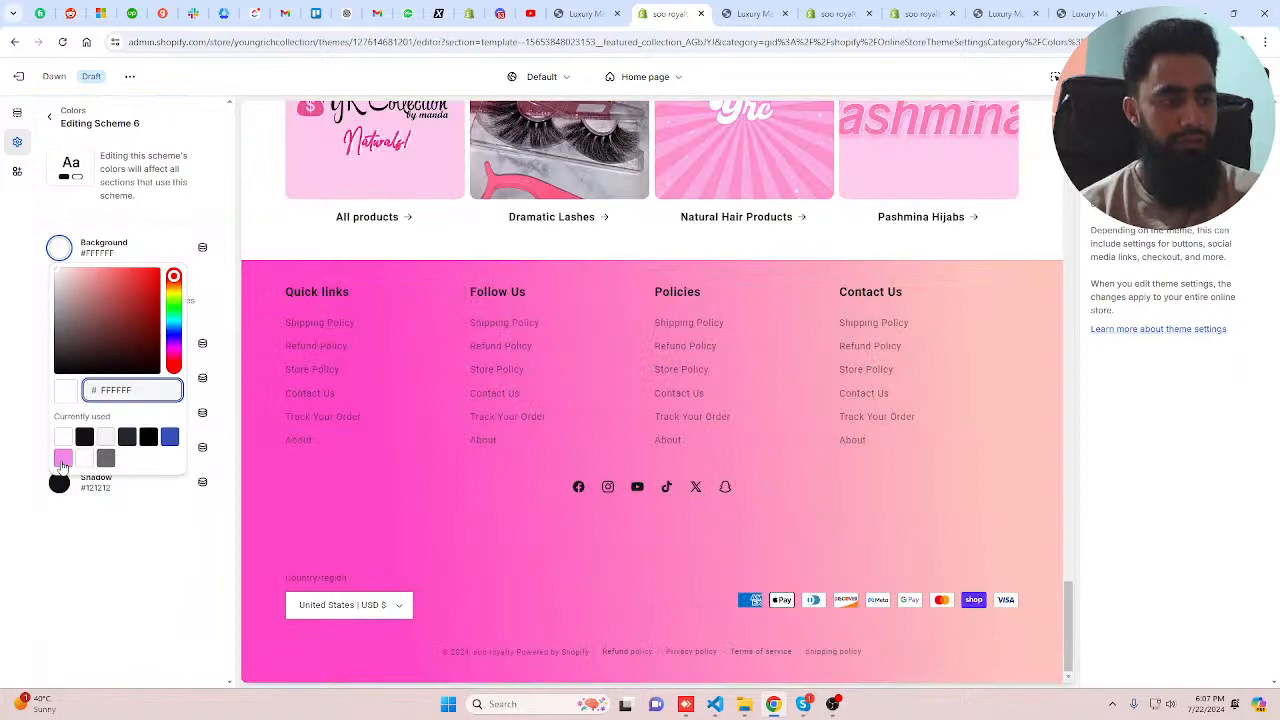
left_click(62, 460)
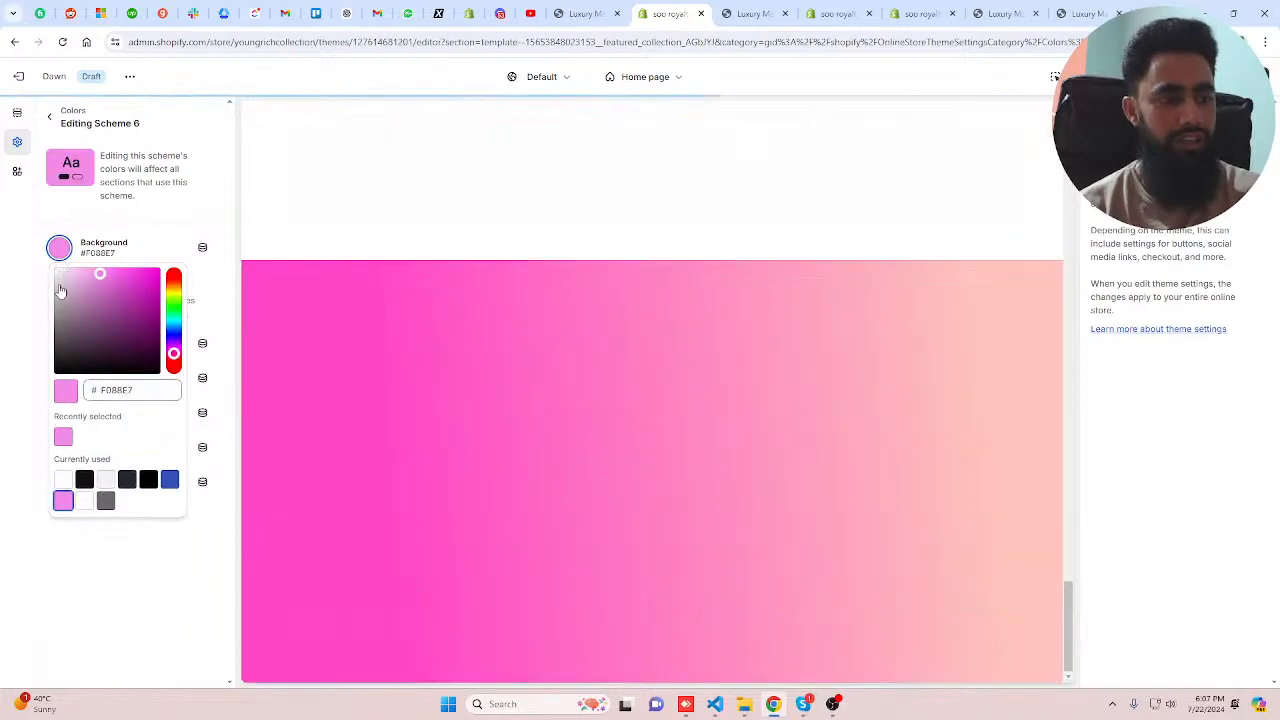
left_click(60, 250)
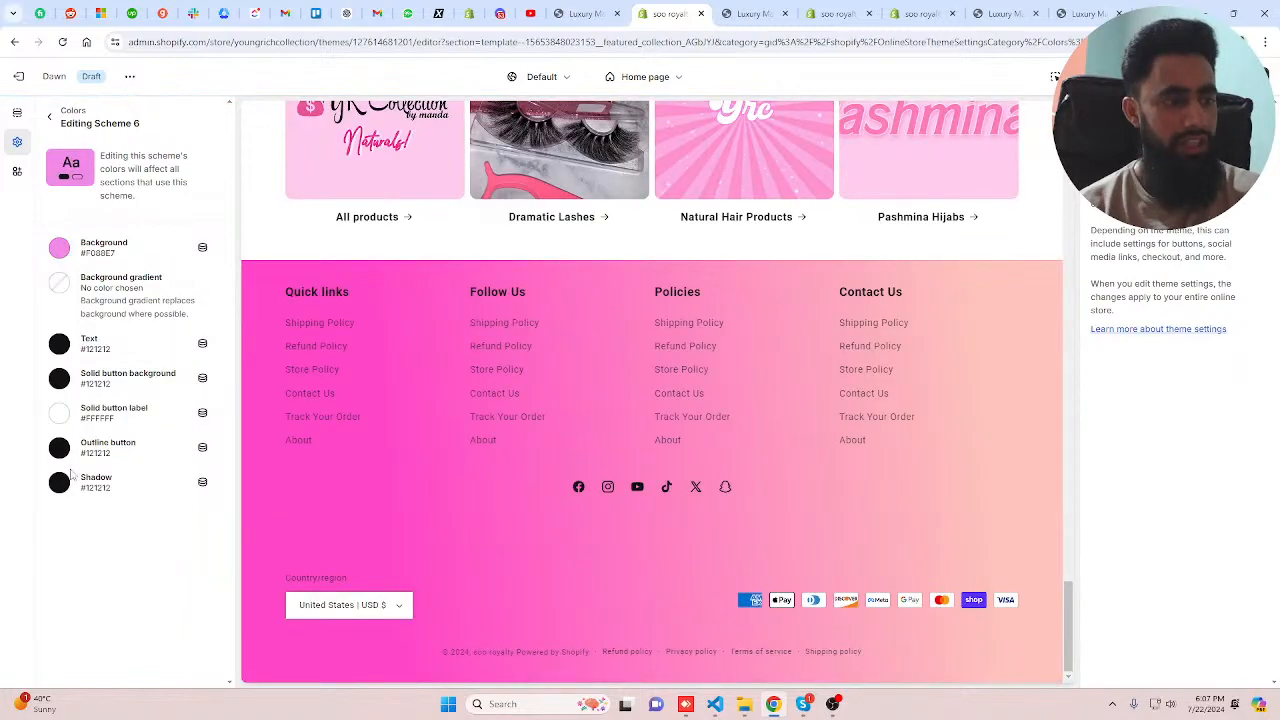
- Set the text color of Scheme 6 to white #FFFFFF and save the theme
left_click(62, 345)
left_click(85, 313)
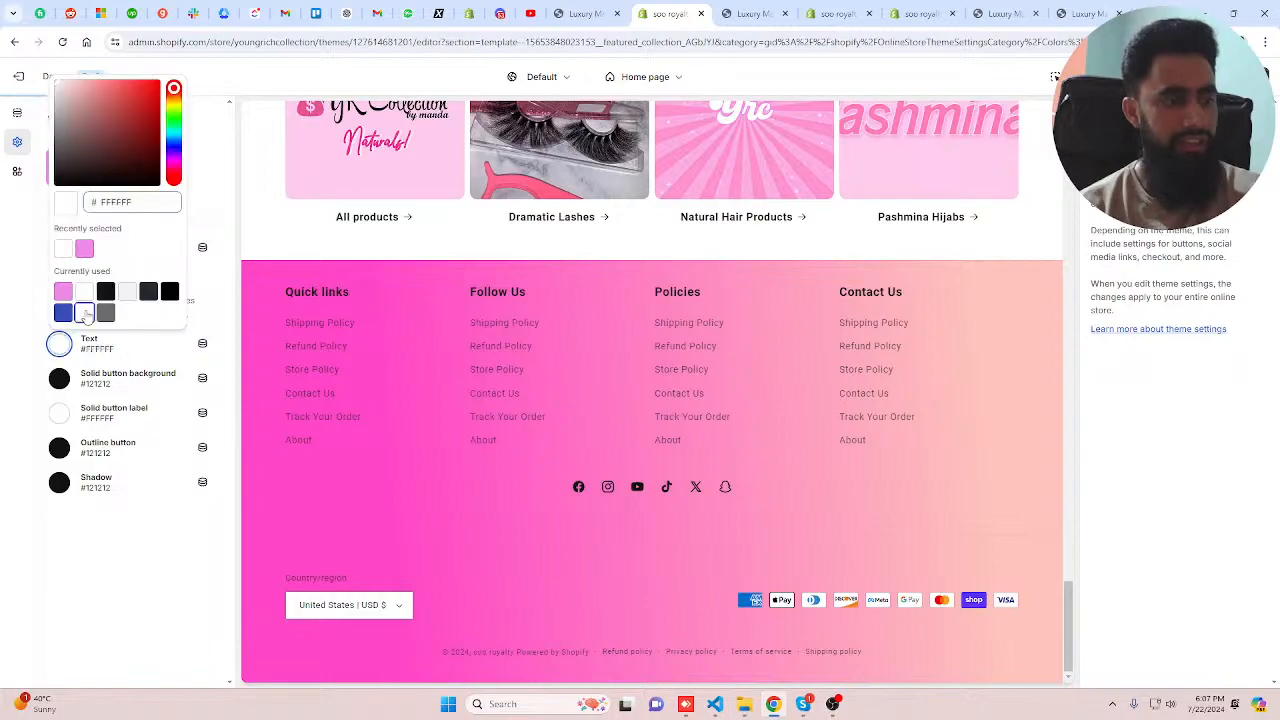
left_click(94, 583)
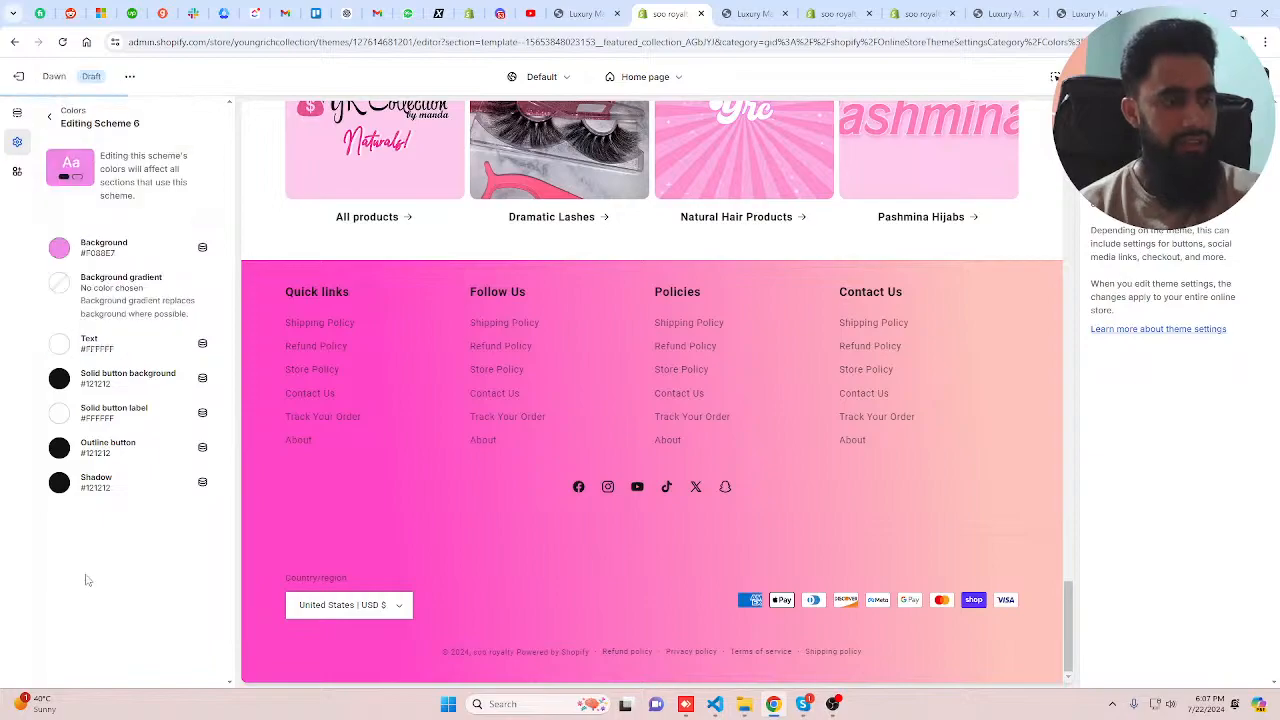
left_click(50, 117)
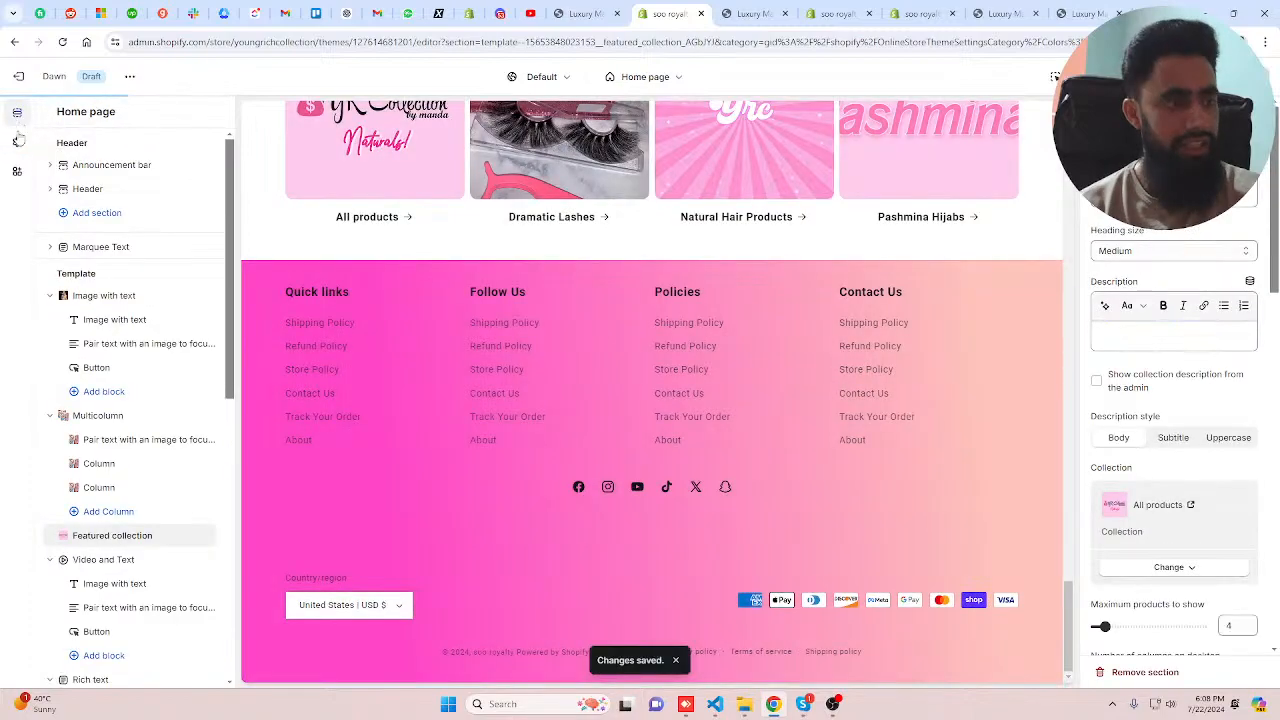
- Apply the Scheme 6 color scheme to the Footer section and check the footer in the preview
scroll(140, 420, "down", 10)
left_click(103, 545)
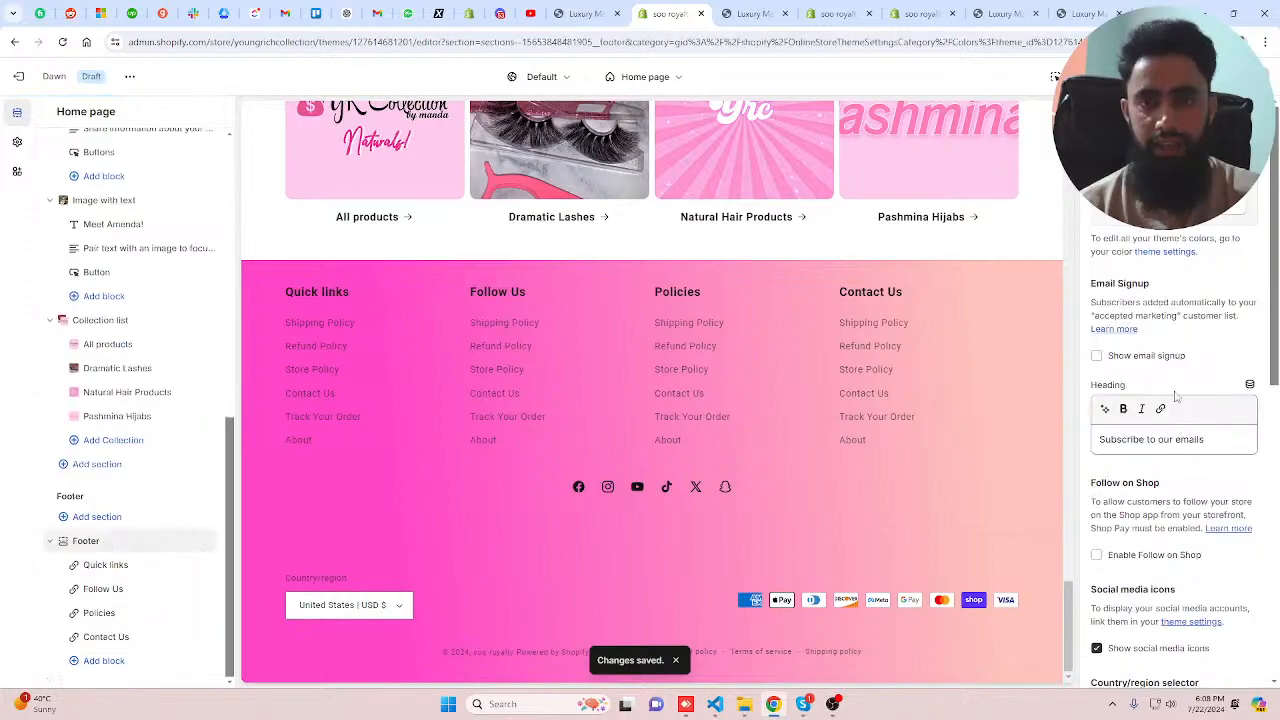
left_click(1174, 206)
left_click(1173, 416)
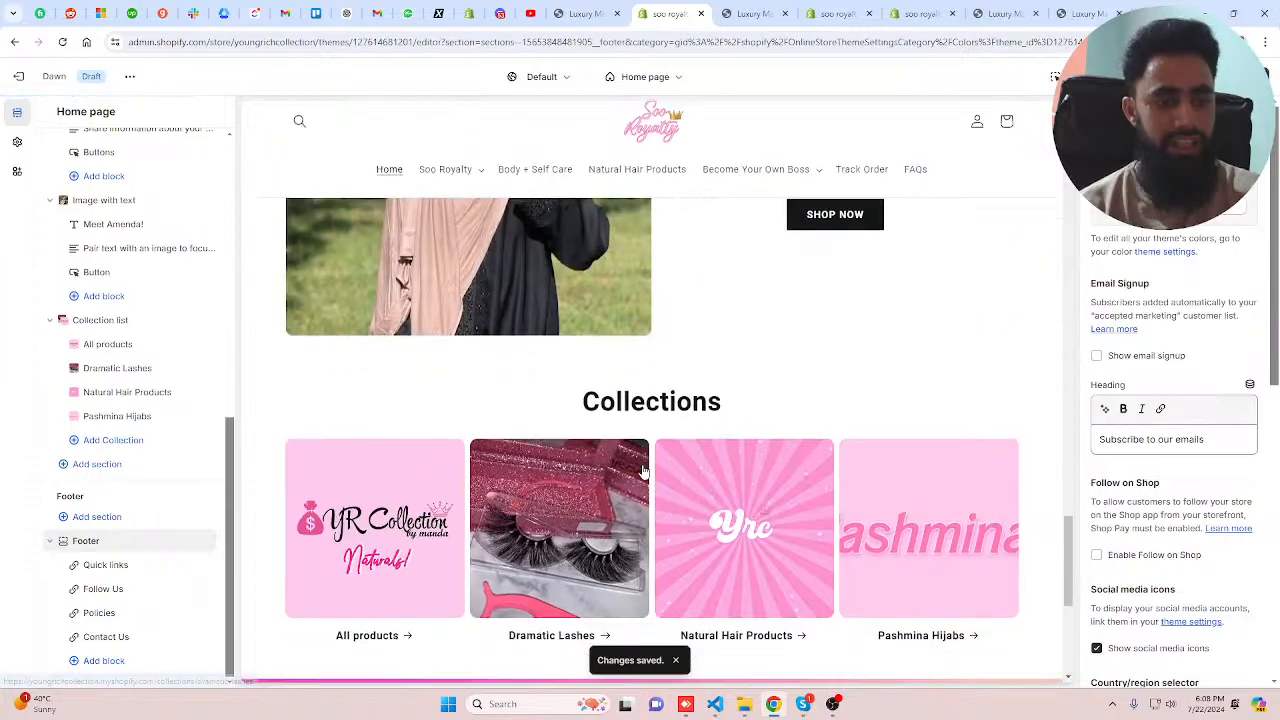
scroll(643, 472, "down", 3)
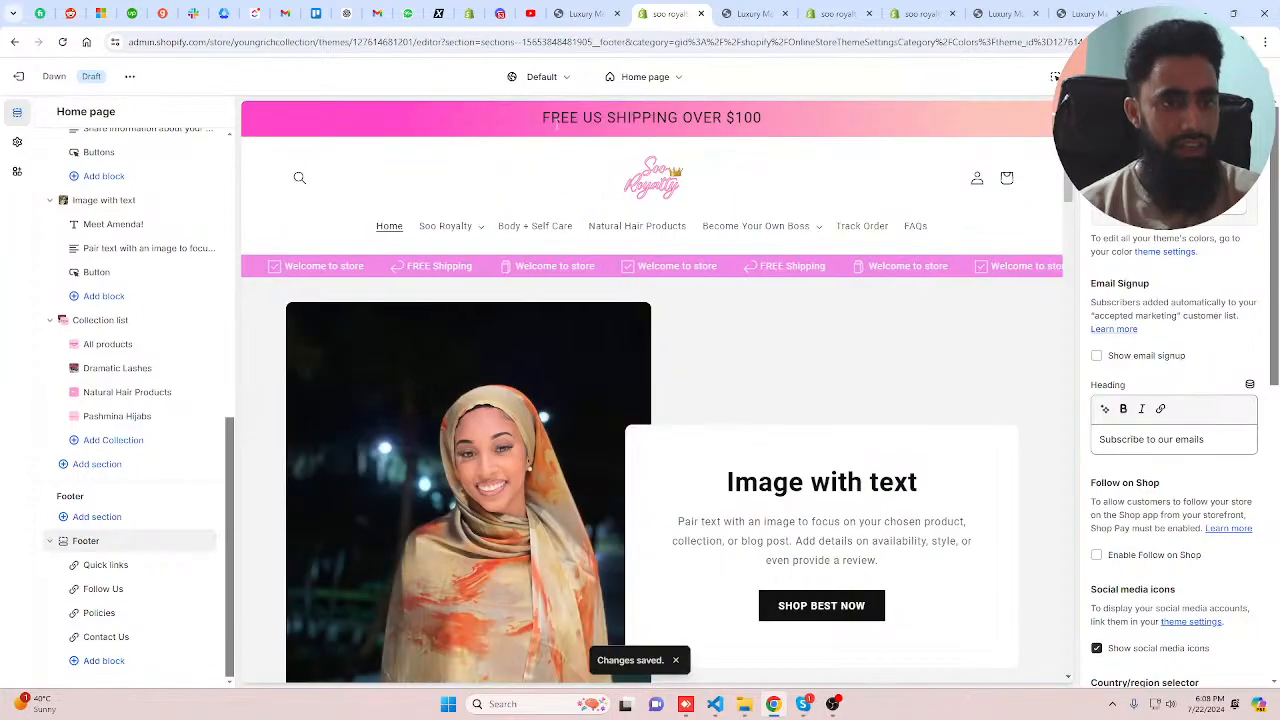
- Change the Announcement bar section's color scheme to Scheme 6 and save
scroll(88, 178, "up", 9)
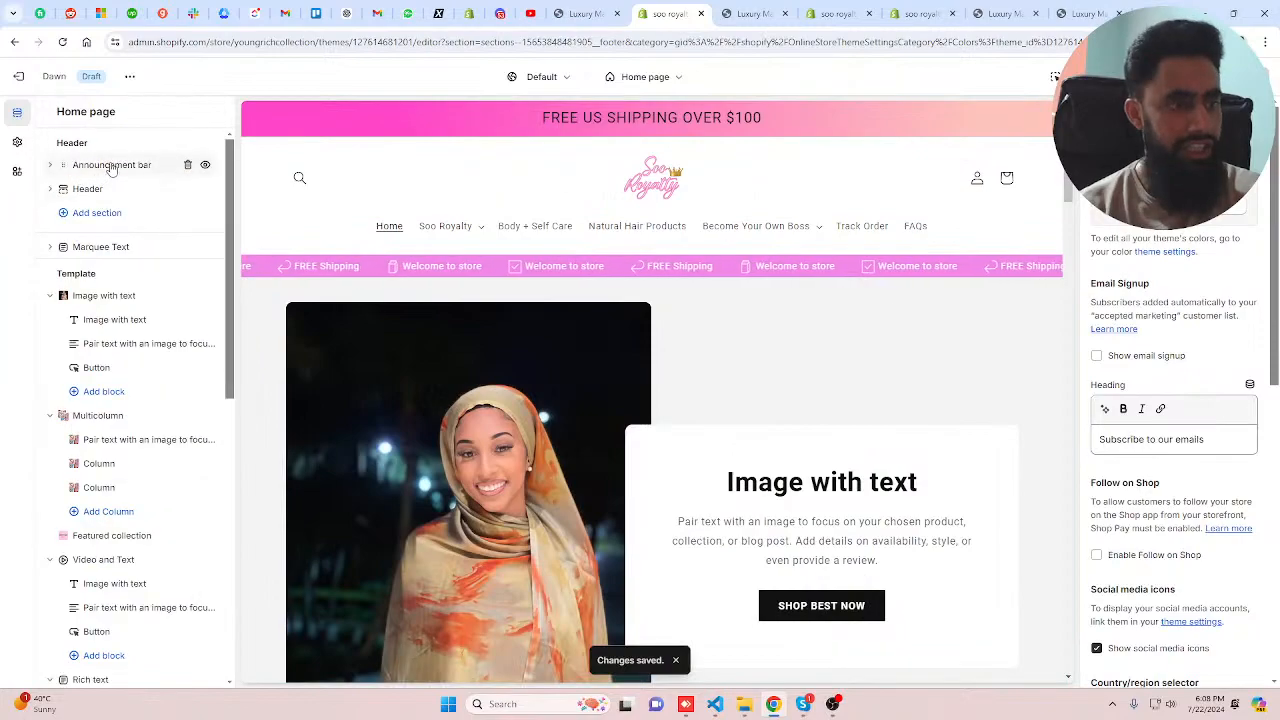
left_click(112, 165)
left_click(1170, 207)
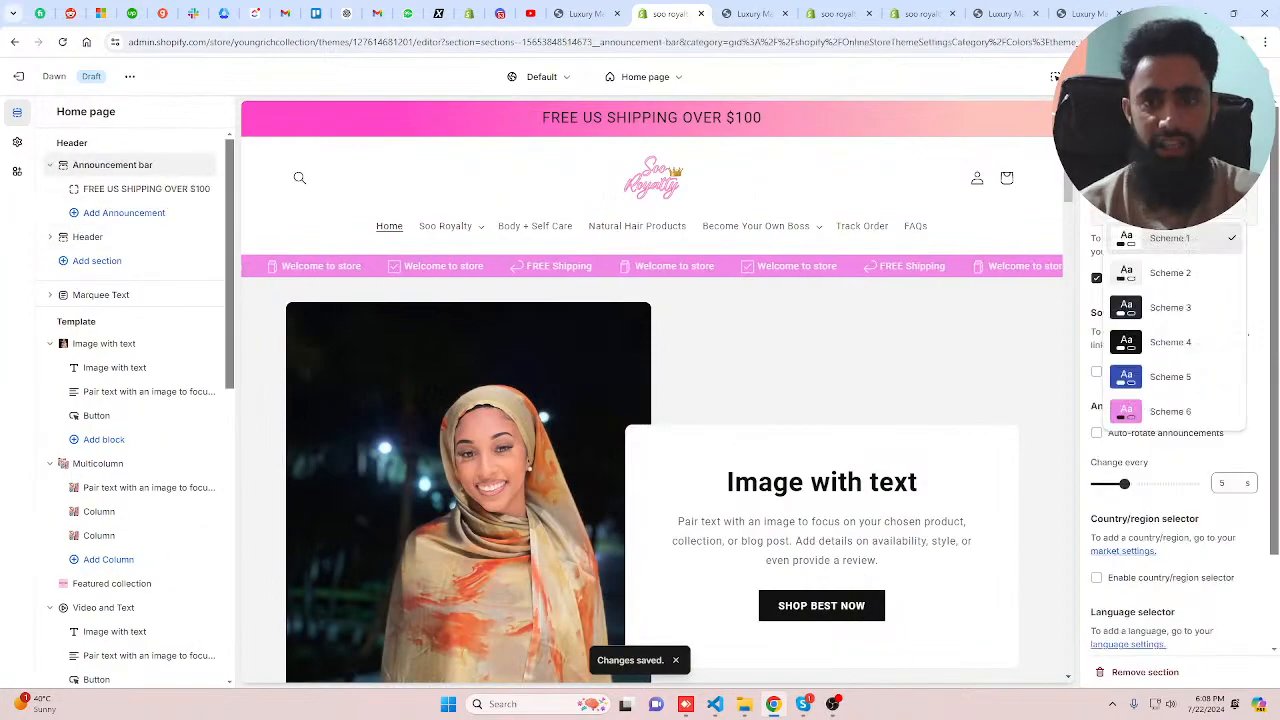
left_click(1180, 413)
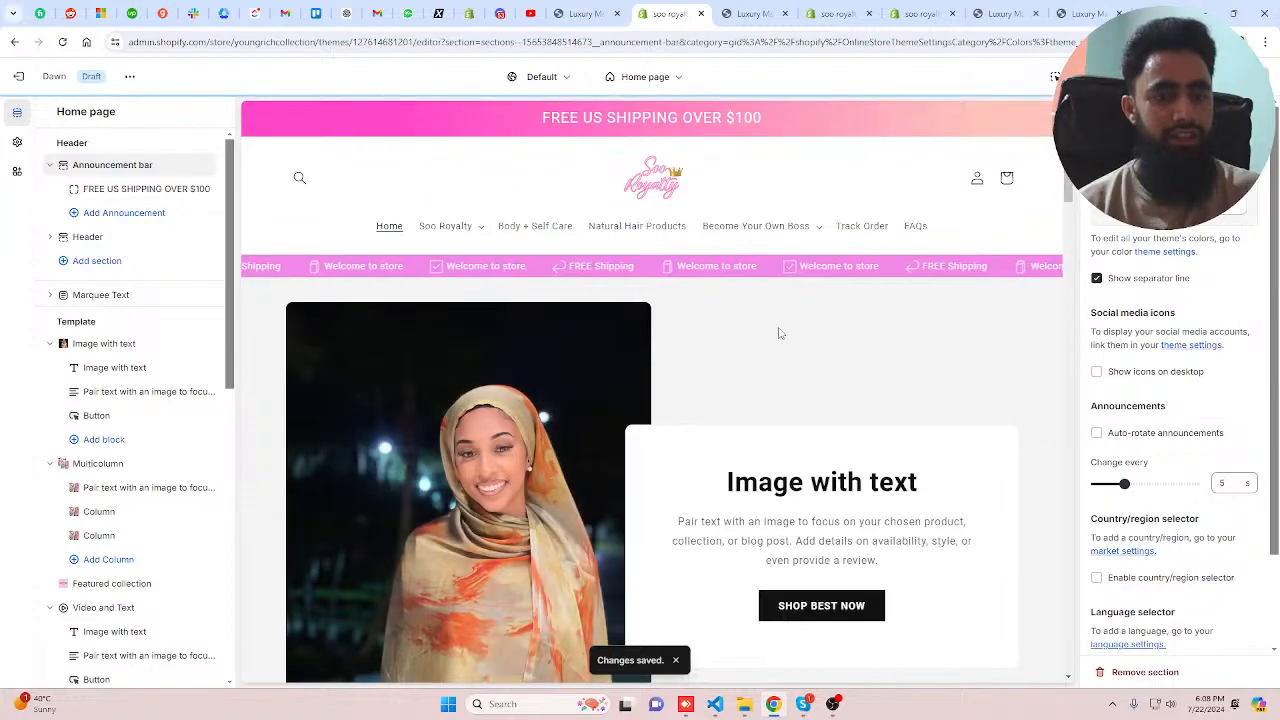
- Review the home page preview from the announcement bar through the product and collection sections to the footer
scroll(797, 335, "down", 1)
scroll(797, 335, "down", 2)
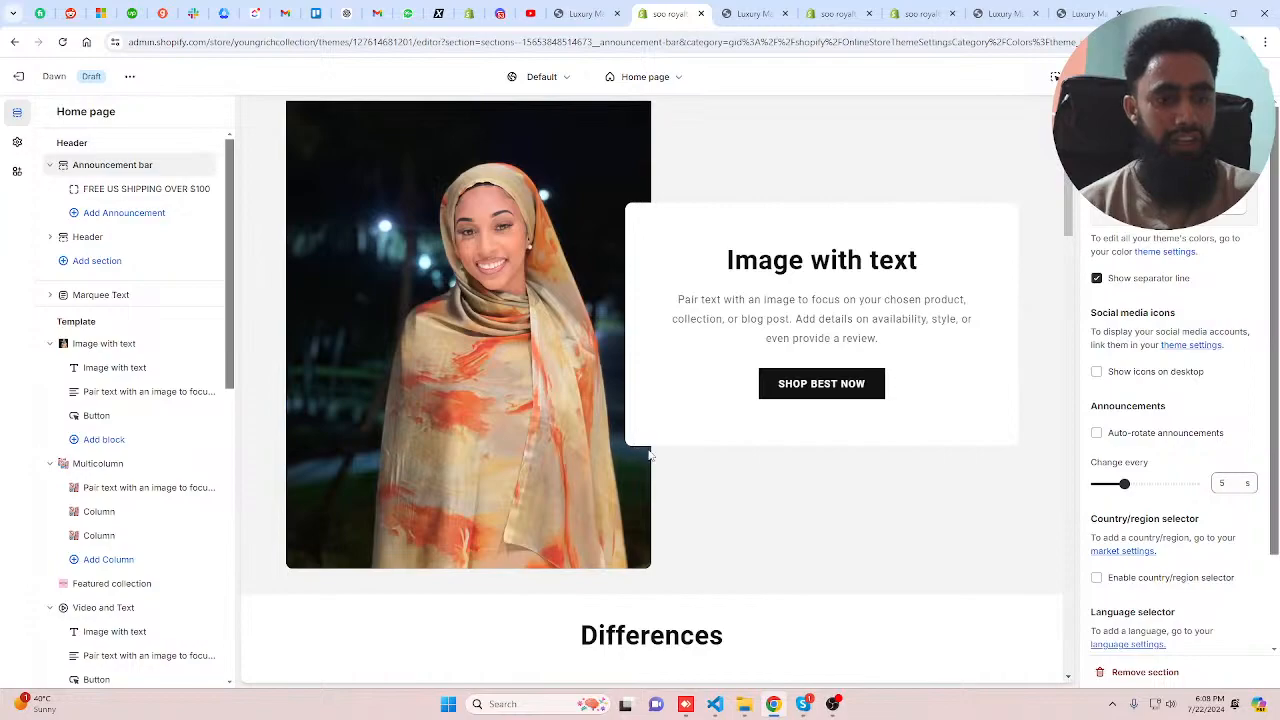
scroll(640, 222, "up", 2)
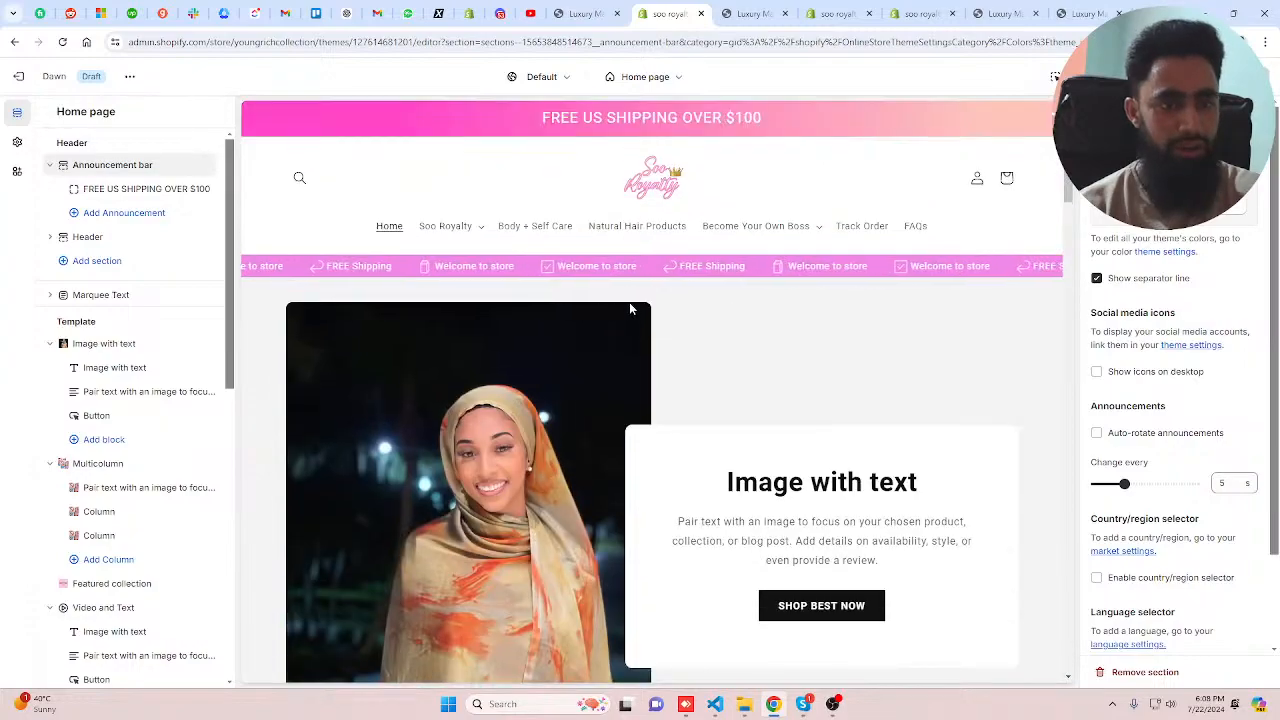
scroll(630, 309, "down", 7)
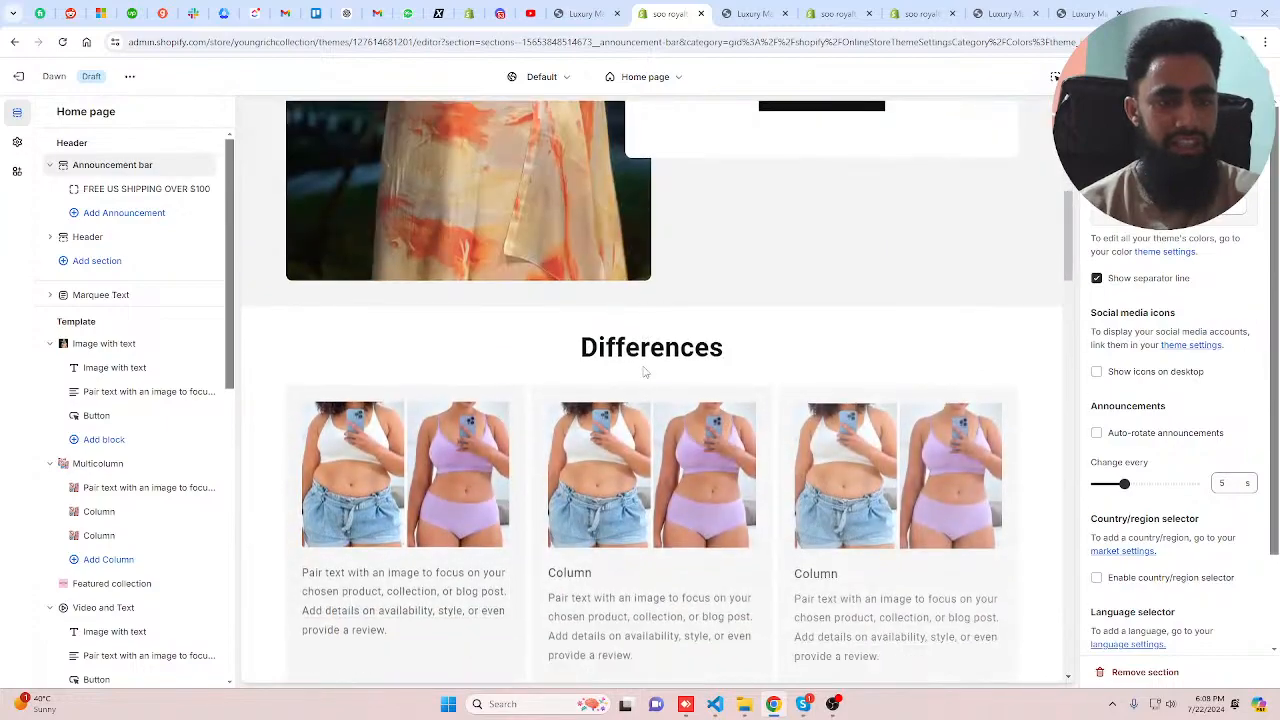
scroll(645, 372, "down", 2)
scroll(702, 380, "down", 2)
scroll(702, 380, "down", 2)
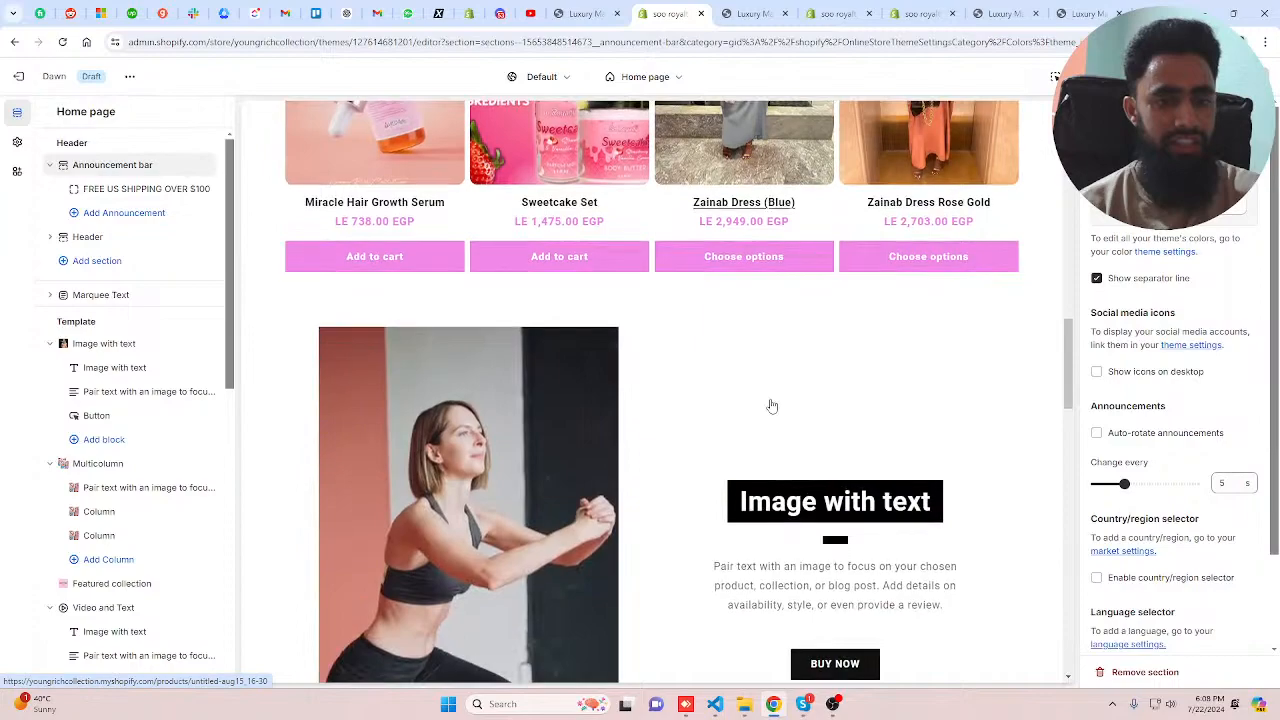
scroll(772, 406, "down", 10)
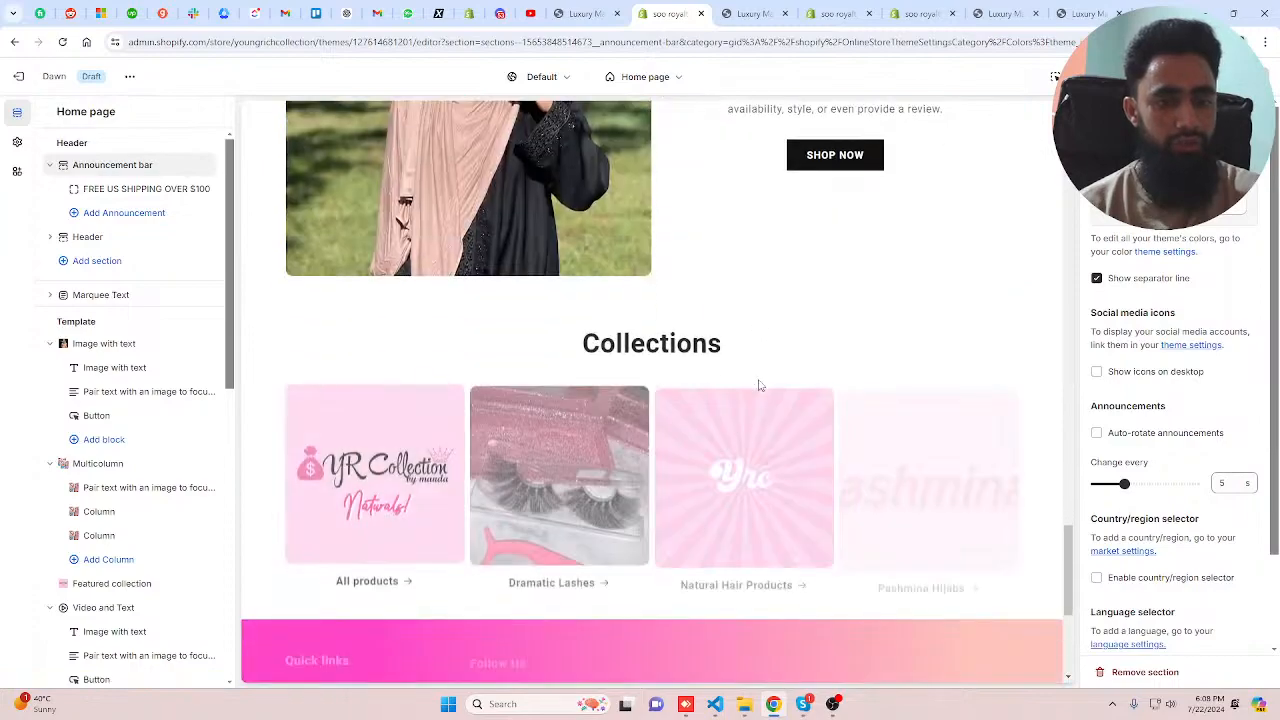
scroll(759, 385, "up", 10)
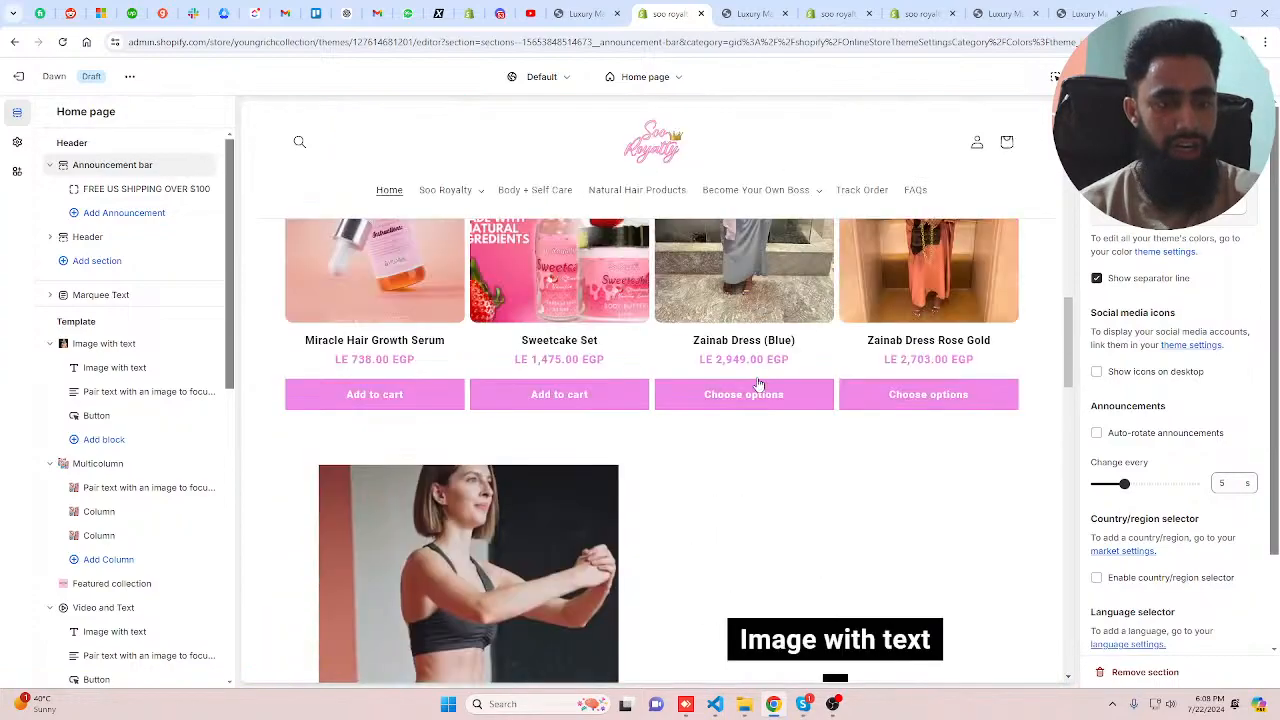
- Open the Zainab Dress (Blue) product page from the Best Seller collection in the theme editor preview
scroll(757, 385, "up", 1)
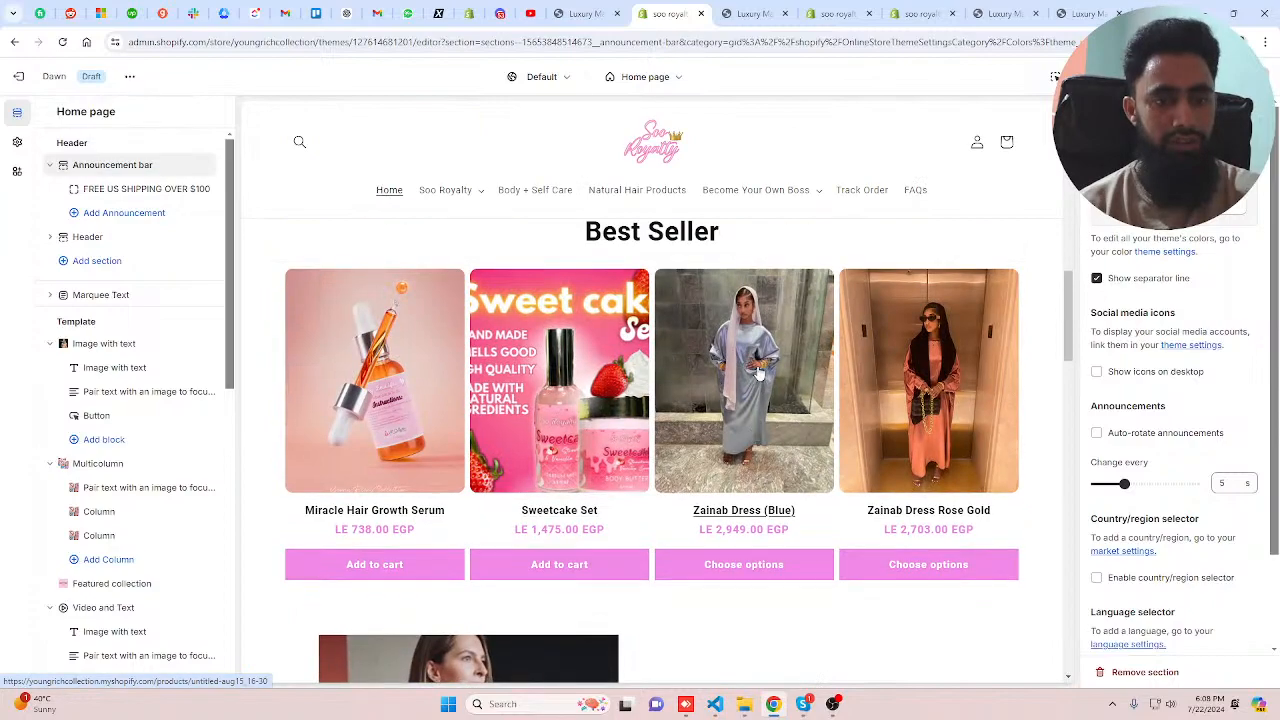
left_click(770, 358)
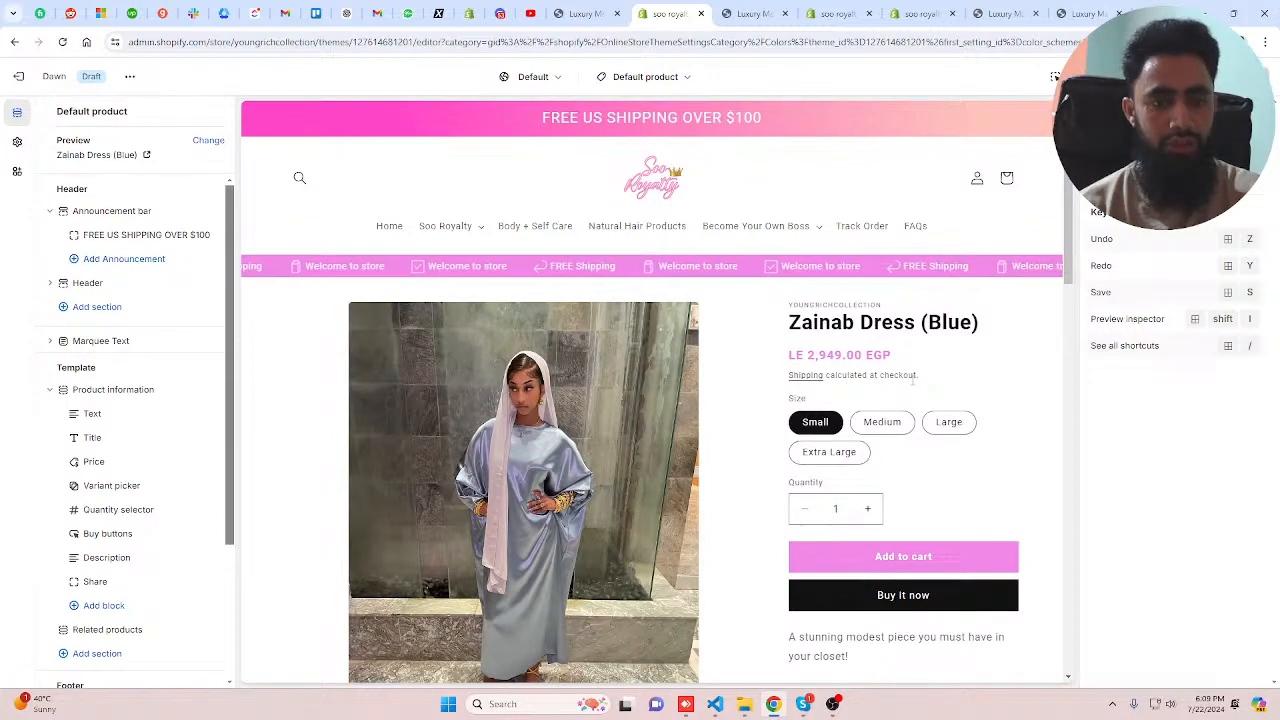
- Open the default theme content editor for the most recently saved Dawn theme in the theme library
left_click(822, 12)
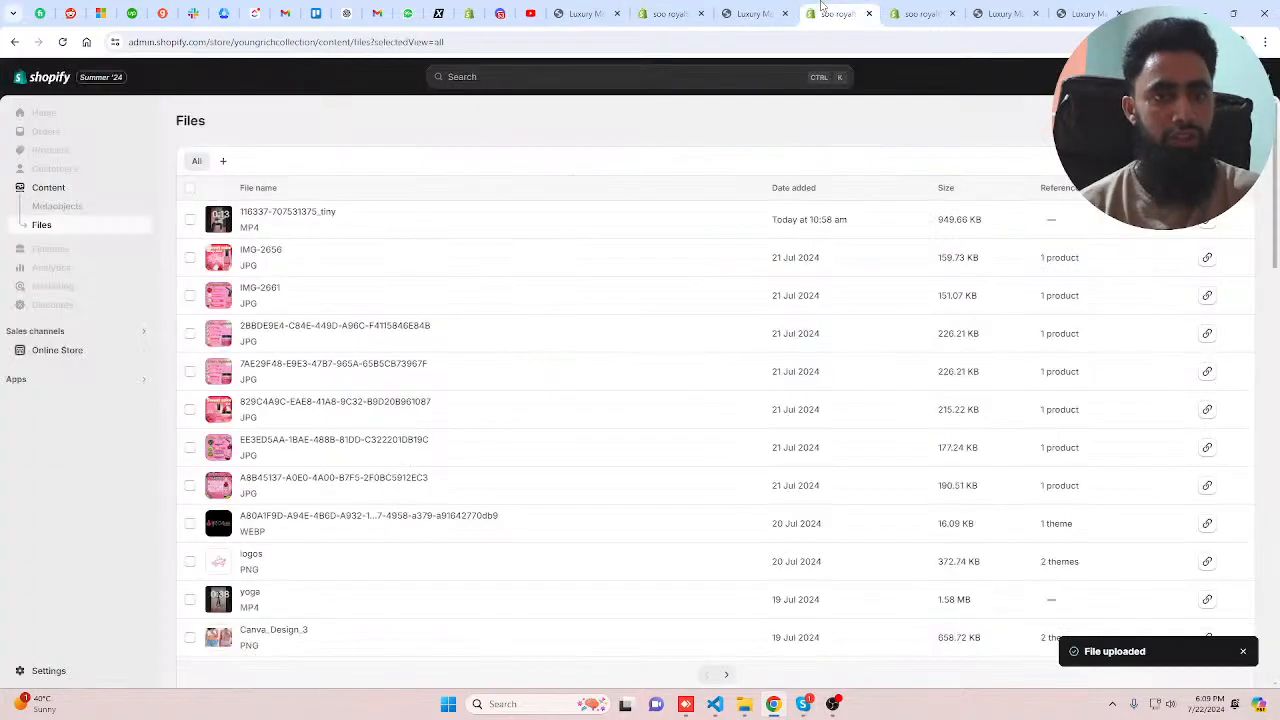
left_click(57, 350)
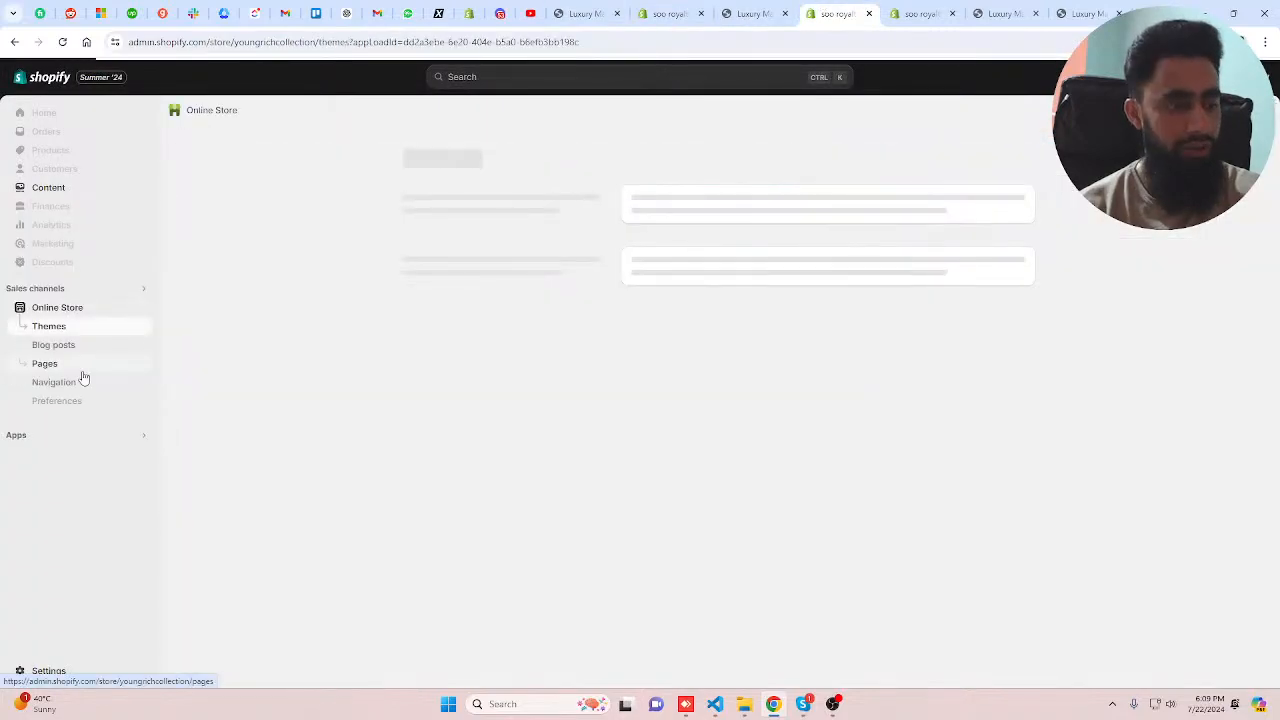
scroll(740, 489, "down", 2)
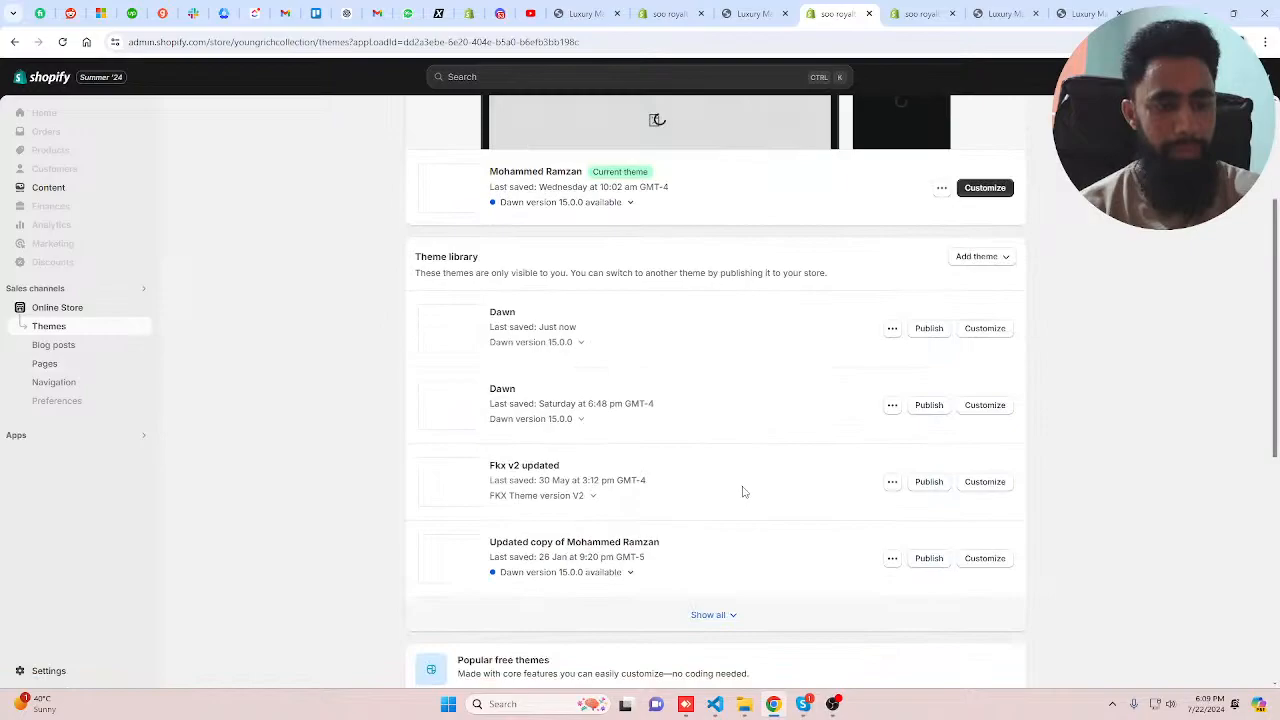
left_click(892, 329)
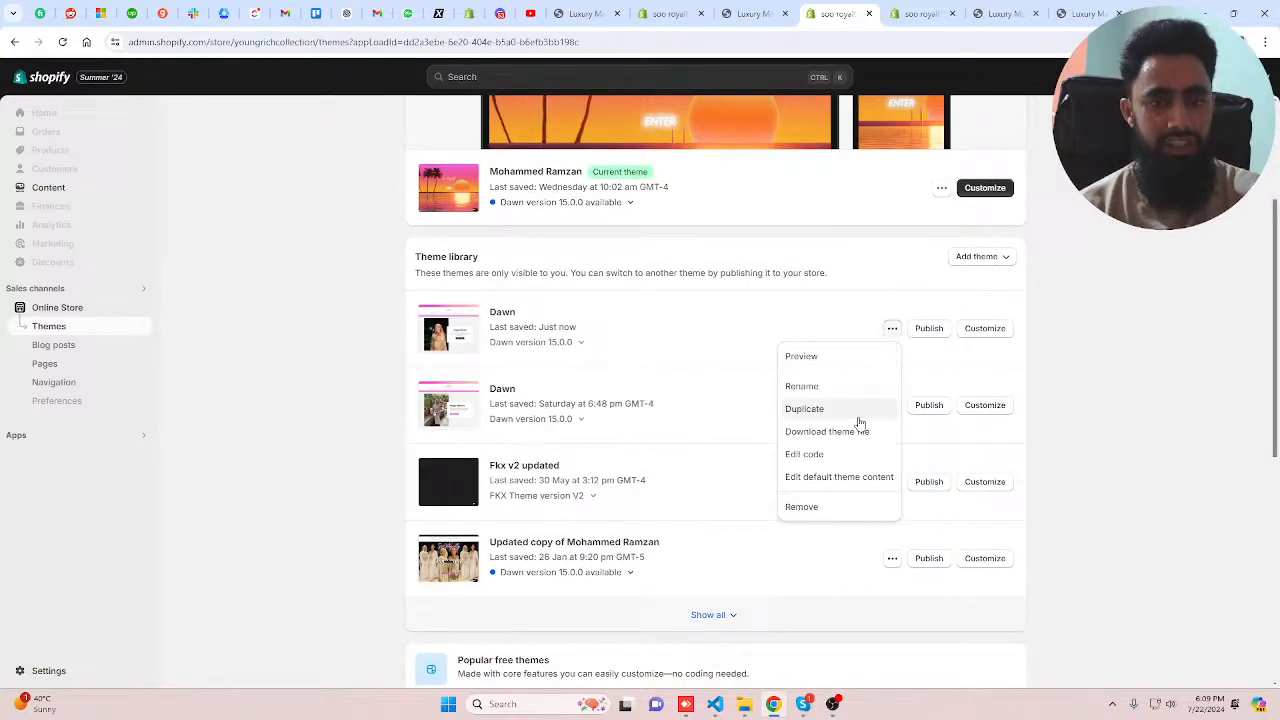
left_click(812, 479)
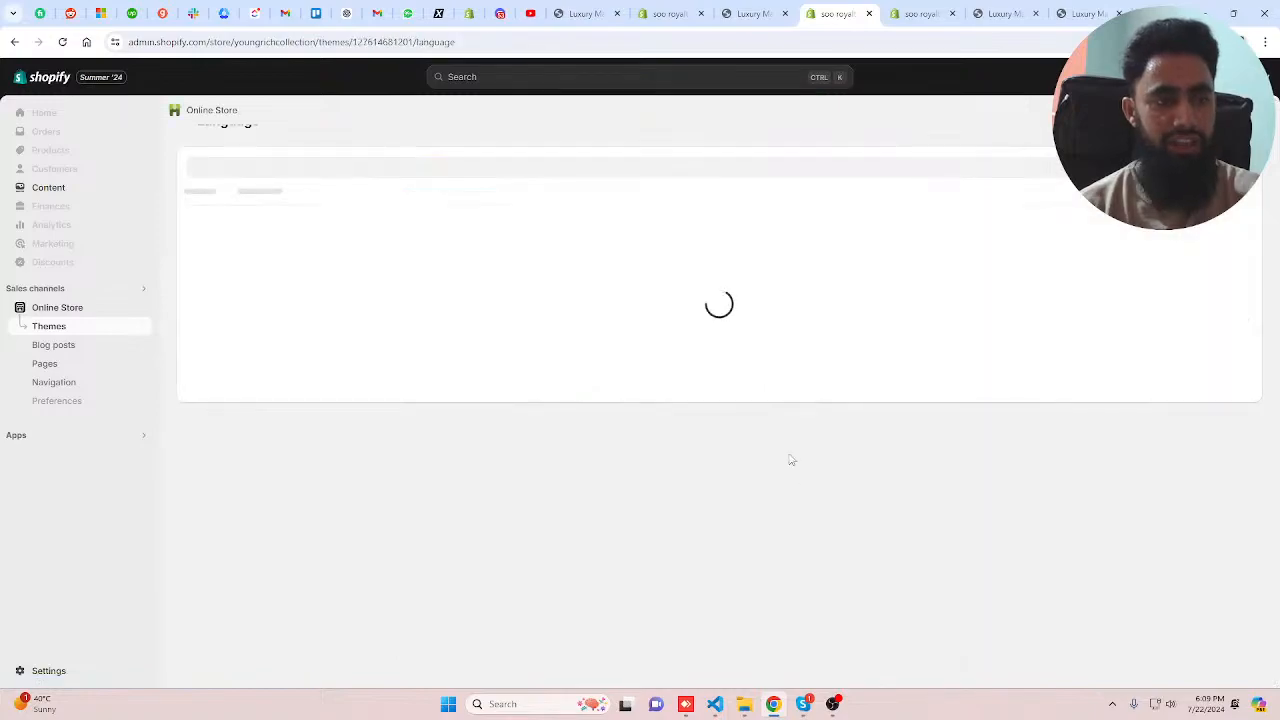
- Open the Zainab Dress (Blue) product on the storefront and copy the text "calculated at checkout." below its price
left_click(744, 12)
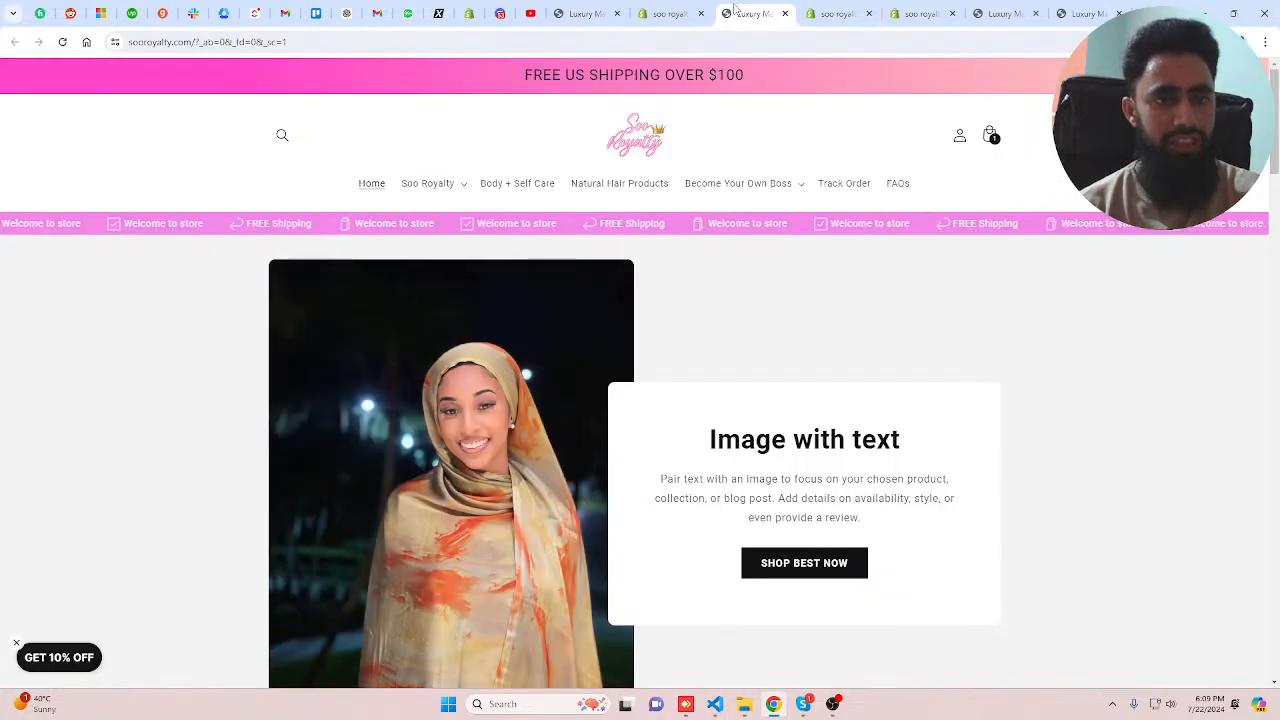
left_click(1005, 13)
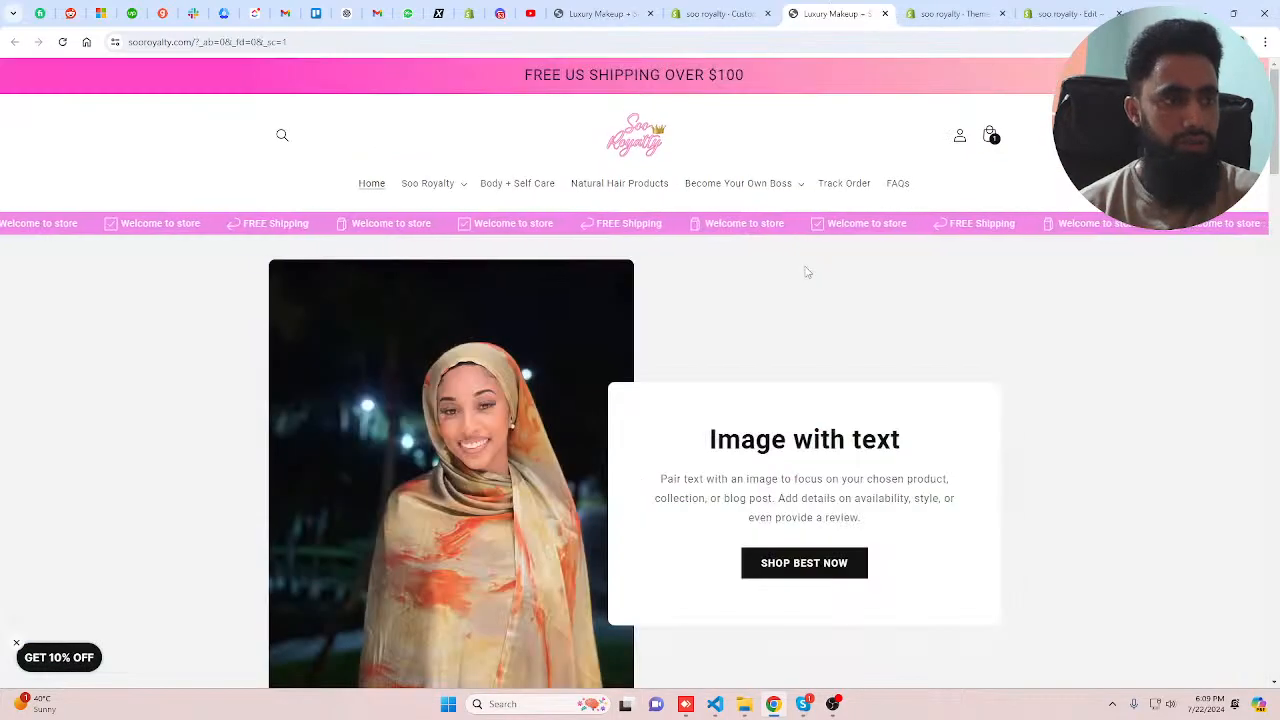
scroll(793, 304, "down", 6)
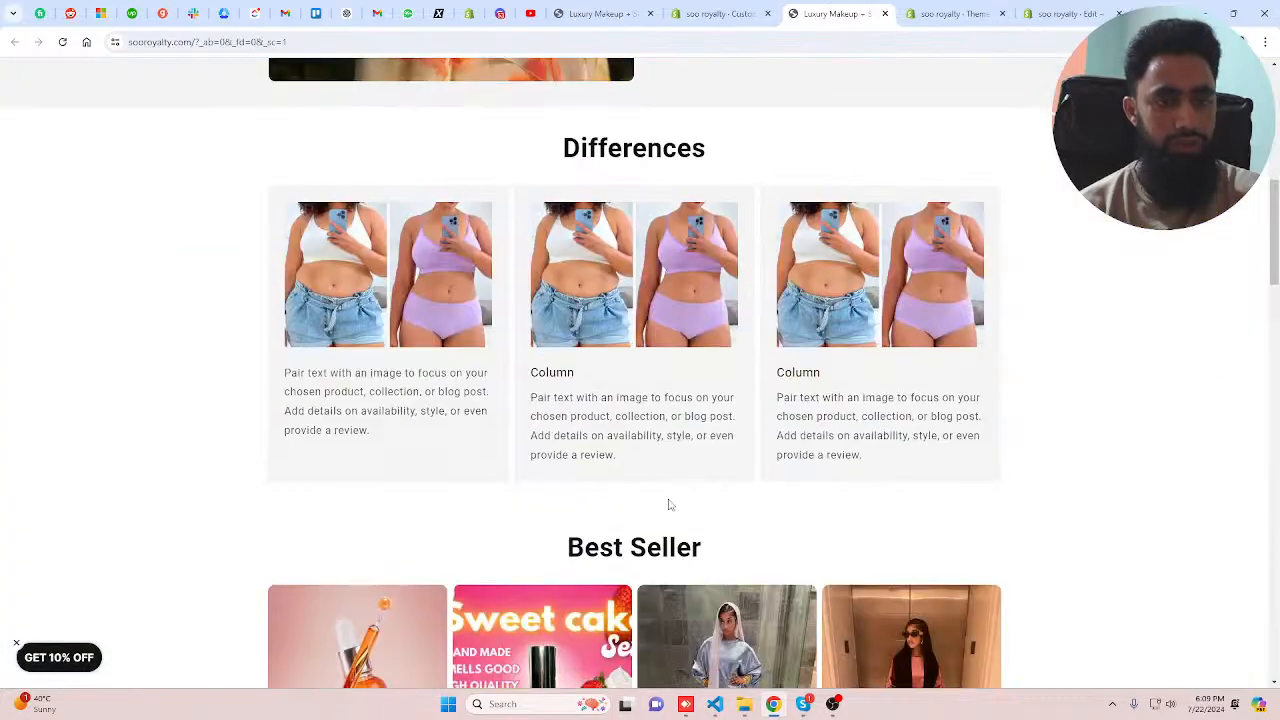
scroll(669, 504, "down", 1)
left_click(690, 545)
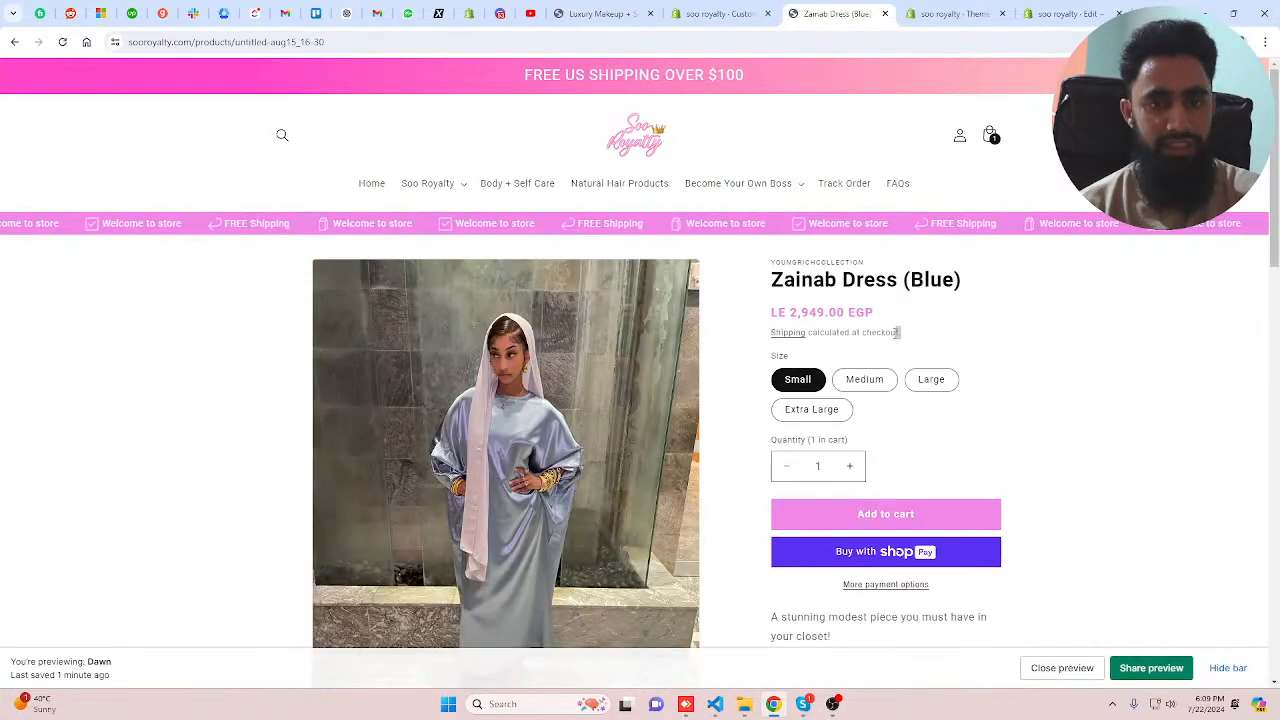
left_click_drag(893, 333, 808, 332)
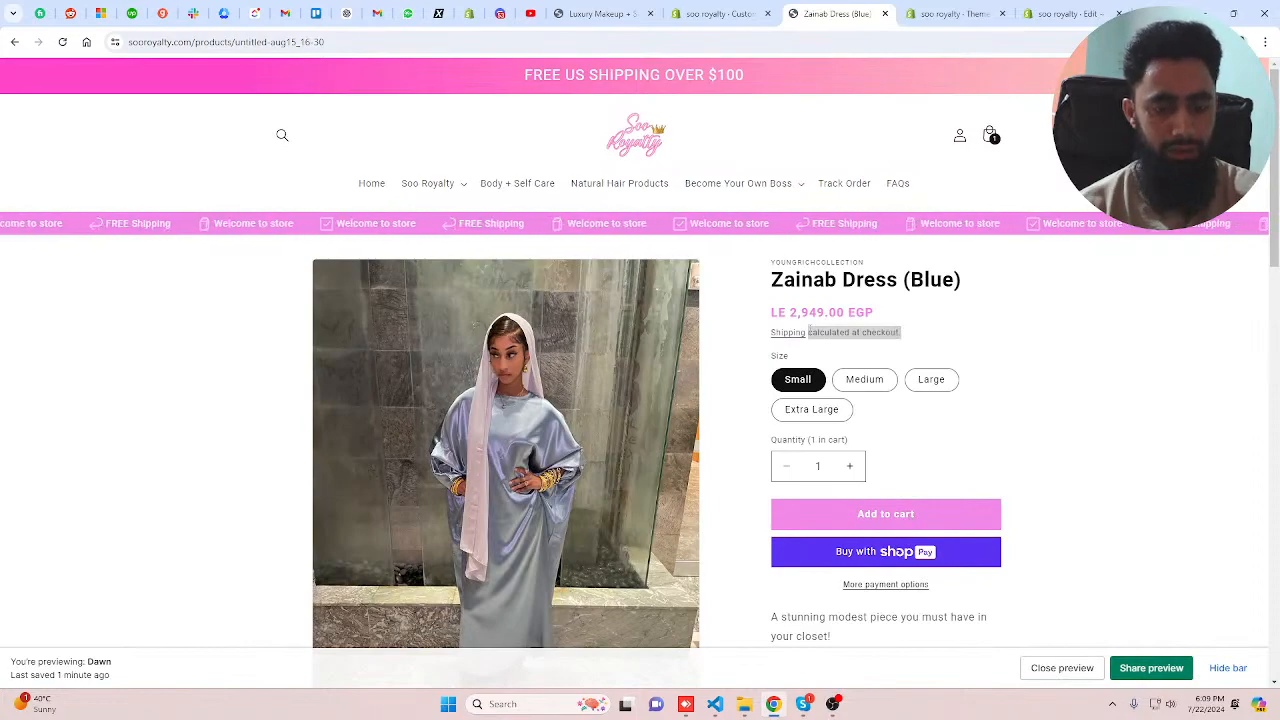
- Search the theme content for "calculated at checkout.", clear the Product "Shipping policy html" text, and save
left_click(718, 14)
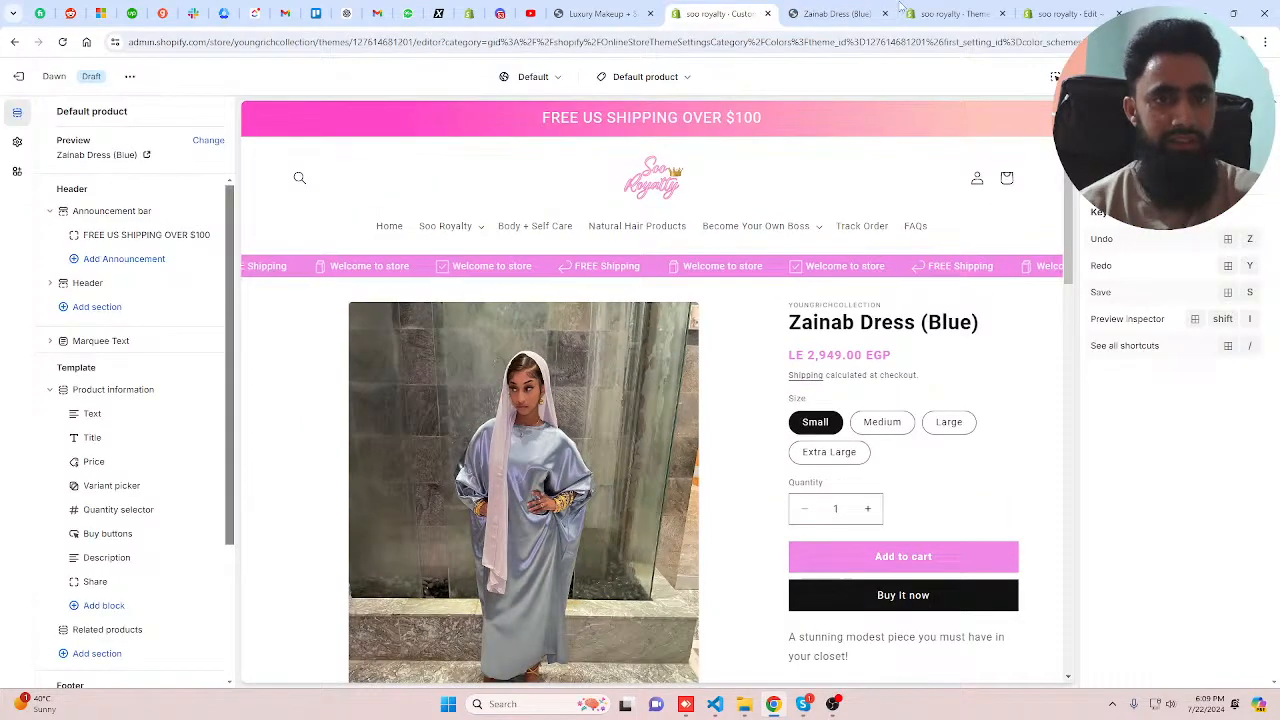
left_click(952, 8)
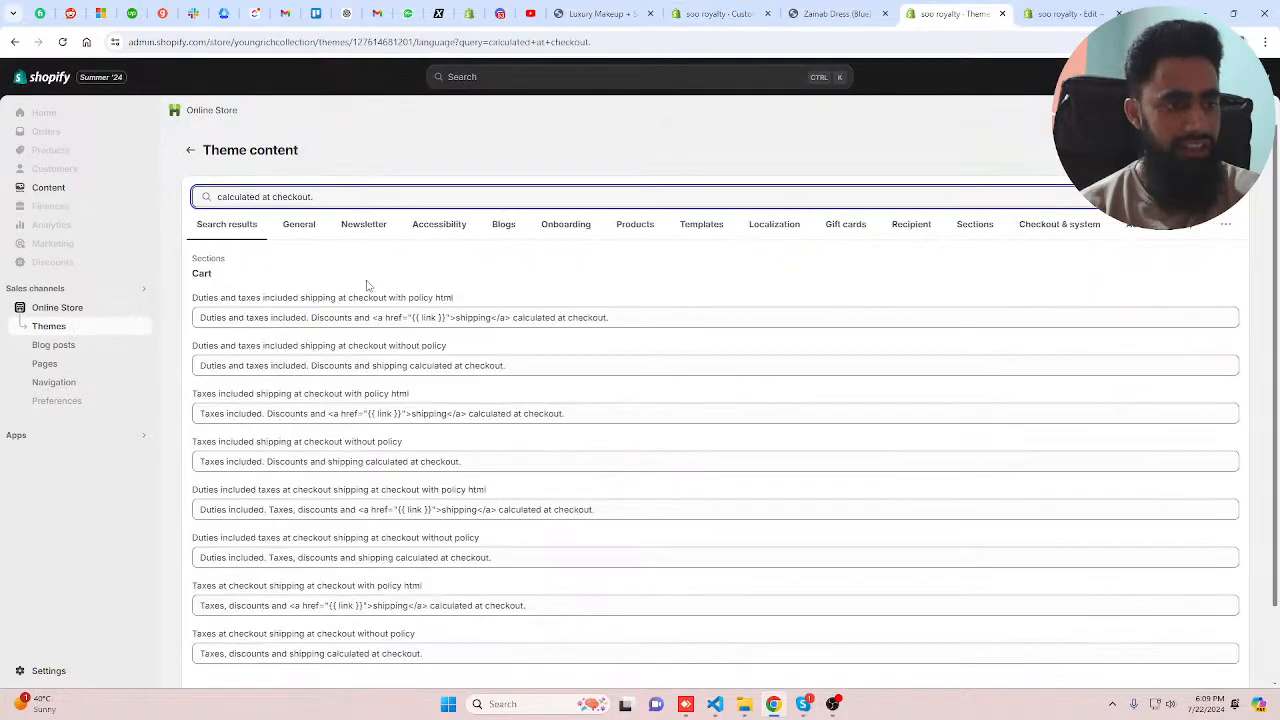
scroll(370, 308, "down", 1)
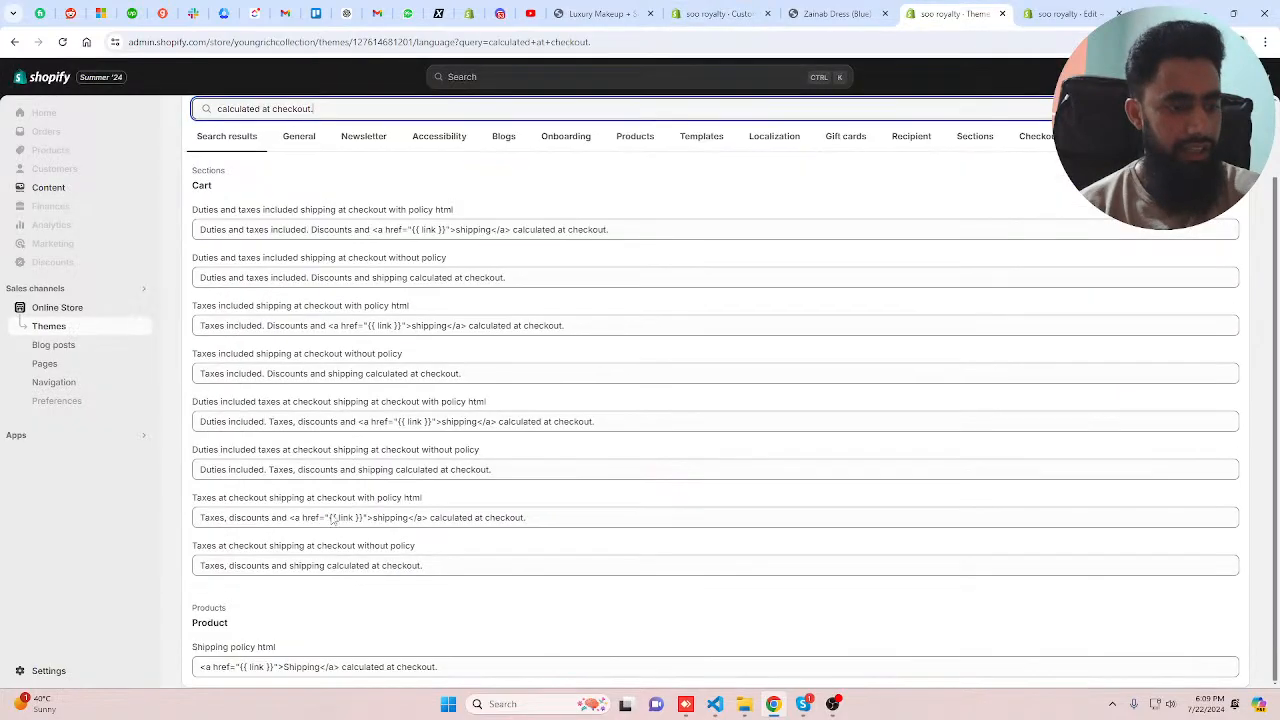
triple_click(255, 666)
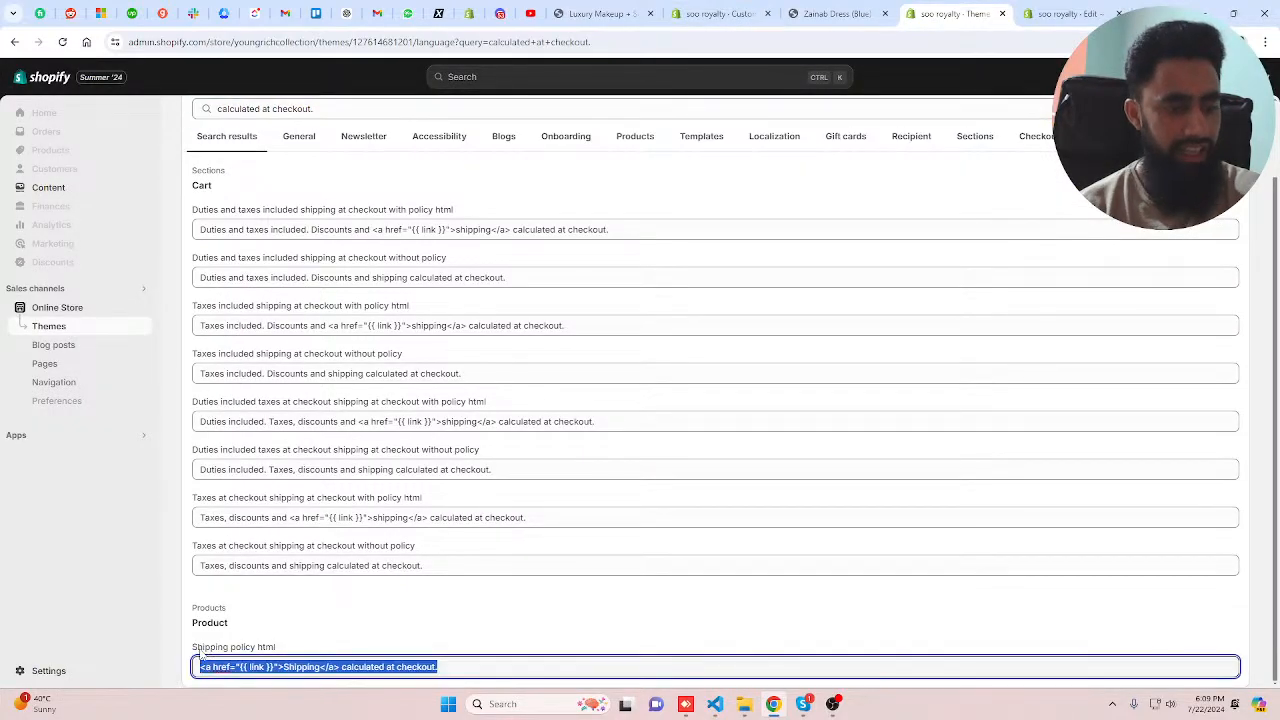
key("BackSpace")
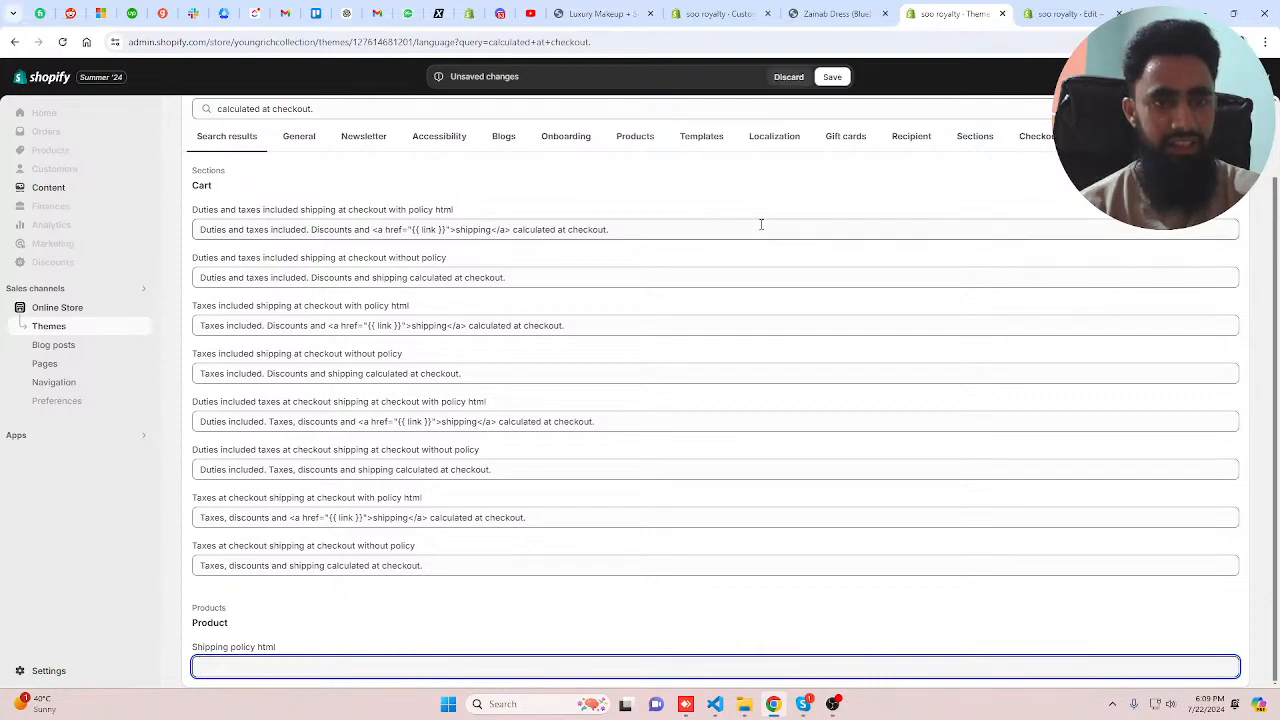
left_click(832, 77)
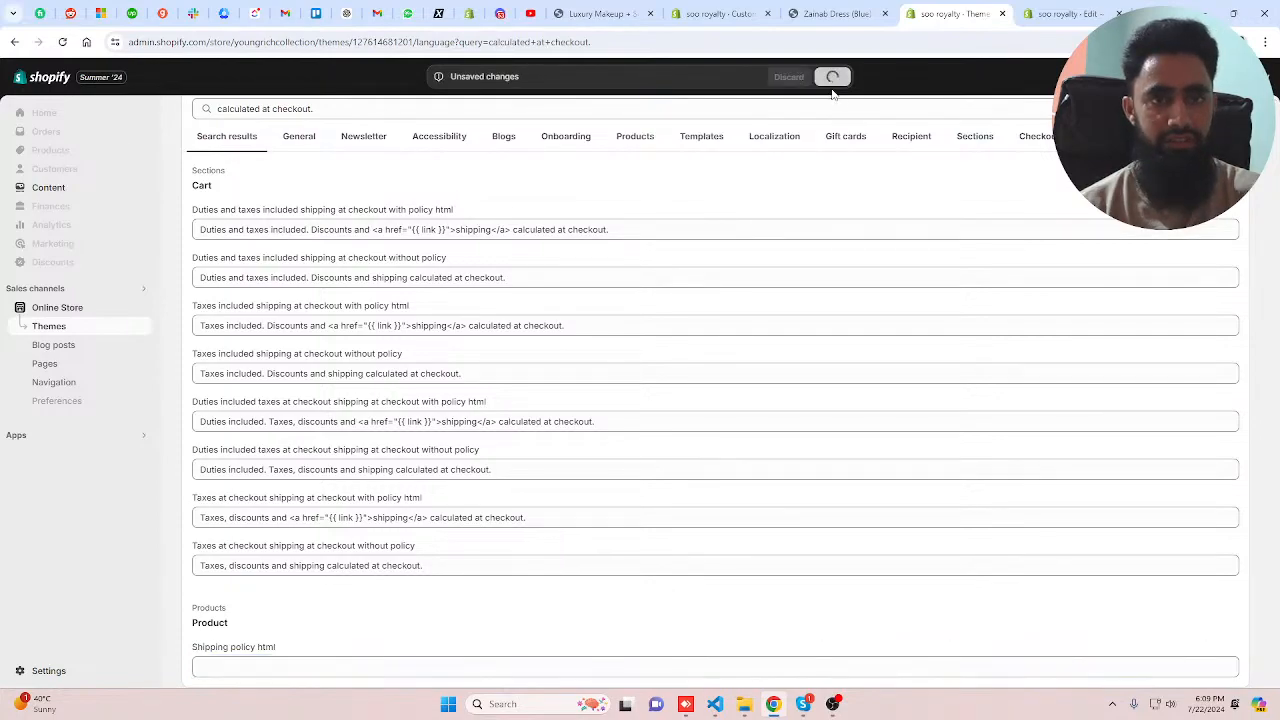
- Reload the storefront product page and the theme editor to check the area below the product price
left_click(830, 14)
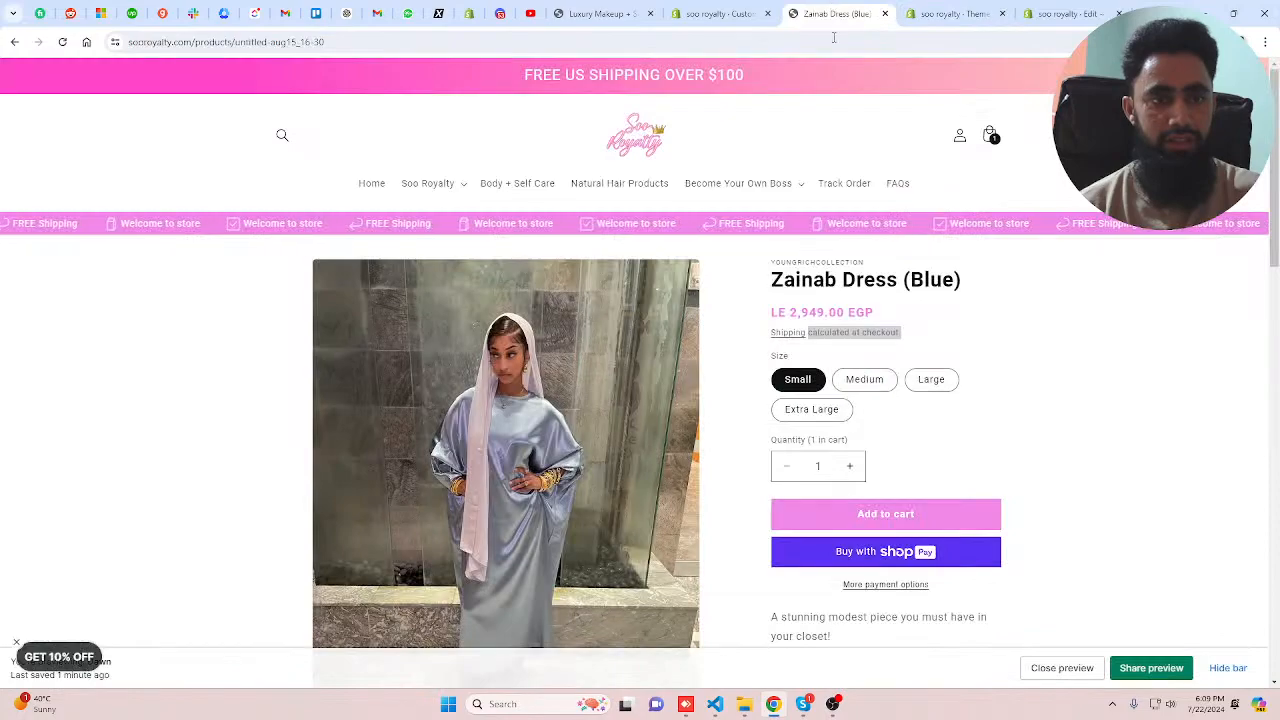
left_click(62, 42)
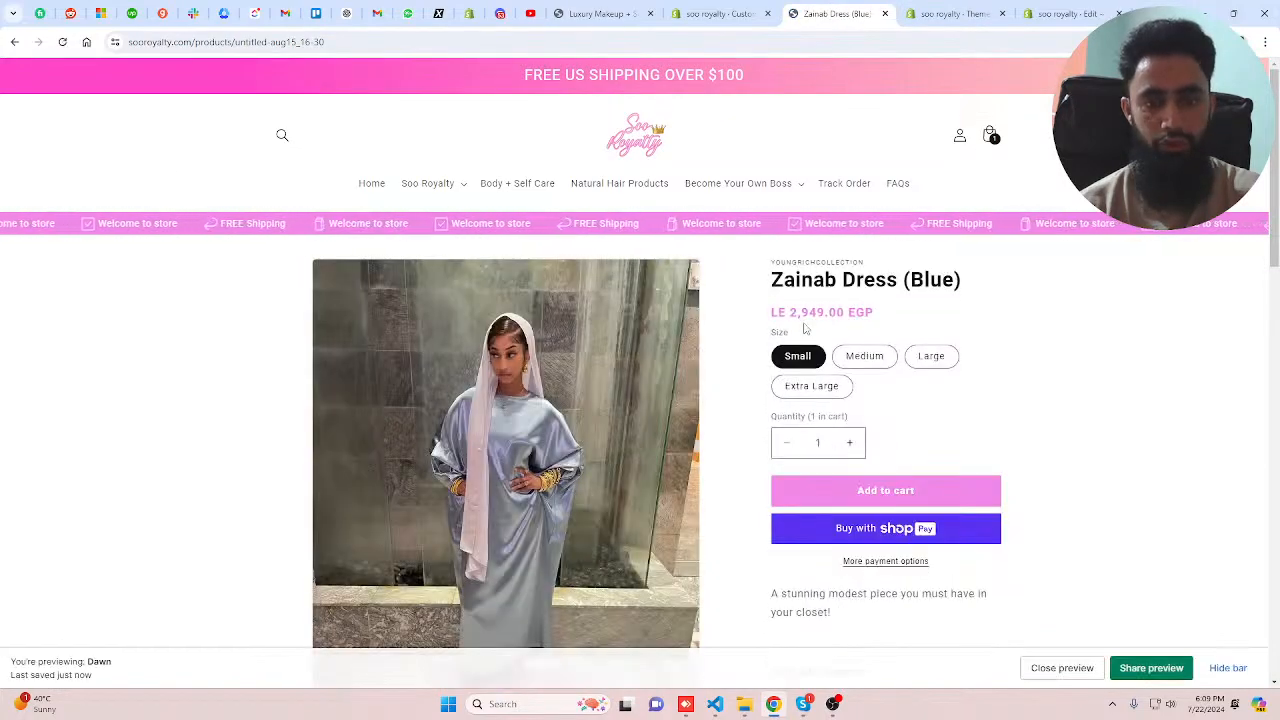
left_click(714, 14)
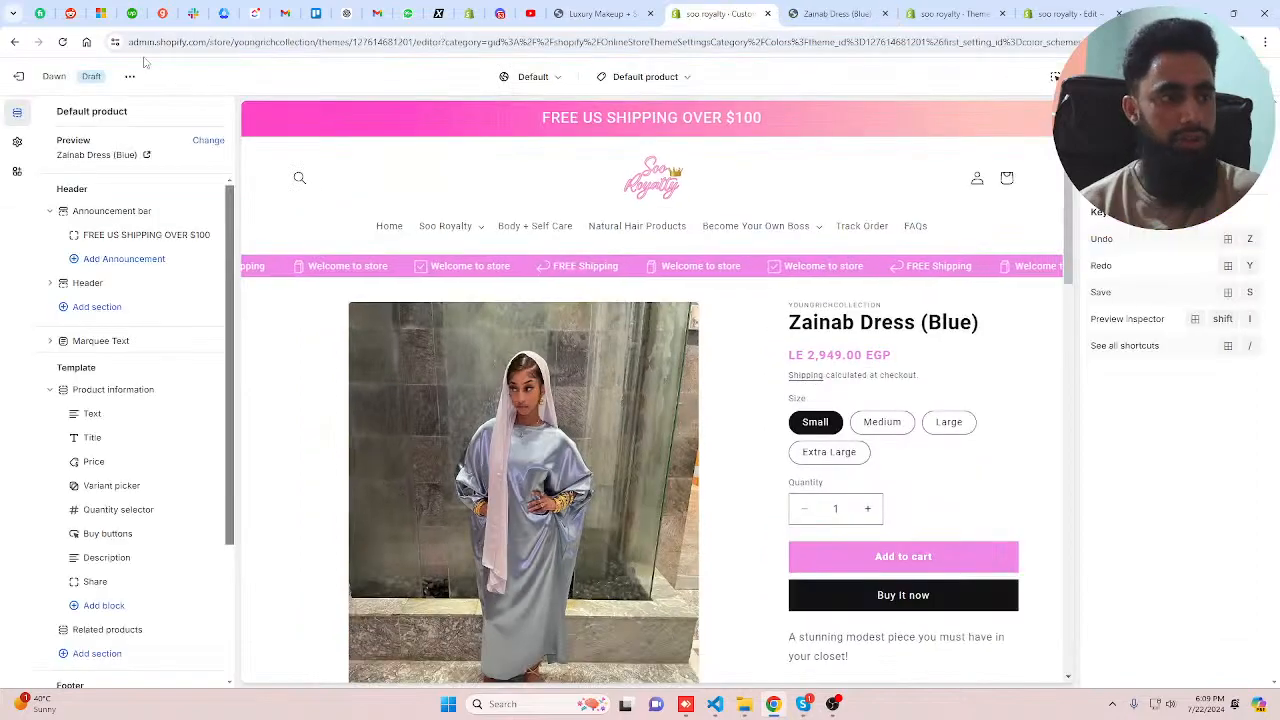
left_click(62, 42)
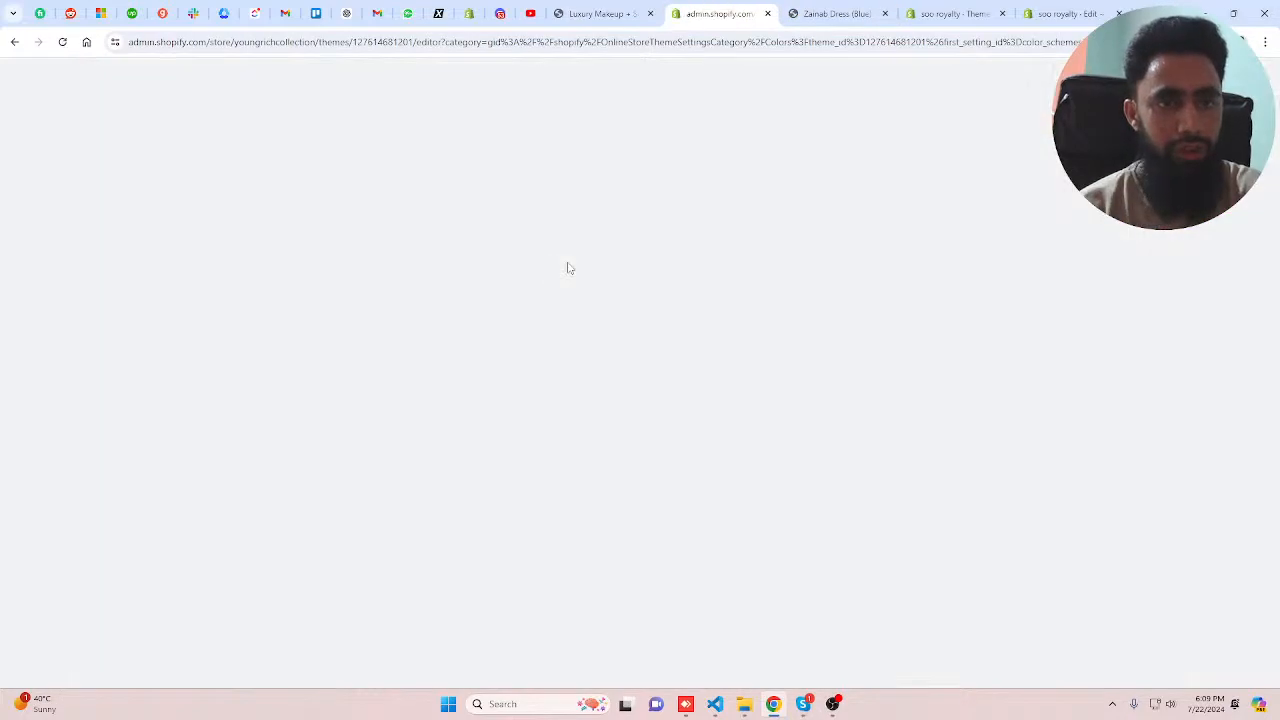
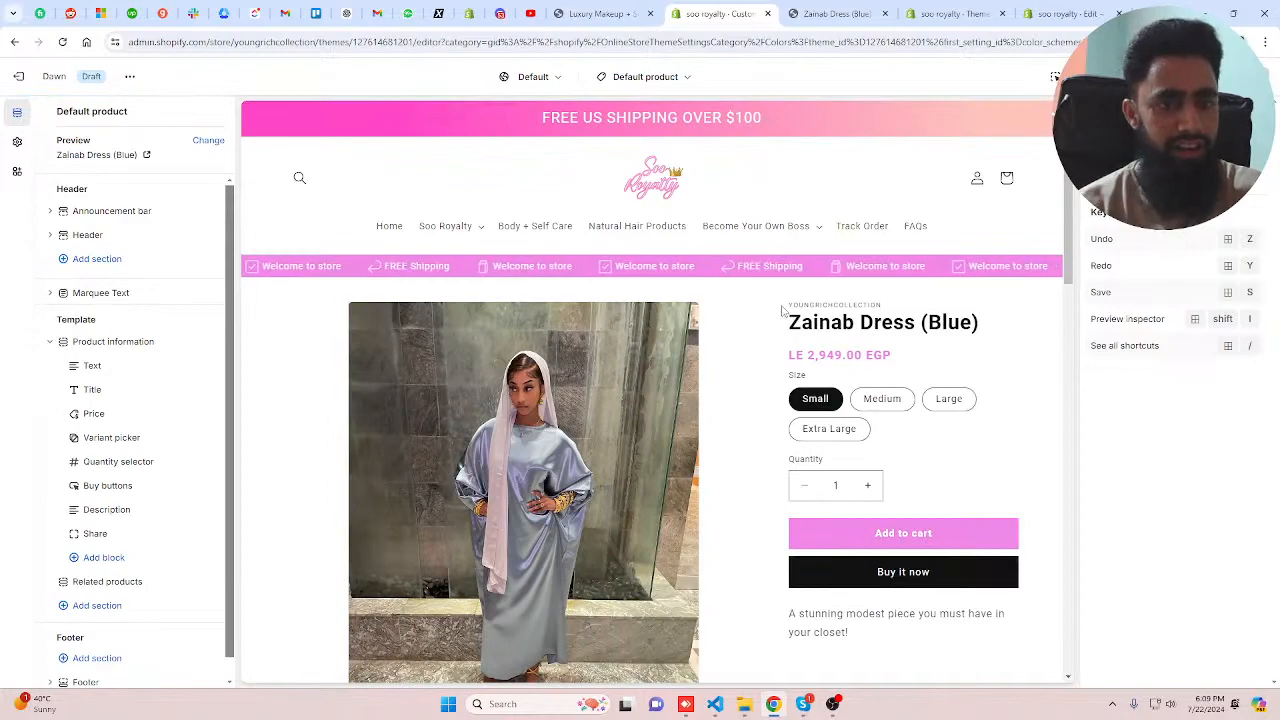
- Hide the vendor name Text block in the Product information section
left_click_drag(786, 305, 882, 305)
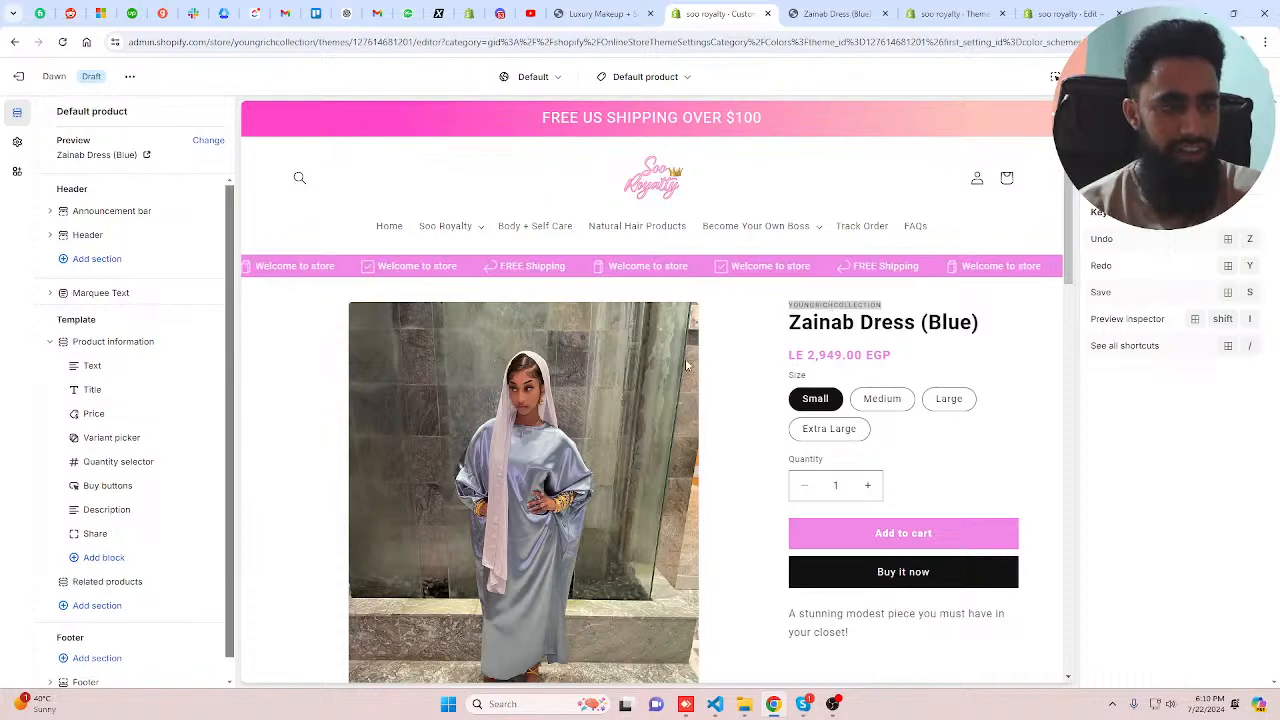
left_click(185, 366)
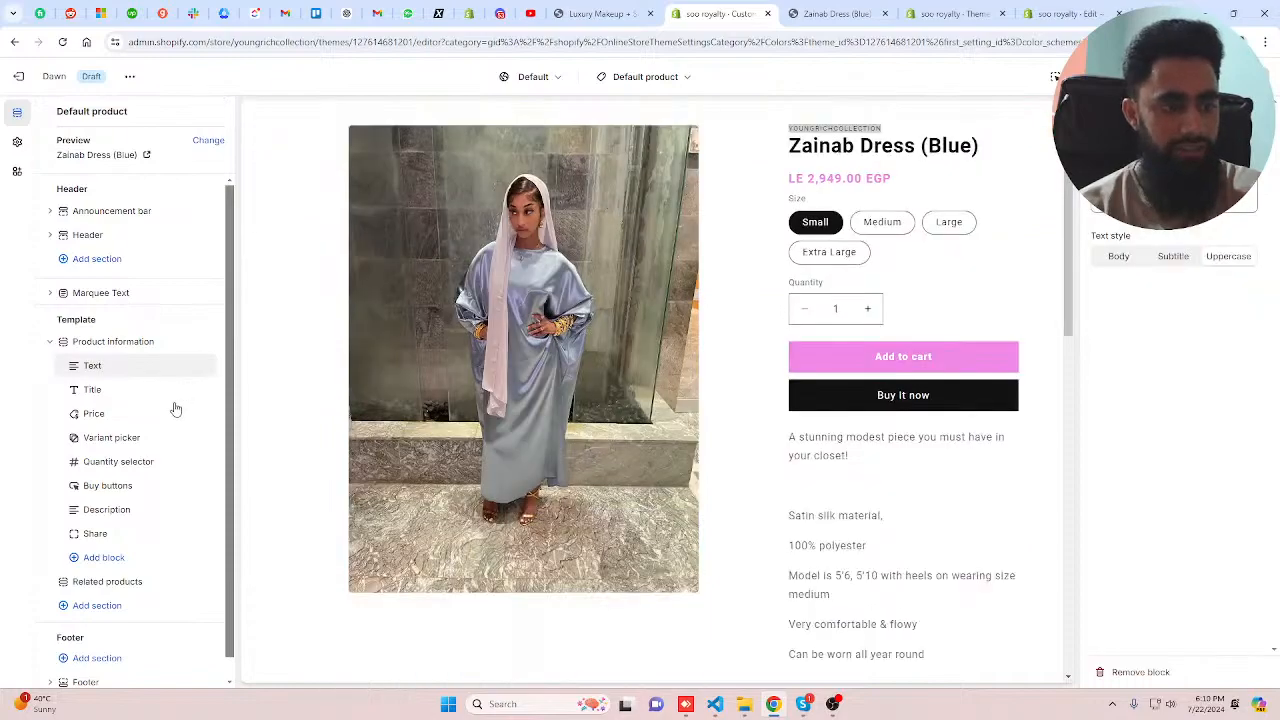
left_click(205, 365)
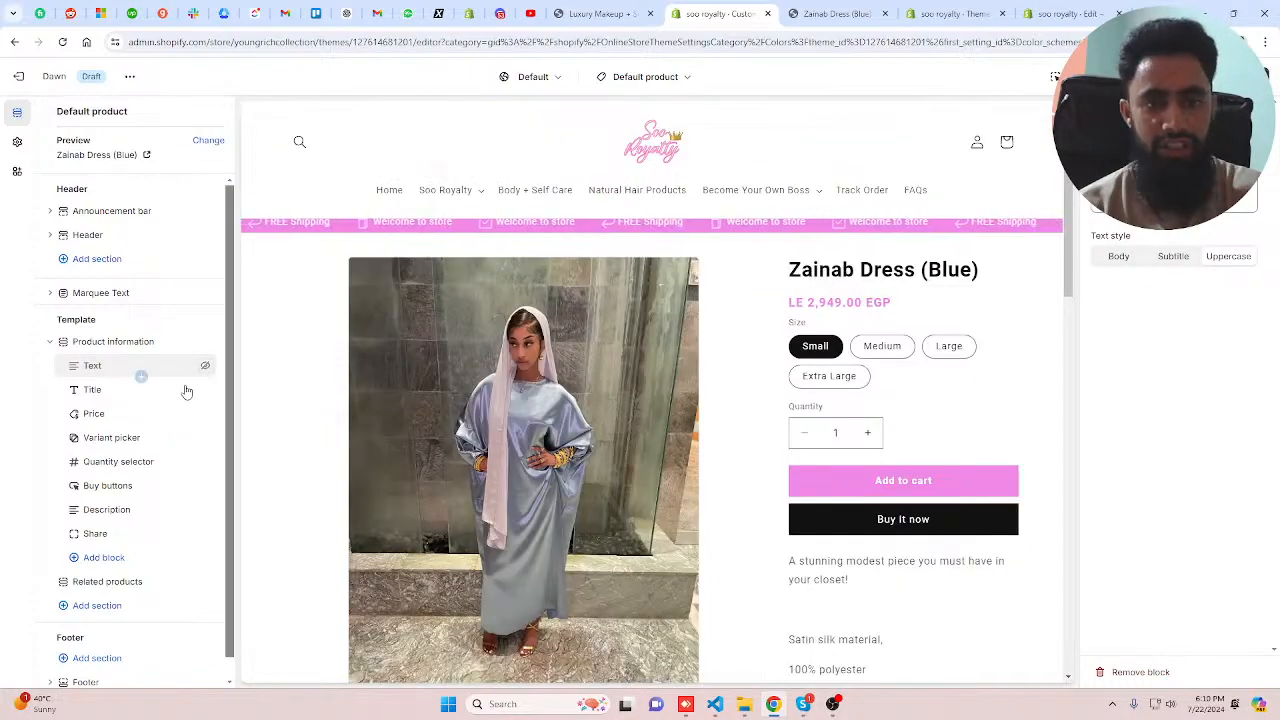
- Review the product image gallery and set the Product information section's desktop layout to Thumbnail carousel
scroll(966, 491, "down", 3)
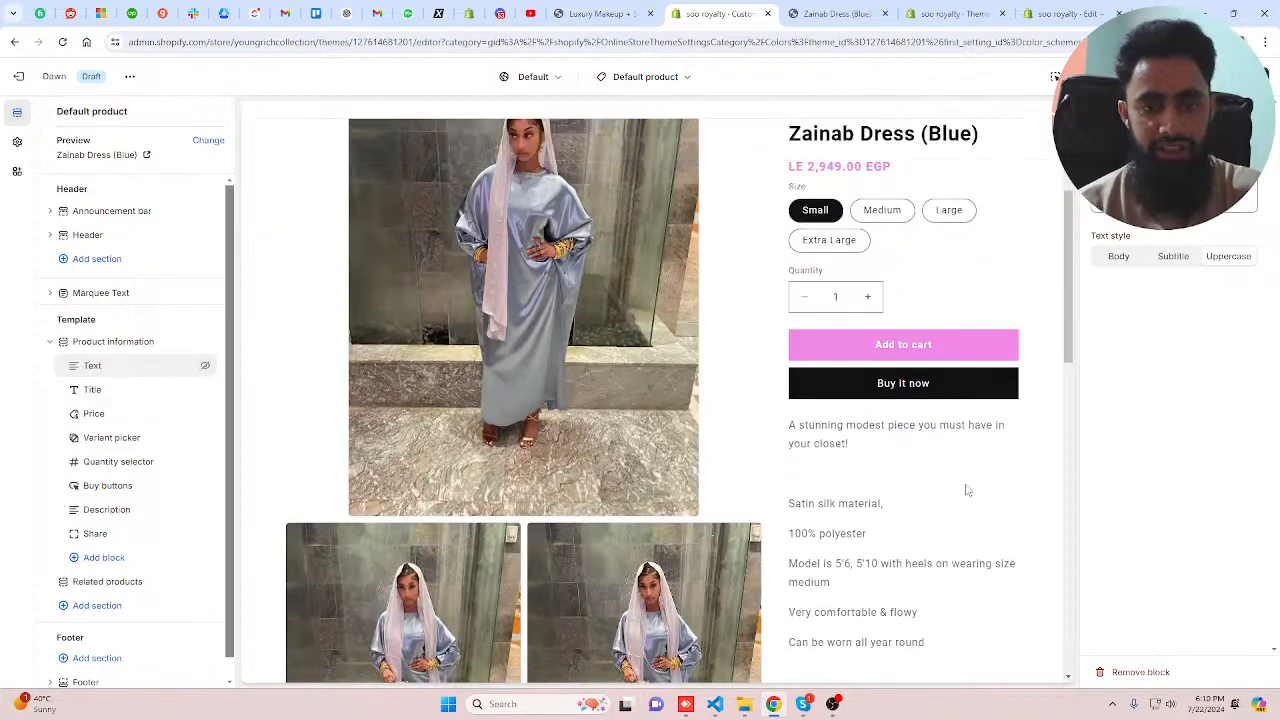
scroll(966, 490, "down", 4)
scroll(958, 487, "up", 4)
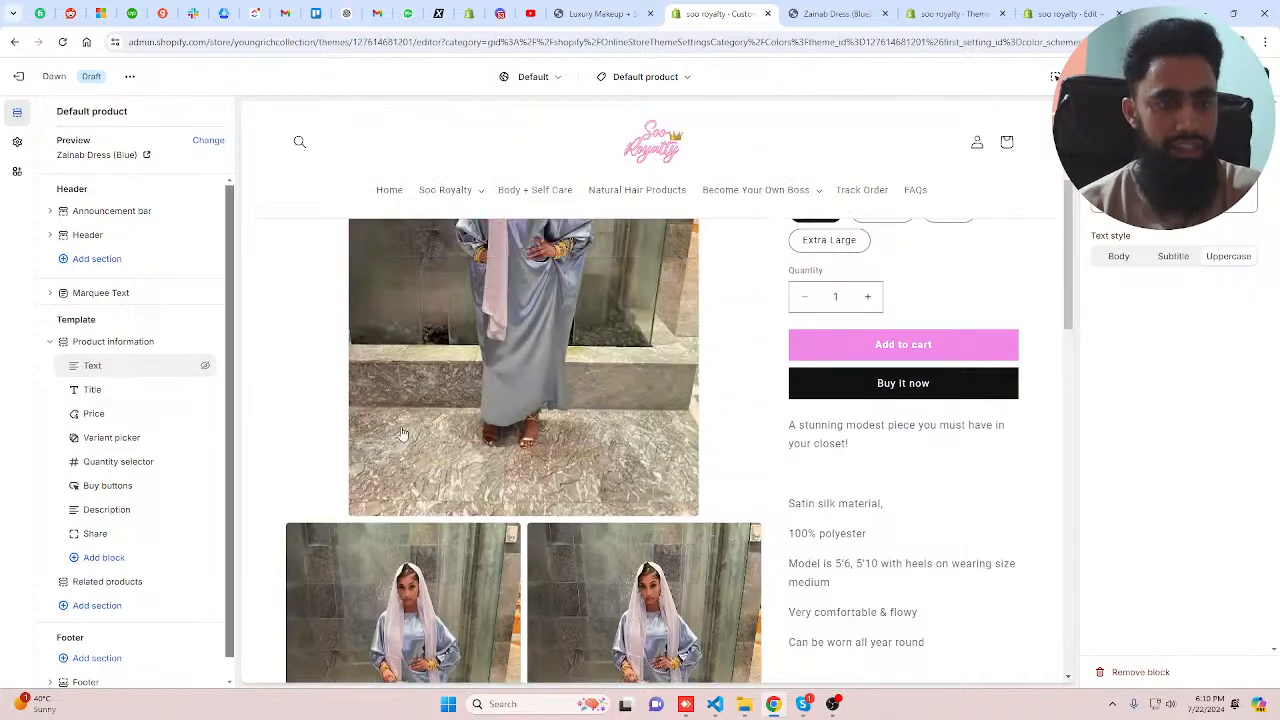
scroll(527, 527, "down", 5)
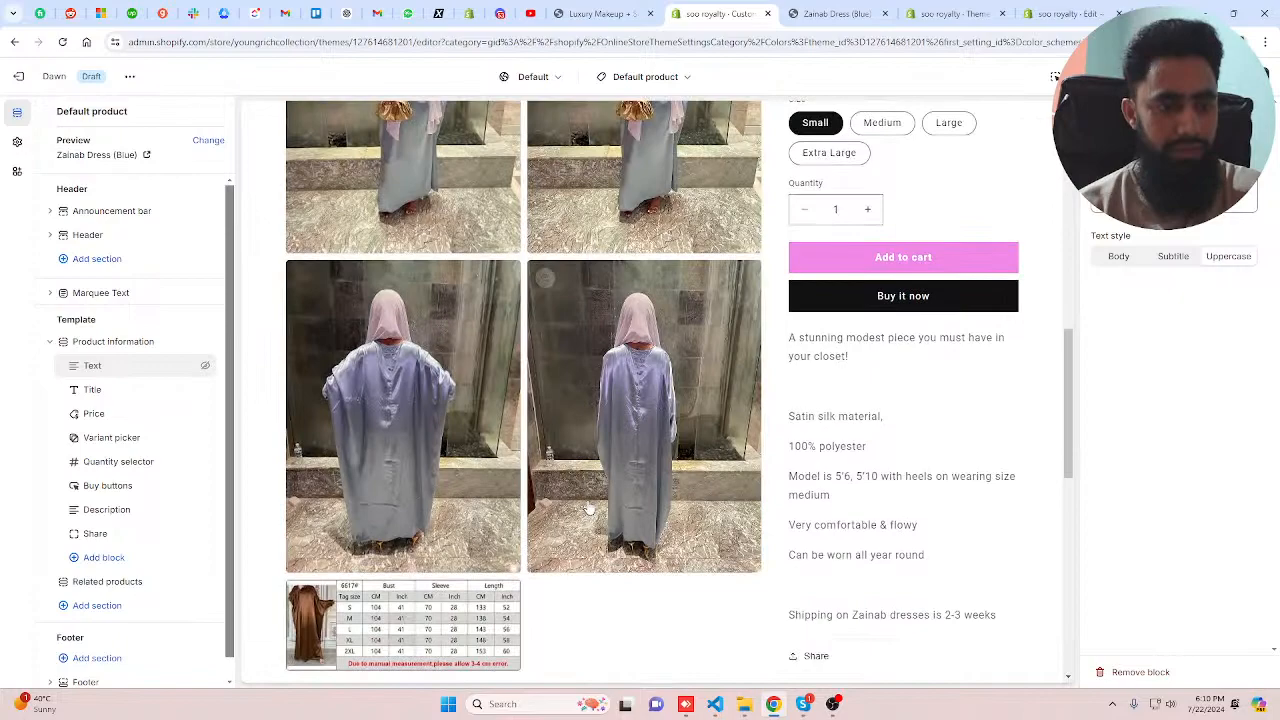
scroll(589, 510, "up", 10)
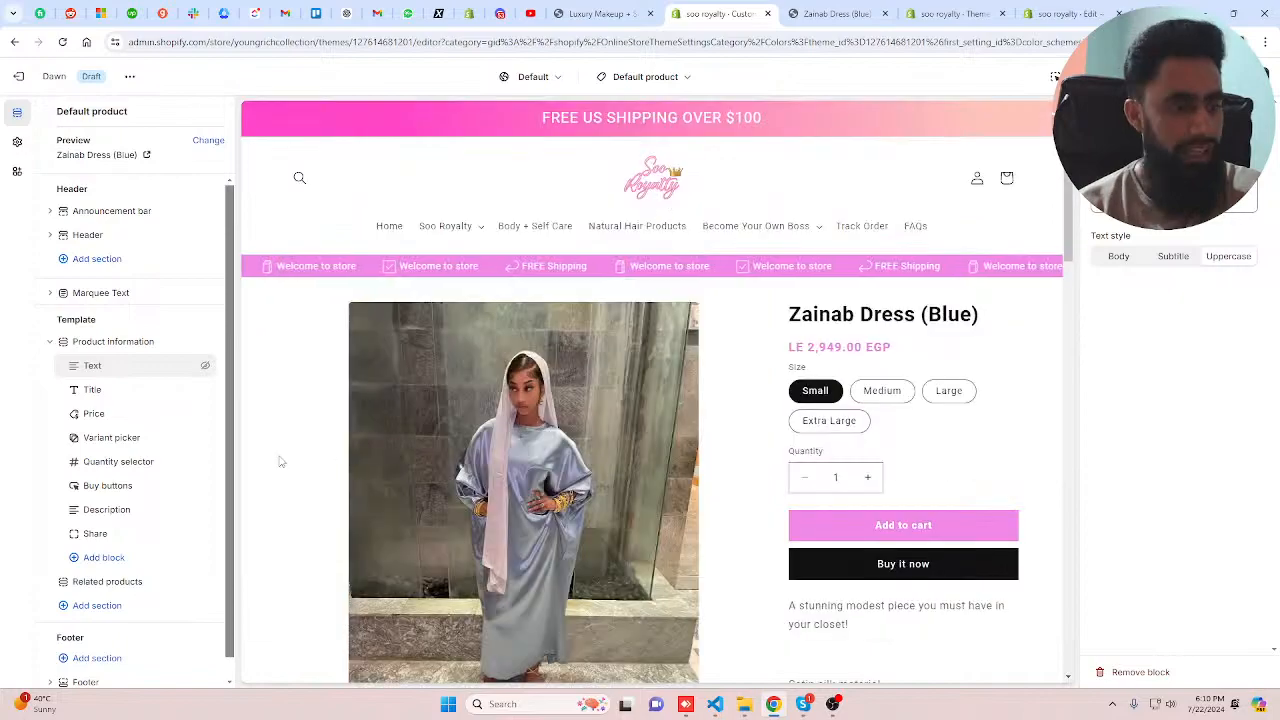
left_click(129, 343)
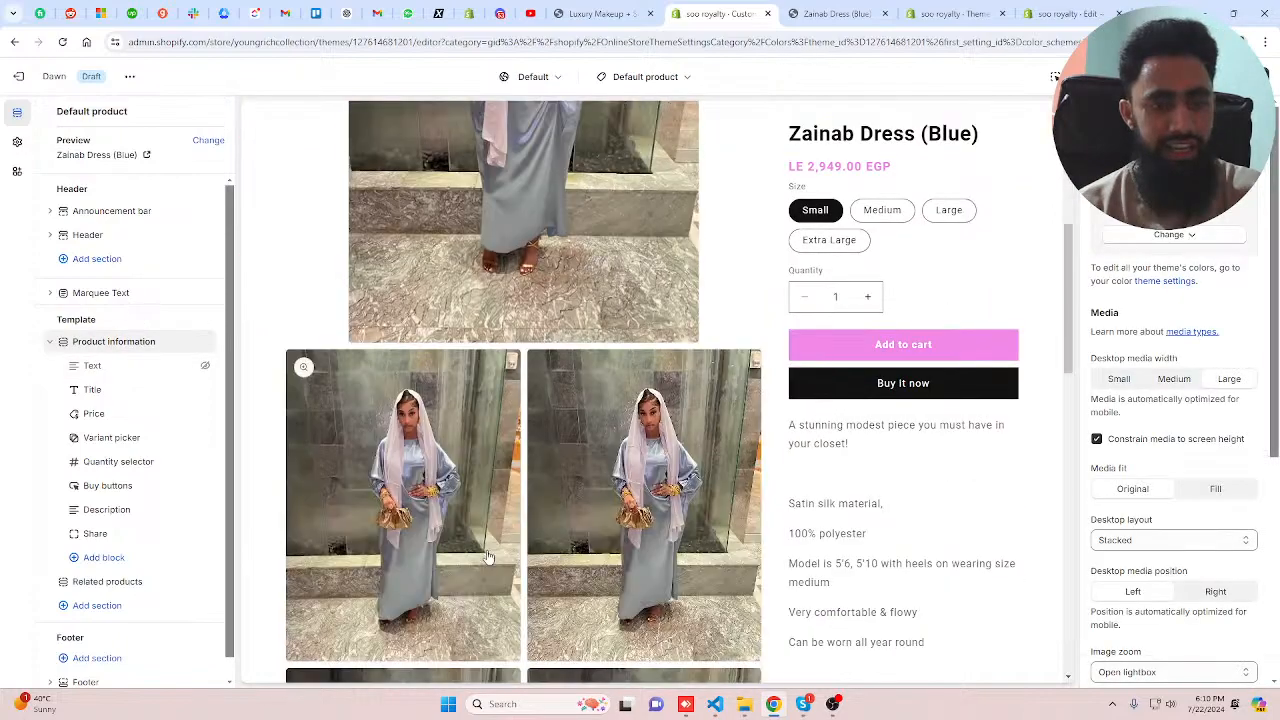
left_click(1174, 540)
left_click(1133, 590)
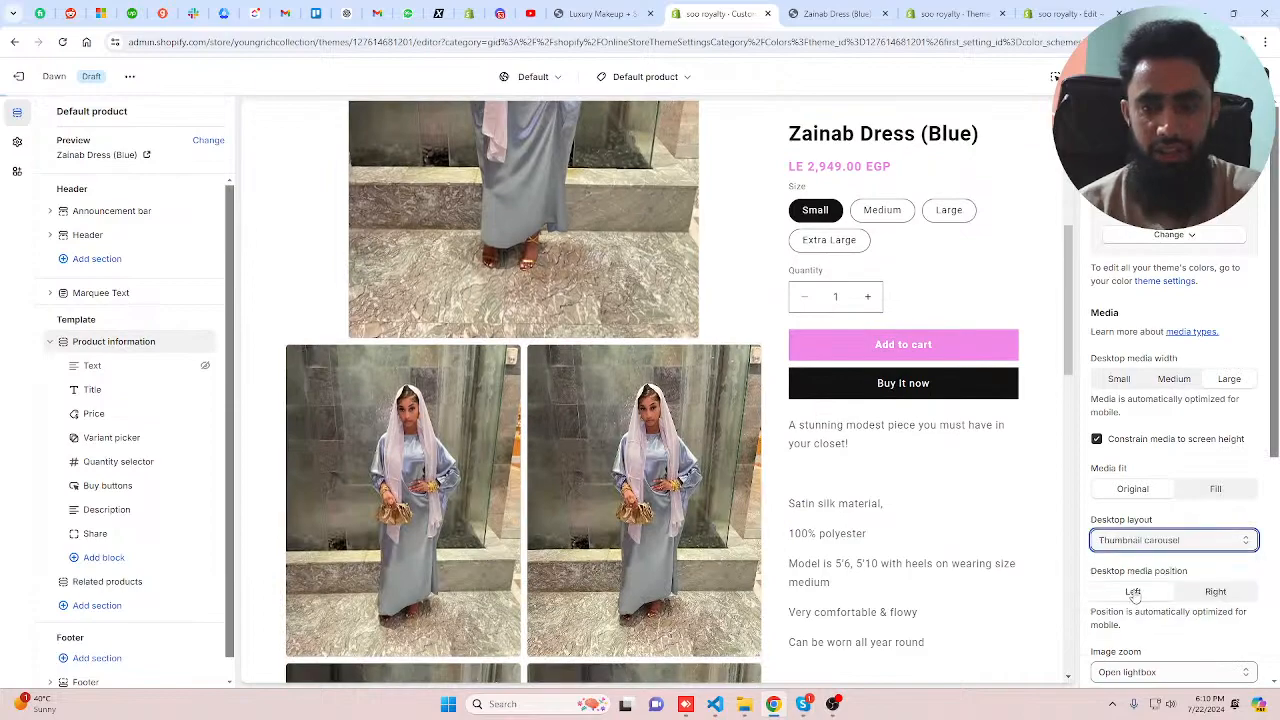
- Set the Product information section's mobile layout to Show thumbnails and check the product page in the mobile preview
scroll(651, 572, "down", 3)
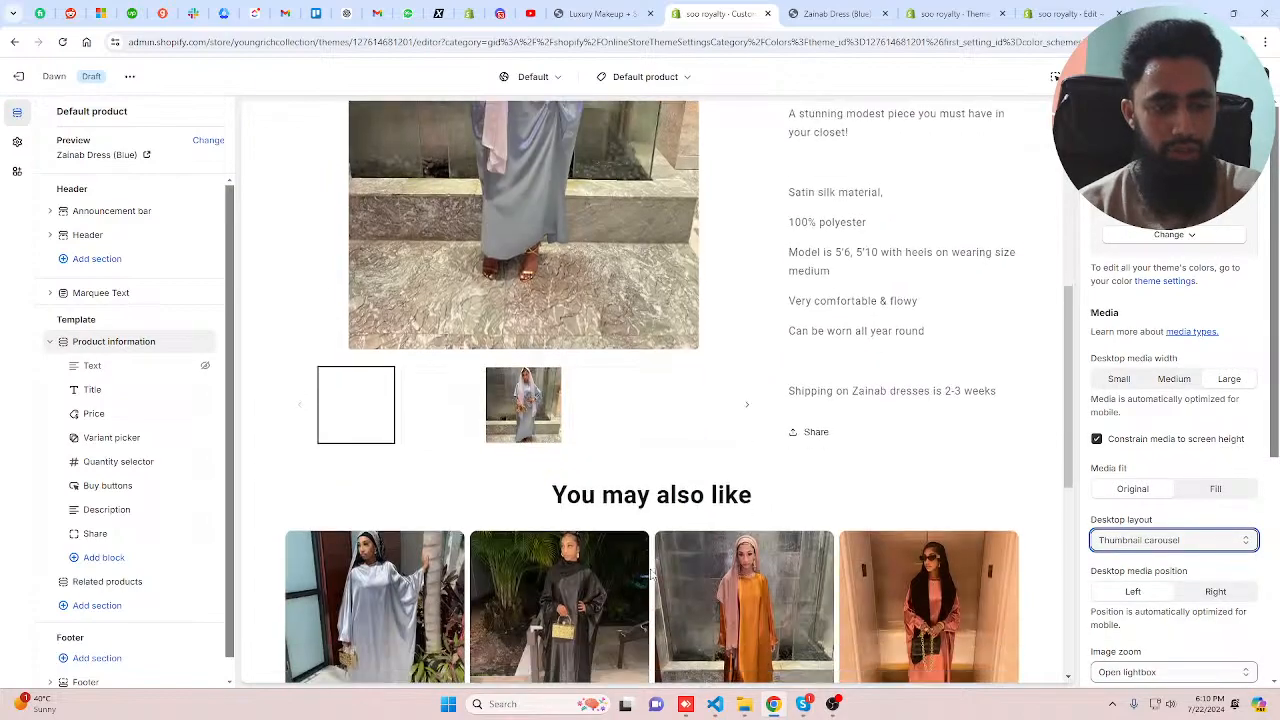
scroll(1236, 588, "down", 2)
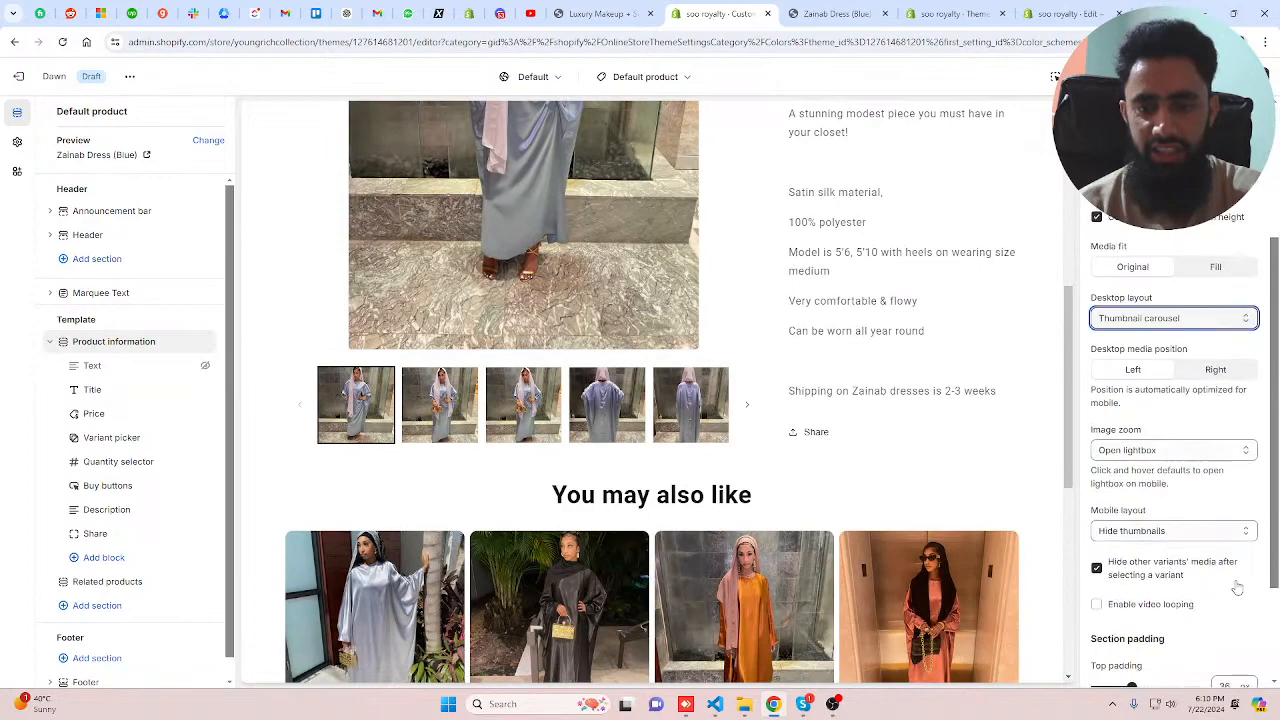
left_click(1150, 531)
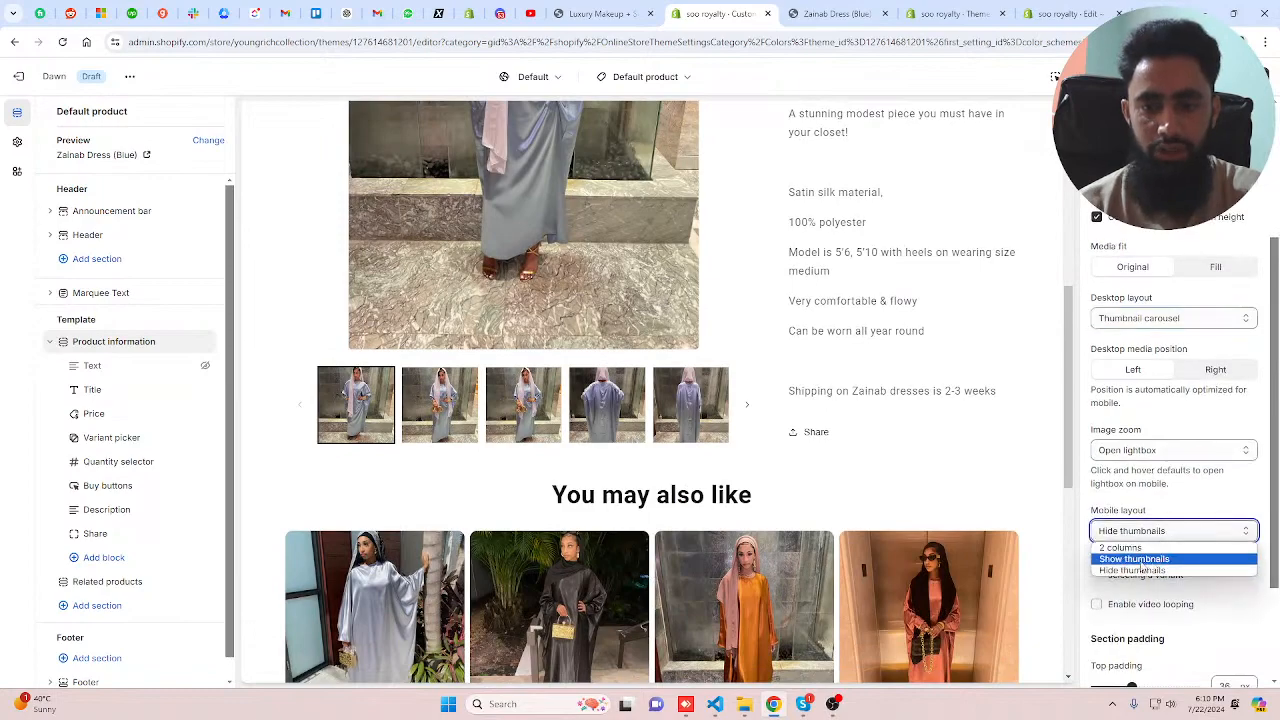
left_click(1142, 560)
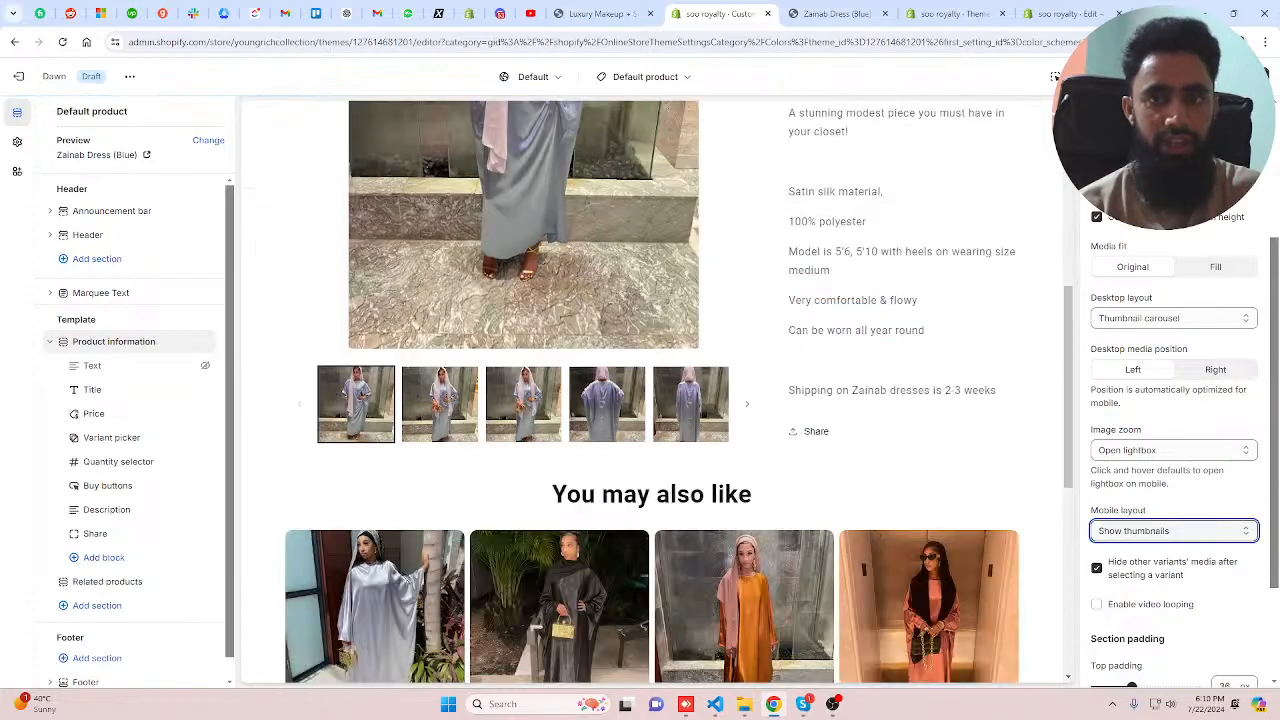
left_click(1086, 77)
scroll(652, 377, "up", 5)
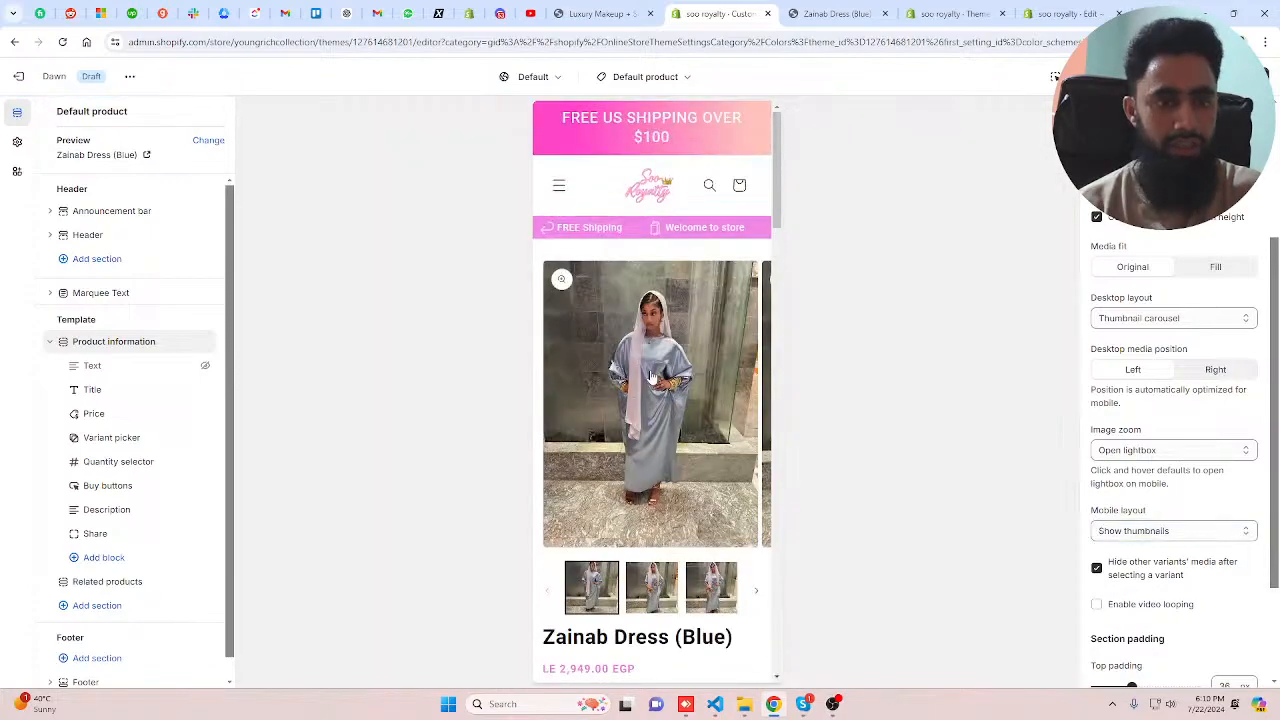
scroll(652, 380, "down", 3)
scroll(652, 396, "up", 4)
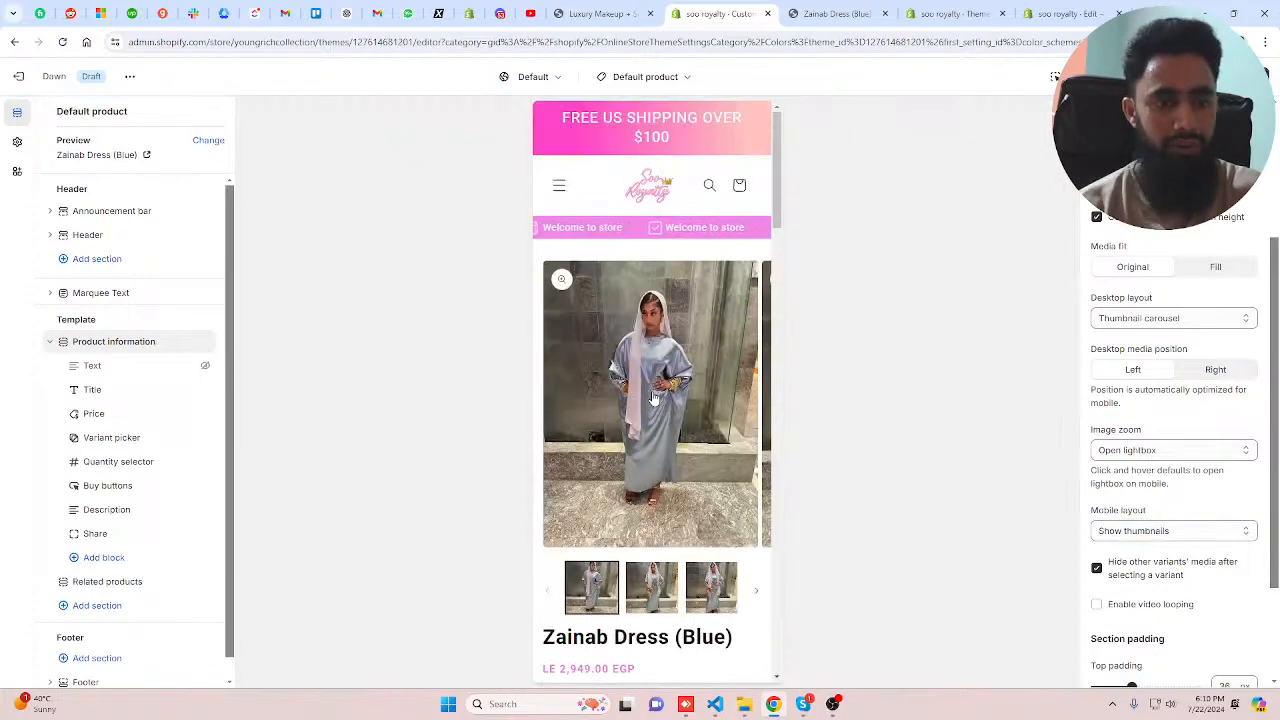
scroll(652, 397, "down", 5)
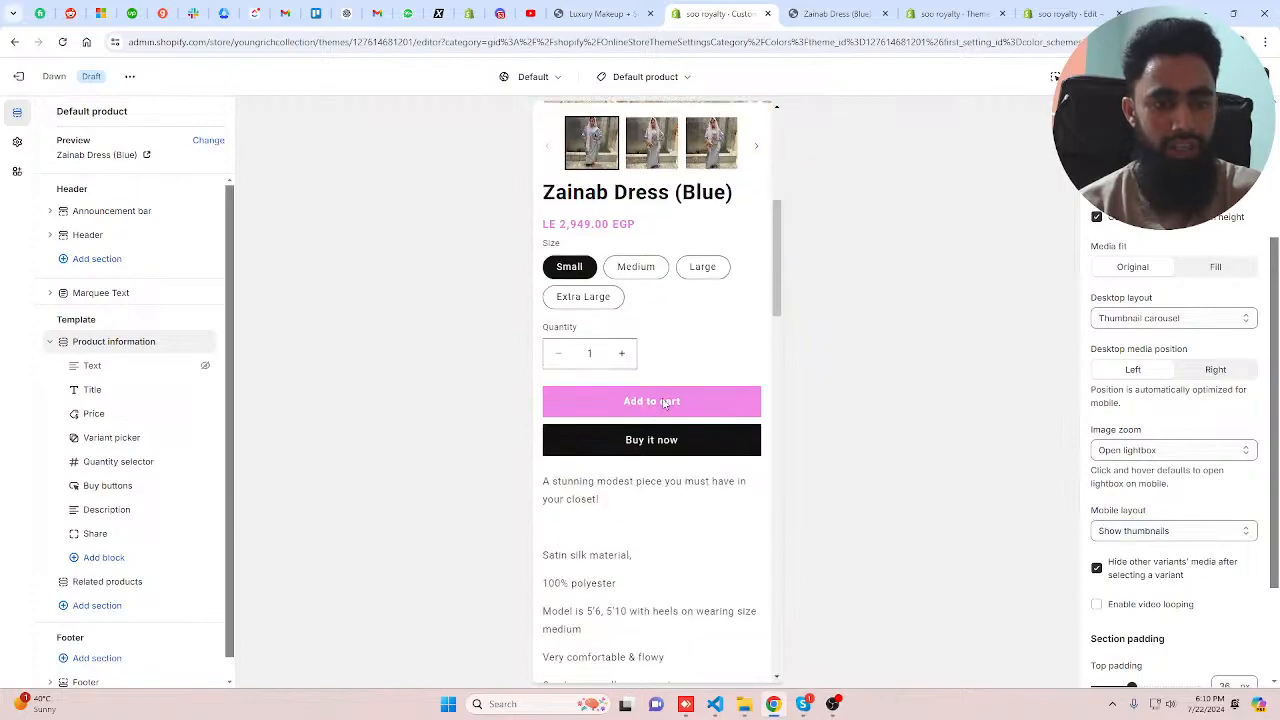
scroll(665, 403, "up", 5)
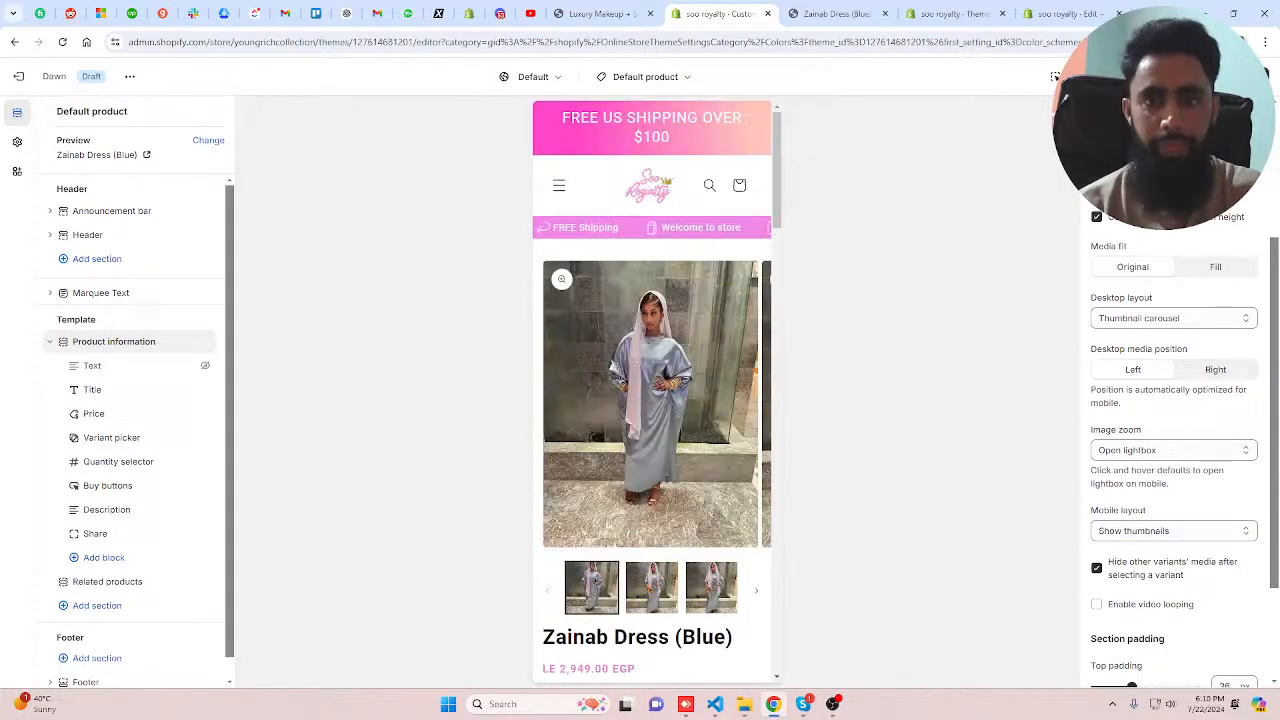
- Return to the desktop preview, set the Product information section's desktop media width to Medium, and save
left_click(1081, 77)
scroll(635, 463, "down", 2)
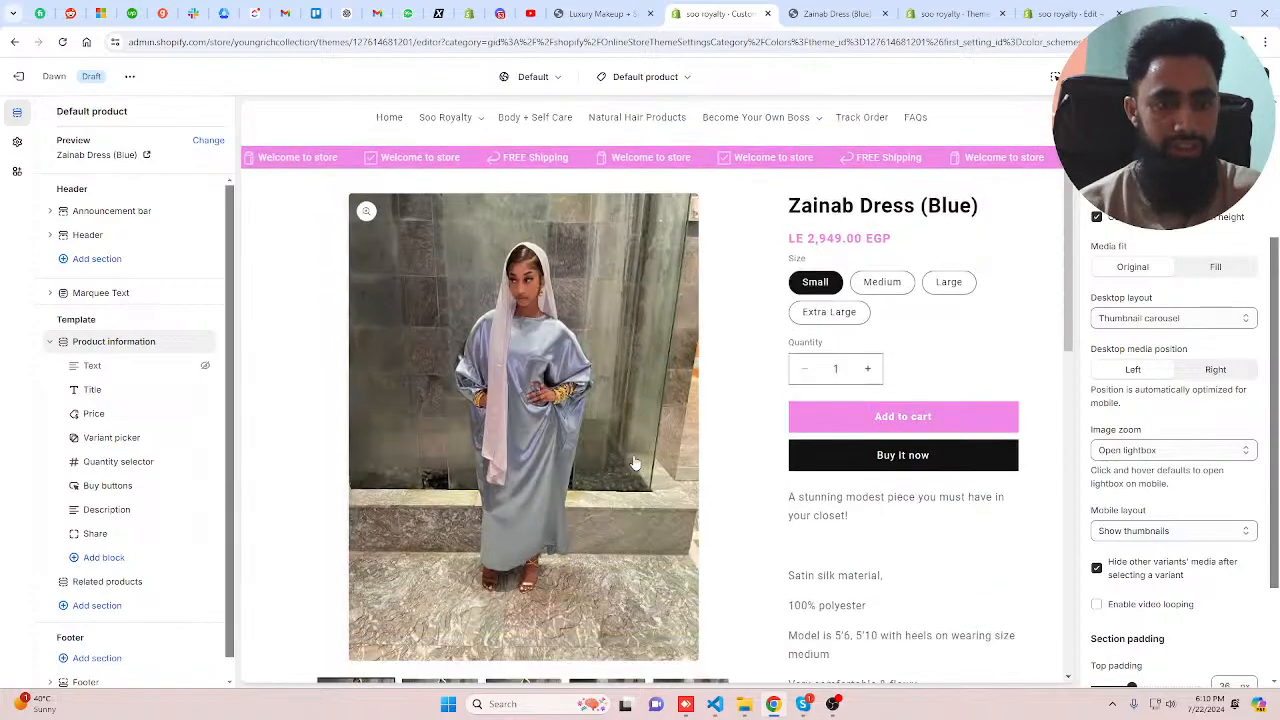
scroll(635, 463, "down", 1)
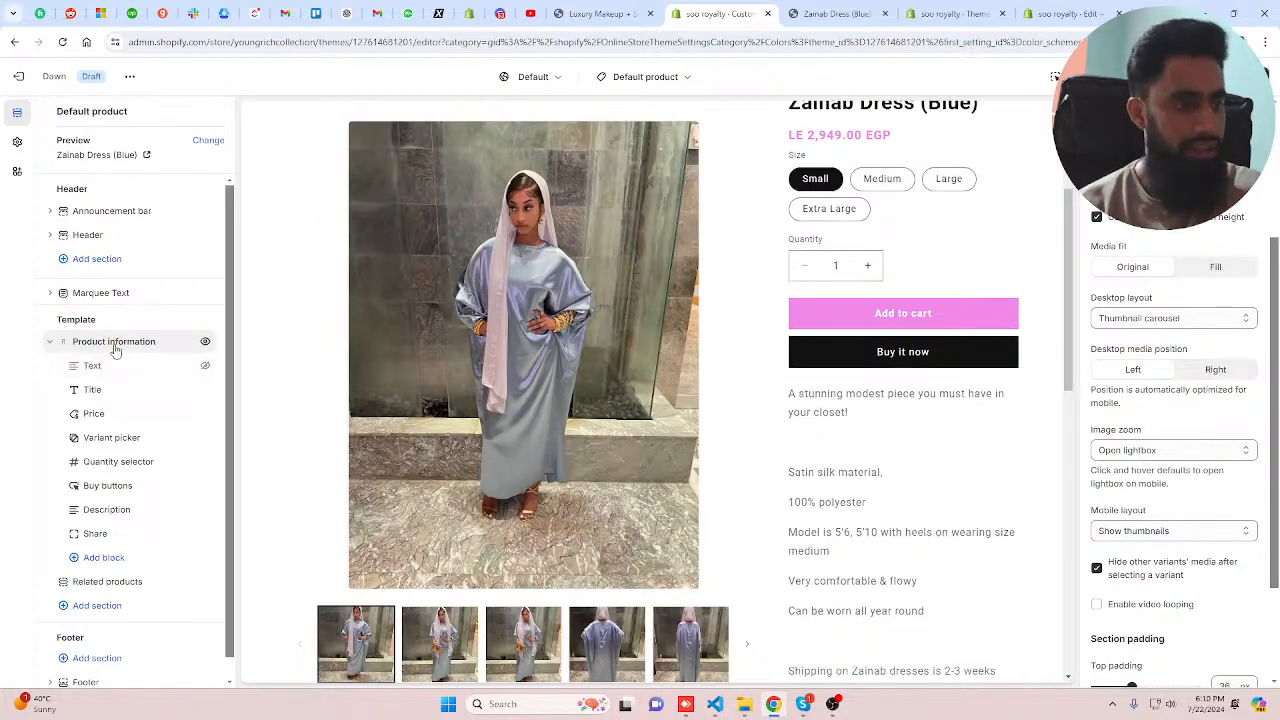
left_click(115, 344)
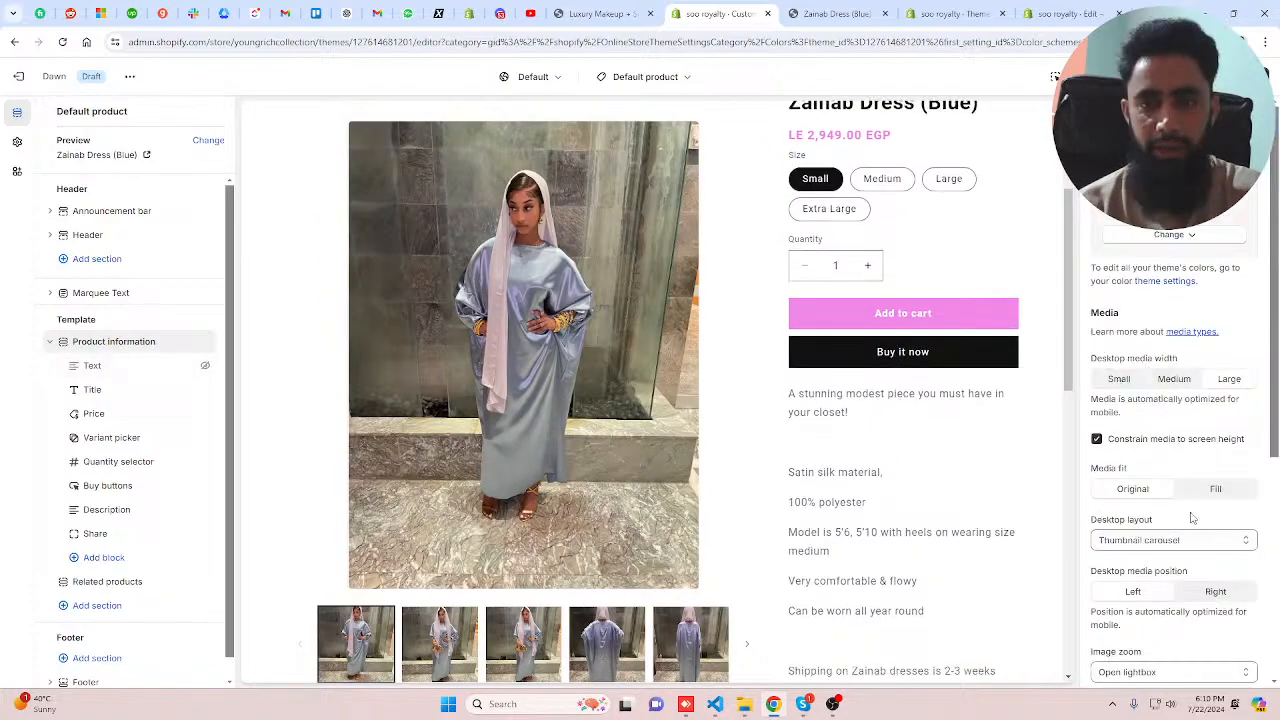
left_click(1170, 379)
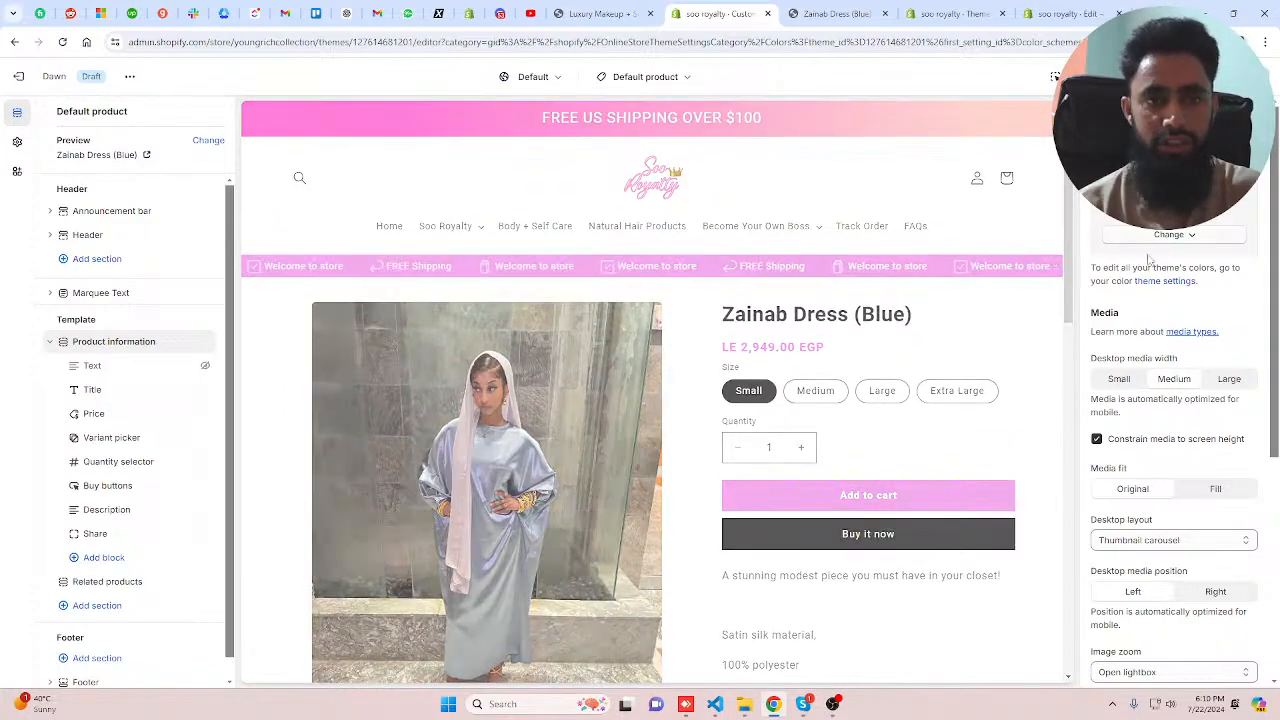
- Review the live Soo Royalty home page and the product page preview, examining the media layout, description, and related products
key("ctrl+shift+Tab")
scroll(714, 366, "down", 1)
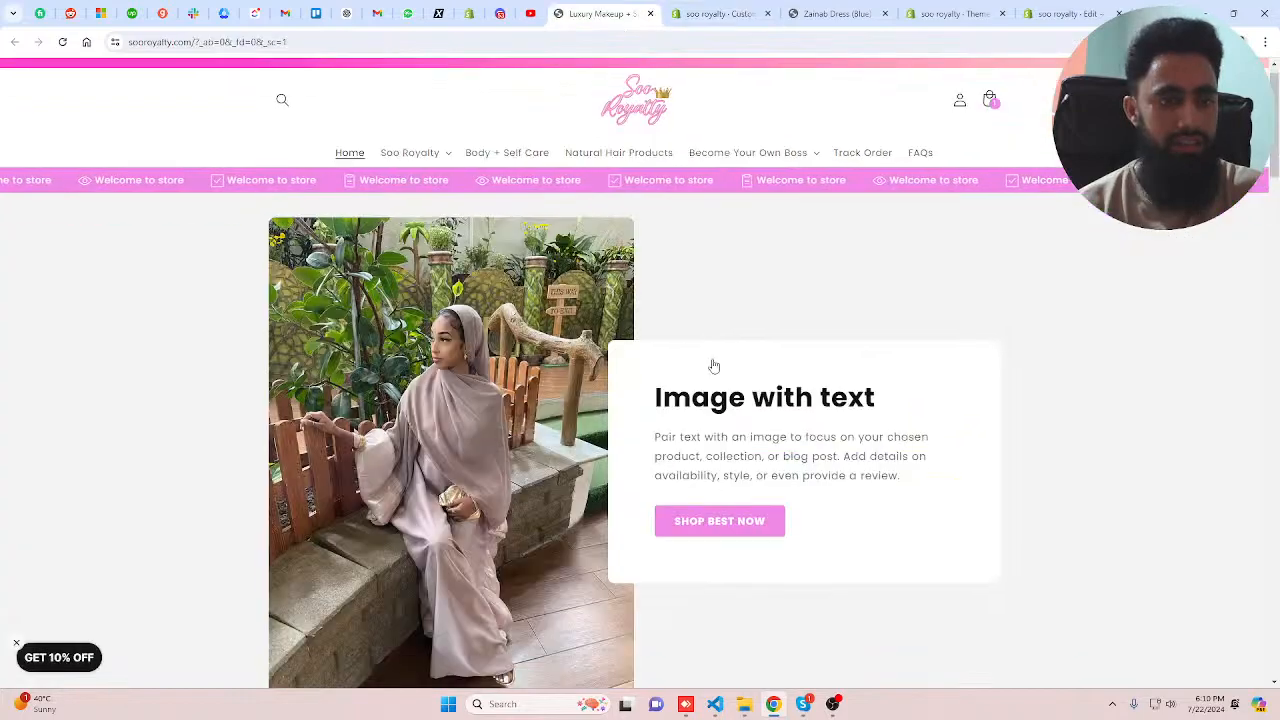
scroll(714, 366, "down", 20)
scroll(714, 366, "up", 10)
scroll(714, 366, "up", 10)
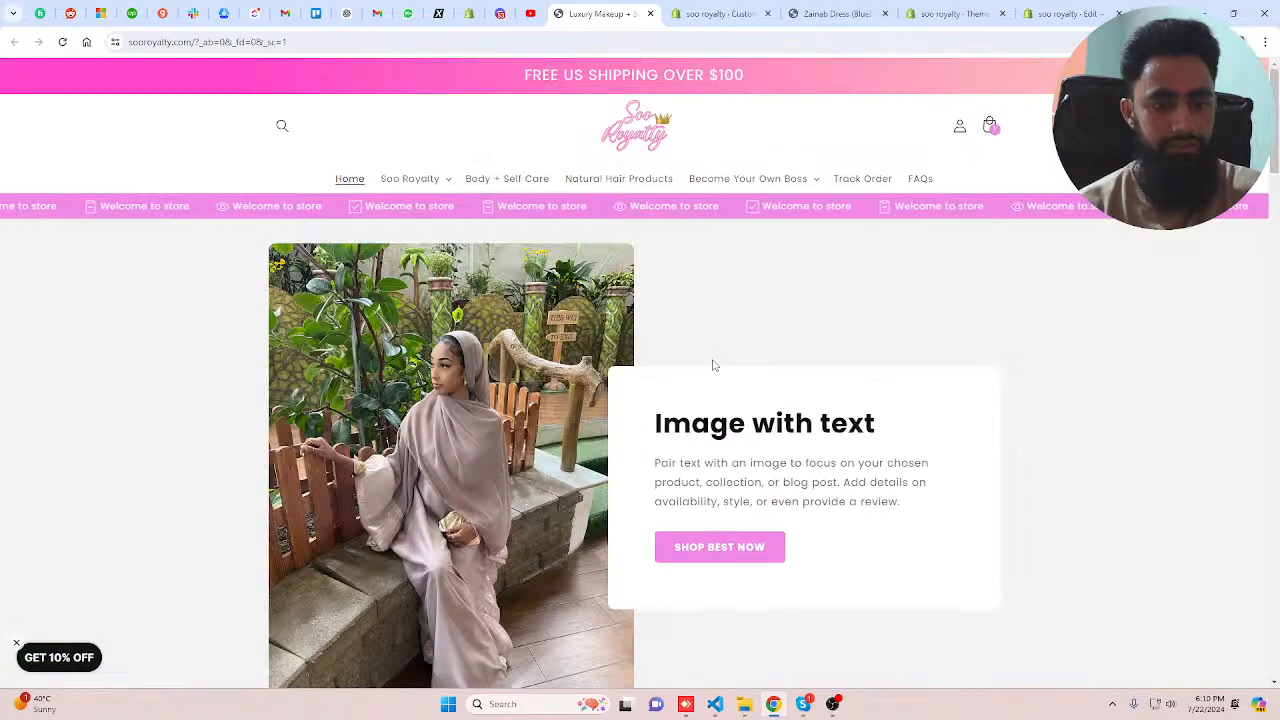
key("ctrl+Tab")
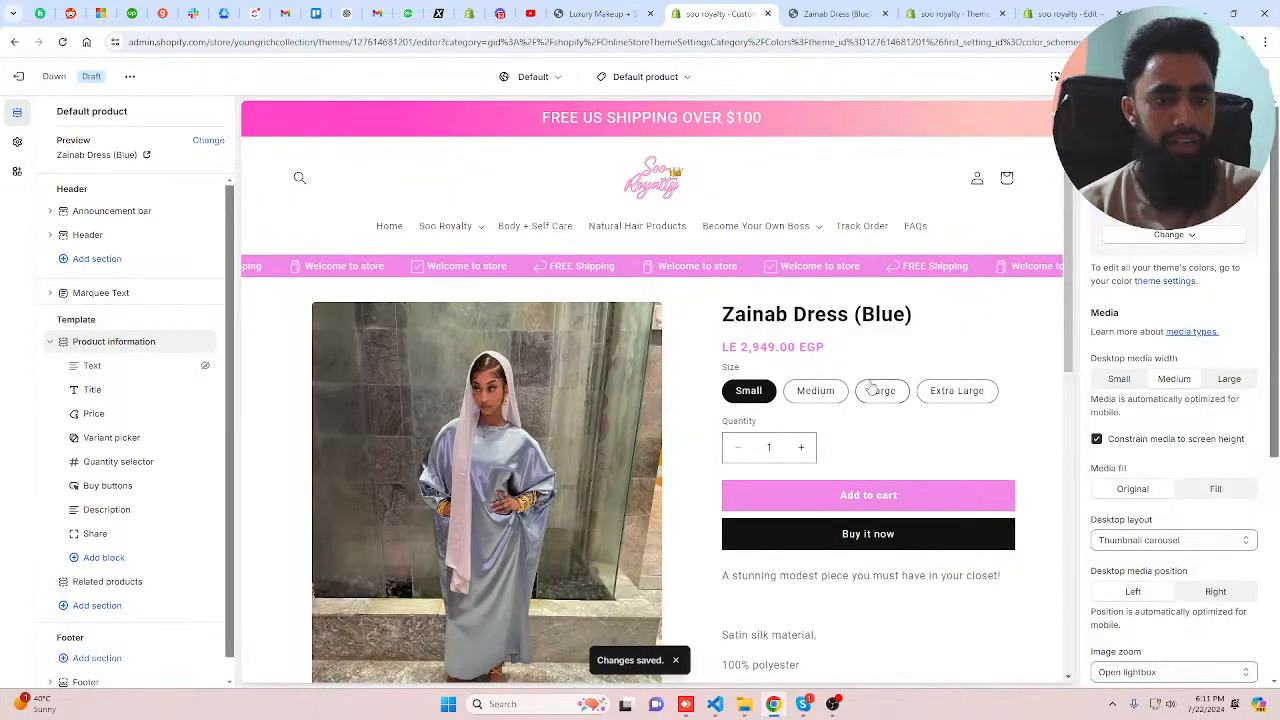
left_click(622, 12)
left_click(708, 8)
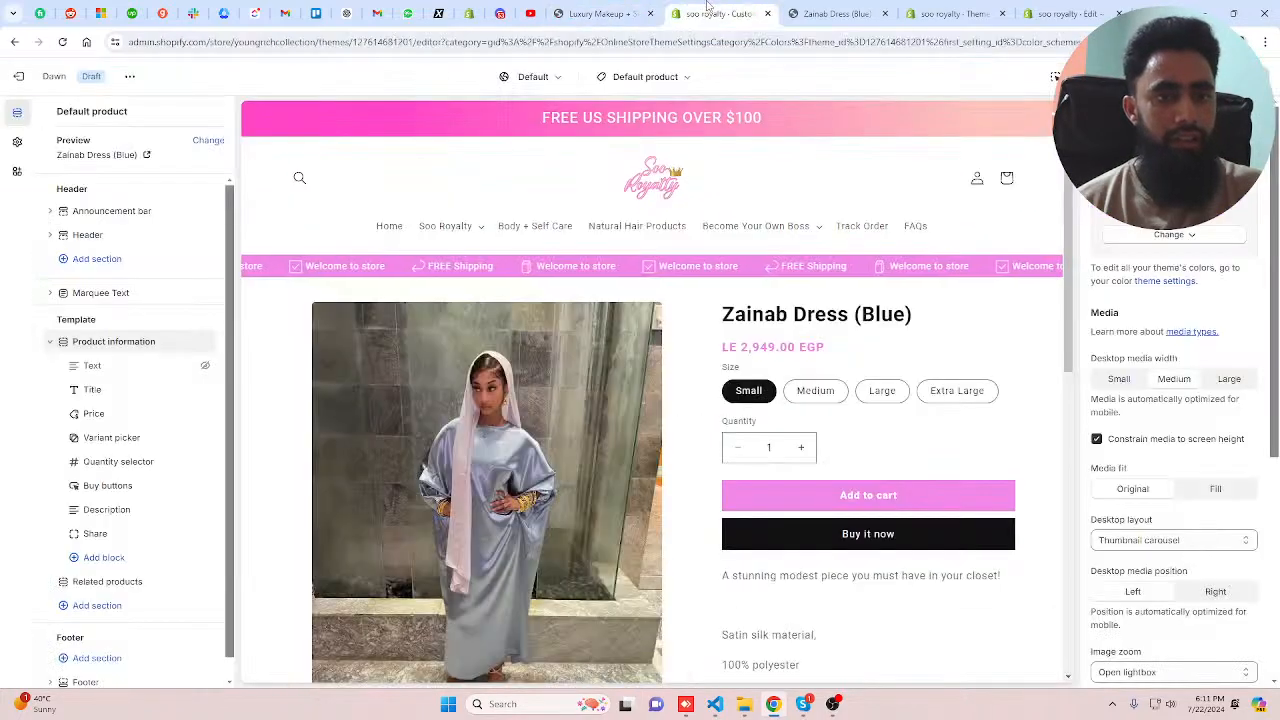
scroll(845, 405, "down", 5)
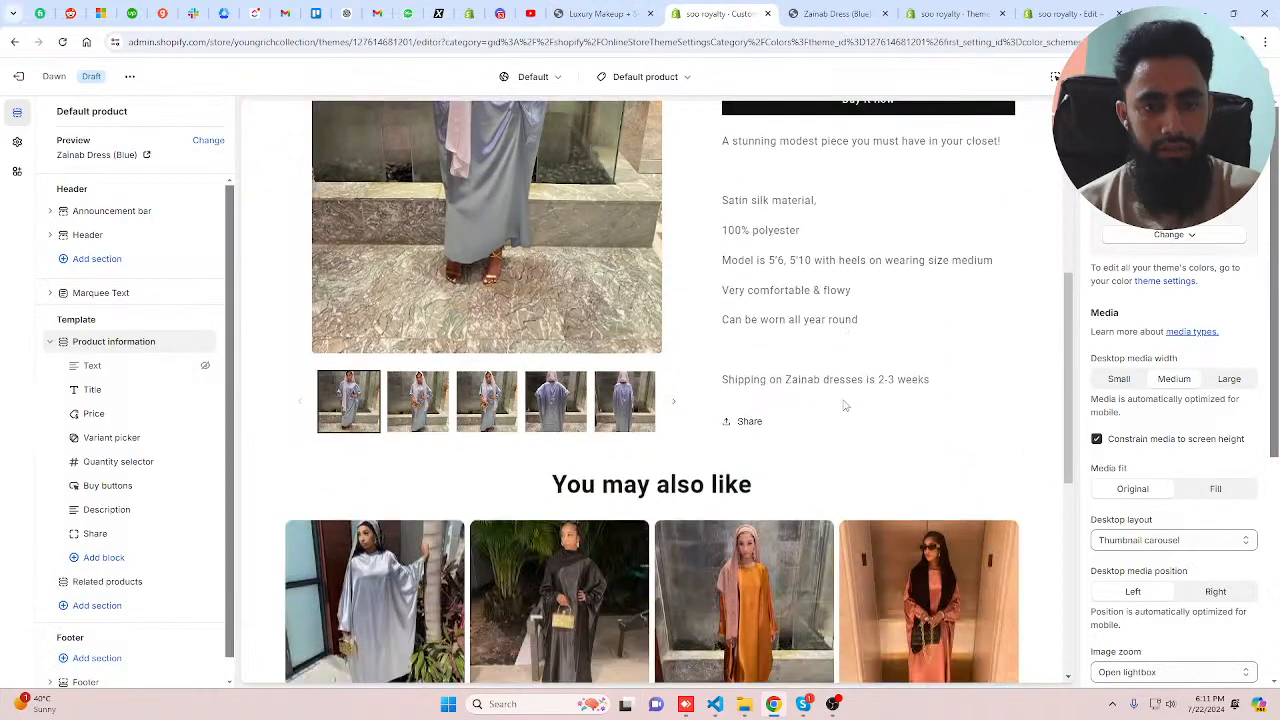
scroll(845, 405, "up", 5)
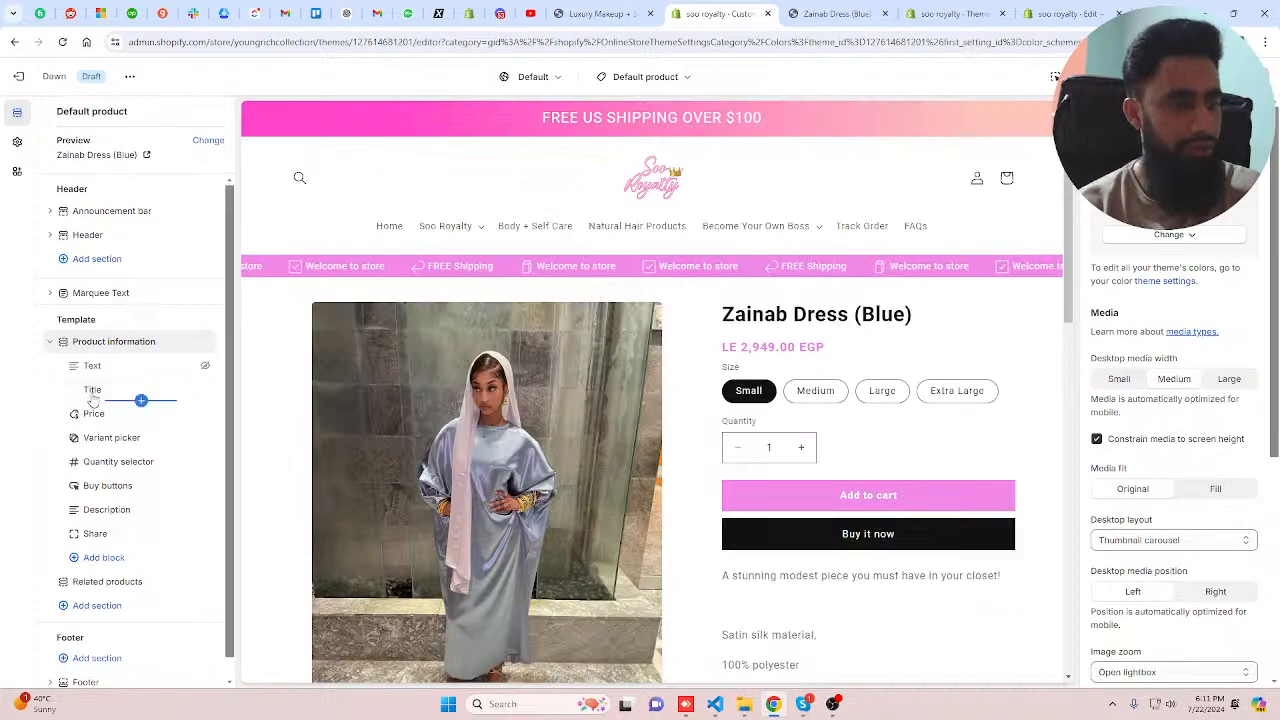
- Add an Inventory status block directly below the product Title, set its low inventory threshold to 2, and save
left_click(102, 557)
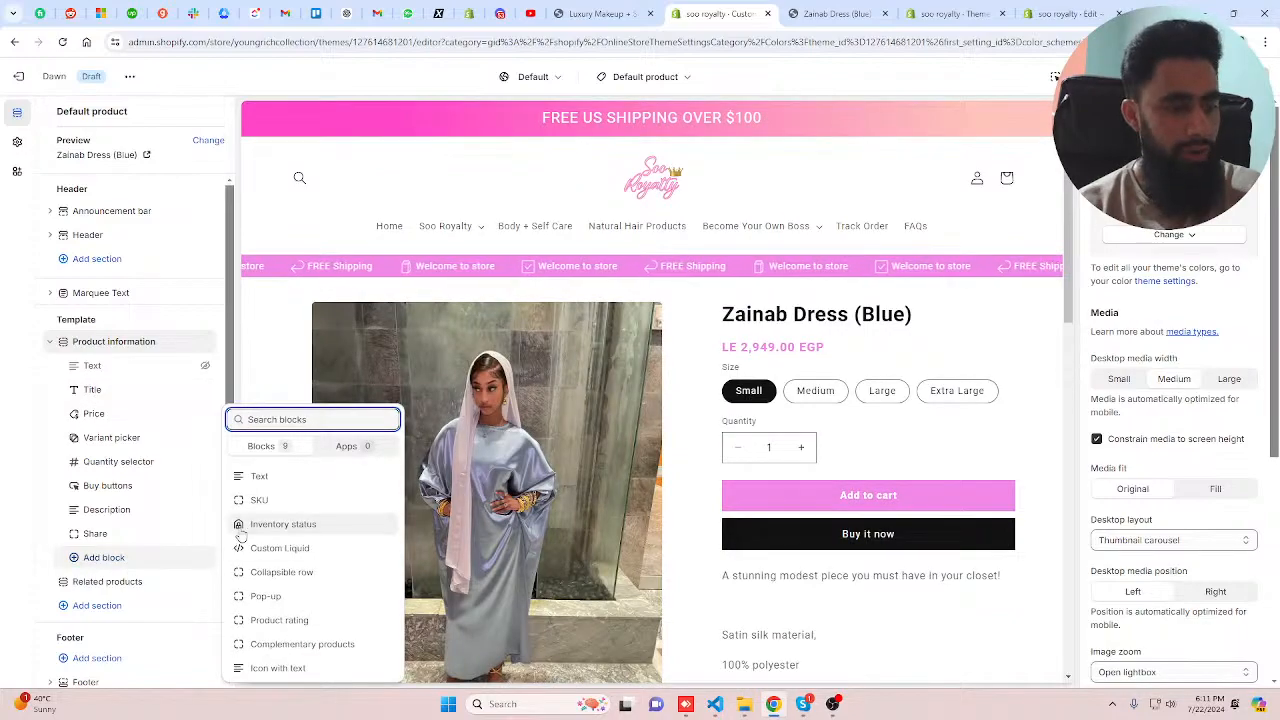
left_click(292, 530)
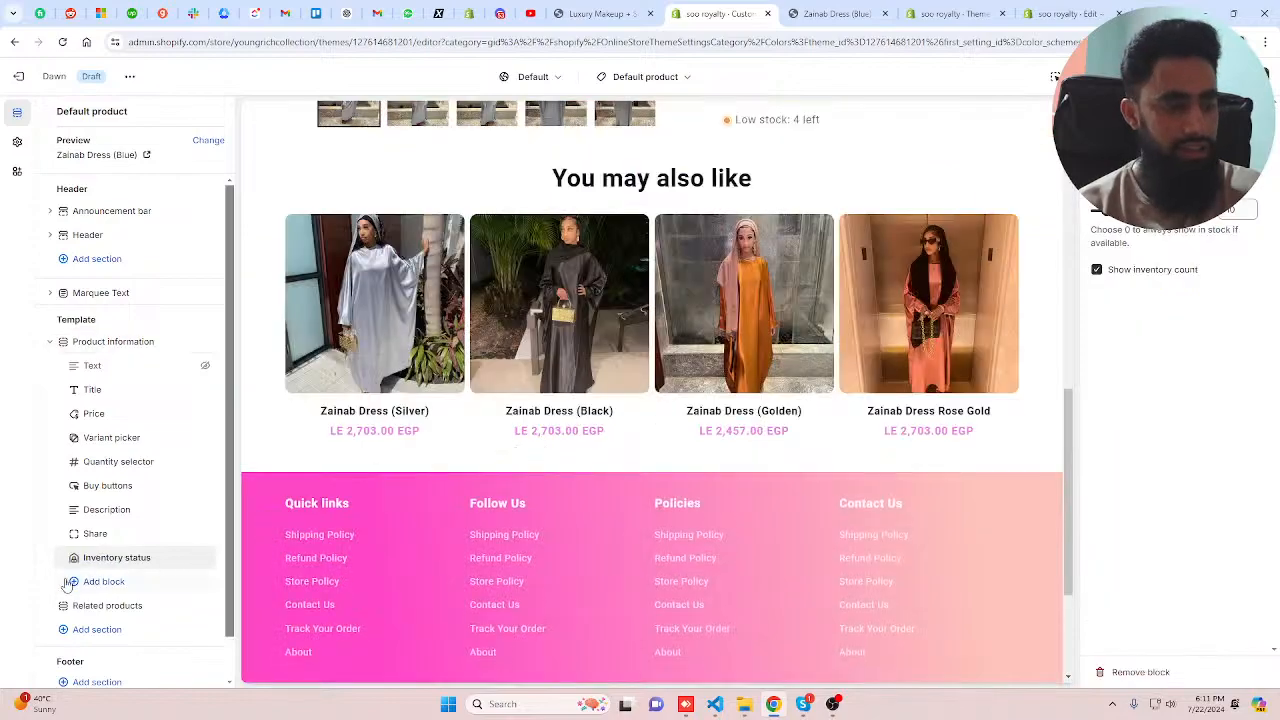
left_click_drag(66, 560, 77, 410)
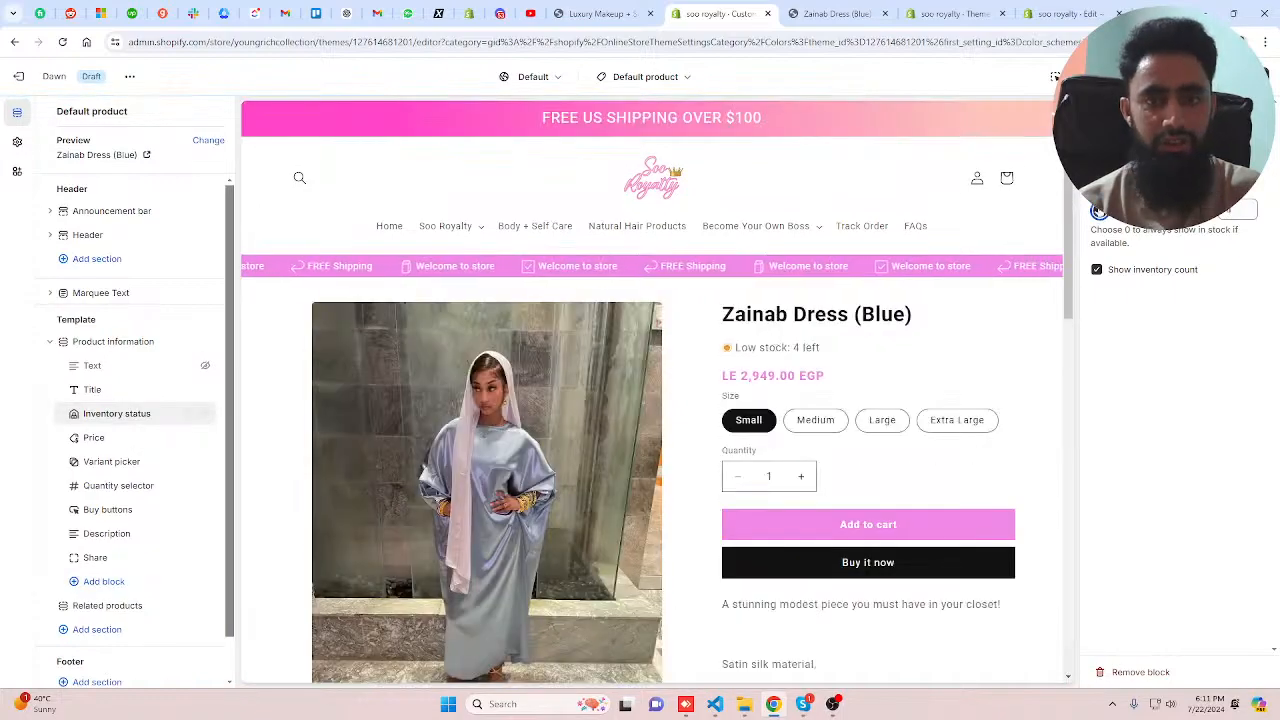
left_click_drag(1101, 212, 1098, 212)
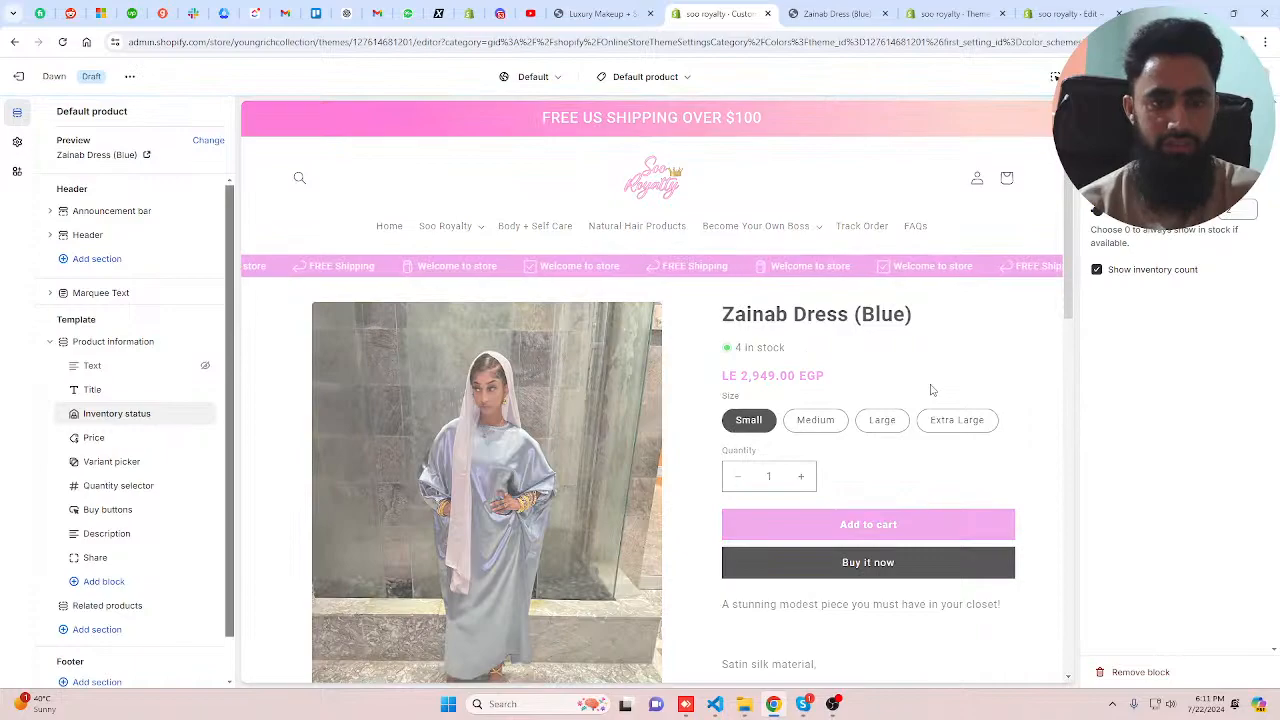
- Set the Related products section's top padding and bottom padding to 100 px each
scroll(900, 396, "down", 4)
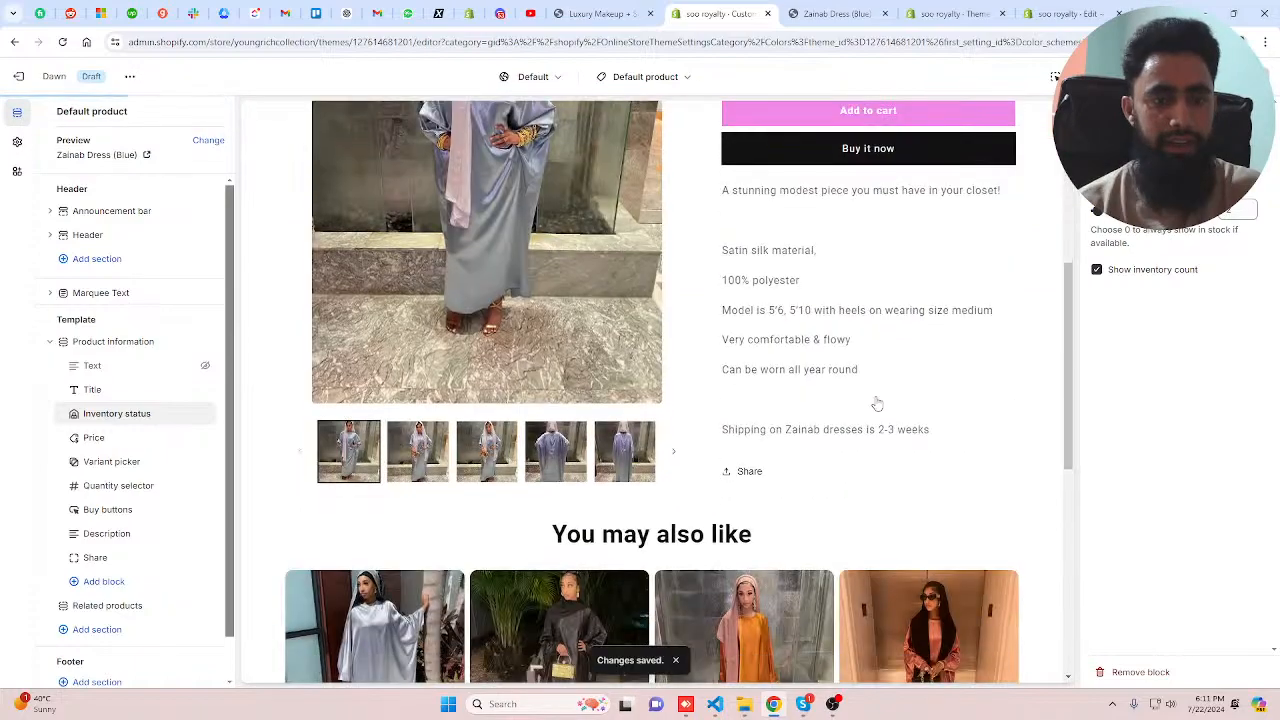
scroll(800, 400, "down", 2)
scroll(766, 397, "up", 2)
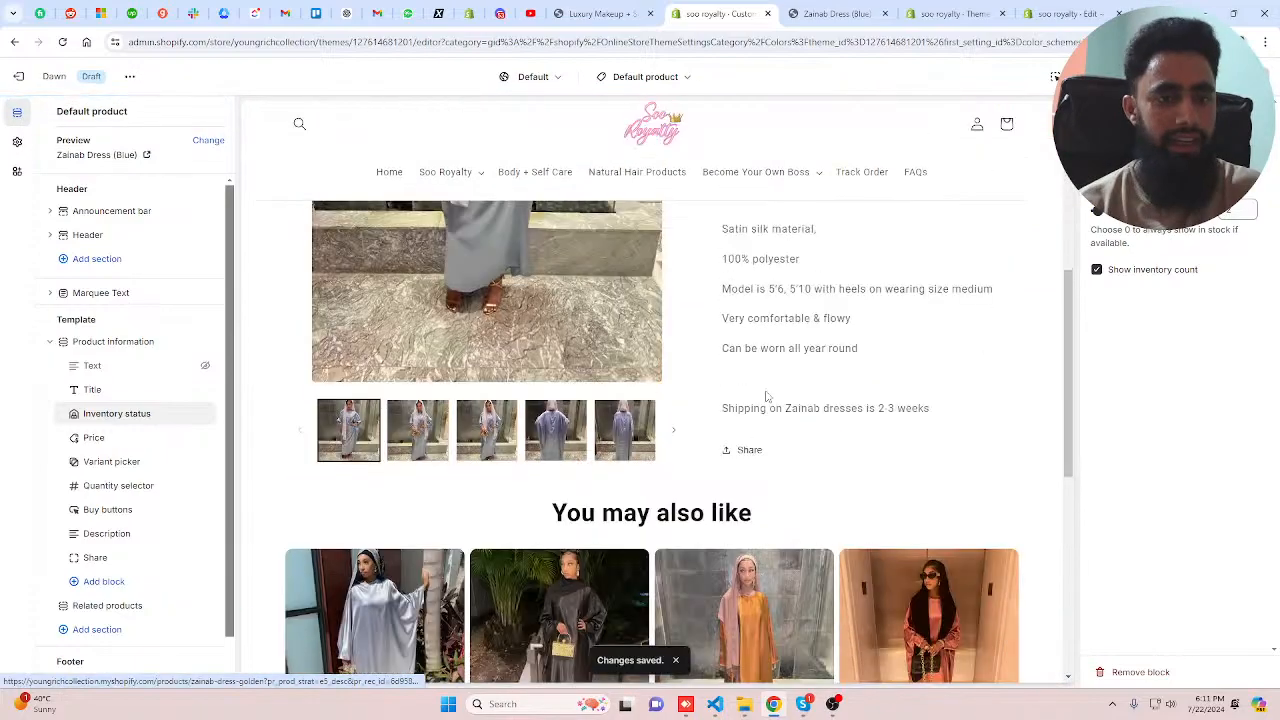
scroll(766, 397, "down", 2)
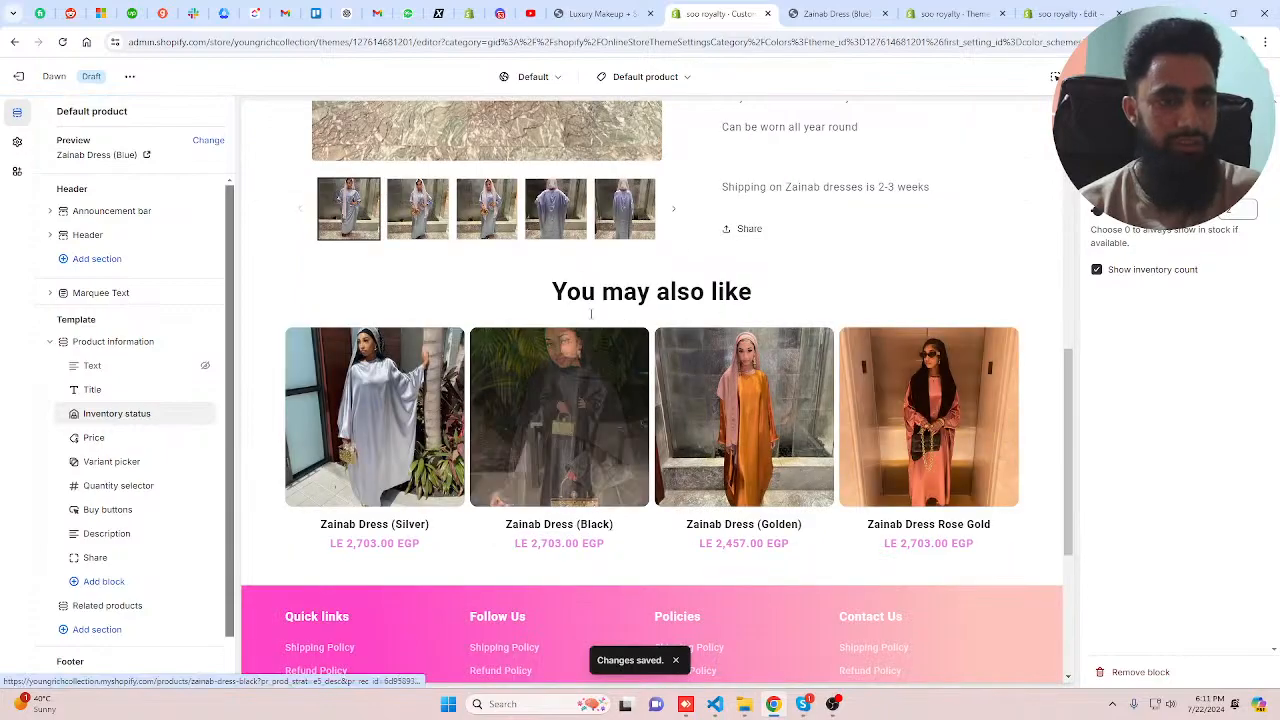
left_click(107, 605)
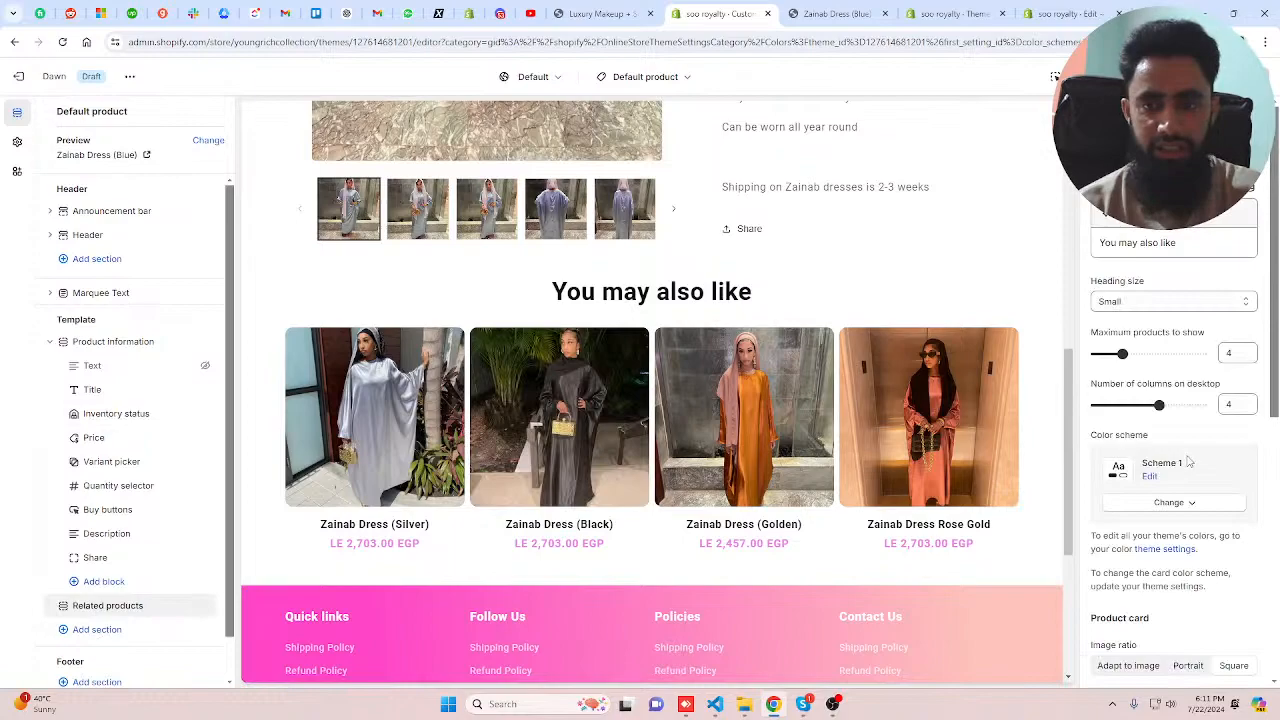
scroll(1188, 462, "down", 5)
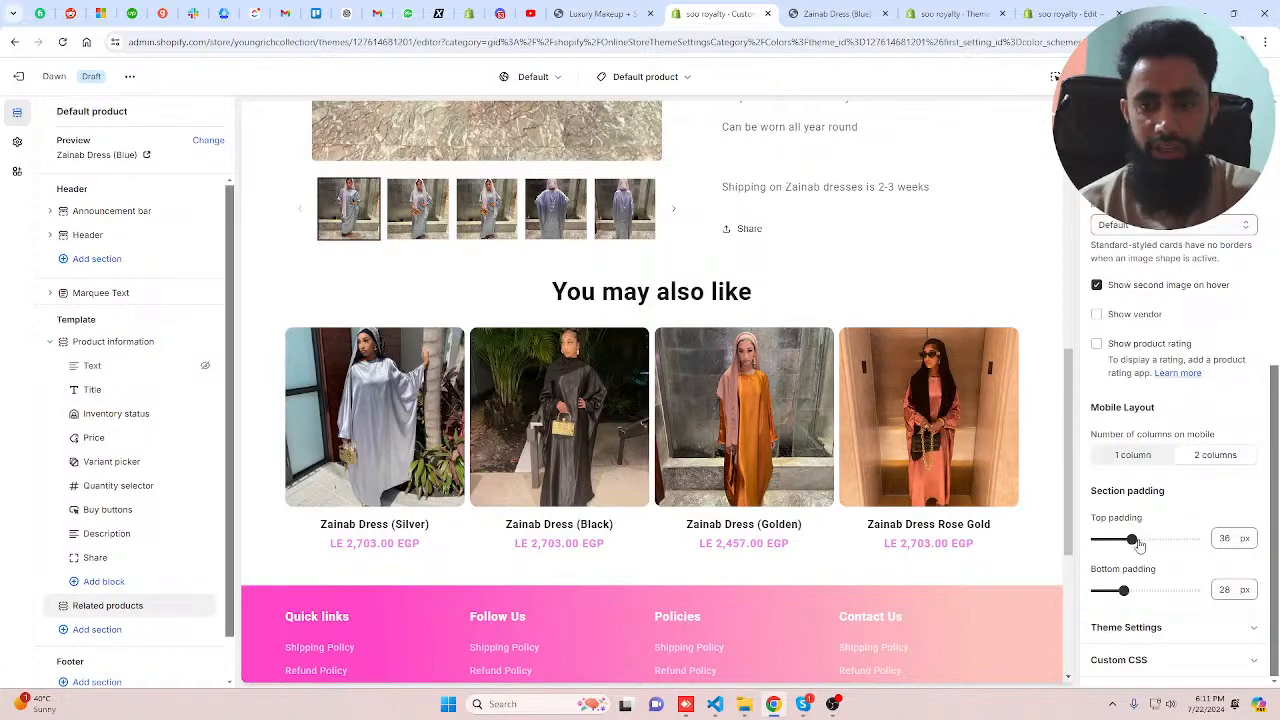
left_click_drag(1133, 540, 1171, 540)
left_click_drag(1123, 590, 1179, 590)
left_click_drag(1172, 540, 1200, 543)
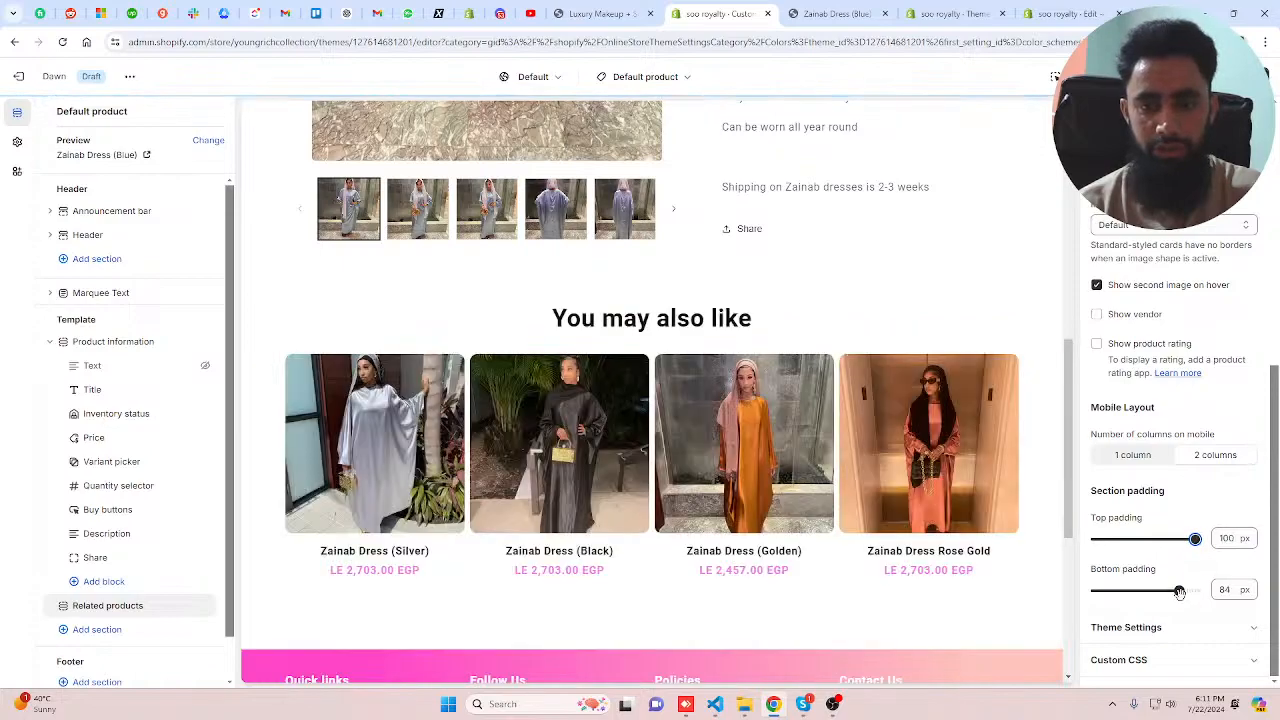
left_click_drag(1180, 592, 1198, 590)
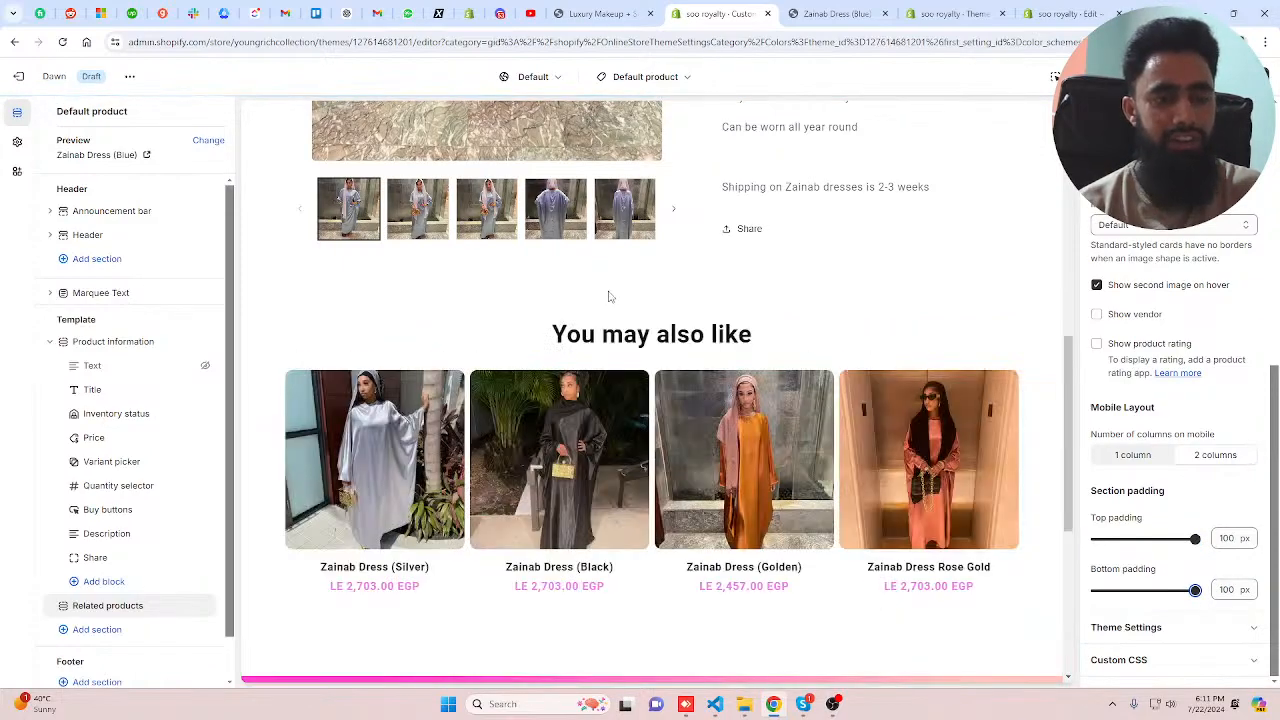
- Add a Collapsible content section to the product template and place it above Related products
left_click(97, 629)
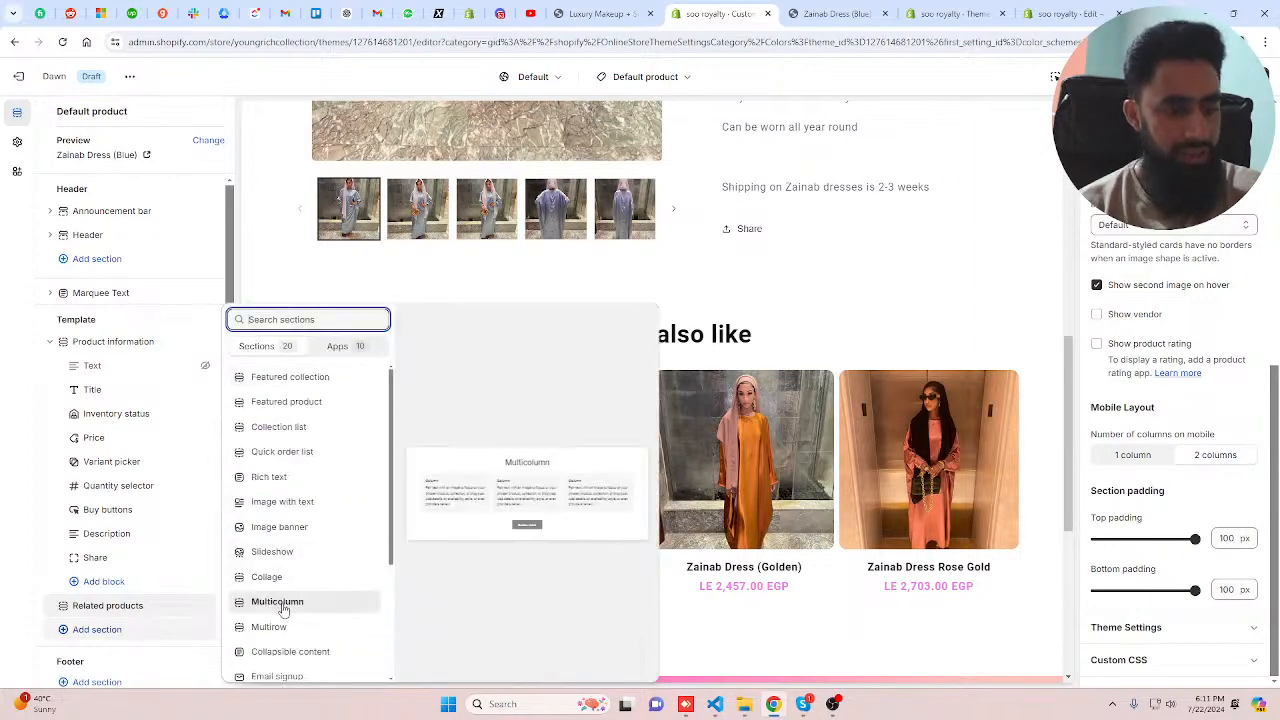
left_click(300, 652)
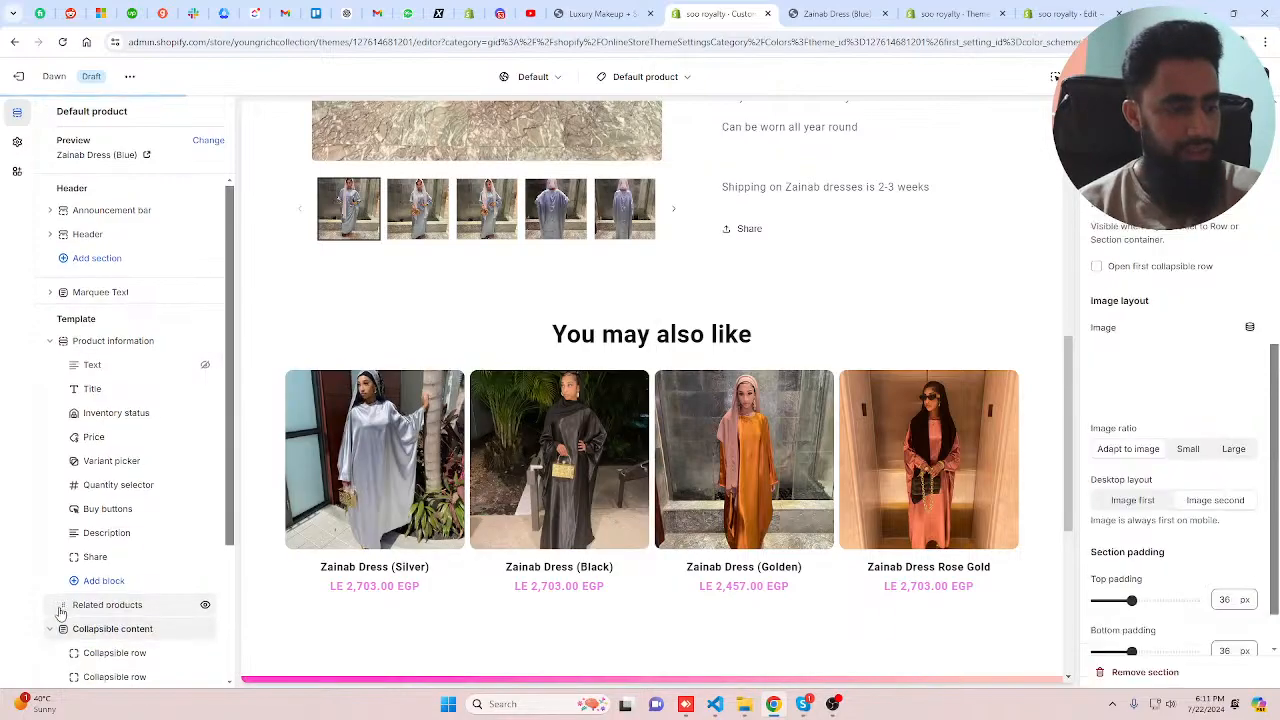
scroll(62, 612, "down", 2)
left_click_drag(63, 446, 77, 446)
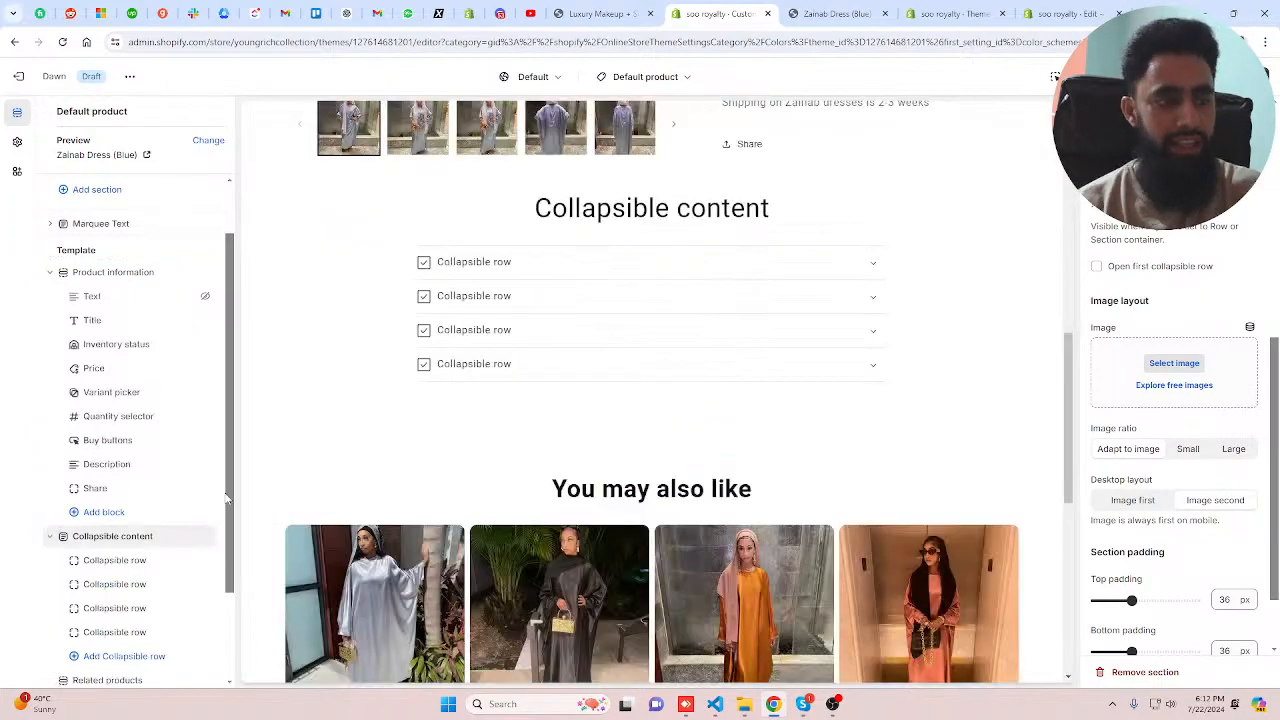
- Add four more collapsible rows to the Collapsible content section
left_click(124, 656)
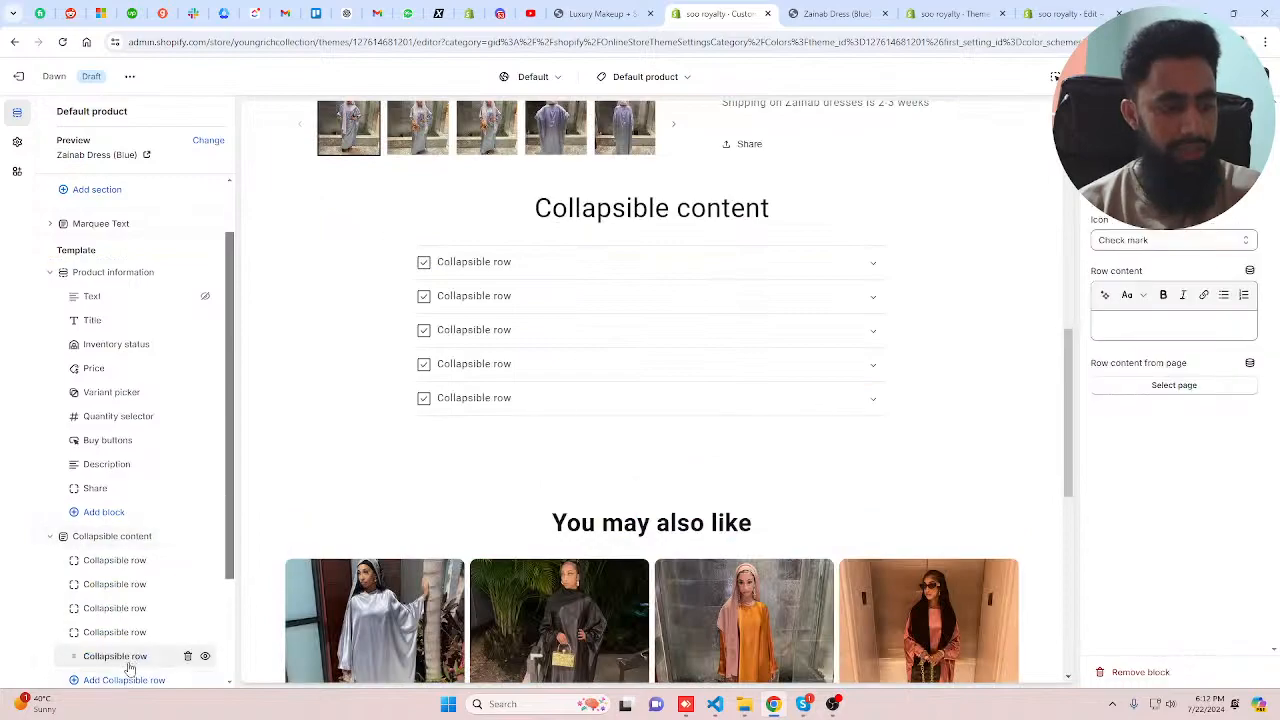
left_click(129, 676)
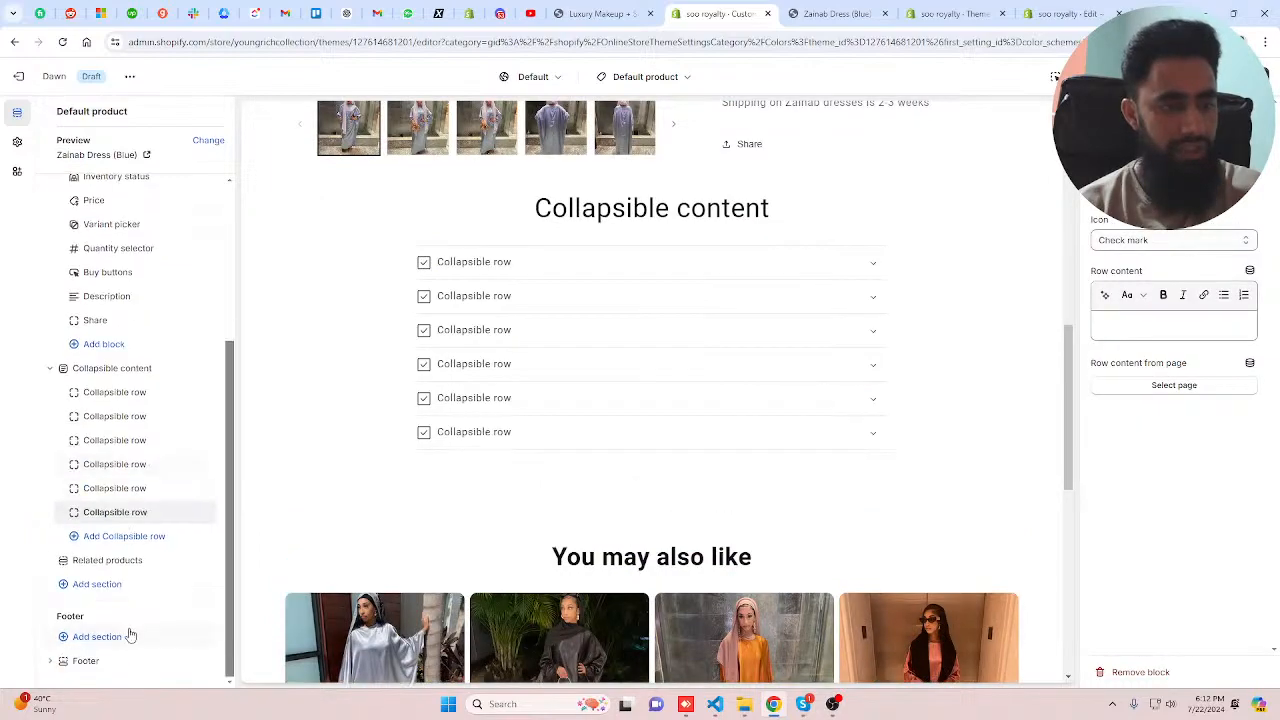
left_click(124, 537)
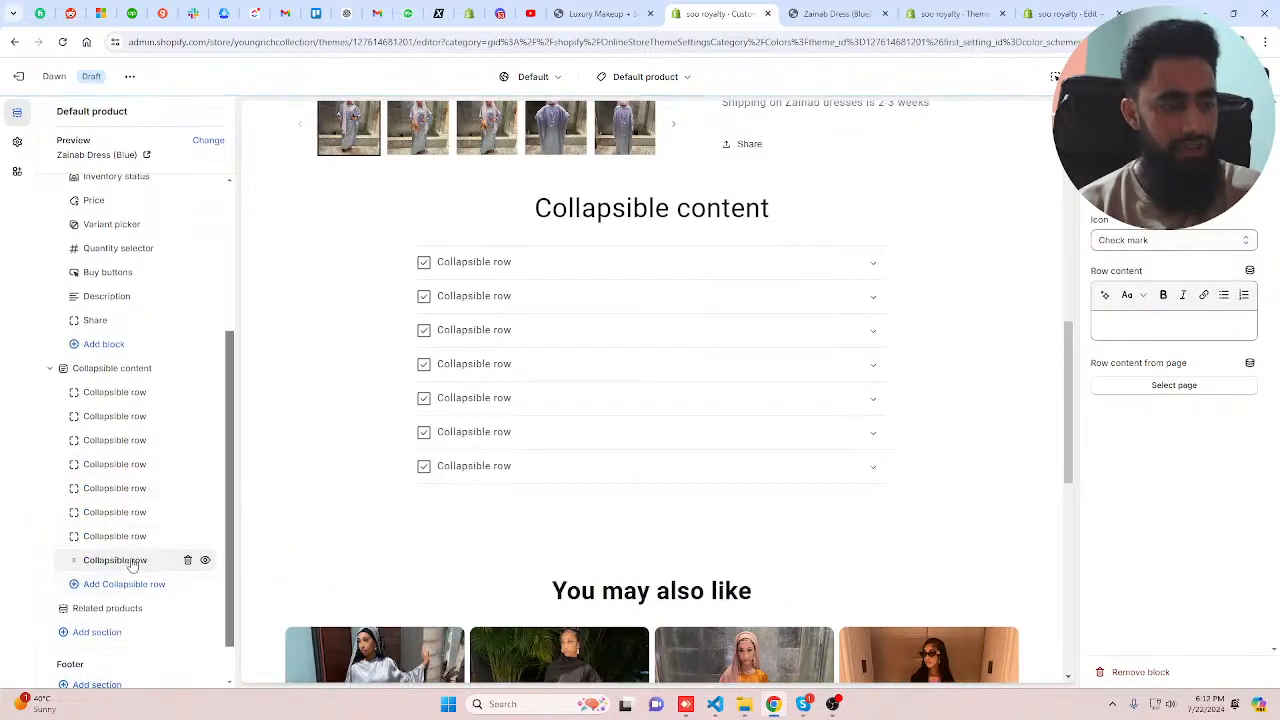
- Change the Collapsible content section's heading to "FAQs" in bold and set its layout to Row container
left_click(100, 368)
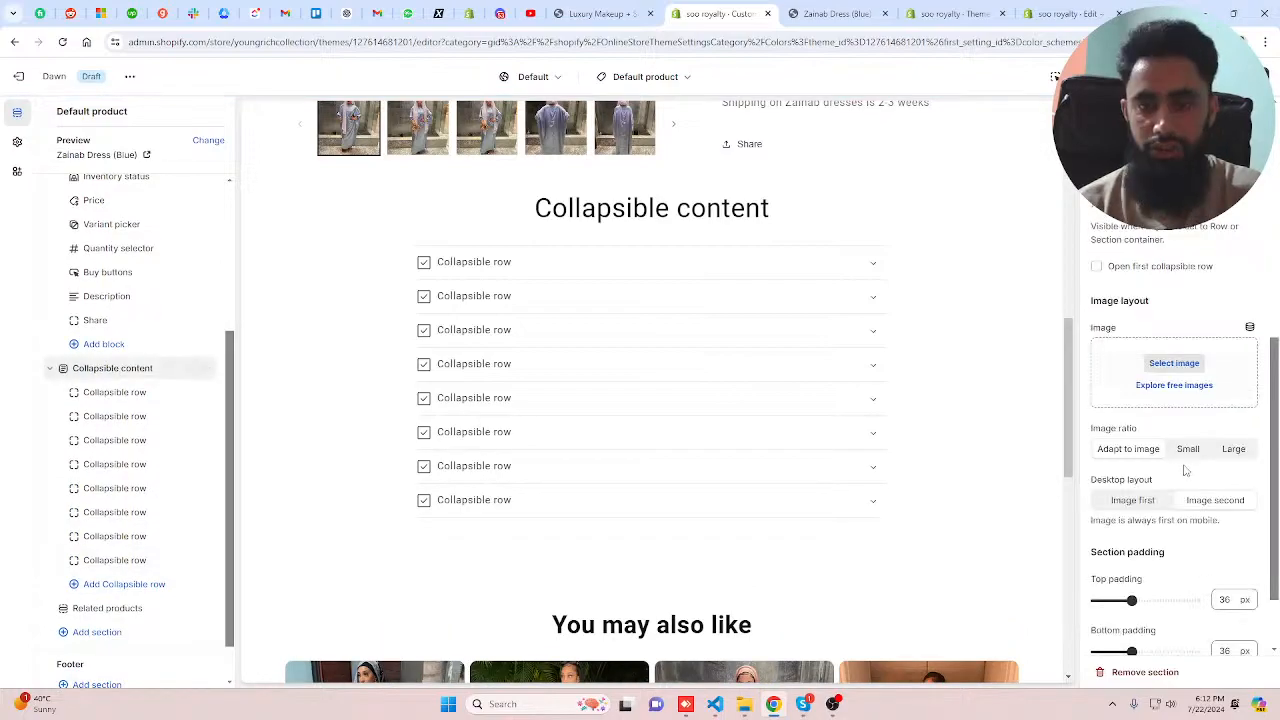
scroll(1186, 470, "up", 1)
scroll(1186, 470, "up", 3)
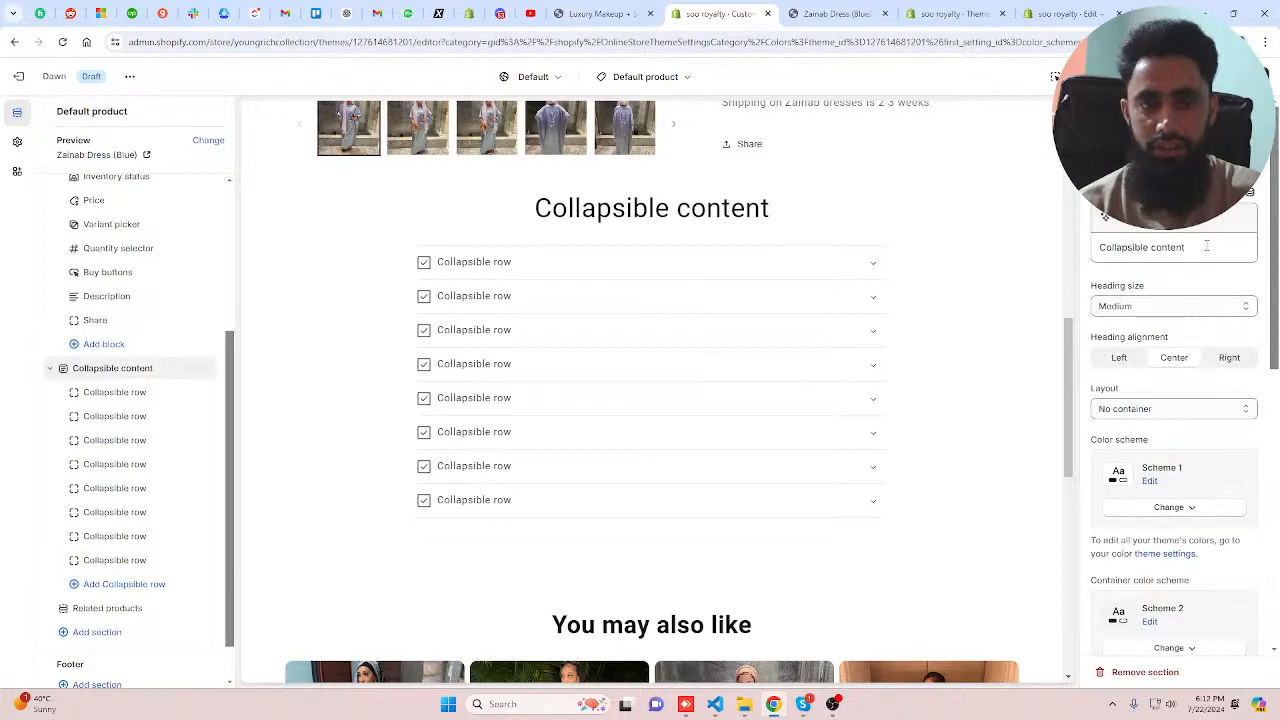
left_click_drag(1206, 246, 1090, 250)
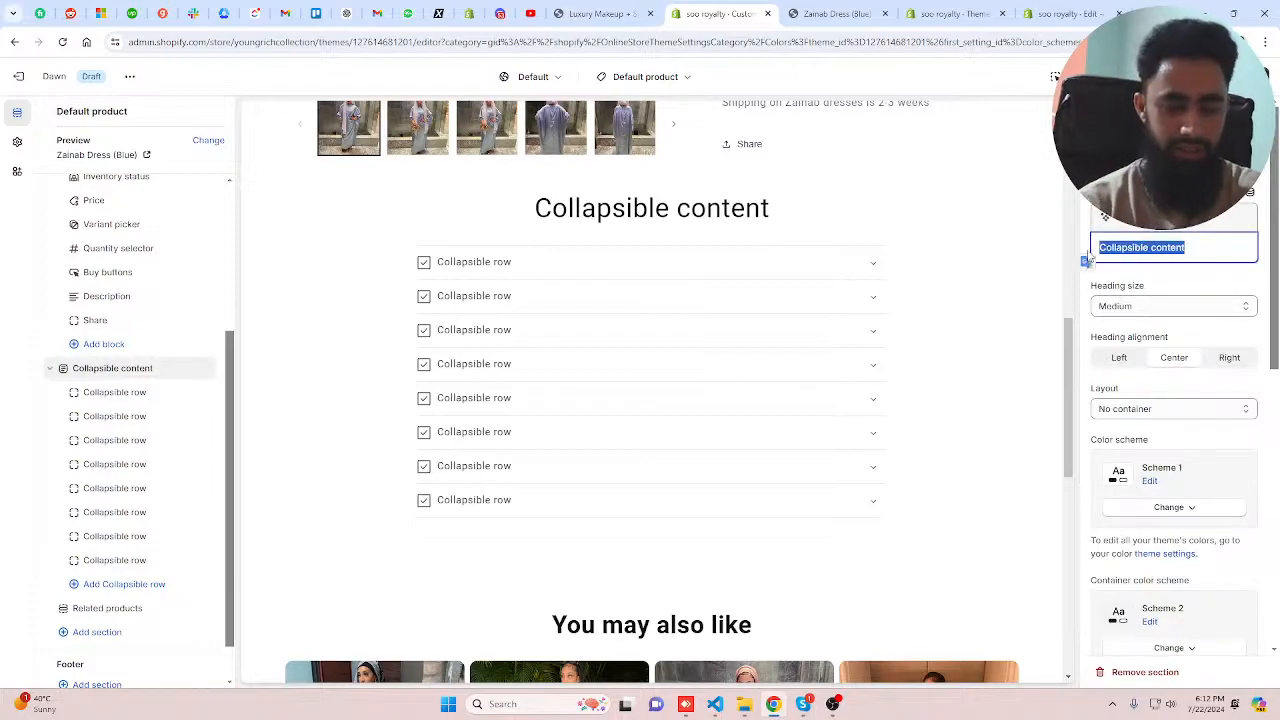
type("FAQs")
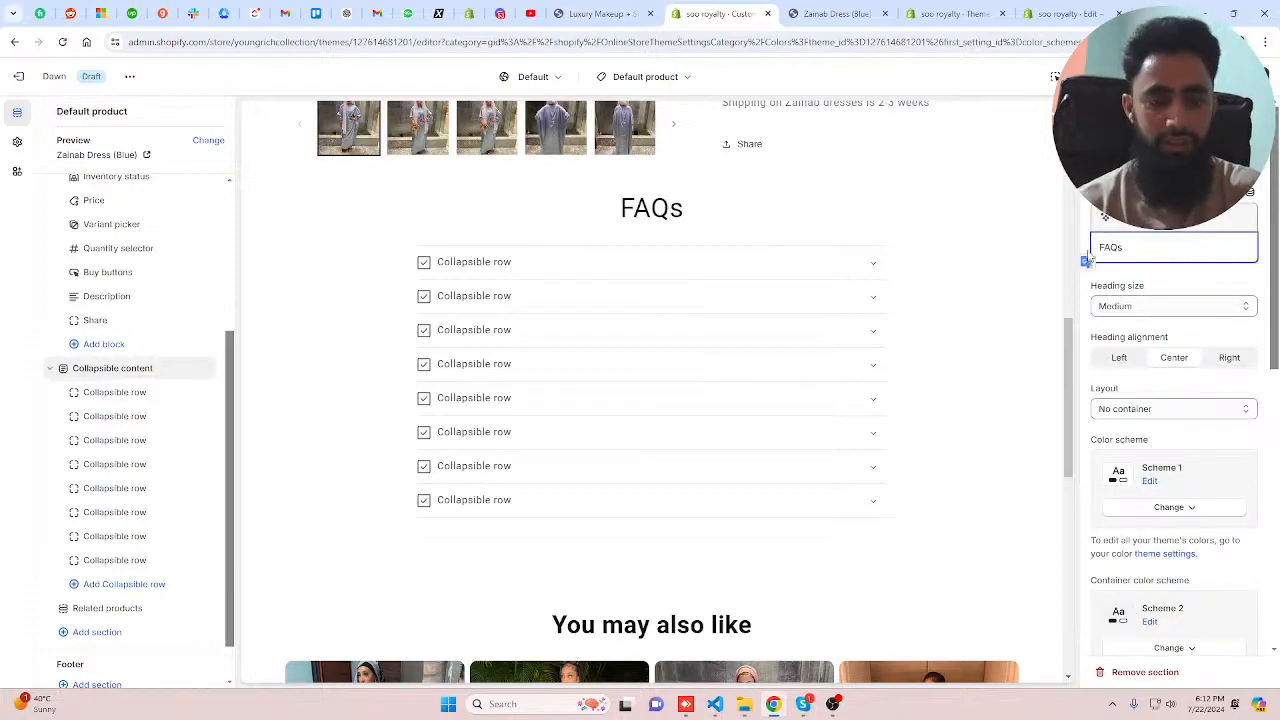
left_click_drag(1090, 250, 1203, 246)
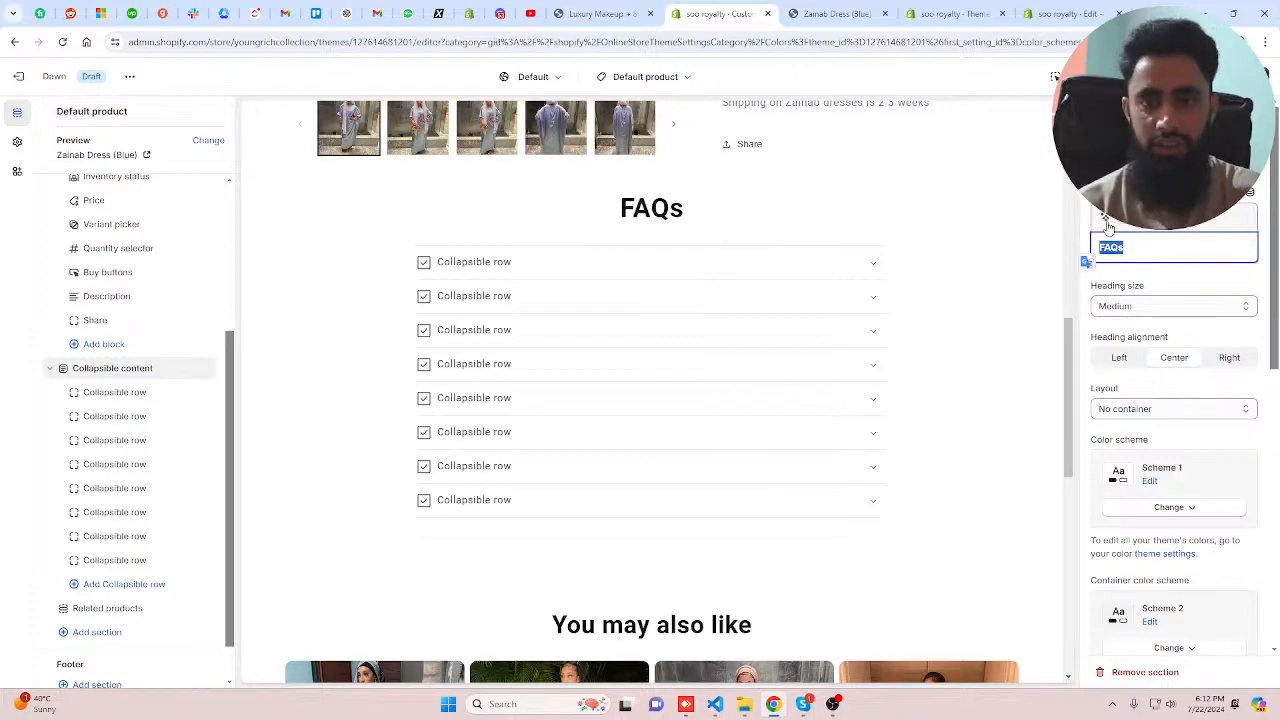
left_click(1165, 409)
left_click(1146, 437)
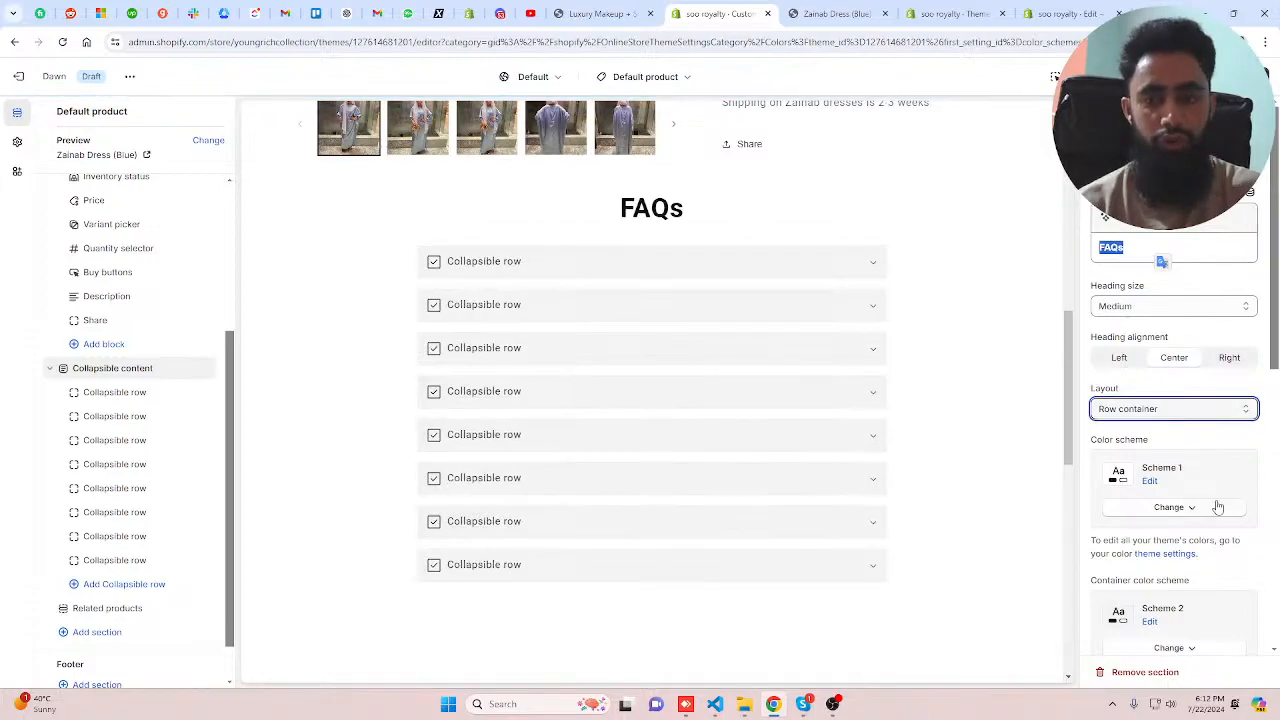
scroll(1218, 499, "down", 2)
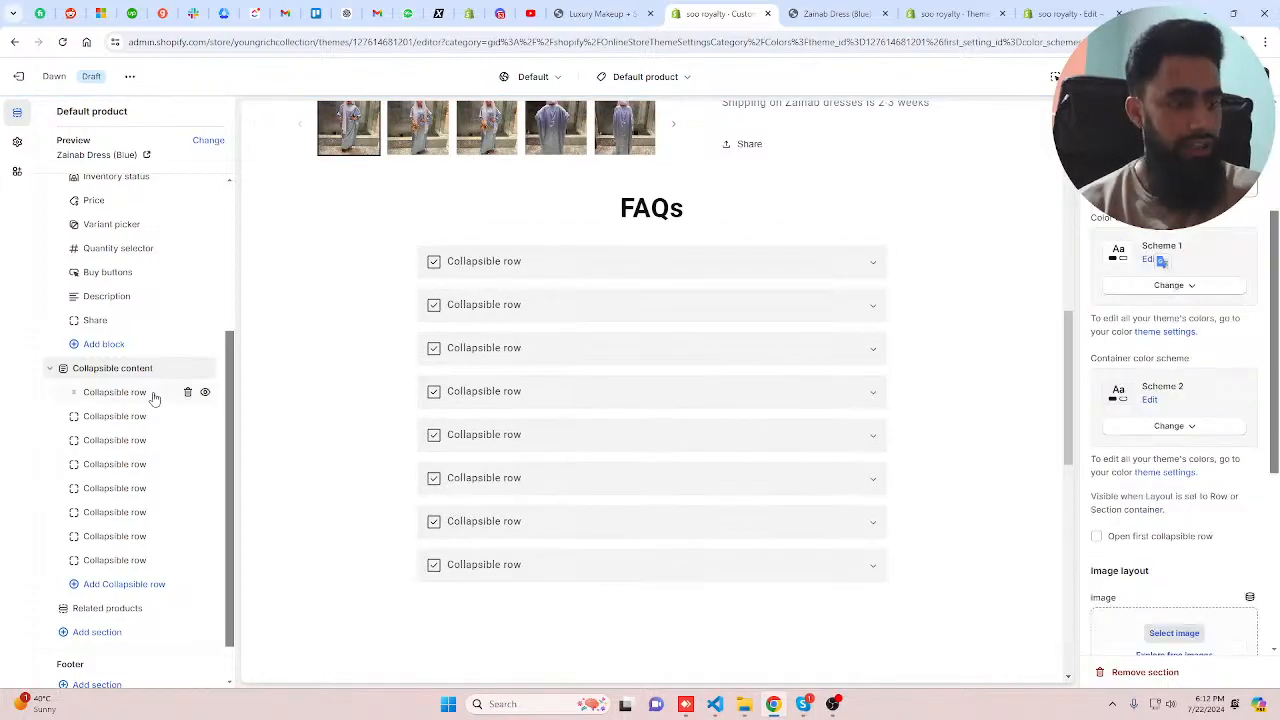
- Set the first collapsible row's heading to "First Question"
left_click(150, 398)
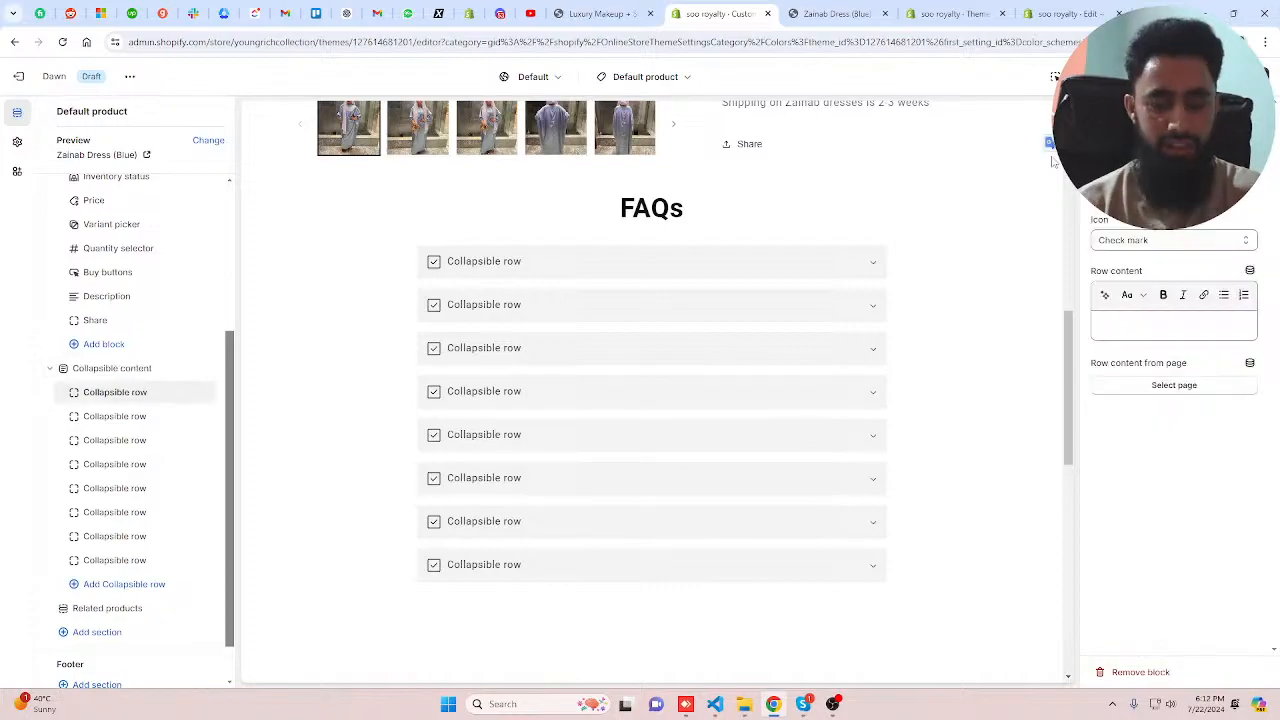
type("First Ques")
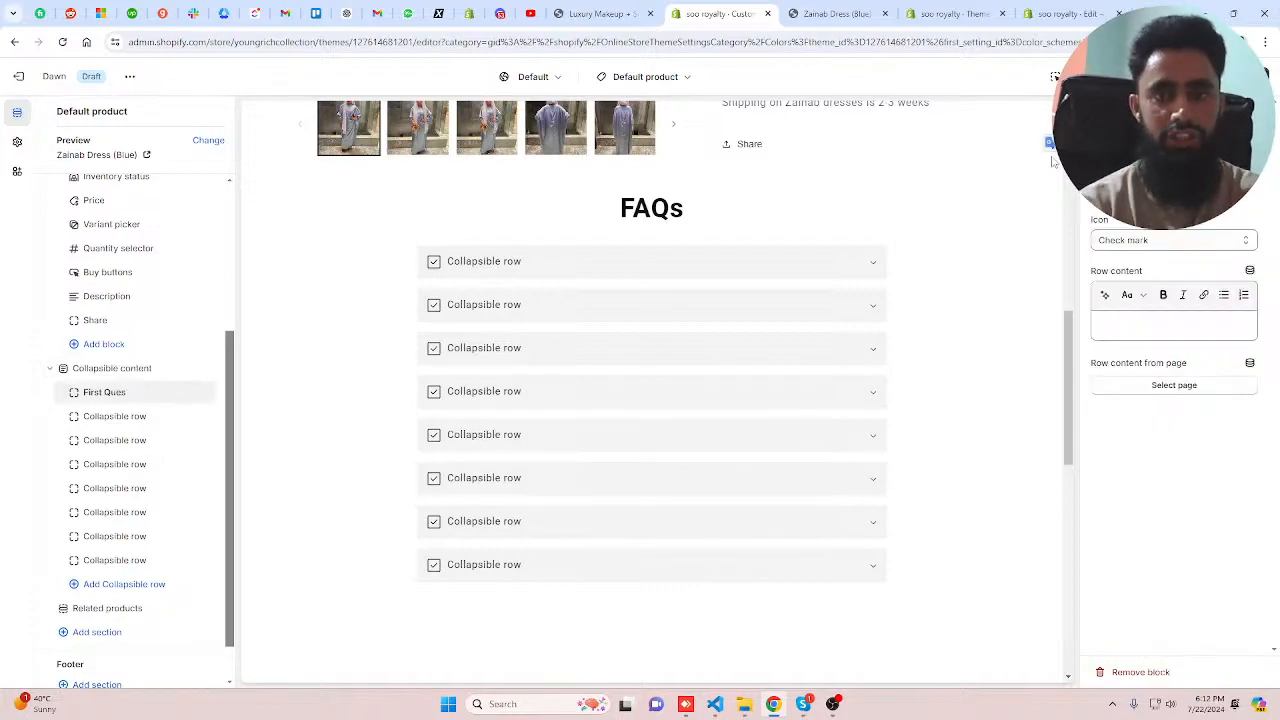
type("tion")
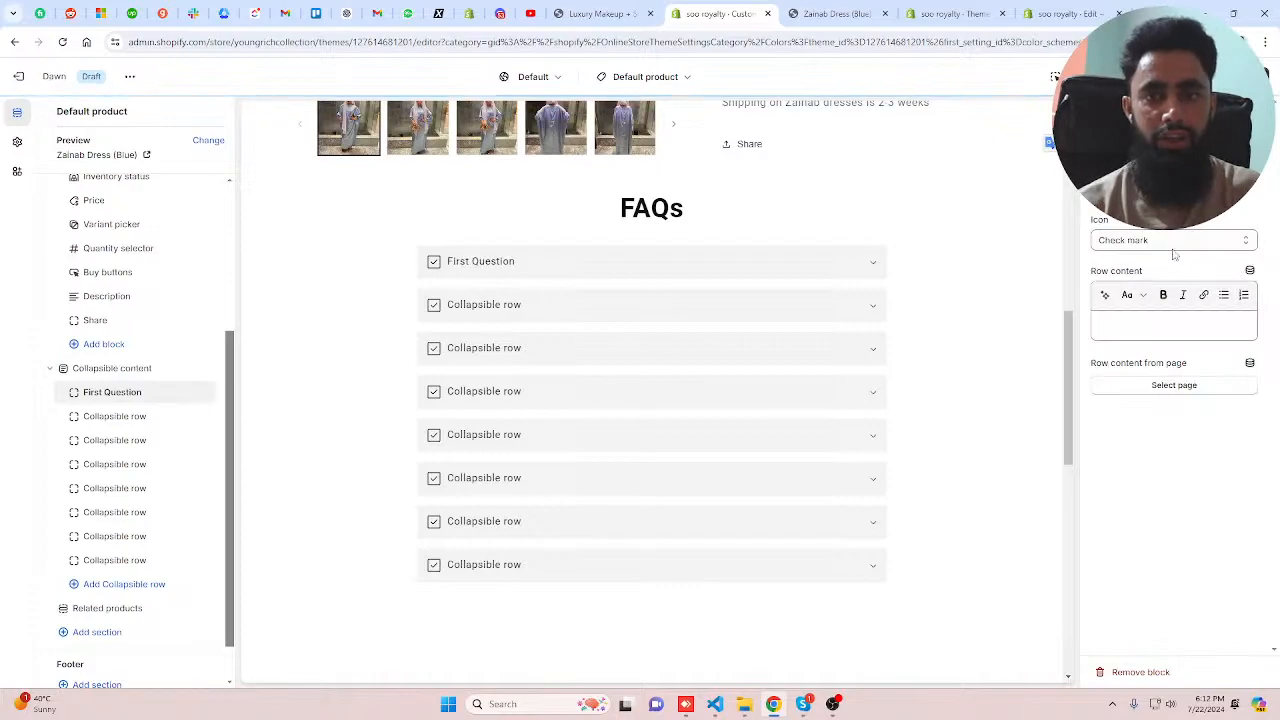
- Copy "A stunning modest piece you must have in your closet!" from the live product page into the First Question row's content and save
left_click(1174, 325)
key("ctrl+v")
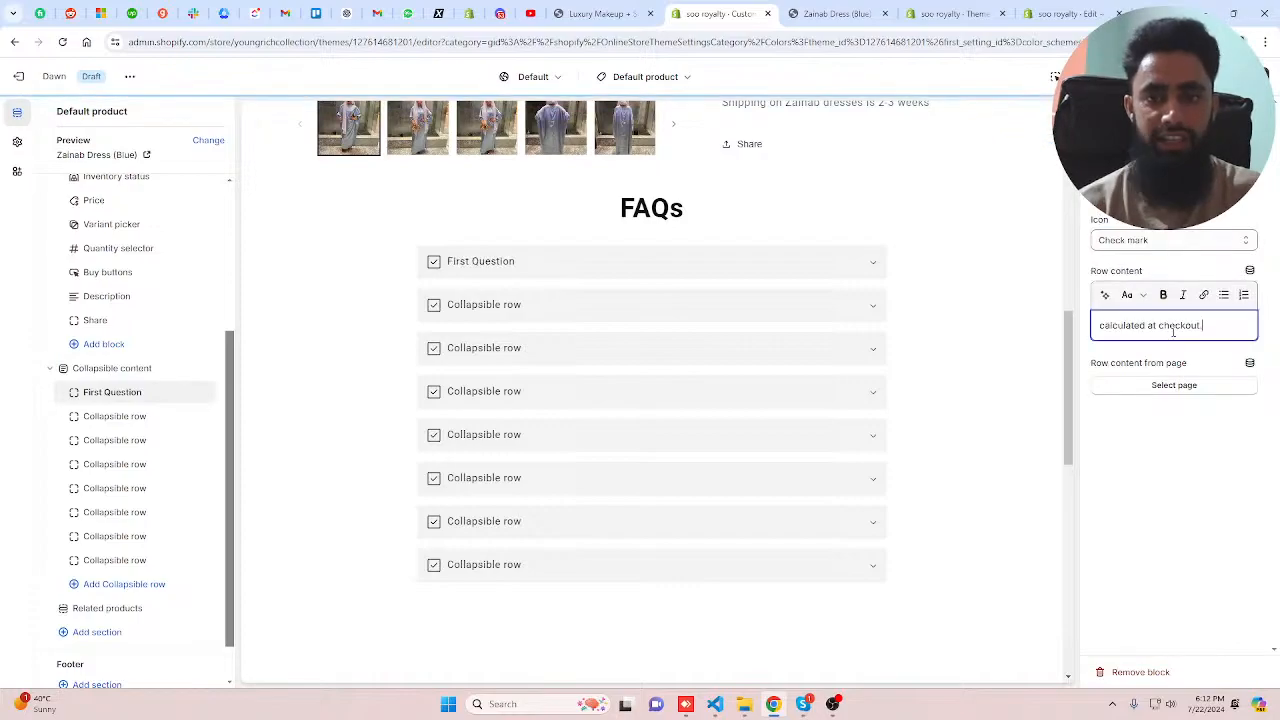
left_click(838, 12)
scroll(814, 346, "down", 10)
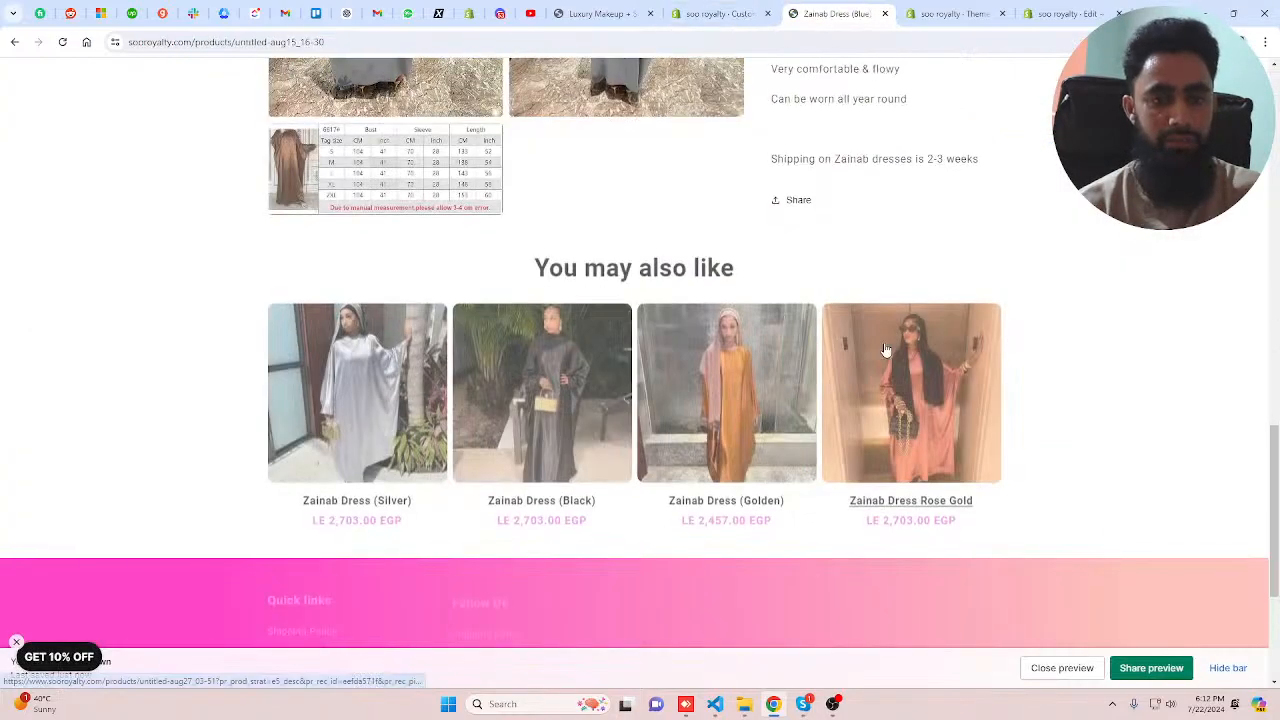
scroll(885, 350, "up", 5)
left_click_drag(818, 344, 980, 605)
left_click_drag(771, 326, 821, 327)
key("ctrl+shift+Tab")
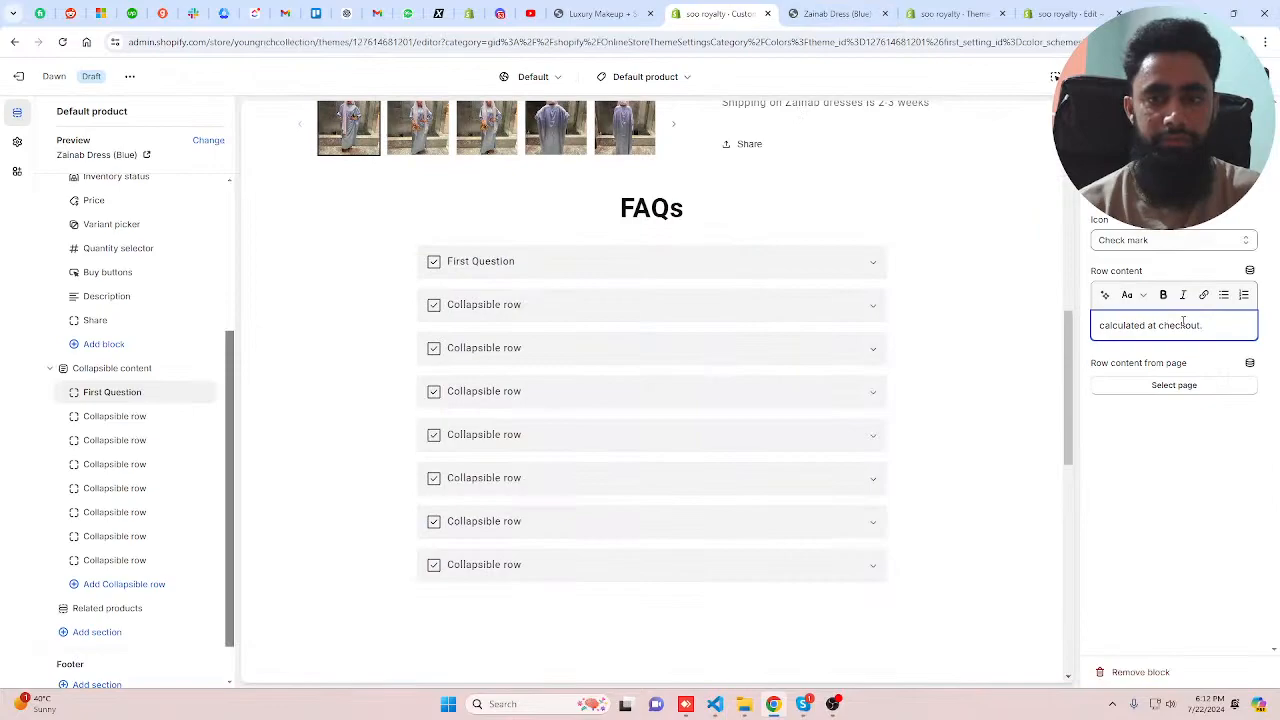
key("ctrl+a")
type("A stunning modest piece you must have in your closet!")
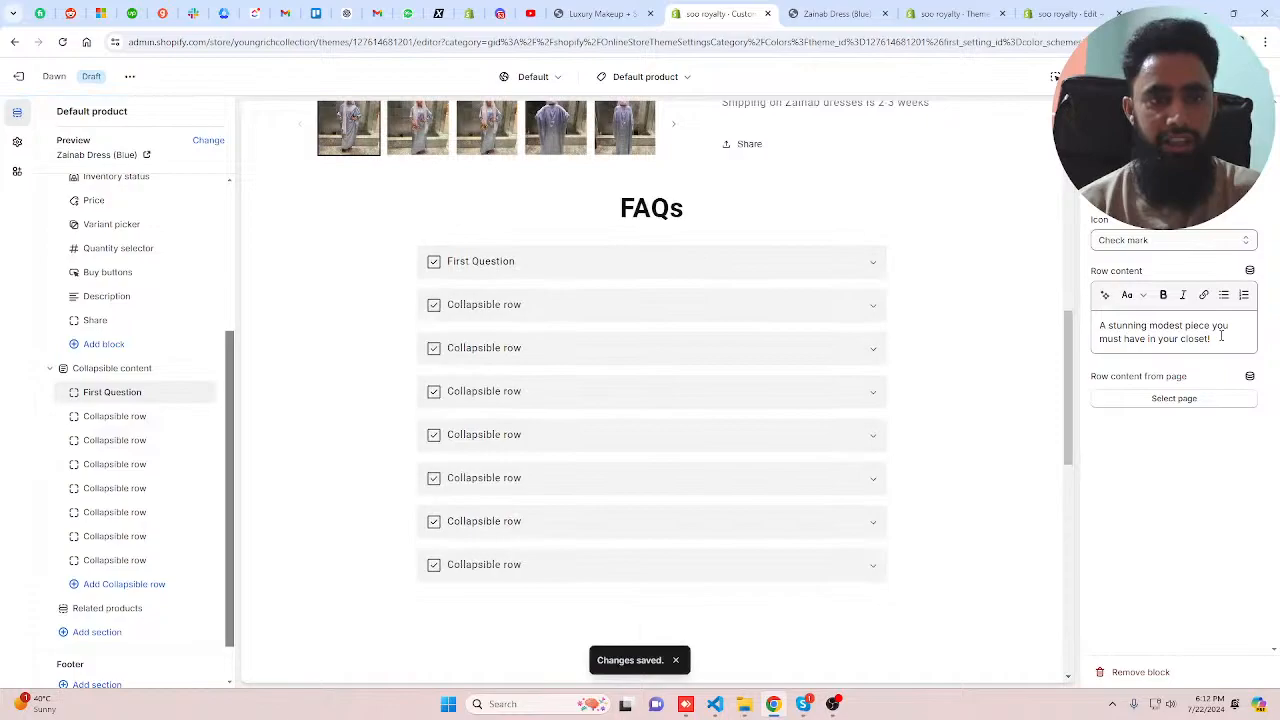
- Try the Dairy and None icons on the First Question row and return it to Check mark
left_click(1175, 242)
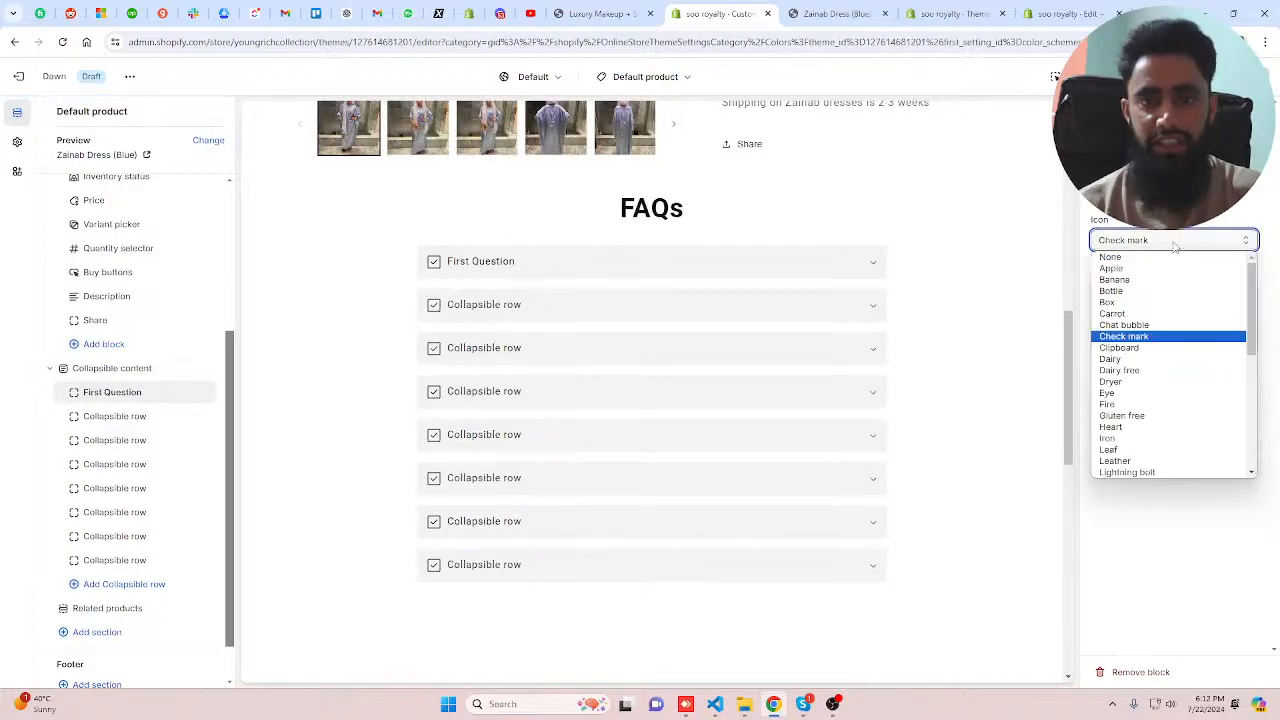
left_click(1133, 360)
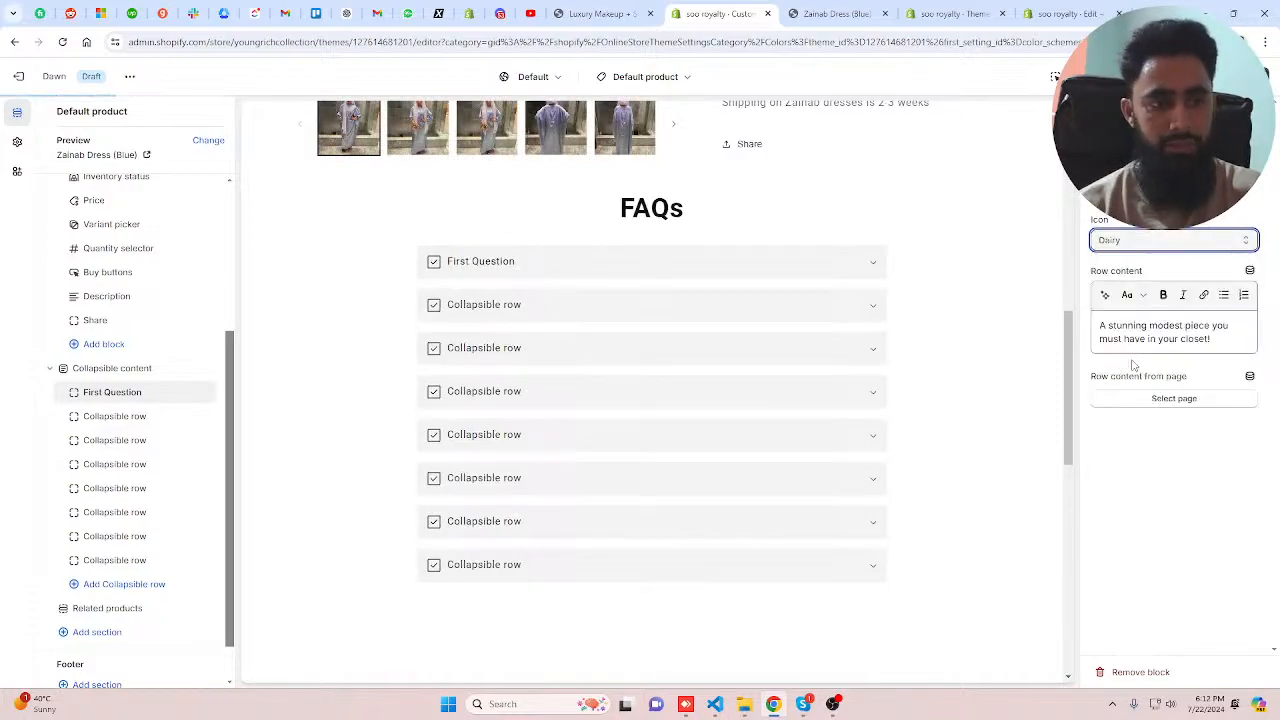
left_click(1130, 242)
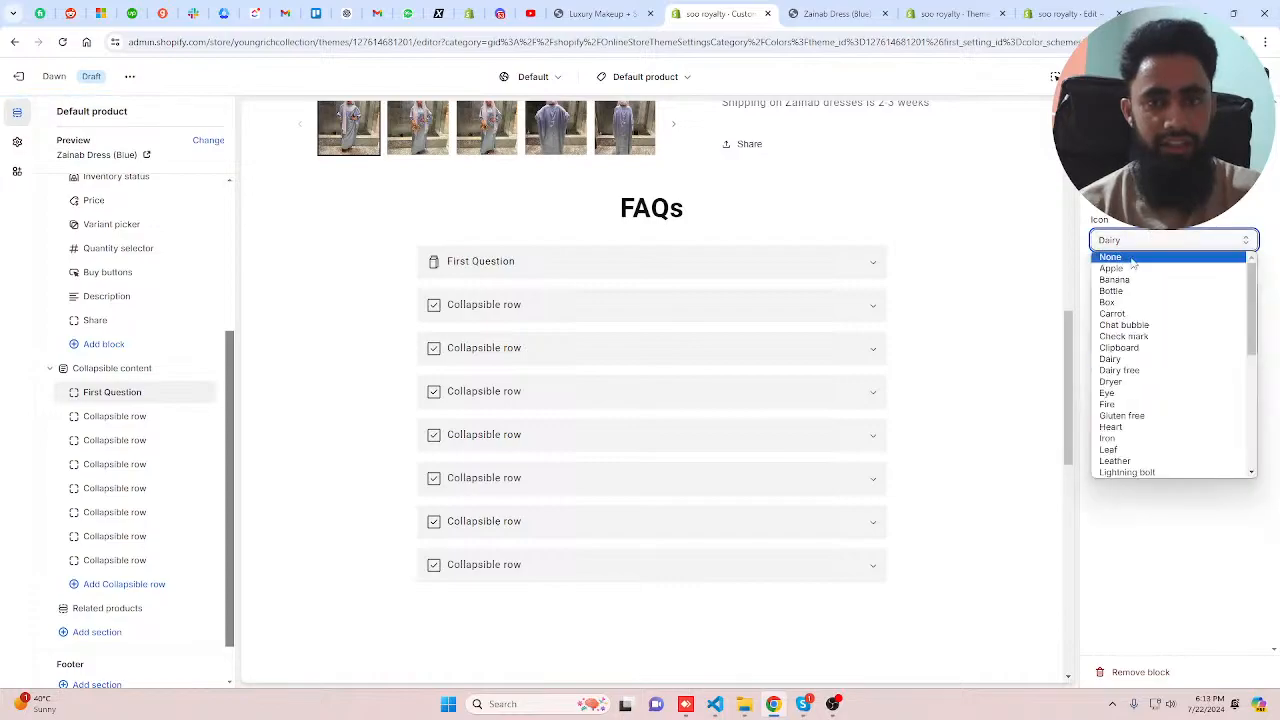
left_click(1130, 258)
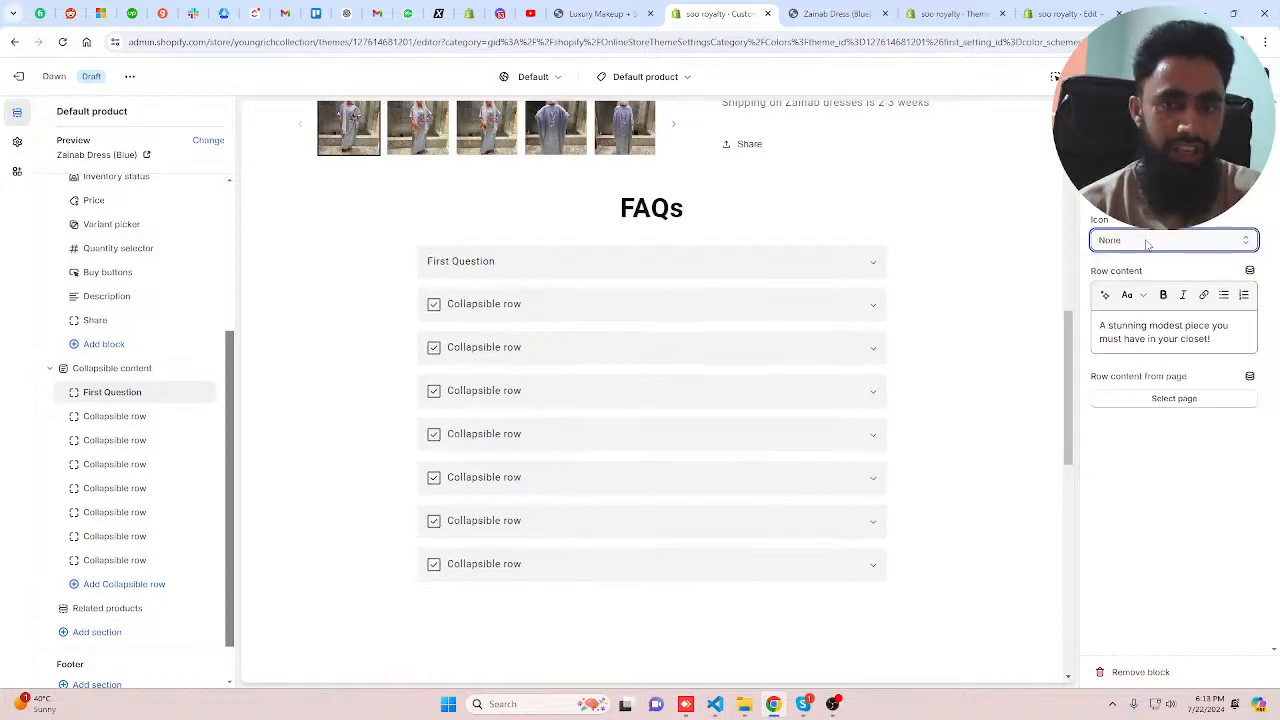
left_click(1147, 242)
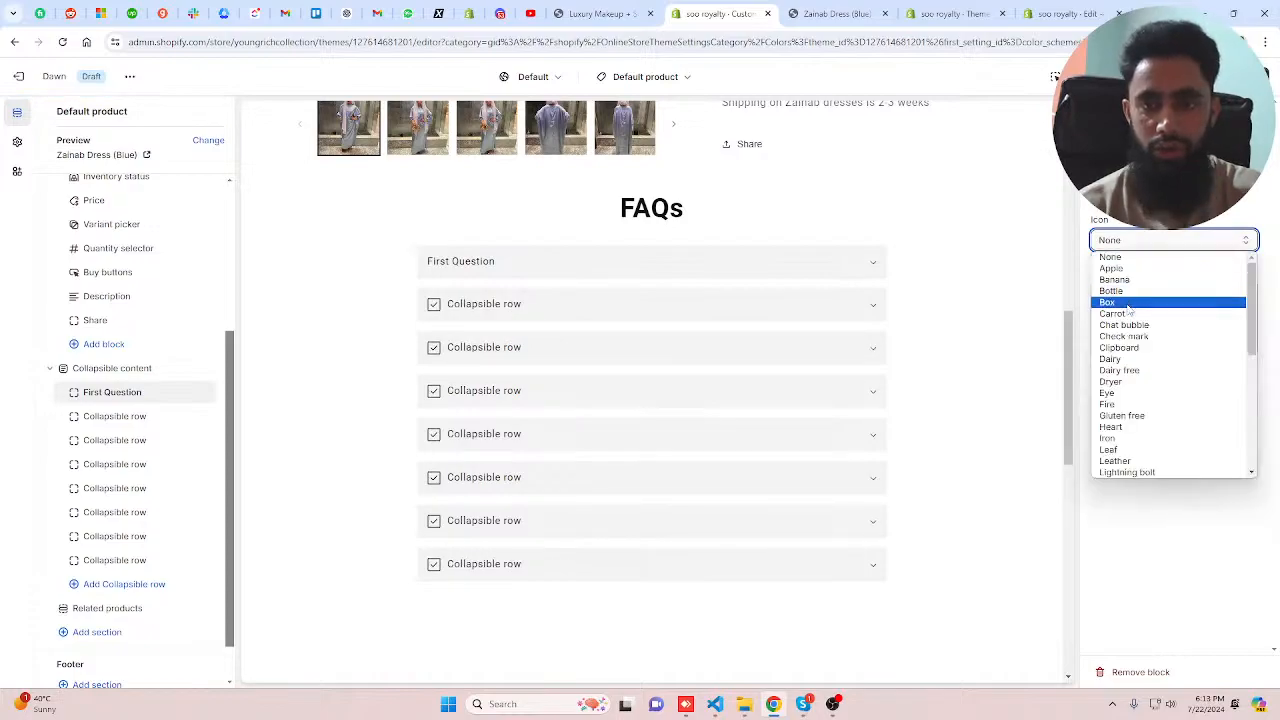
left_click(1126, 336)
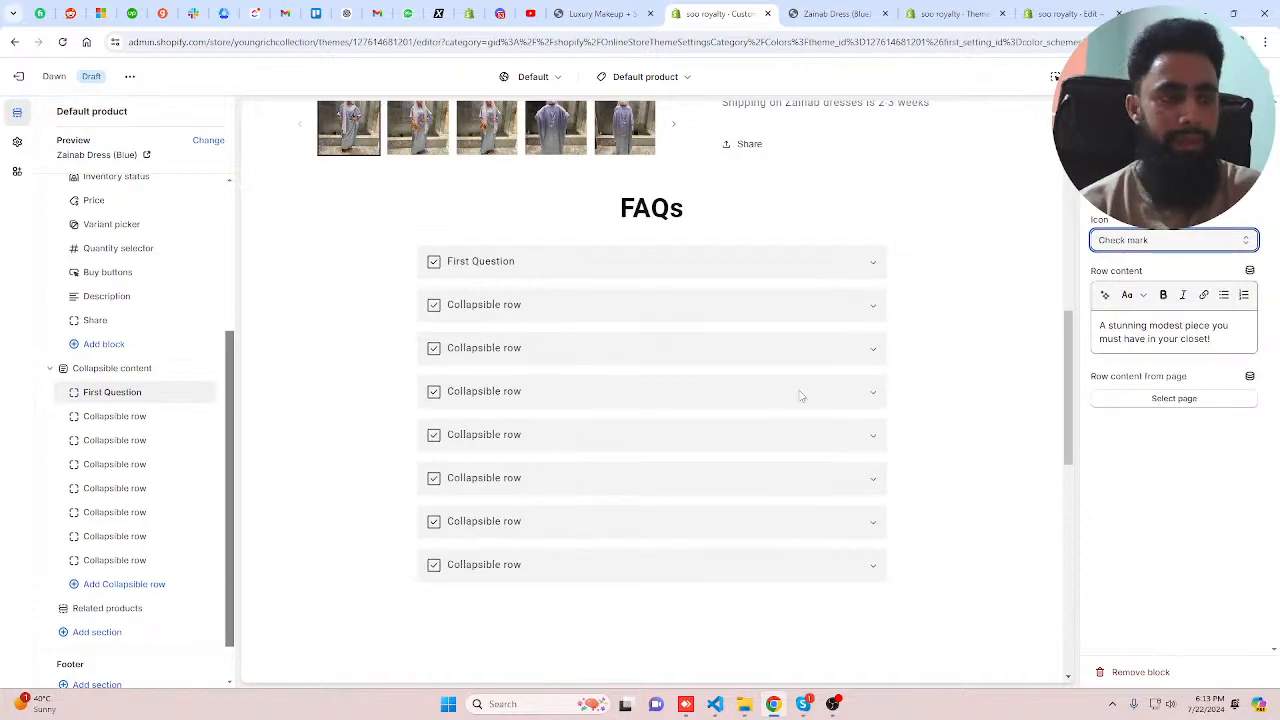
- Review the product page preview and open the store's FAQs page in the theme editor
scroll(705, 424, "up", 2)
scroll(629, 461, "down", 5)
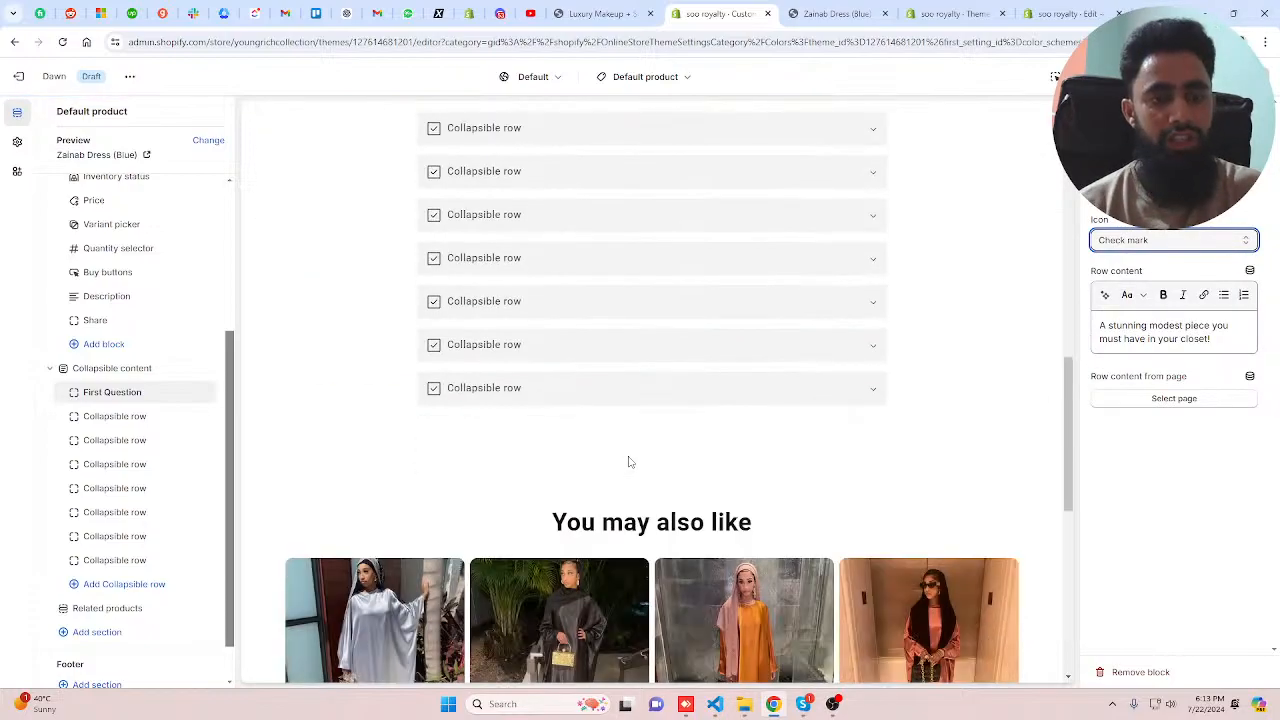
scroll(629, 461, "down", 2)
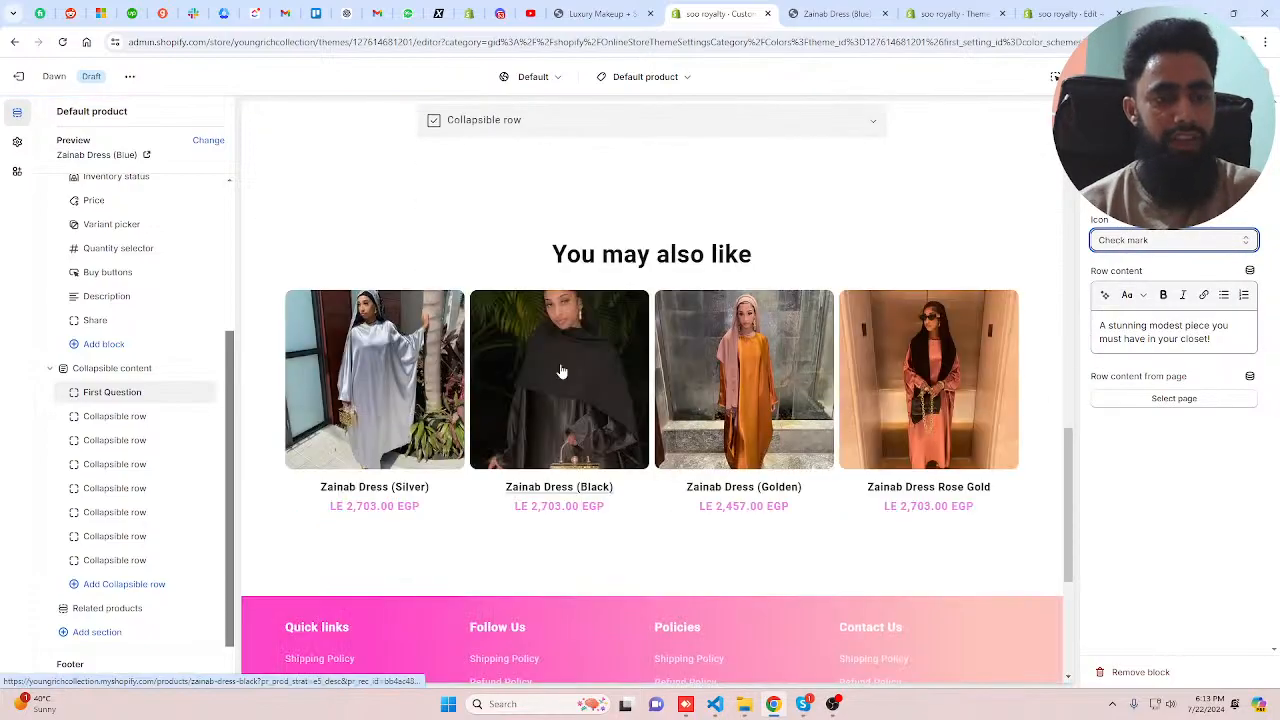
scroll(562, 333, "up", 10)
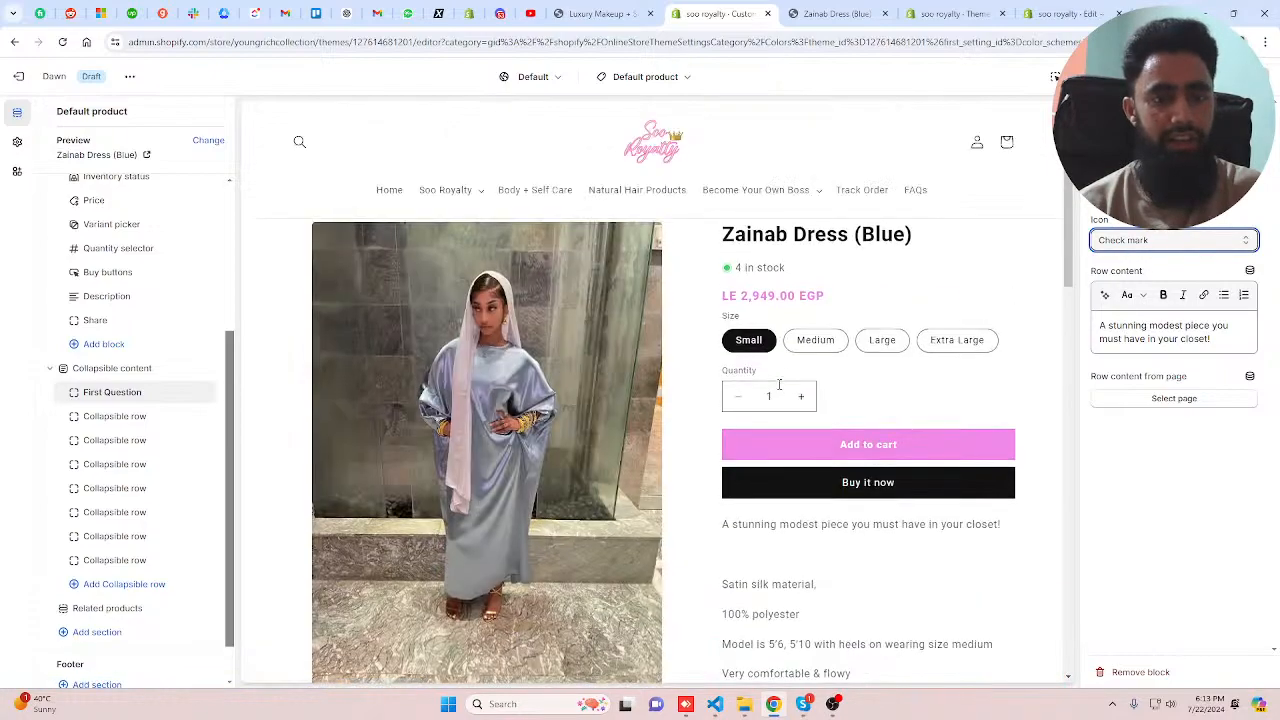
scroll(779, 385, "up", 1)
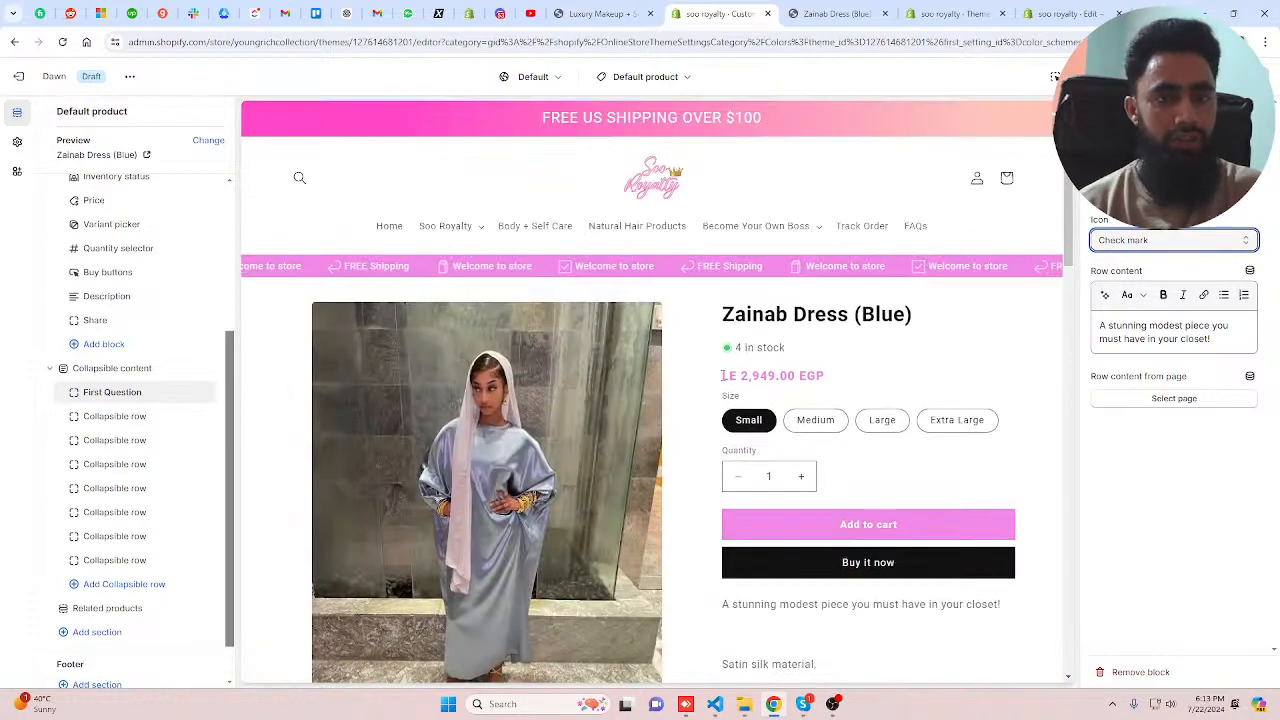
left_click(916, 228)
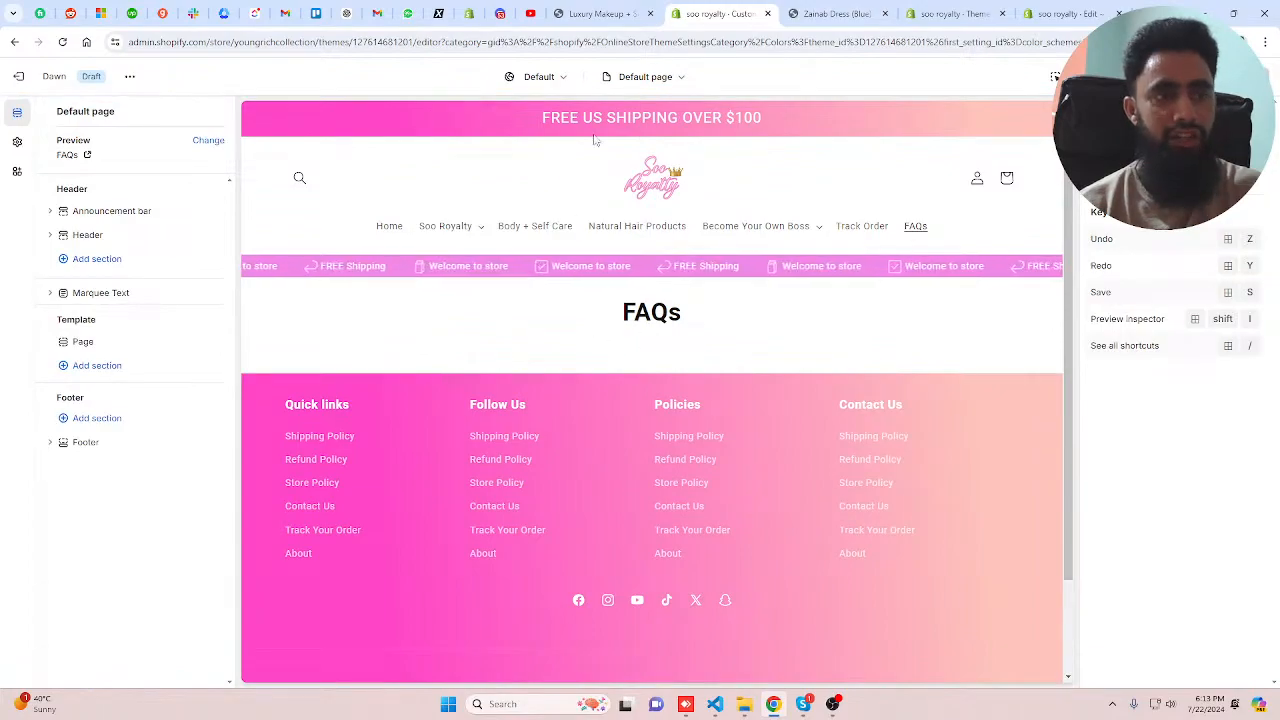
- Create a new page template named "faqs" based on Default page
left_click(655, 80)
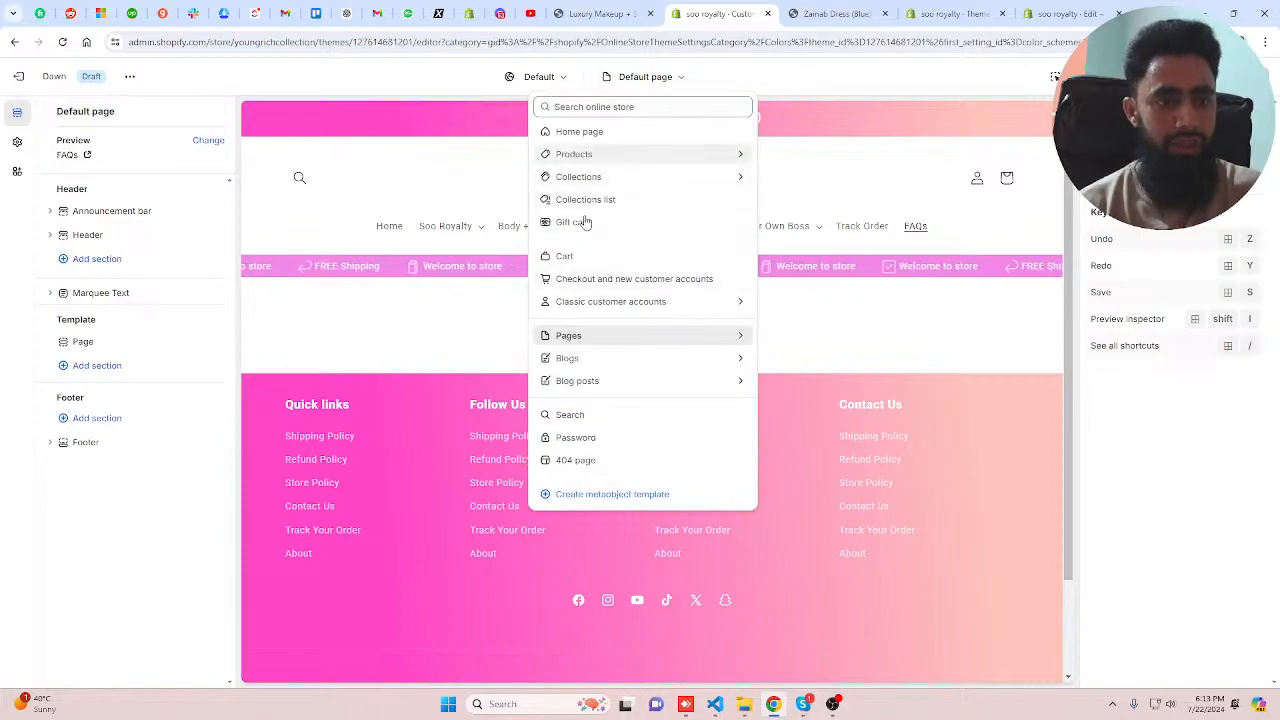
left_click(595, 335)
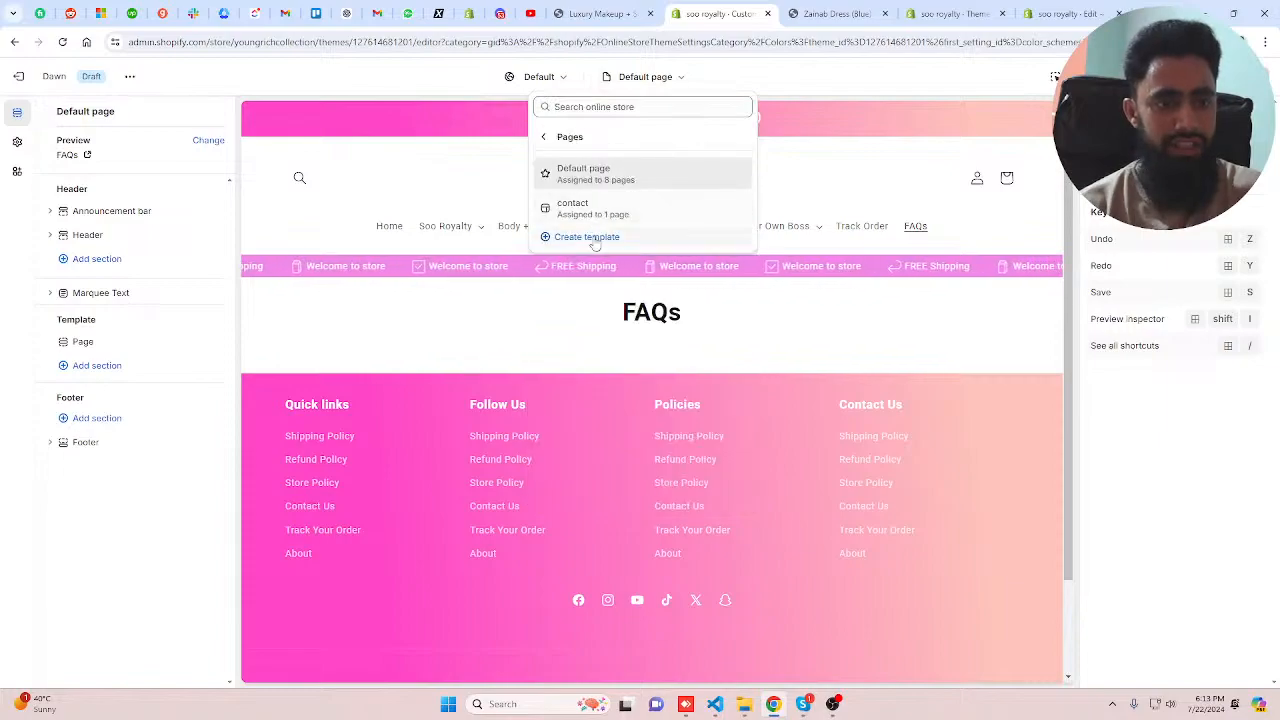
left_click(594, 238)
left_click(501, 366)
type("faq")
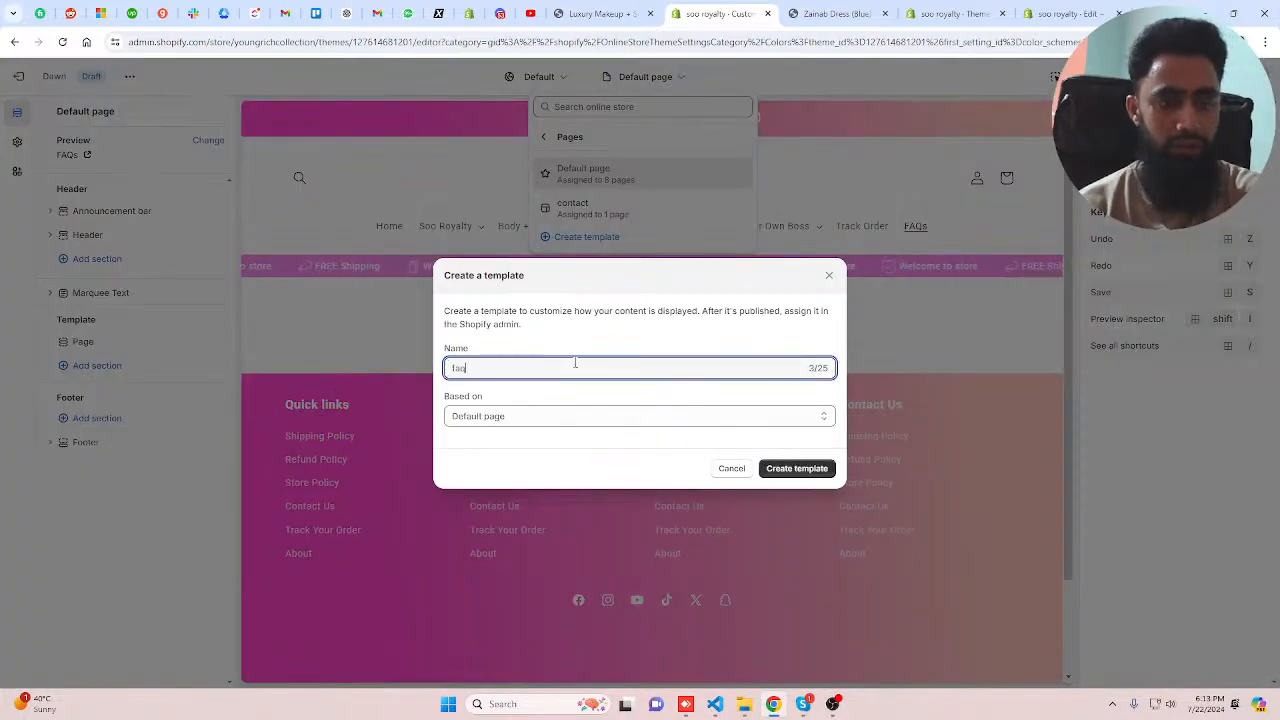
type("s")
left_click(797, 468)
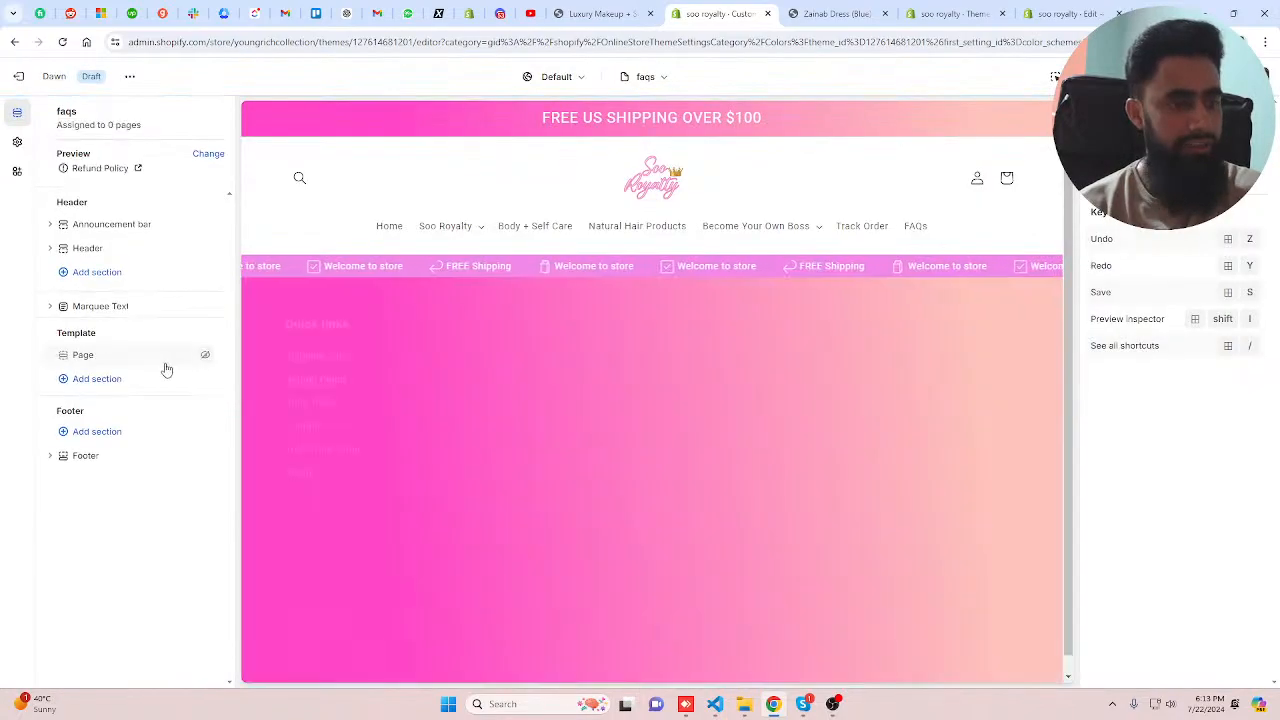
- Add a Collapsible content section to the faqs template and give it three additional collapsible rows
left_click(165, 378)
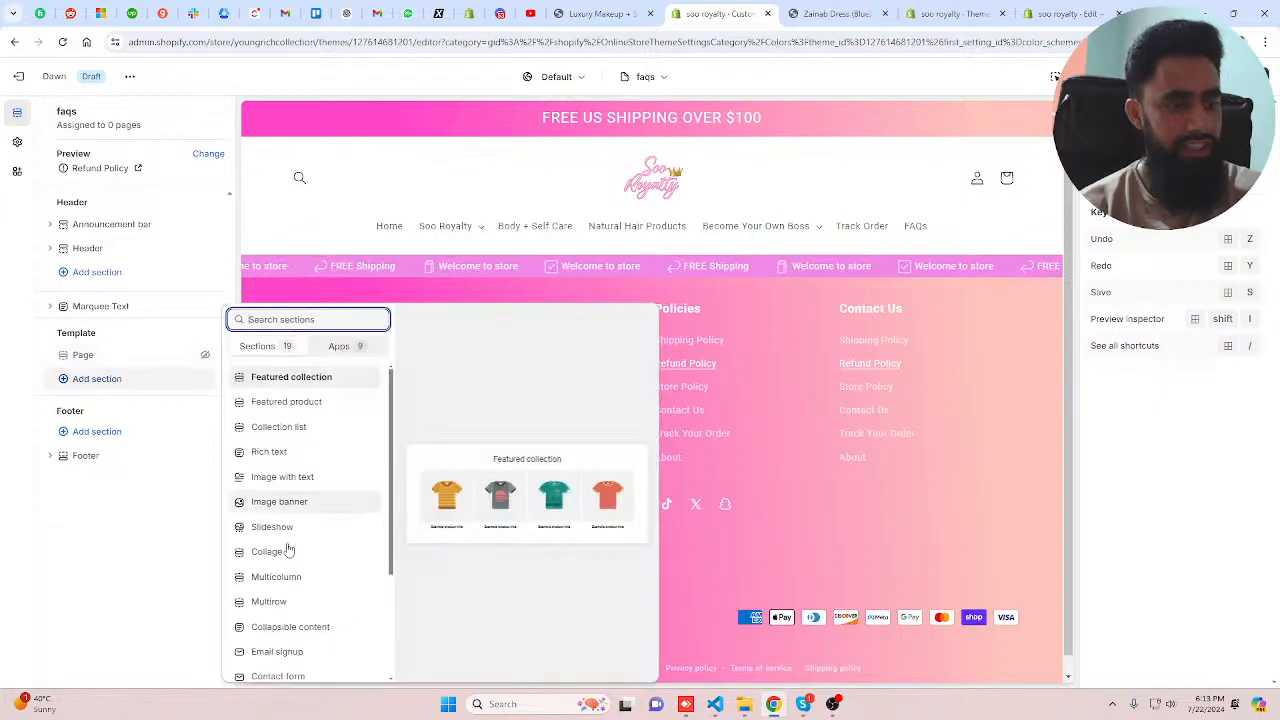
left_click(290, 627)
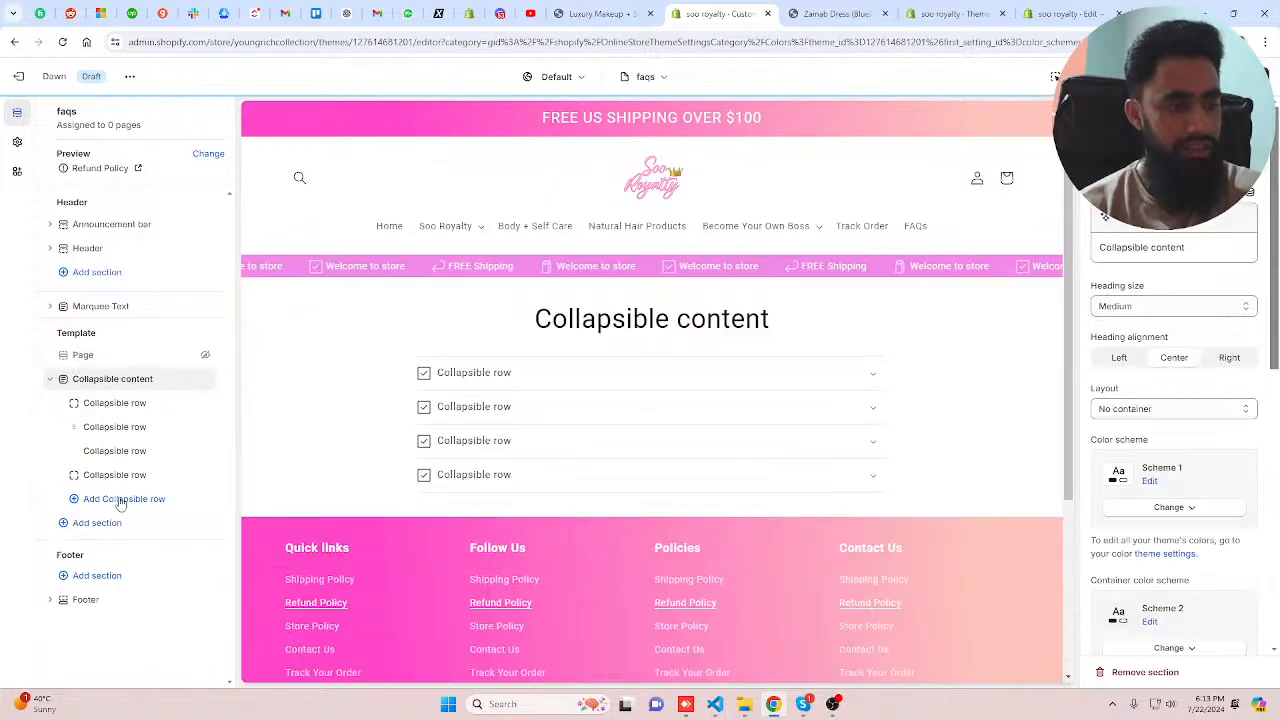
left_click(120, 507)
left_click(120, 525)
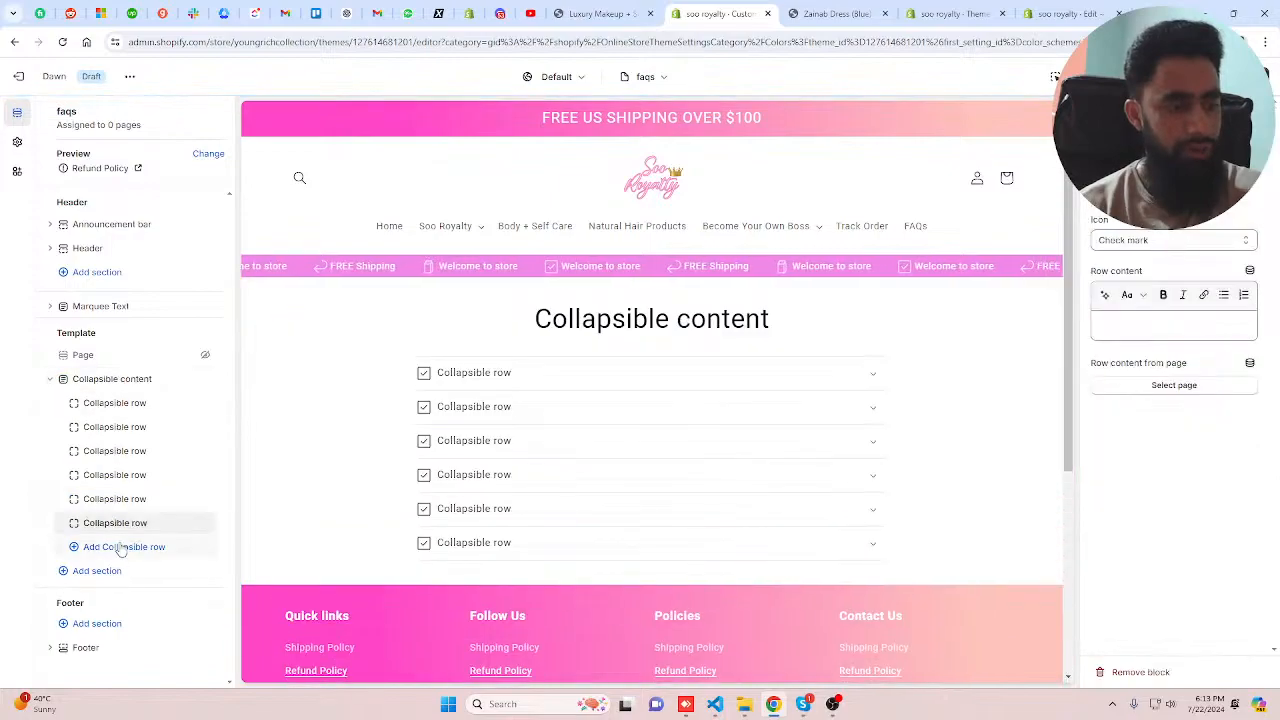
left_click(120, 548)
- Set the Collapsible content section's heading to "FAQs" and its layout to Row container
left_click(150, 381)
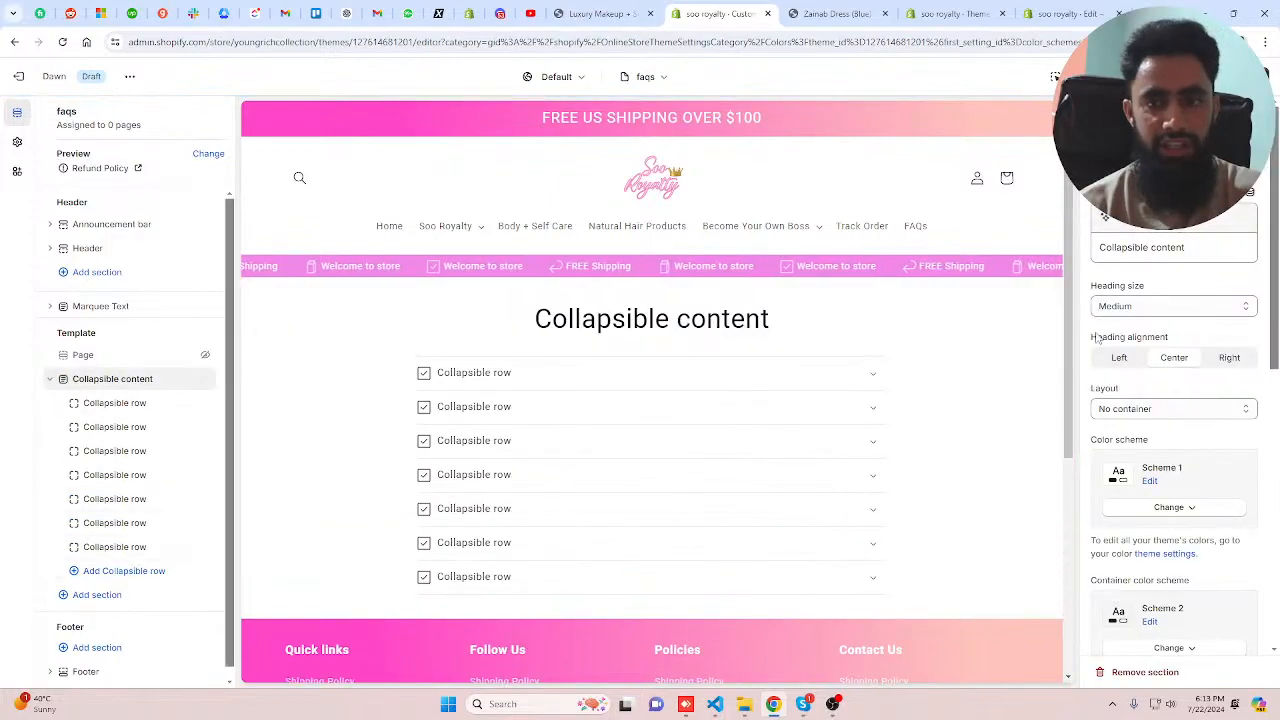
triple_click(1100, 247)
type("FA")
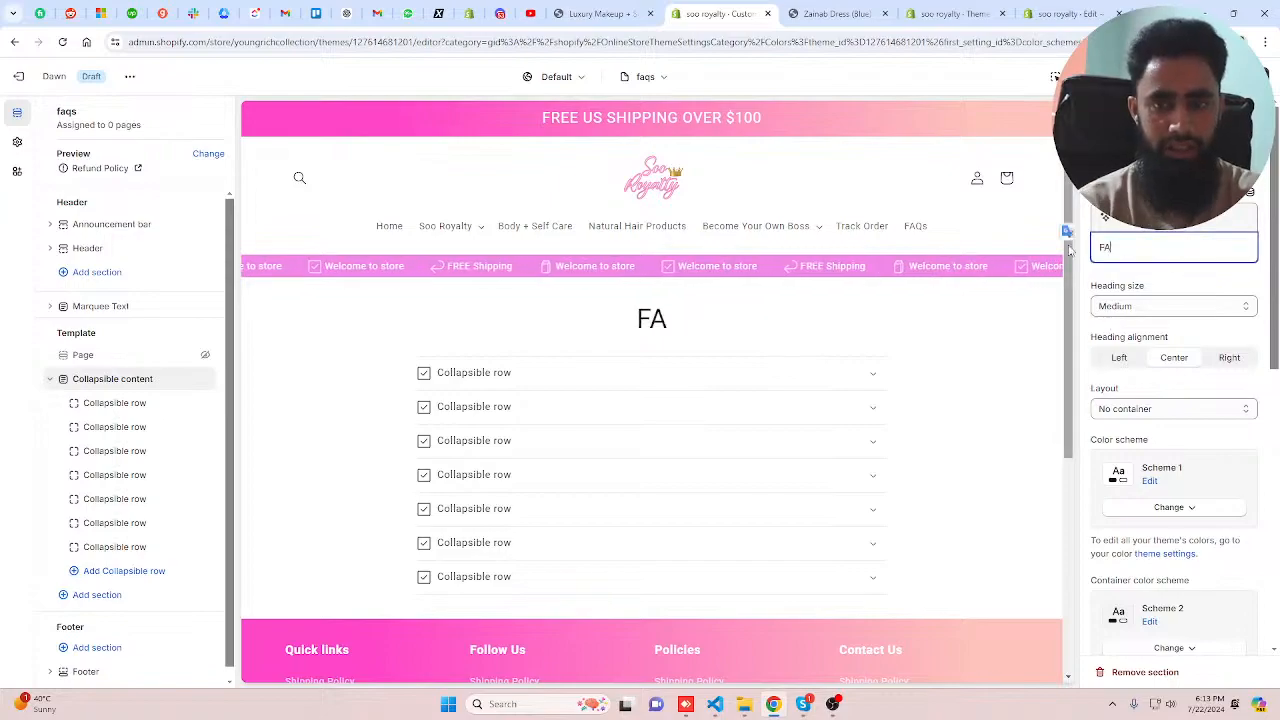
type("Qs")
key("ctrl+a")
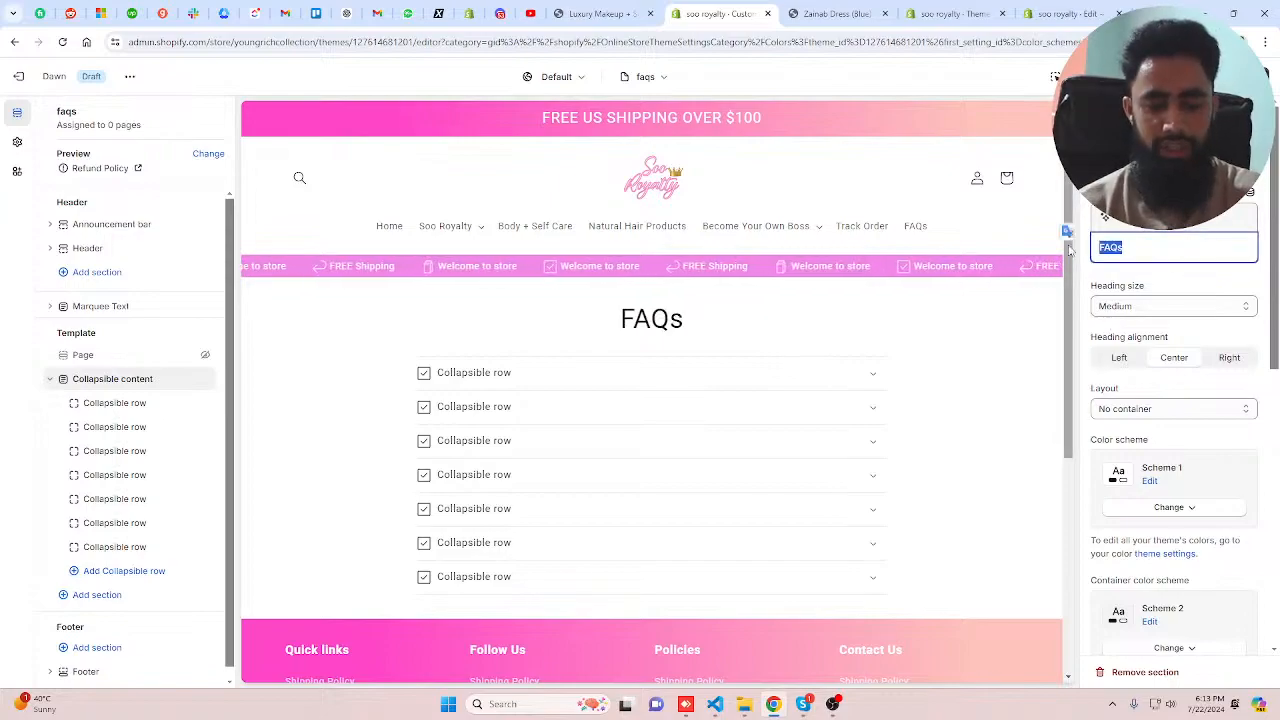
left_click(1172, 408)
left_click(1148, 440)
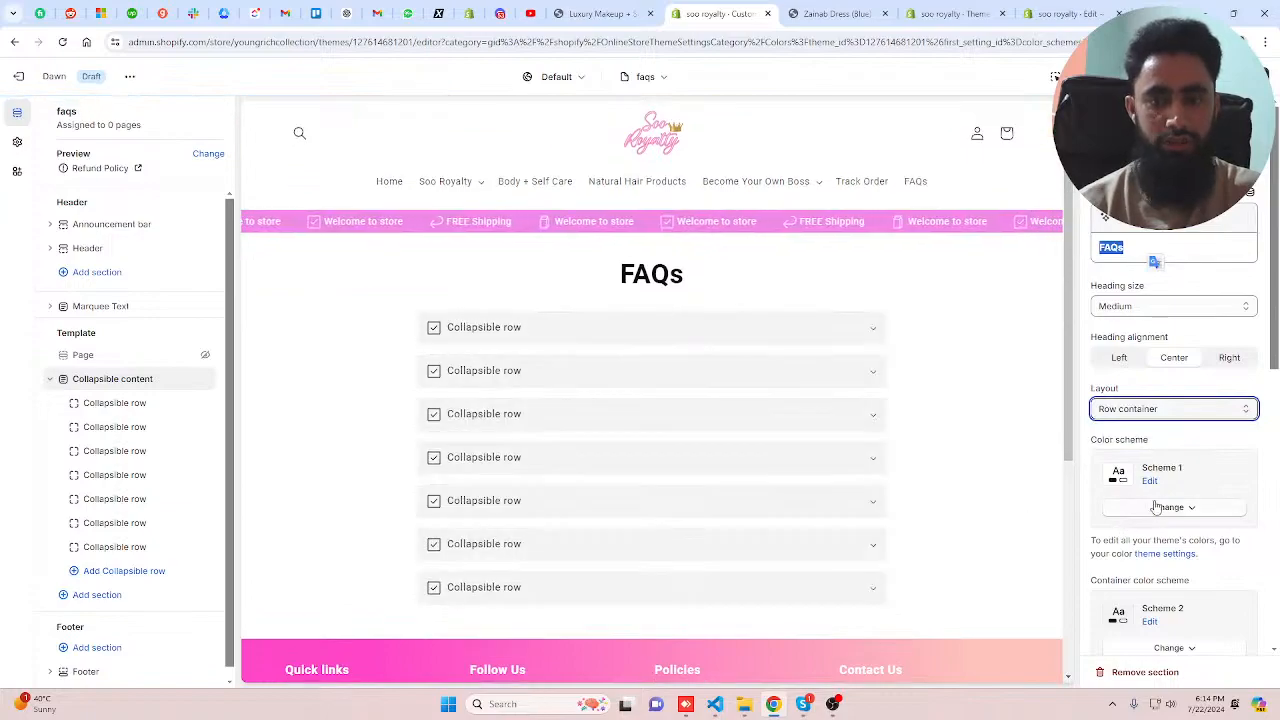
- Set the Collapsible content section's top padding to 92 px and bottom padding to 100 px, and save the template
scroll(1155, 508, "down", 5)
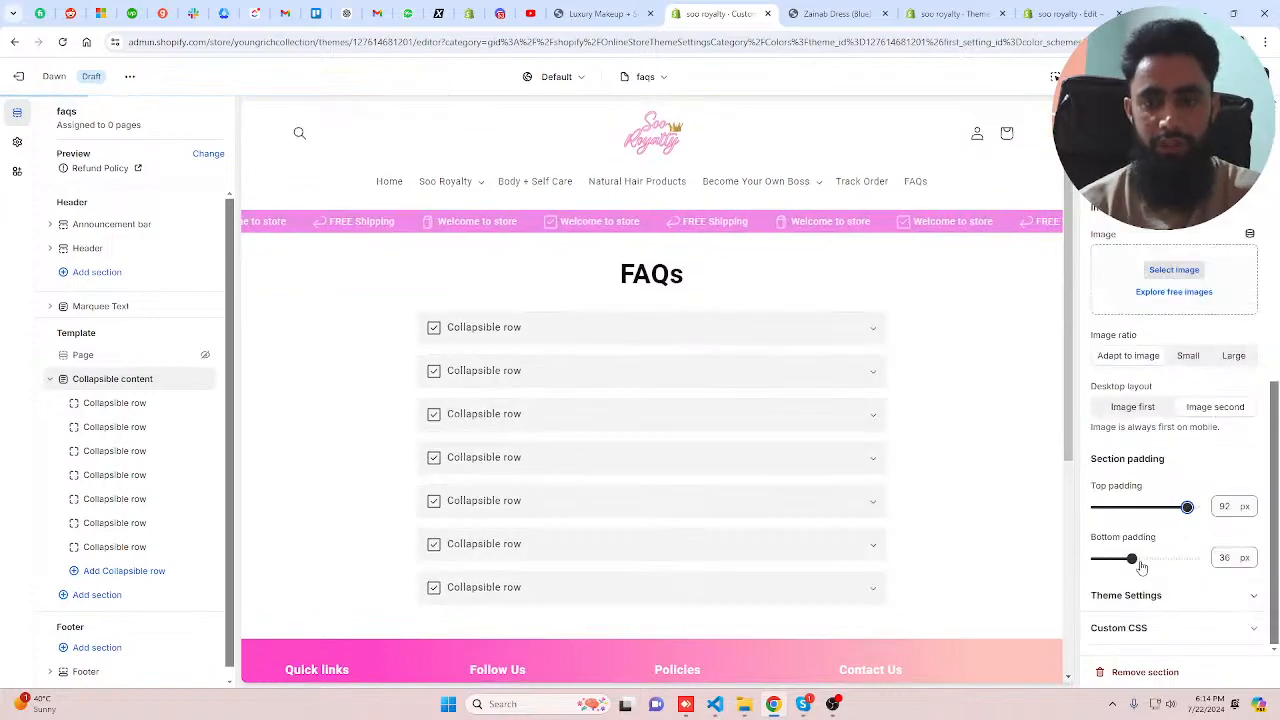
left_click_drag(1139, 565, 1195, 559)
scroll(990, 471, "down", 2)
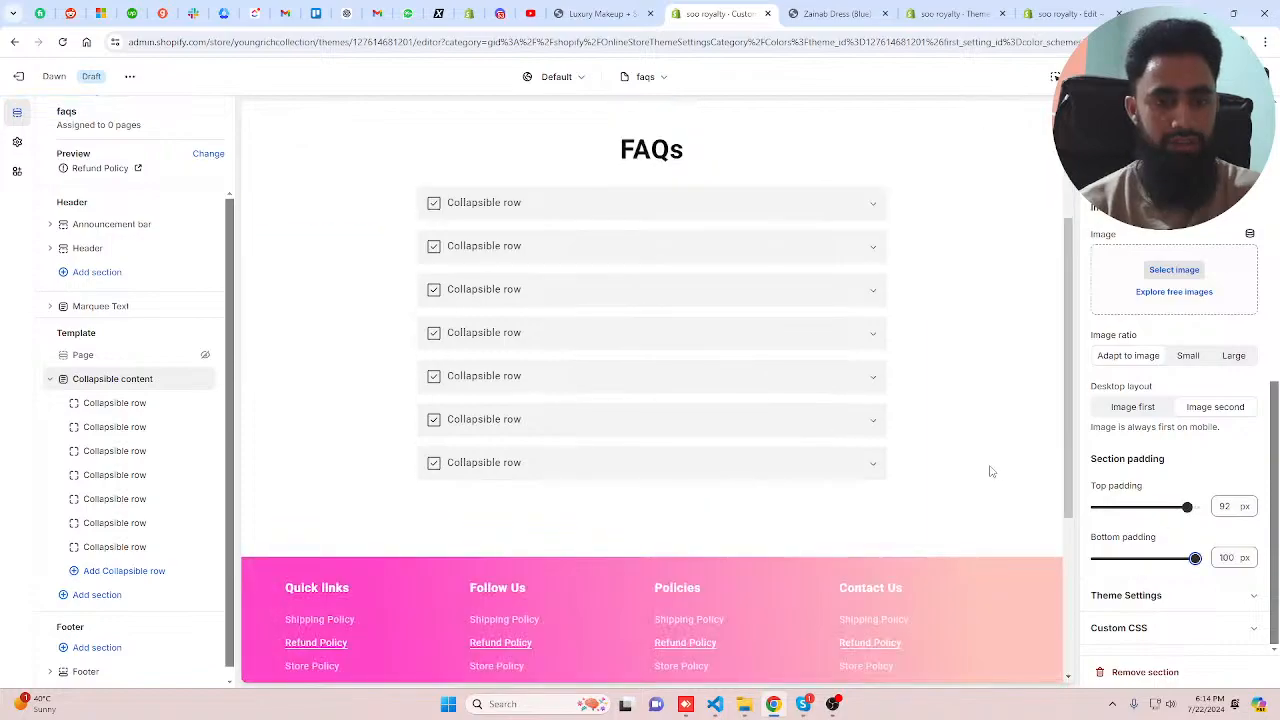
scroll(991, 471, "up", 3)
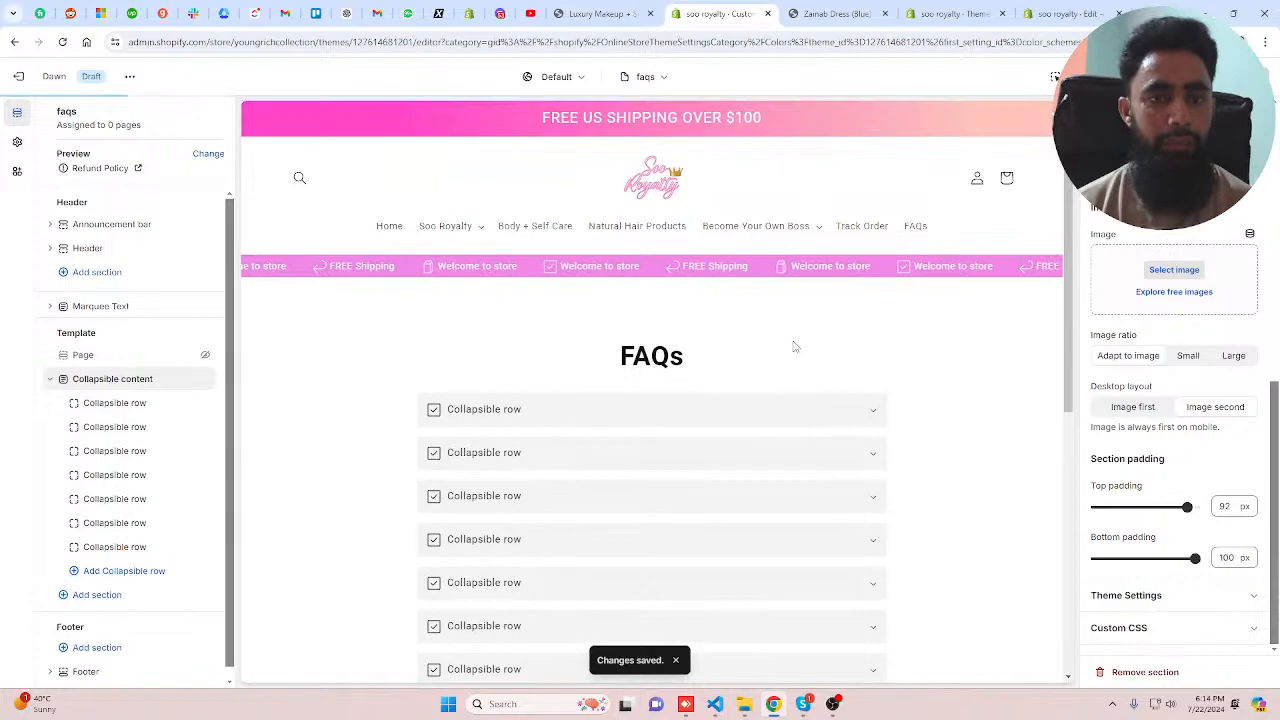
- Reload the store preview and review the home page from the header through all sections to the footer
left_click(838, 13)
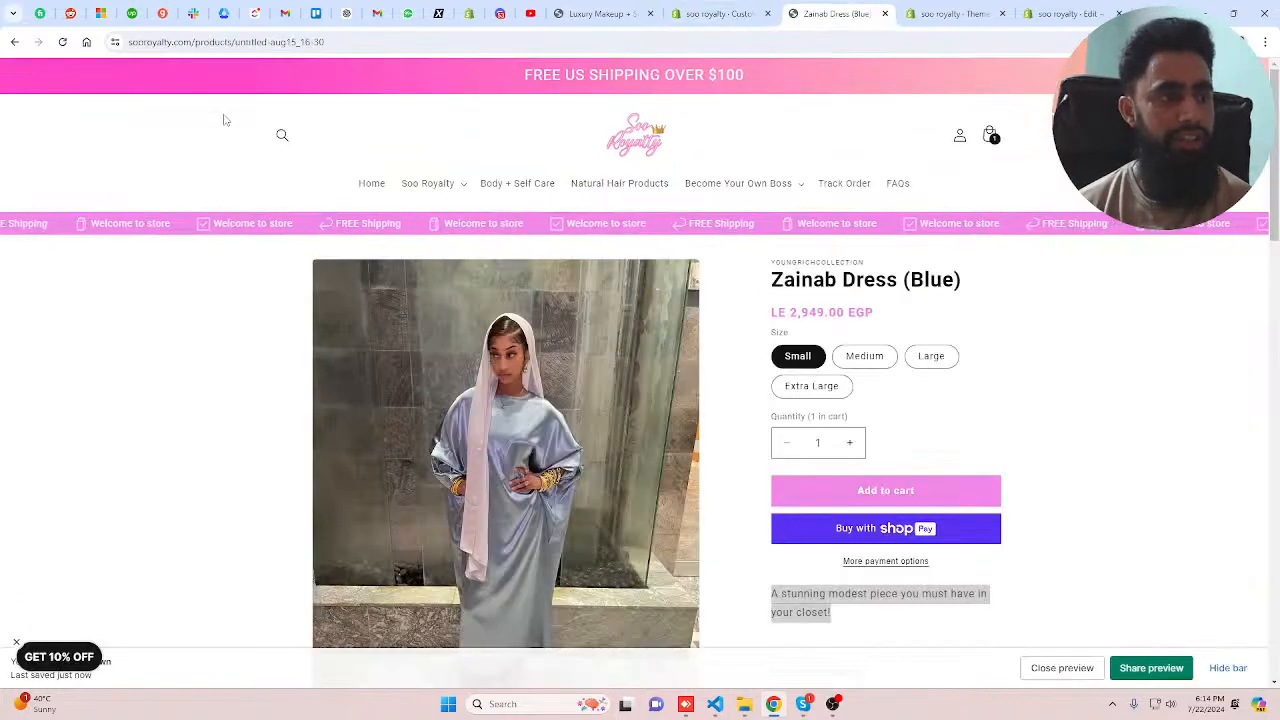
key("F5")
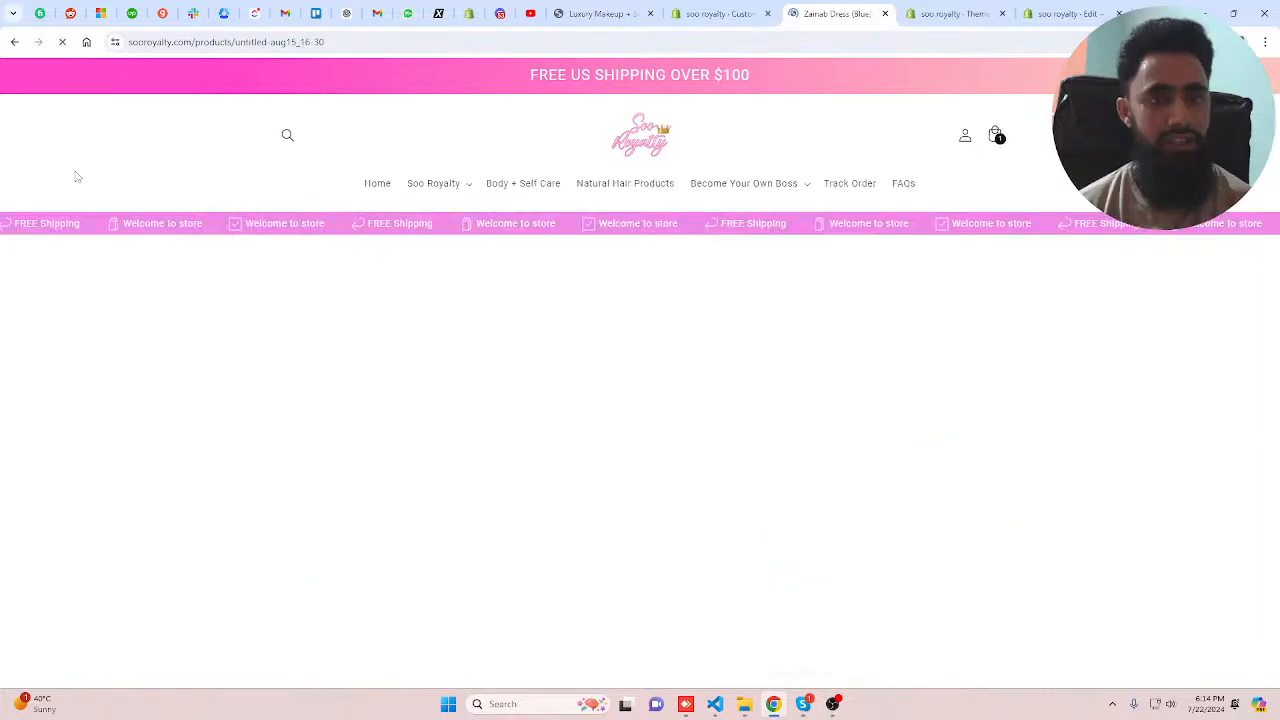
left_click(372, 184)
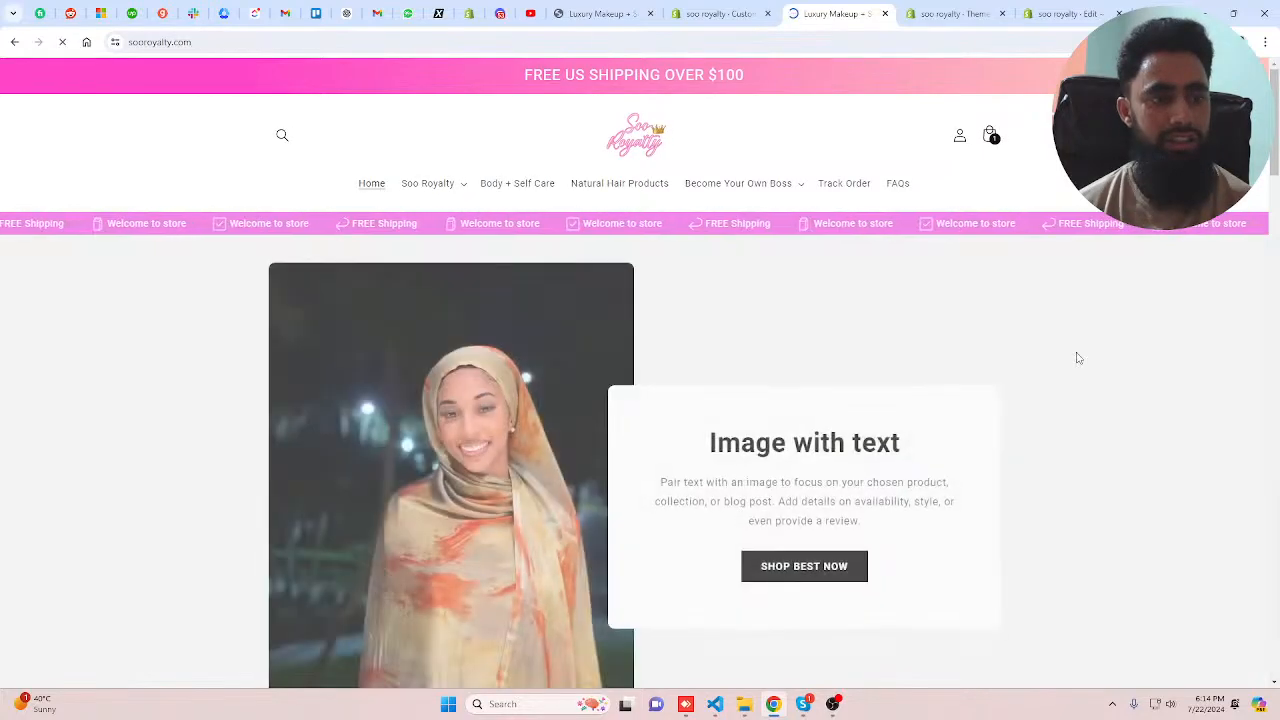
scroll(700, 434, "down", 2)
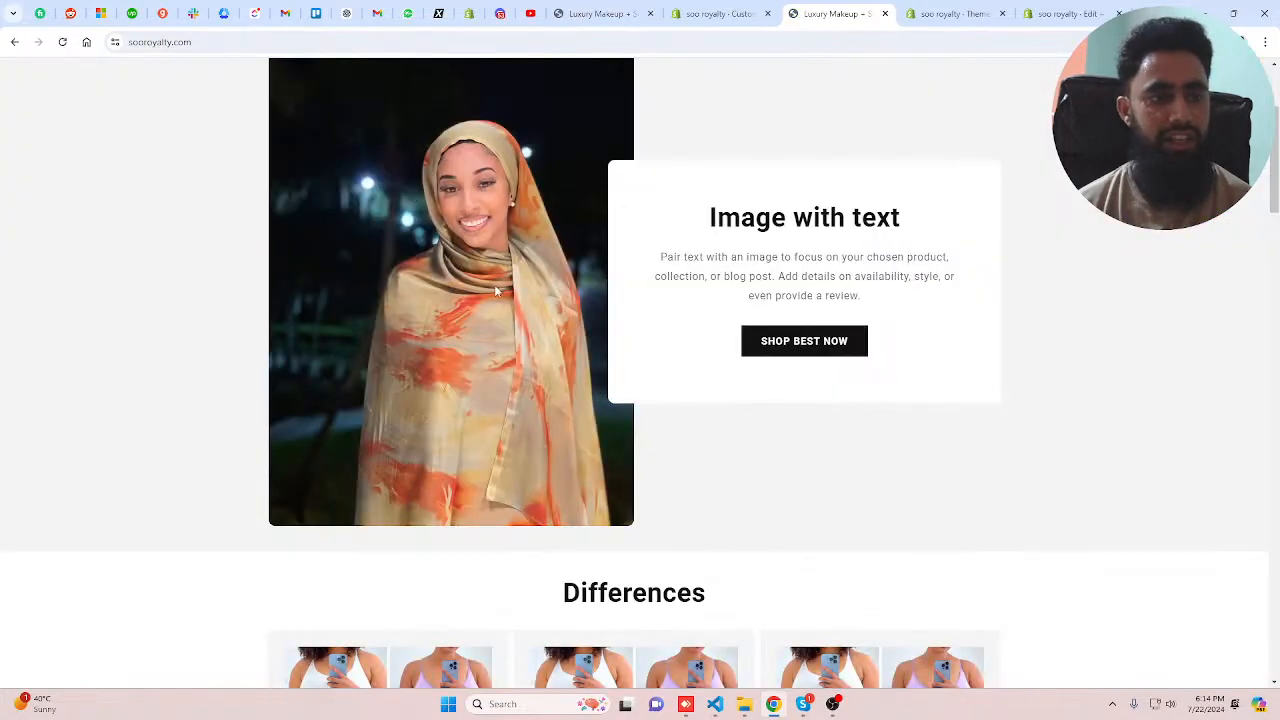
scroll(871, 326, "down", 2)
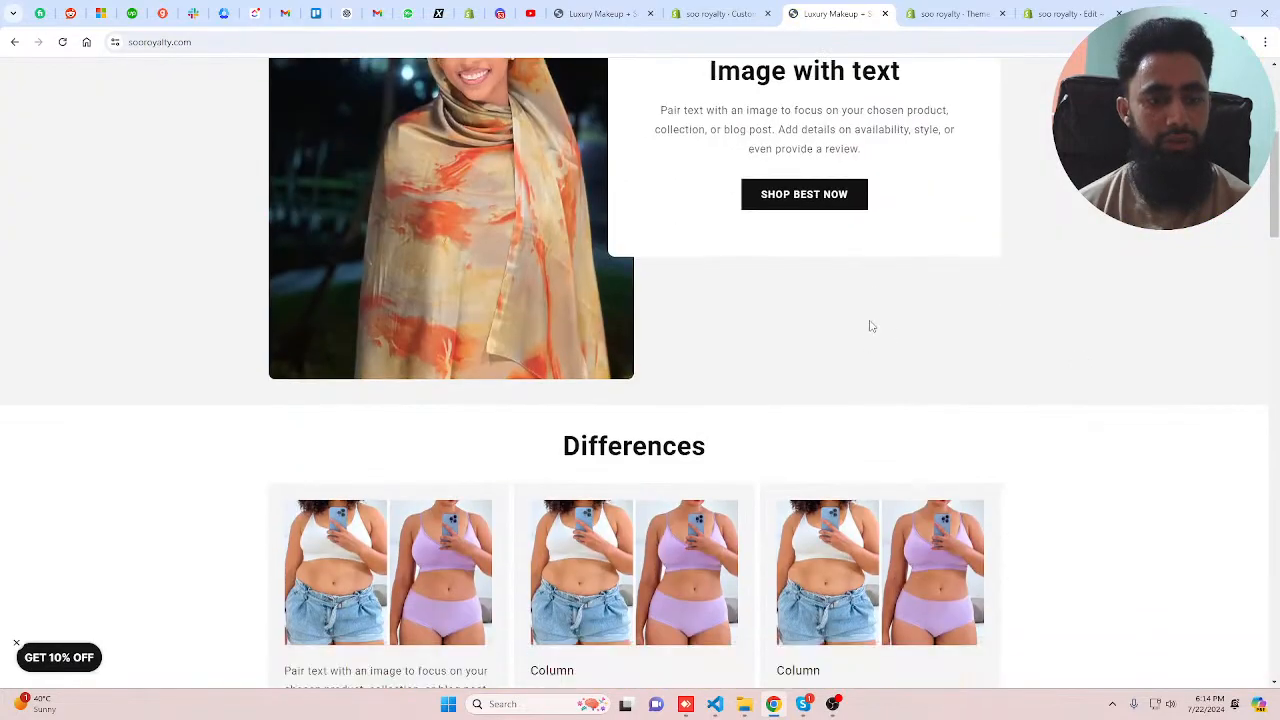
scroll(871, 326, "down", 2)
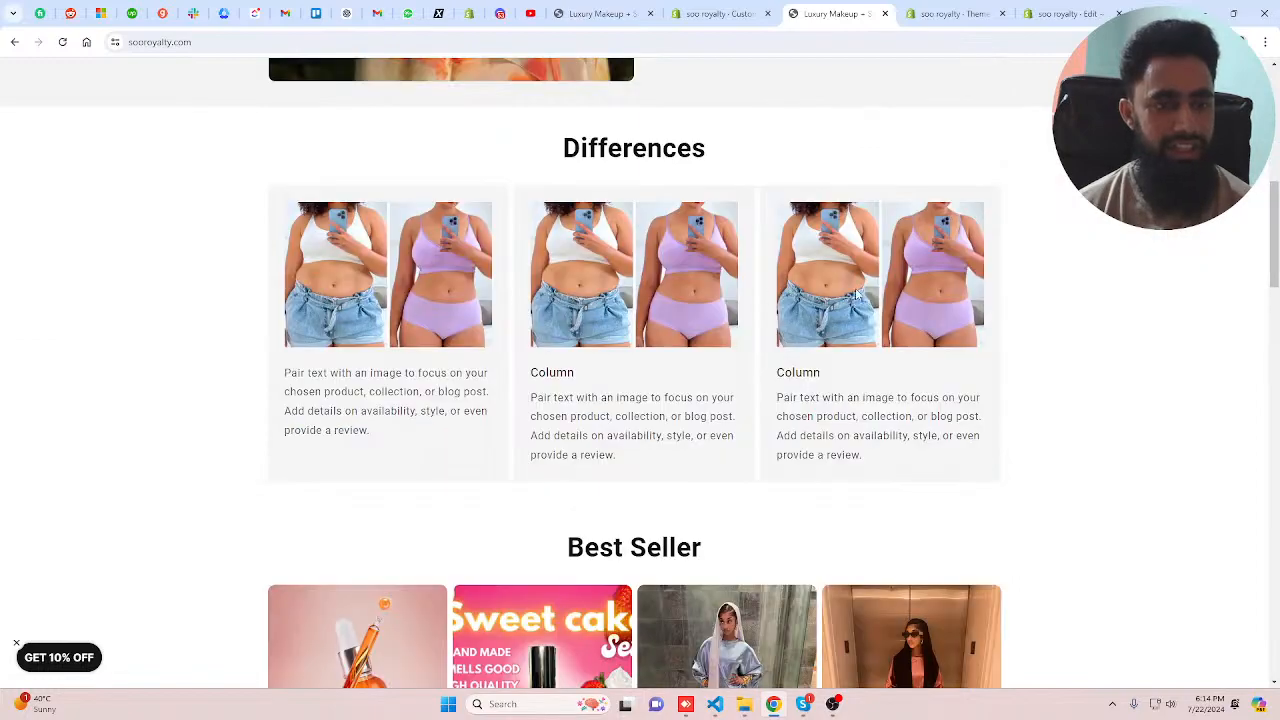
scroll(868, 298, "down", 4)
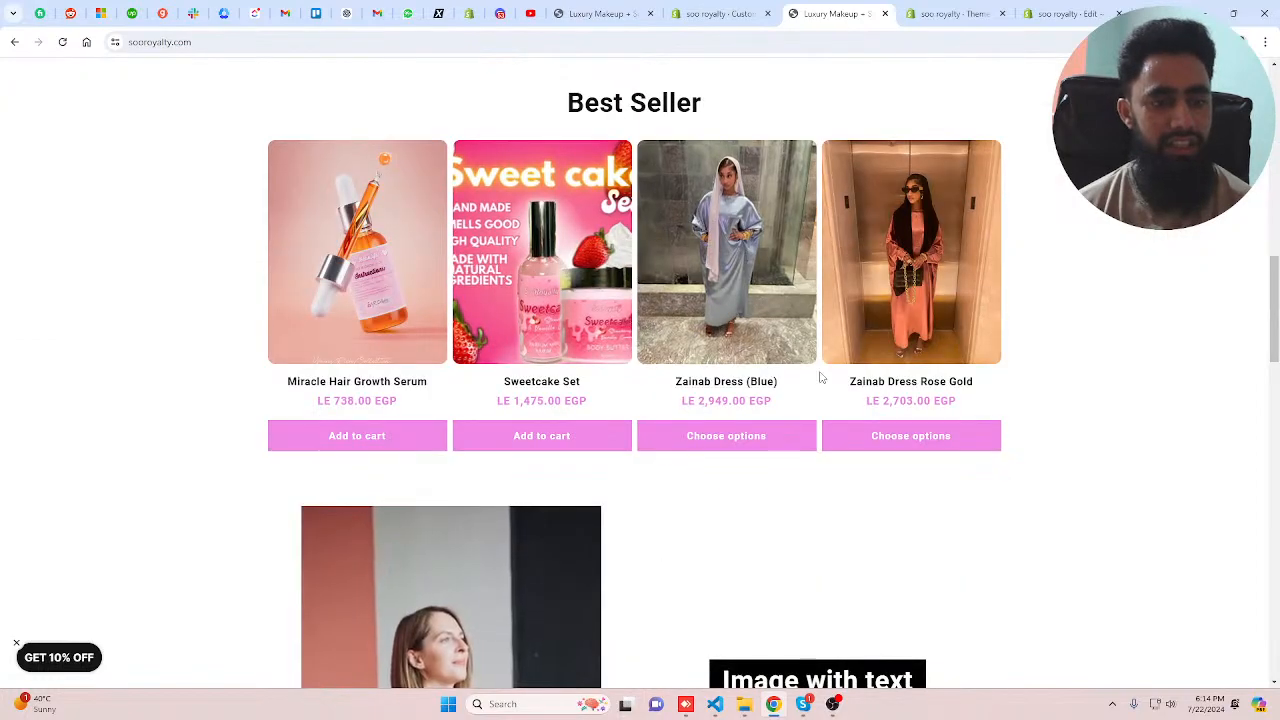
scroll(820, 377, "down", 4)
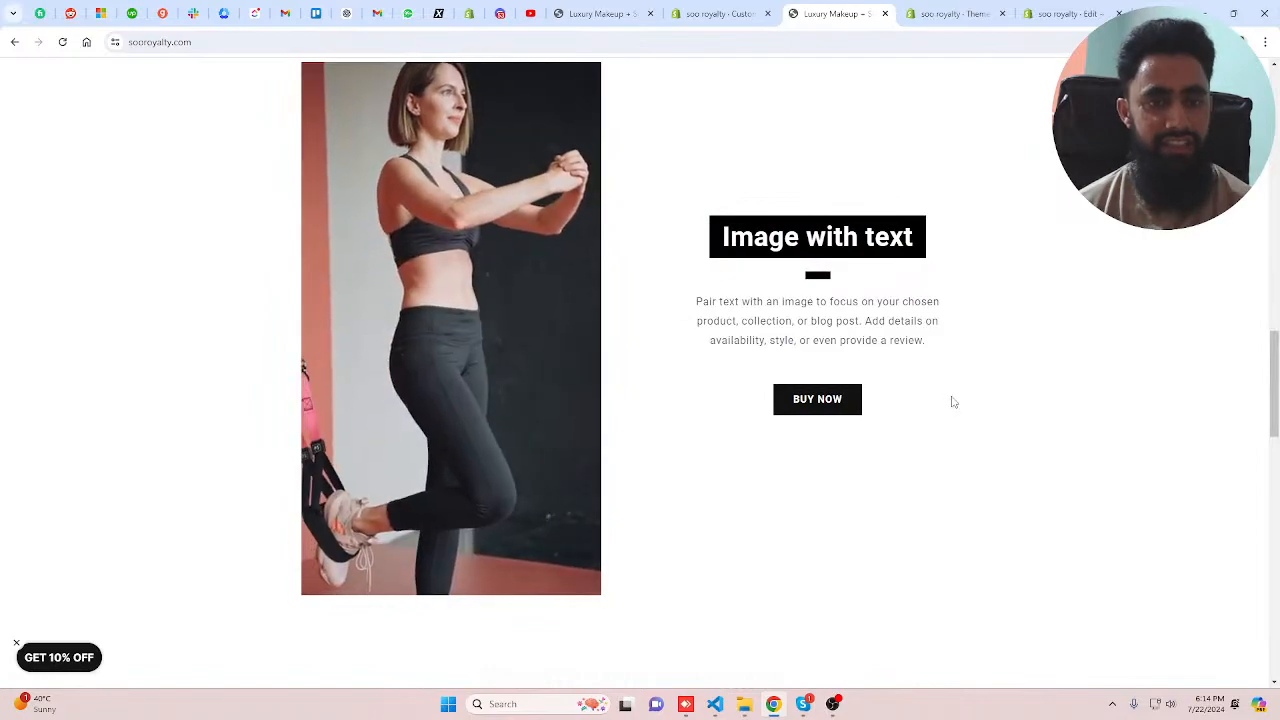
scroll(953, 401, "down", 4)
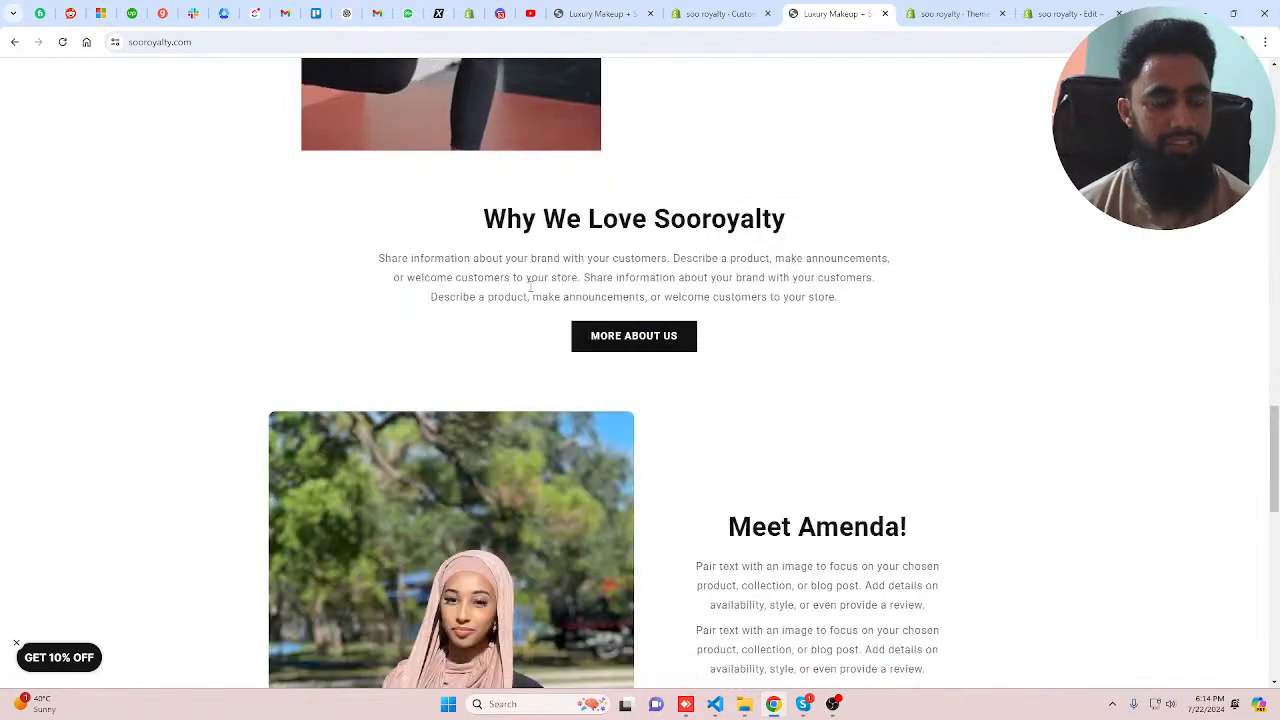
scroll(567, 296, "down", 4)
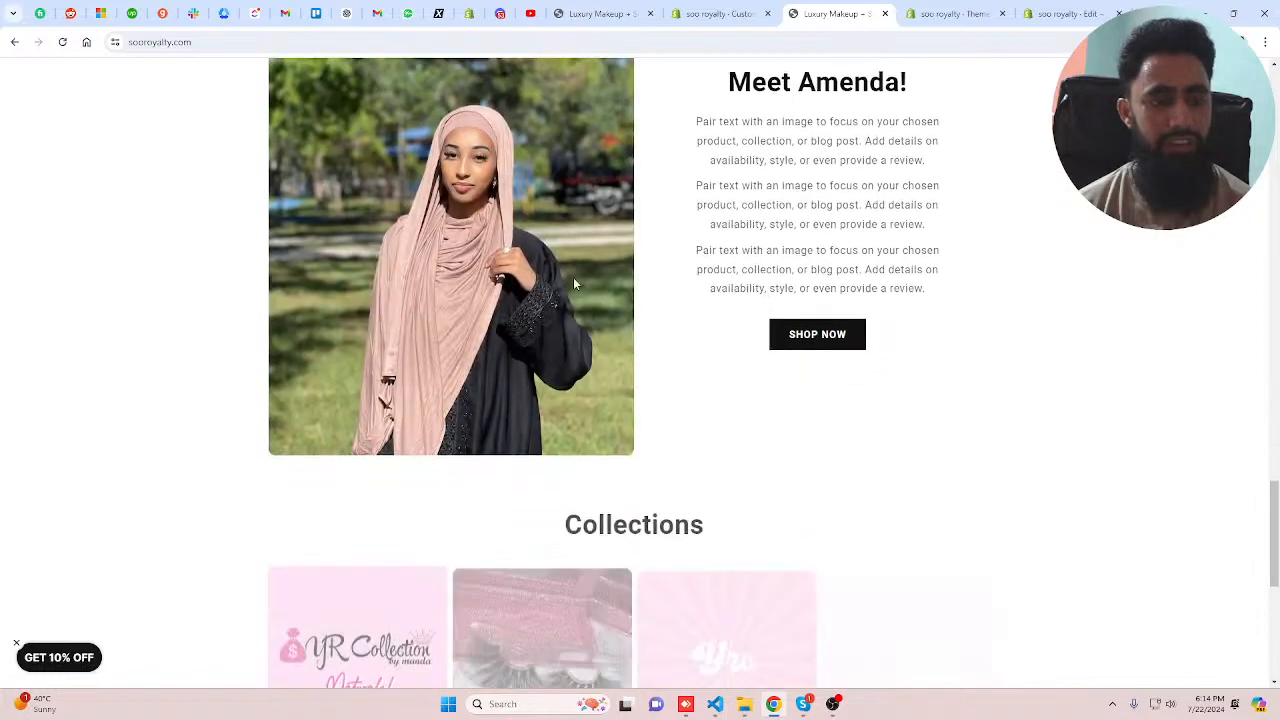
scroll(555, 275, "down", 2)
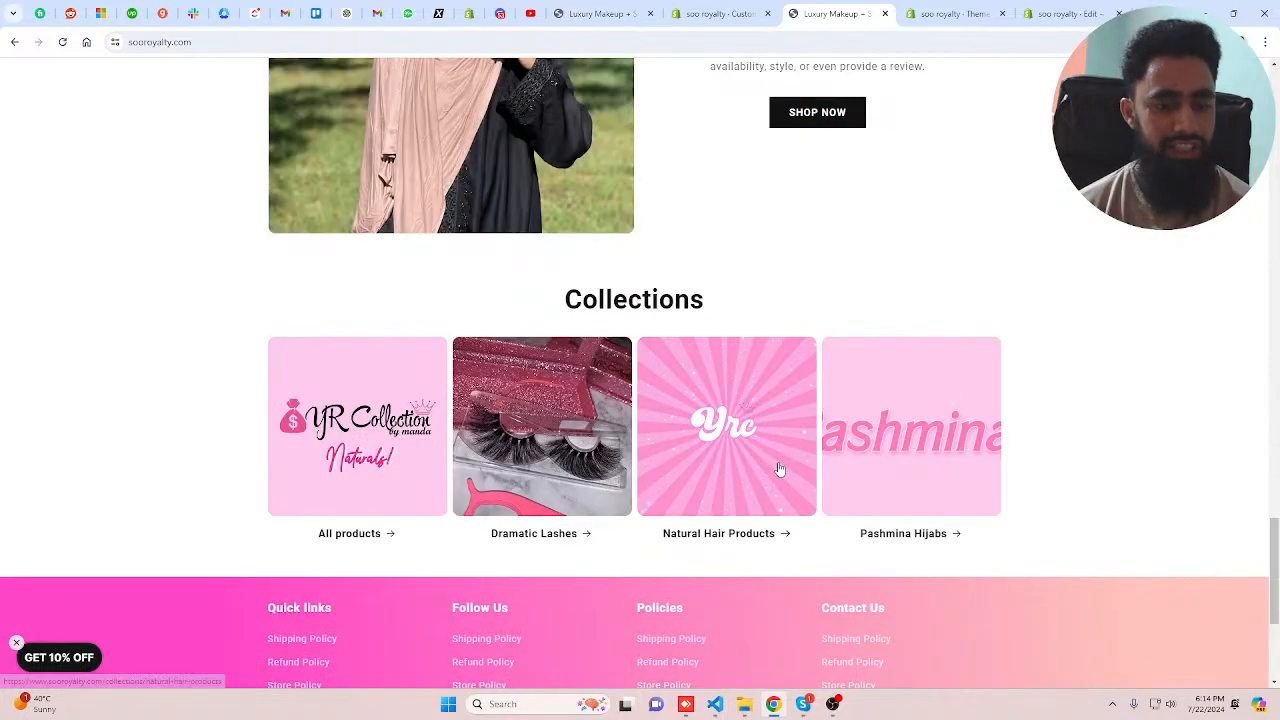
scroll(780, 469, "down", 2)
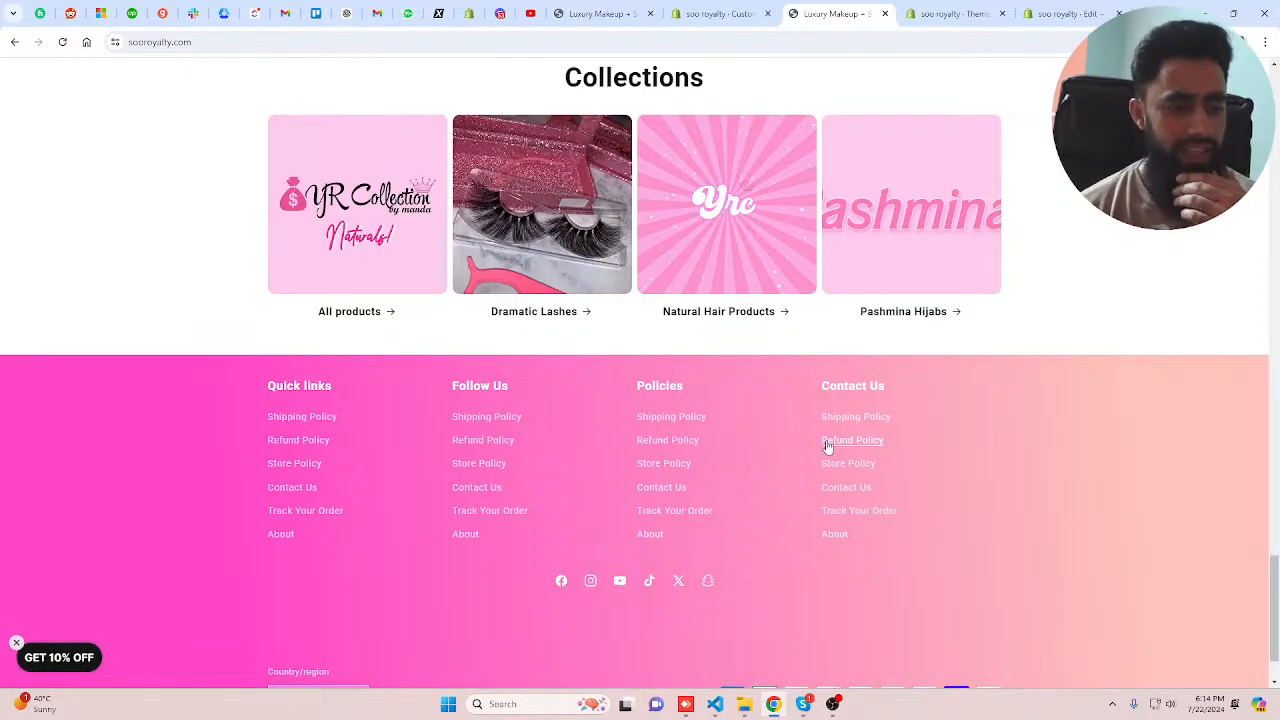
scroll(828, 447, "down", 1)
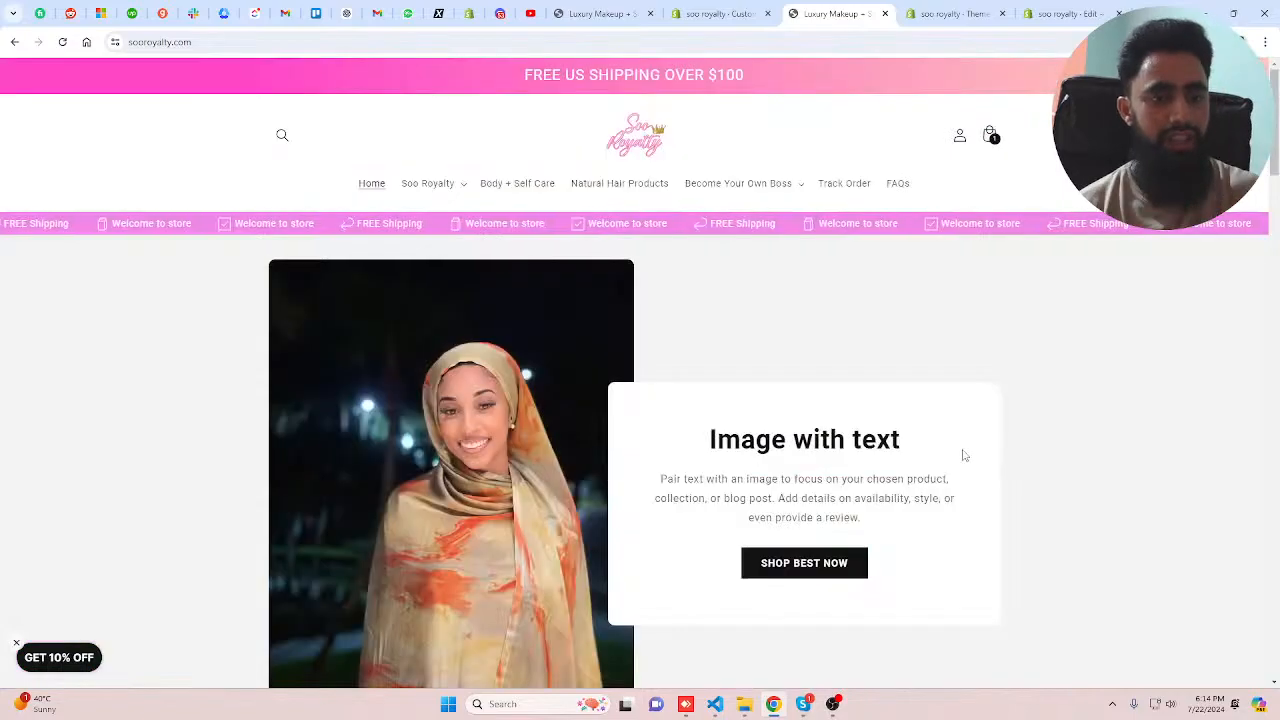
scroll(964, 455, "down", 7)
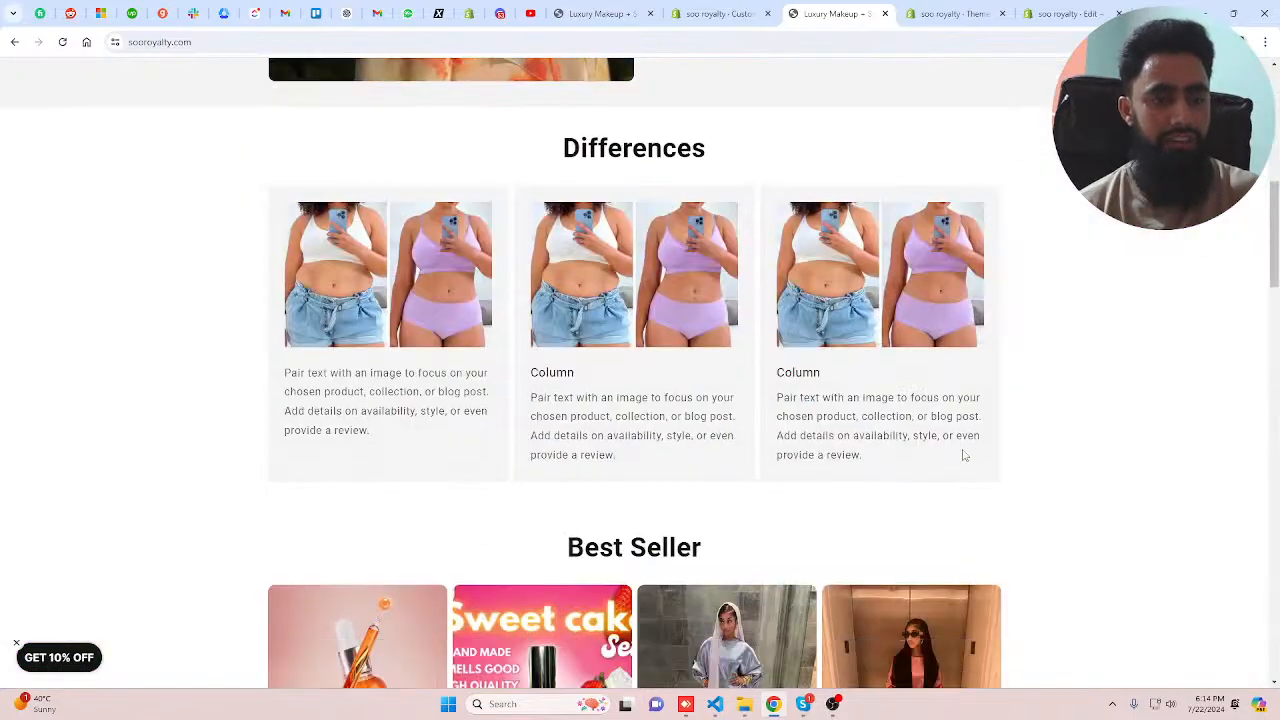
- Add the Zainab Dress Rose Gold in size Small to the cart and review the cart page
scroll(964, 455, "down", 2)
left_click(918, 432)
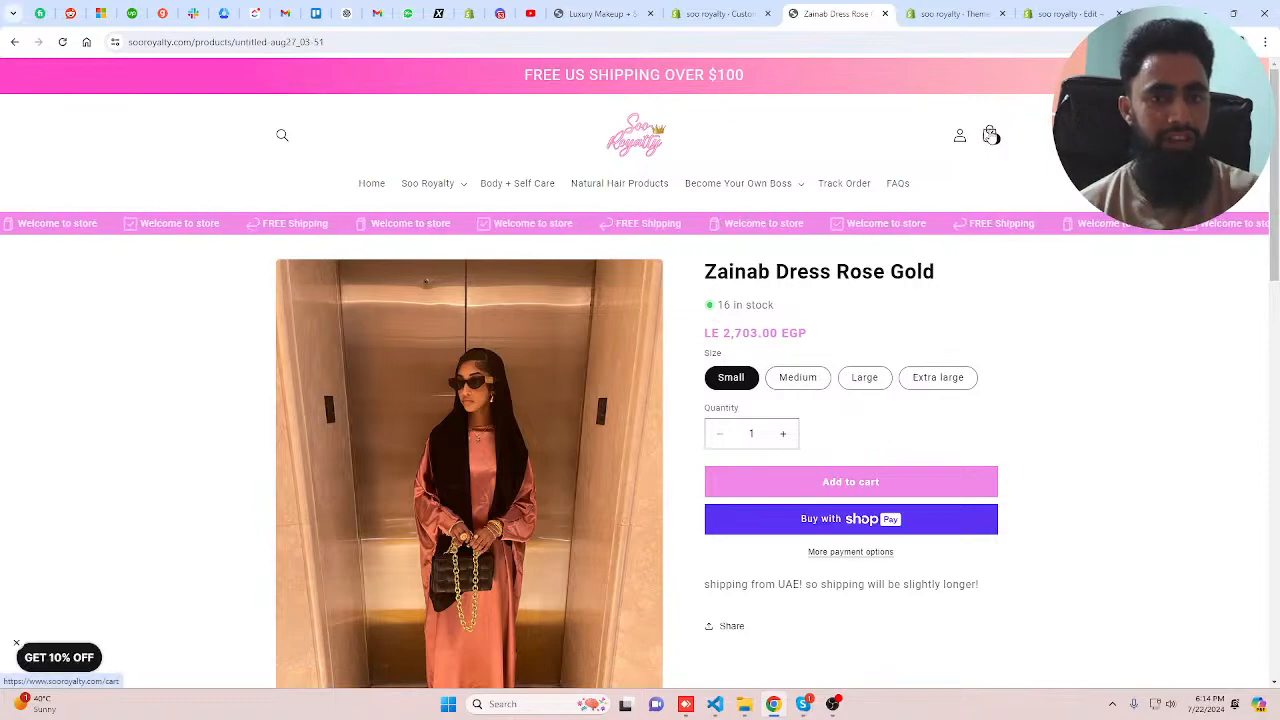
left_click(838, 475)
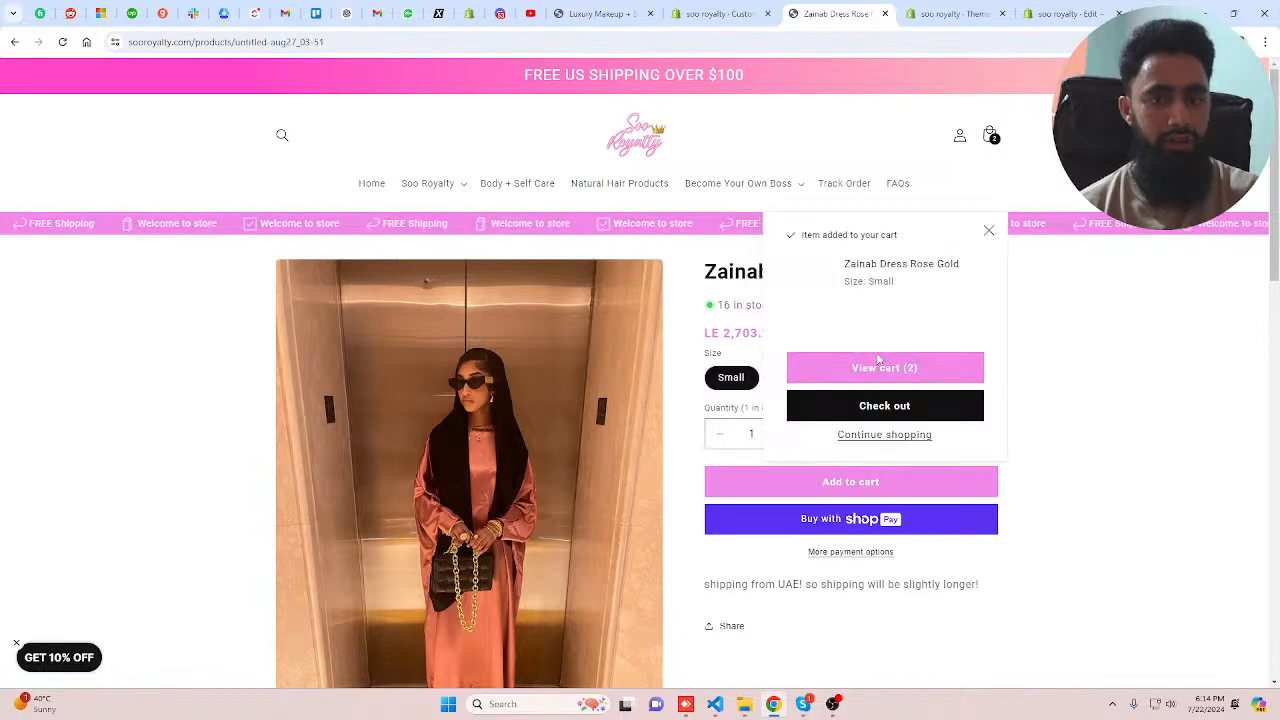
left_click(877, 370)
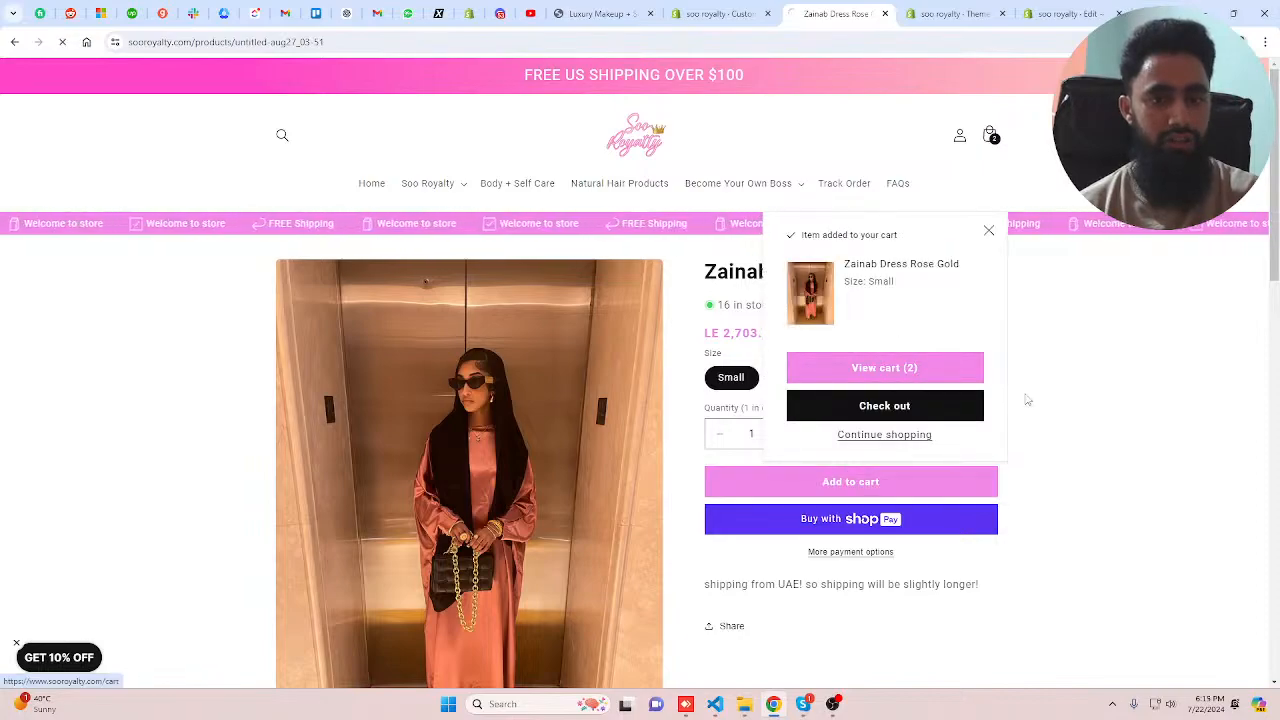
scroll(1027, 400, "down", 5)
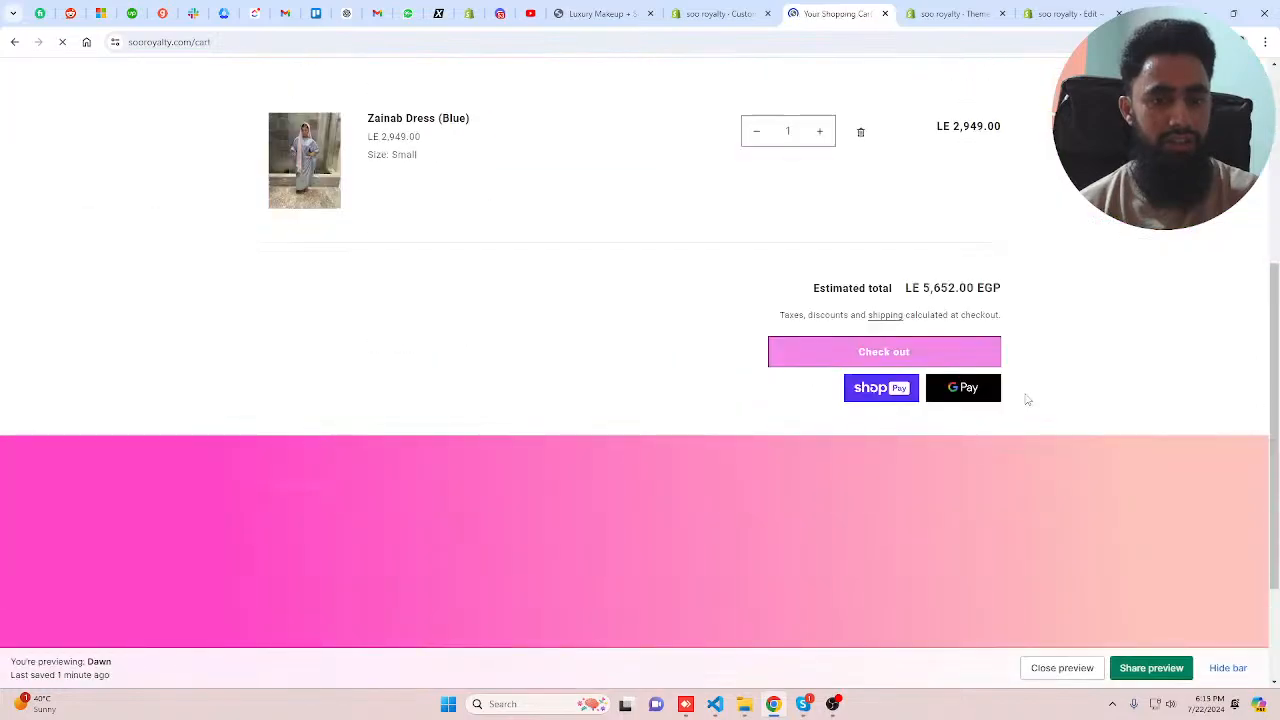
scroll(870, 430, "up", 2)
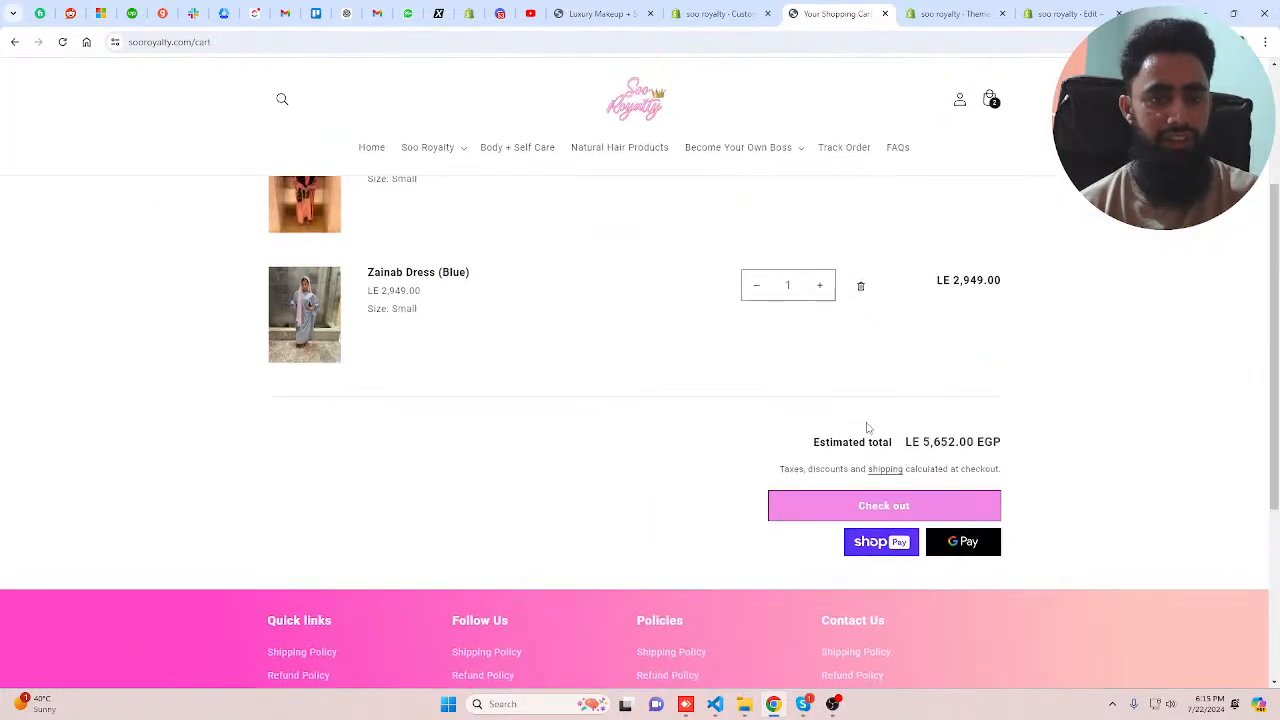
scroll(690, 448, "up", 3)
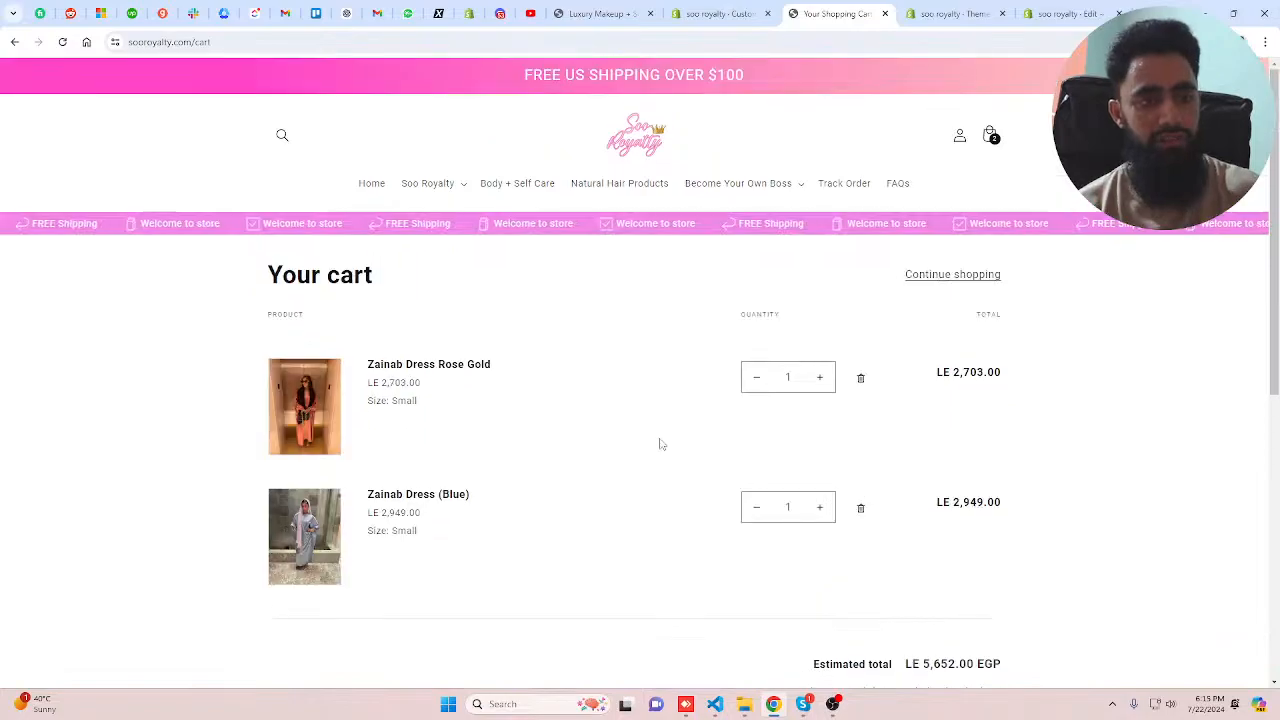
scroll(660, 444, "down", 2)
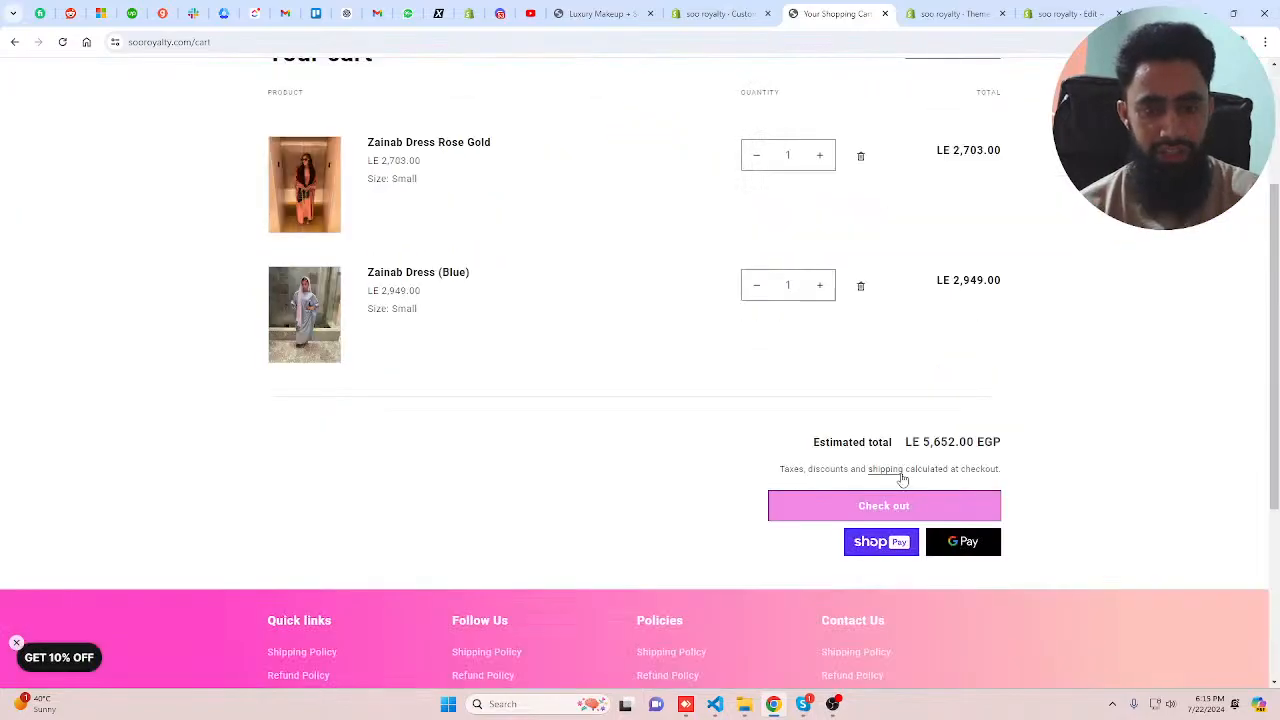
- Copy the cart note's wording "Taxes, discounts and" and search for it in the theme content
left_click_drag(779, 470, 866, 474)
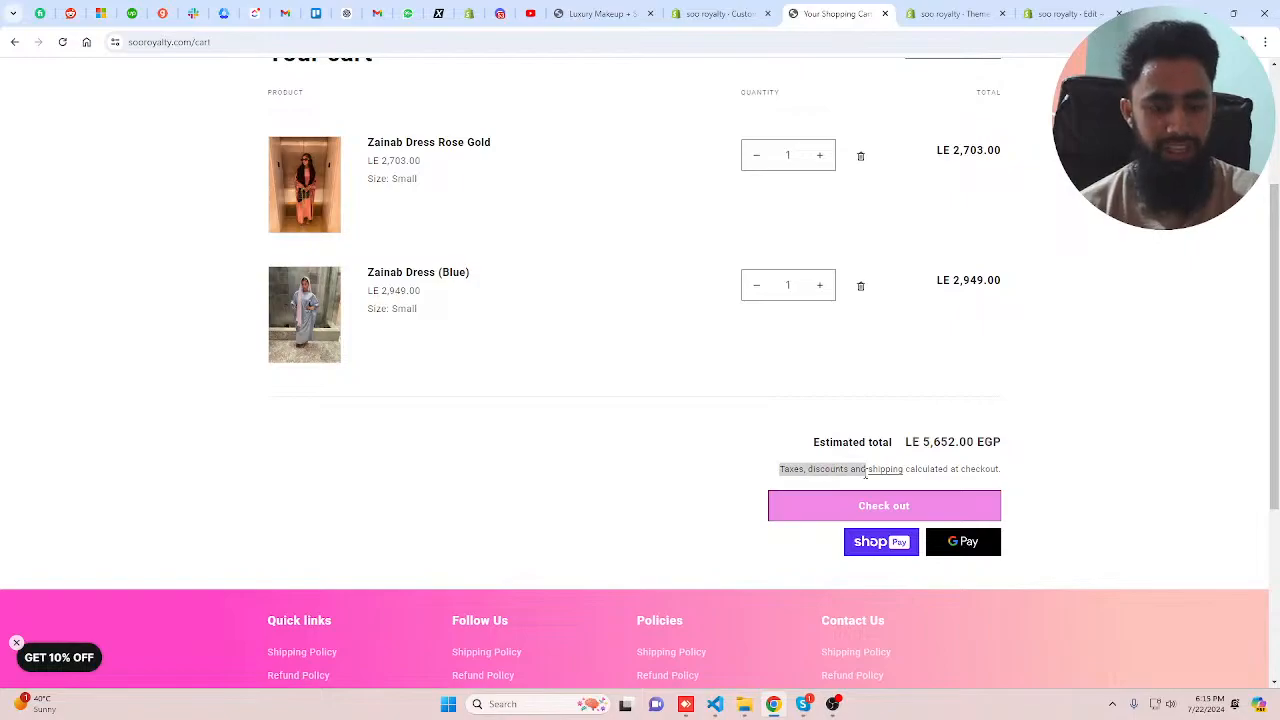
left_click(714, 12)
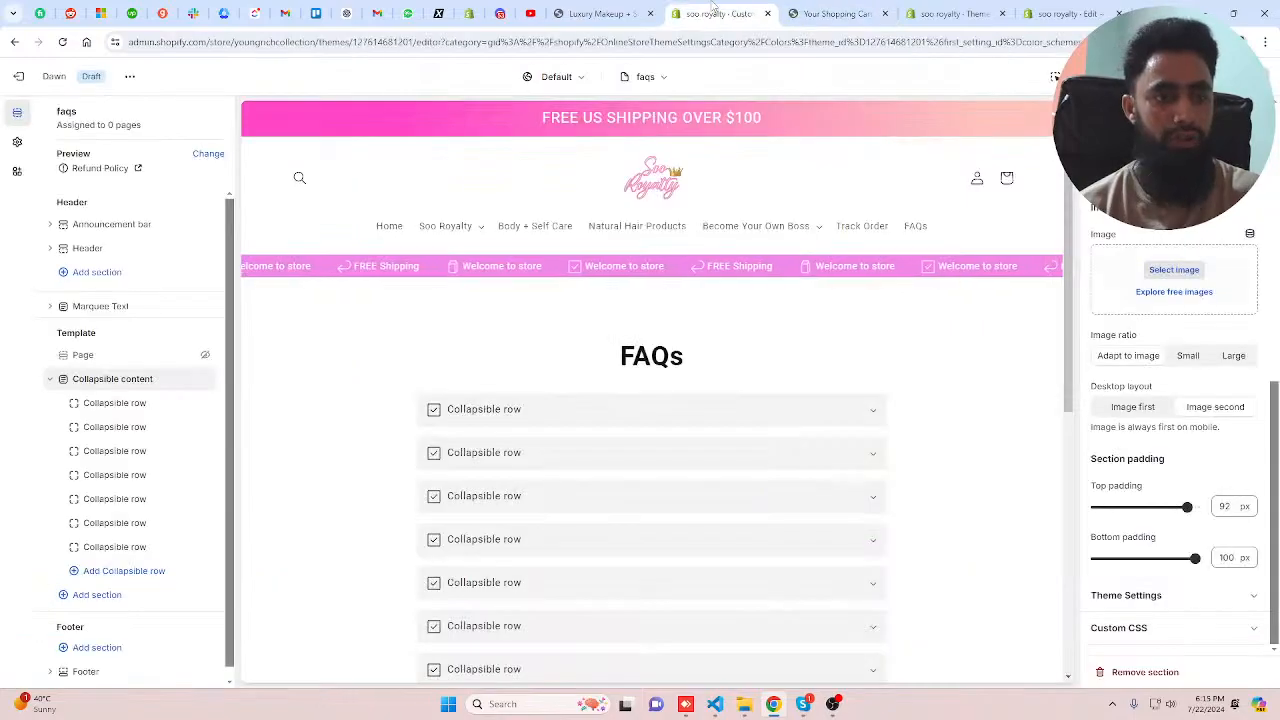
left_click(948, 13)
scroll(402, 222, "up", 2)
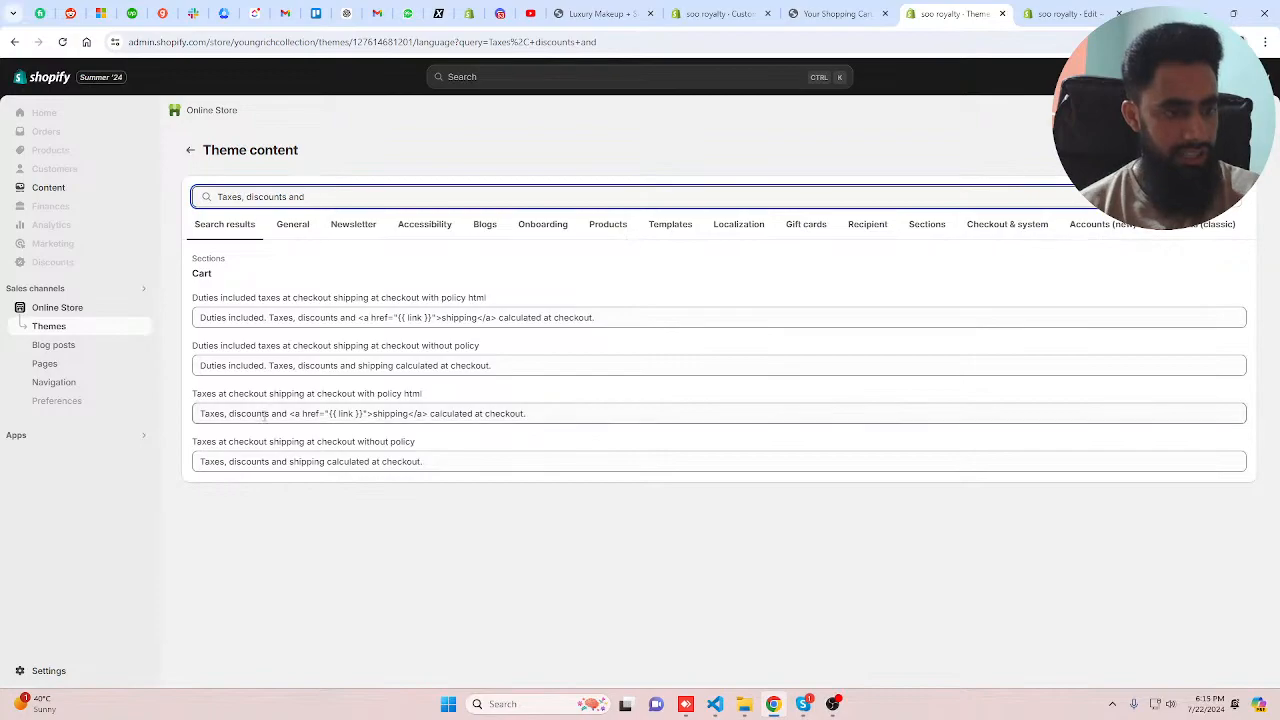
- Clear the "Taxes at checkout shipping at checkout with policy html" text, save it, and reload the cart page to check
left_click_drag(563, 413, 186, 412)
key("BackSpace")
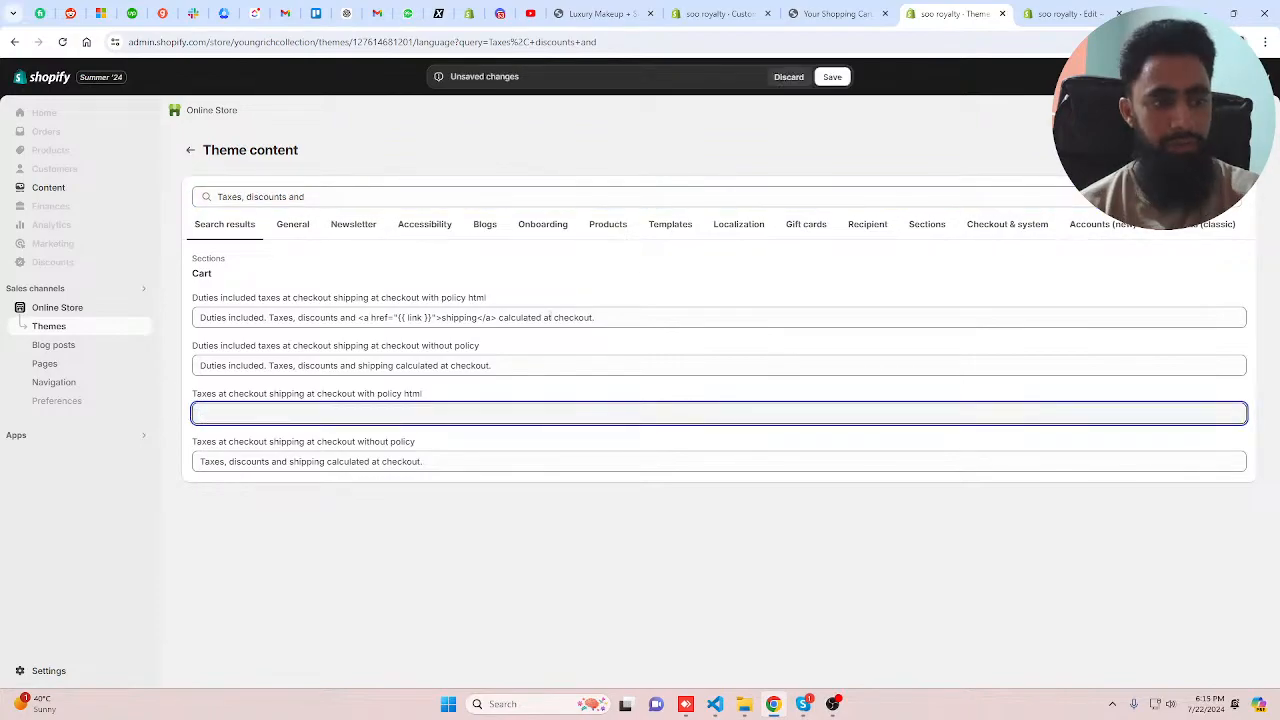
left_click(833, 77)
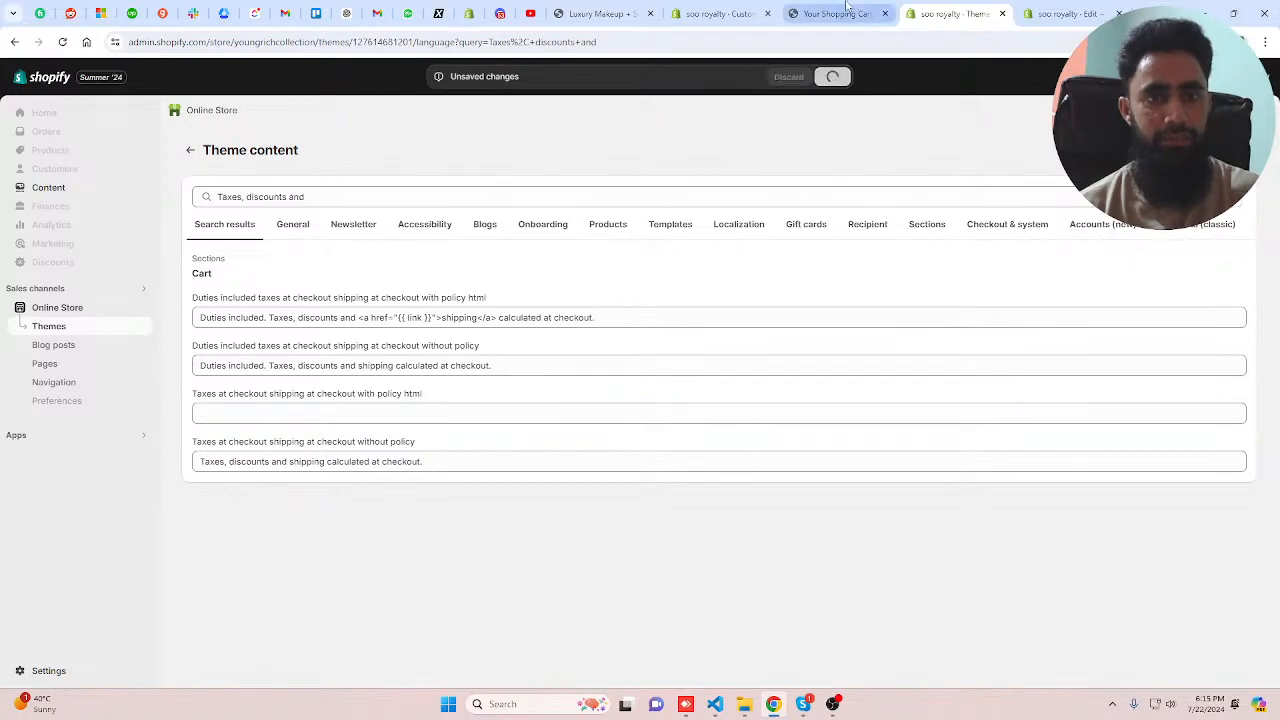
left_click(840, 13)
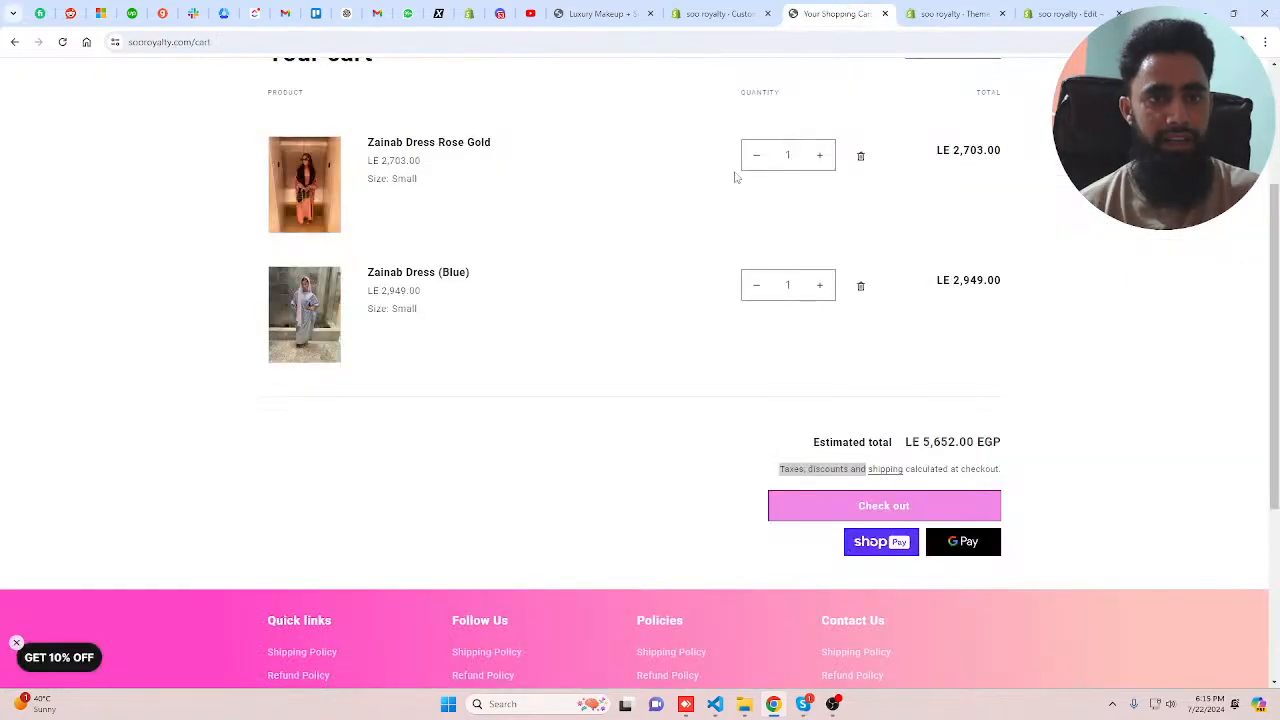
key("F5")
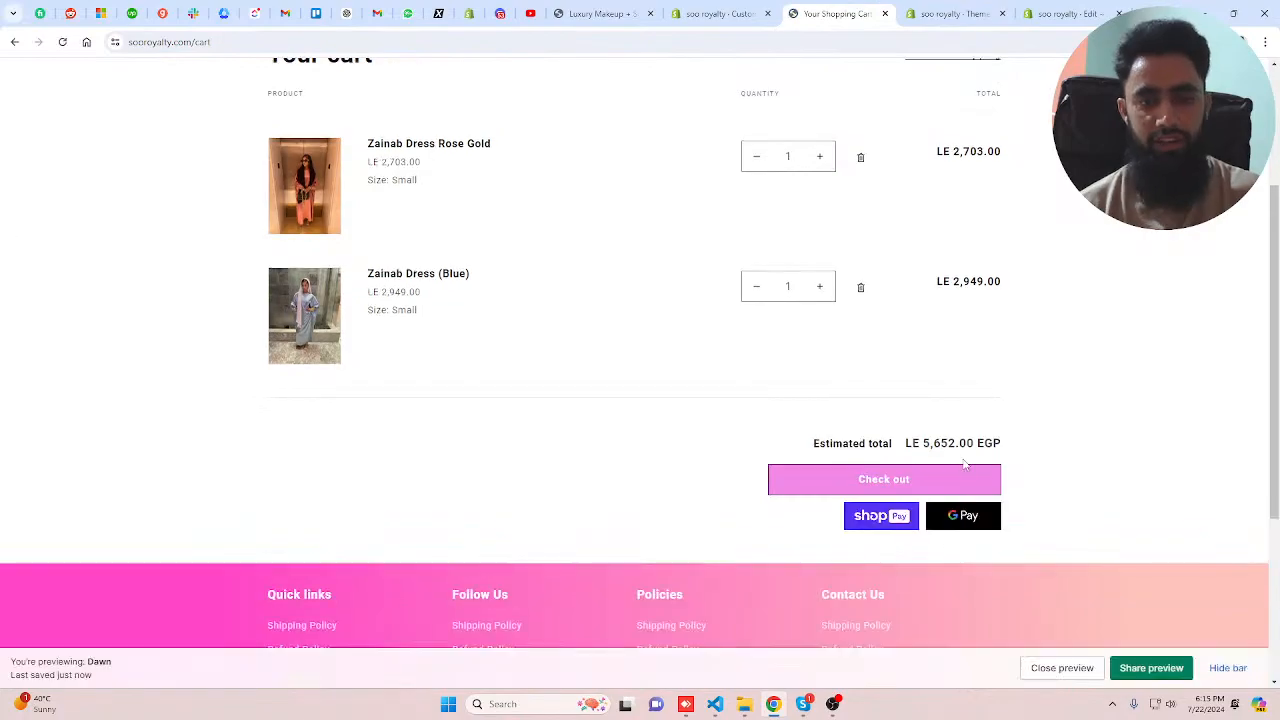
- Review the updated cart page down to the footer, return to the home page, and hide the preview bar
scroll(914, 541, "down", 3)
scroll(909, 540, "up", 4)
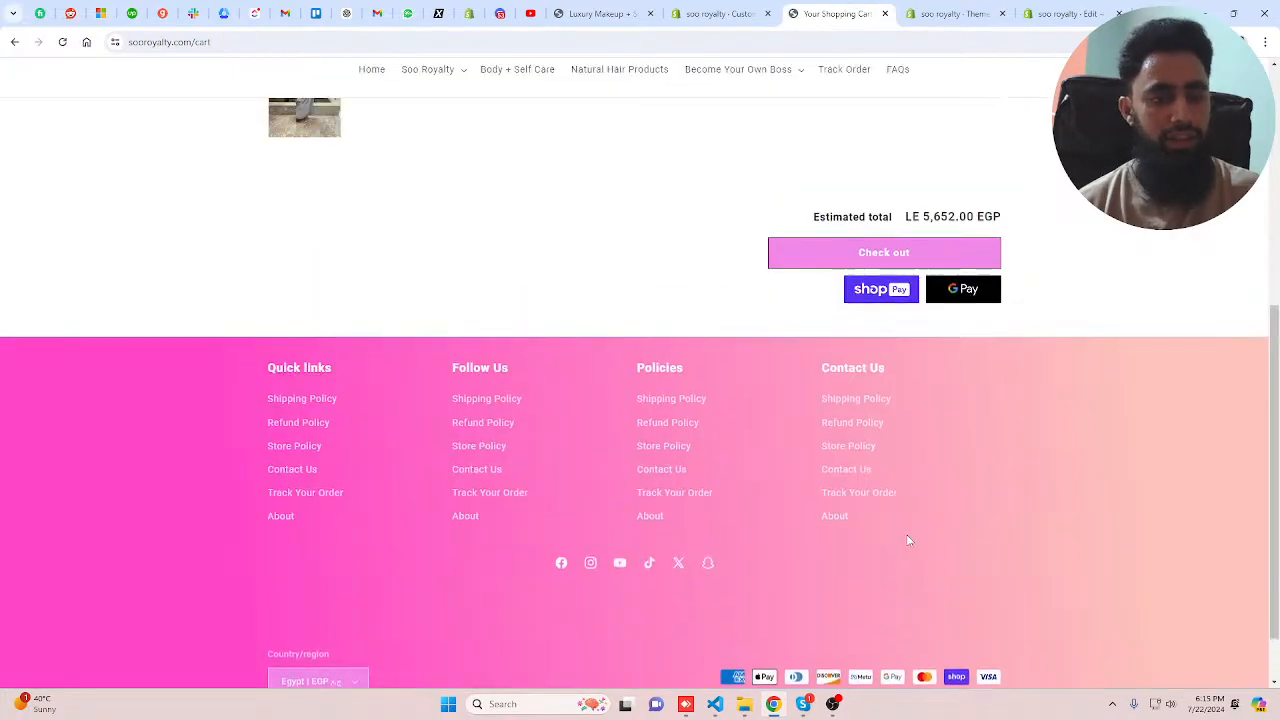
scroll(909, 540, "up", 2)
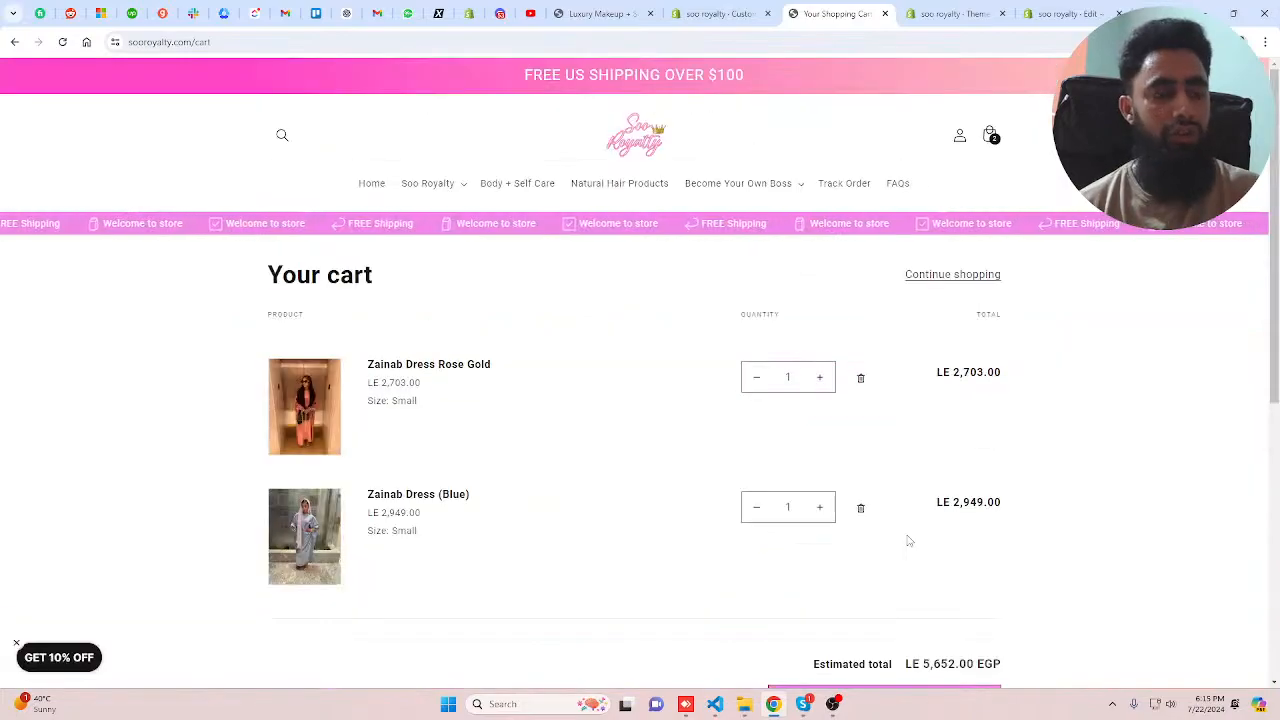
left_click(636, 133)
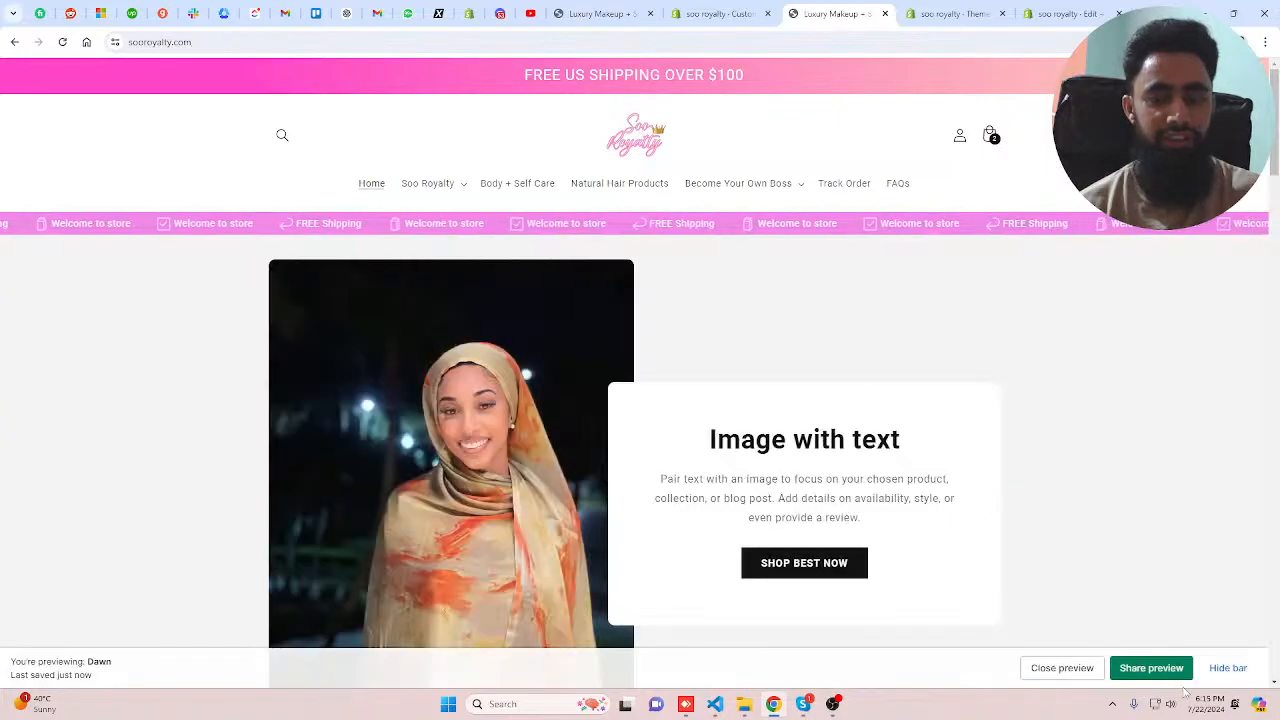
left_click(1222, 668)
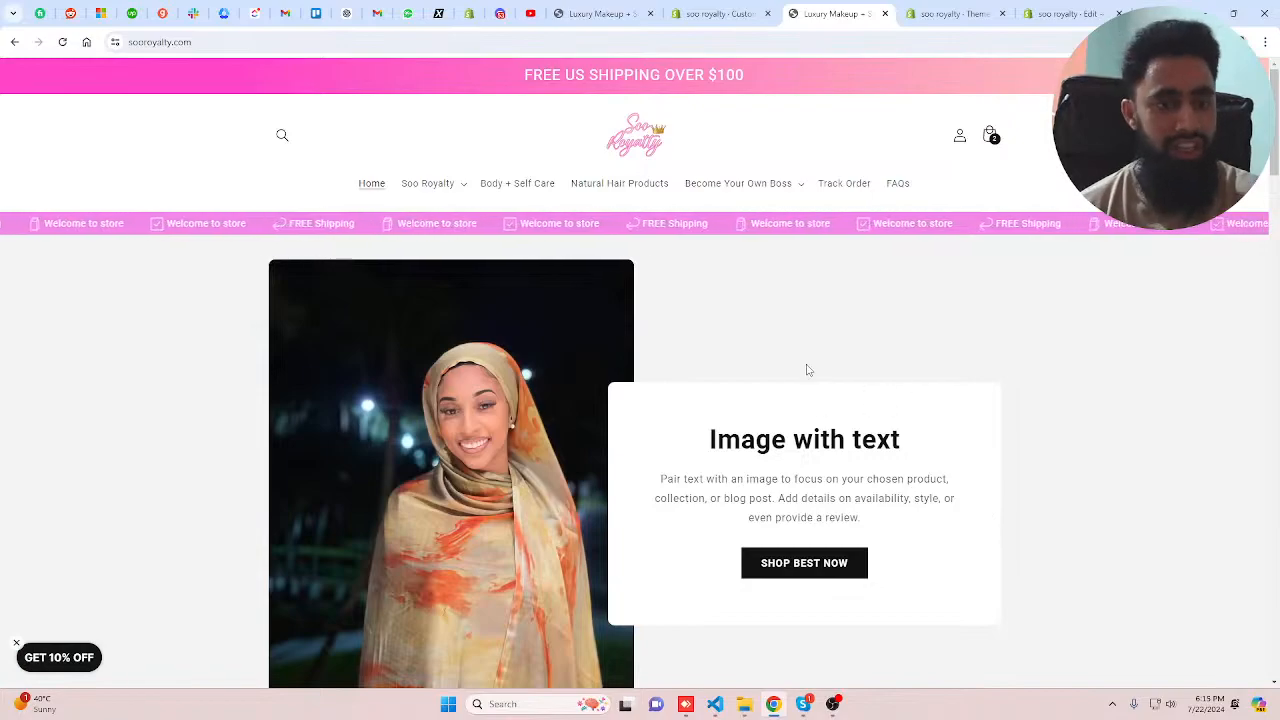
- Open Zainab Dress (Blue) from the Best Seller section and review its product page down to the FAQs
scroll(808, 370, "down", 10)
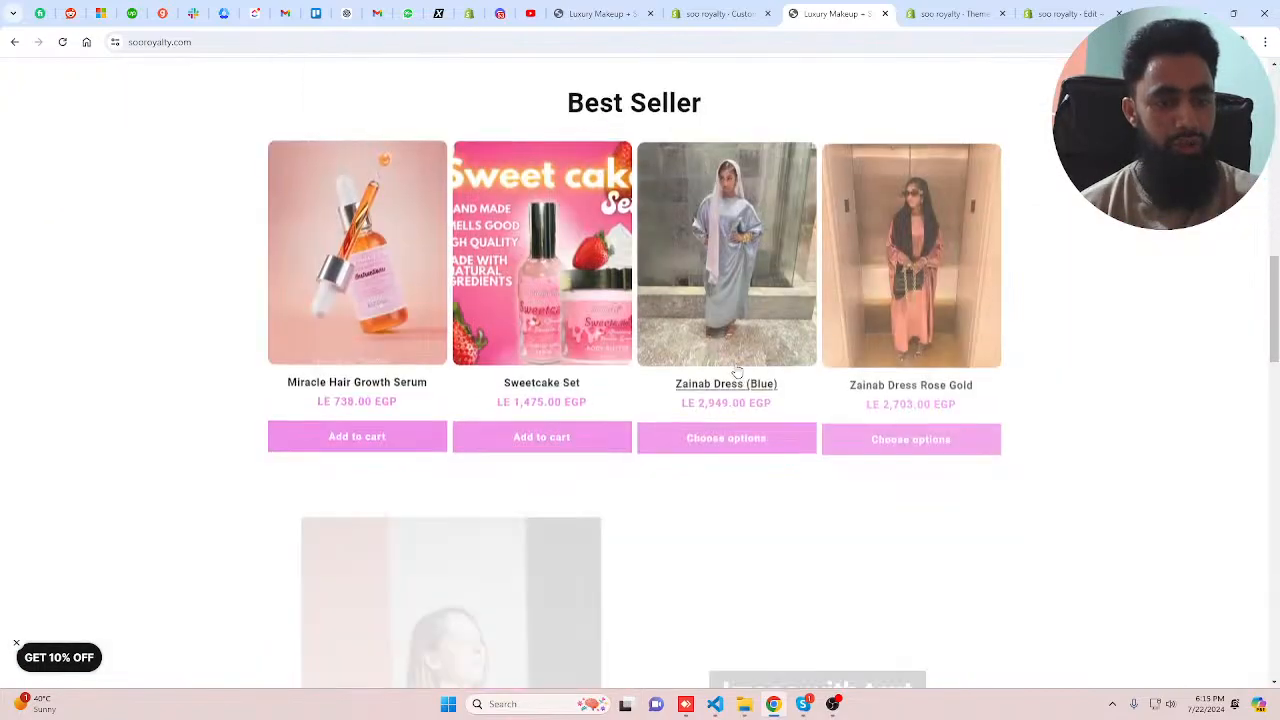
left_click(737, 372)
scroll(1000, 378, "down", 3)
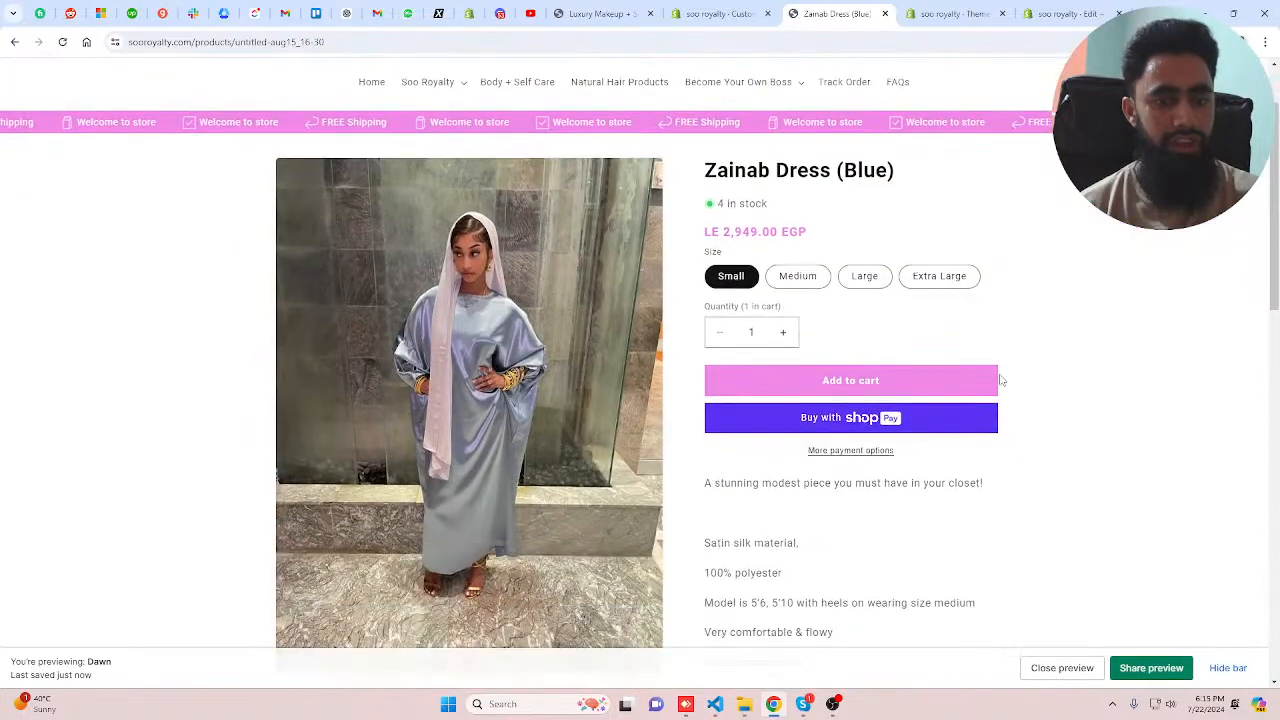
scroll(1026, 366, "down", 10)
scroll(1027, 367, "up", 7)
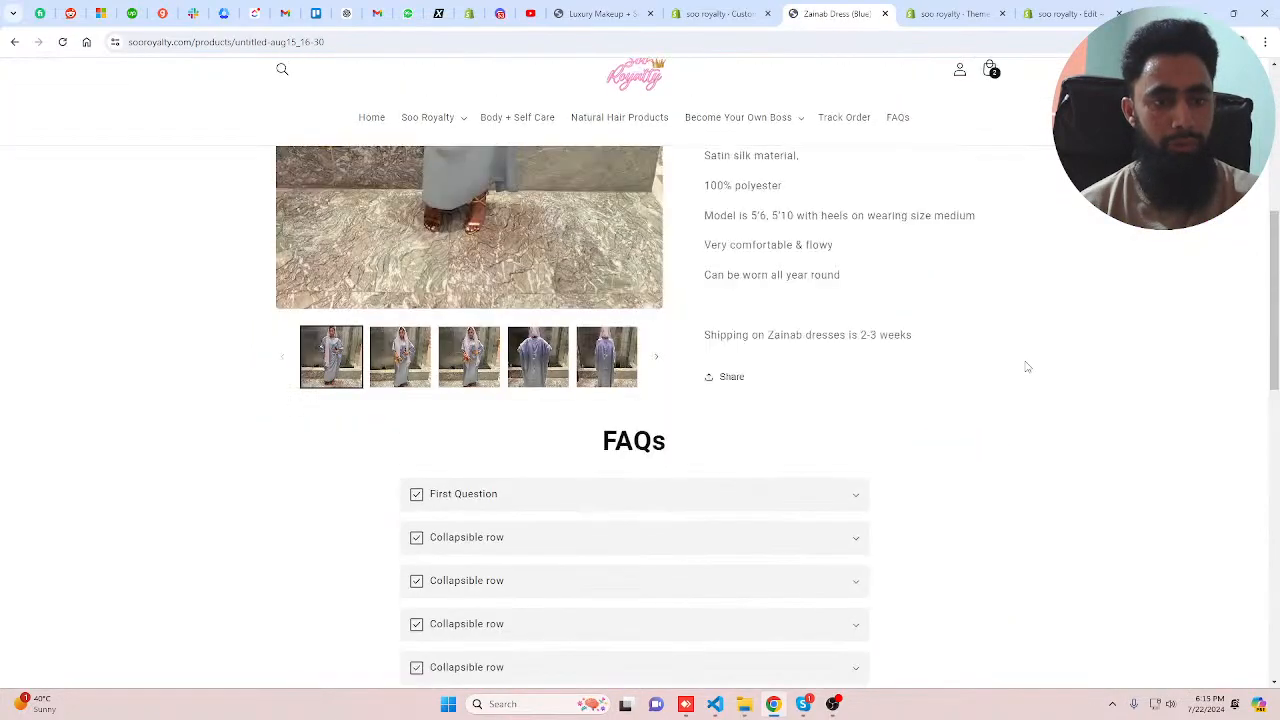
scroll(1026, 367, "up", 5)
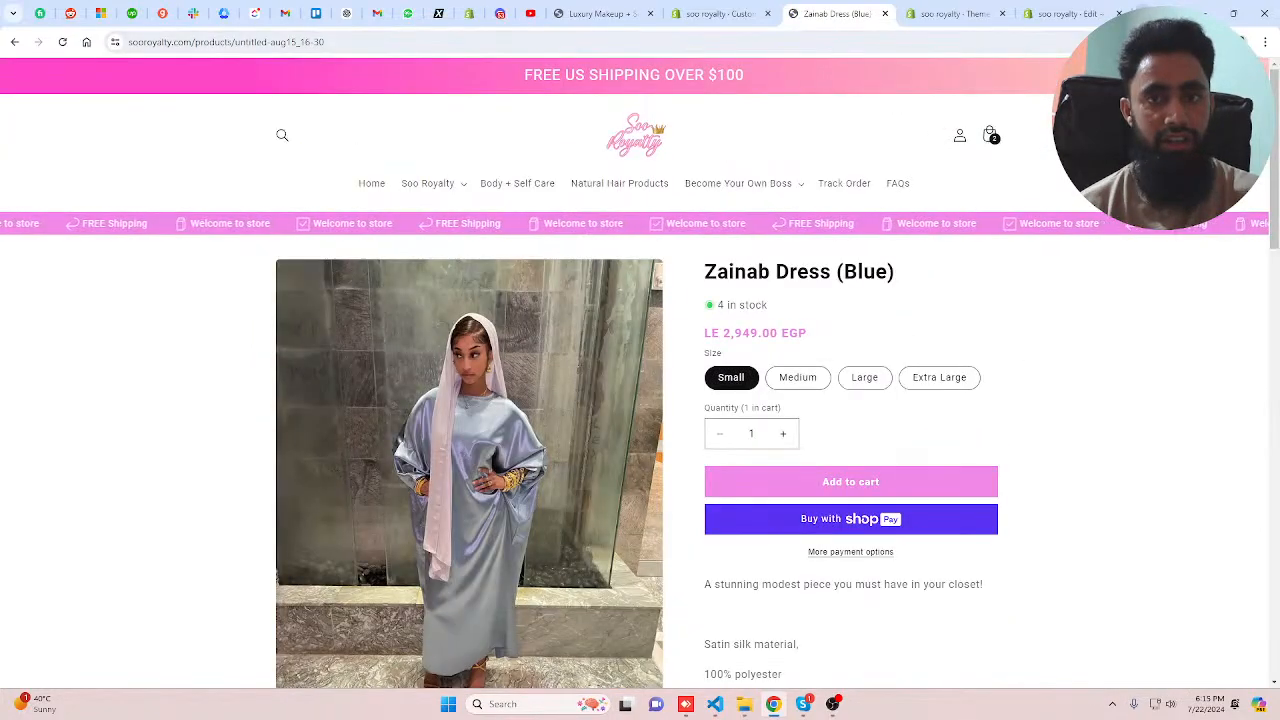
- Open the mrdigitals.com blog article on adding a Sticky Add to Cart button to Dawn Theme V15 in a new tab
key("ctrl+t")
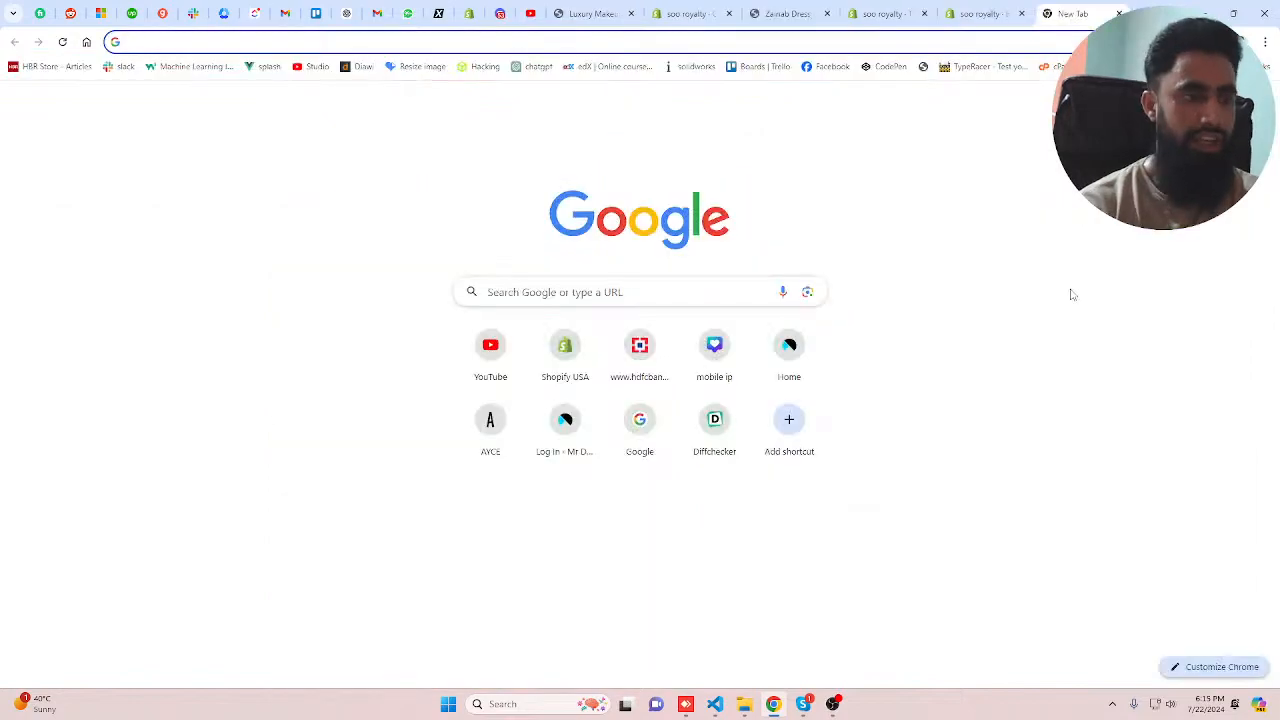
type("mrdigitals.com")
key("Return")
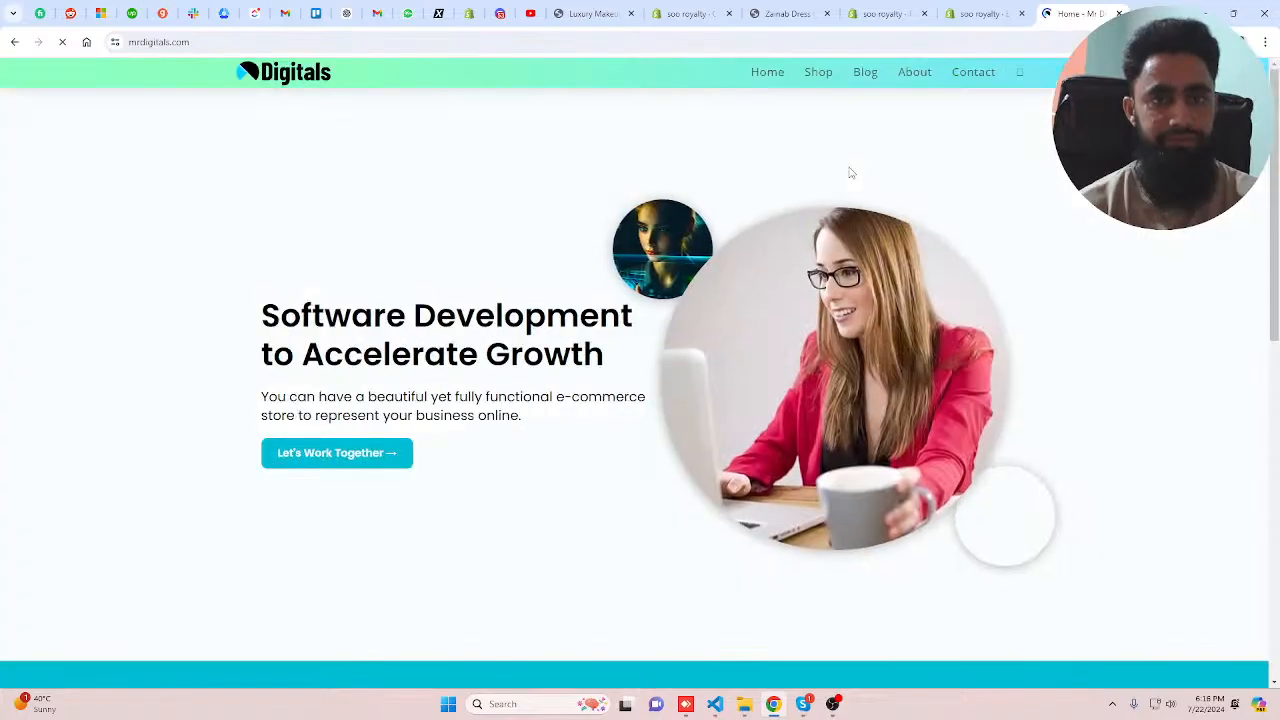
left_click(860, 72)
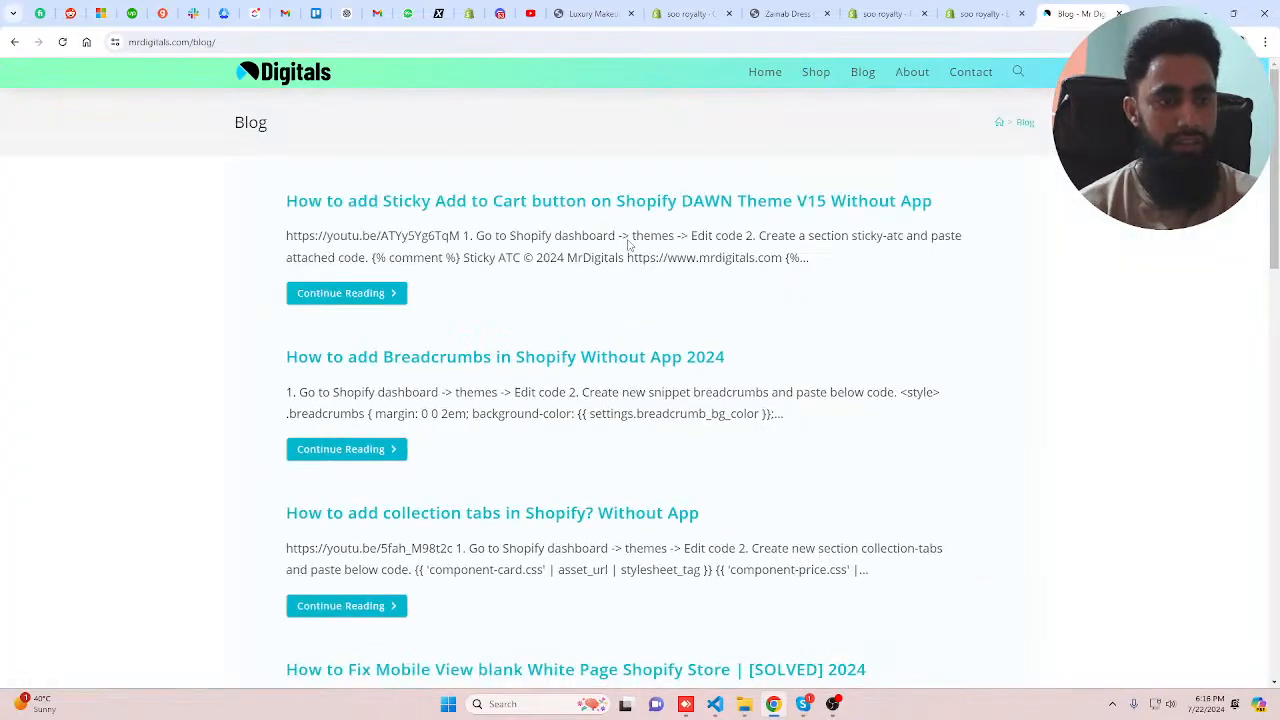
left_click(634, 203)
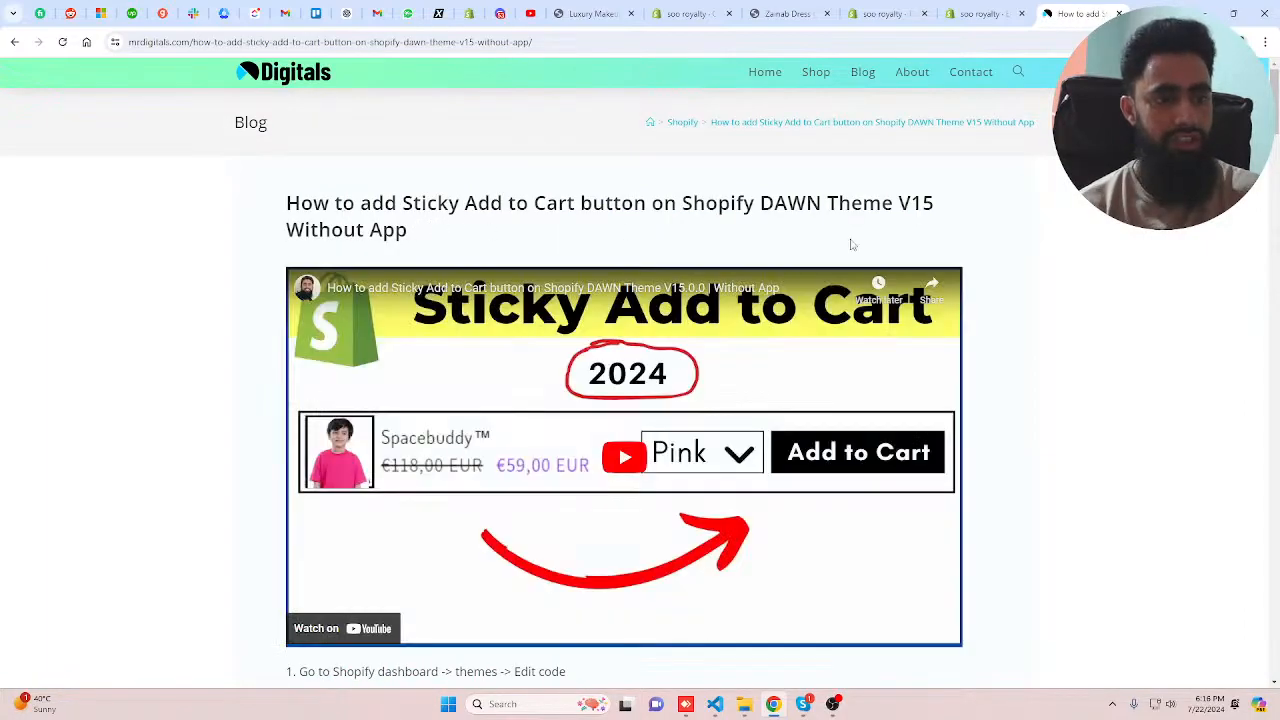
scroll(889, 254, "down", 5)
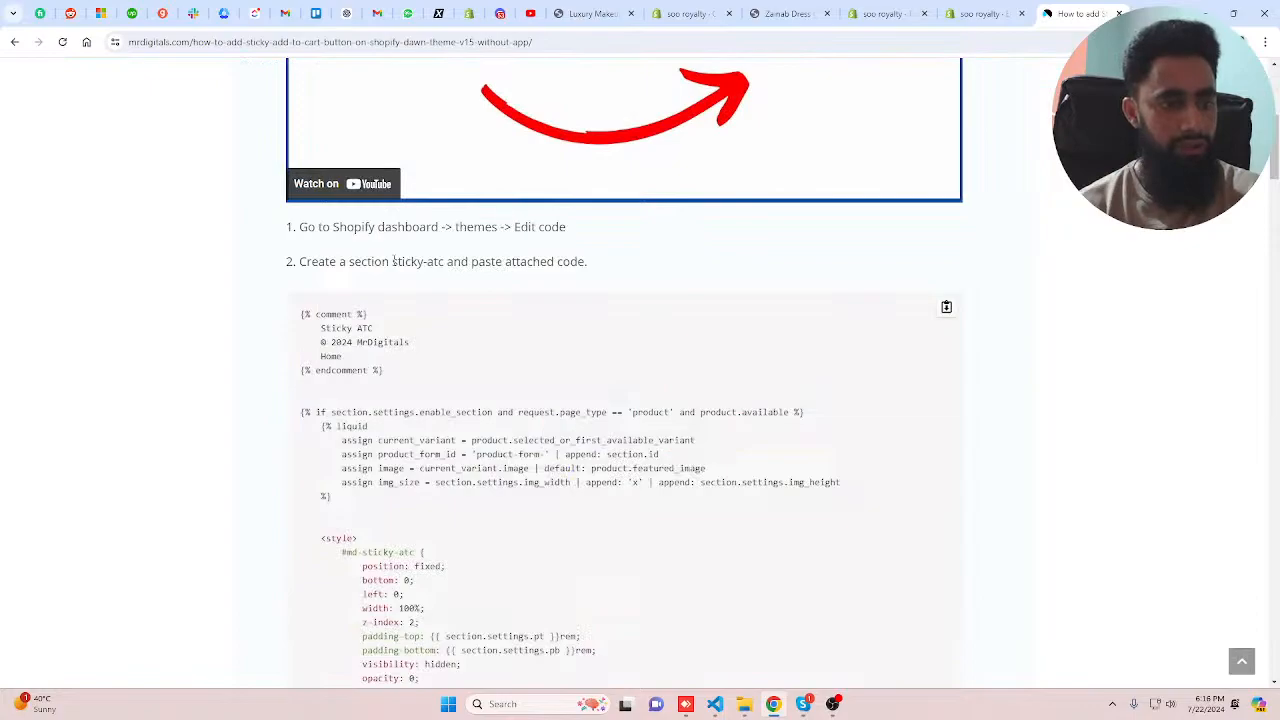
- Copy the section name sticky-atc from the article and create a new liquid section with that name in the Dawn theme code
left_click_drag(393, 261, 443, 261)
key("ctrl+c")
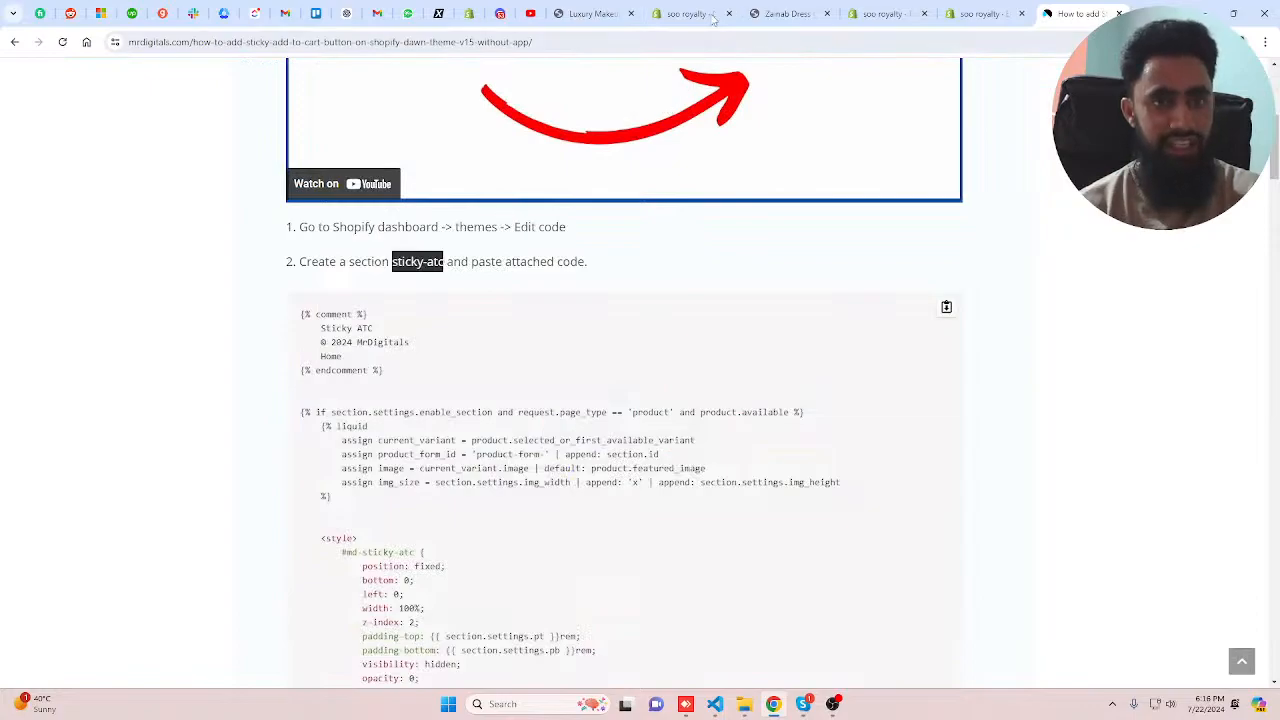
left_click(720, 12)
left_click(866, 12)
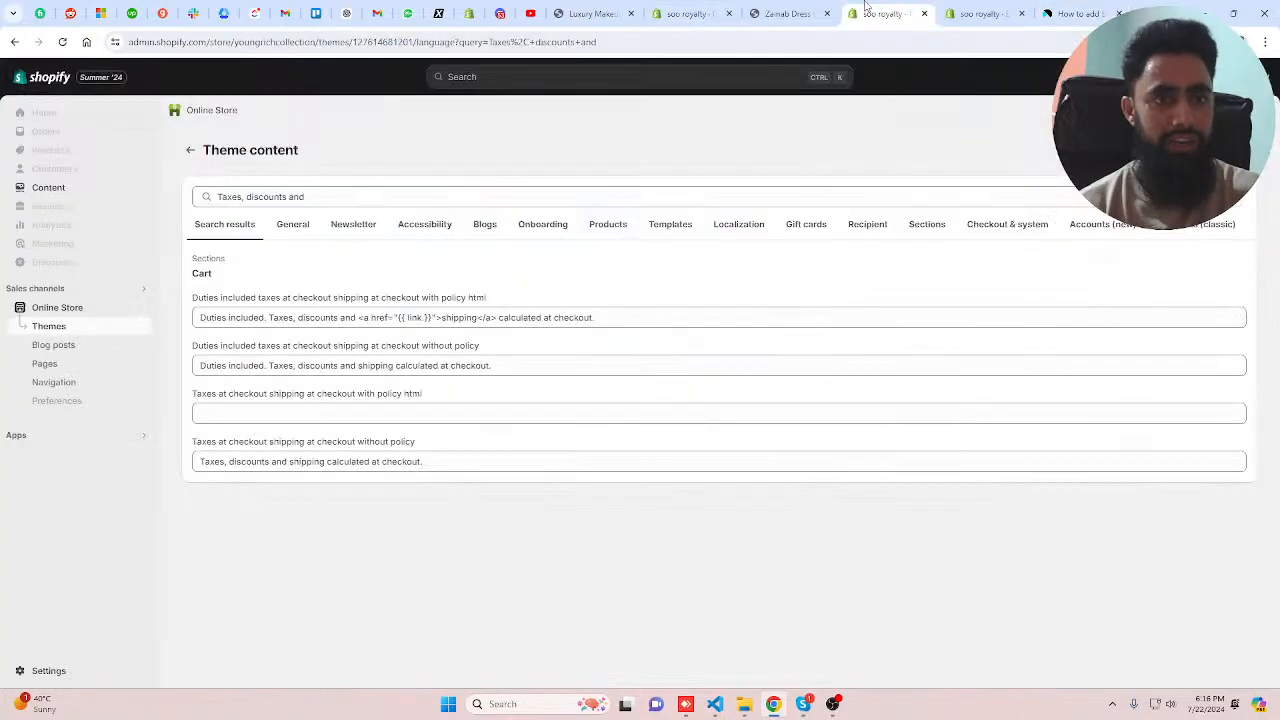
left_click(975, 13)
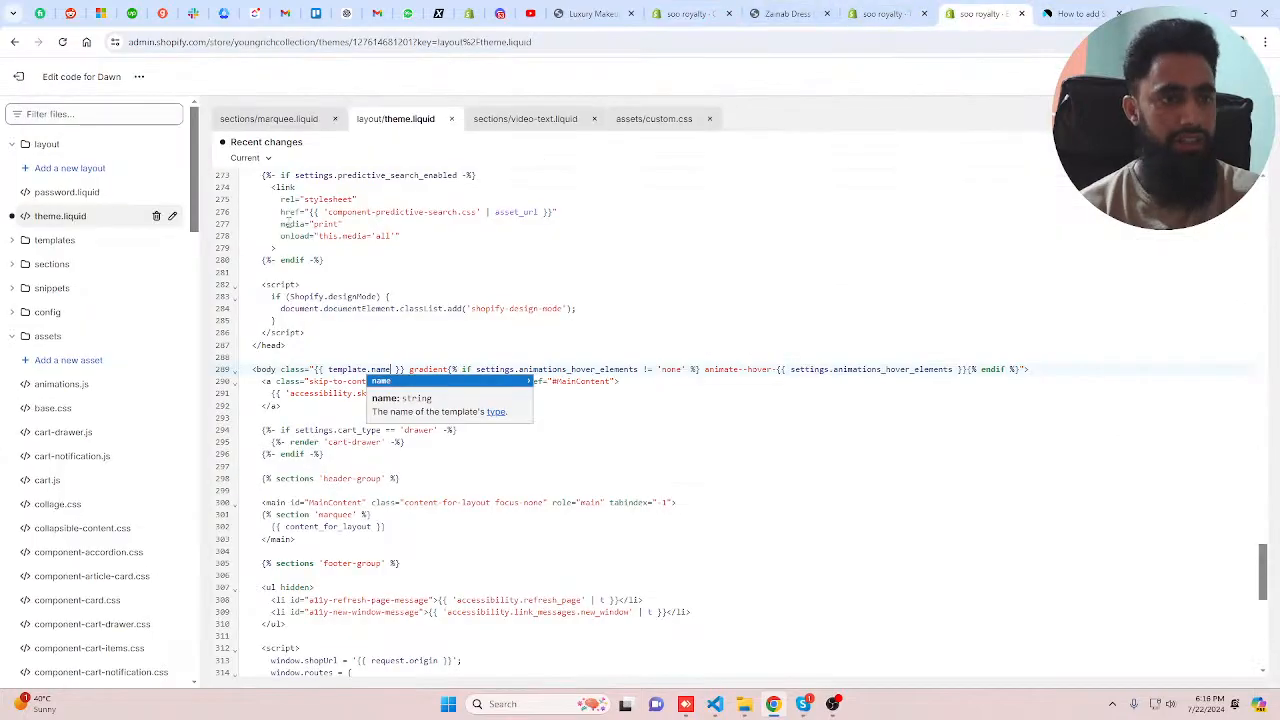
left_click(46, 145)
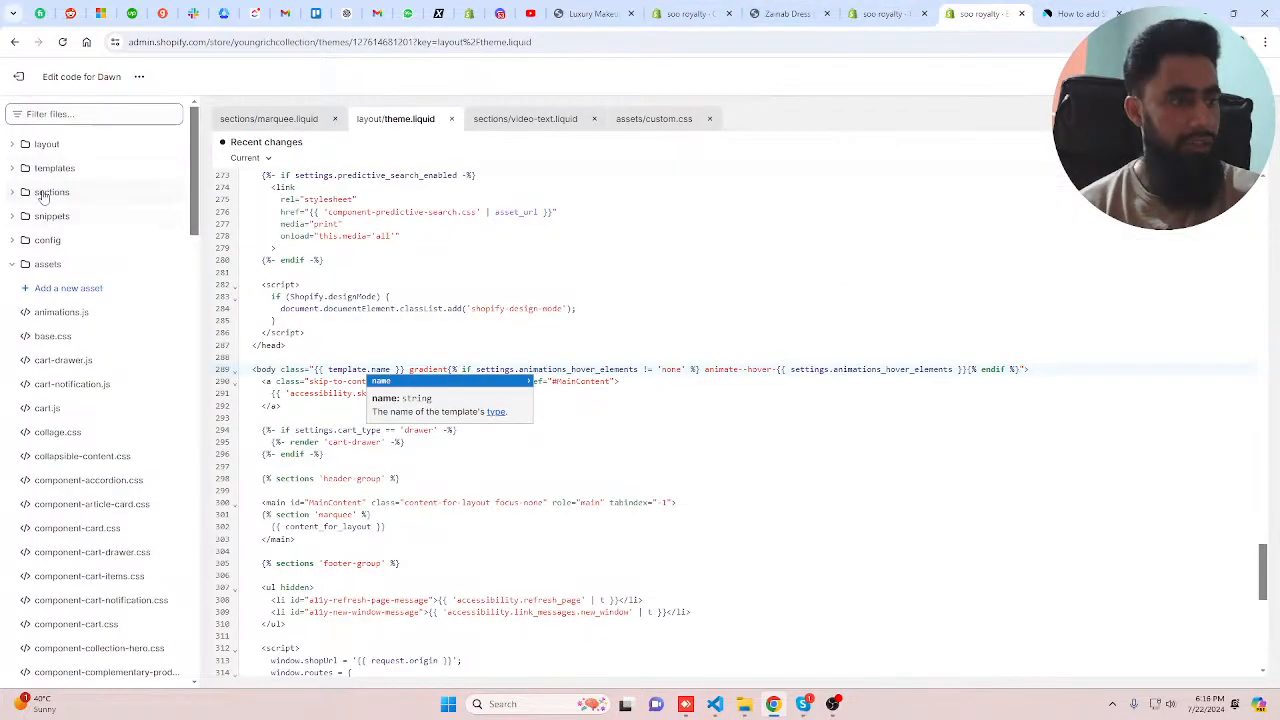
left_click(45, 193)
left_click(55, 215)
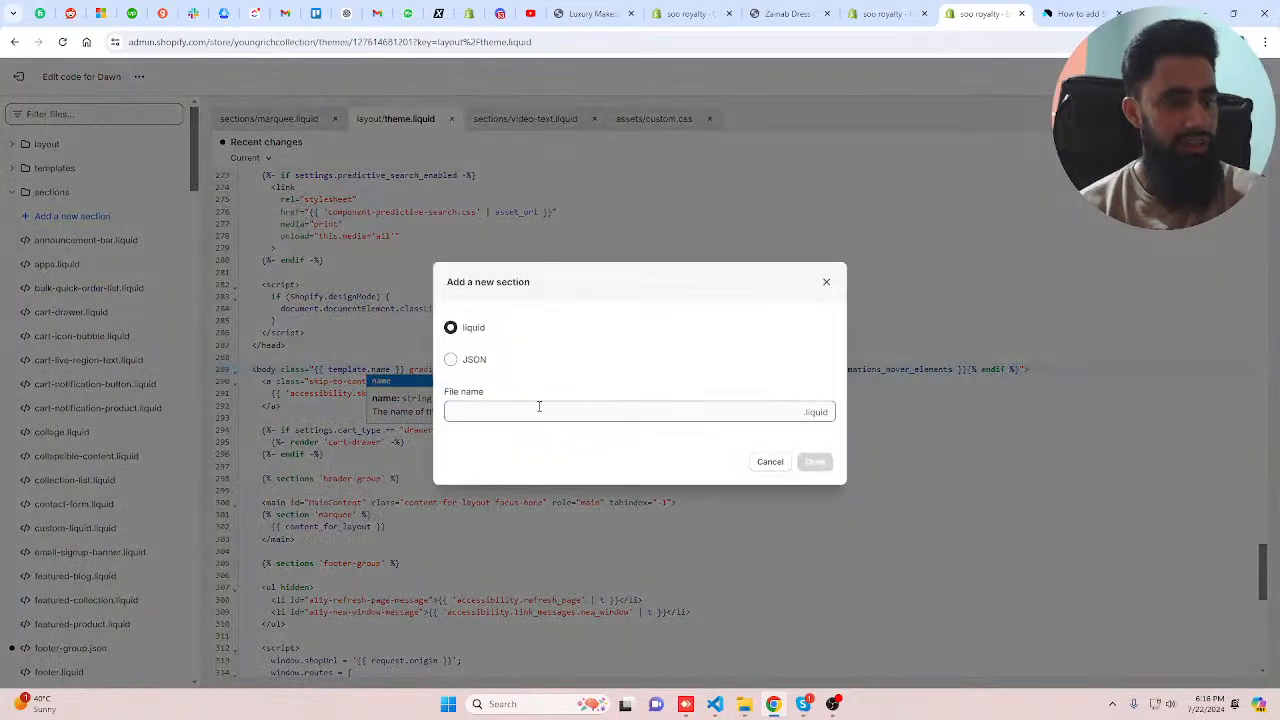
left_click(540, 407)
key("ctrl+v")
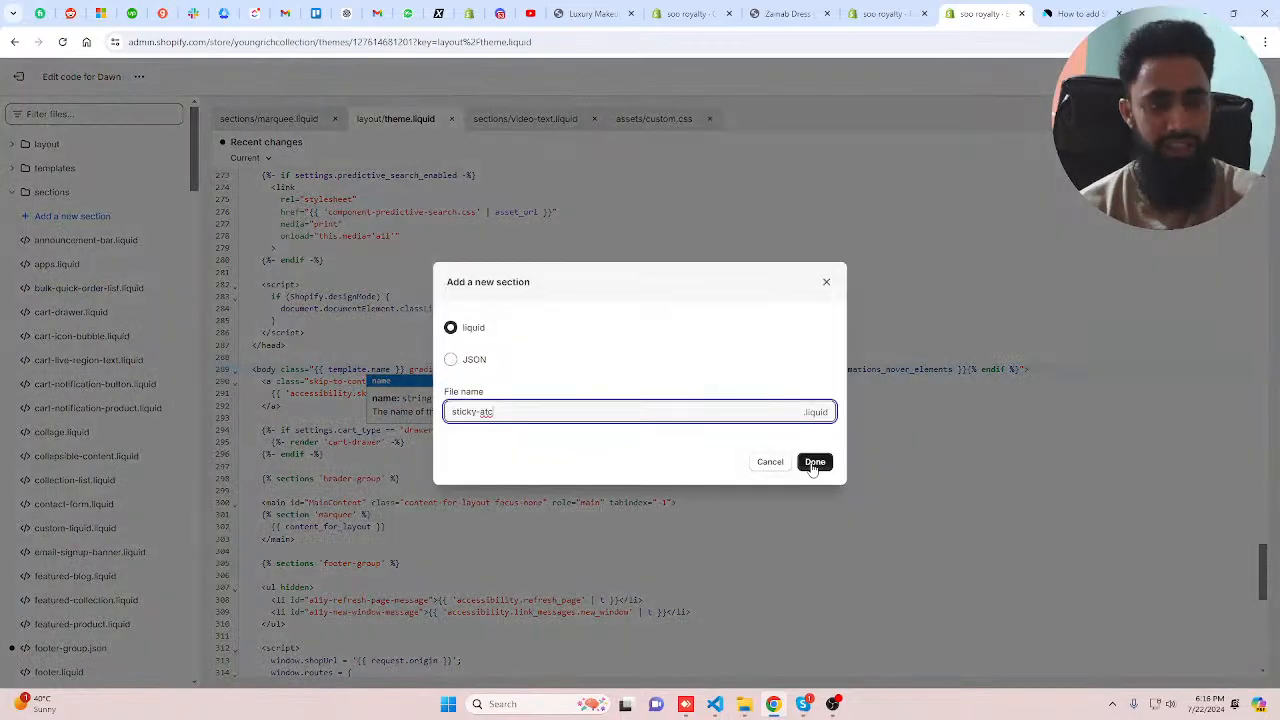
left_click(814, 463)
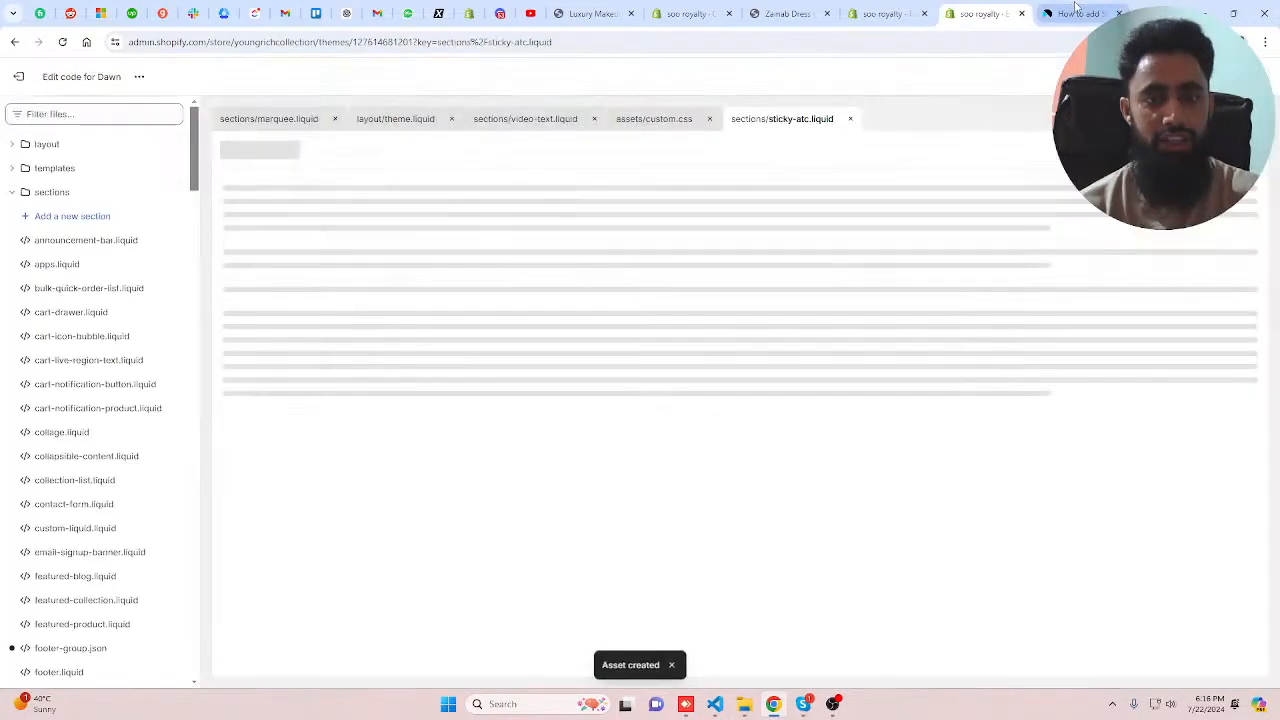
- Replace the default content of sticky-atc.liquid with the section code copied from the article, and save the file
left_click(1075, 12)
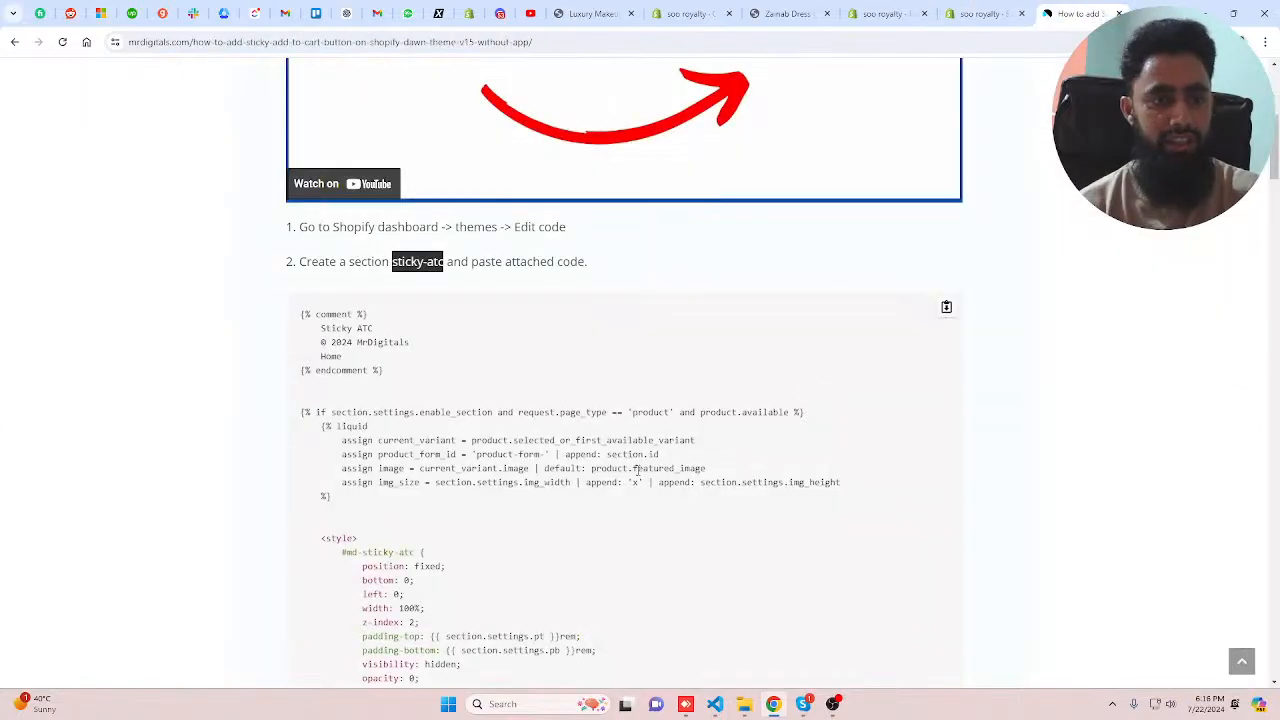
left_click(946, 306)
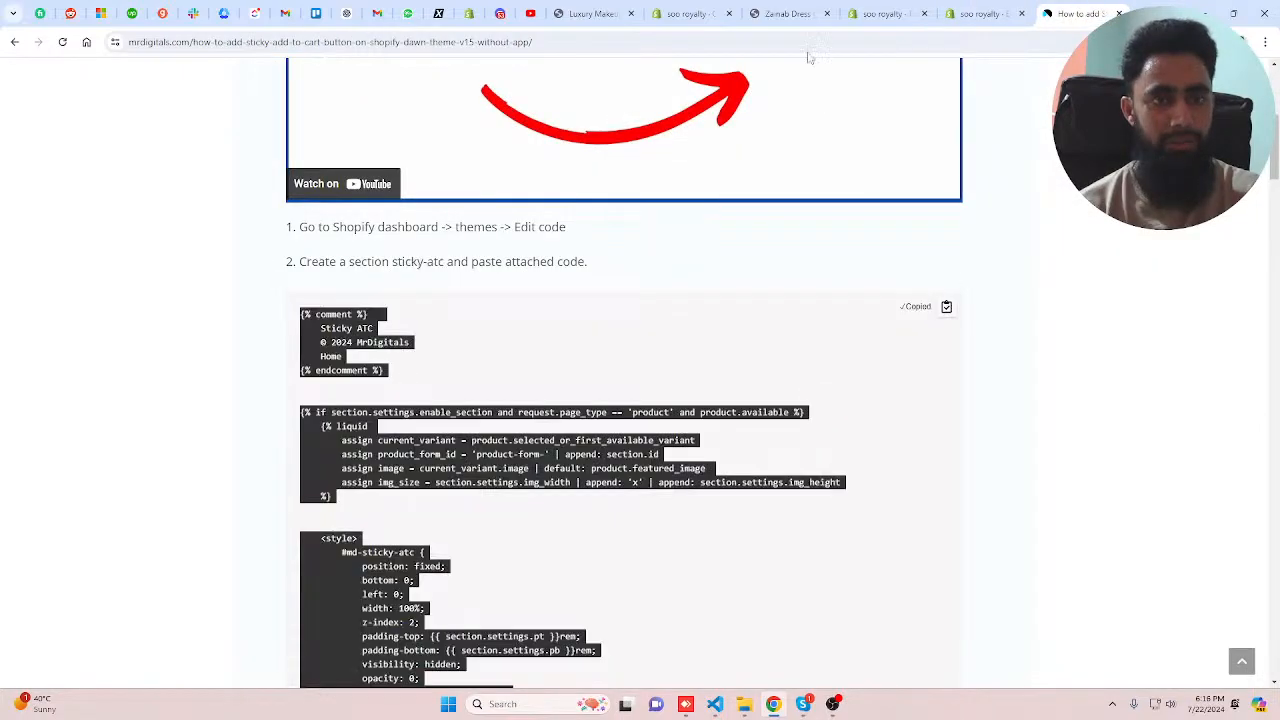
left_click(878, 16)
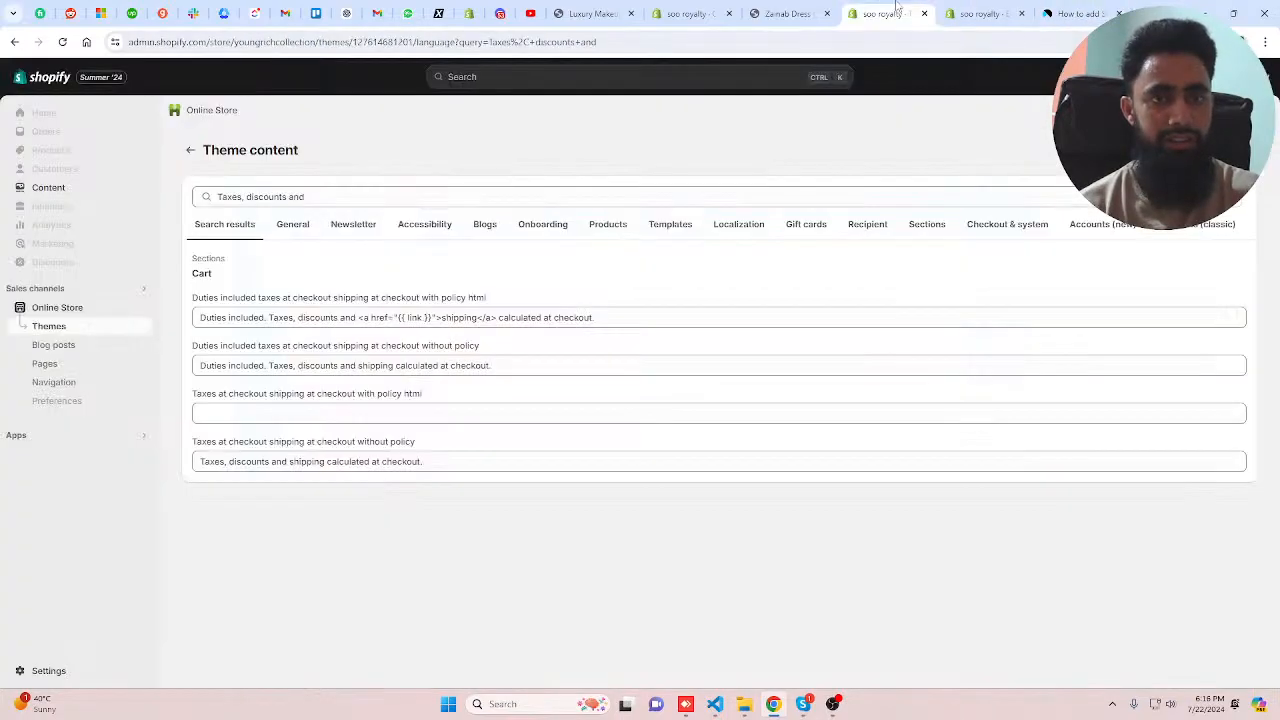
left_click(982, 12)
key("ctrl+a")
key("BackSpace")
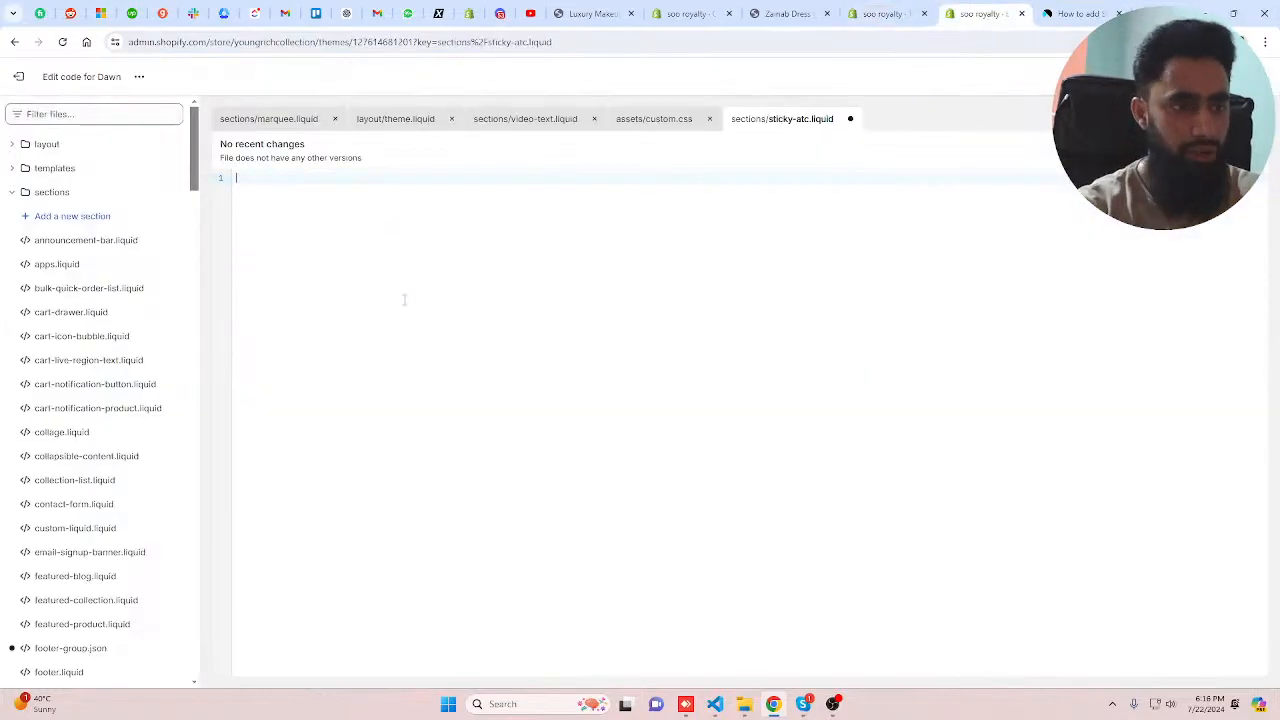
key("ctrl+v")
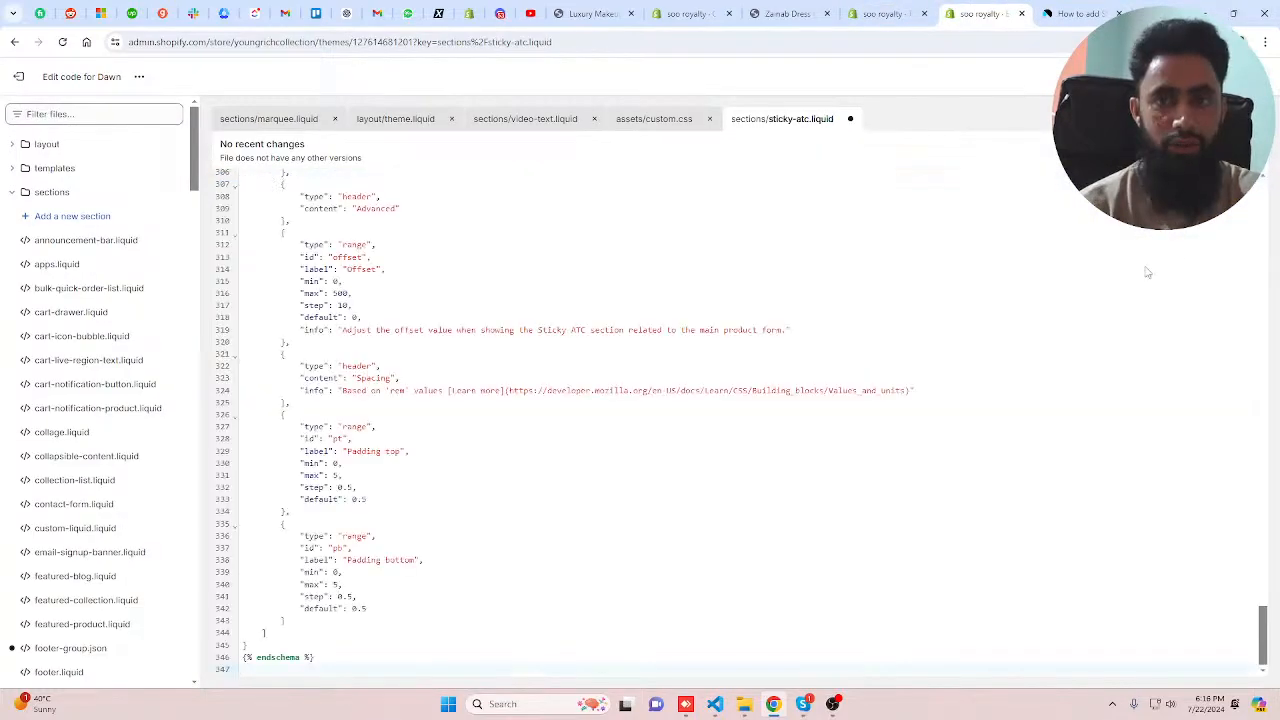
- Copy the {% section 'sticky-atc' %} include line from step 3 of the article
left_click(1076, 14)
scroll(743, 477, "down", 5)
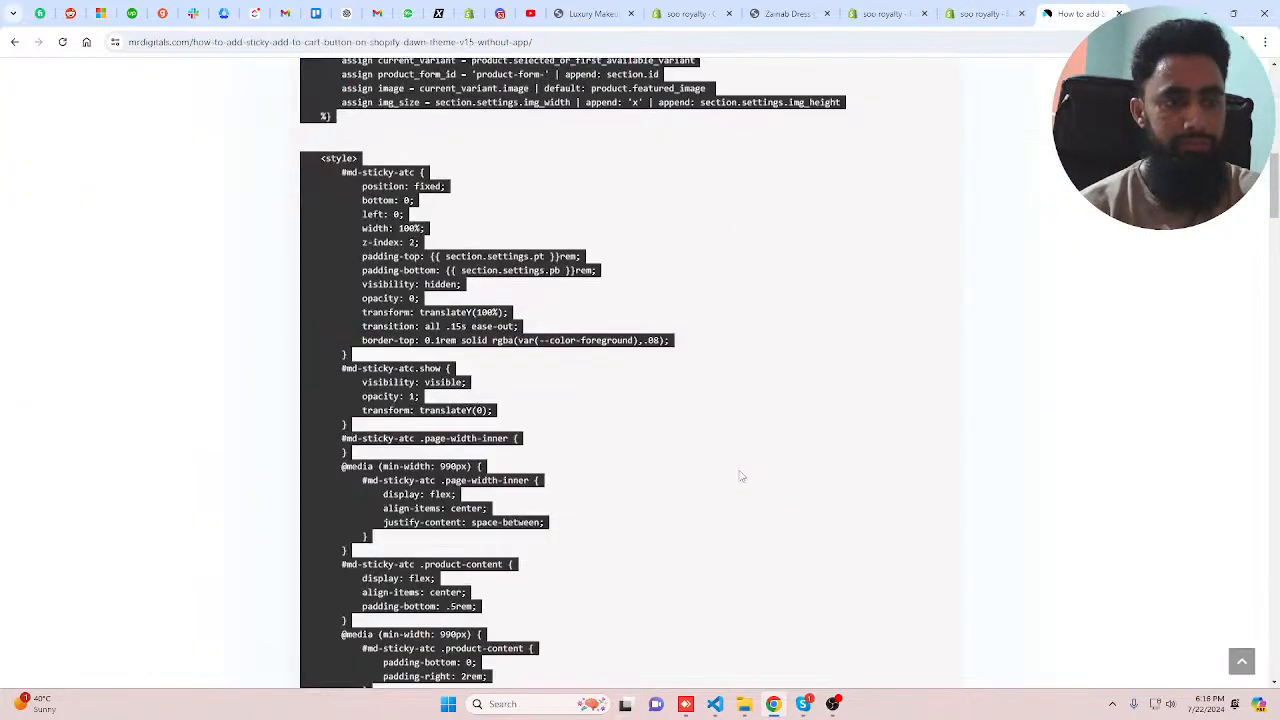
scroll(740, 477, "down", 15)
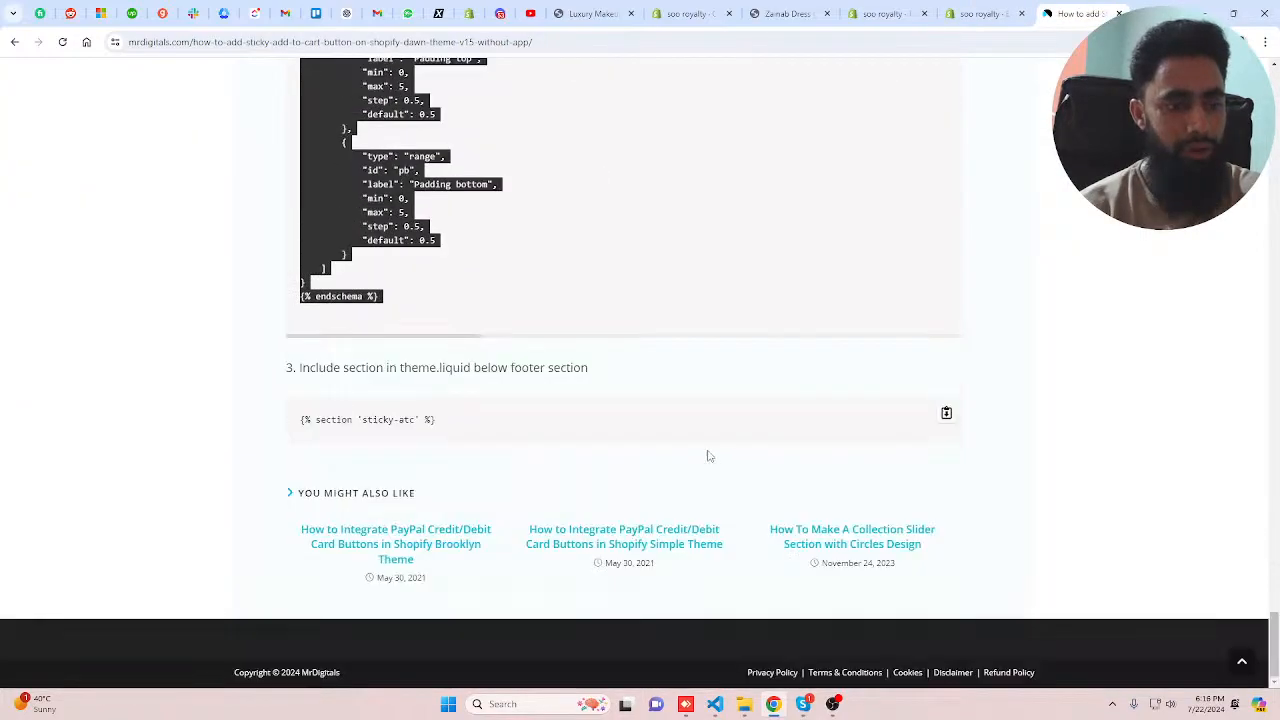
left_click_drag(300, 420, 440, 429)
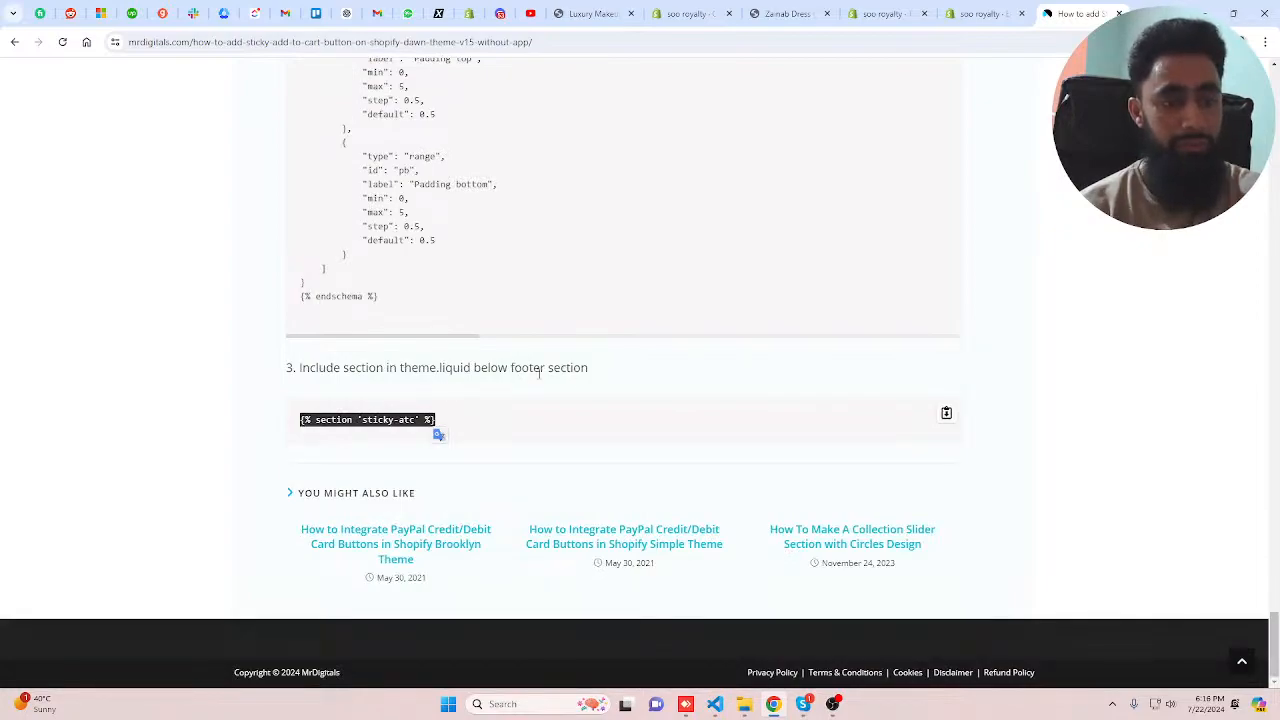
- Insert {% section 'sticky-atc' %} on a new line below the footer-group sections in theme.liquid and save the file
left_click(882, 13)
left_click(975, 13)
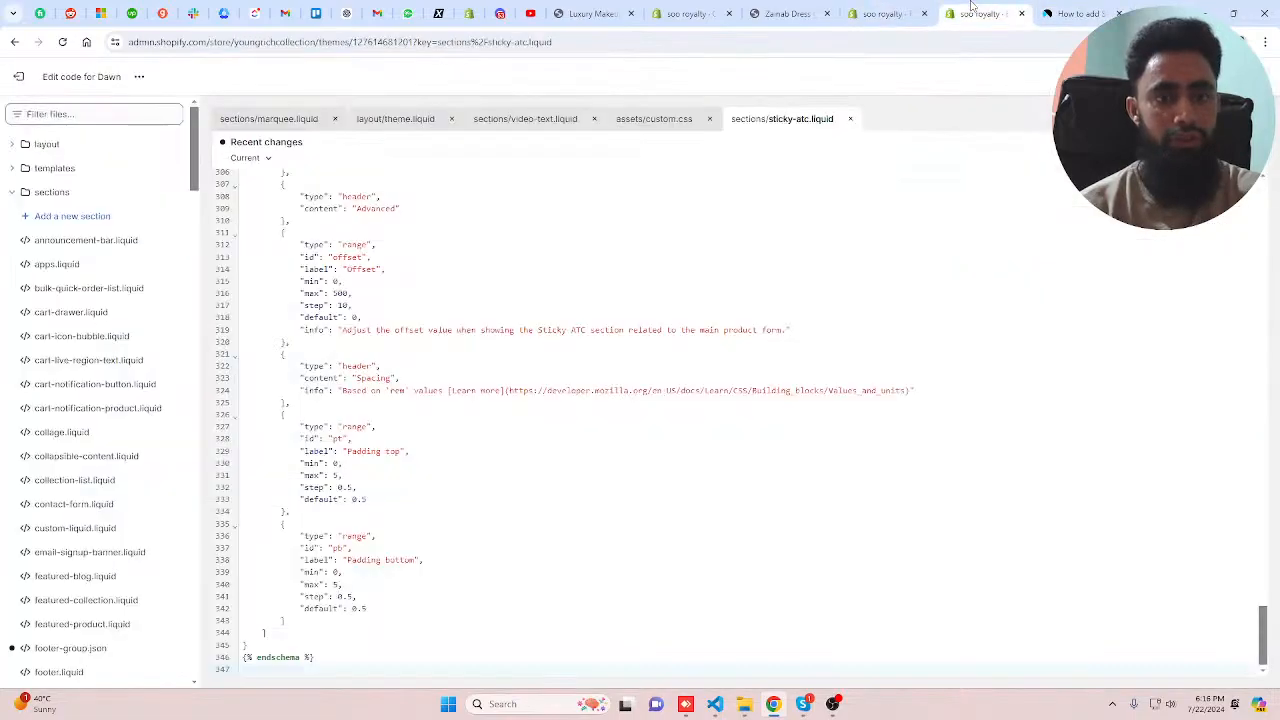
left_click(416, 120)
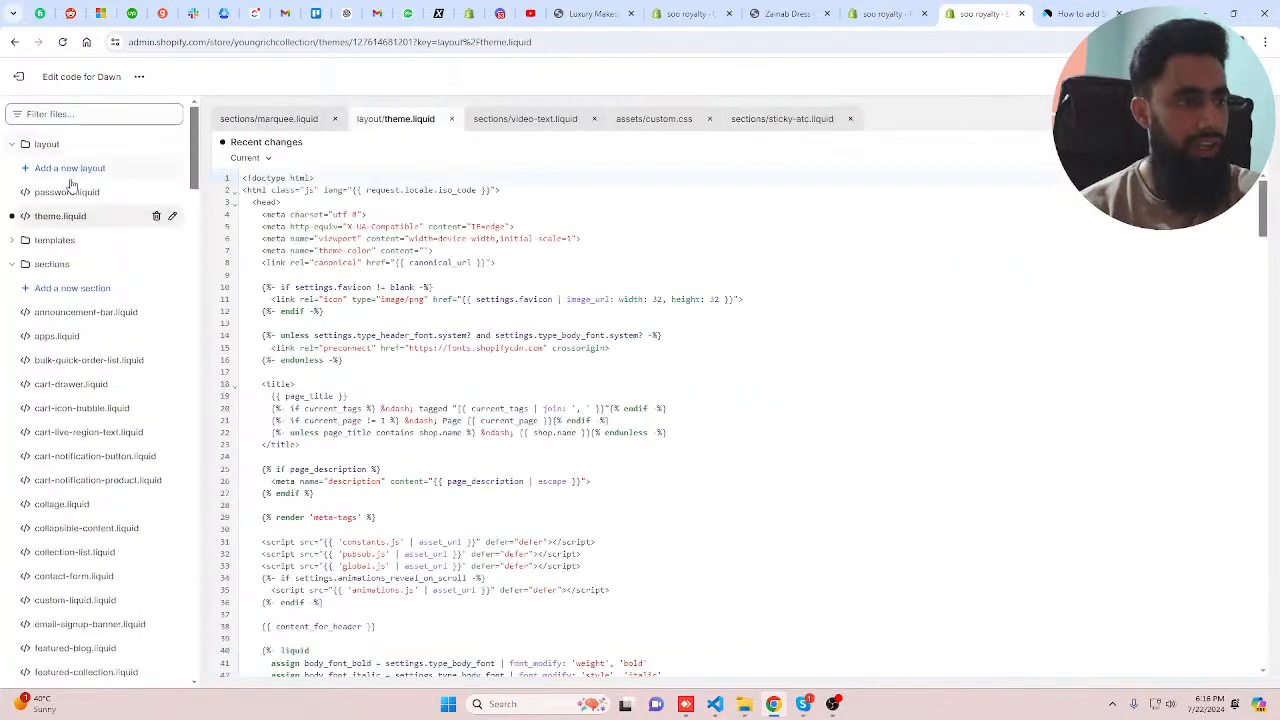
scroll(600, 400, "down", 7)
left_click(581, 398)
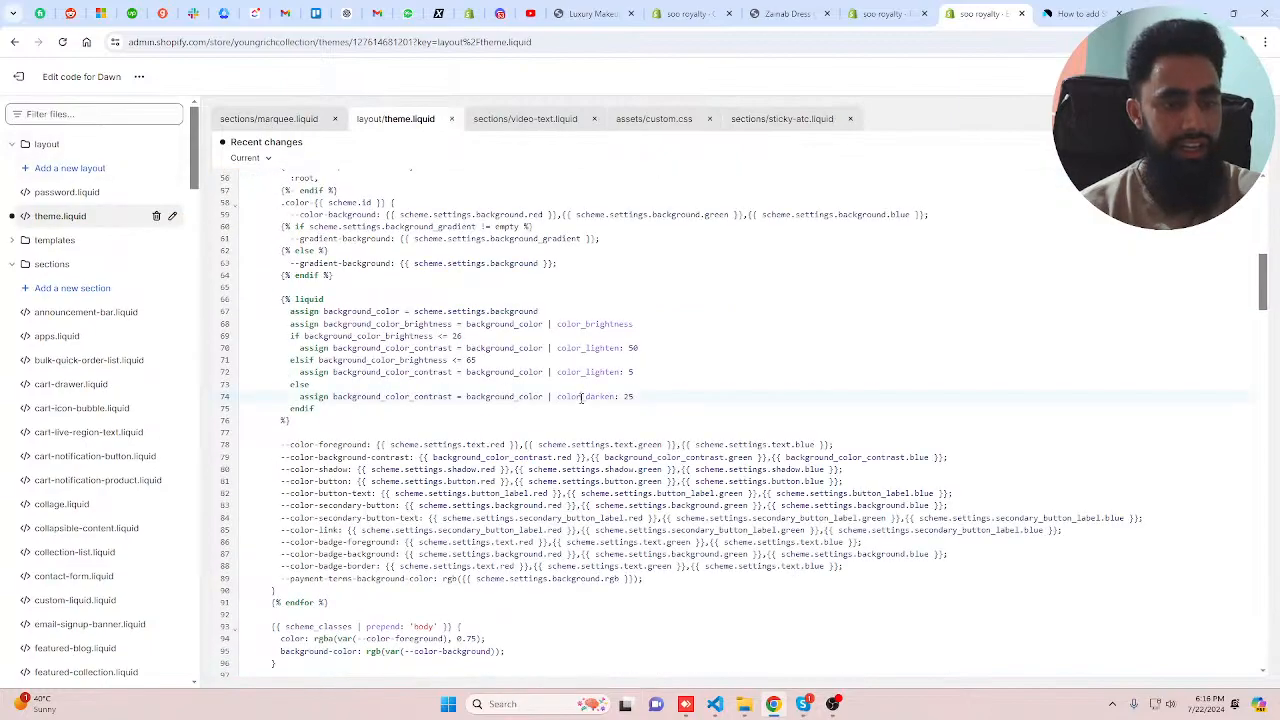
key("ctrl+f")
type("footer")
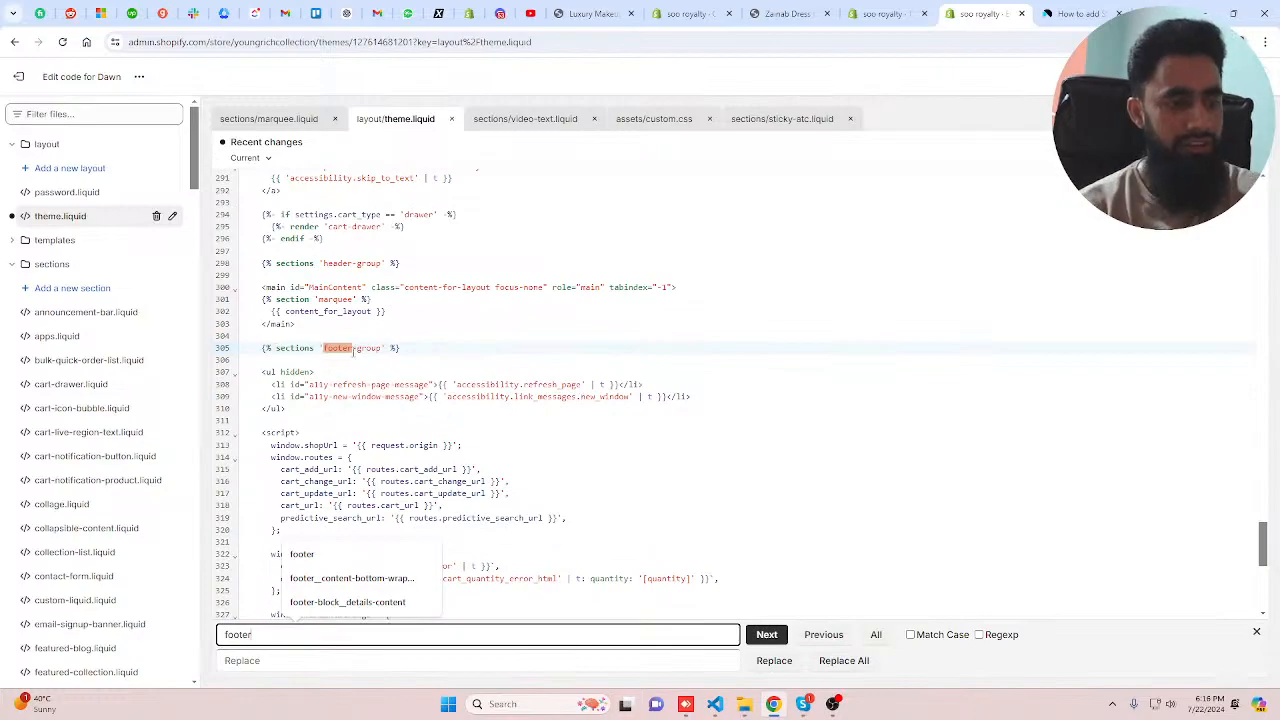
left_click(410, 347)
key("Return")
key("ctrl+v")
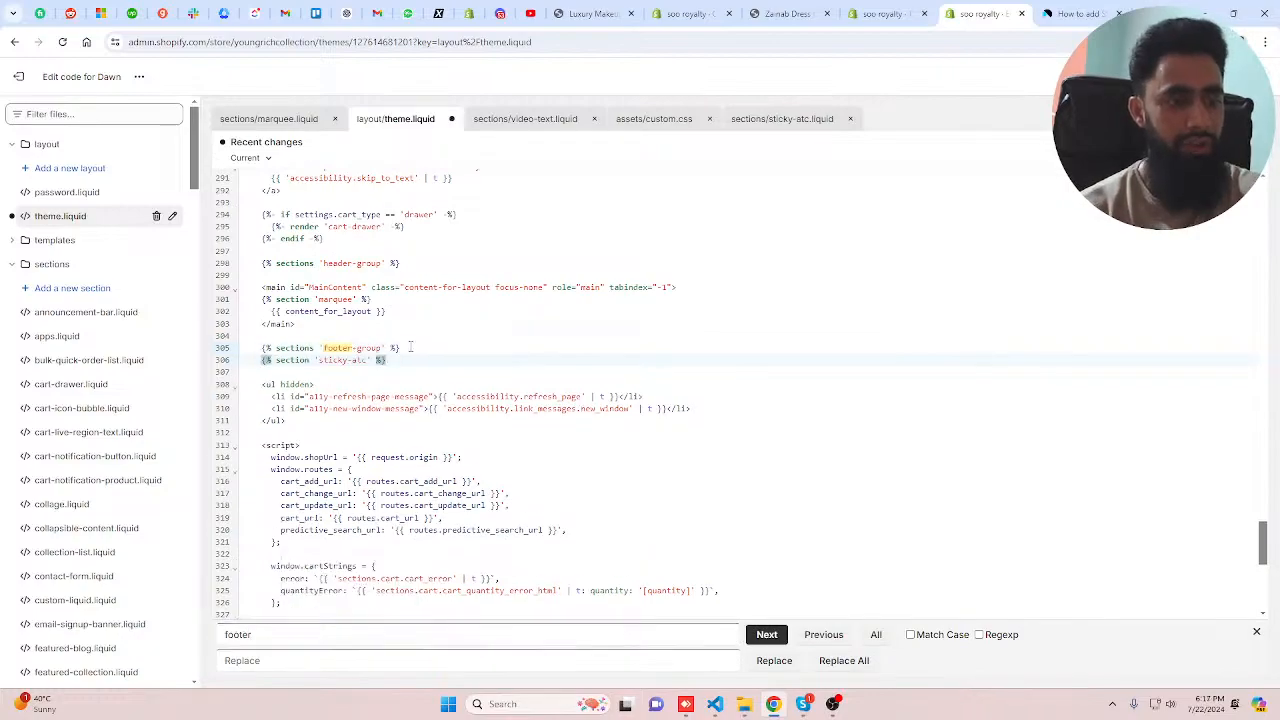
key("ctrl+s")
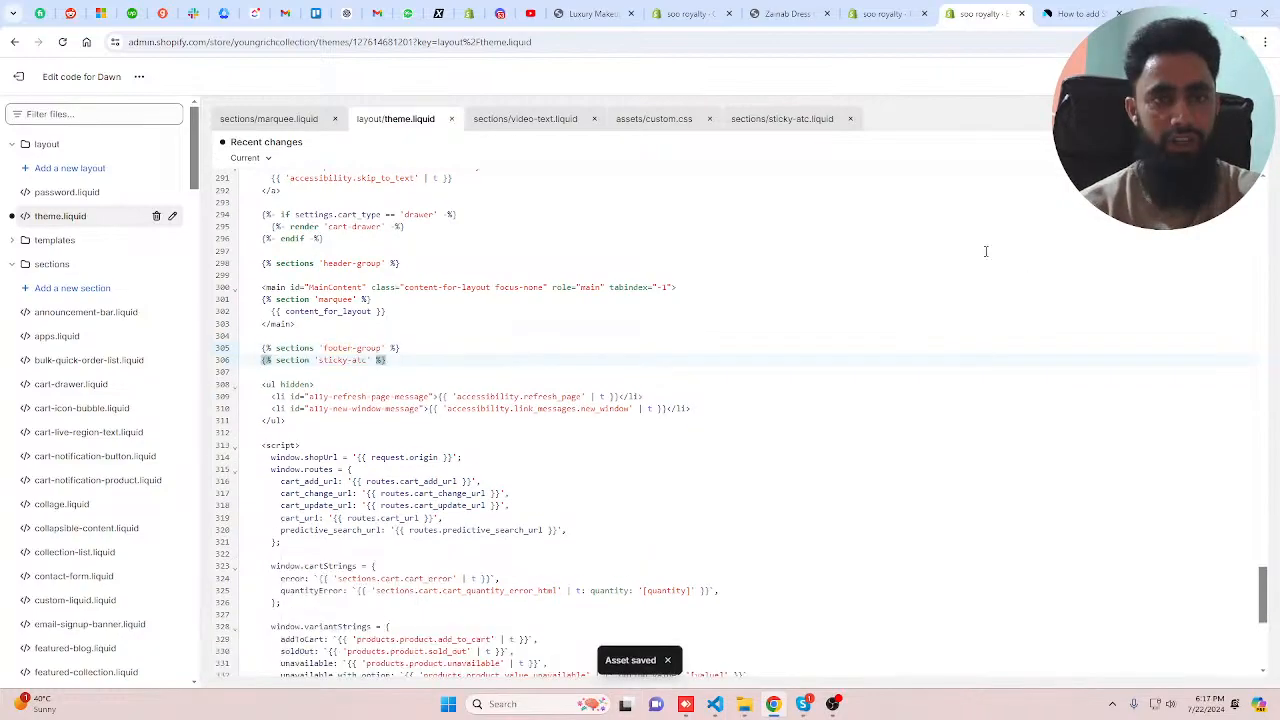
- Reload the Zainab Dress (Blue) product page in the store preview and check it for the sticky add-to-cart bar
left_click(787, 14)
left_click(62, 42)
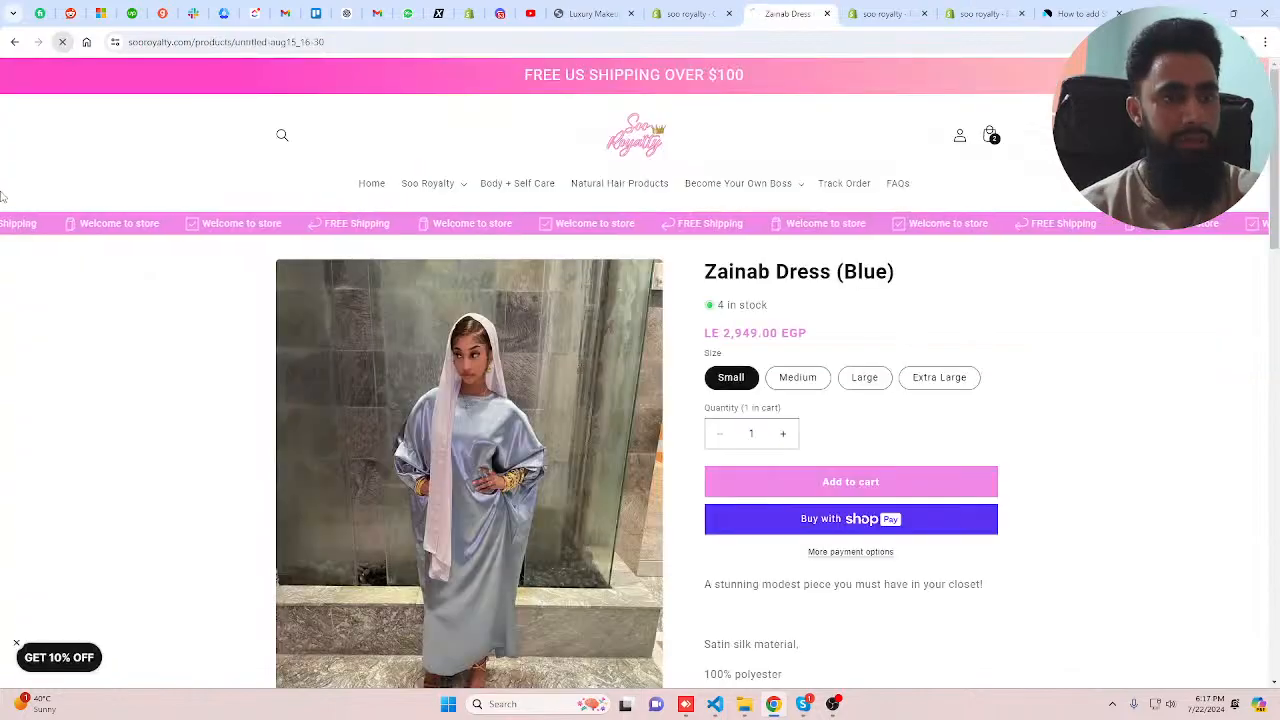
scroll(1232, 395, "down", 5)
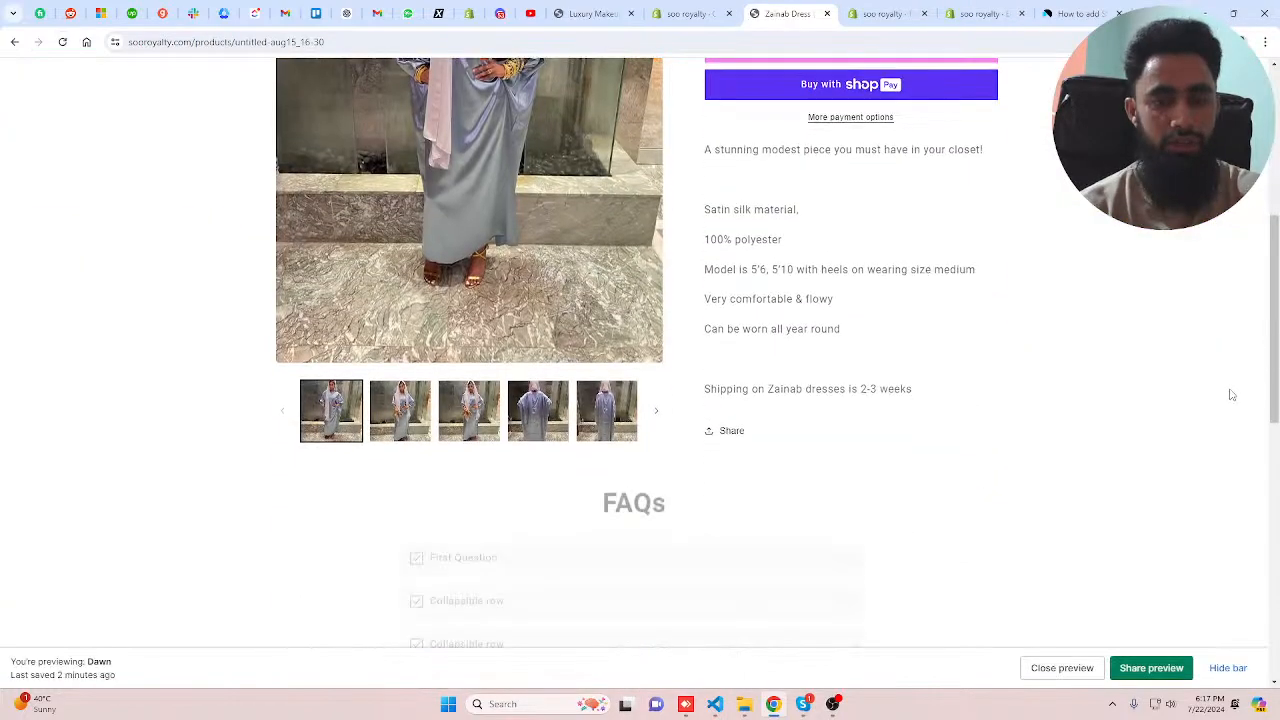
scroll(1232, 395, "down", 5)
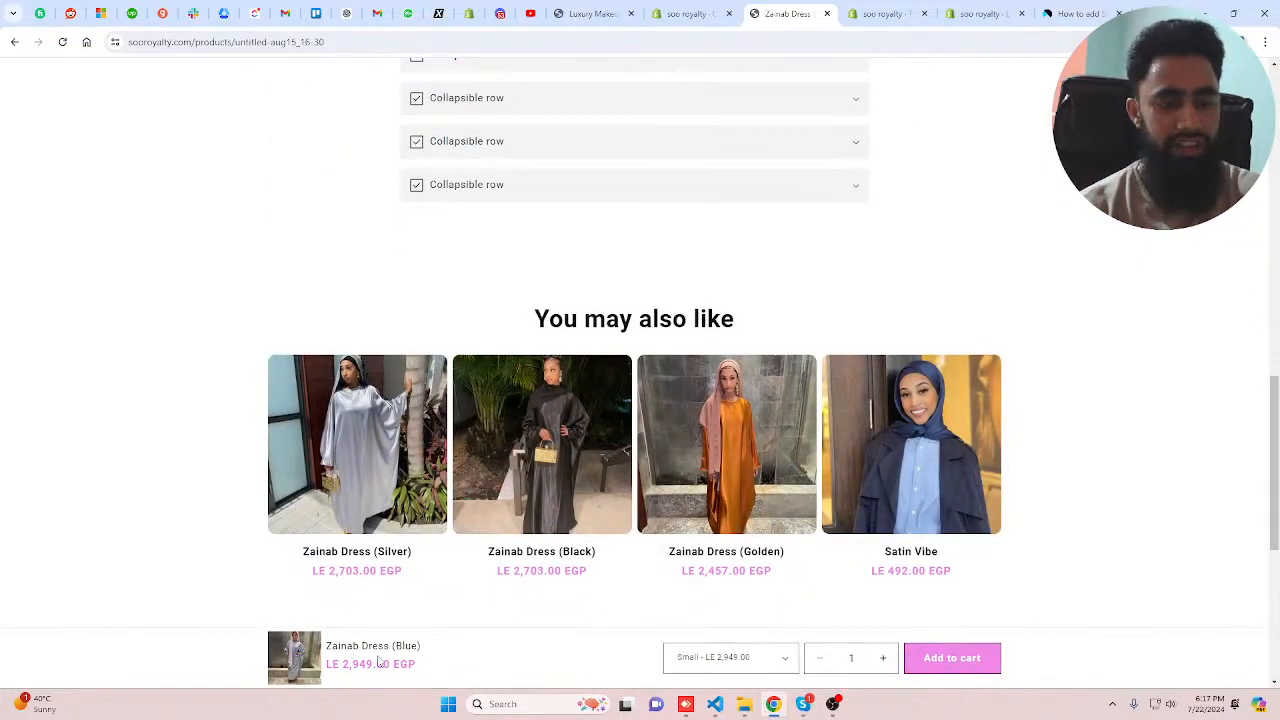
- Inspect the size options in the sticky add-to-cart bar and check how the bar behaves along the product page
left_click(784, 662)
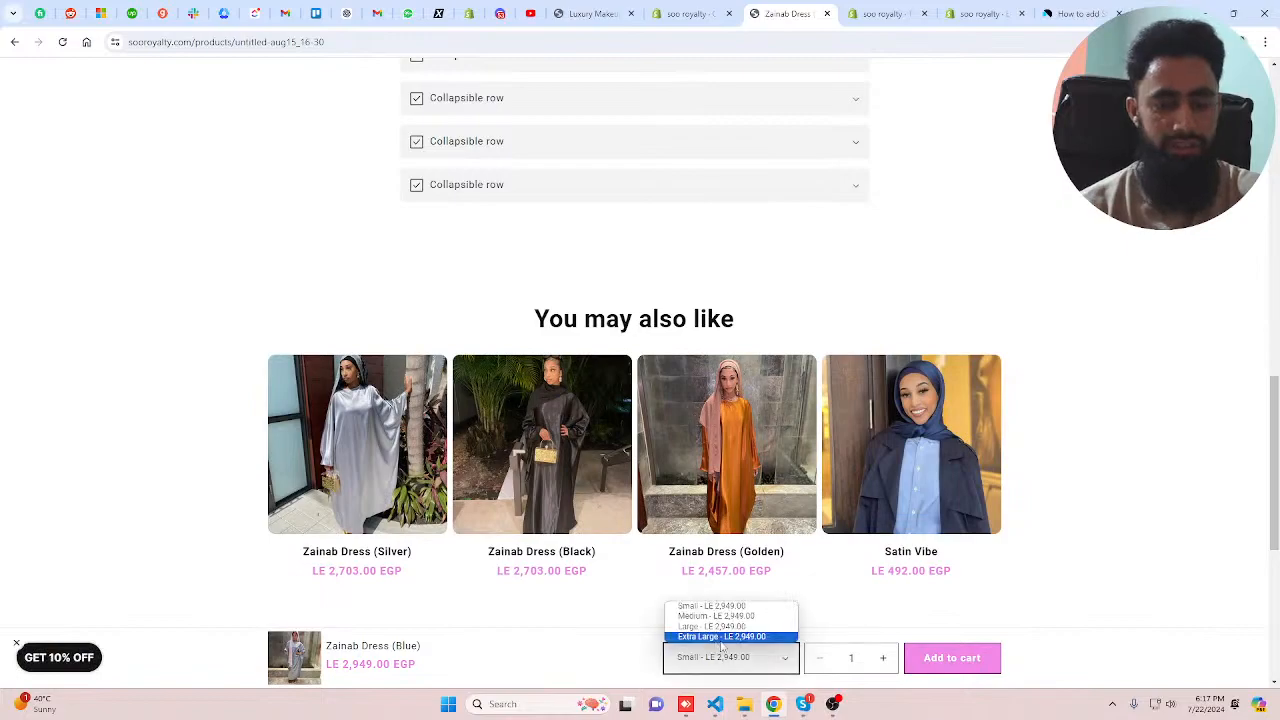
left_click(777, 672)
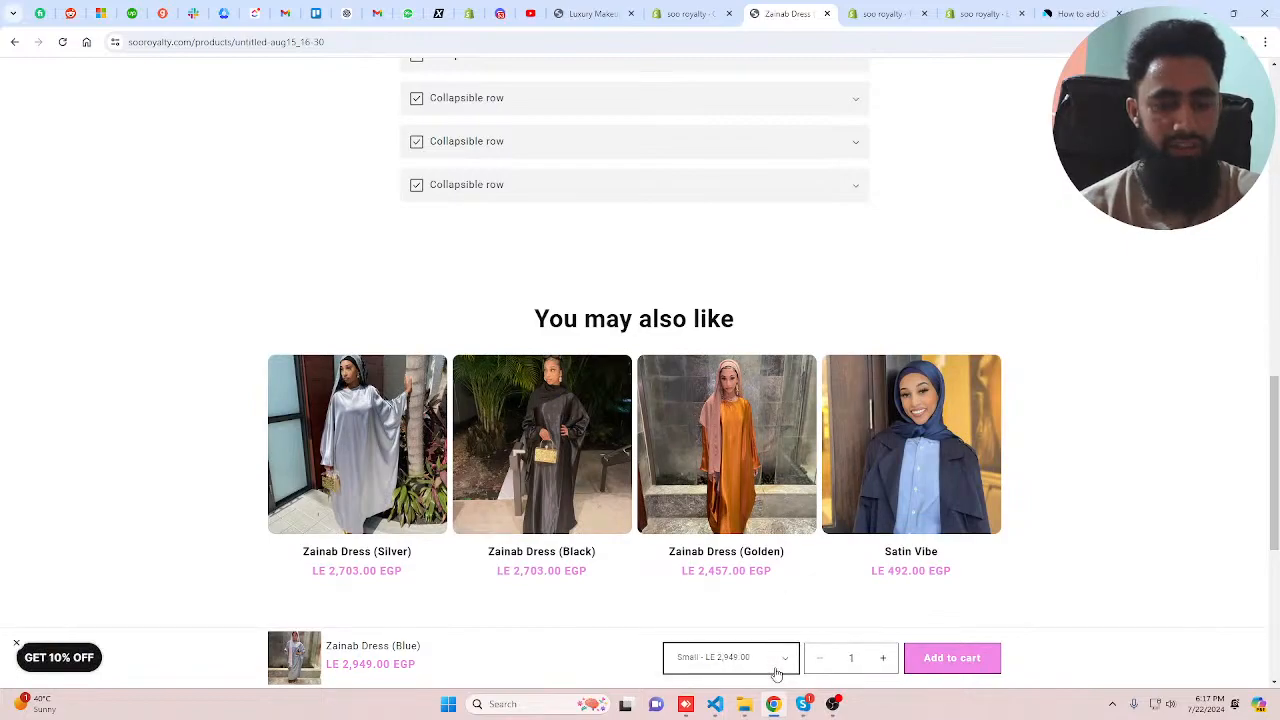
left_click(988, 668)
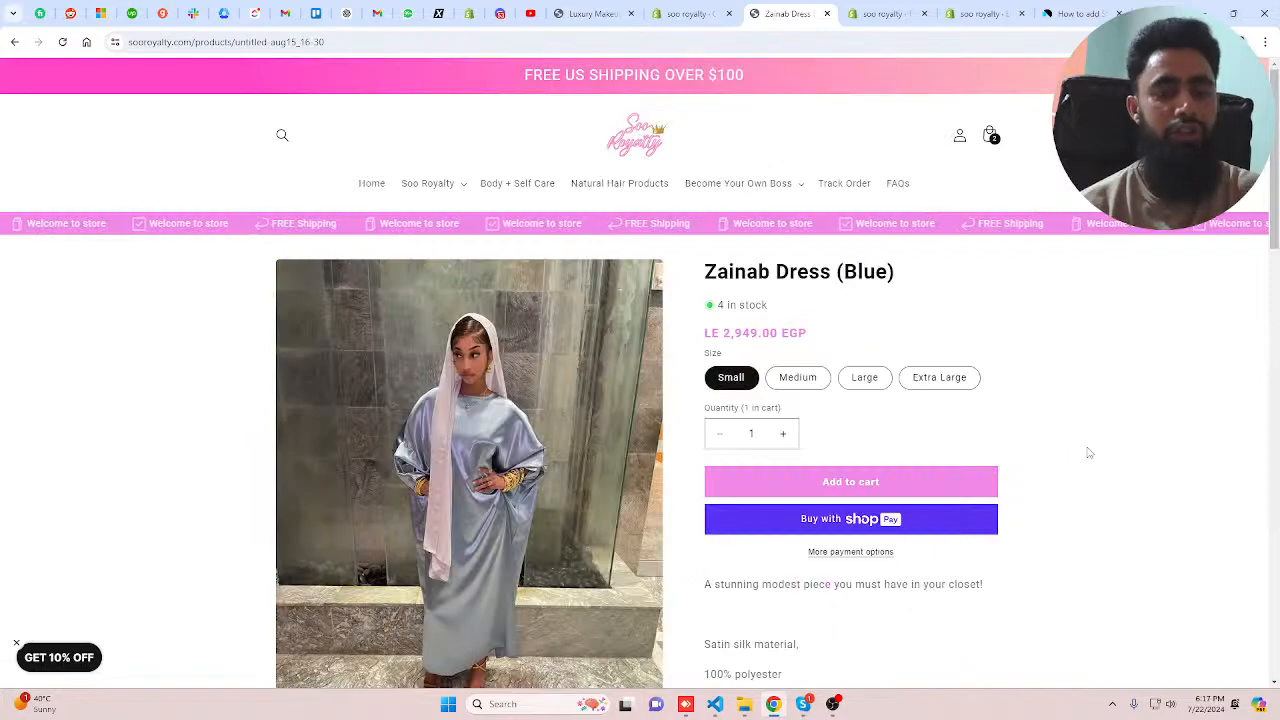
scroll(1089, 453, "down", 10)
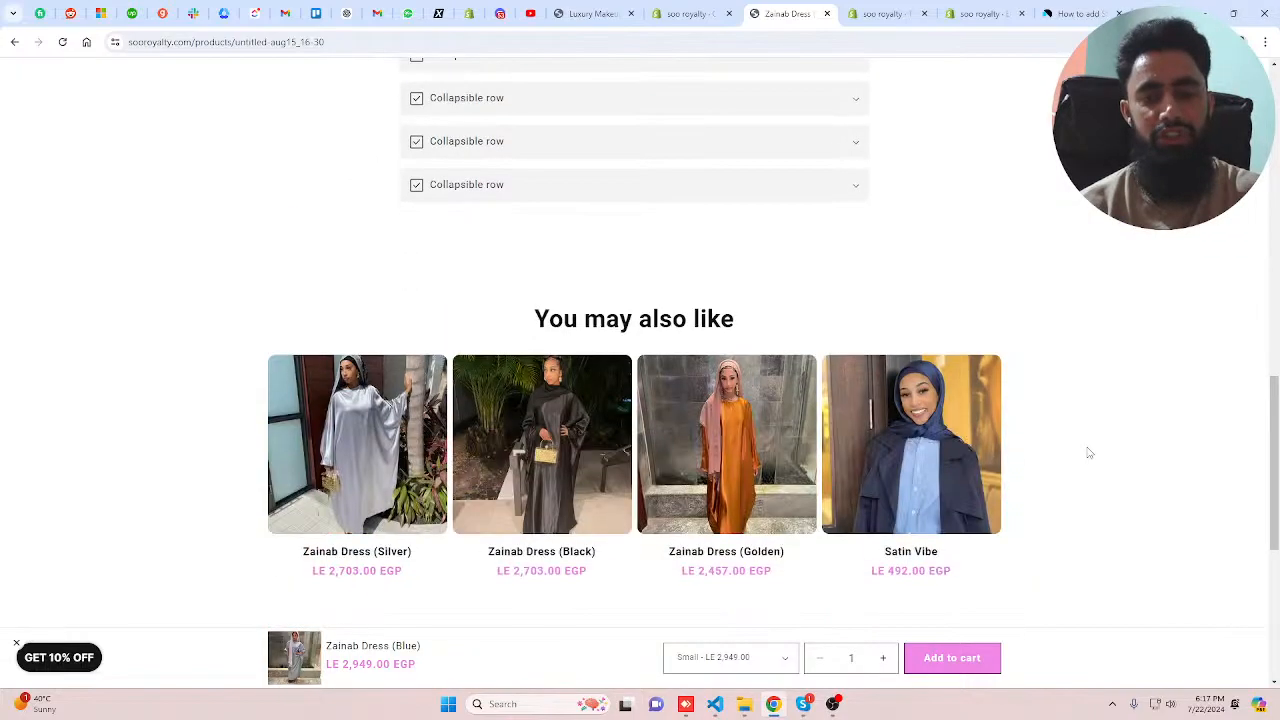
scroll(1089, 453, "up", 10)
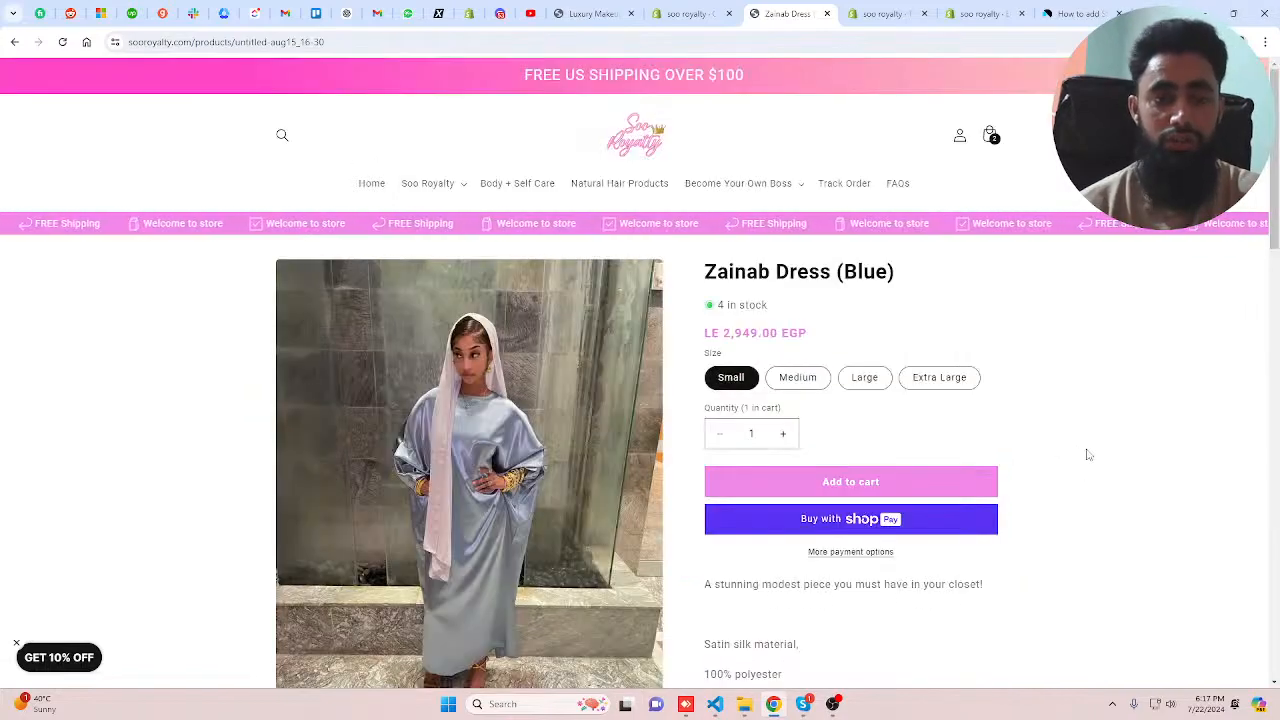